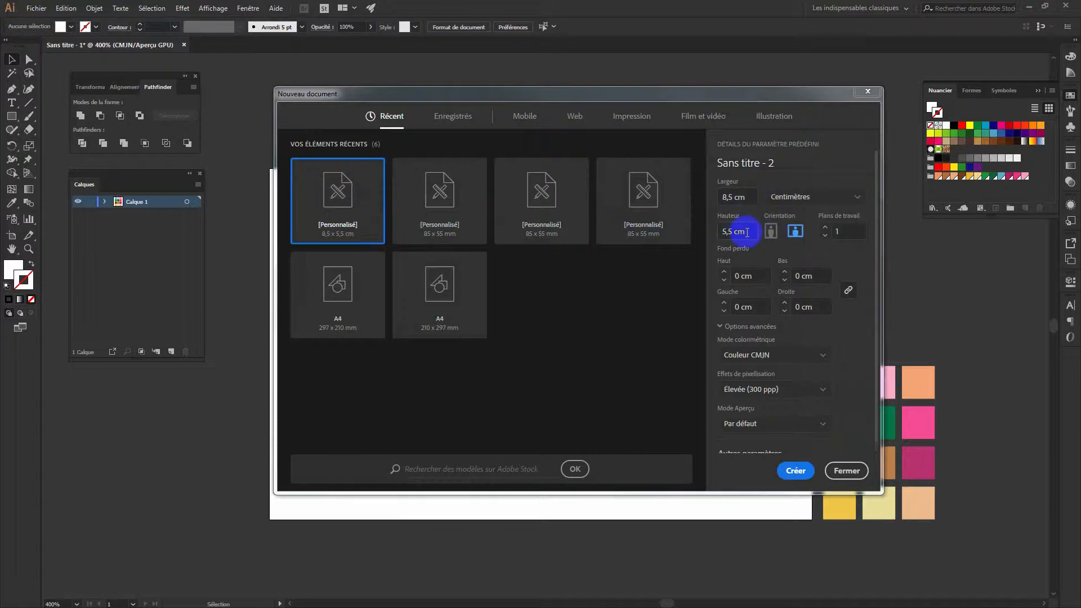
# Create the new document at 5,5 cm height in landscape orientation
pyautogui.click(795, 233)
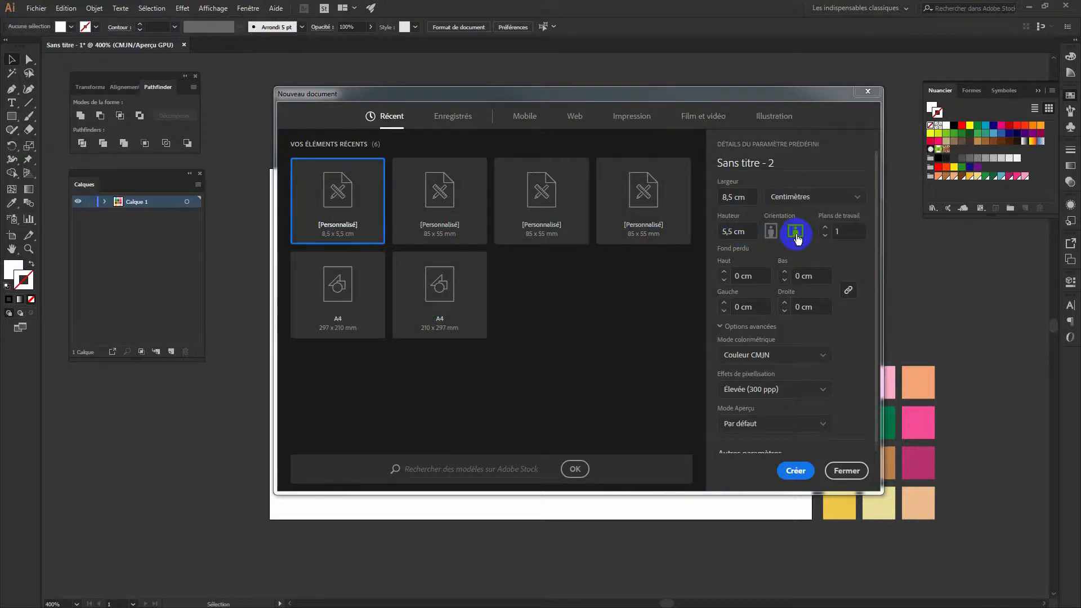
pyautogui.click(839, 232)
pyautogui.click(803, 465)
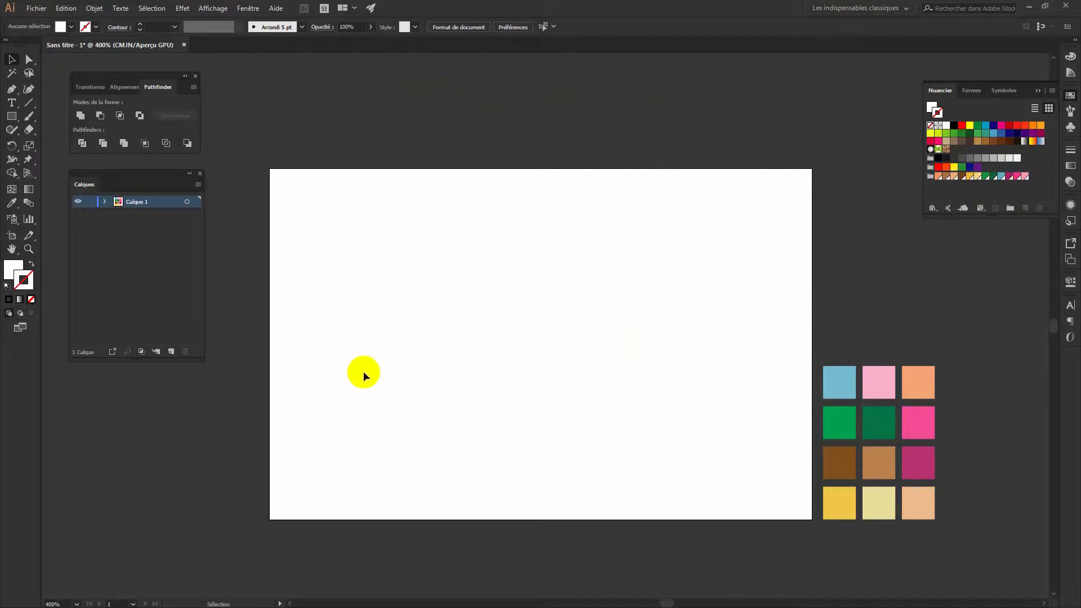
# Draw a rectangle from the artboard's top-left corner to its bottom-right corner
pyautogui.click(12, 118)
pyautogui.moveTo(268, 169); pyautogui.dragTo(810, 519)
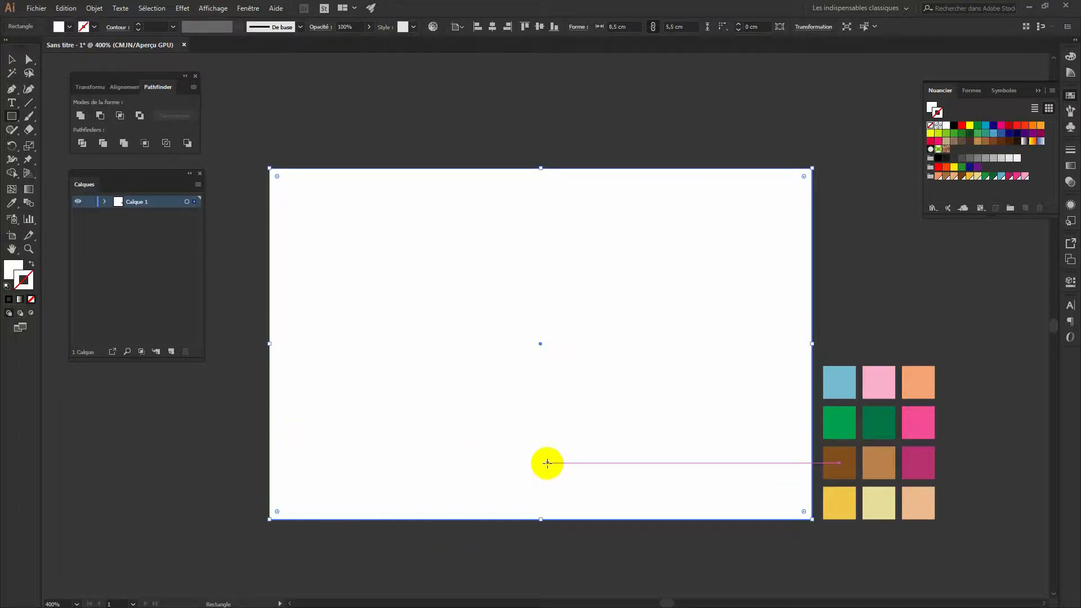
pyautogui.click(14, 116)
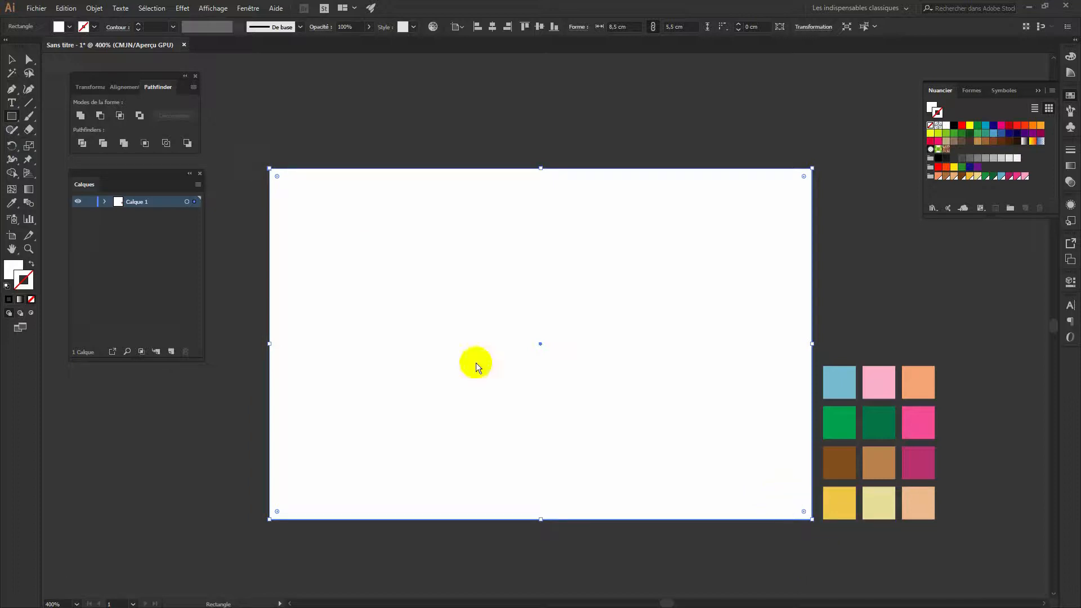
# Apply a linear gradient to the rectangle and make its left stop light blue
pyautogui.click(26, 192)
pyautogui.doubleClick(25, 191)
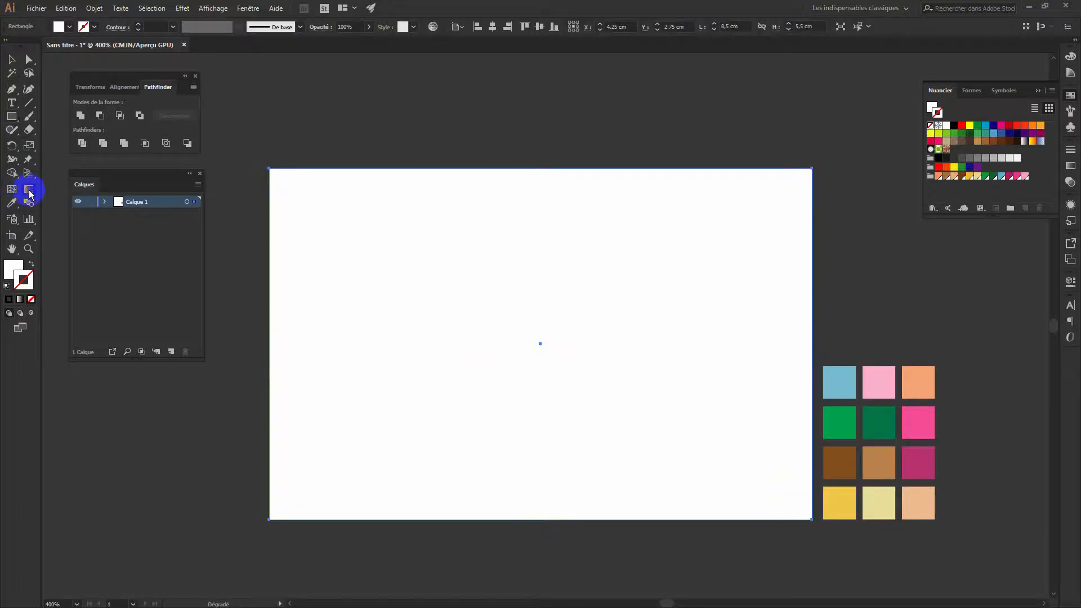
pyautogui.click(931, 168)
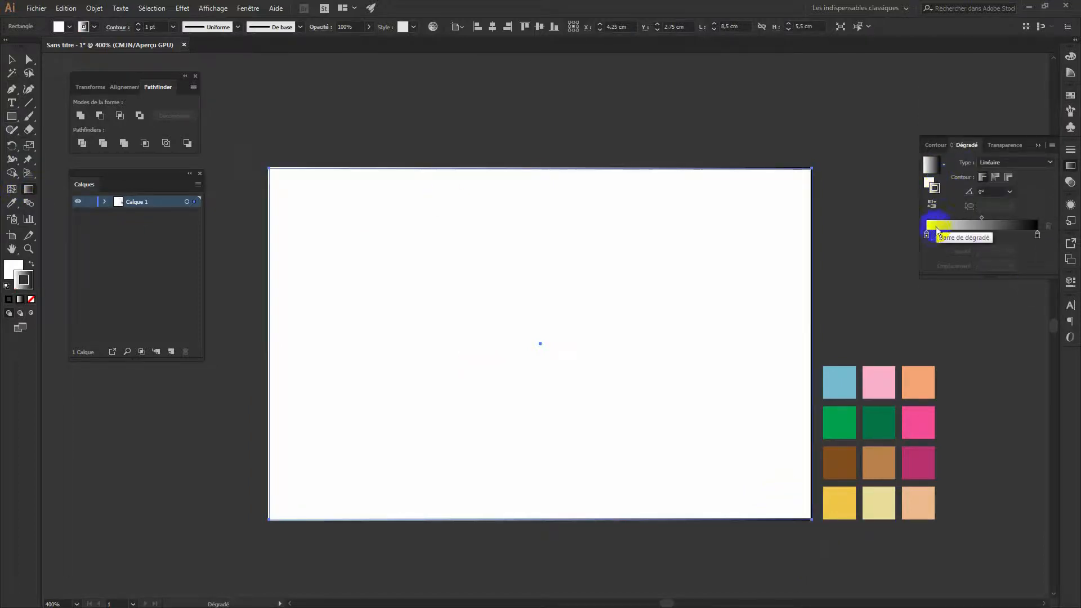
pyautogui.click(927, 237)
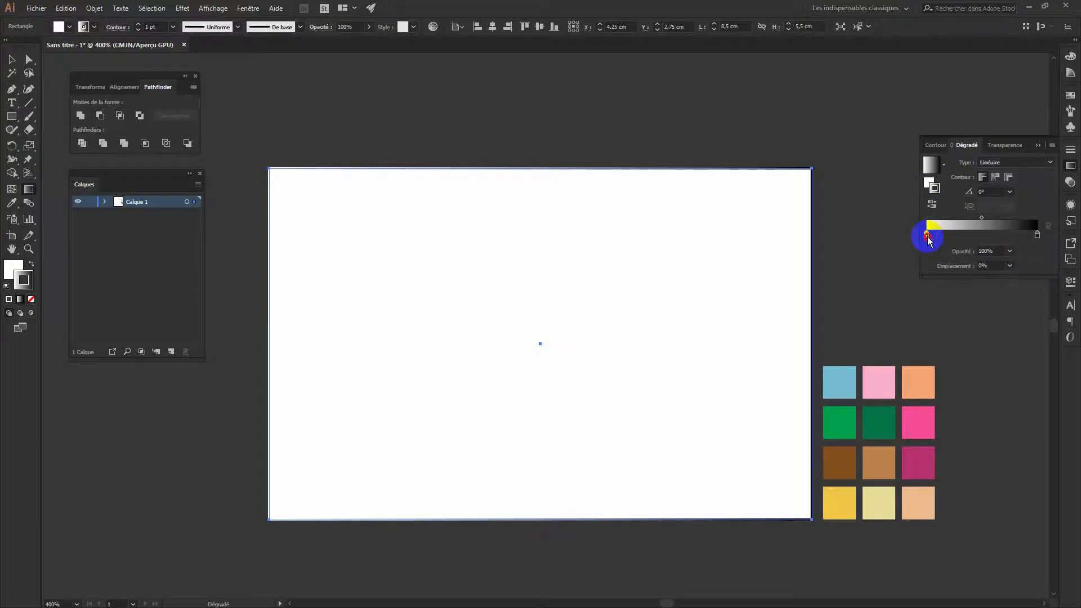
pyautogui.doubleClick(926, 236)
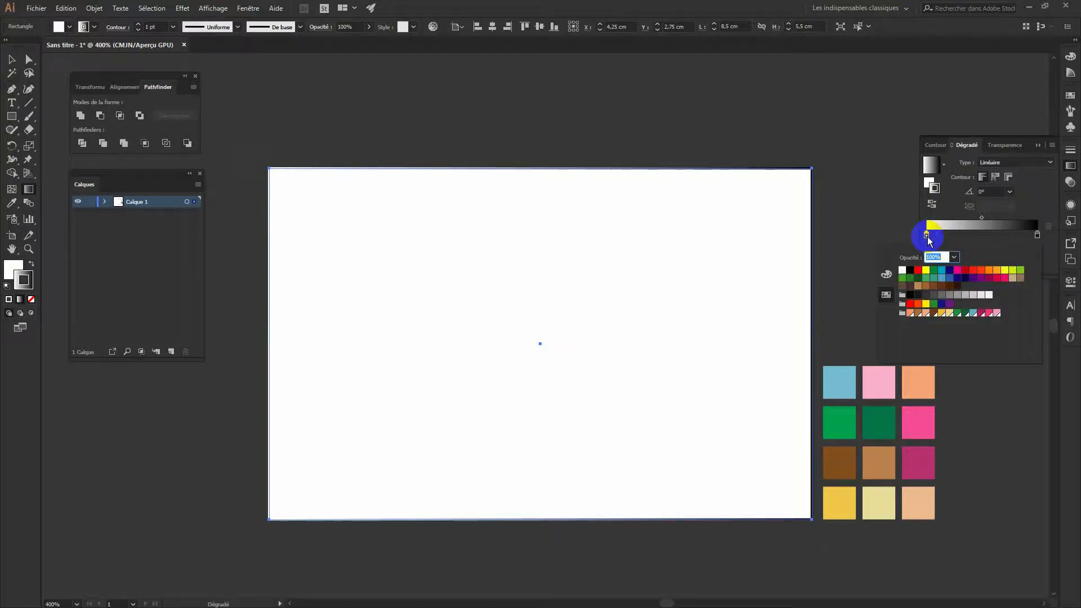
pyautogui.click(973, 314)
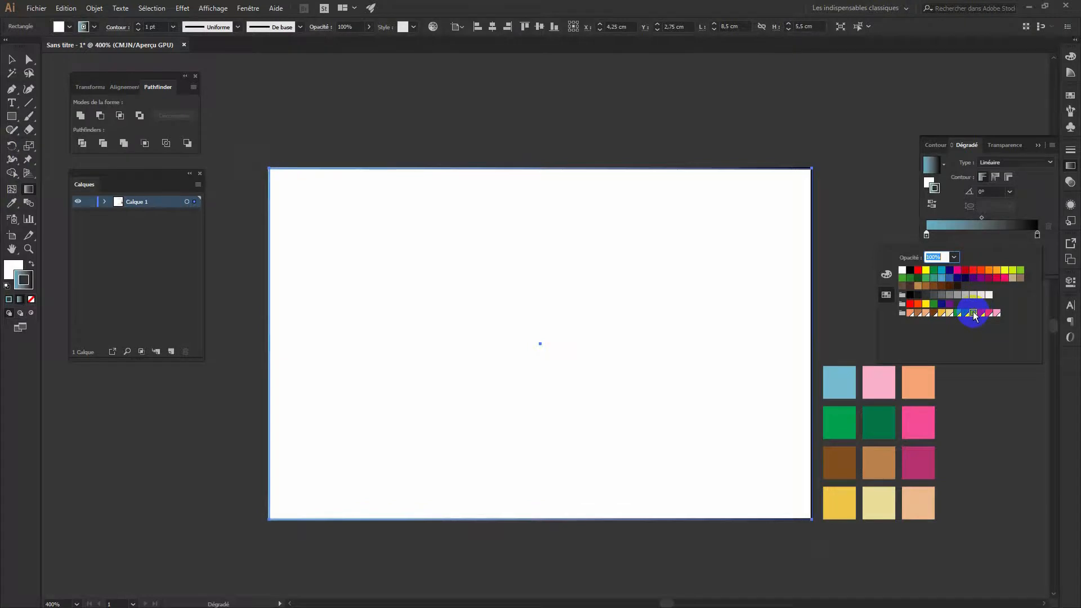
# Make the right gradient stop pink and apply the gradient to the fill
pyautogui.click(1037, 235)
pyautogui.doubleClick(1037, 235)
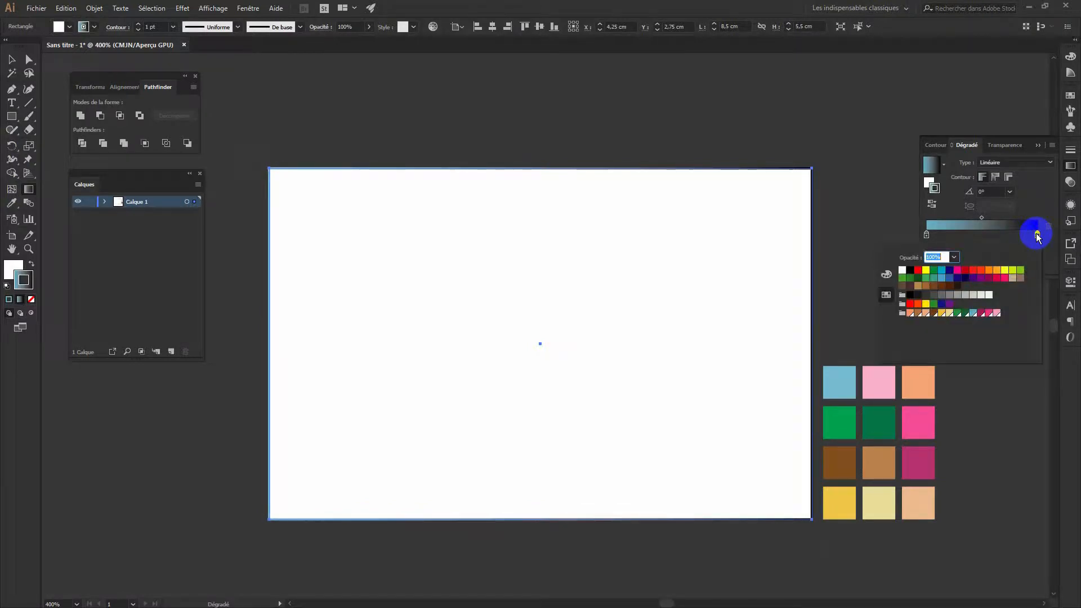
pyautogui.click(997, 313)
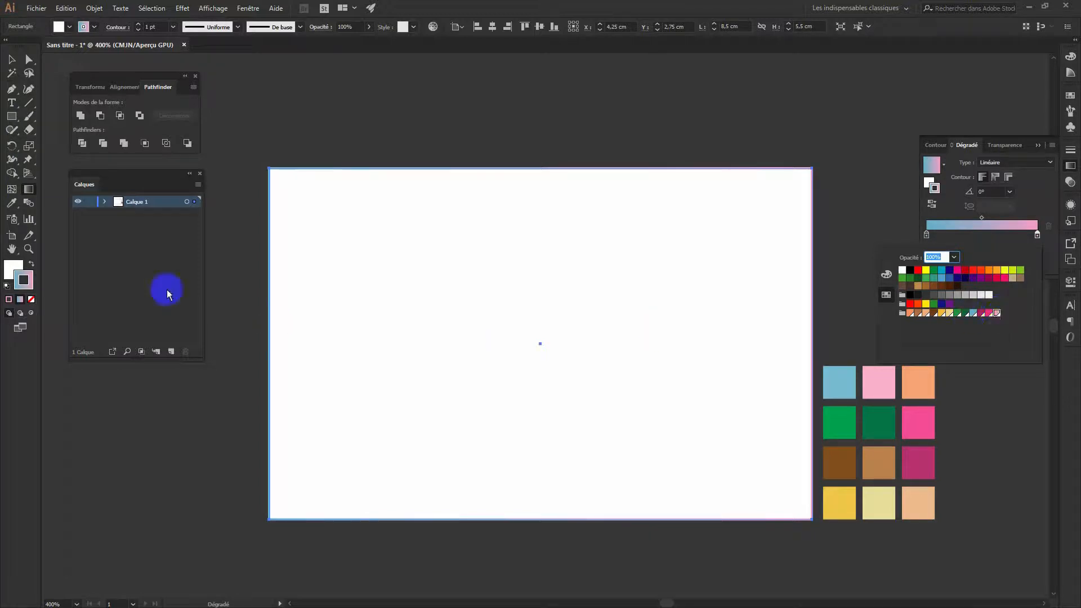
pyautogui.click(27, 280)
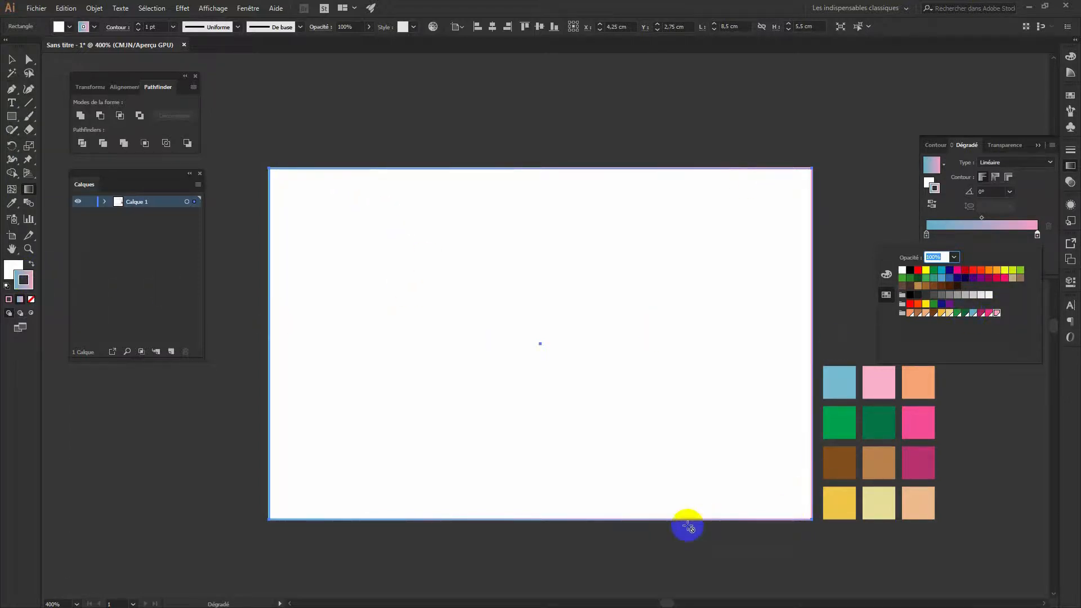
pyautogui.click(26, 270)
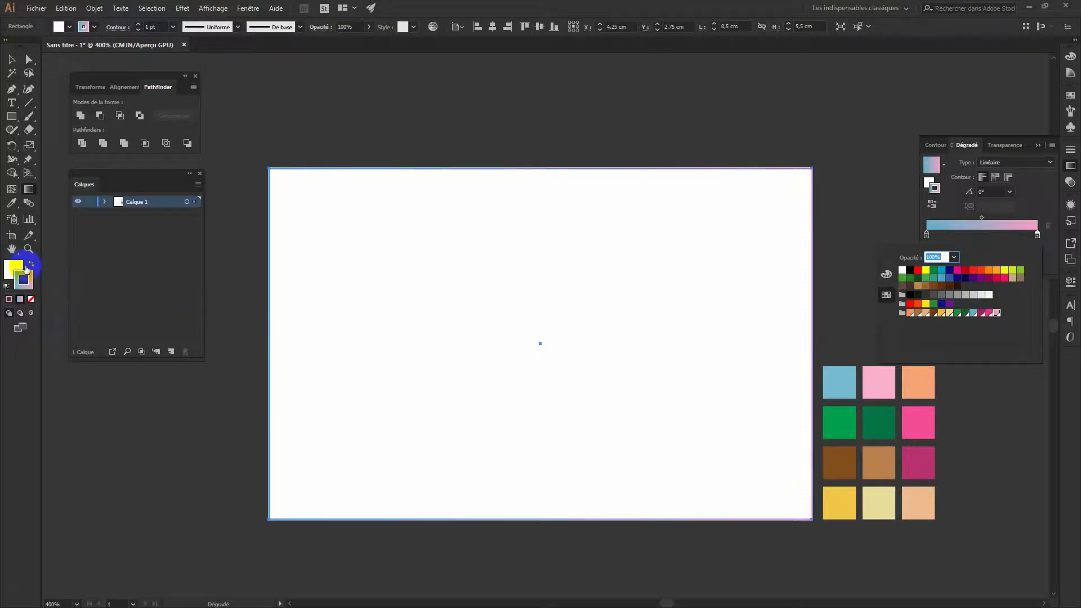
pyautogui.click(24, 269)
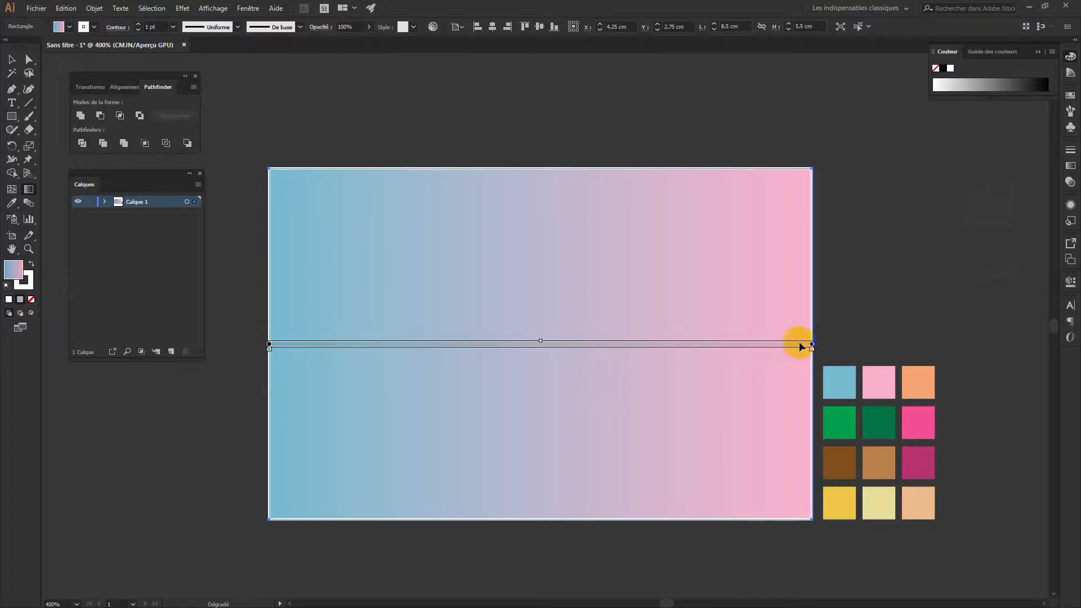
# Angle the gradient diagonally from upper left toward the lower right
pyautogui.moveTo(819, 342); pyautogui.dragTo(812, 491)
pyautogui.moveTo(514, 339)
pyautogui.mouseDown()
pyautogui.moveTo(580, 337)
pyautogui.moveTo(603, 377)
pyautogui.moveTo(610, 353)
pyautogui.moveTo(605, 365)
pyautogui.mouseUp()
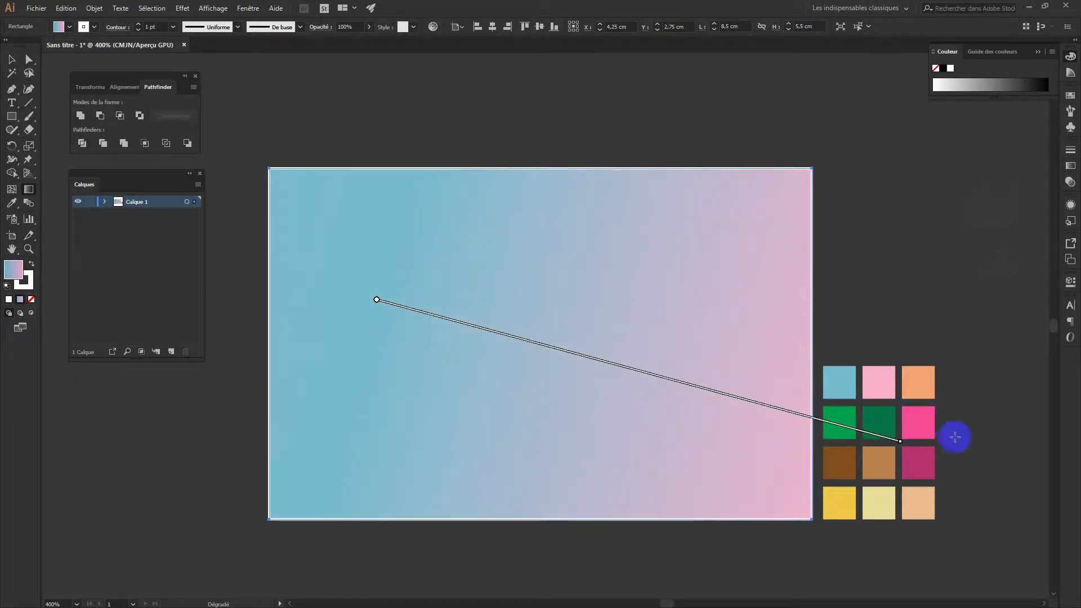
pyautogui.moveTo(900, 442); pyautogui.dragTo(870, 512)
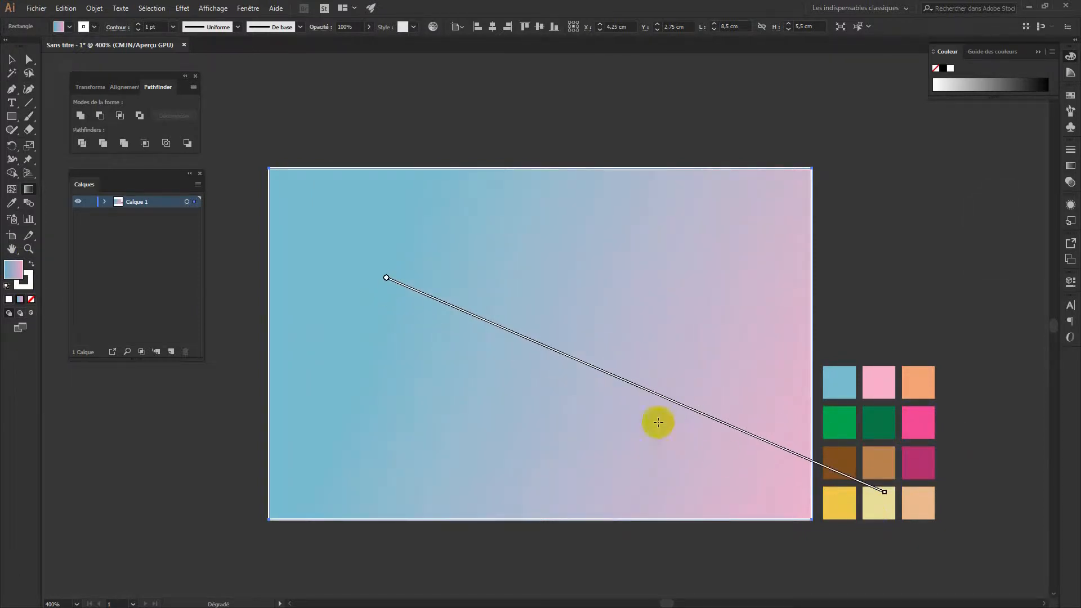
pyautogui.moveTo(524, 341); pyautogui.dragTo(475, 296)
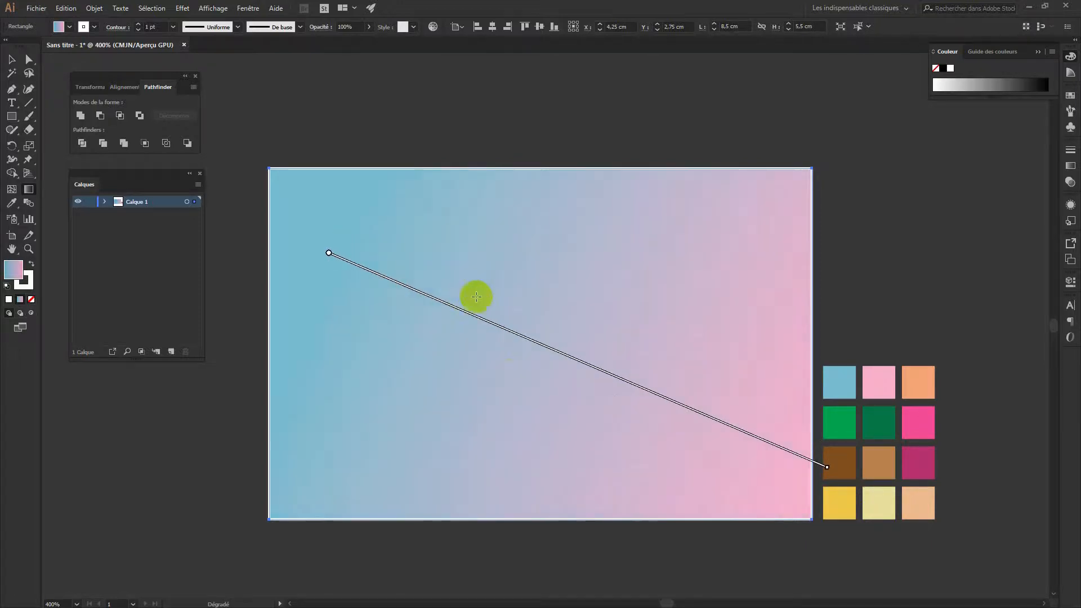
# Nudge the gradient slightly into place and set the rectangle's stroke to None
pyautogui.moveTo(582, 360)
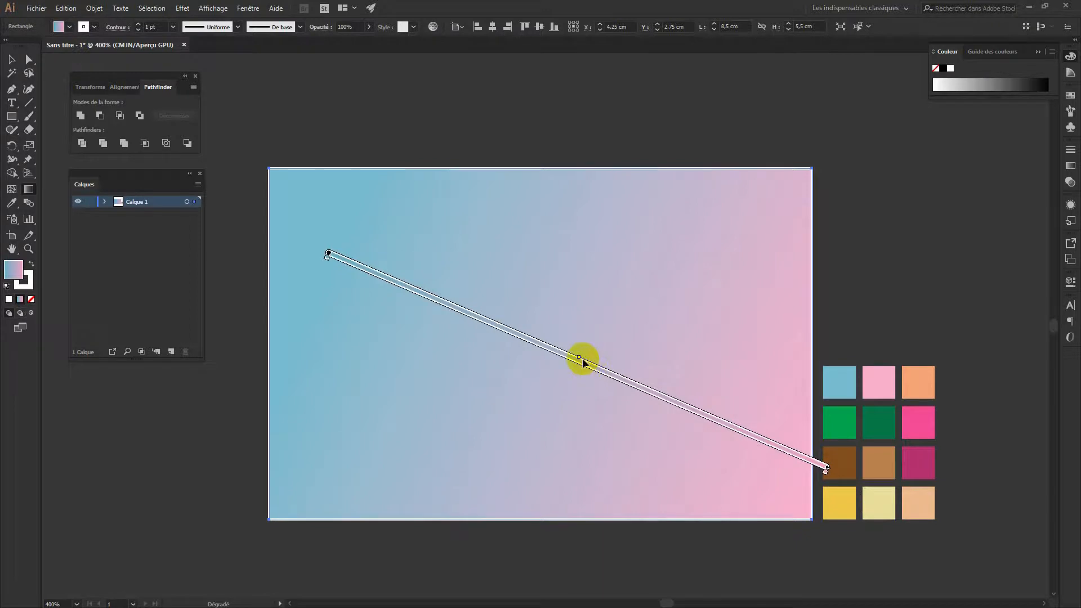
pyautogui.rightClick(580, 361)
pyautogui.click(560, 358)
pyautogui.moveTo(608, 370); pyautogui.dragTo(623, 381)
pyautogui.click(24, 280)
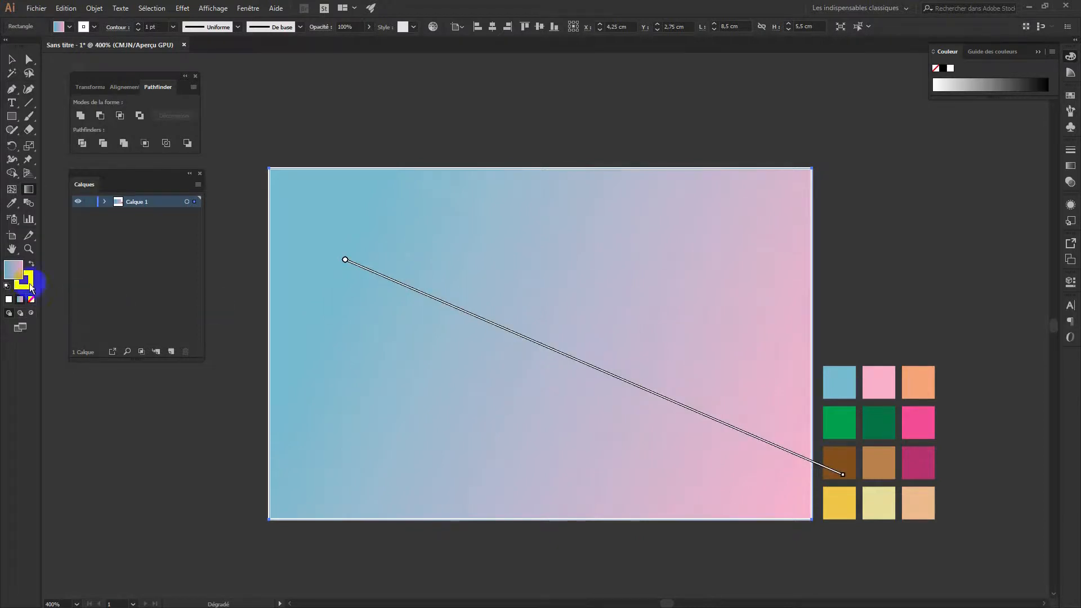
pyautogui.click(32, 299)
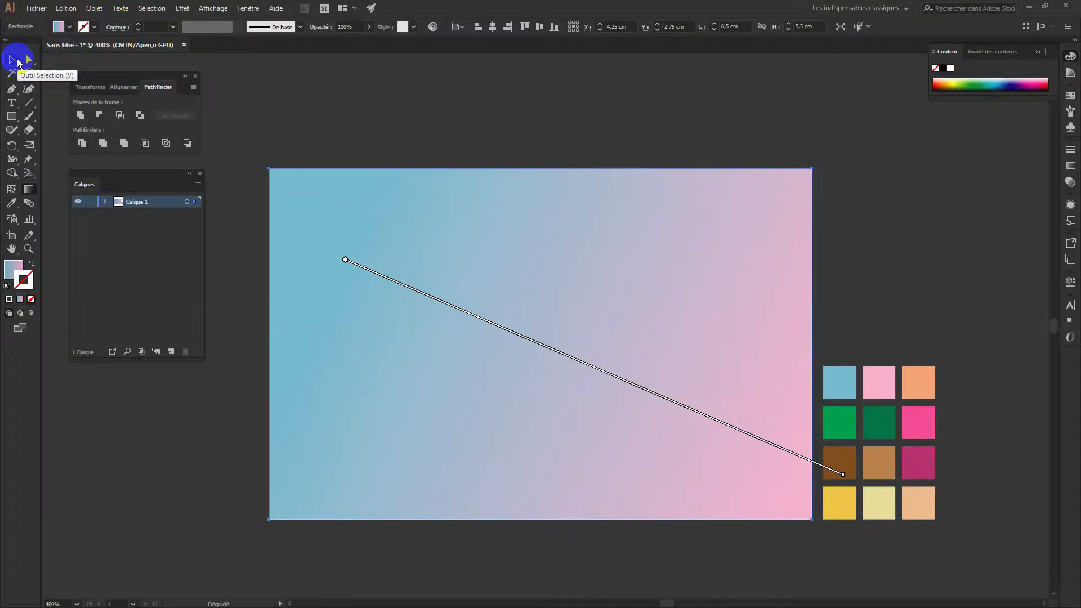
# Lock the background layer and add a new layer above it
pyautogui.click(18, 63)
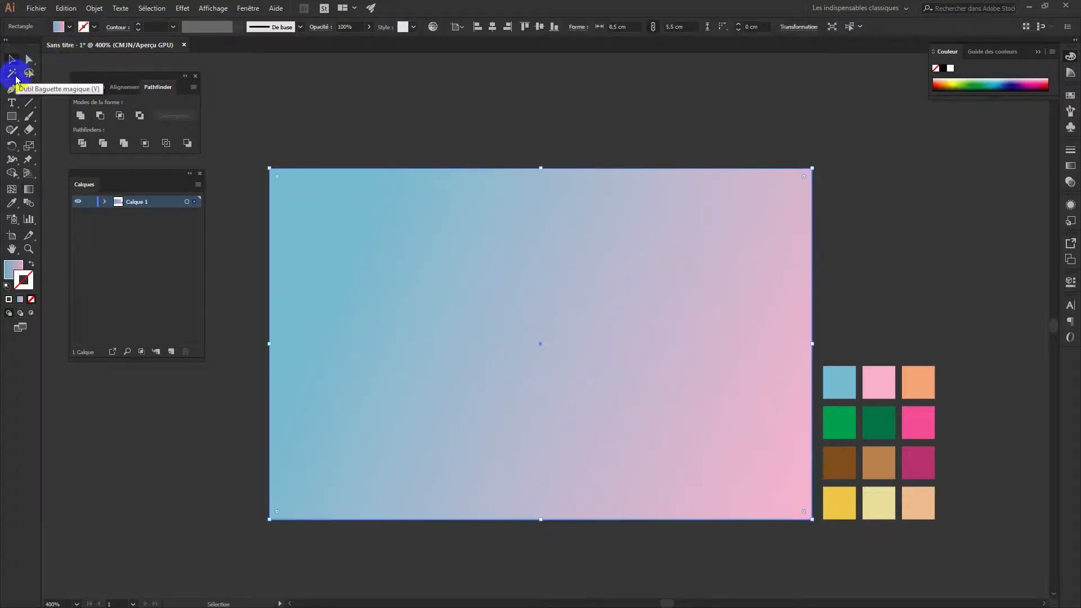
pyautogui.click(91, 202)
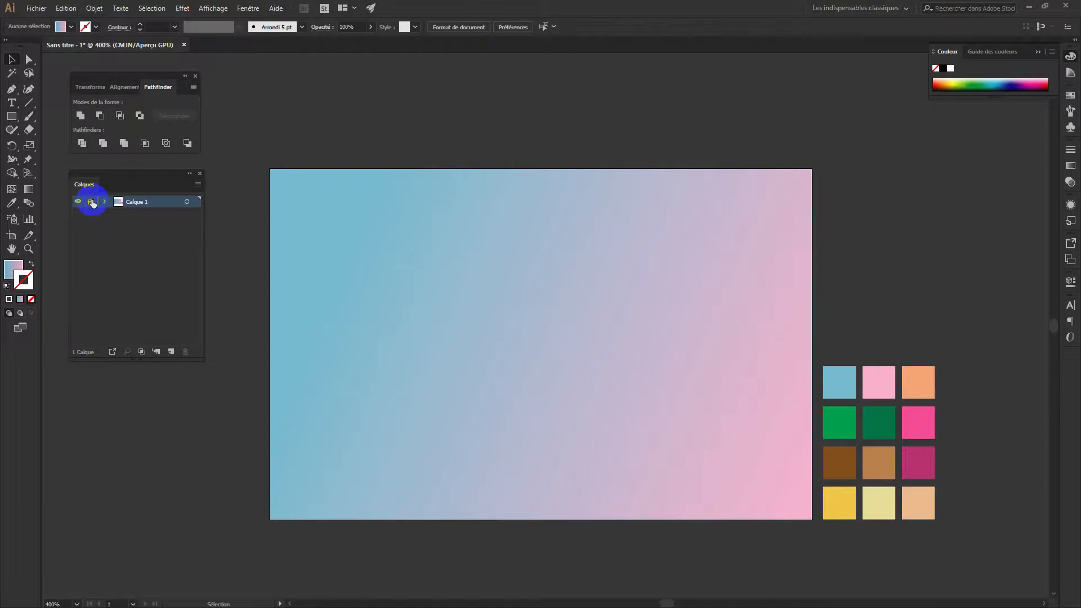
pyautogui.click(171, 353)
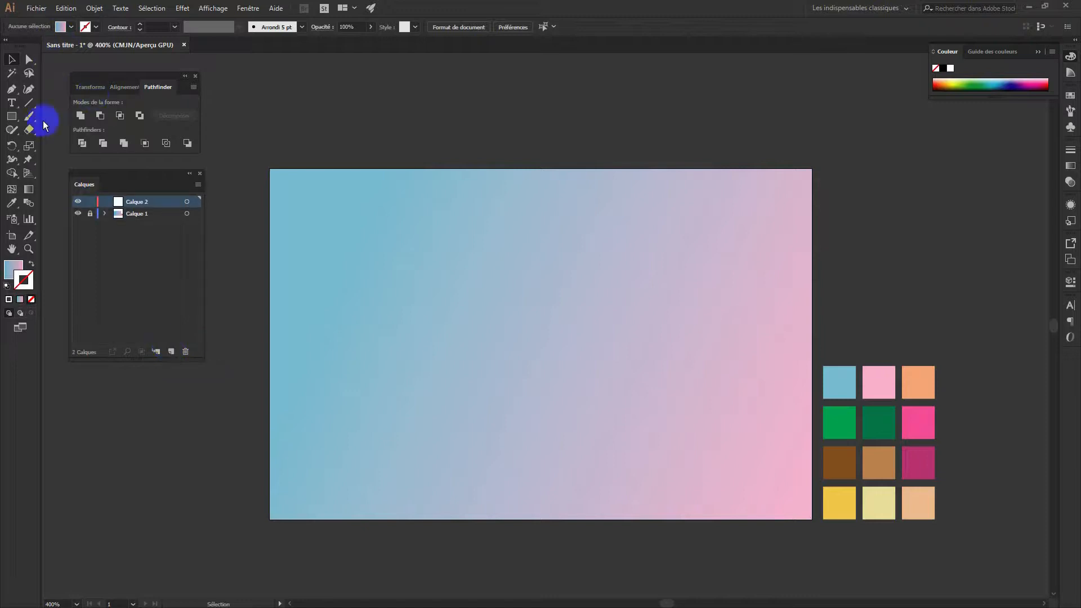
# Draw a long, thin ellipse across the upper part of the card
pyautogui.click(14, 118)
pyautogui.moveTo(15, 121); pyautogui.dragTo(60, 143)
pyautogui.moveTo(307, 220); pyautogui.dragTo(669, 255)
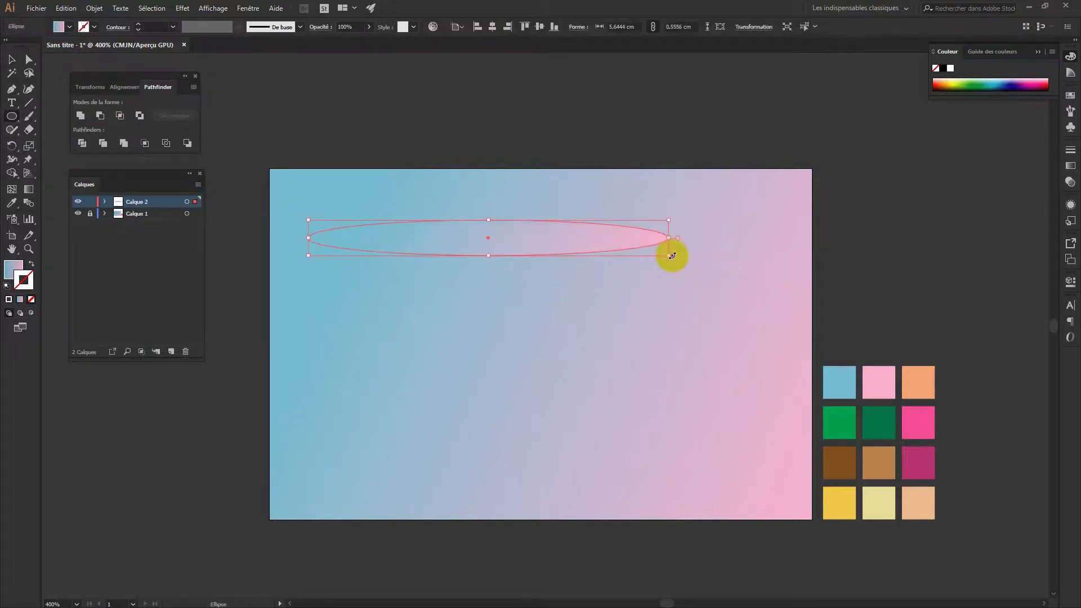
# Fill the ellipse with near-black and zoom in closely on it
pyautogui.doubleClick(12, 268)
pyautogui.moveTo(398, 335); pyautogui.dragTo(397, 373)
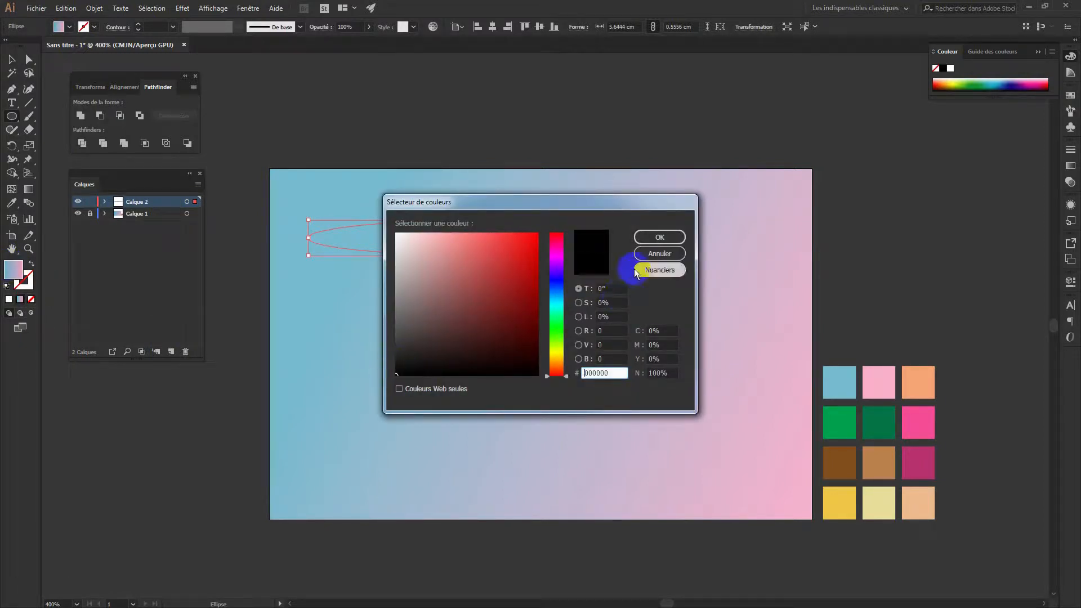
pyautogui.click(659, 237)
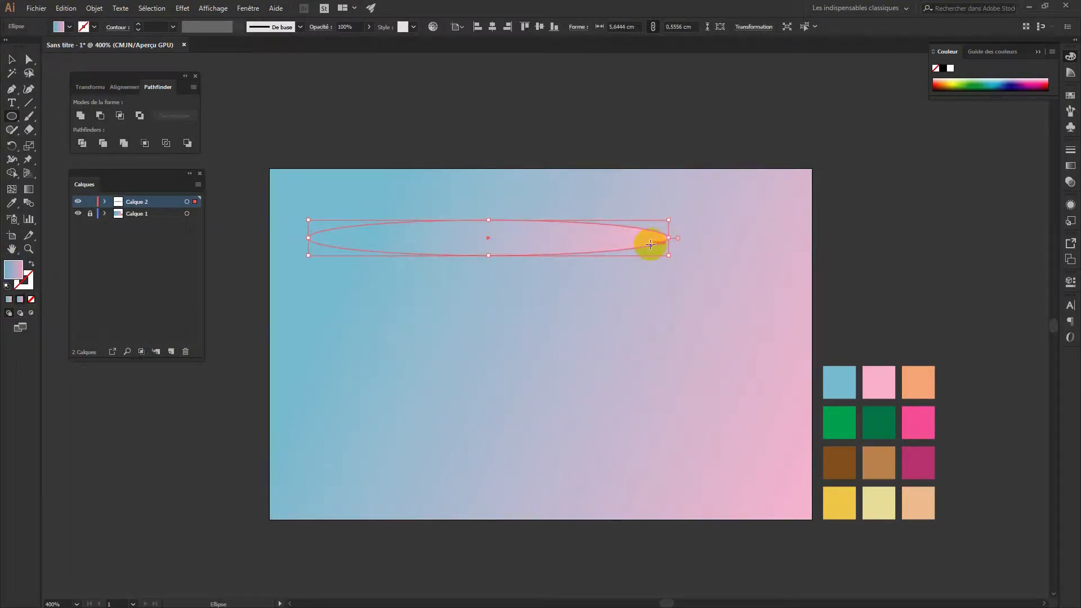
pyautogui.click(15, 275)
pyautogui.click(11, 59)
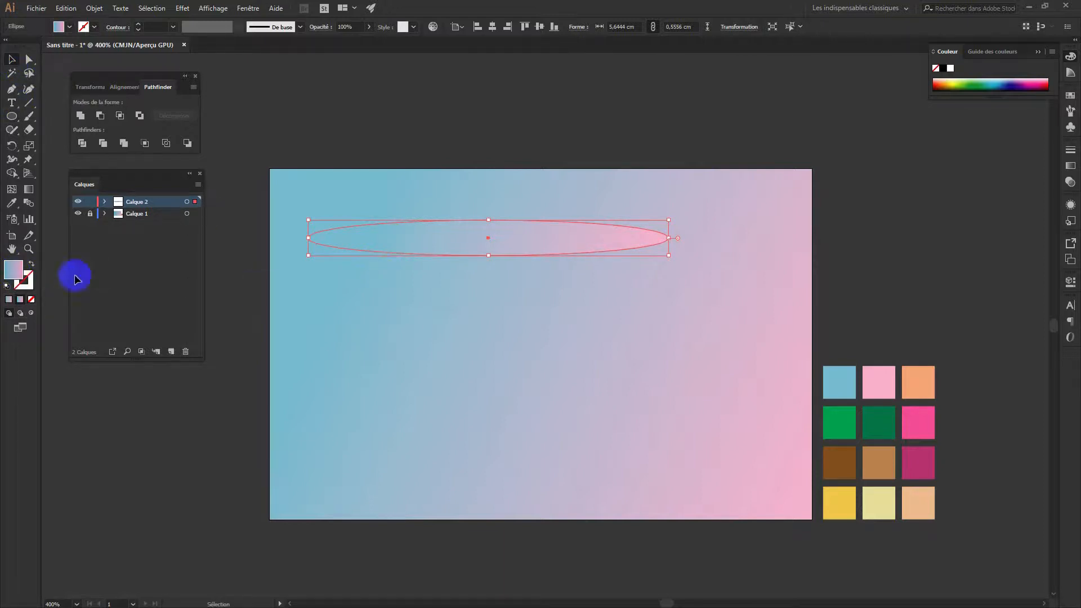
pyautogui.doubleClick(13, 270)
pyautogui.click(397, 371)
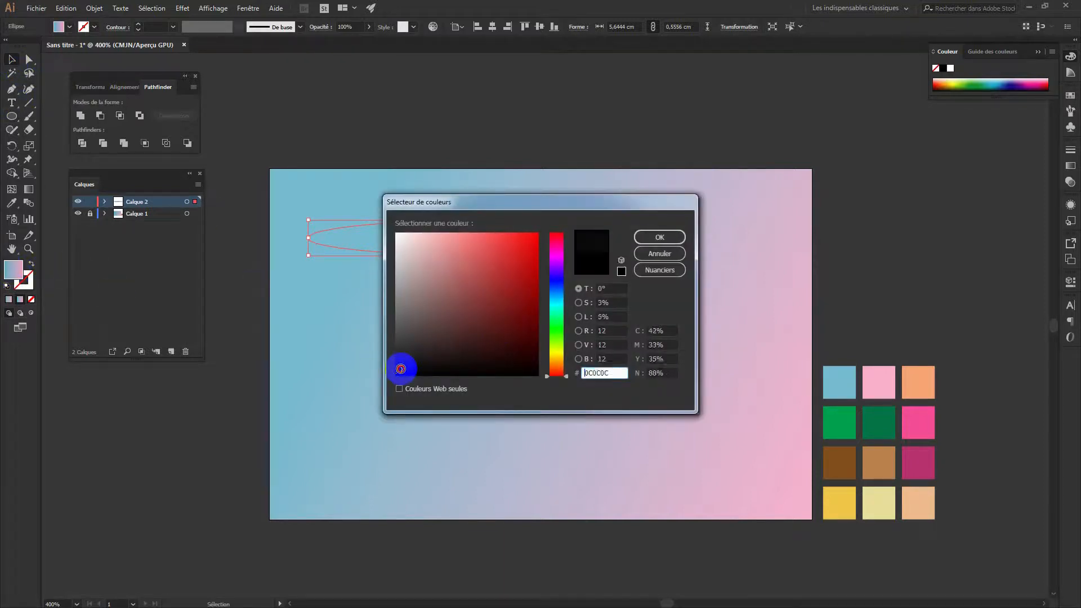
pyautogui.click(670, 236)
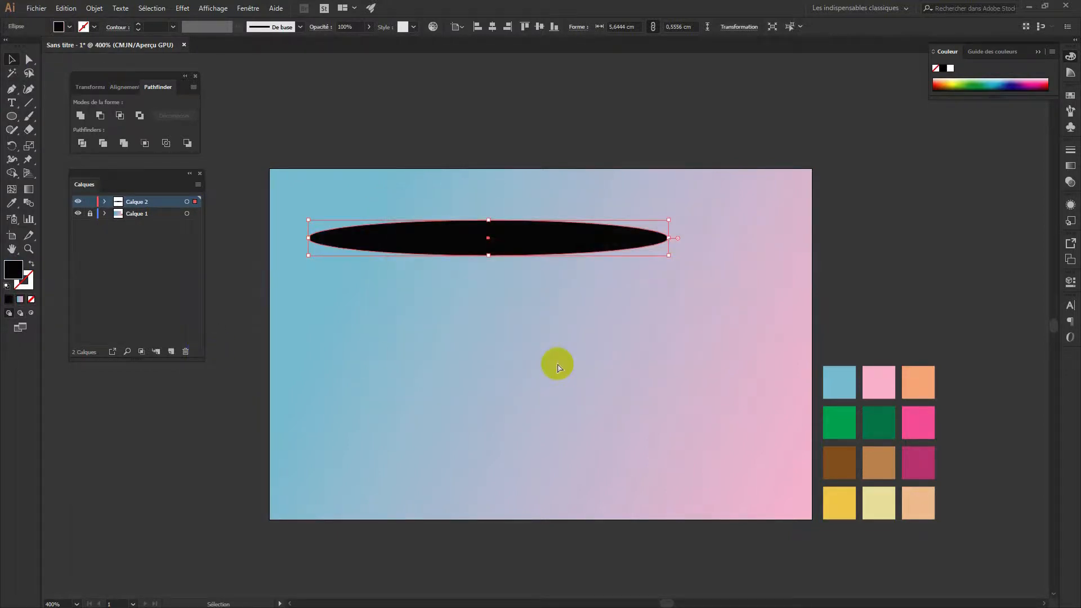
pyautogui.hotkey('ctrl', '+')
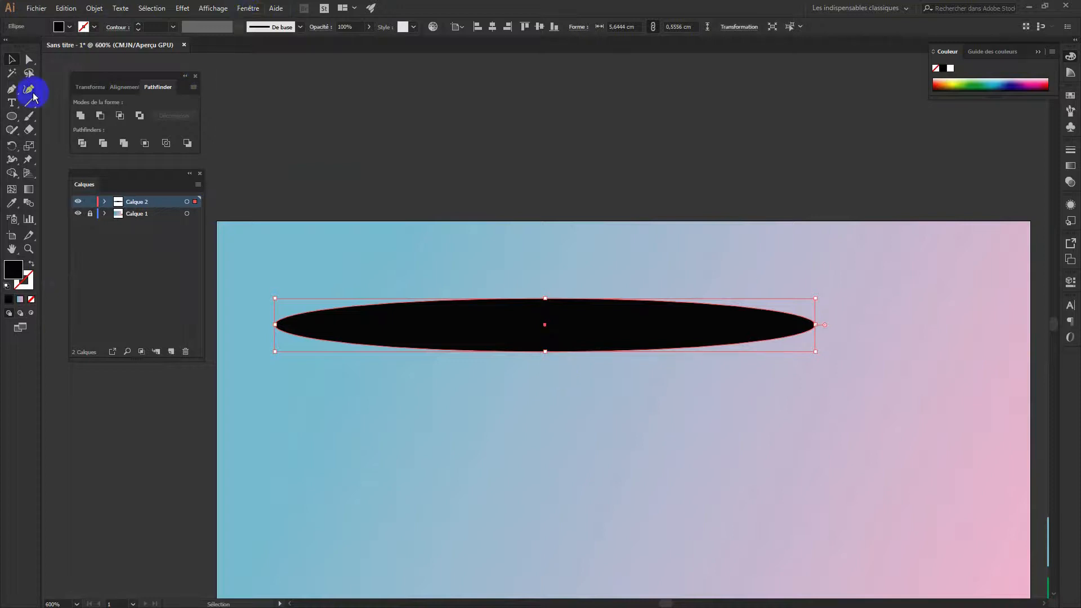
# Turn both end anchors of the ellipse into sharp pointed corners
pyautogui.click(28, 58)
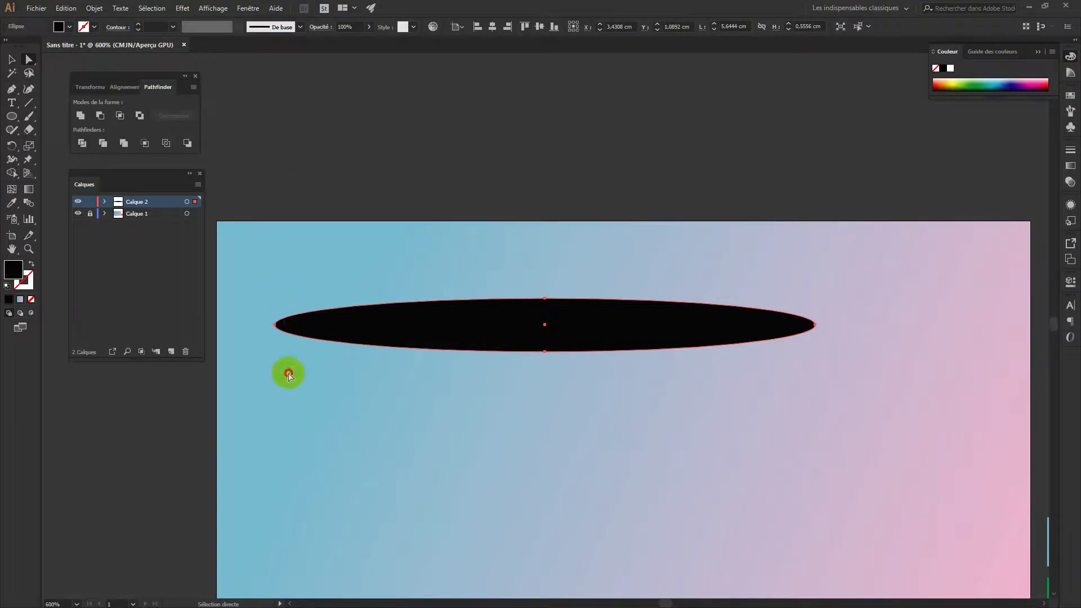
pyautogui.click(284, 311)
pyautogui.click(279, 312)
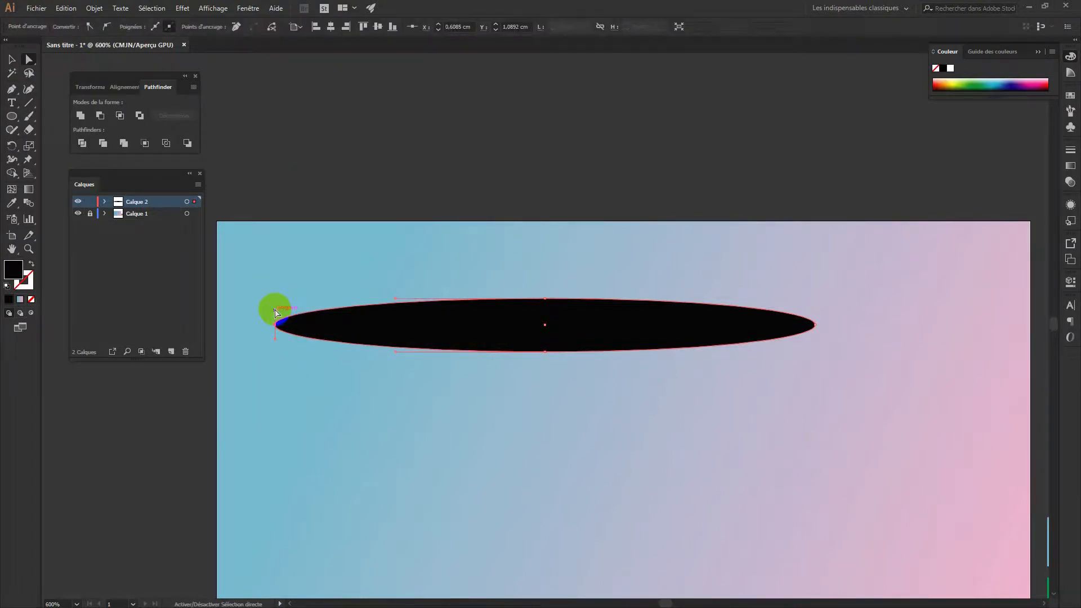
pyautogui.moveTo(274, 309)
pyautogui.mouseDown()
pyautogui.moveTo(277, 346)
pyautogui.moveTo(275, 326)
pyautogui.mouseUp()
pyautogui.click(309, 417)
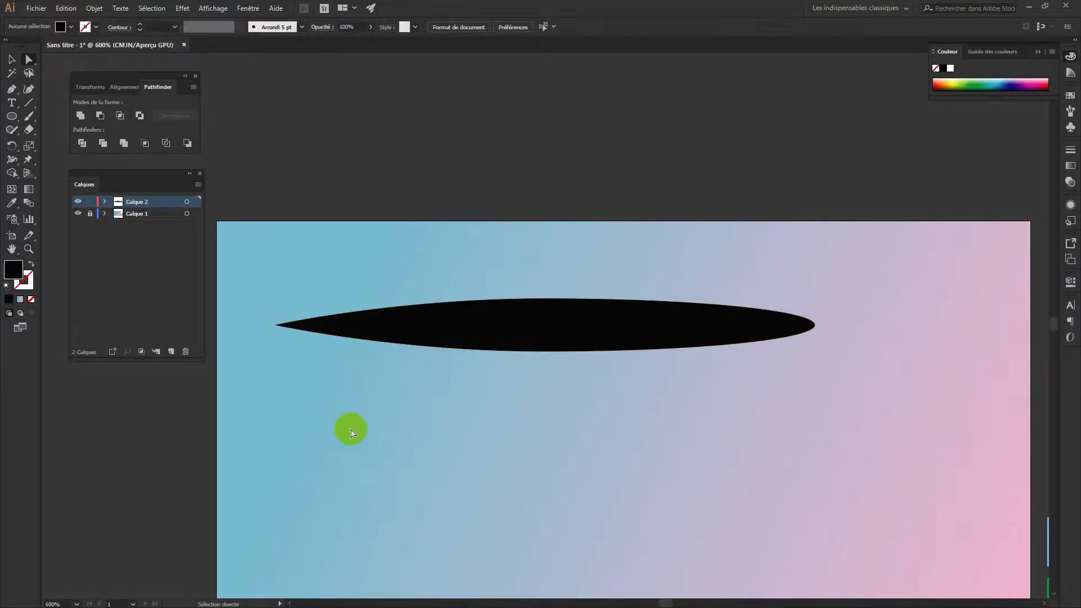
pyautogui.click(815, 323)
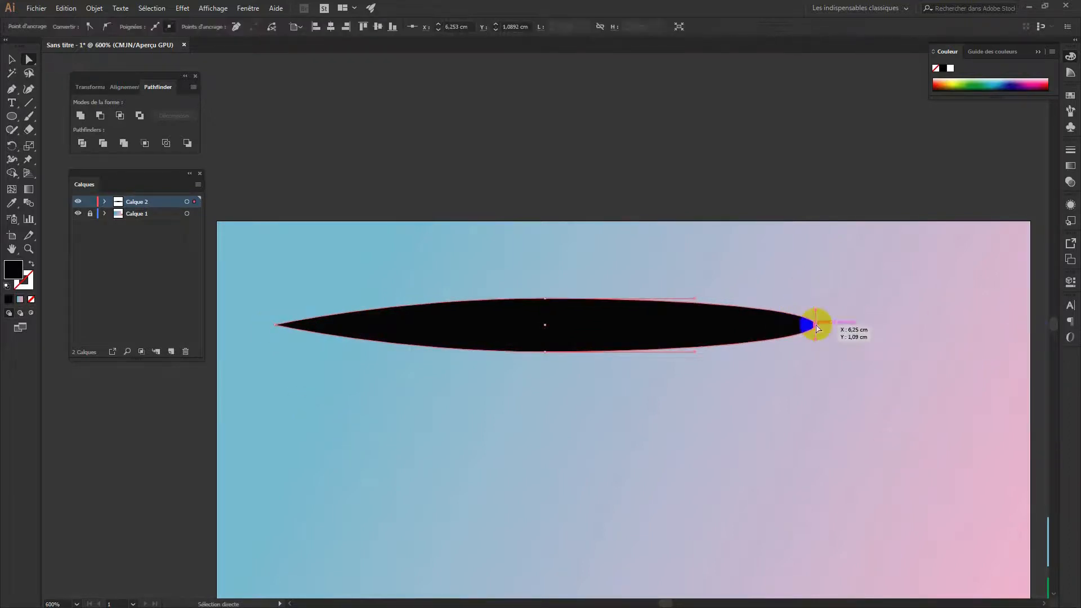
pyautogui.moveTo(815, 311)
pyautogui.mouseDown()
pyautogui.moveTo(816, 334)
pyautogui.moveTo(815, 324)
pyautogui.mouseUp()
# Flatten the pointed shape thinner and shorten it to about half its length
pyautogui.click(12, 59)
pyautogui.click(558, 315)
pyautogui.click(544, 297)
pyautogui.moveTo(545, 297); pyautogui.dragTo(544, 336)
pyautogui.moveTo(816, 344); pyautogui.dragTo(513, 351)
pyautogui.moveTo(410, 336); pyautogui.dragTo(426, 356)
pyautogui.click(533, 394)
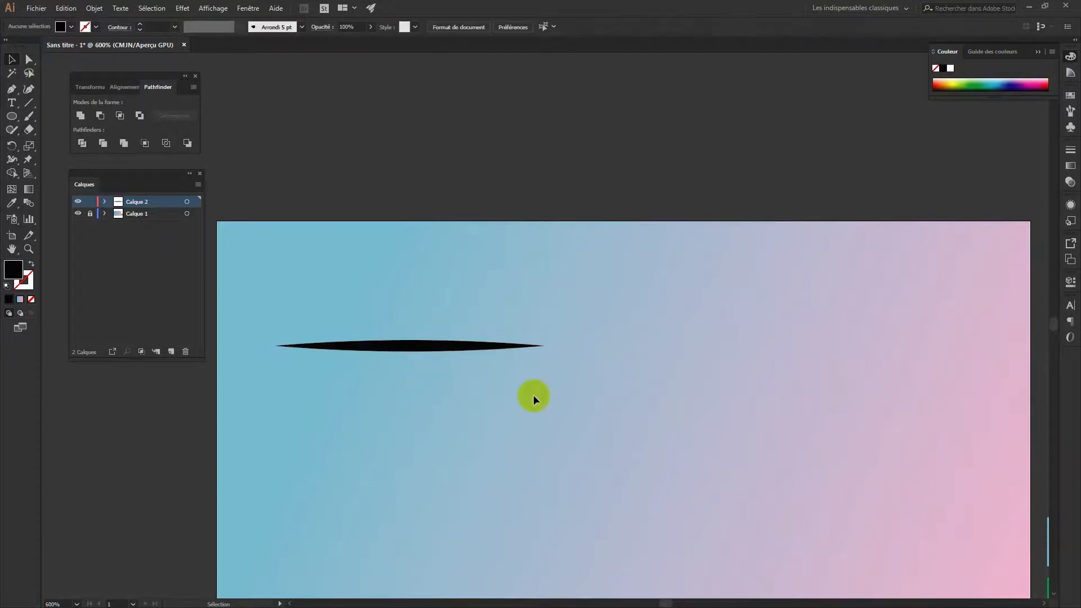
pyautogui.click(1070, 126)
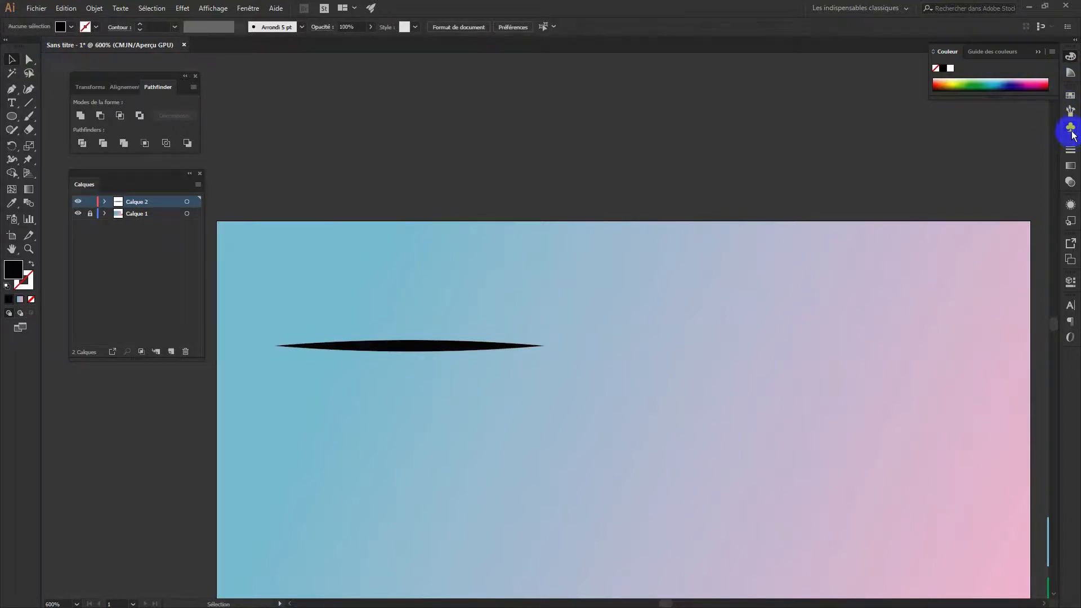
# Save the sliver as art brush 'Forme artistique 1' with Tints colouring and Pressure width
pyautogui.click(972, 90)
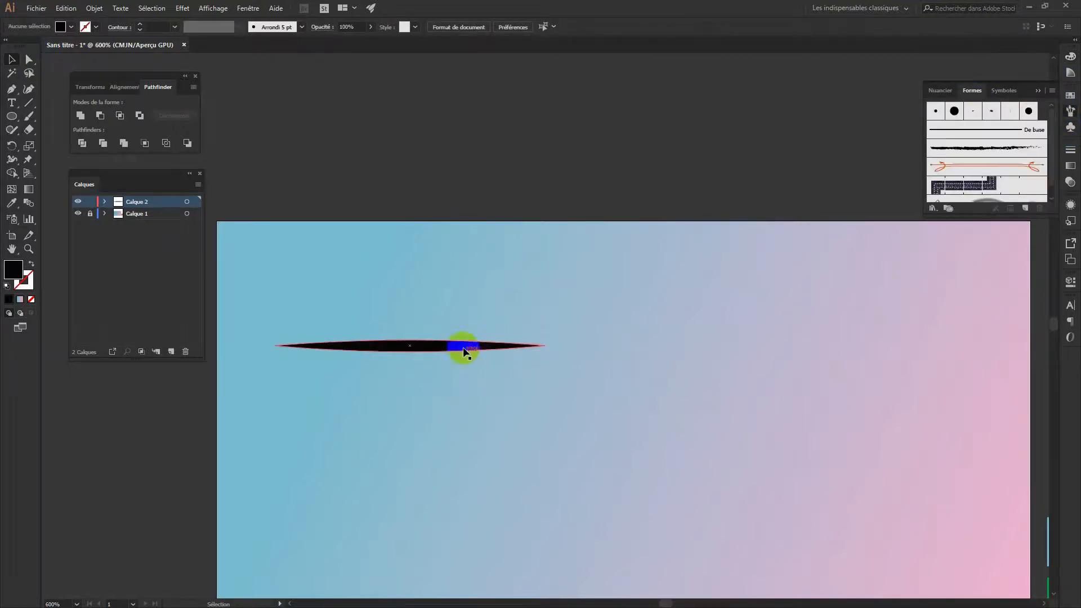
pyautogui.moveTo(463, 348)
pyautogui.mouseDown()
pyautogui.moveTo(724, 333)
pyautogui.moveTo(998, 209)
pyautogui.mouseUp()
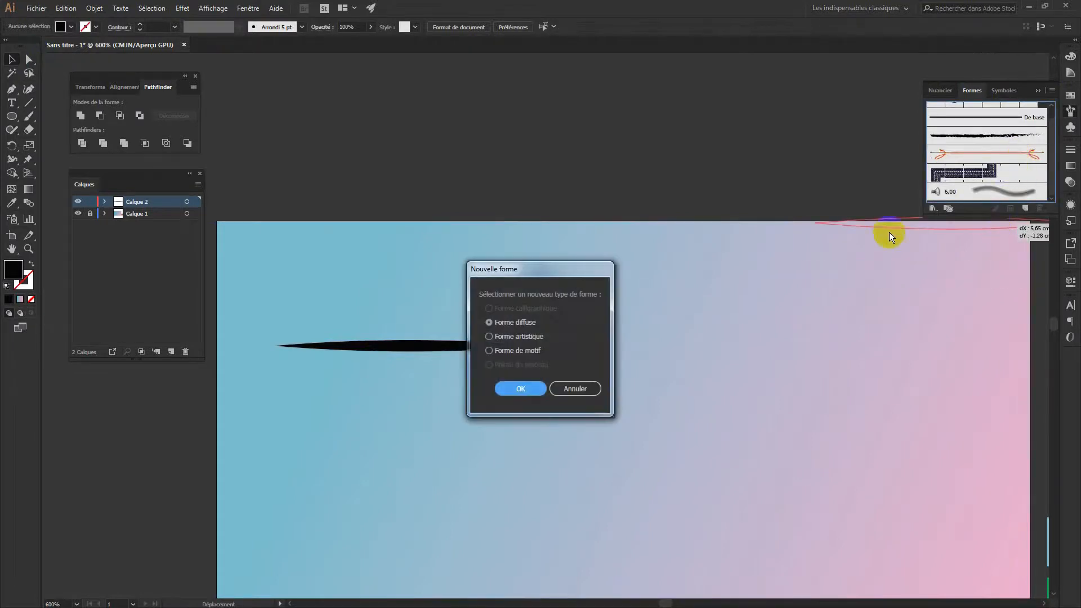
pyautogui.click(523, 341)
pyautogui.click(532, 390)
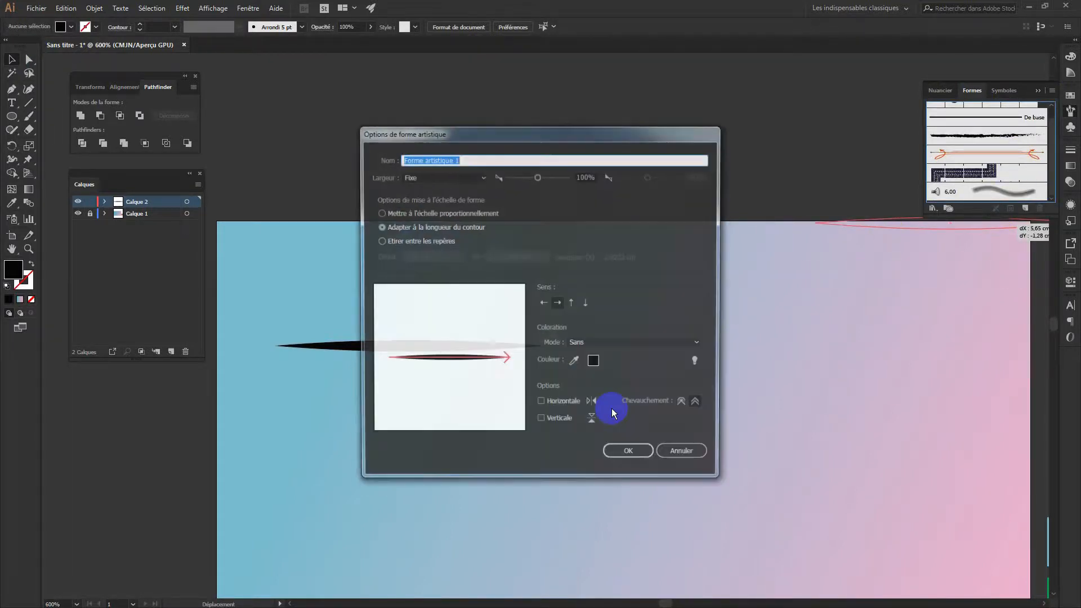
pyautogui.click(641, 458)
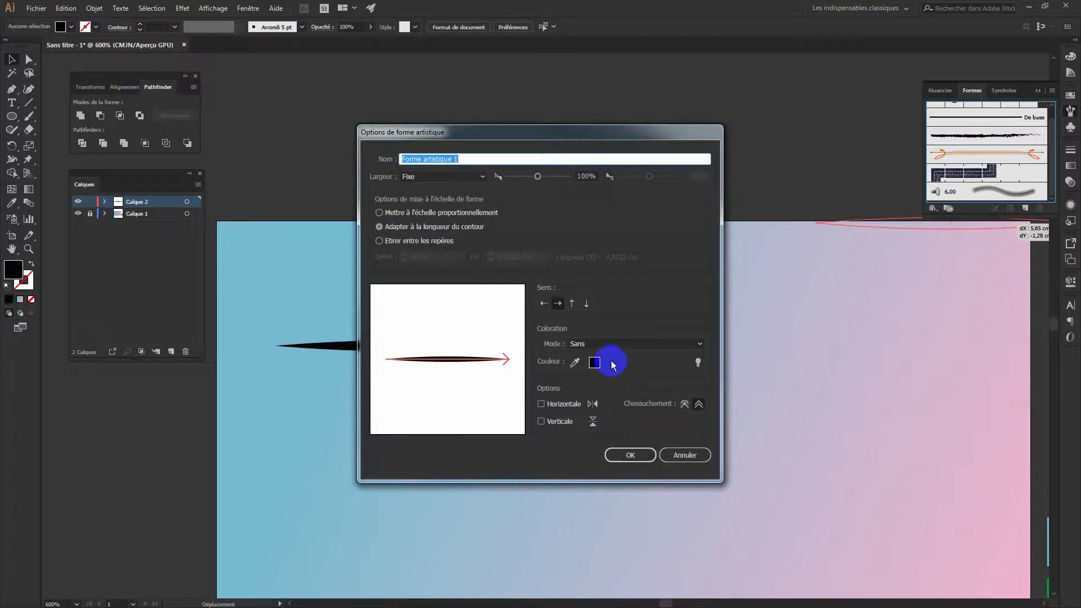
pyautogui.click(676, 343)
pyautogui.click(602, 369)
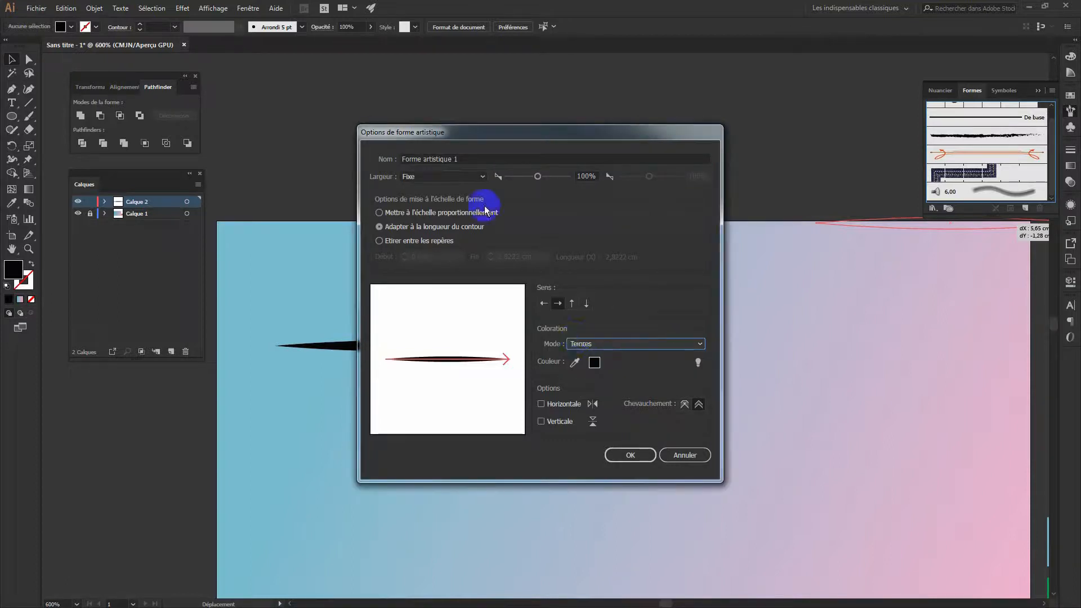
pyautogui.click(482, 177)
pyautogui.click(434, 214)
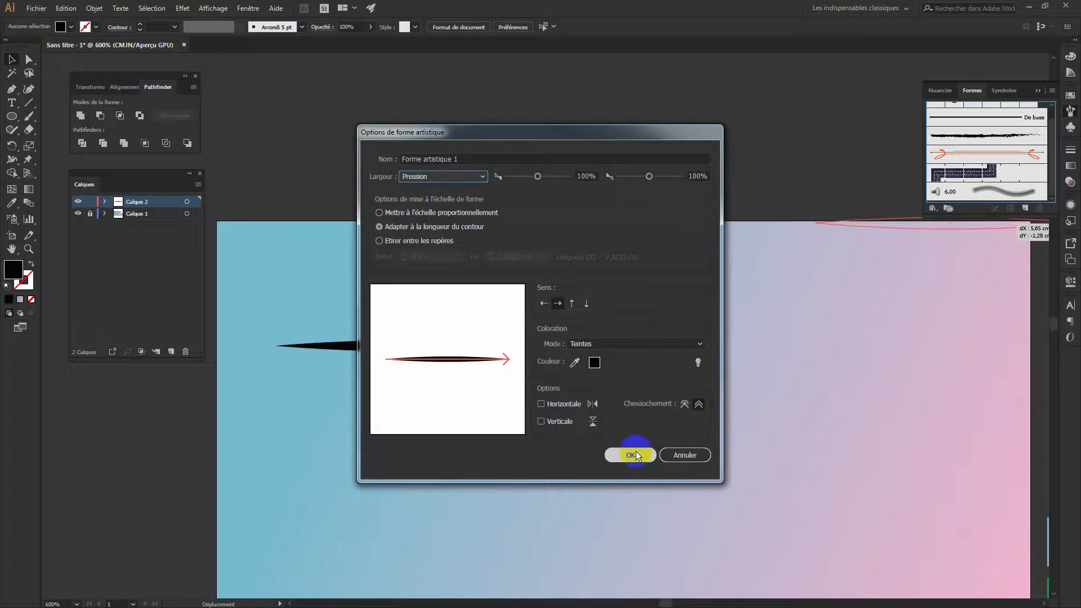
pyautogui.click(631, 455)
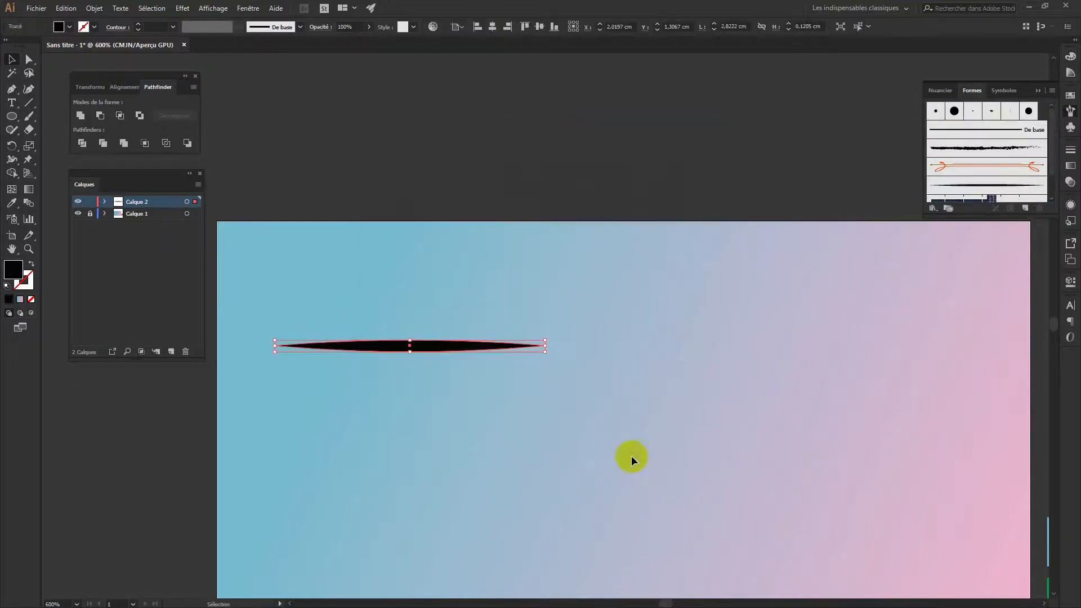
# Move the black sliver off the artboard beside the colour swatches and deselect it
pyautogui.moveTo(992, 213); pyautogui.dragTo(993, 275)
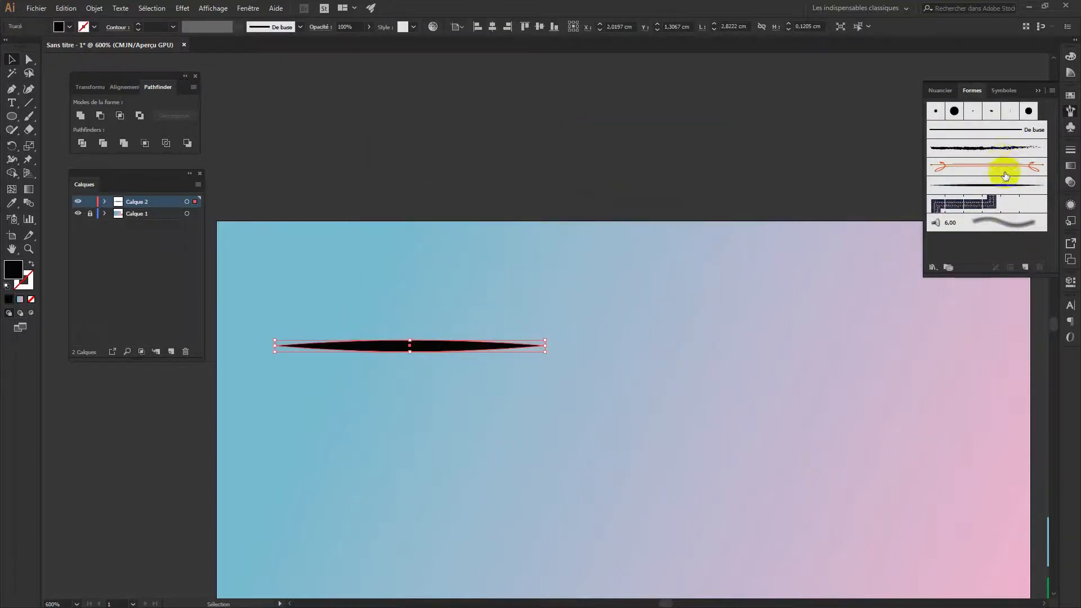
pyautogui.moveTo(441, 357)
pyautogui.mouseDown()
pyautogui.moveTo(427, 344)
pyautogui.moveTo(412, 135)
pyautogui.mouseUp()
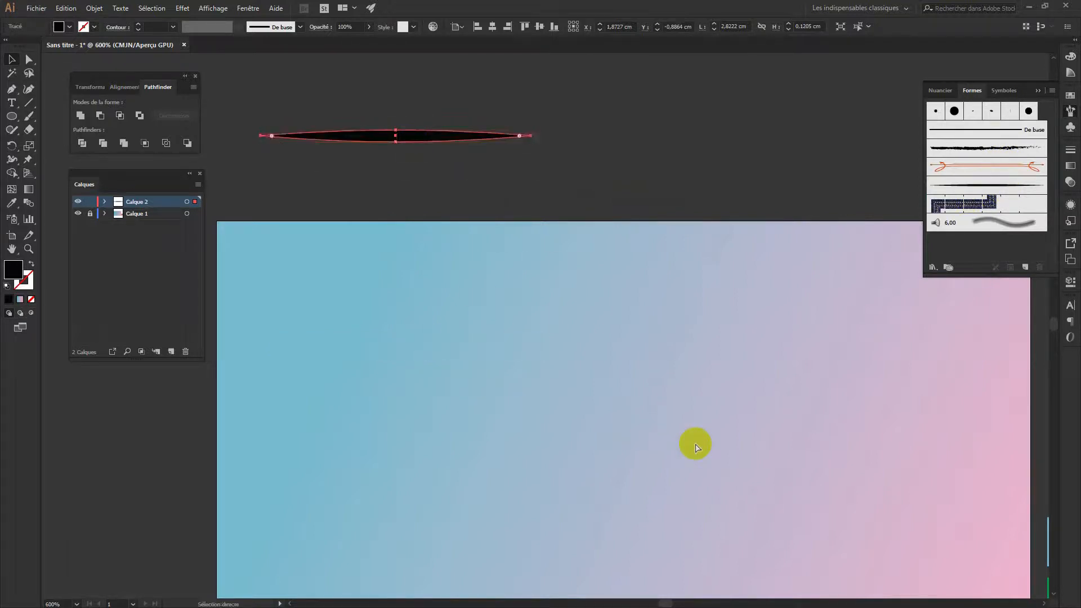
pyautogui.hotkey('ctrl', '-')
pyautogui.moveTo(727, 416); pyautogui.dragTo(555, 197)
pyautogui.moveTo(368, 153)
pyautogui.mouseDown()
pyautogui.moveTo(525, 228)
pyautogui.moveTo(924, 377)
pyautogui.moveTo(900, 379)
pyautogui.moveTo(918, 382)
pyautogui.mouseUp()
pyautogui.click(961, 512)
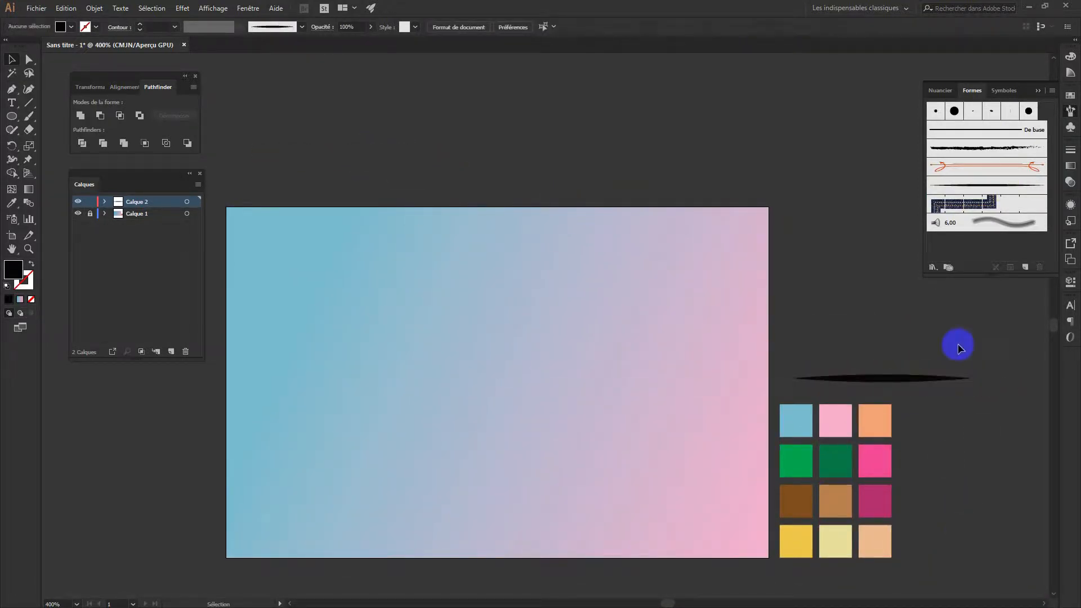
pyautogui.moveTo(545, 119); pyautogui.dragTo(564, 93)
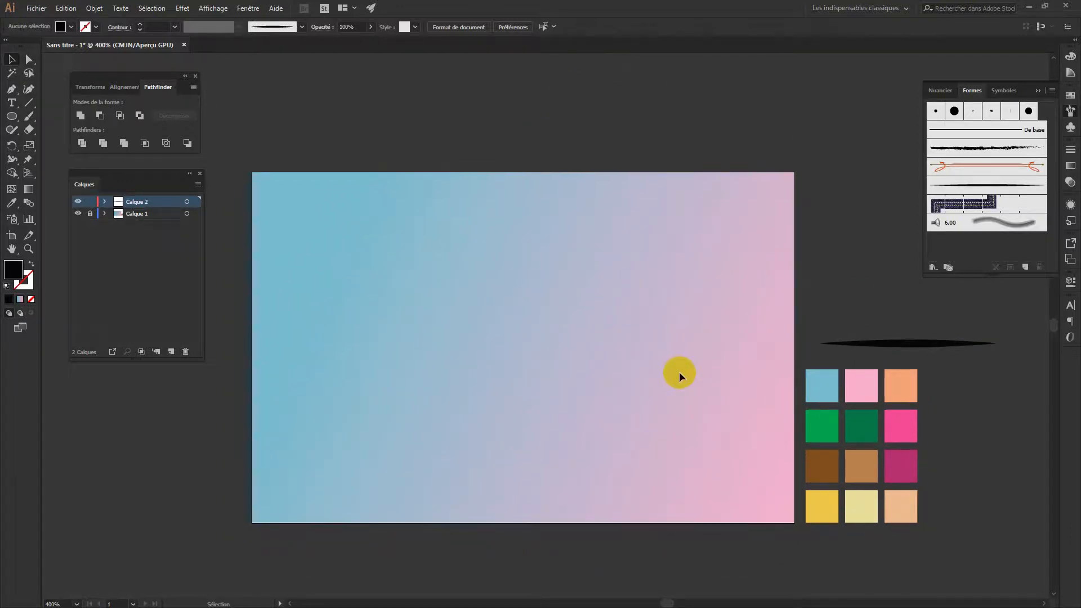
# Select the Paintbrush tool so the new sliver art brush can be used
pyautogui.click(239, 311)
pyautogui.click(415, 513)
pyautogui.click(293, 177)
pyautogui.click(828, 234)
pyautogui.click(704, 86)
pyautogui.click(1006, 511)
pyautogui.click(29, 117)
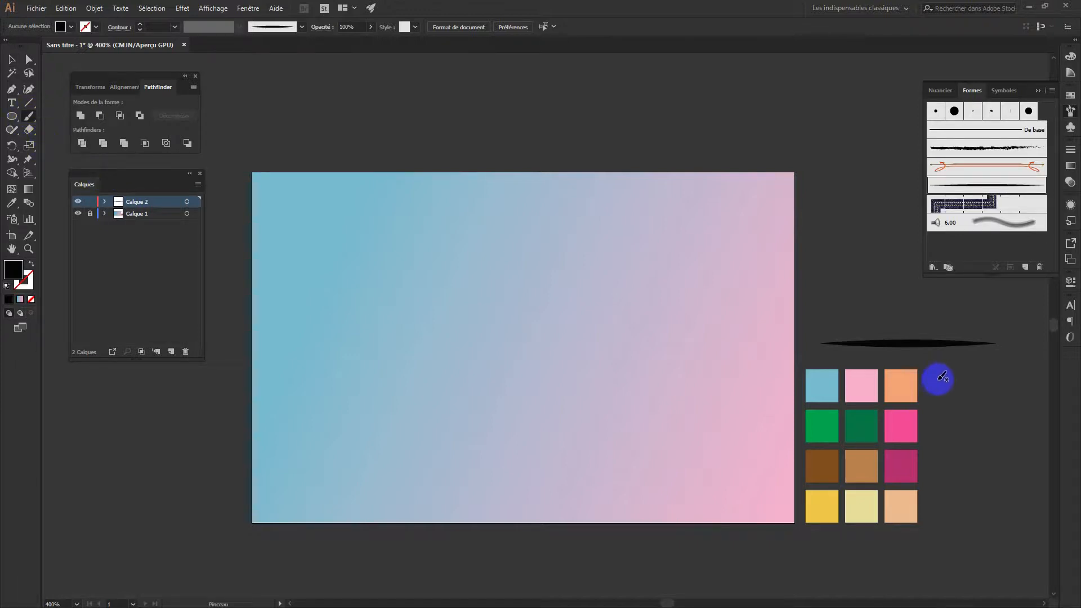
# Choose the sliver art brush, paint a trial S-shaped stroke, and undo it
pyautogui.click(978, 184)
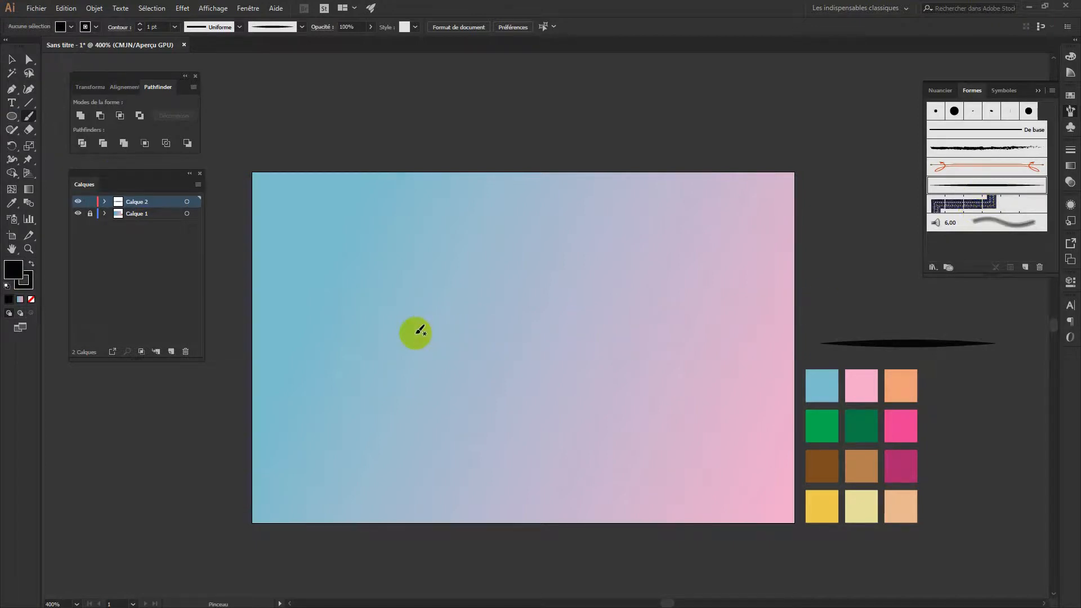
pyautogui.click(365, 350)
pyautogui.moveTo(365, 350)
pyautogui.mouseDown()
pyautogui.moveTo(356, 324)
pyautogui.moveTo(381, 303)
pyautogui.moveTo(443, 288)
pyautogui.moveTo(433, 236)
pyautogui.mouseUp()
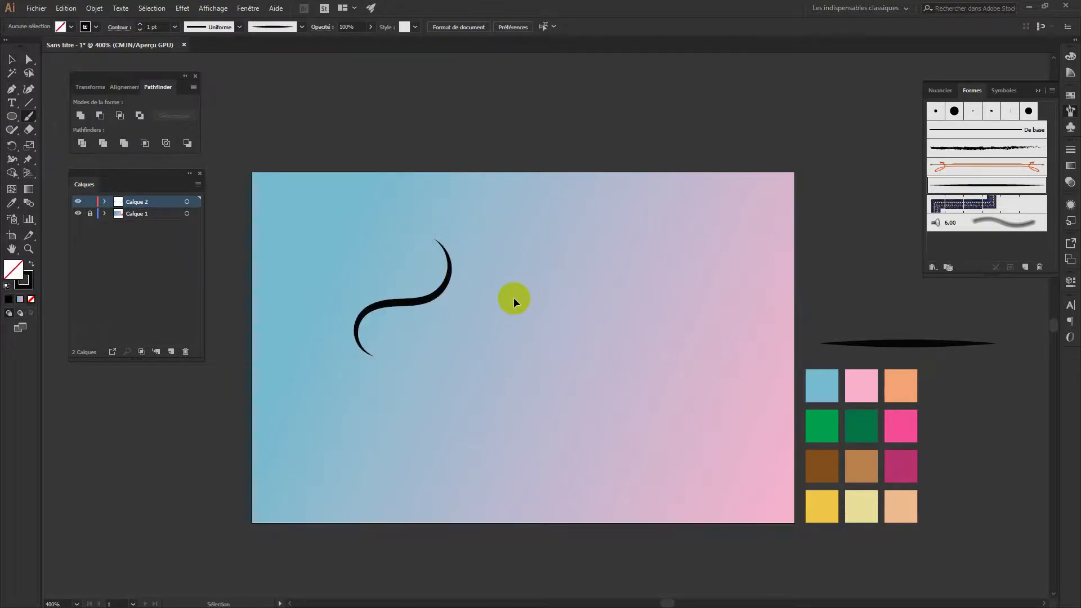
pyautogui.hotkey('ctrl', 'z')
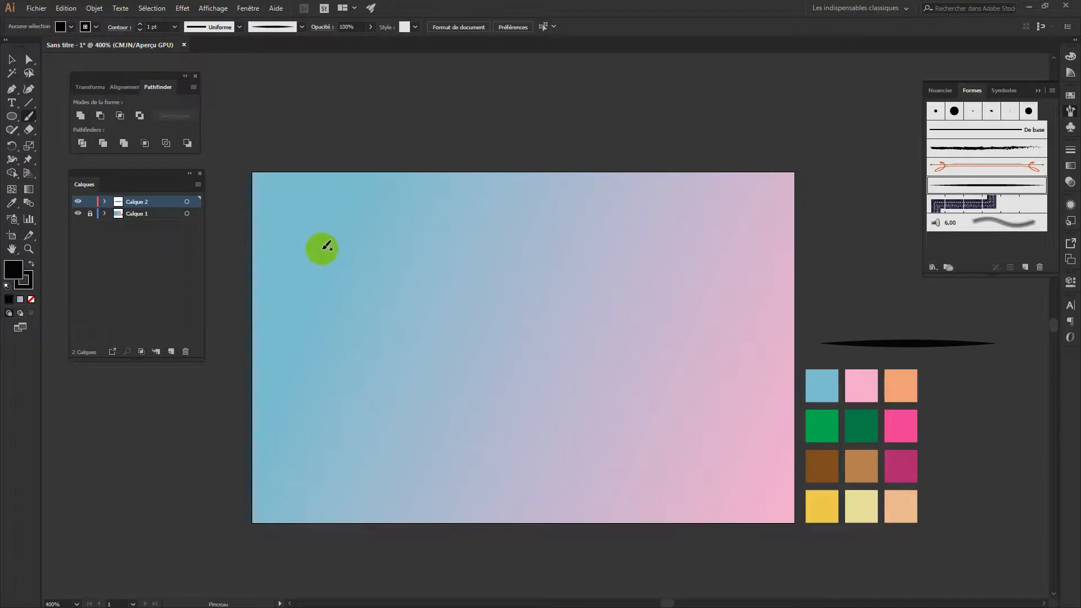
# Paint the curling swirl across the card's top-left and select it with Direct Selection
pyautogui.moveTo(322, 228)
pyautogui.mouseDown()
pyautogui.moveTo(295, 246)
pyautogui.moveTo(291, 230)
pyautogui.moveTo(326, 199)
pyautogui.moveTo(410, 254)
pyautogui.moveTo(465, 255)
pyautogui.moveTo(486, 237)
pyautogui.moveTo(484, 200)
pyautogui.moveTo(448, 193)
pyautogui.moveTo(453, 220)
pyautogui.moveTo(476, 240)
pyautogui.mouseUp()
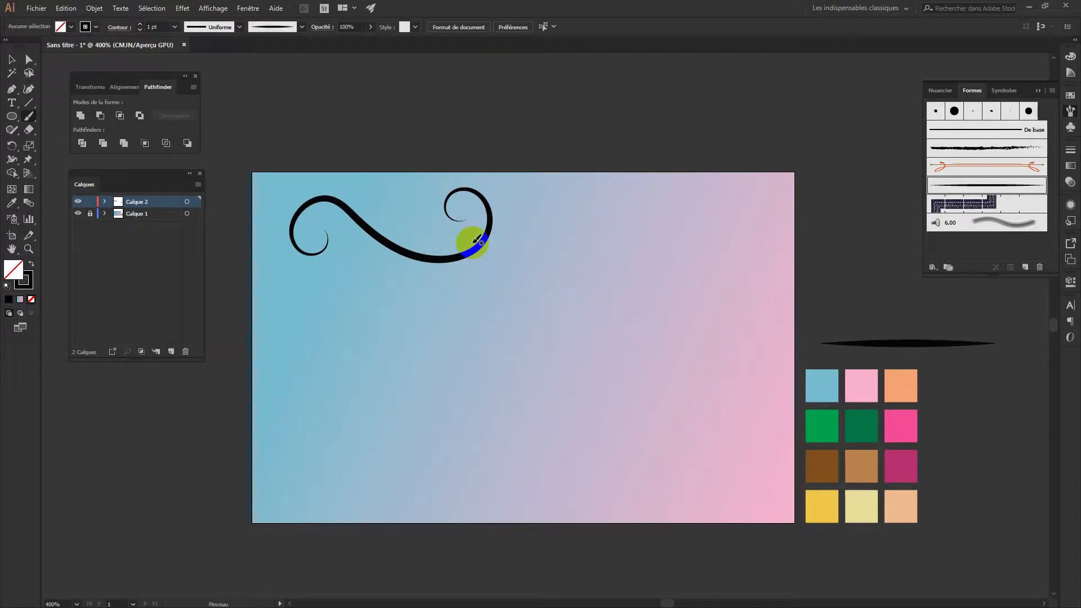
pyautogui.press('a')
pyautogui.click(372, 259)
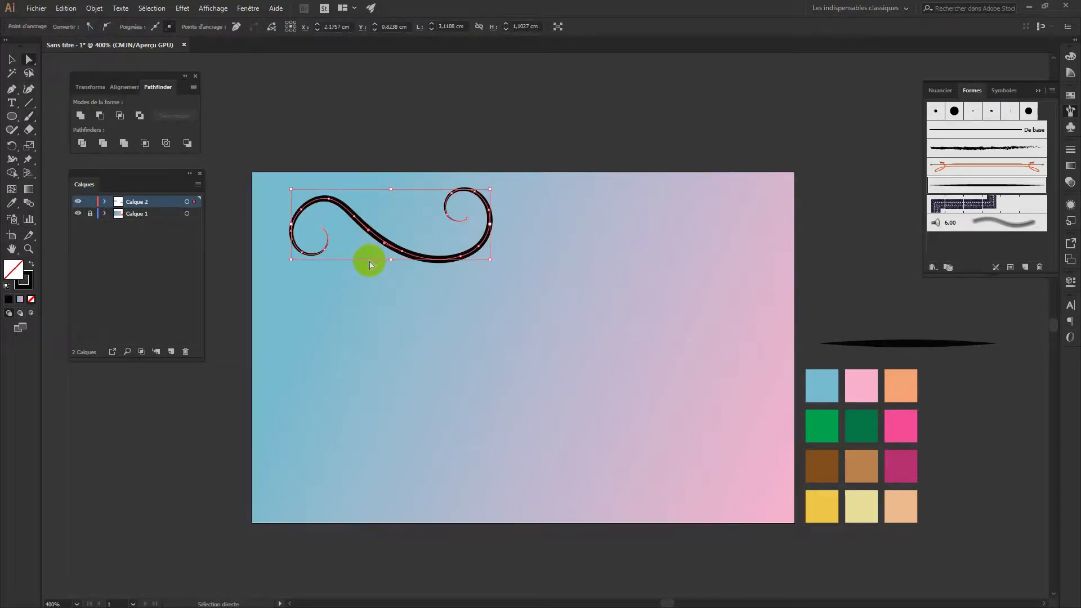
# Repaint the swirl's upper curve and reshape its upper-left arc with the Paintbrush
pyautogui.press('b')
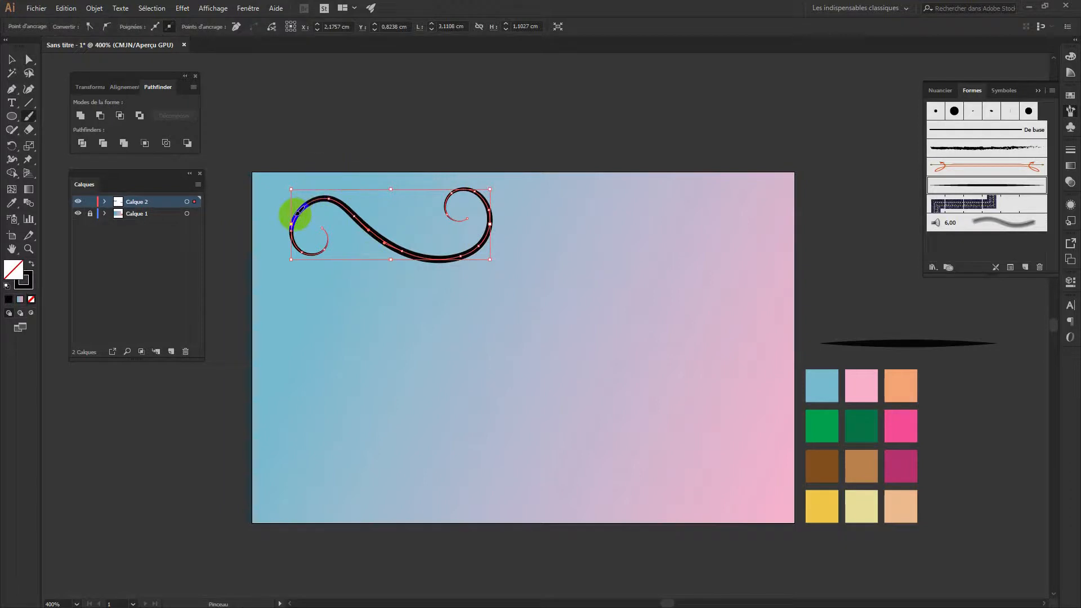
pyautogui.moveTo(294, 211)
pyautogui.mouseDown()
pyautogui.moveTo(307, 188)
pyautogui.moveTo(331, 181)
pyautogui.moveTo(350, 202)
pyautogui.mouseUp()
pyautogui.moveTo(361, 225)
pyautogui.mouseDown()
pyautogui.moveTo(370, 237)
pyautogui.moveTo(310, 207)
pyautogui.moveTo(313, 197)
pyautogui.mouseUp()
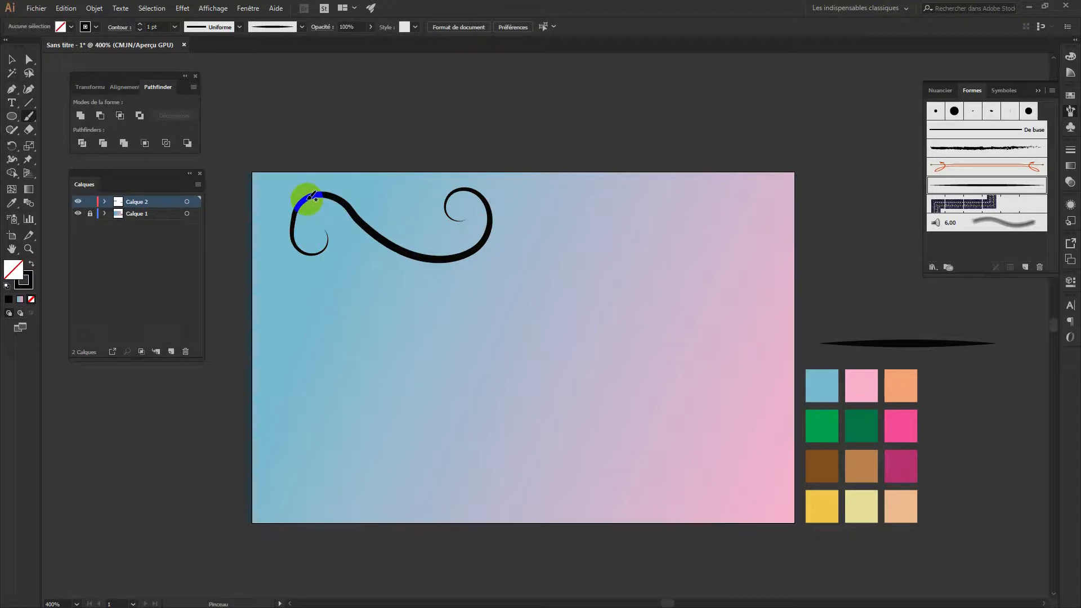
pyautogui.press('a')
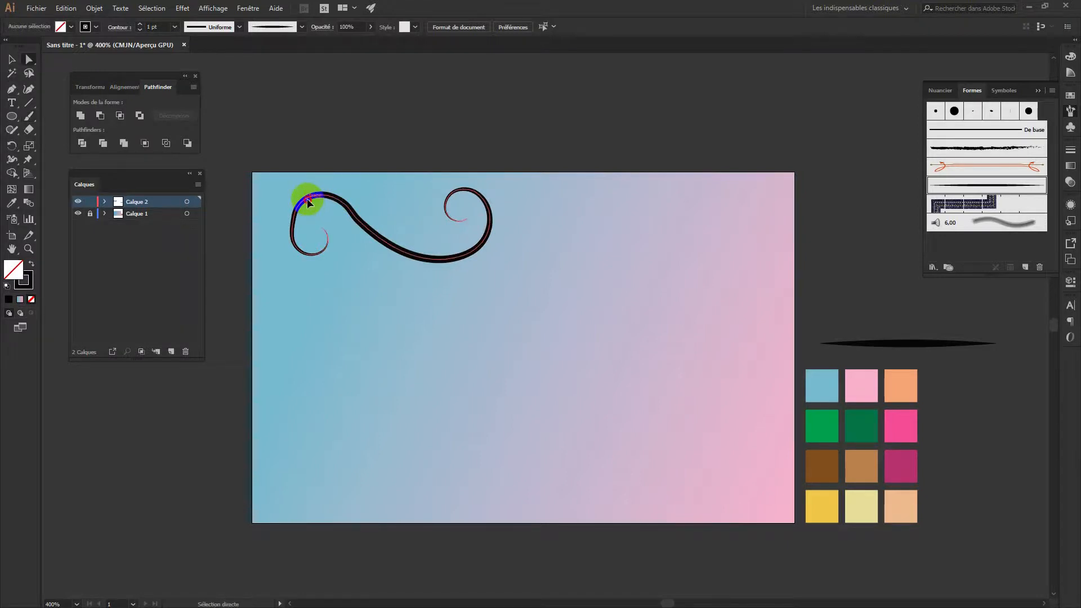
pyautogui.click(307, 199)
pyautogui.press('b')
pyautogui.moveTo(294, 210)
pyautogui.mouseDown()
pyautogui.moveTo(316, 192)
pyautogui.moveTo(287, 210)
pyautogui.moveTo(292, 235)
pyautogui.moveTo(299, 212)
pyautogui.moveTo(309, 228)
pyautogui.mouseUp()
pyautogui.press('a')
pyautogui.click(316, 226)
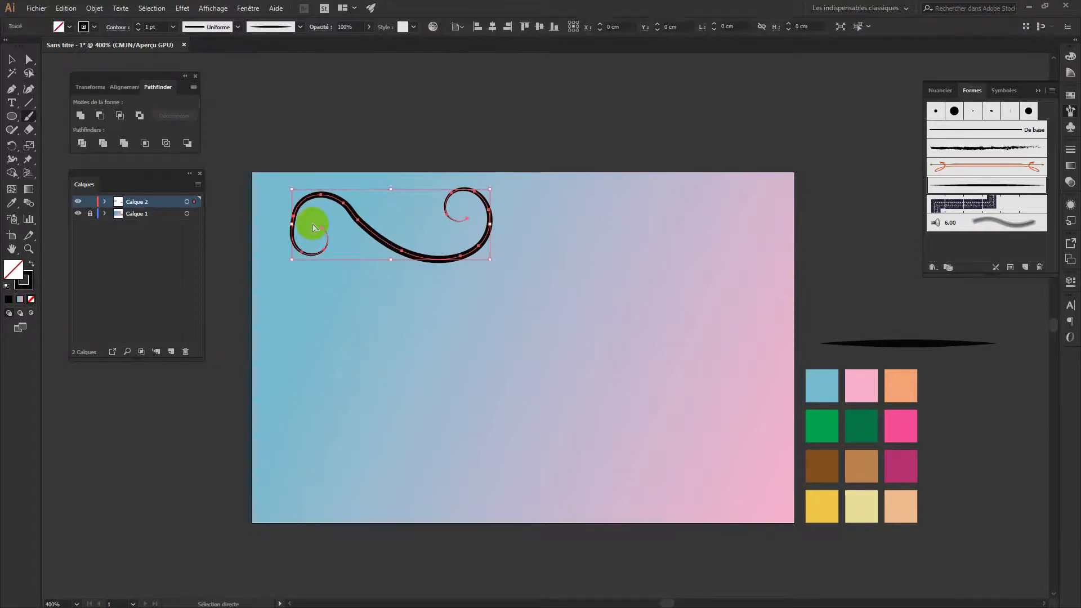
pyautogui.press('b')
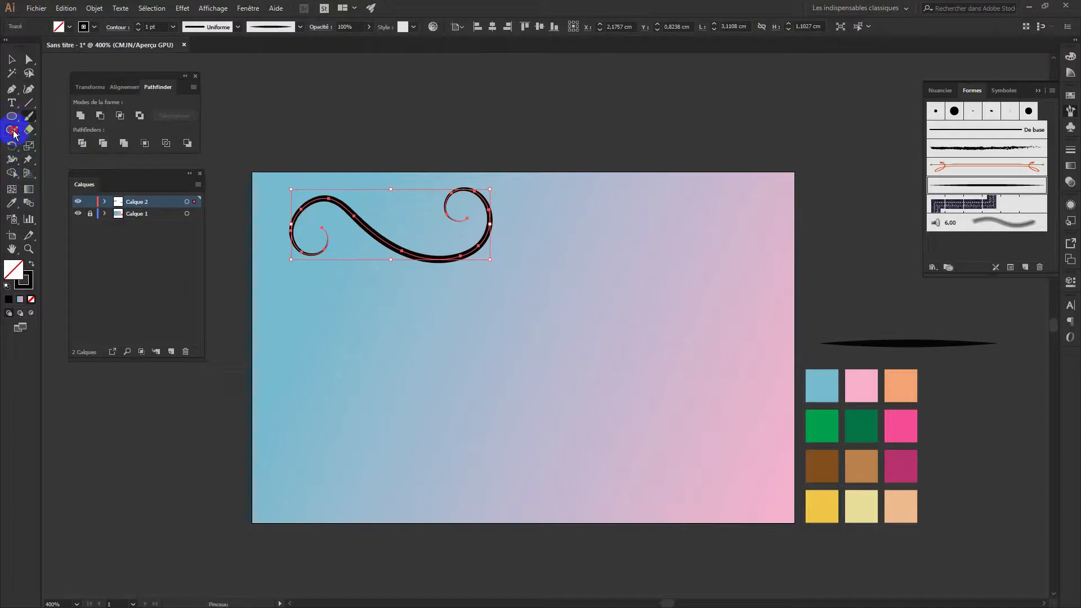
# Smooth the swirl's inner curl and retrace and smooth its left loop
pyautogui.moveTo(14, 134); pyautogui.dragTo(34, 168)
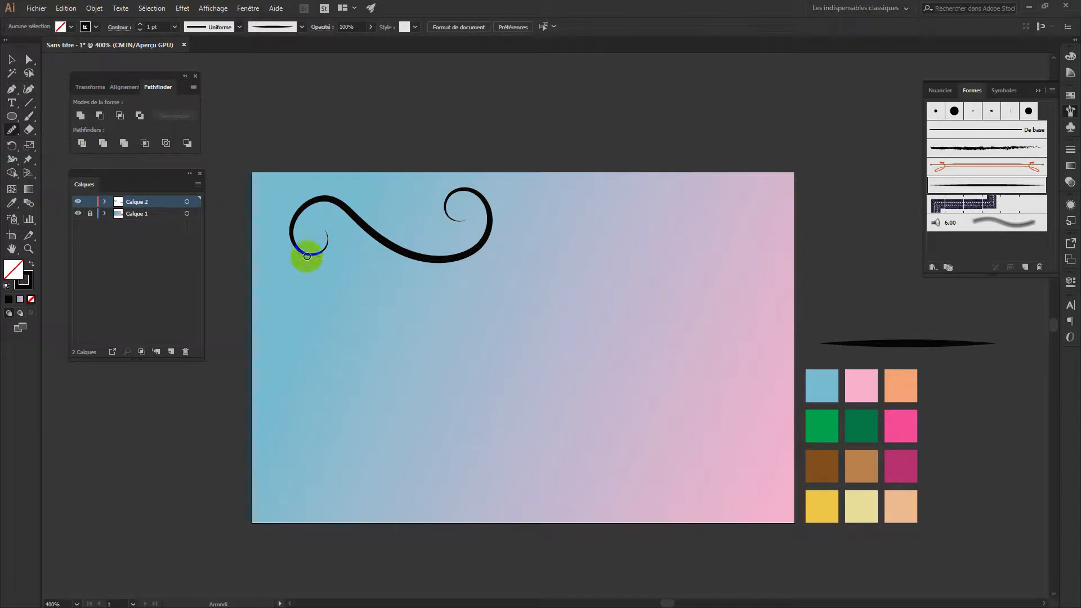
pyautogui.moveTo(306, 257); pyautogui.dragTo(336, 246)
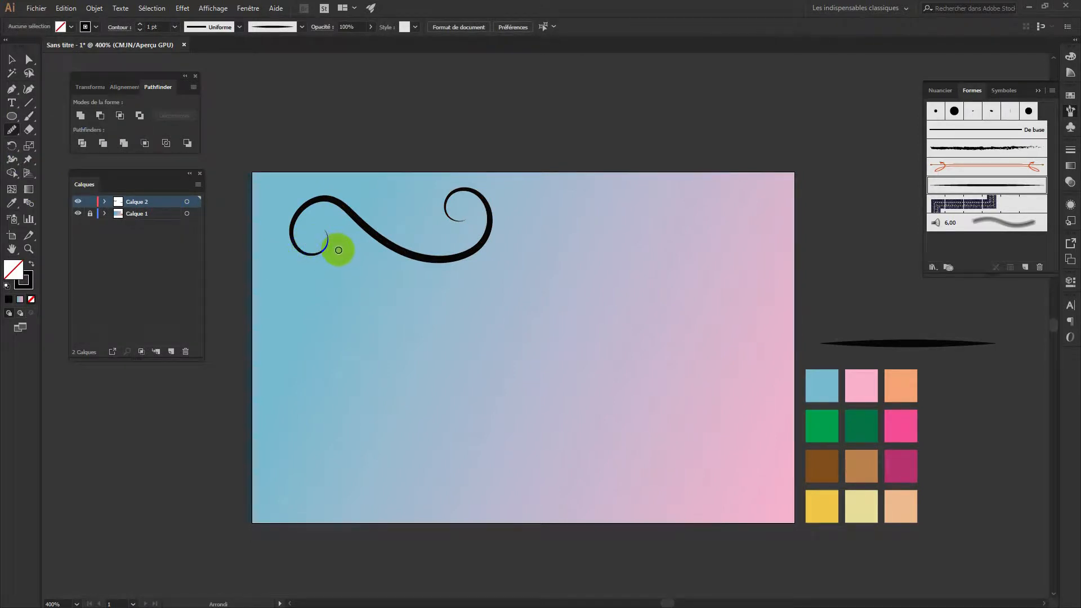
pyautogui.moveTo(339, 250)
pyautogui.mouseDown()
pyautogui.moveTo(316, 187)
pyautogui.moveTo(309, 198)
pyautogui.mouseUp()
pyautogui.press('a')
pyautogui.press('b')
pyautogui.moveTo(330, 235); pyautogui.dragTo(305, 208)
pyautogui.click(11, 129)
pyautogui.moveTo(322, 243); pyautogui.dragTo(299, 214)
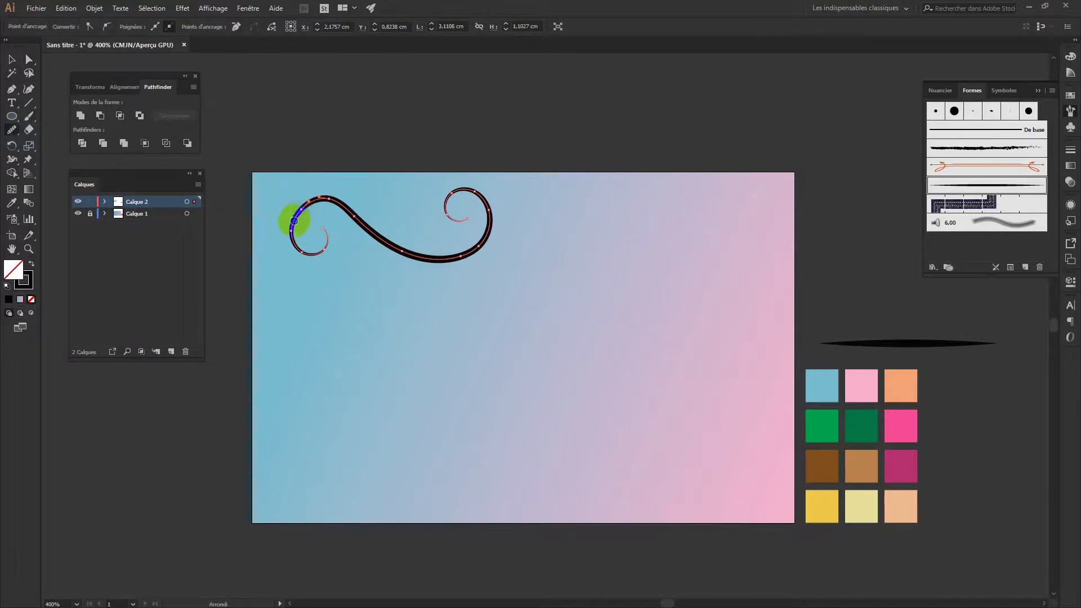
pyautogui.moveTo(294, 214)
pyautogui.mouseDown()
pyautogui.moveTo(307, 191)
pyautogui.moveTo(328, 191)
pyautogui.moveTo(359, 225)
pyautogui.moveTo(347, 246)
pyautogui.moveTo(325, 241)
pyautogui.mouseUp()
# Duplicate the top swirl, placing the copy below and to the right
pyautogui.click(12, 60)
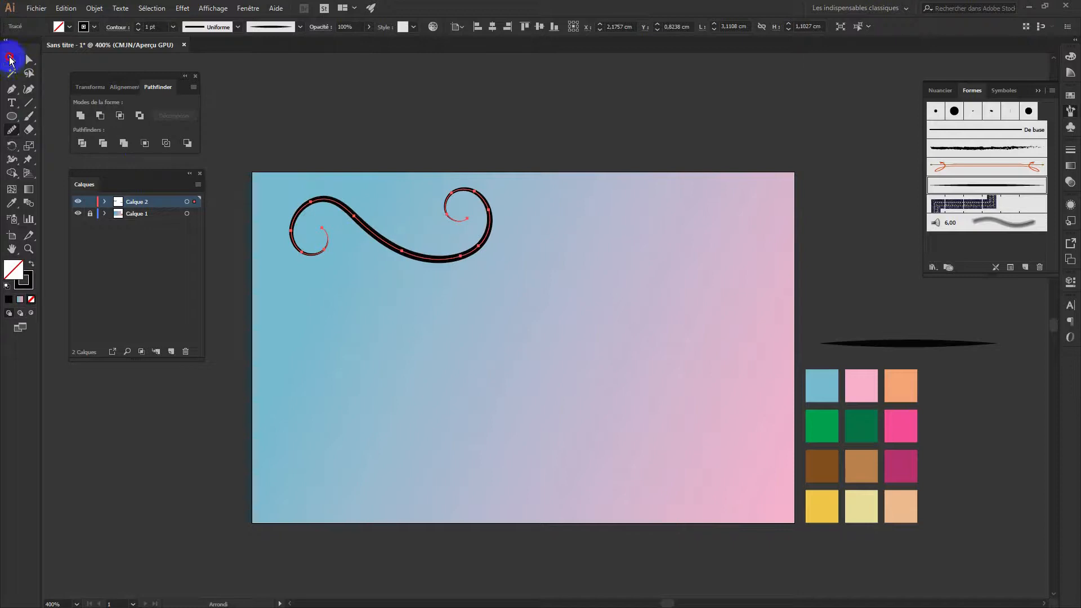
pyautogui.click(363, 130)
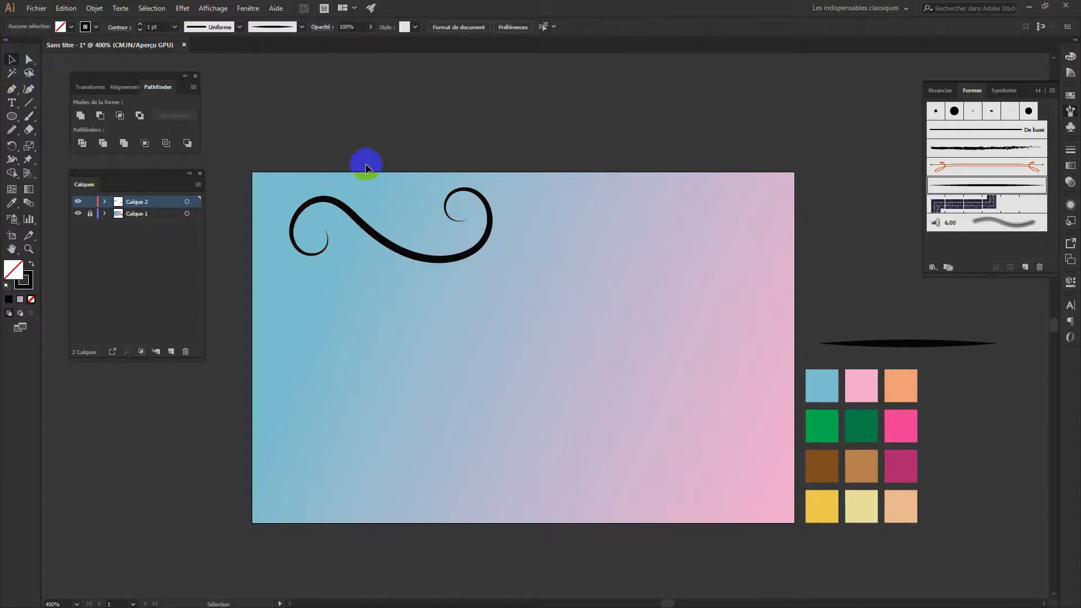
pyautogui.click(456, 259)
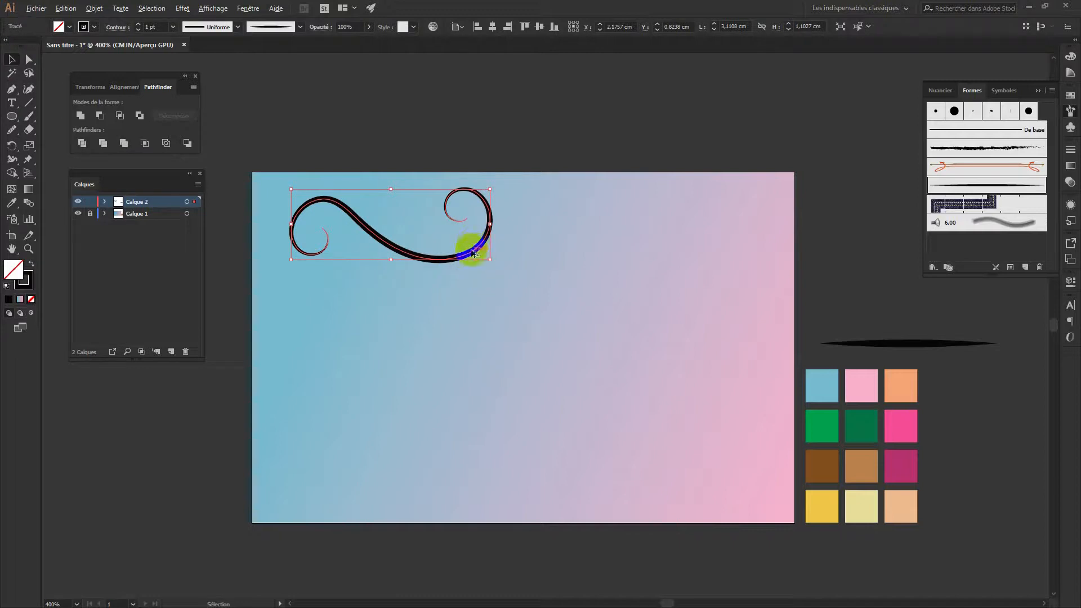
pyautogui.moveTo(472, 254); pyautogui.dragTo(616, 339)
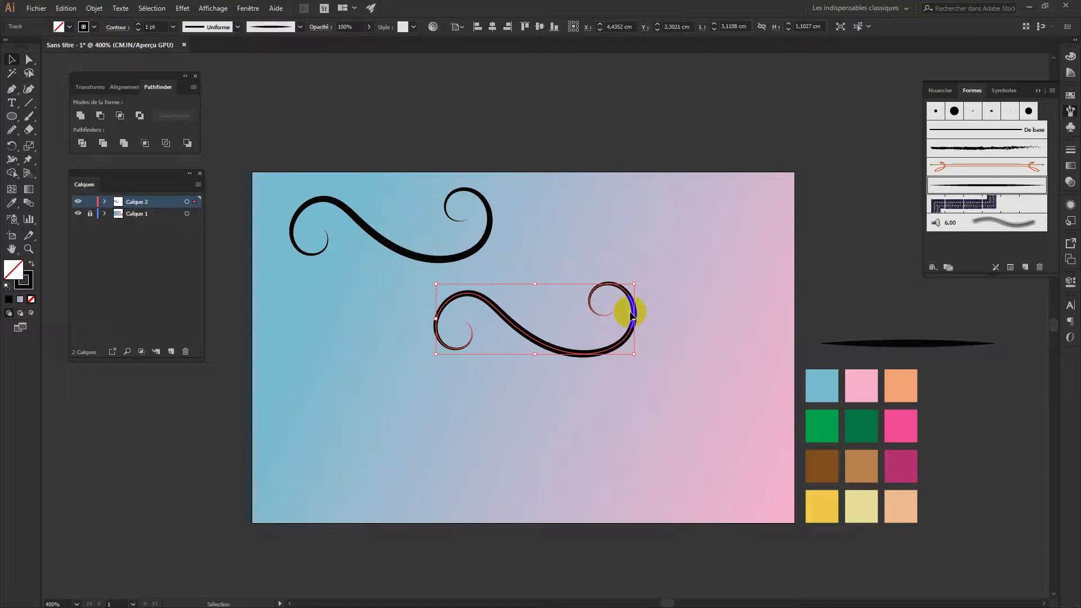
# Mirror the copied swirl across the vertical axis
pyautogui.rightClick(620, 324)
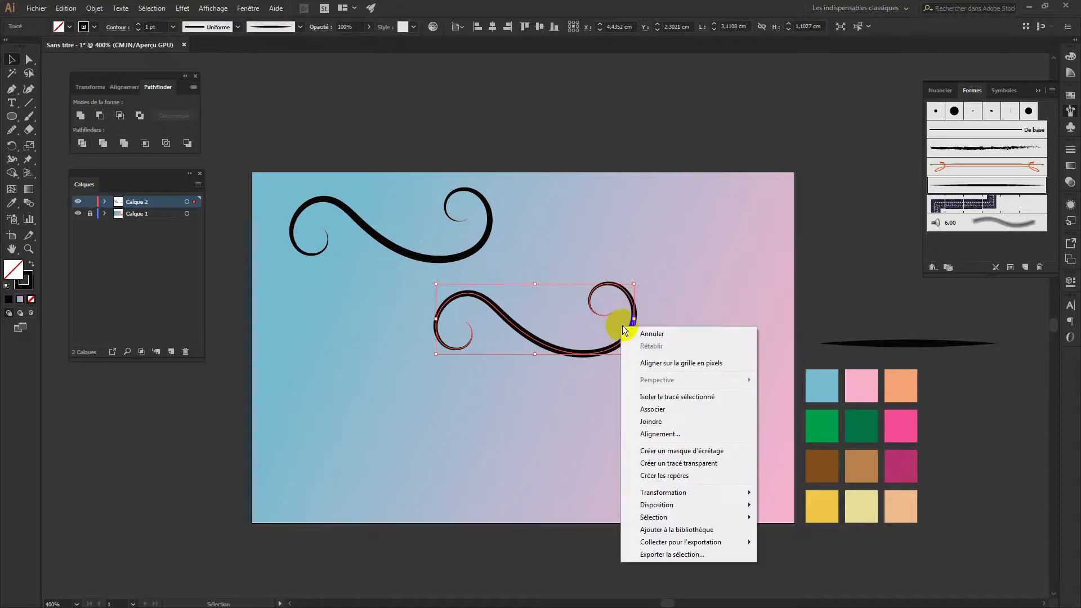
pyautogui.moveTo(680, 492)
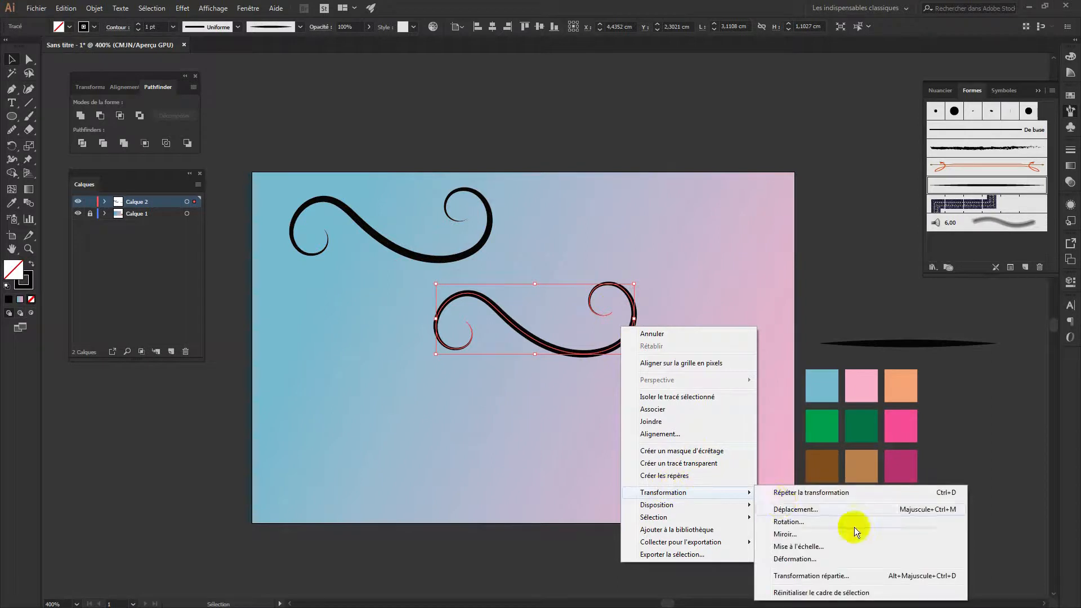
pyautogui.click(802, 532)
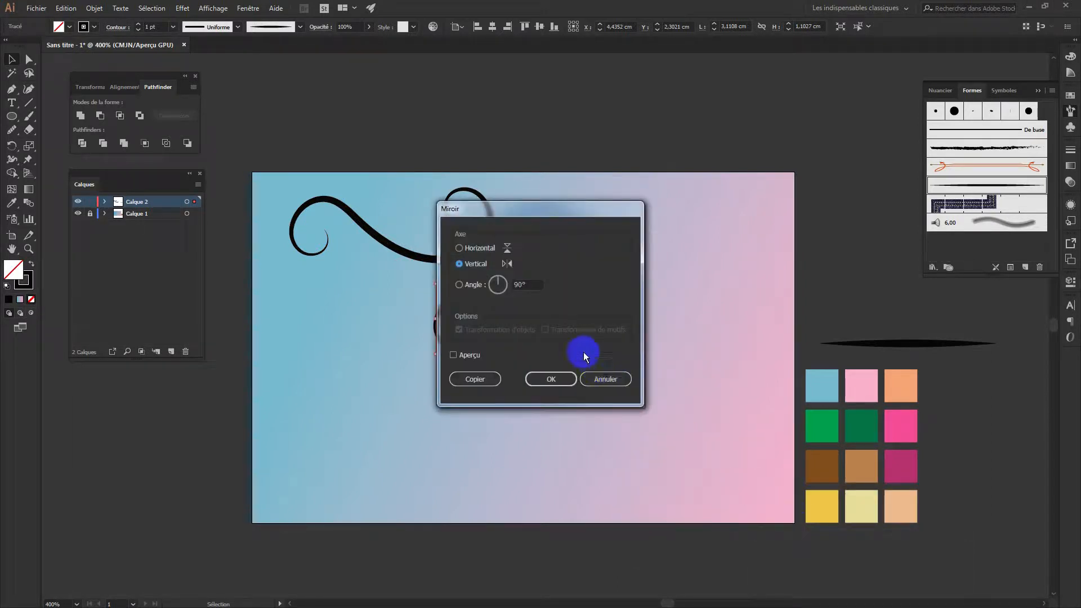
pyautogui.click(552, 379)
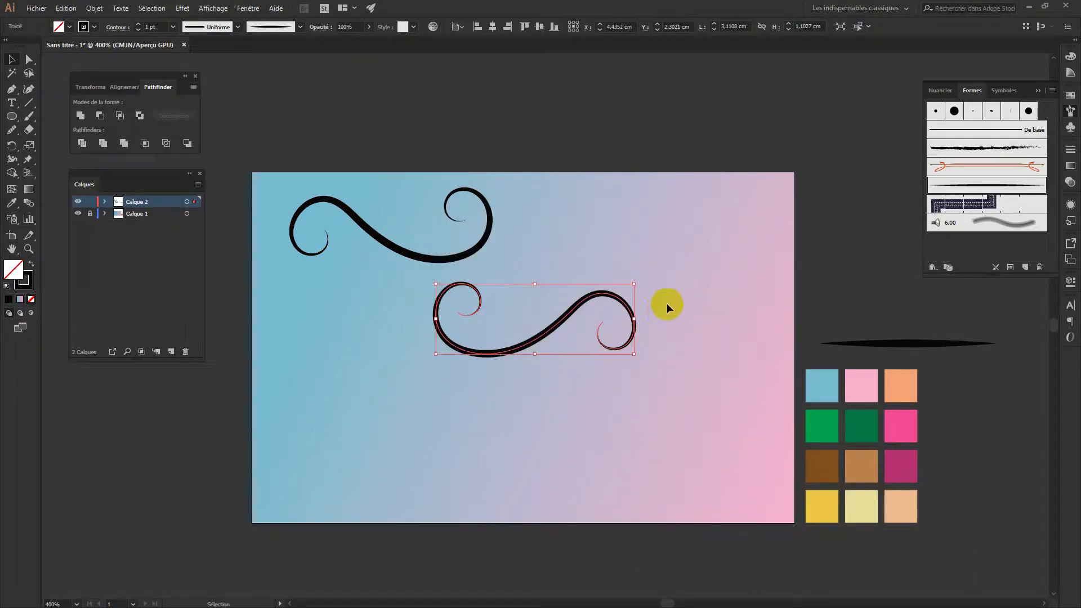
# Shrink the mirrored swirl, place it beside the first and rotate it slightly
pyautogui.moveTo(635, 286); pyautogui.dragTo(606, 223)
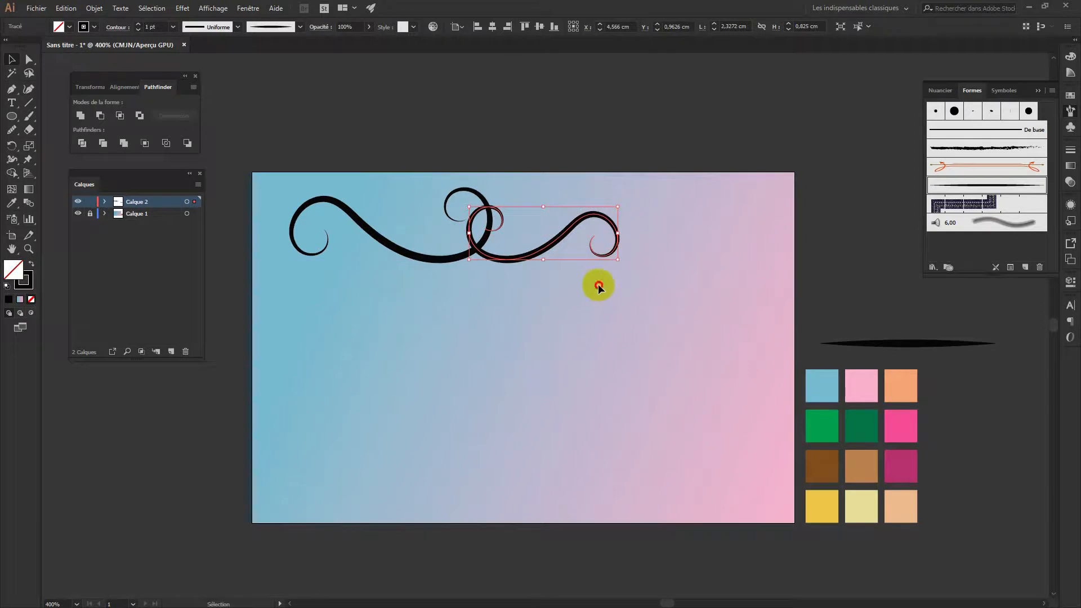
pyautogui.click(592, 340)
pyautogui.click(617, 250)
pyautogui.moveTo(621, 202); pyautogui.dragTo(624, 215)
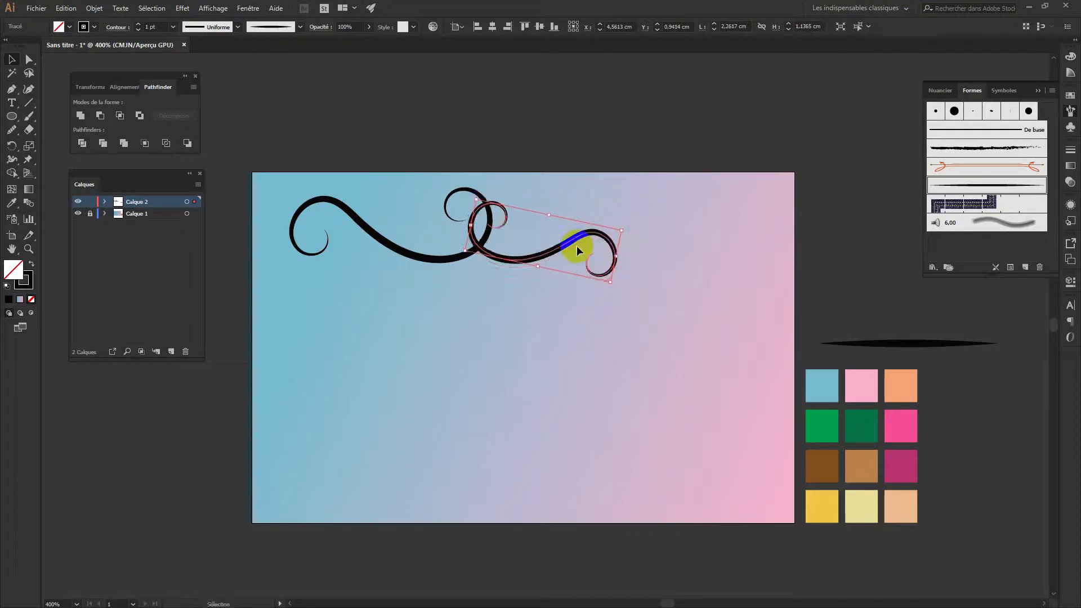
pyautogui.click(579, 326)
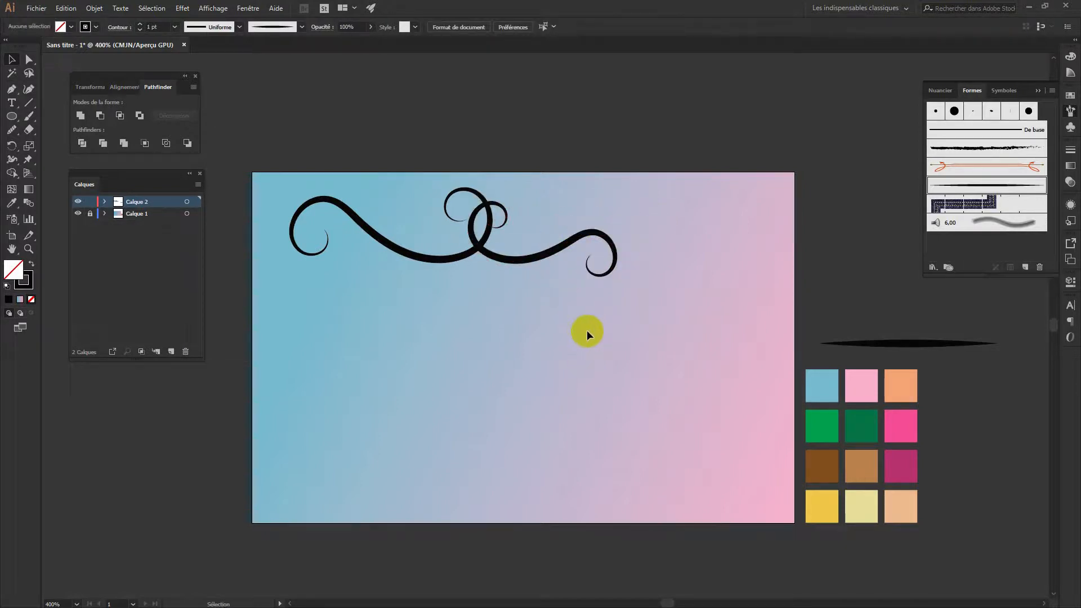
# Paint an S-shaped swirl down the card's left edge and smooth its lower curve and upper curl
pyautogui.press('b')
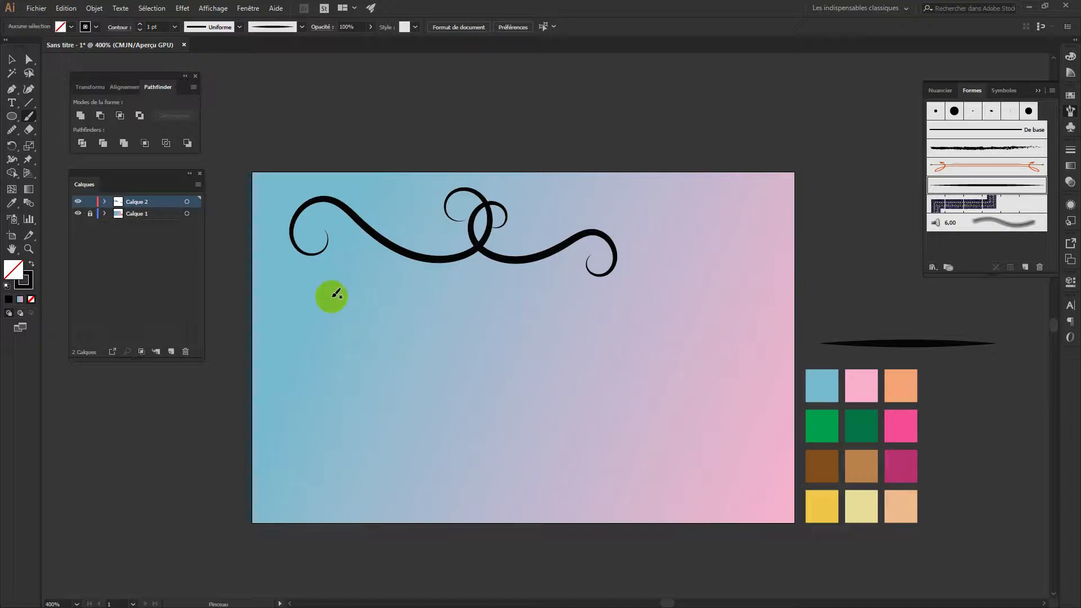
pyautogui.moveTo(337, 295)
pyautogui.mouseDown()
pyautogui.moveTo(335, 267)
pyautogui.moveTo(317, 267)
pyautogui.moveTo(288, 296)
pyautogui.moveTo(288, 318)
pyautogui.moveTo(343, 379)
pyautogui.moveTo(349, 440)
pyautogui.moveTo(312, 468)
pyautogui.moveTo(278, 458)
pyautogui.moveTo(288, 400)
pyautogui.moveTo(315, 395)
pyautogui.moveTo(309, 438)
pyautogui.mouseUp()
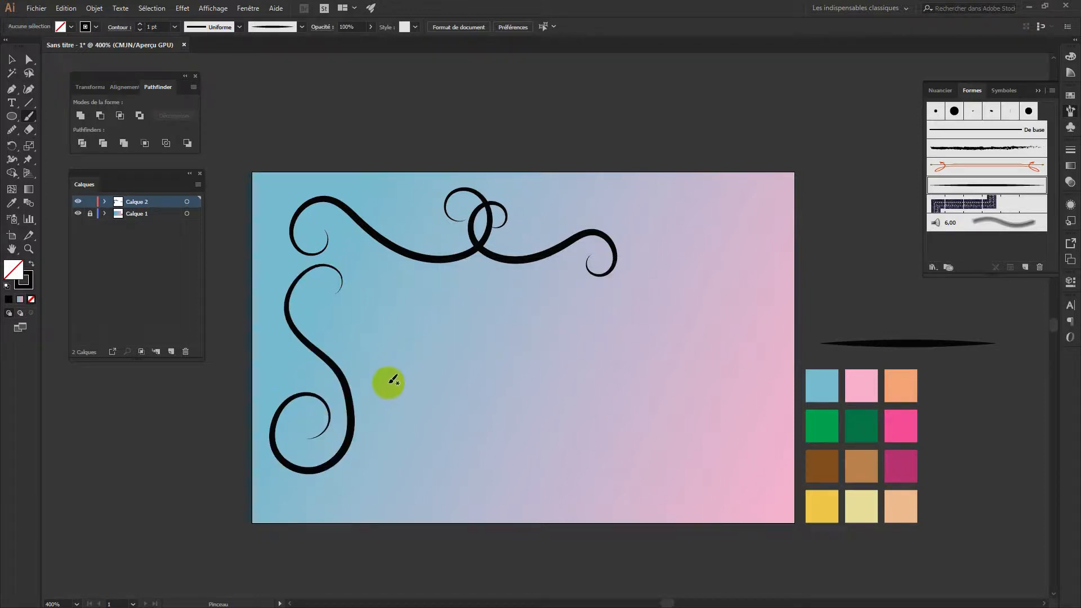
pyautogui.moveTo(11, 129); pyautogui.dragTo(19, 145)
pyautogui.moveTo(365, 365)
pyautogui.mouseDown()
pyautogui.moveTo(339, 371)
pyautogui.moveTo(360, 415)
pyautogui.moveTo(354, 440)
pyautogui.moveTo(318, 470)
pyautogui.moveTo(343, 464)
pyautogui.moveTo(350, 394)
pyautogui.mouseUp()
pyautogui.press('a')
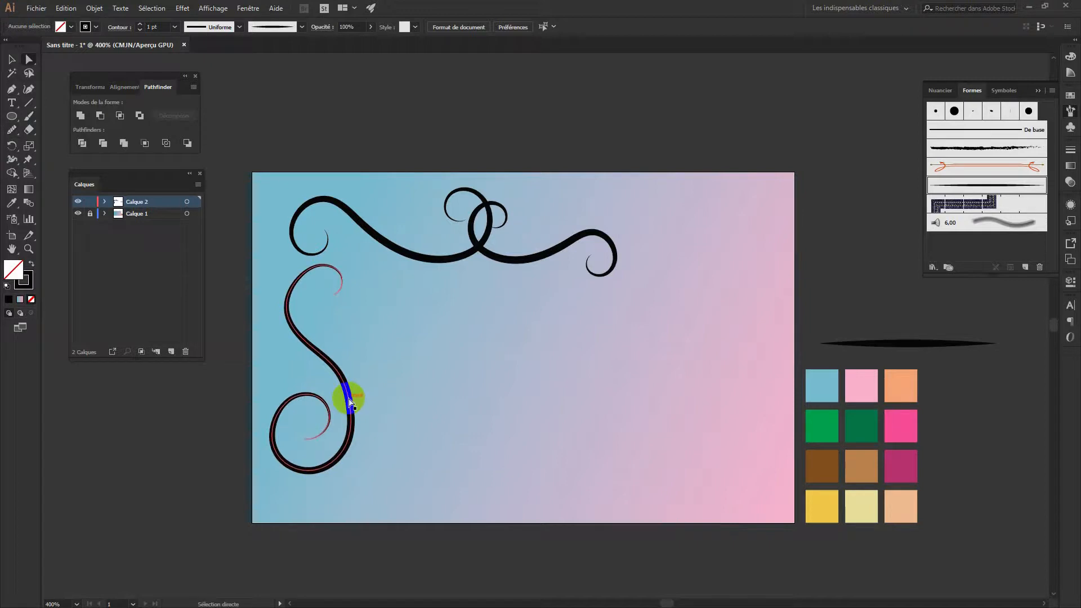
pyautogui.click(352, 397)
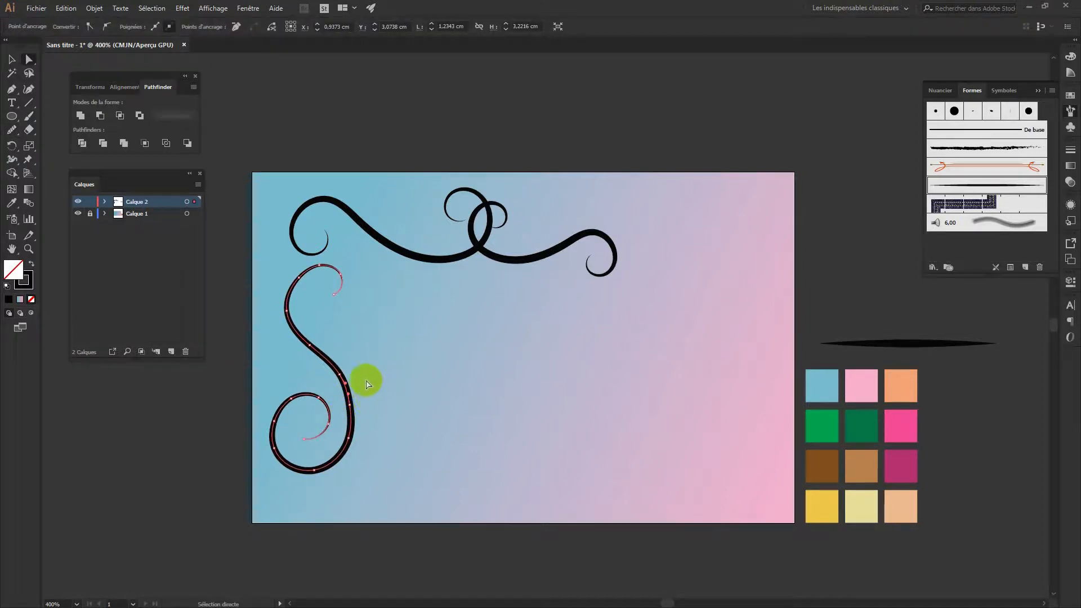
pyautogui.click(11, 129)
pyautogui.moveTo(354, 356)
pyautogui.mouseDown()
pyautogui.moveTo(340, 373)
pyautogui.moveTo(361, 420)
pyautogui.moveTo(347, 445)
pyautogui.moveTo(357, 445)
pyautogui.mouseUp()
pyautogui.moveTo(323, 280)
pyautogui.mouseDown()
pyautogui.moveTo(288, 299)
pyautogui.moveTo(292, 277)
pyautogui.moveTo(324, 264)
pyautogui.moveTo(340, 301)
pyautogui.moveTo(327, 263)
pyautogui.moveTo(305, 269)
pyautogui.moveTo(288, 313)
pyautogui.moveTo(303, 326)
pyautogui.moveTo(300, 304)
pyautogui.moveTo(323, 288)
pyautogui.moveTo(335, 308)
pyautogui.moveTo(304, 320)
pyautogui.mouseUp()
pyautogui.click(12, 59)
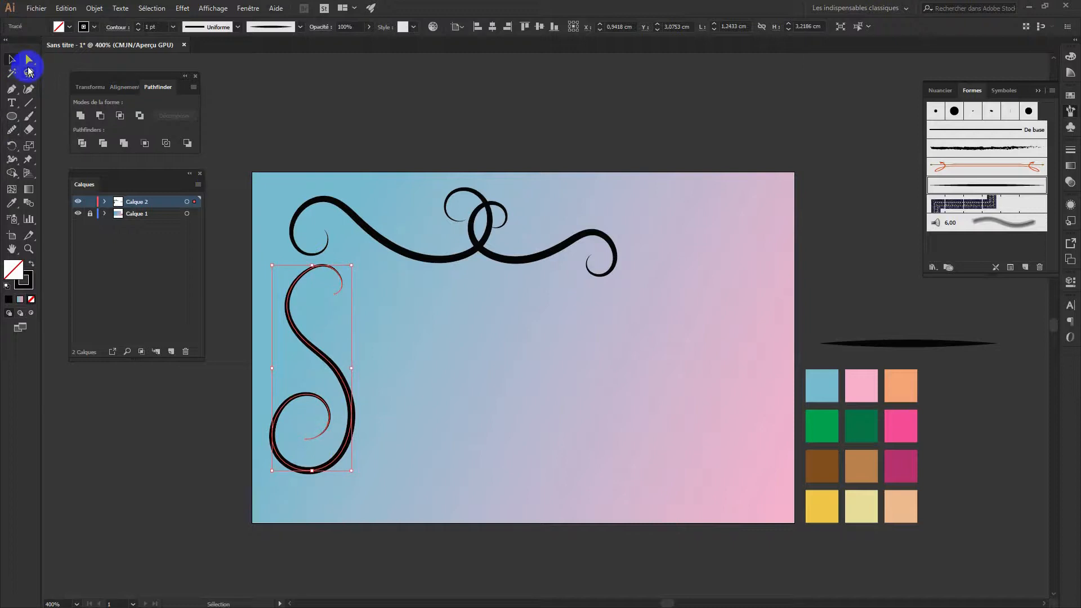
pyautogui.click(309, 130)
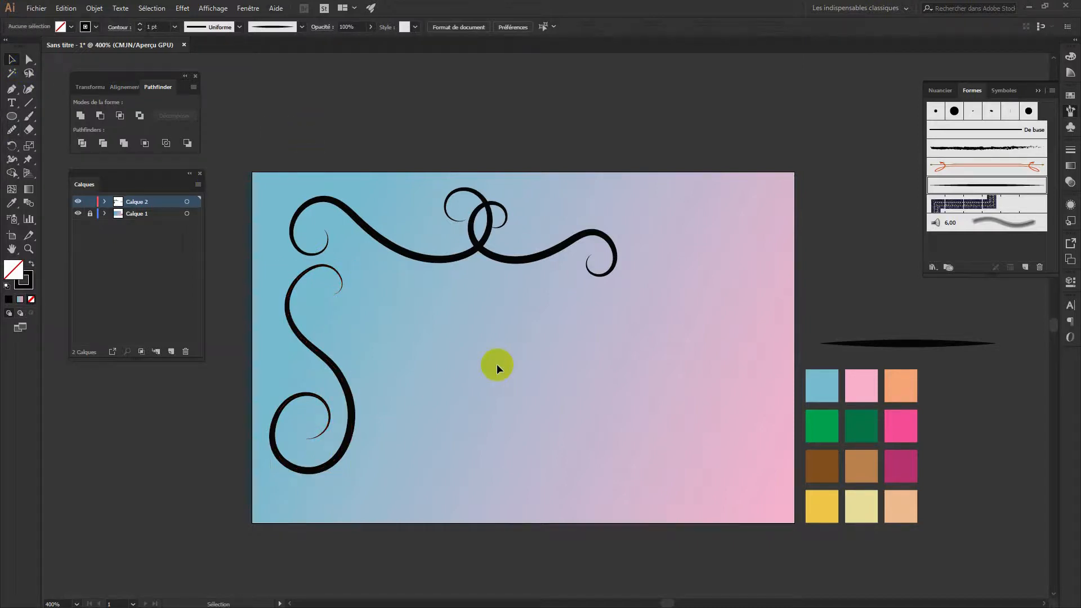
# Paint two small crescent curls inside the left swirl's upper loop
pyautogui.press('b')
pyautogui.moveTo(330, 286)
pyautogui.mouseDown()
pyautogui.moveTo(316, 307)
pyautogui.moveTo(374, 309)
pyautogui.mouseUp()
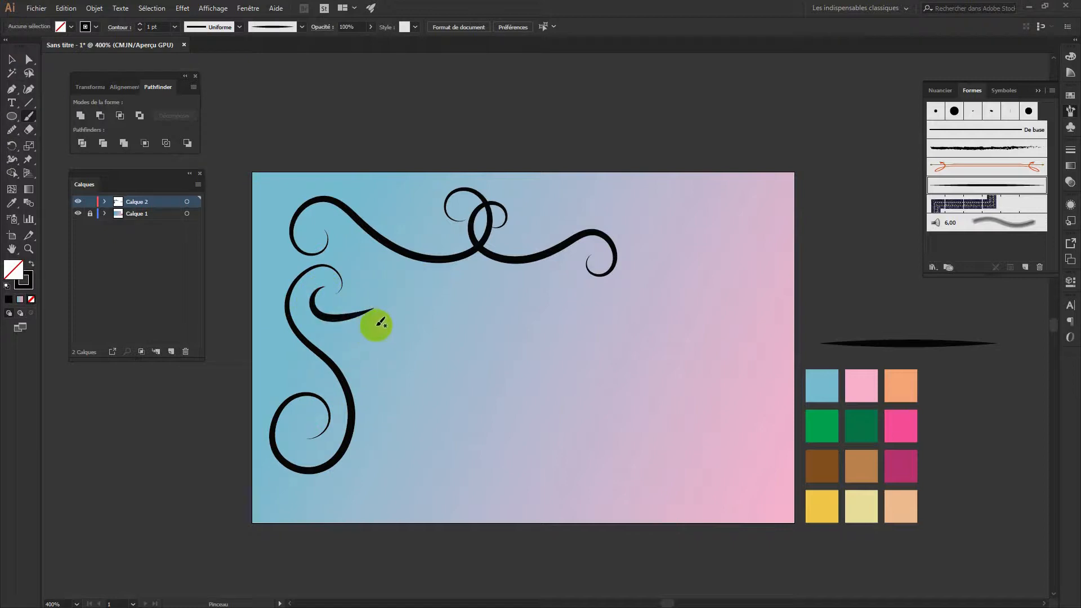
pyautogui.hotkey('ctrl', 'z')
pyautogui.moveTo(308, 271)
pyautogui.mouseDown()
pyautogui.moveTo(333, 321)
pyautogui.moveTo(380, 309)
pyautogui.mouseUp()
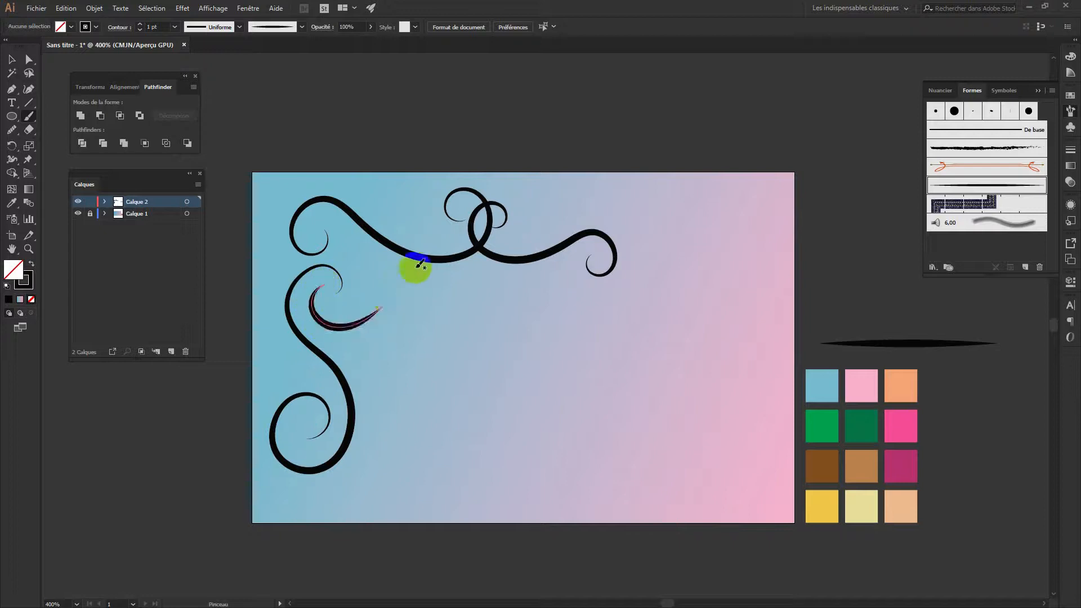
pyautogui.moveTo(336, 246)
pyautogui.mouseDown()
pyautogui.moveTo(365, 260)
pyautogui.moveTo(365, 292)
pyautogui.mouseUp()
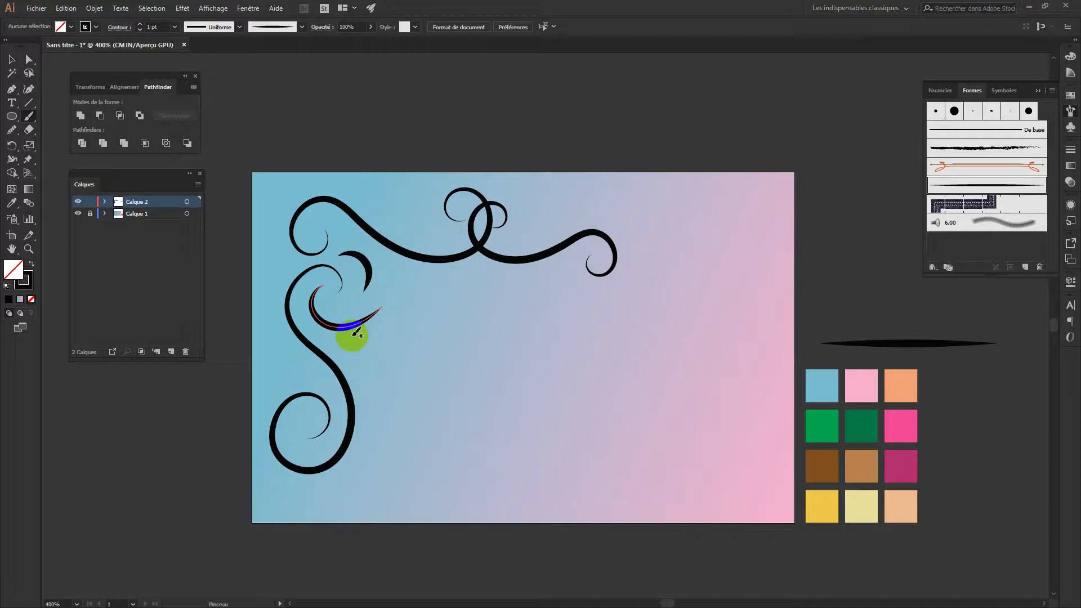
# Thin the upper crescent's stroke to 0.5 pt and the lower one's to 0.75 pt
pyautogui.click(12, 58)
pyautogui.click(369, 269)
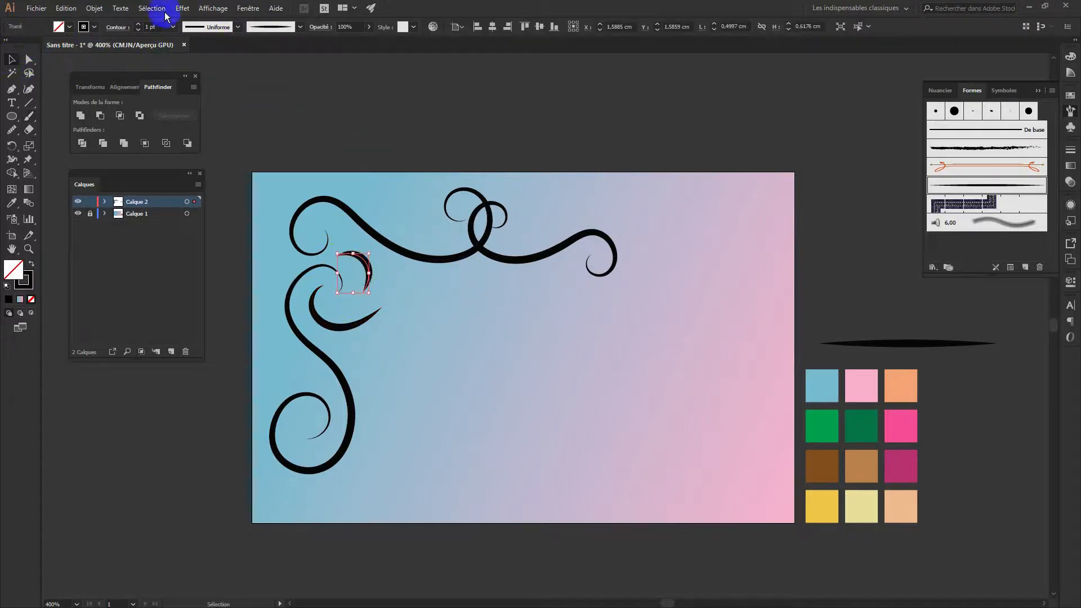
pyautogui.click(138, 32)
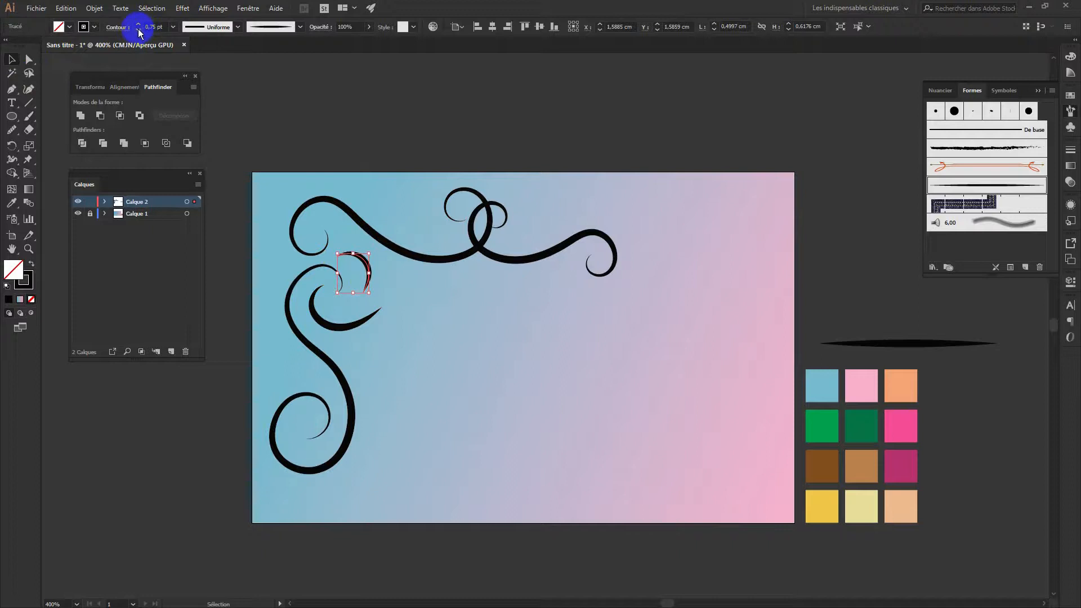
pyautogui.click(139, 32)
pyautogui.click(345, 137)
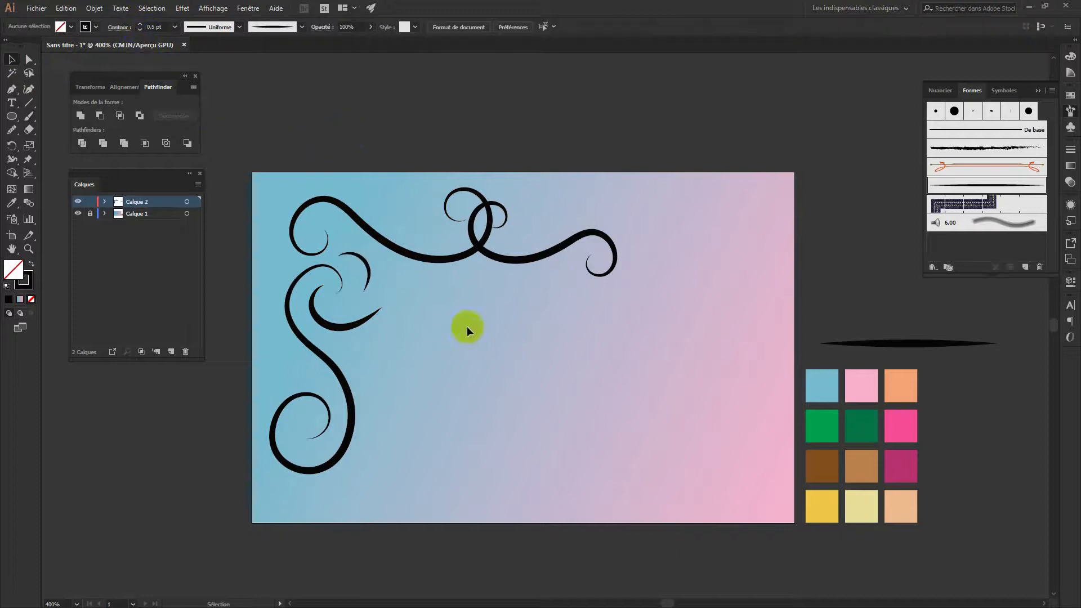
pyautogui.click(349, 328)
pyautogui.click(138, 31)
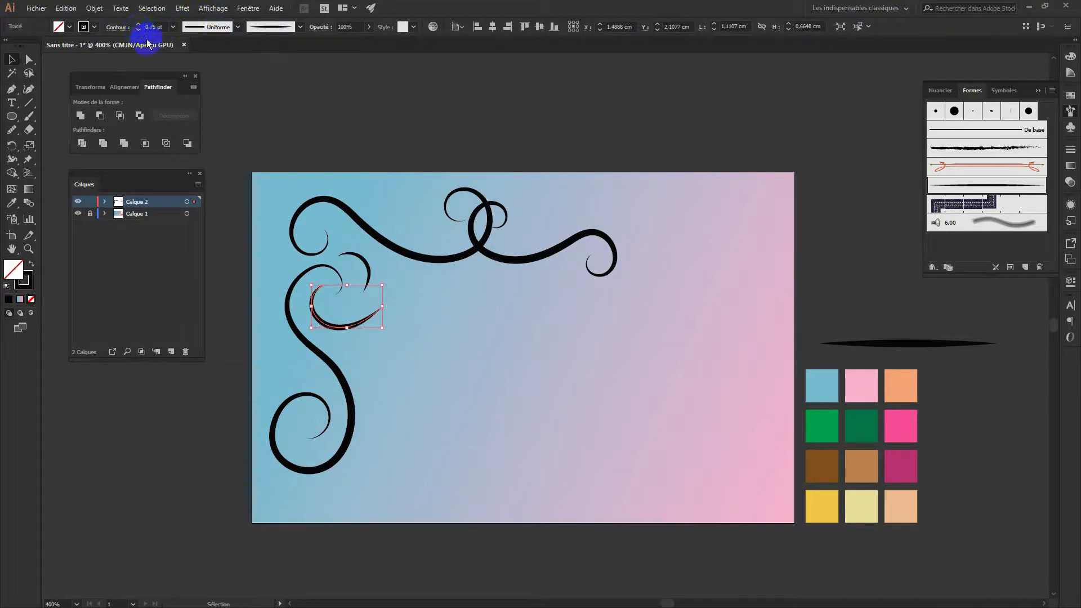
pyautogui.click(268, 101)
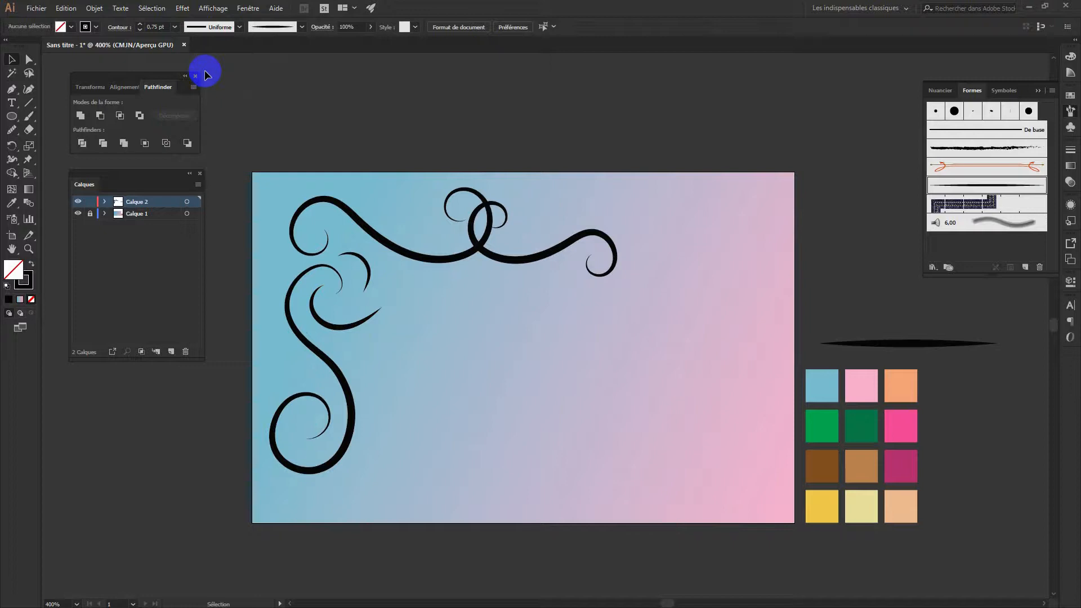
# Paint extra curls above the right swirl, along the left swirl and rising from the lower-left
pyautogui.press('b')
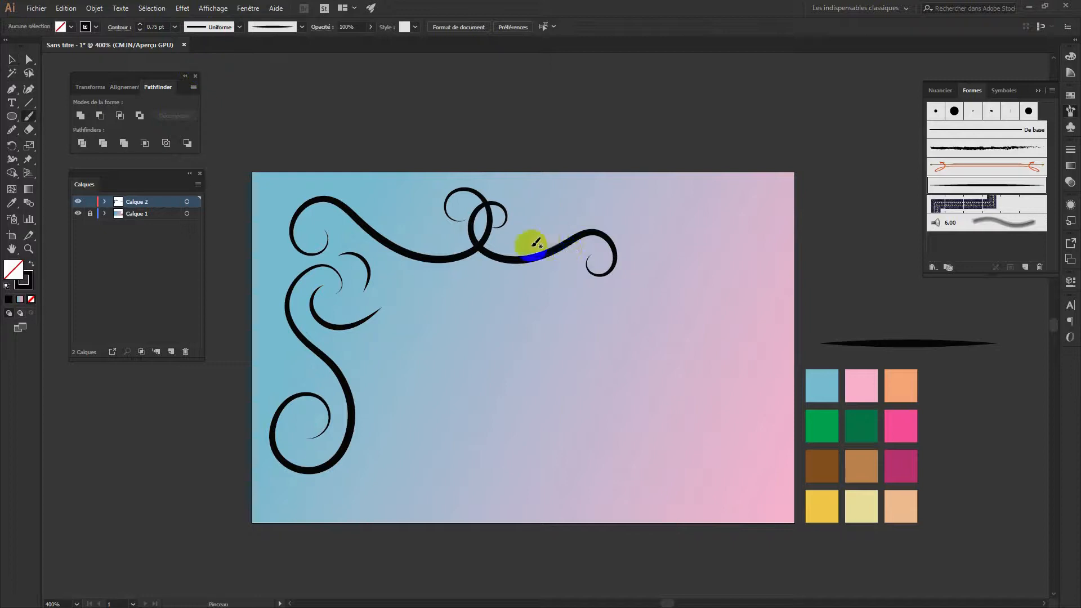
pyautogui.moveTo(510, 236)
pyautogui.mouseDown()
pyautogui.moveTo(594, 191)
pyautogui.moveTo(527, 216)
pyautogui.moveTo(545, 226)
pyautogui.moveTo(607, 185)
pyautogui.moveTo(619, 195)
pyautogui.moveTo(605, 213)
pyautogui.mouseUp()
pyautogui.moveTo(586, 232); pyautogui.dragTo(567, 240)
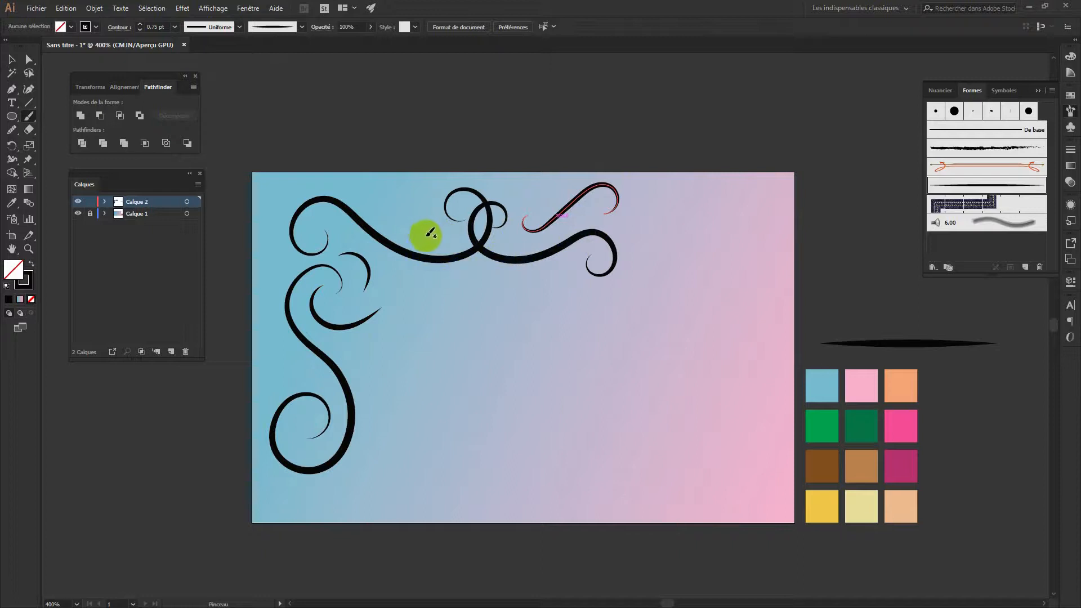
pyautogui.moveTo(404, 275)
pyautogui.mouseDown()
pyautogui.moveTo(420, 265)
pyautogui.moveTo(414, 225)
pyautogui.moveTo(392, 186)
pyautogui.mouseUp()
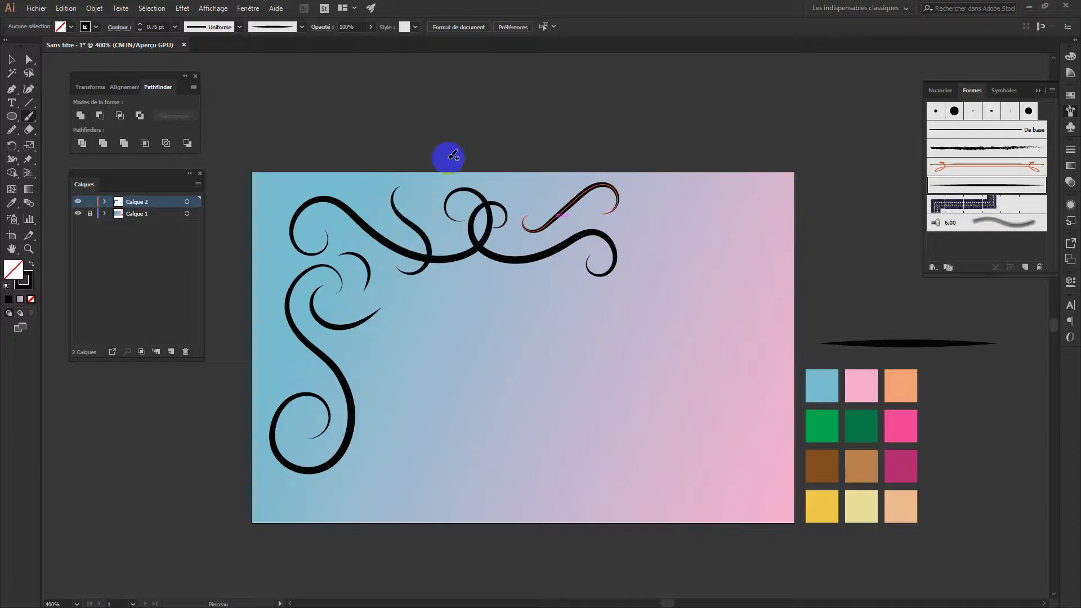
pyautogui.moveTo(357, 362)
pyautogui.mouseDown()
pyautogui.moveTo(379, 381)
pyautogui.moveTo(391, 424)
pyautogui.moveTo(366, 463)
pyautogui.mouseUp()
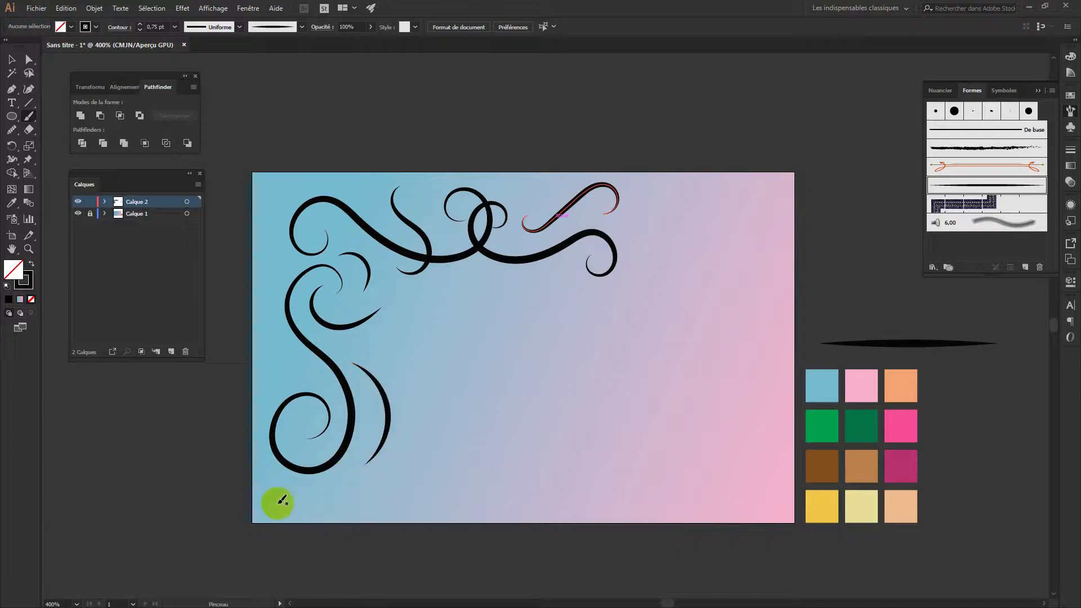
pyautogui.moveTo(276, 509)
pyautogui.mouseDown()
pyautogui.moveTo(324, 475)
pyautogui.moveTo(367, 403)
pyautogui.moveTo(348, 463)
pyautogui.moveTo(306, 513)
pyautogui.moveTo(301, 495)
pyautogui.moveTo(351, 456)
pyautogui.mouseUp()
pyautogui.moveTo(389, 423); pyautogui.dragTo(401, 404)
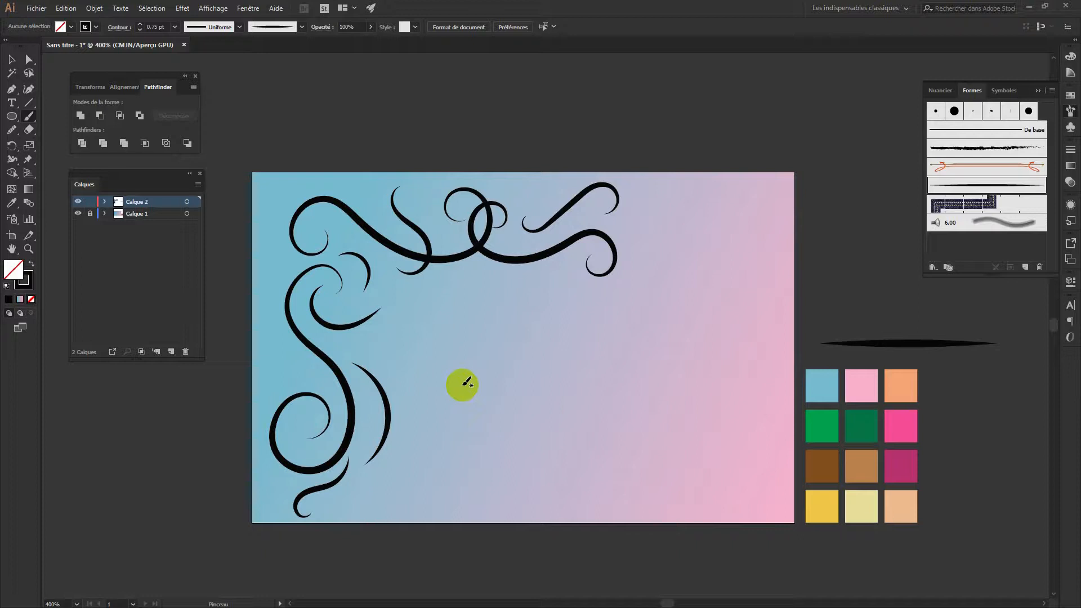
# Extend the top swirl with two more curls, lock Calque 2 and create a new layer
pyautogui.moveTo(605, 265); pyautogui.dragTo(590, 268)
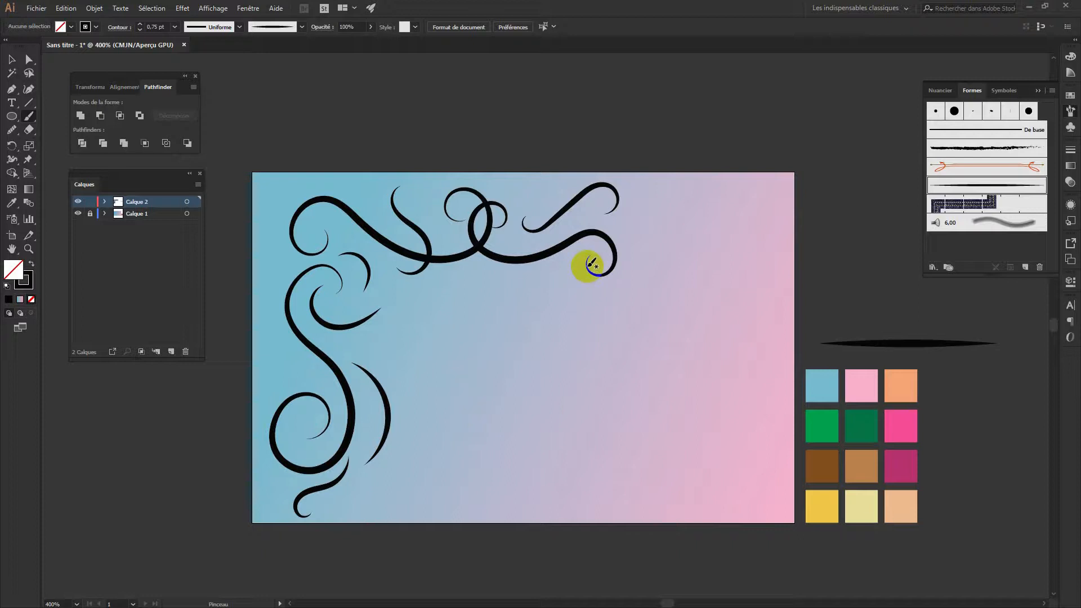
pyautogui.moveTo(588, 267)
pyautogui.mouseDown()
pyautogui.moveTo(616, 226)
pyautogui.moveTo(592, 220)
pyautogui.moveTo(598, 208)
pyautogui.moveTo(603, 223)
pyautogui.moveTo(672, 208)
pyautogui.moveTo(644, 221)
pyautogui.moveTo(664, 219)
pyautogui.moveTo(677, 234)
pyautogui.moveTo(654, 251)
pyautogui.mouseUp()
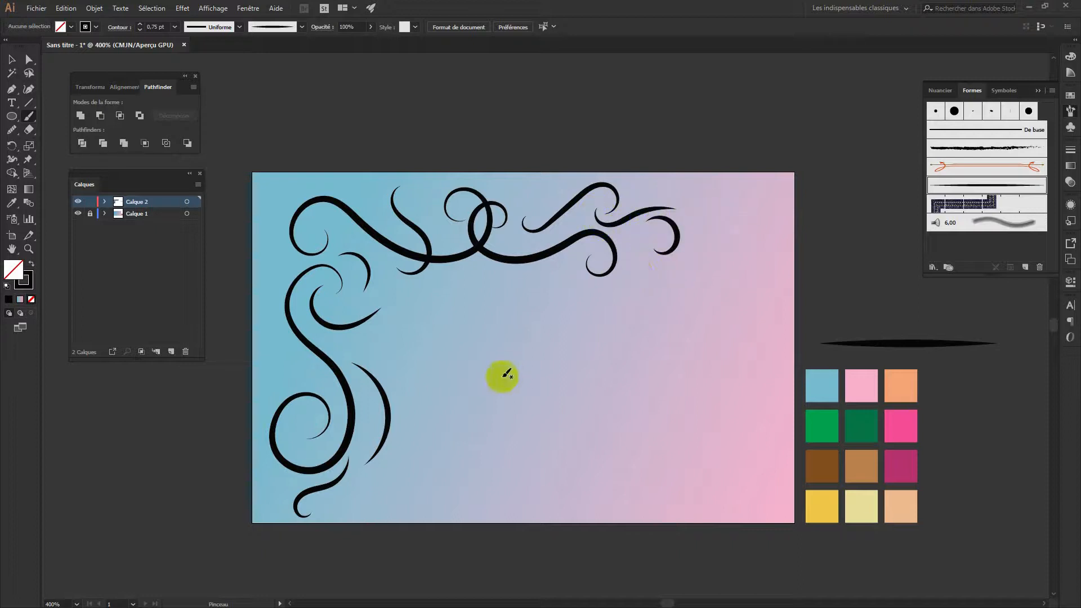
pyautogui.click(90, 202)
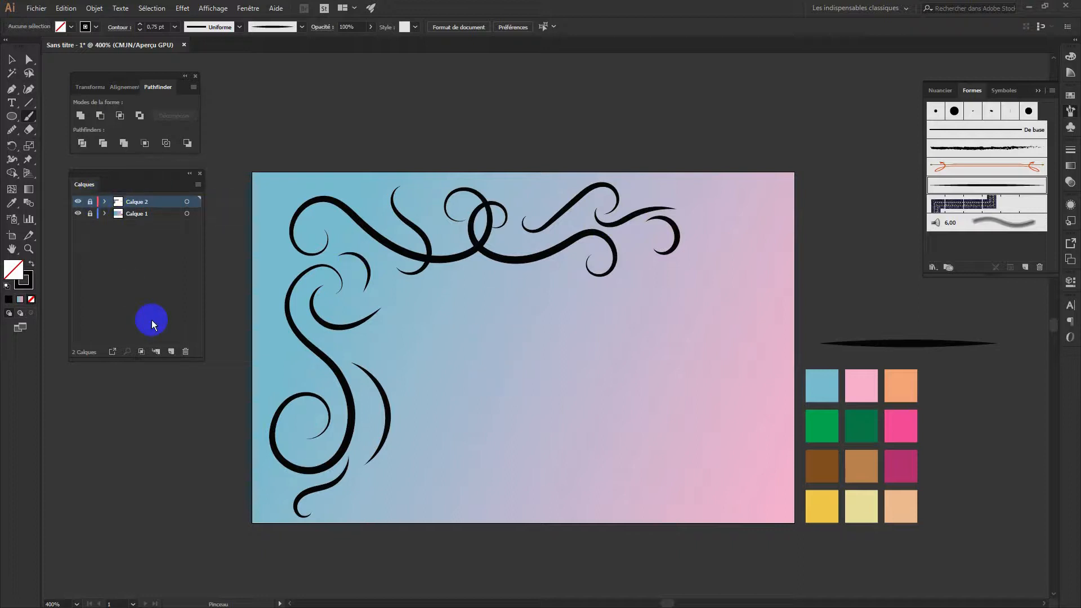
pyautogui.click(172, 350)
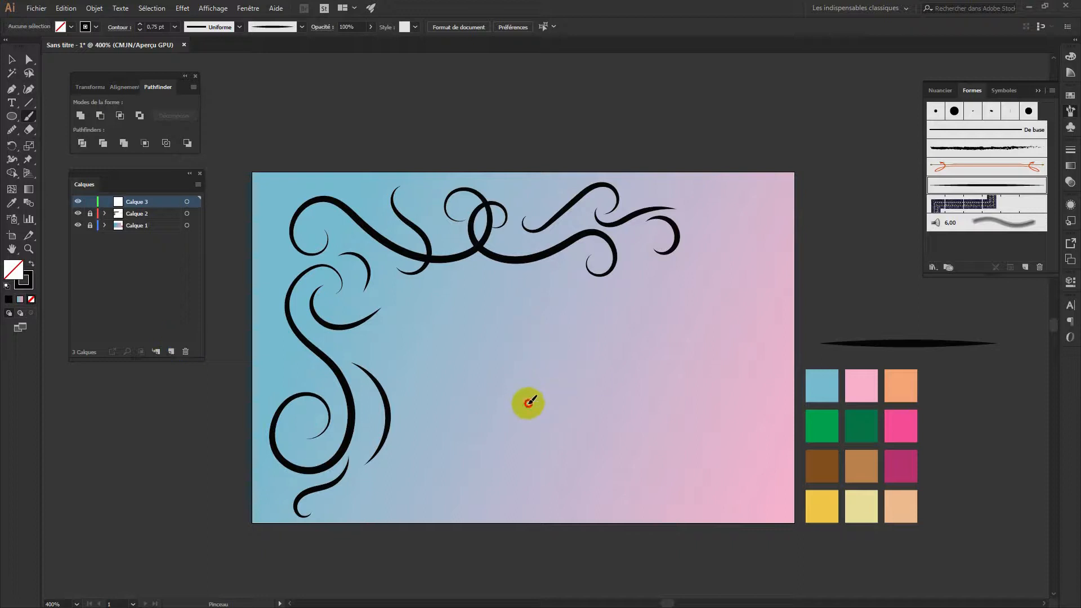
pyautogui.moveTo(529, 401); pyautogui.dragTo(573, 357)
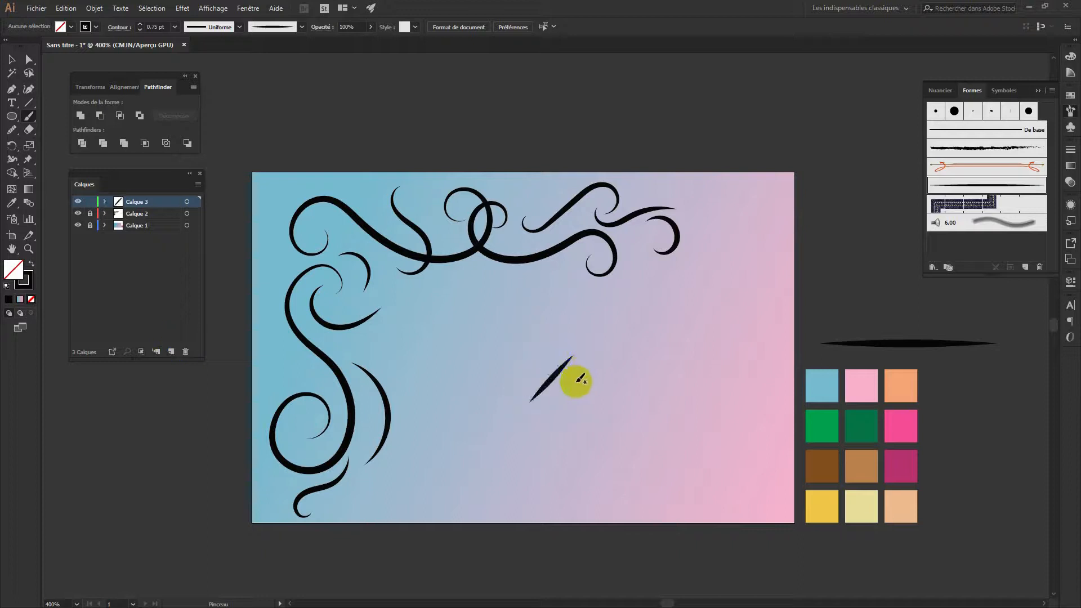
pyautogui.click(105, 203)
pyautogui.moveTo(555, 400); pyautogui.dragTo(609, 346)
pyautogui.moveTo(580, 419); pyautogui.dragTo(604, 392)
pyautogui.moveTo(613, 431); pyautogui.dragTo(673, 376)
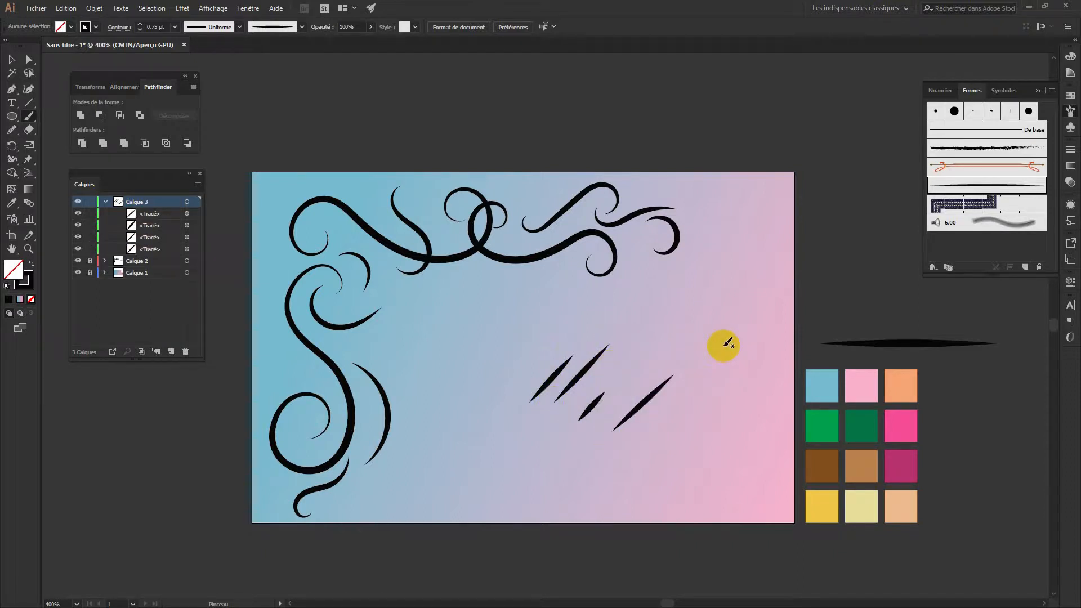
pyautogui.moveTo(515, 358)
pyautogui.mouseDown()
pyautogui.moveTo(523, 381)
pyautogui.moveTo(523, 347)
pyautogui.moveTo(535, 359)
pyautogui.mouseUp()
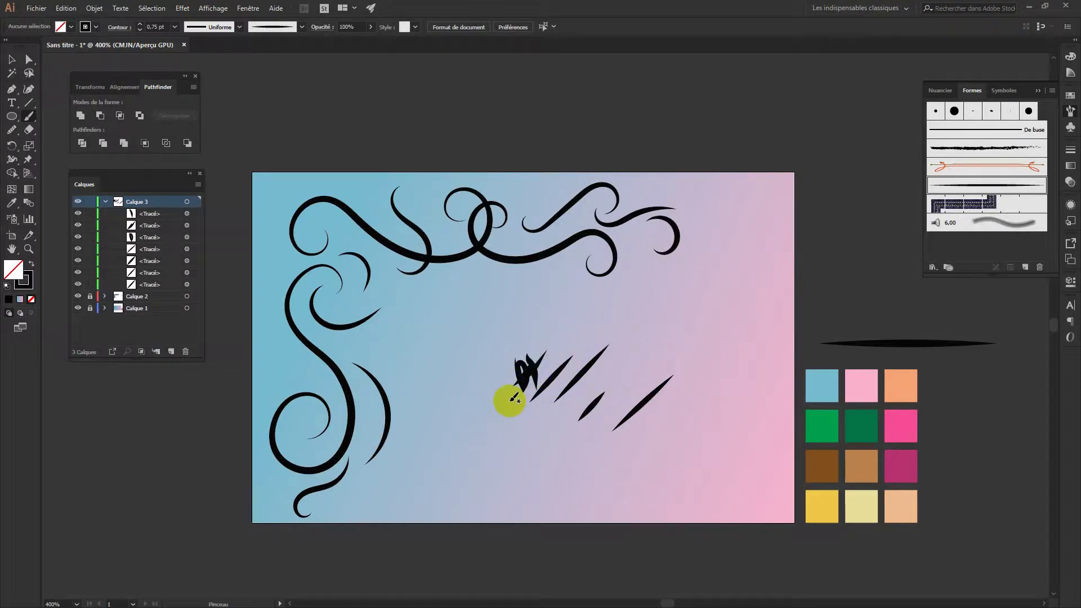
pyautogui.click(11, 58)
pyautogui.moveTo(646, 443)
pyautogui.mouseDown()
pyautogui.moveTo(498, 340)
pyautogui.moveTo(501, 368)
pyautogui.mouseUp()
pyautogui.press('Delete')
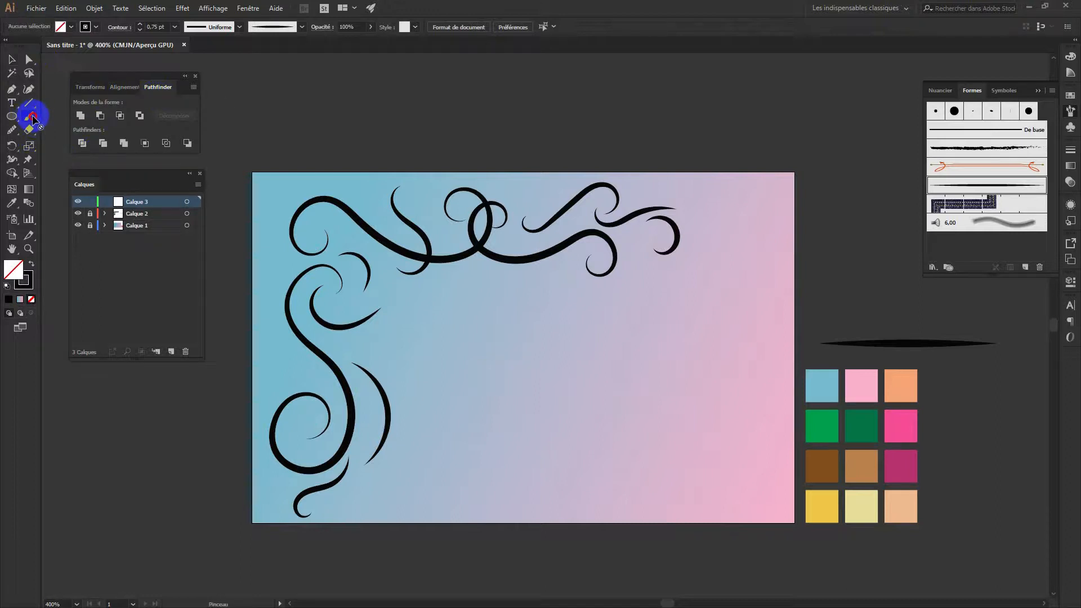
pyautogui.moveTo(34, 121); pyautogui.dragTo(72, 132)
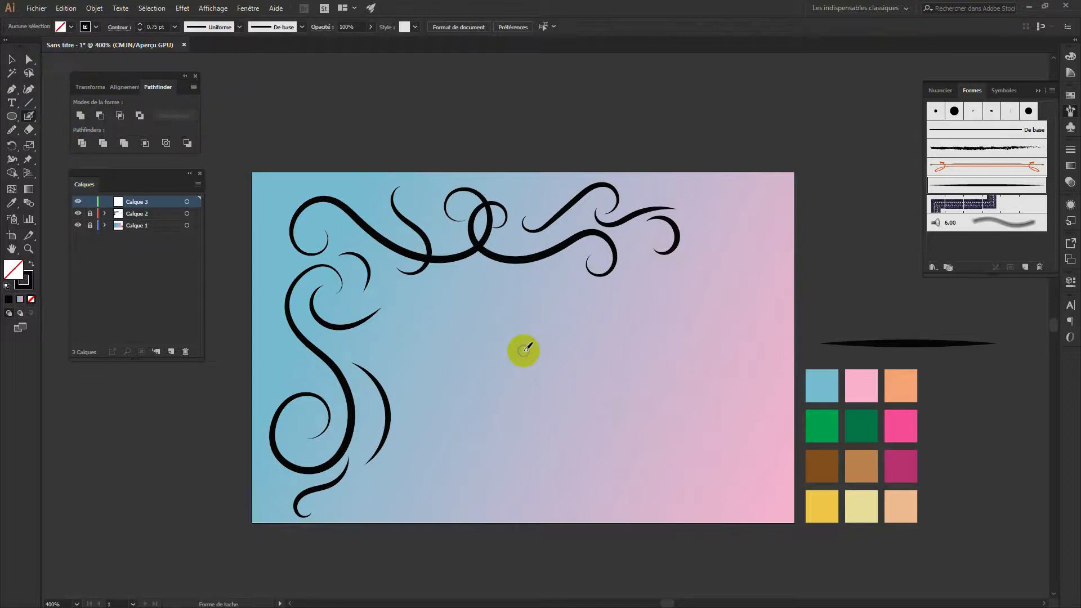
pyautogui.moveTo(542, 400)
pyautogui.mouseDown()
pyautogui.moveTo(553, 375)
pyautogui.moveTo(541, 376)
pyautogui.moveTo(539, 401)
pyautogui.moveTo(577, 394)
pyautogui.moveTo(551, 410)
pyautogui.moveTo(535, 389)
pyautogui.mouseUp()
pyautogui.click(197, 225)
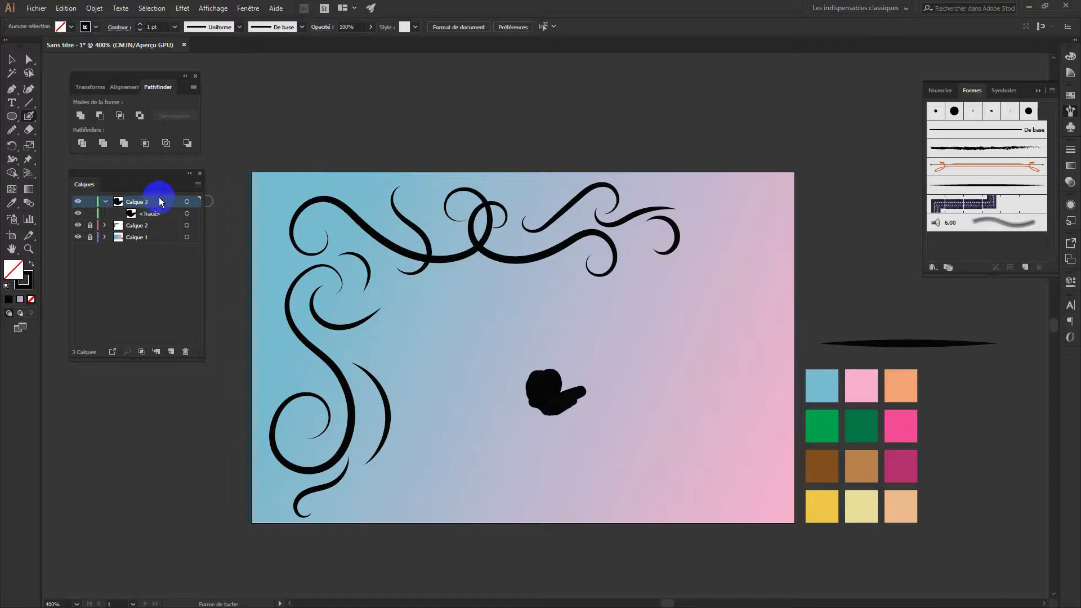
pyautogui.moveTo(597, 389)
pyautogui.mouseDown()
pyautogui.moveTo(623, 375)
pyautogui.moveTo(645, 380)
pyautogui.mouseUp()
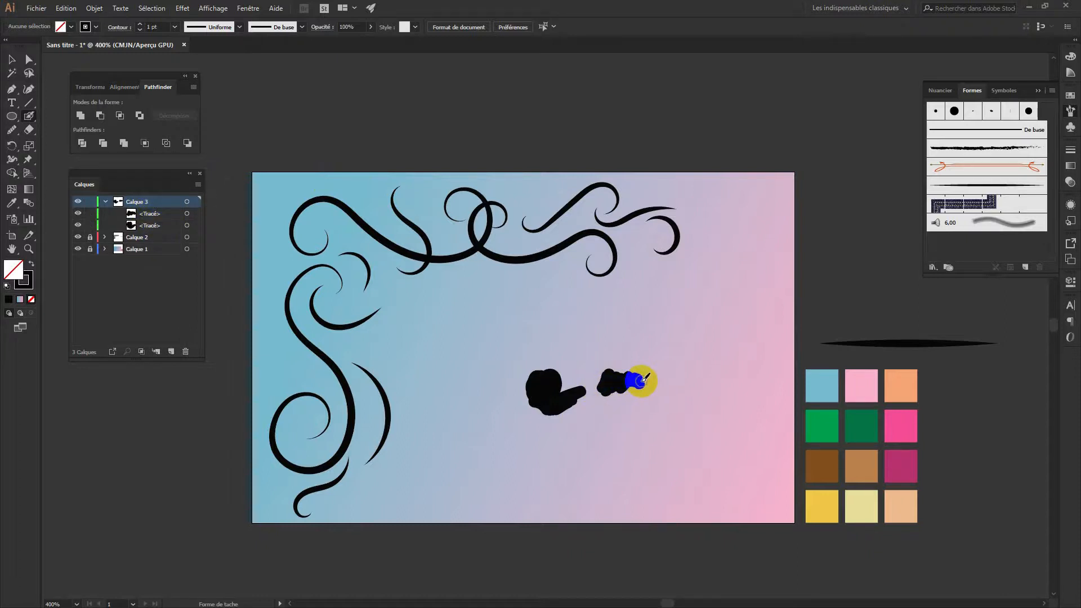
pyautogui.hotkey('ctrl', 'z')
pyautogui.hotkey('ctrl', 'z')
pyautogui.press('a')
pyautogui.click(560, 388)
pyautogui.click(566, 397)
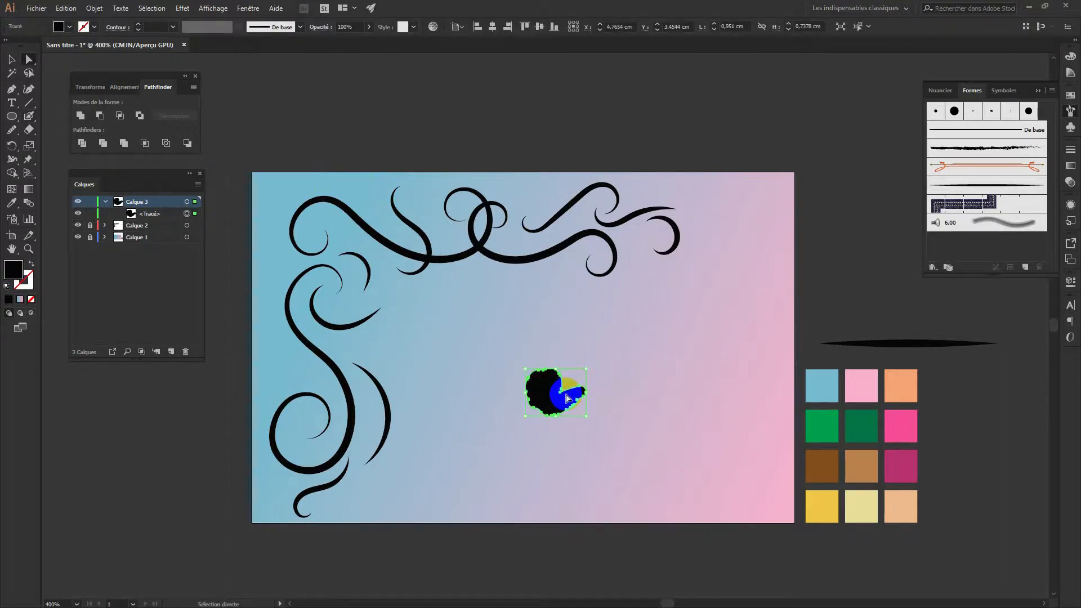
pyautogui.press('b')
pyautogui.moveTo(565, 401)
pyautogui.mouseDown()
pyautogui.moveTo(603, 376)
pyautogui.moveTo(560, 387)
pyautogui.moveTo(563, 369)
pyautogui.moveTo(561, 389)
pyautogui.moveTo(580, 386)
pyautogui.mouseUp()
pyautogui.moveTo(634, 361); pyautogui.dragTo(510, 284)
pyautogui.click(11, 59)
pyautogui.click(300, 103)
pyautogui.hotkey('shift', 'b')
pyautogui.moveTo(515, 389)
pyautogui.mouseDown()
pyautogui.moveTo(587, 400)
pyautogui.moveTo(584, 377)
pyautogui.mouseUp()
pyautogui.press('b')
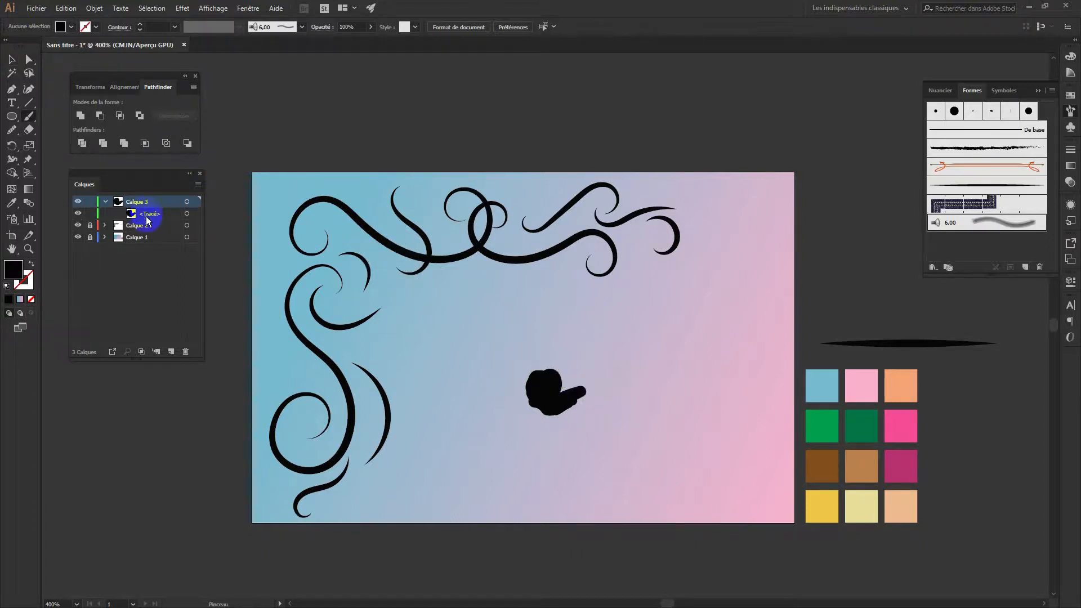
pyautogui.click(164, 214)
pyautogui.click(188, 214)
pyautogui.moveTo(583, 383)
pyautogui.mouseDown()
pyautogui.moveTo(553, 390)
pyautogui.moveTo(586, 385)
pyautogui.moveTo(553, 396)
pyautogui.moveTo(592, 397)
pyautogui.mouseUp()
pyautogui.moveTo(376, 274); pyautogui.dragTo(383, 272)
pyautogui.hotkey('ctrl', 'z')
pyautogui.hotkey('ctrl', 'z')
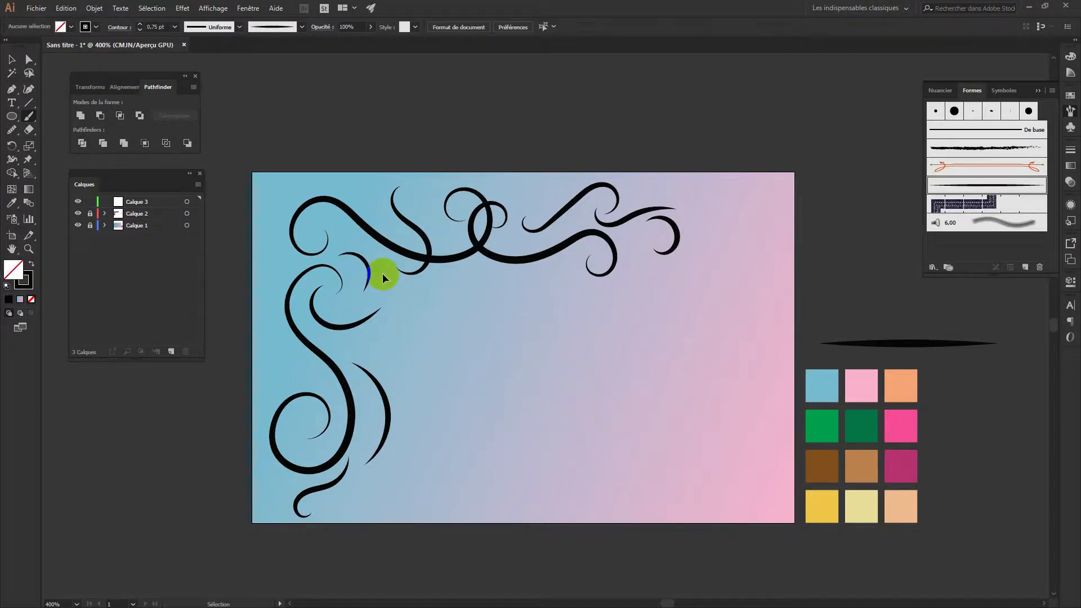
pyautogui.hotkey('ctrl', 'z')
pyautogui.click(34, 117)
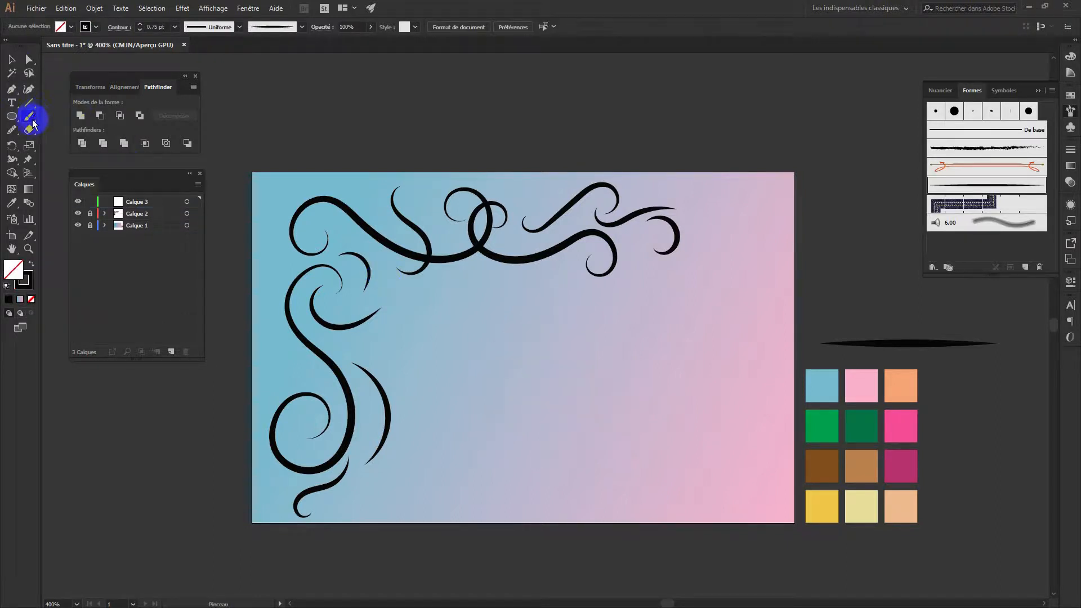
pyautogui.moveTo(561, 384)
pyautogui.mouseDown()
pyautogui.moveTo(576, 377)
pyautogui.moveTo(559, 379)
pyautogui.moveTo(595, 391)
pyautogui.mouseUp()
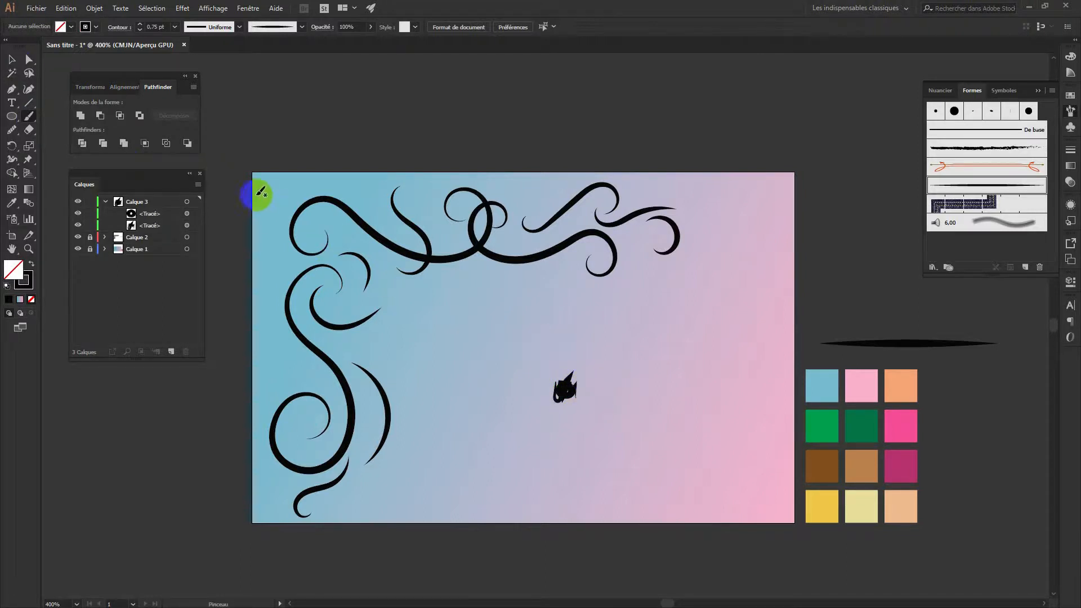
pyautogui.moveTo(32, 121); pyautogui.dragTo(62, 125)
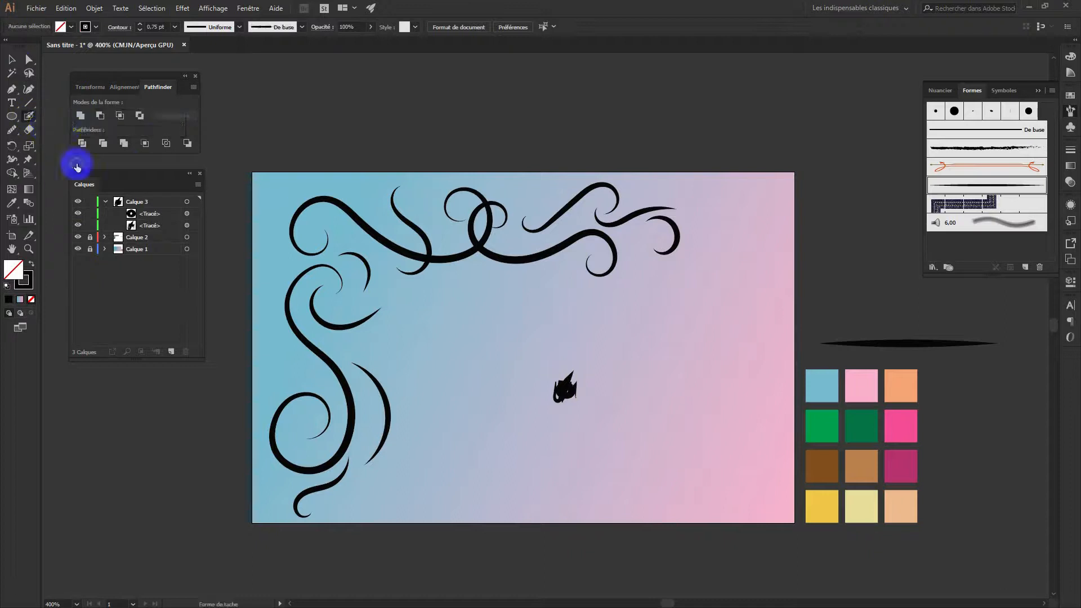
pyautogui.moveTo(570, 382)
pyautogui.mouseDown()
pyautogui.moveTo(563, 397)
pyautogui.moveTo(583, 393)
pyautogui.moveTo(568, 377)
pyautogui.moveTo(584, 376)
pyautogui.mouseUp()
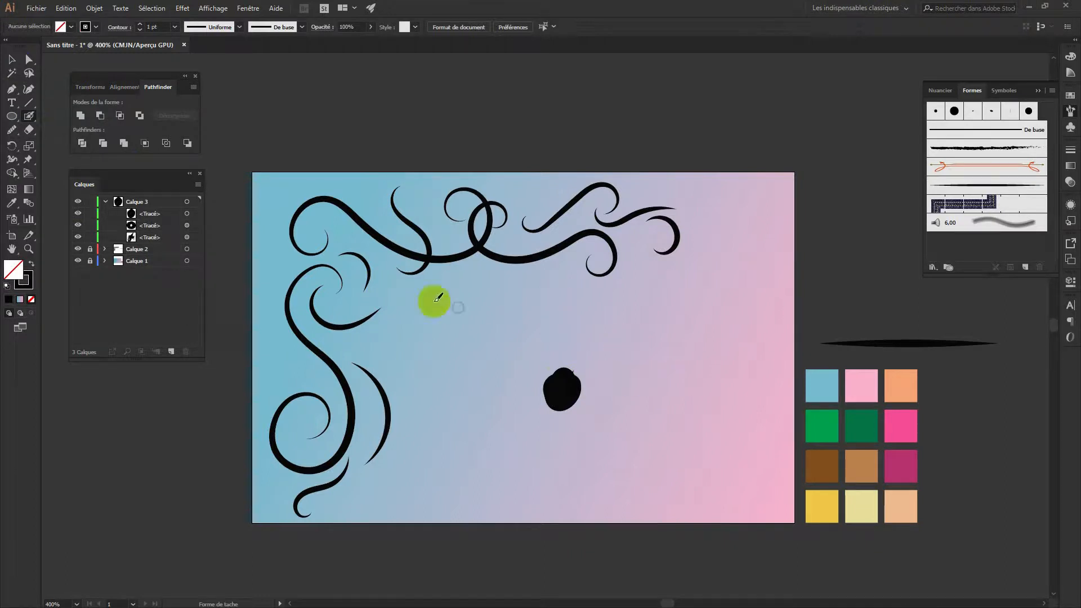
pyautogui.click(187, 225)
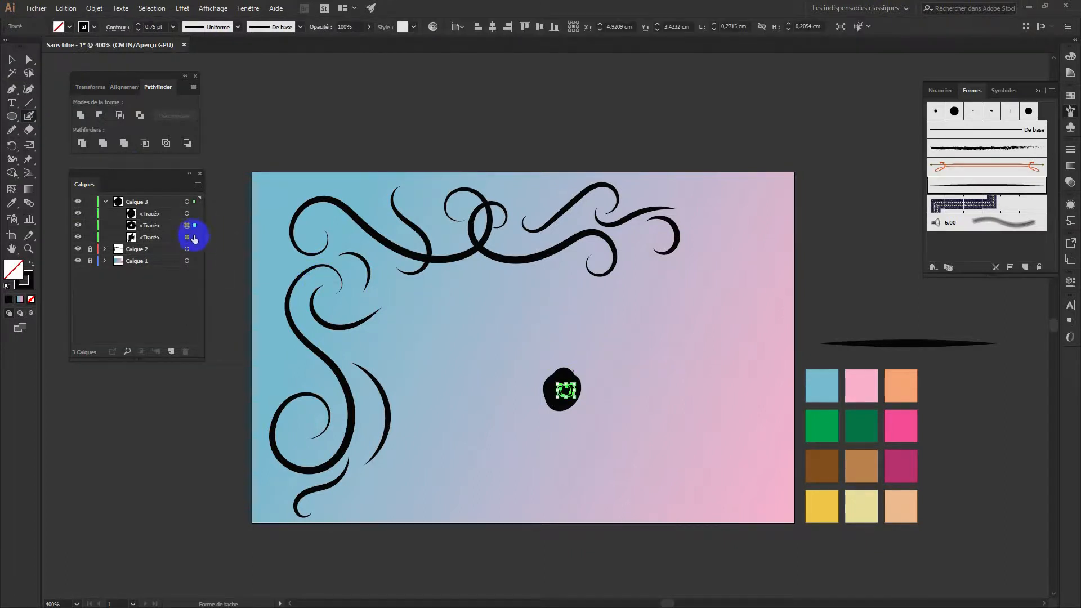
pyautogui.keyDown('shift'); pyautogui.click(187, 237); pyautogui.keyUp('shift')
pyautogui.moveTo(169, 226); pyautogui.dragTo(181, 352)
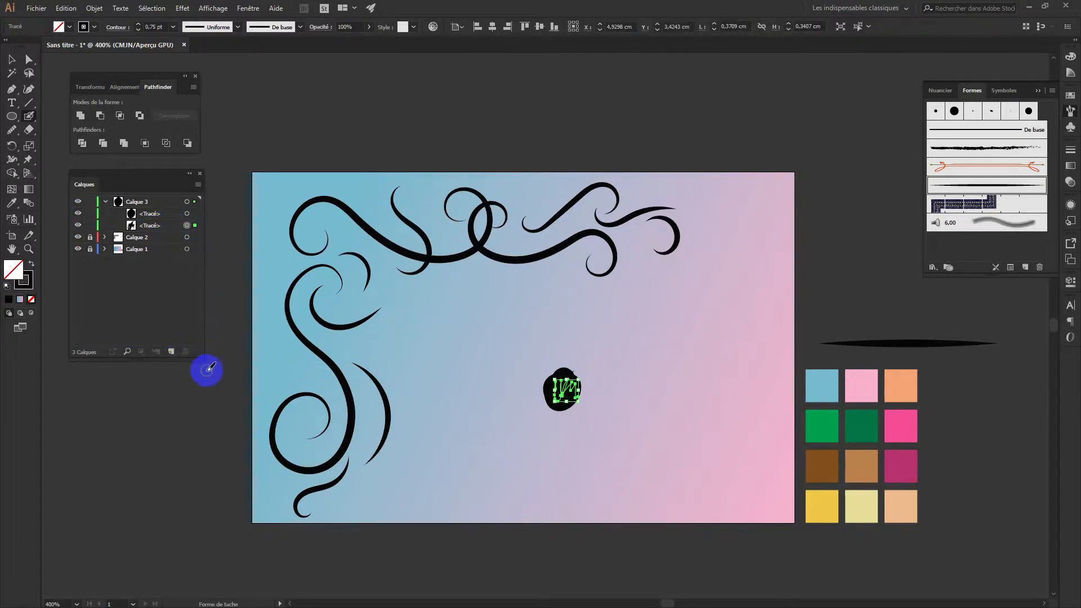
pyautogui.moveTo(172, 227); pyautogui.dragTo(186, 353)
pyautogui.moveTo(563, 386)
pyautogui.mouseDown()
pyautogui.moveTo(652, 369)
pyautogui.moveTo(656, 393)
pyautogui.moveTo(653, 383)
pyautogui.moveTo(642, 398)
pyautogui.moveTo(679, 388)
pyautogui.moveTo(635, 369)
pyautogui.moveTo(636, 382)
pyautogui.mouseUp()
pyautogui.moveTo(582, 388)
pyautogui.mouseDown()
pyautogui.moveTo(637, 388)
pyautogui.moveTo(581, 386)
pyautogui.moveTo(629, 390)
pyautogui.moveTo(594, 377)
pyautogui.moveTo(648, 382)
pyautogui.moveTo(610, 373)
pyautogui.moveTo(642, 373)
pyautogui.moveTo(616, 365)
pyautogui.moveTo(579, 368)
pyautogui.moveTo(573, 377)
pyautogui.moveTo(638, 367)
pyautogui.moveTo(656, 384)
pyautogui.moveTo(600, 382)
pyautogui.moveTo(586, 392)
pyautogui.moveTo(632, 396)
pyautogui.moveTo(577, 399)
pyautogui.moveTo(646, 404)
pyautogui.mouseUp()
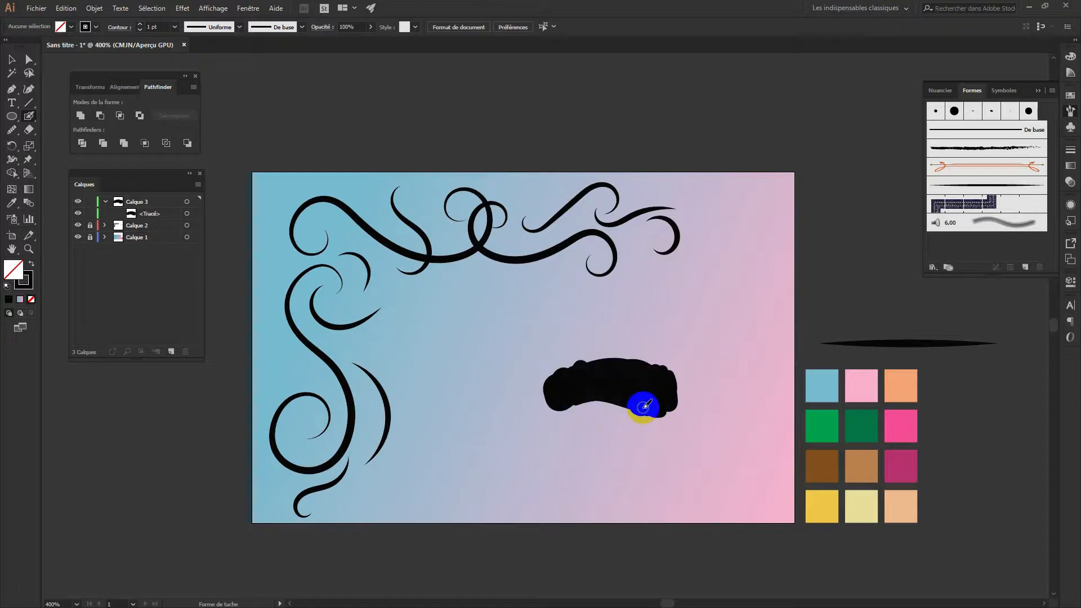
pyautogui.moveTo(646, 406); pyautogui.dragTo(646, 404)
pyautogui.moveTo(539, 322); pyautogui.dragTo(556, 331)
pyautogui.moveTo(560, 341)
pyautogui.mouseDown()
pyautogui.moveTo(537, 346)
pyautogui.moveTo(582, 369)
pyautogui.moveTo(546, 335)
pyautogui.moveTo(557, 379)
pyautogui.moveTo(560, 336)
pyautogui.moveTo(573, 372)
pyautogui.mouseUp()
pyautogui.moveTo(577, 379); pyautogui.dragTo(577, 379)
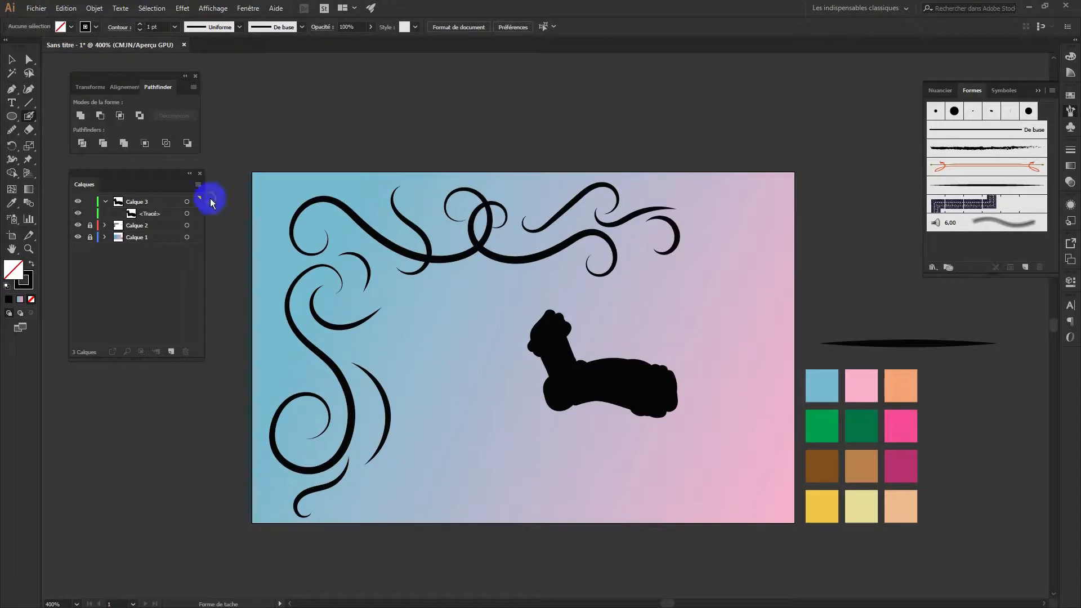
pyautogui.moveTo(150, 216); pyautogui.dragTo(185, 352)
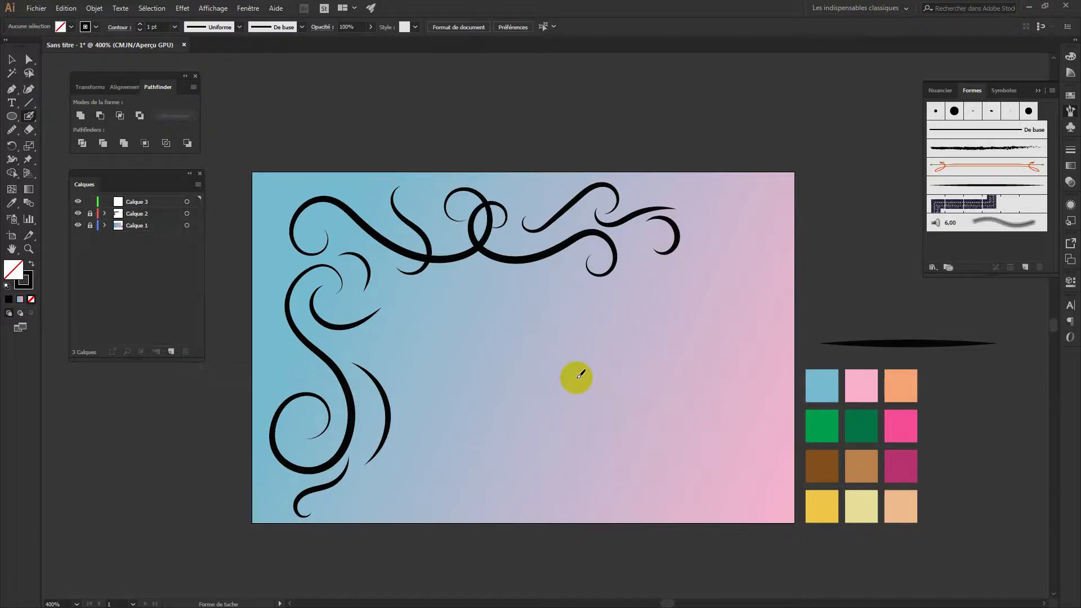
# Zoom to 800% and paint a black scalloped flower-head blob in the card's centre, then select it
pyautogui.hotkey('ctrl', '+')
pyautogui.hotkey('ctrl', '+')
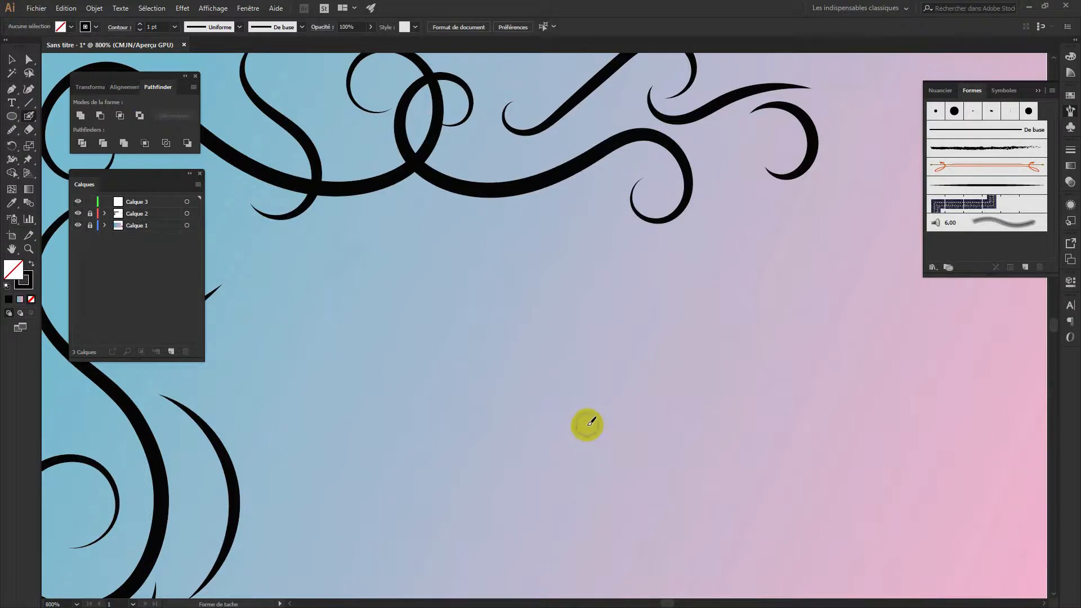
pyautogui.moveTo(550, 403)
pyautogui.mouseDown()
pyautogui.moveTo(565, 429)
pyautogui.moveTo(569, 411)
pyautogui.moveTo(601, 416)
pyautogui.moveTo(572, 444)
pyautogui.moveTo(551, 419)
pyautogui.moveTo(574, 458)
pyautogui.moveTo(603, 432)
pyautogui.moveTo(573, 470)
pyautogui.moveTo(612, 420)
pyautogui.moveTo(614, 429)
pyautogui.moveTo(546, 420)
pyautogui.moveTo(540, 429)
pyautogui.moveTo(559, 451)
pyautogui.moveTo(610, 437)
pyautogui.moveTo(559, 452)
pyautogui.moveTo(572, 437)
pyautogui.mouseUp()
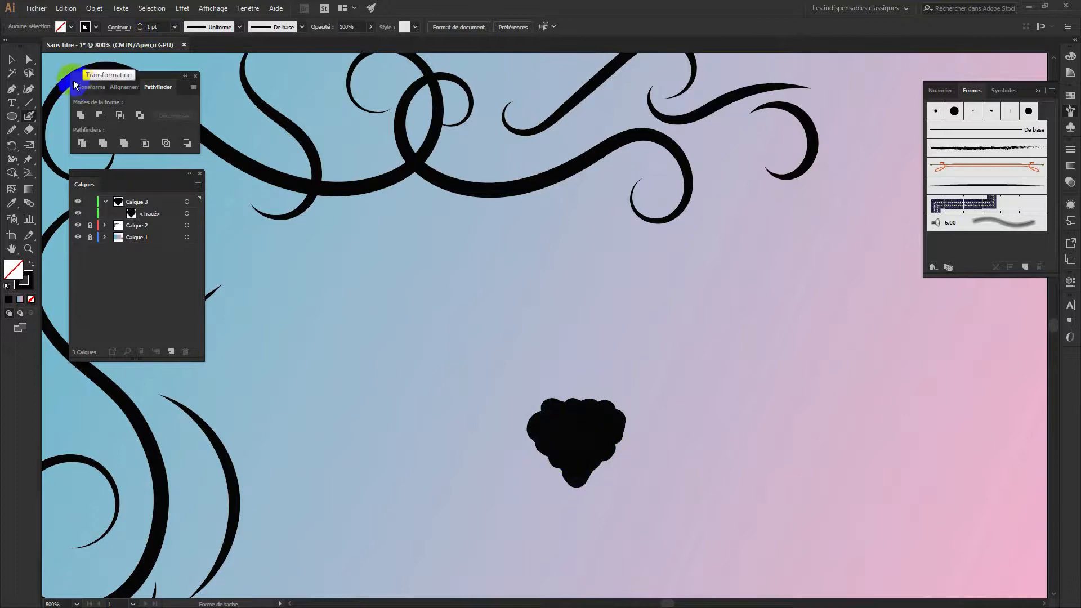
pyautogui.click(11, 145)
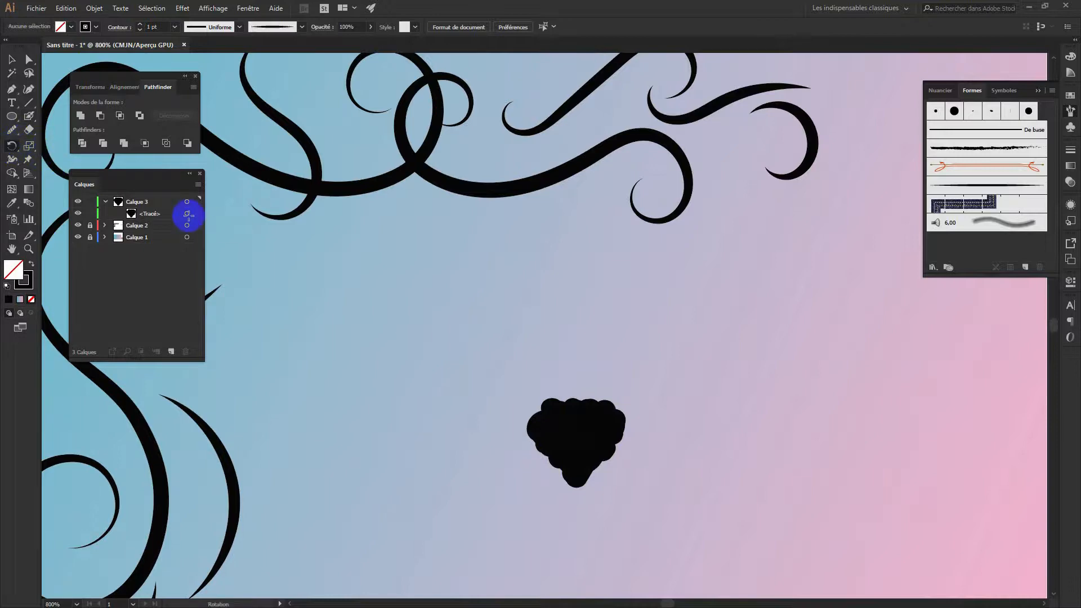
pyautogui.click(565, 498)
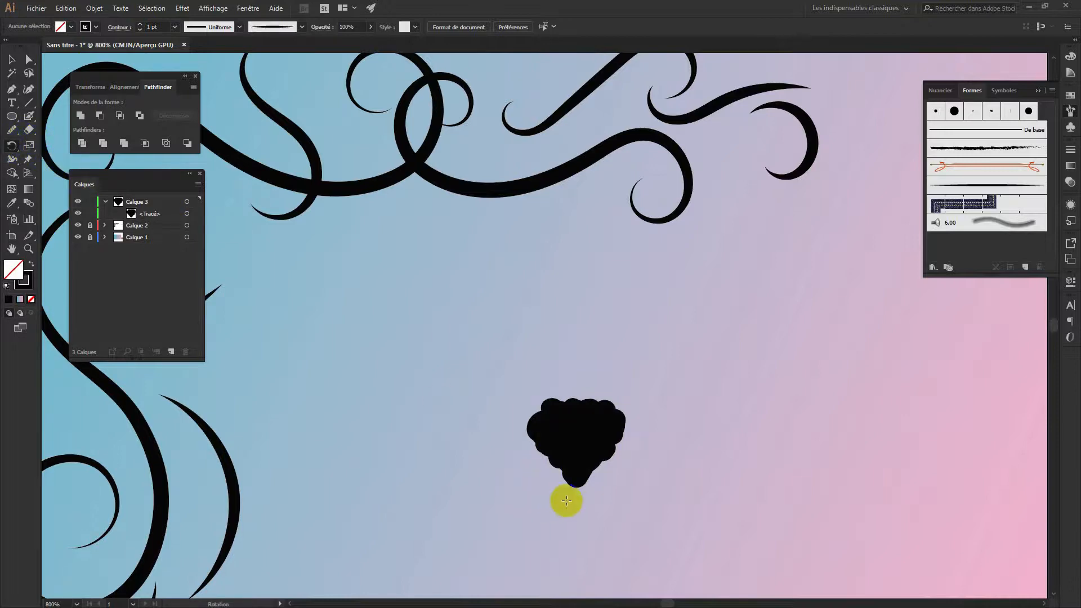
pyautogui.click(540, 434)
pyautogui.click(12, 147)
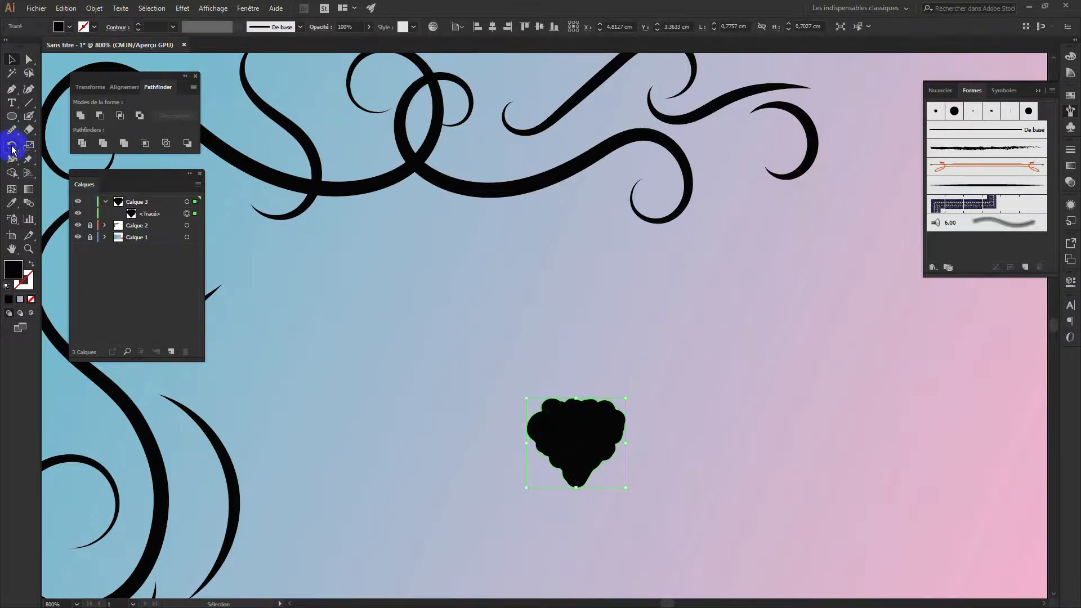
# Set a 60° rotation pivoting at the petal's base, after first trying 55°
pyautogui.moveTo(575, 476)
pyautogui.mouseDown()
pyautogui.moveTo(575, 436)
pyautogui.moveTo(575, 487)
pyautogui.mouseUp()
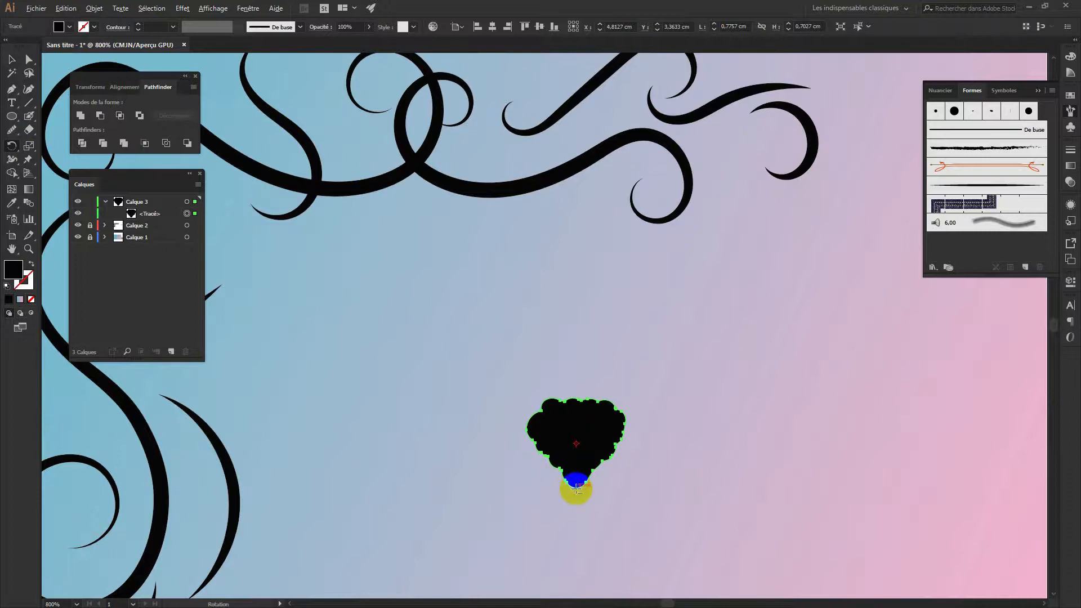
pyautogui.keyDown('alt'); pyautogui.click(576, 489); pyautogui.keyUp('alt')
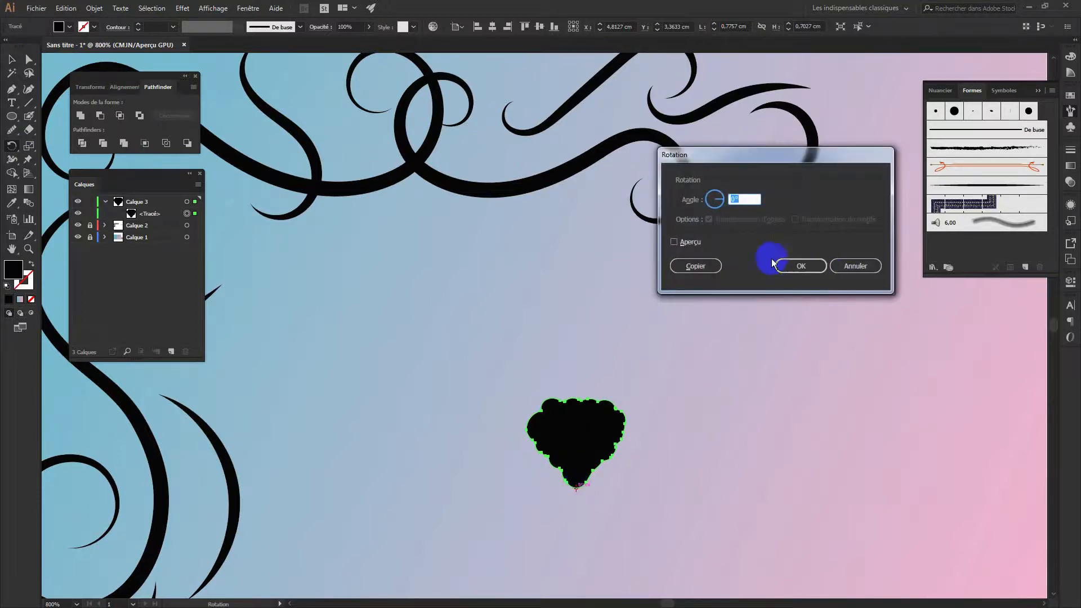
pyautogui.moveTo(745, 201); pyautogui.dragTo(723, 202)
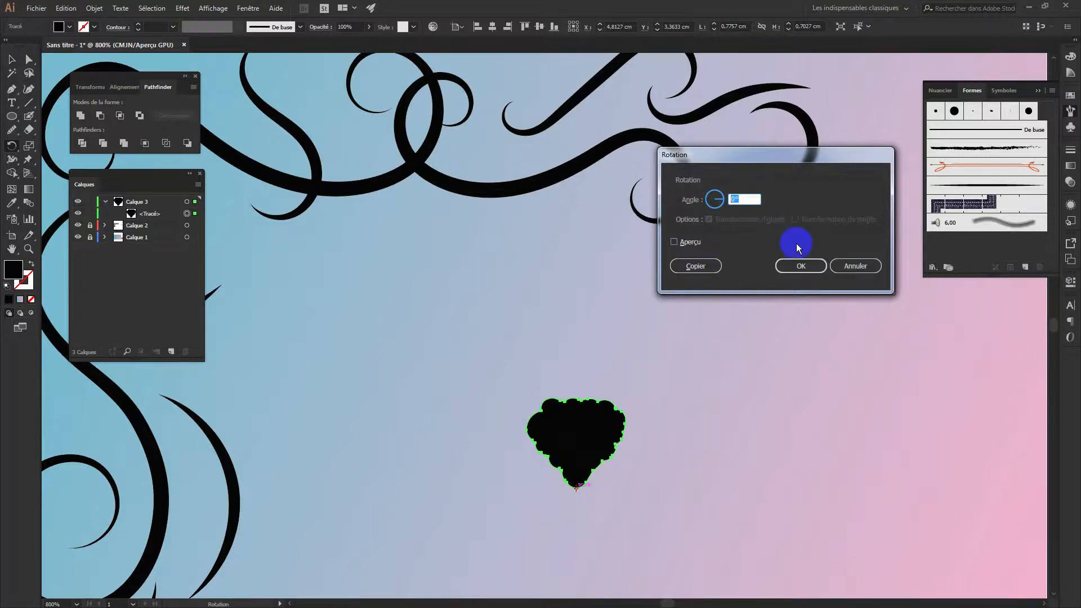
pyautogui.write('55')
pyautogui.click(688, 246)
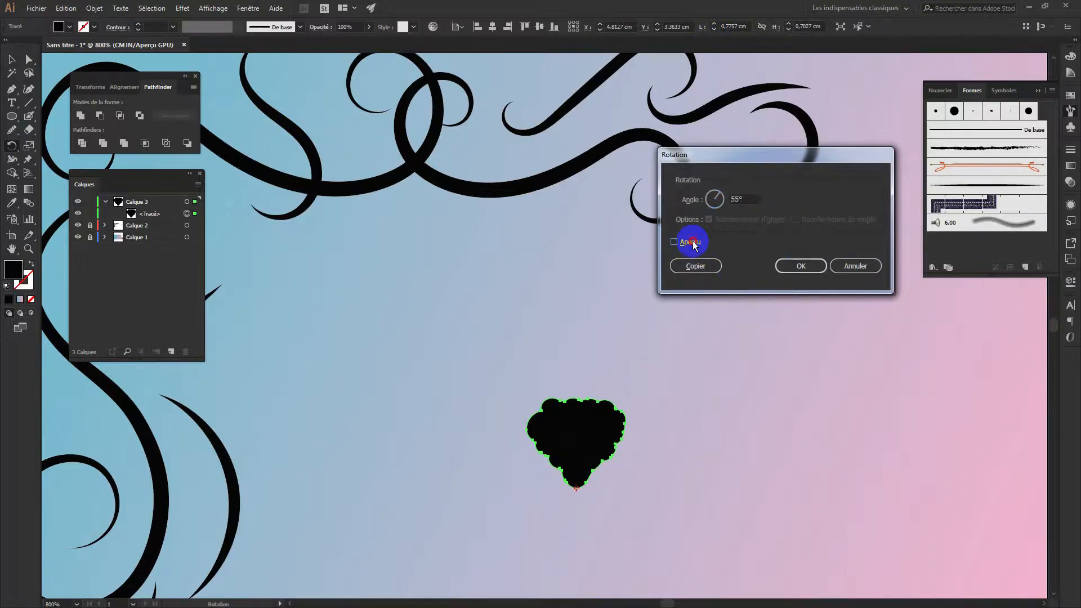
pyautogui.click(737, 198)
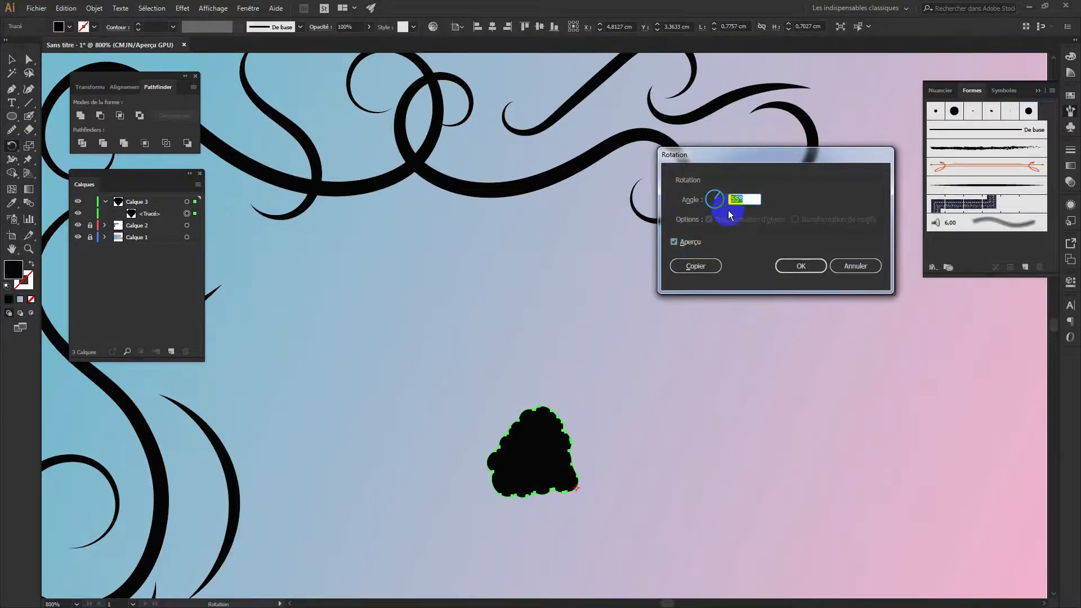
pyautogui.write('60')
pyautogui.click(688, 242)
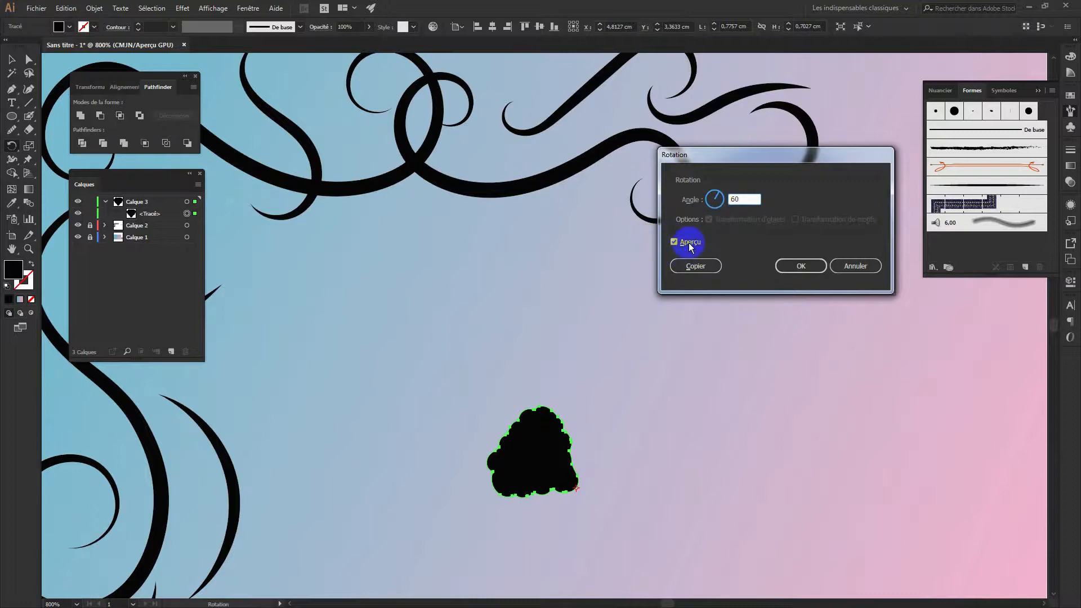
pyautogui.click(688, 242)
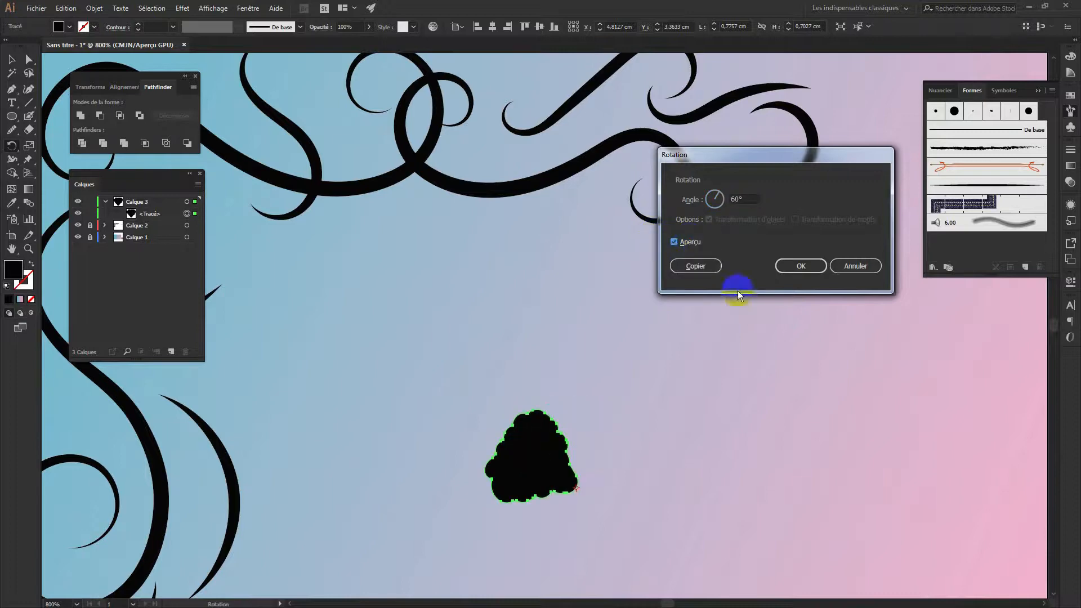
# Make a rotated copy and repeat it with Ctrl+D to close the petal ring, then zoom out
pyautogui.click(696, 267)
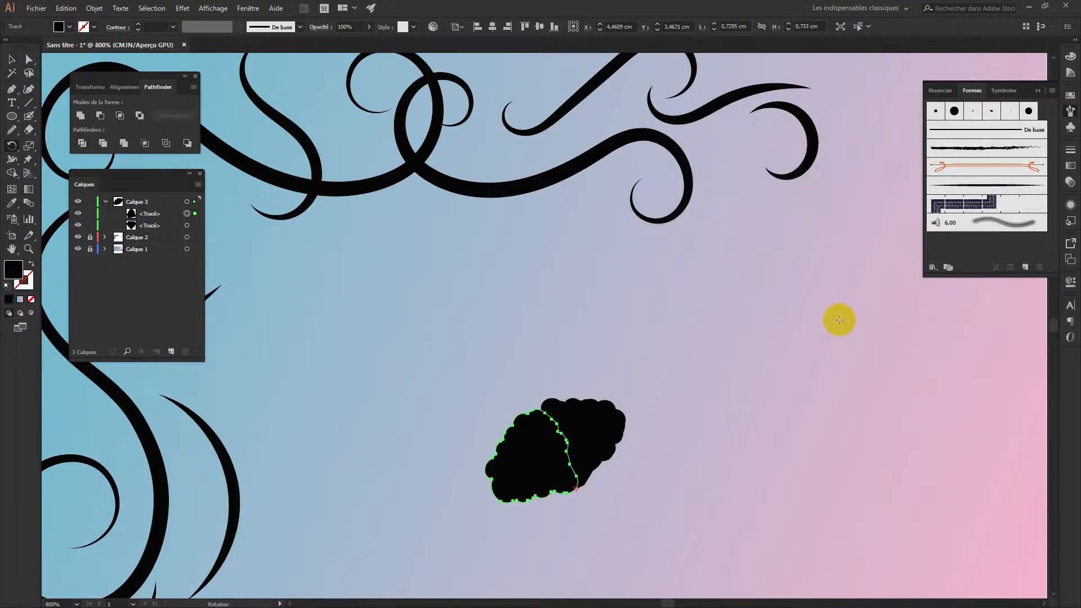
pyautogui.hotkey('ctrl', 'd')
pyautogui.hotkey('ctrl', 'd')
pyautogui.hotkey('ctrl', 'd')
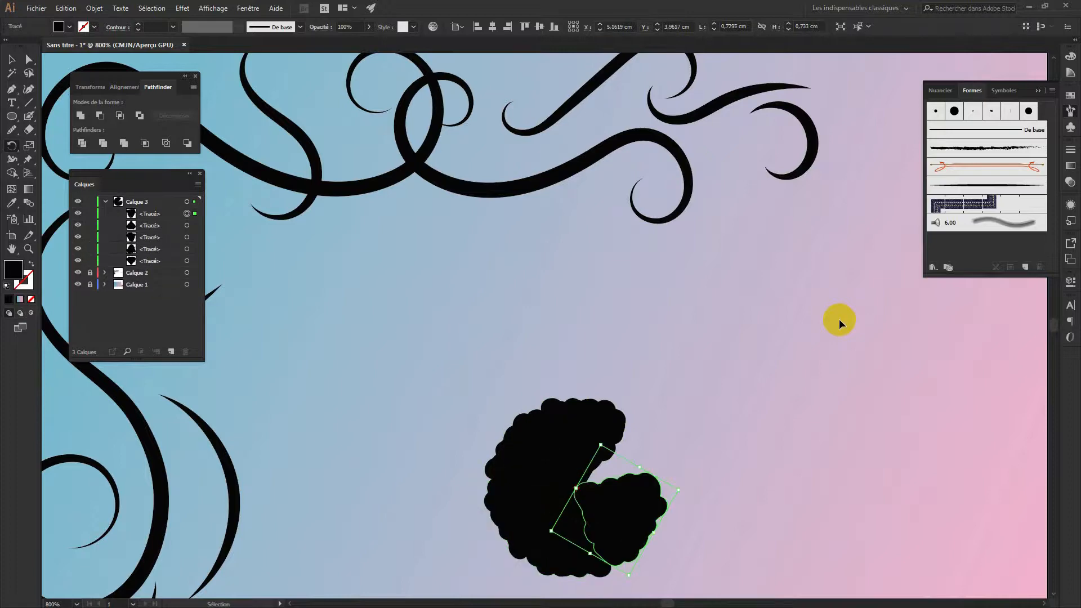
pyautogui.hotkey('ctrl', 'd')
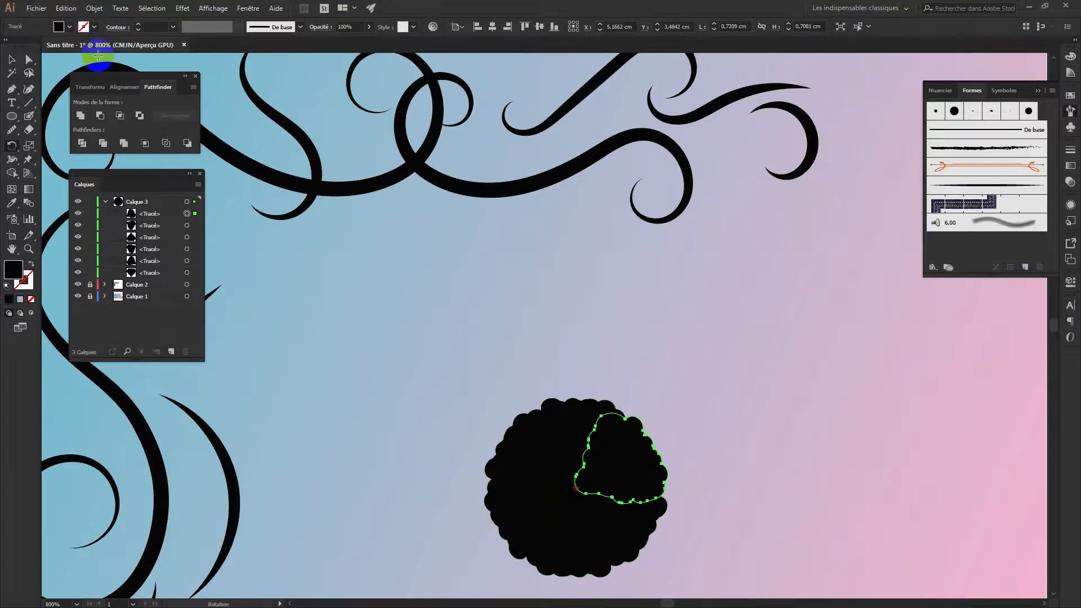
pyautogui.click(12, 59)
pyautogui.click(639, 453)
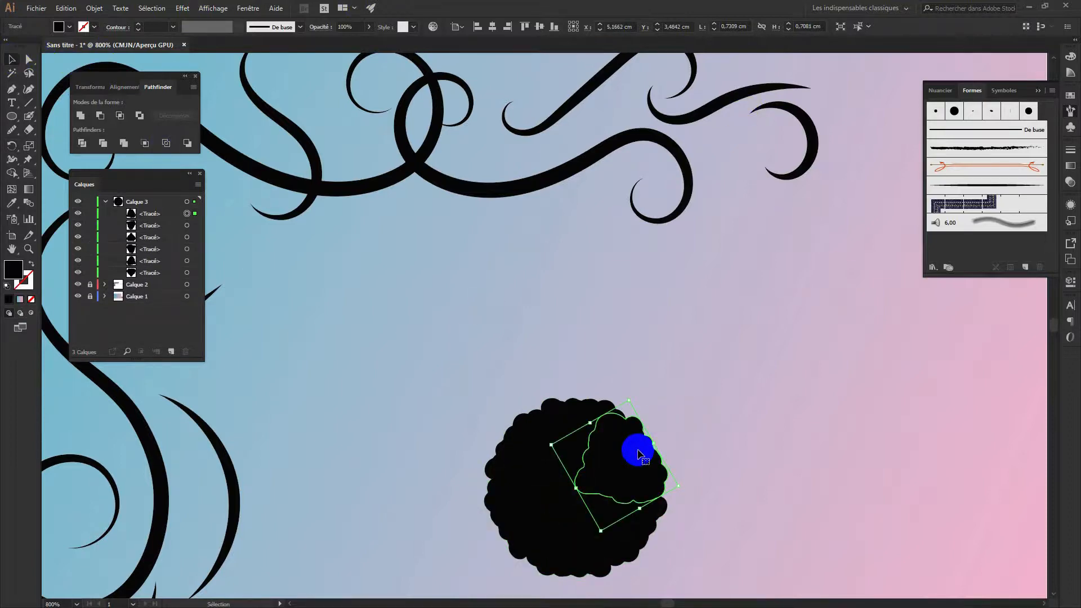
pyautogui.hotkey('ctrl', '-')
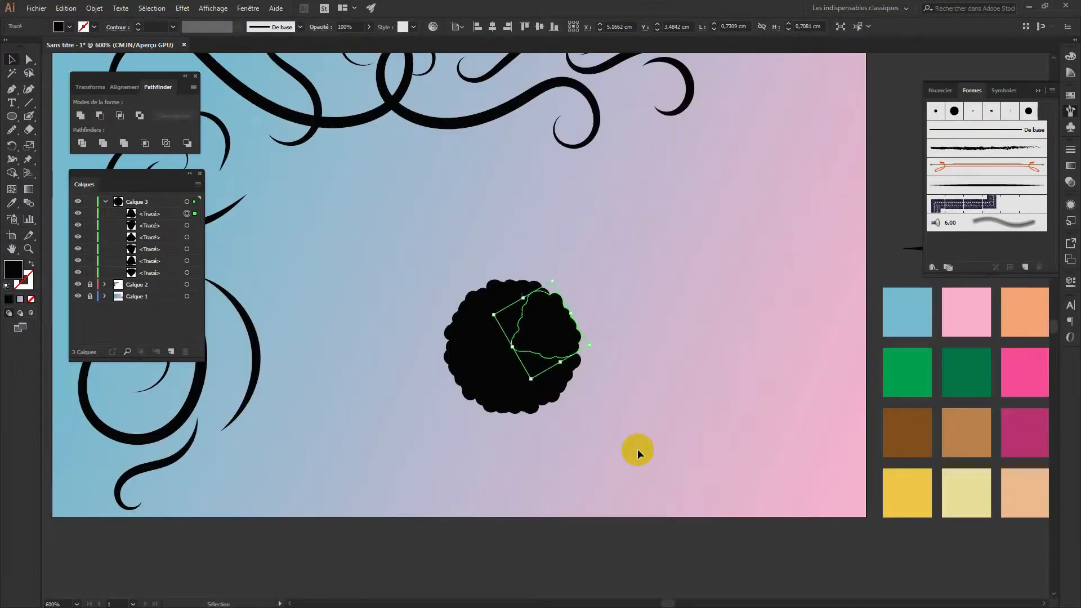
# Fill the petal with a gradient from a pink left stop to a yellow-orange right stop
pyautogui.click(965, 270)
pyautogui.click(1069, 168)
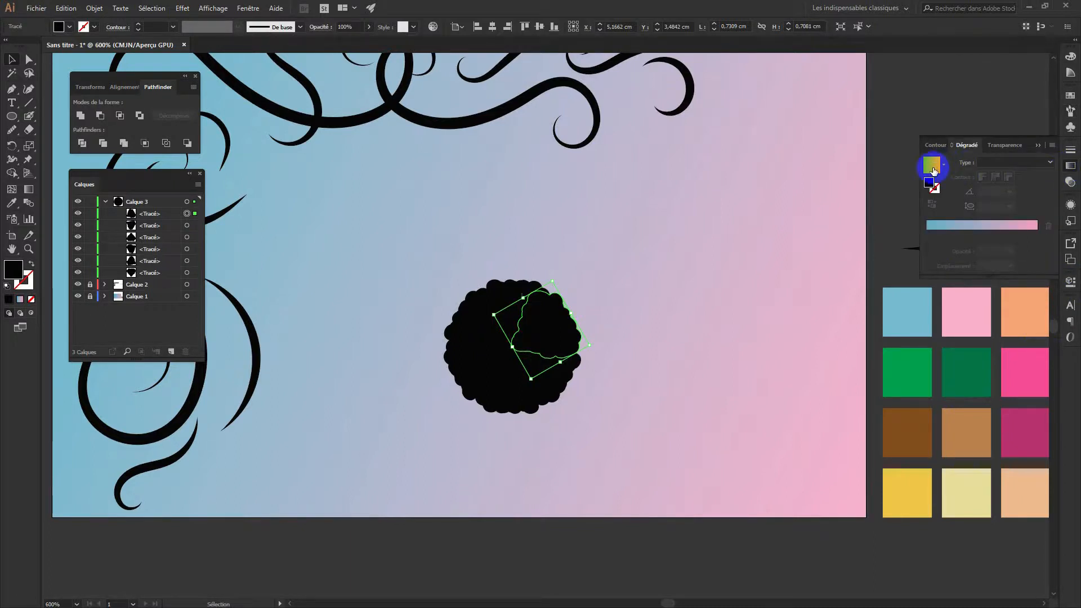
pyautogui.click(932, 167)
pyautogui.click(927, 234)
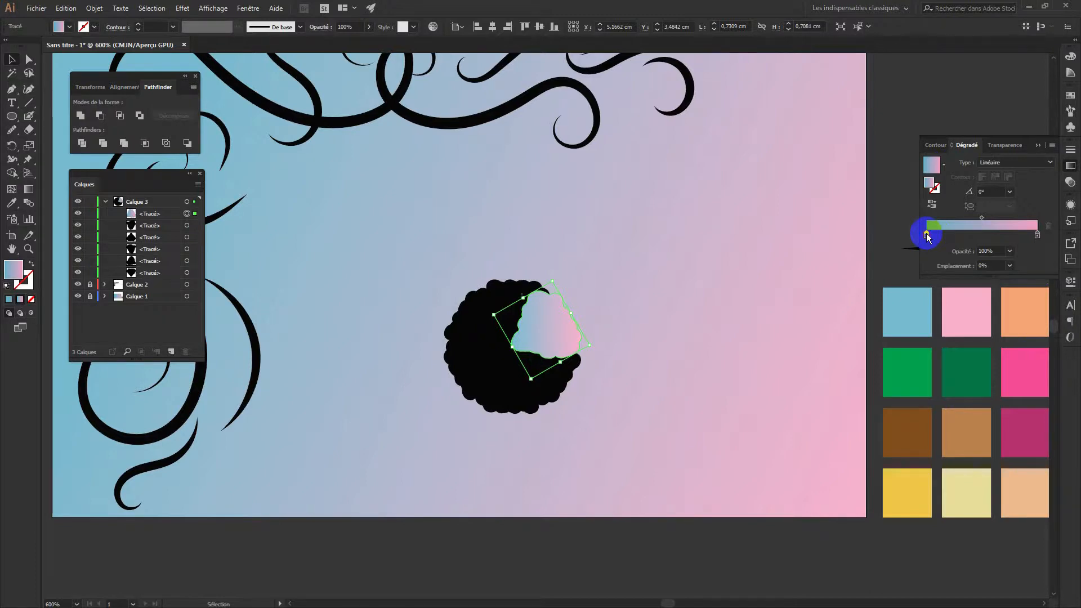
pyautogui.doubleClick(926, 234)
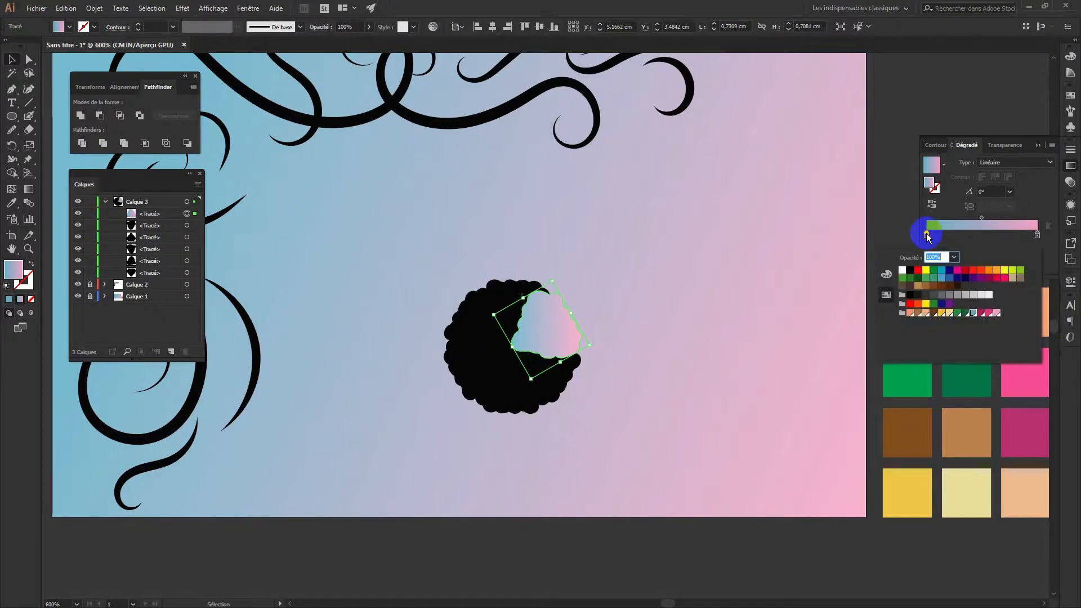
pyautogui.click(983, 313)
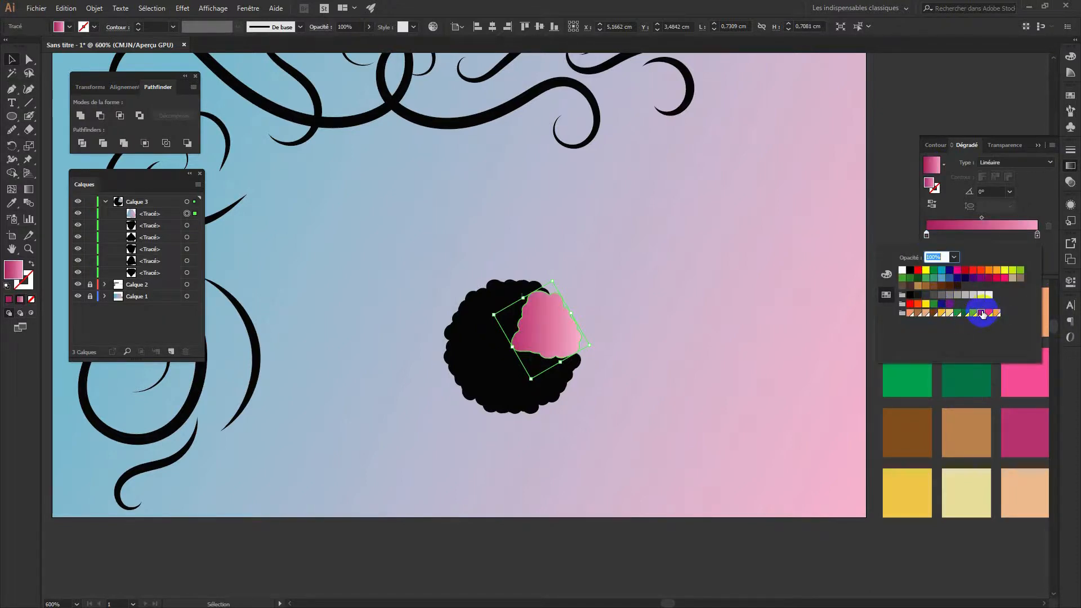
pyautogui.moveTo(982, 313); pyautogui.dragTo(1038, 236)
pyautogui.click(1037, 236)
pyautogui.doubleClick(1037, 236)
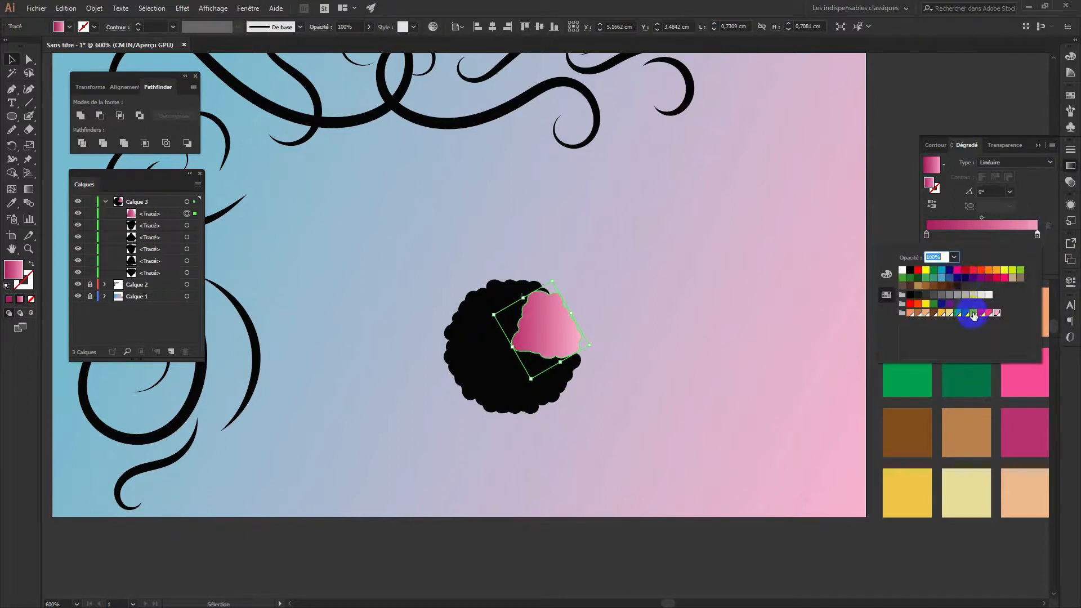
pyautogui.click(943, 313)
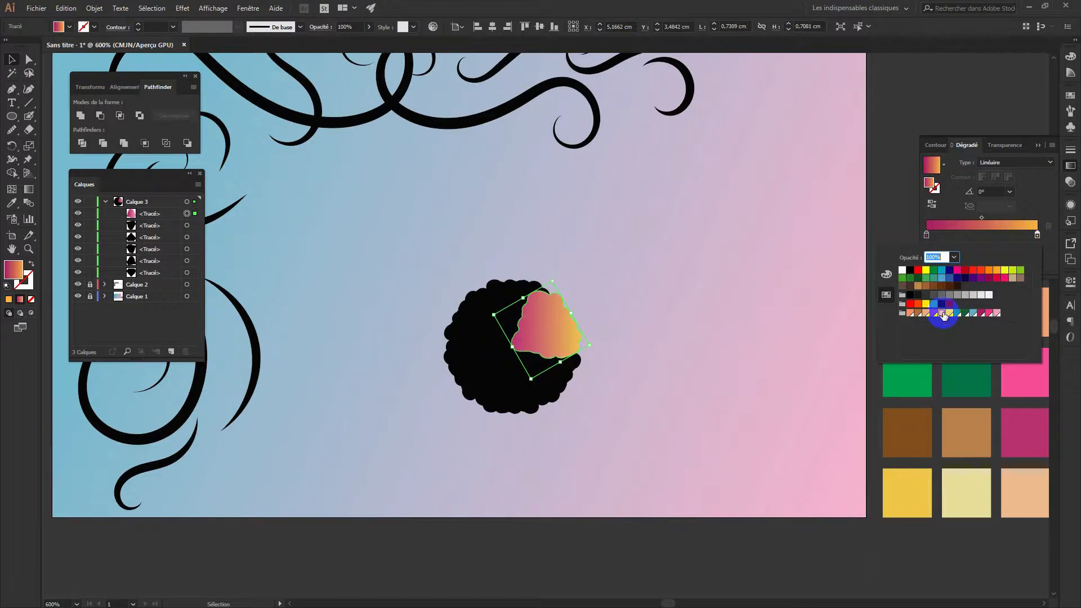
# Make the gradient radial, reverse it so the centre is yellow, and redraw it across the petal
pyautogui.click(1035, 164)
pyautogui.click(1035, 164)
pyautogui.click(998, 187)
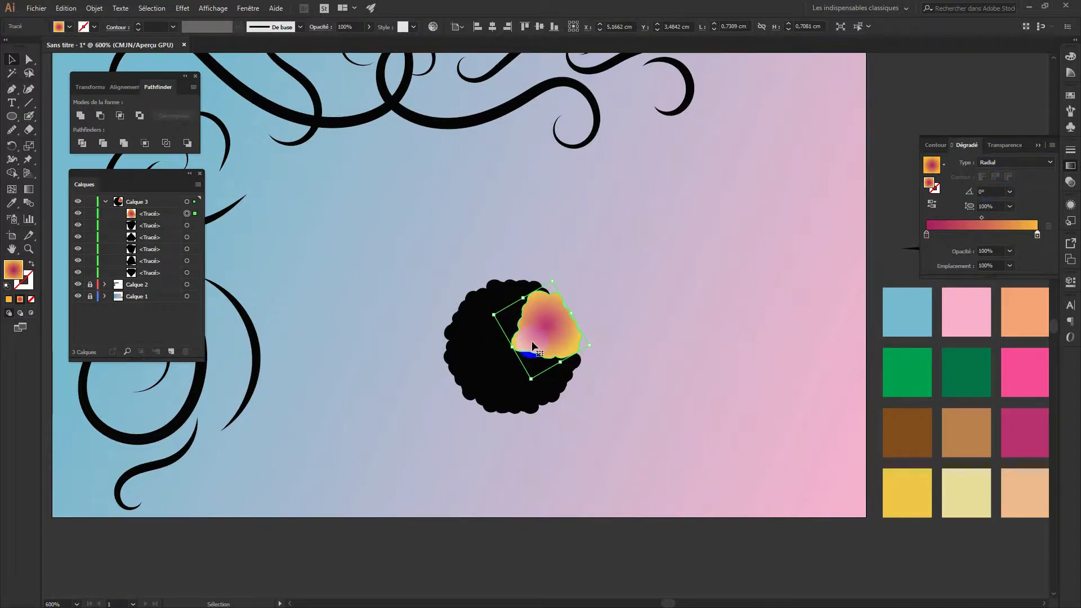
pyautogui.moveTo(983, 208)
pyautogui.mouseDown()
pyautogui.moveTo(923, 206)
pyautogui.moveTo(931, 208)
pyautogui.mouseUp()
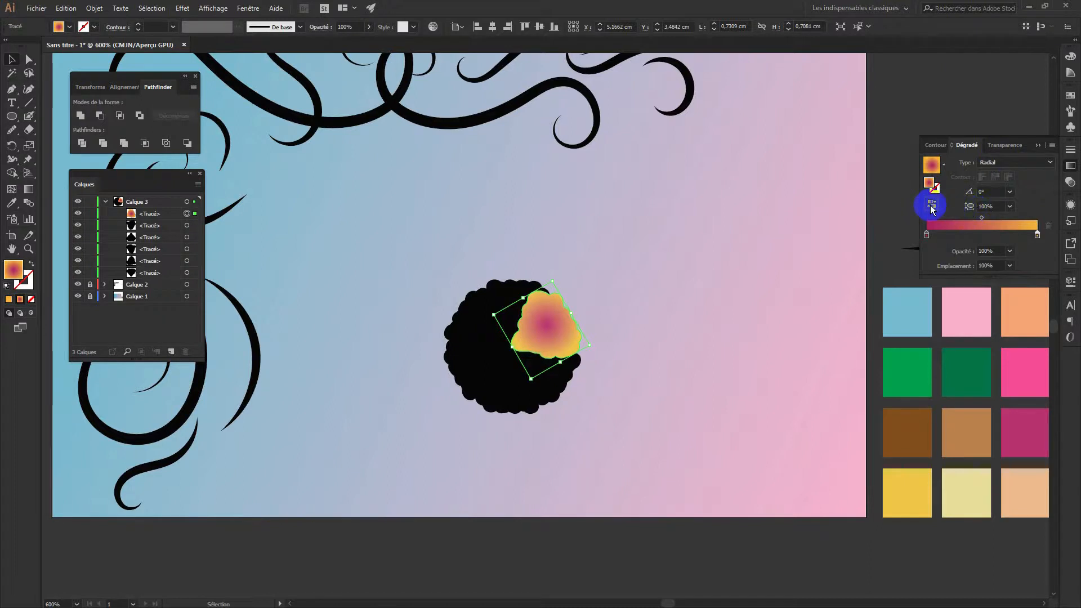
pyautogui.click(932, 207)
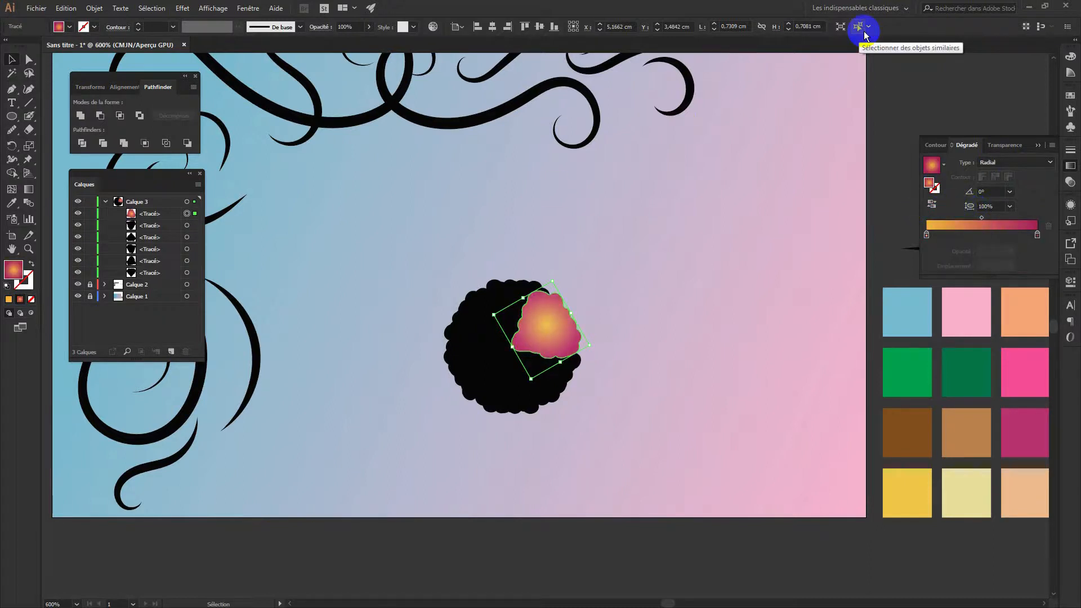
pyautogui.click(29, 189)
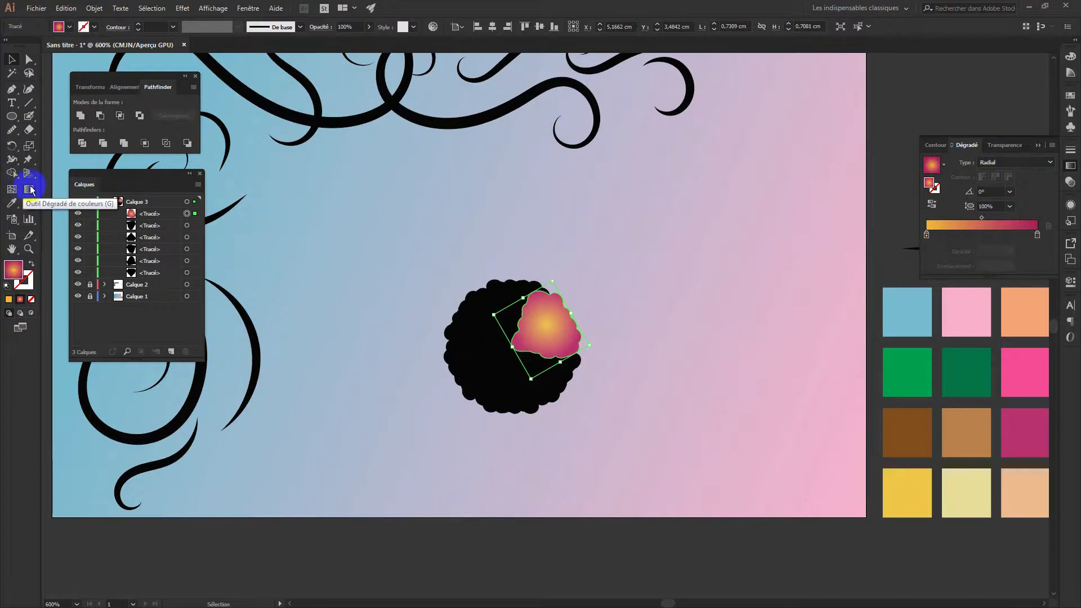
pyautogui.moveTo(546, 324)
pyautogui.moveTo(524, 342)
pyautogui.mouseDown()
pyautogui.moveTo(521, 355)
pyautogui.moveTo(568, 349)
pyautogui.moveTo(584, 323)
pyautogui.moveTo(602, 347)
pyautogui.moveTo(572, 314)
pyautogui.moveTo(588, 323)
pyautogui.mouseUp()
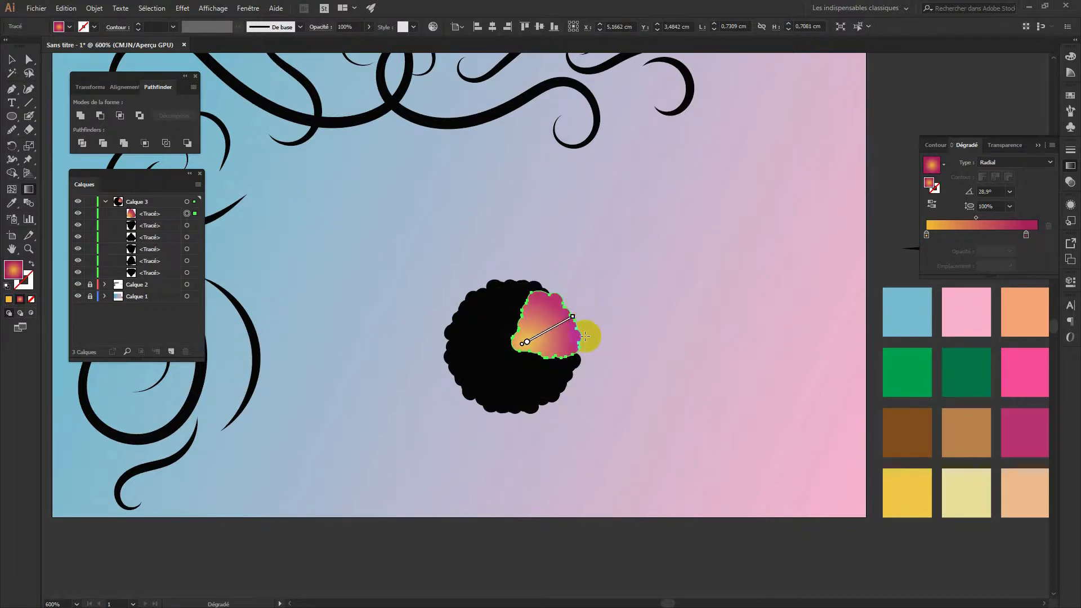
# Apply the petal's radial gradient to all six petals with the Eyedropper and reselect them
pyautogui.click(11, 58)
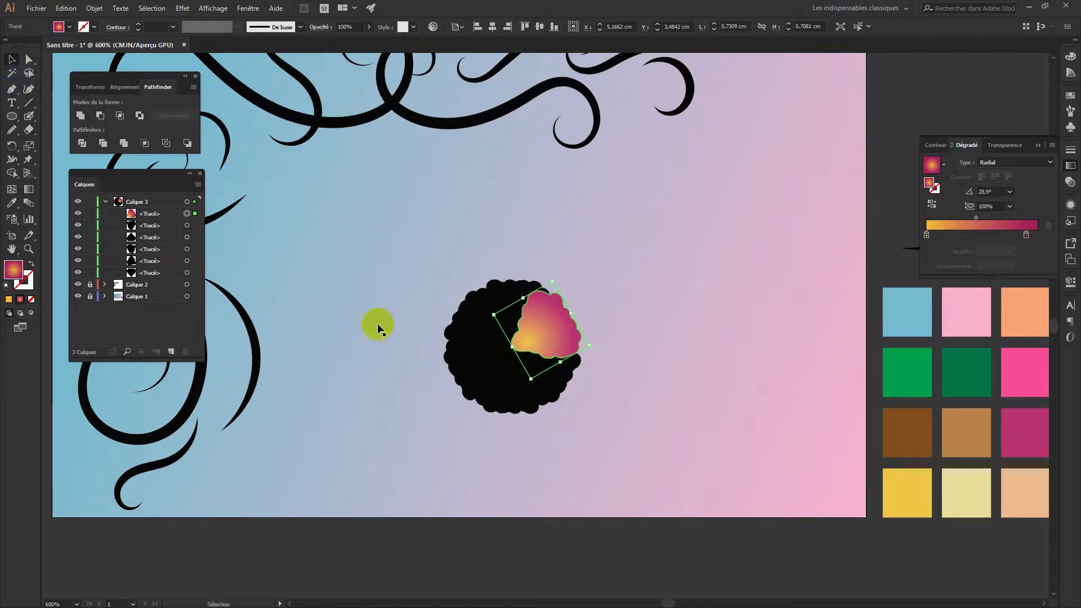
pyautogui.moveTo(415, 285); pyautogui.dragTo(643, 429)
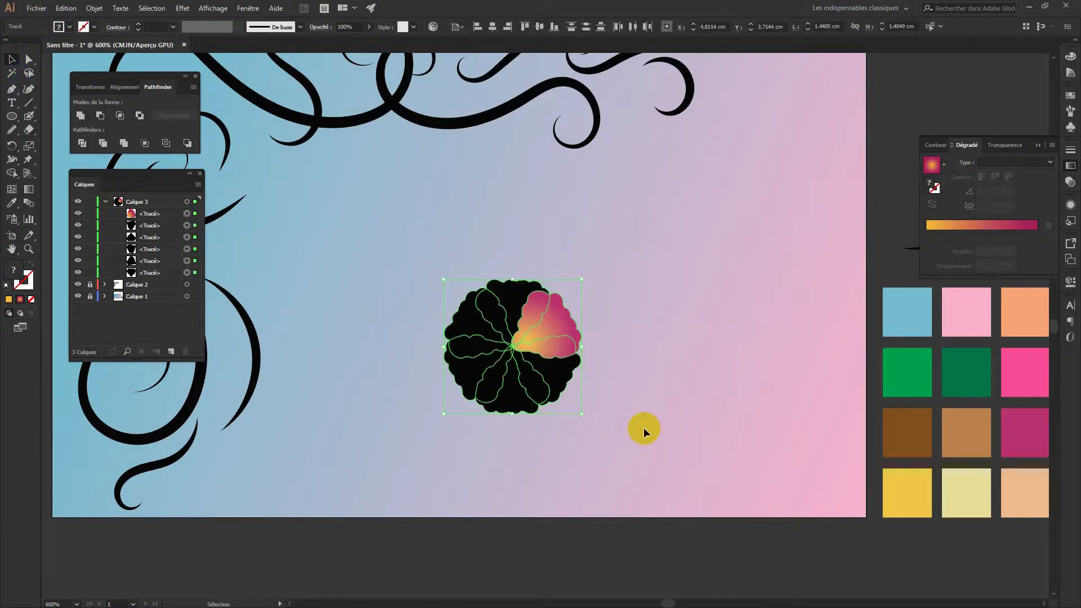
pyautogui.press('i')
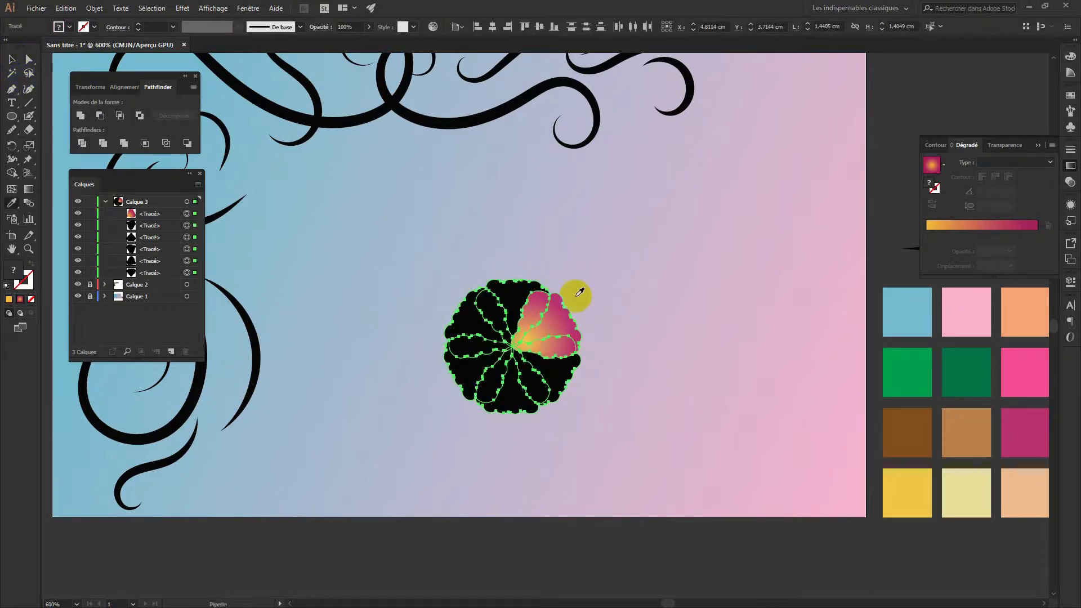
pyautogui.click(537, 313)
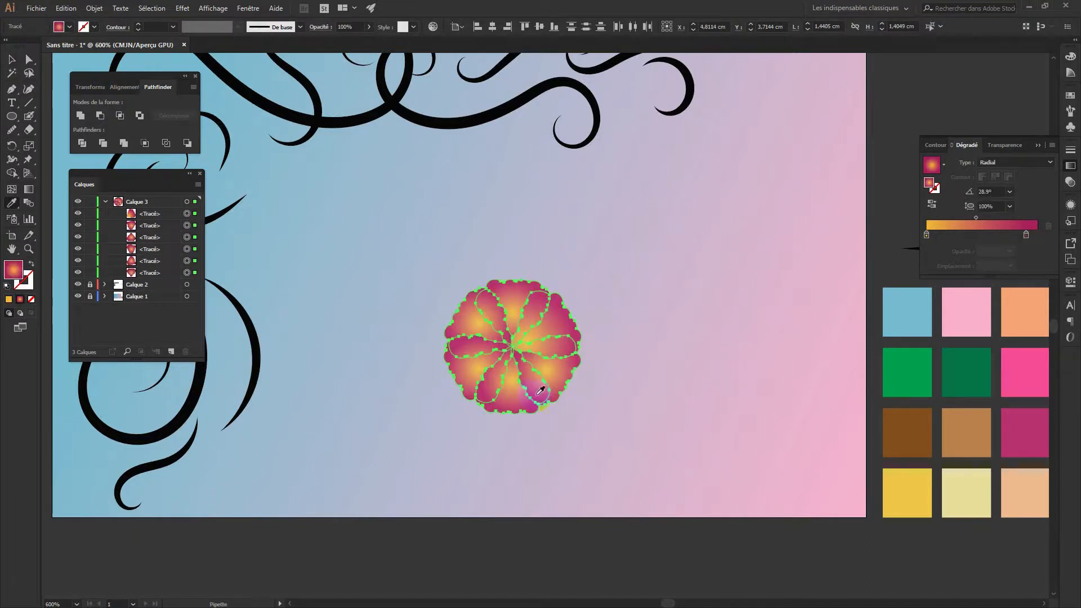
pyautogui.click(11, 59)
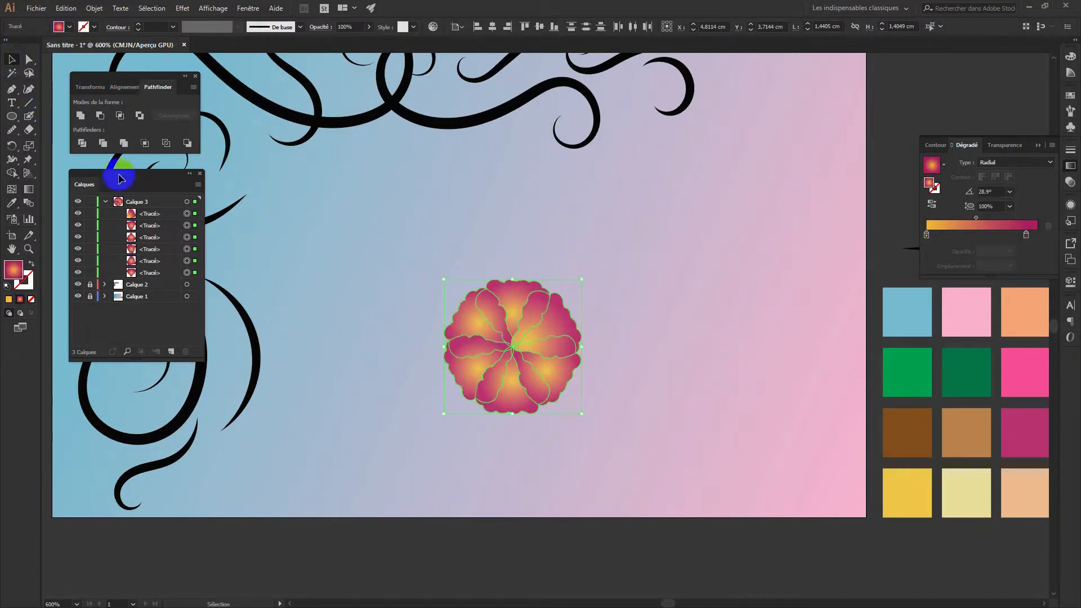
pyautogui.click(414, 253)
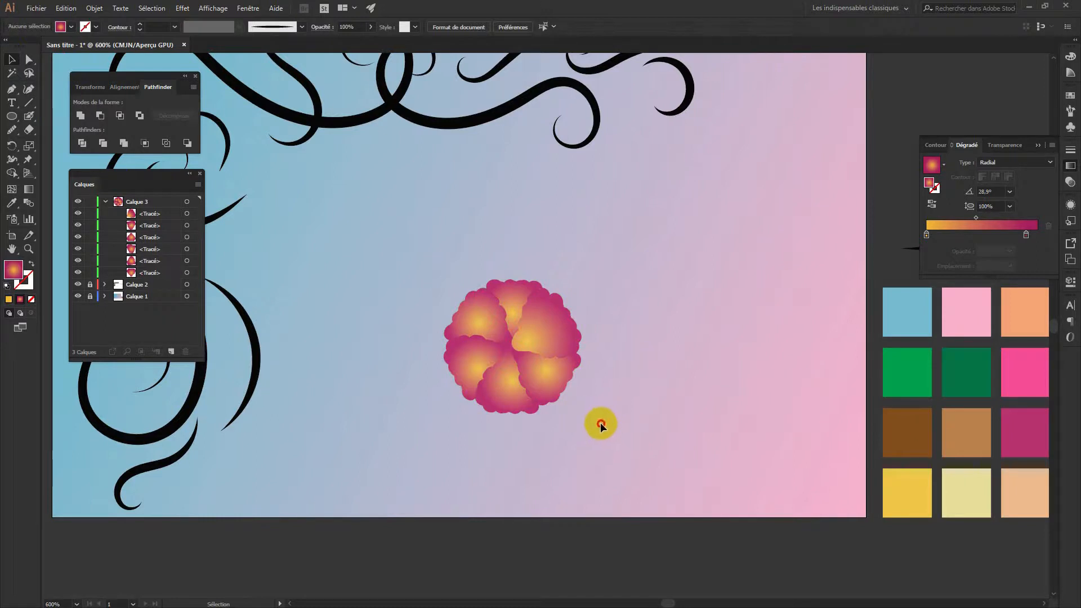
pyautogui.moveTo(600, 423); pyautogui.dragTo(411, 261)
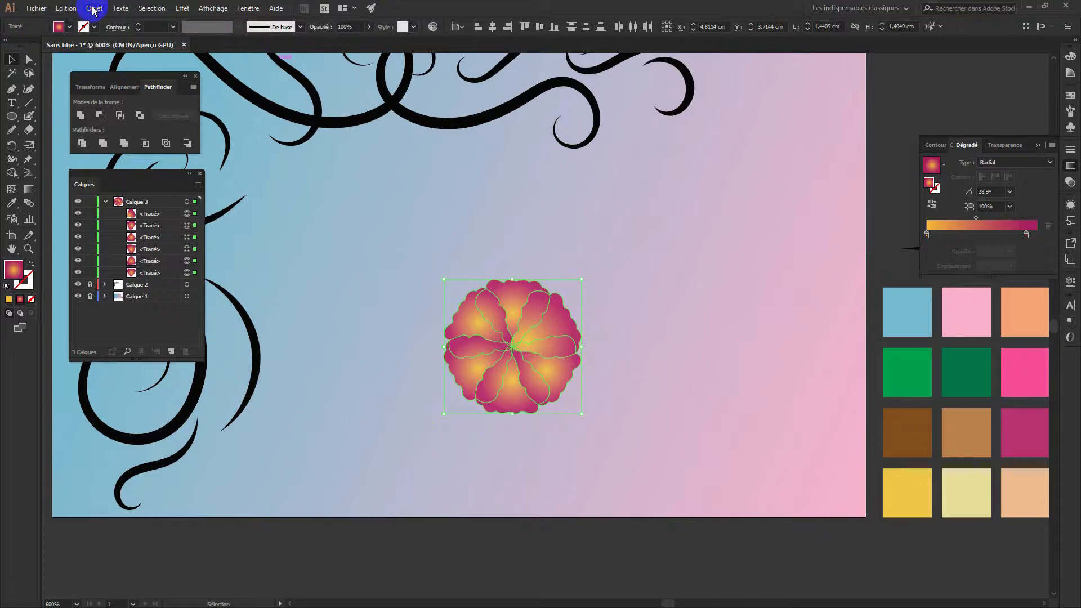
# Group the six petals, duplicate the flower to the upper right and scale the copy down
pyautogui.click(93, 8)
pyautogui.click(115, 51)
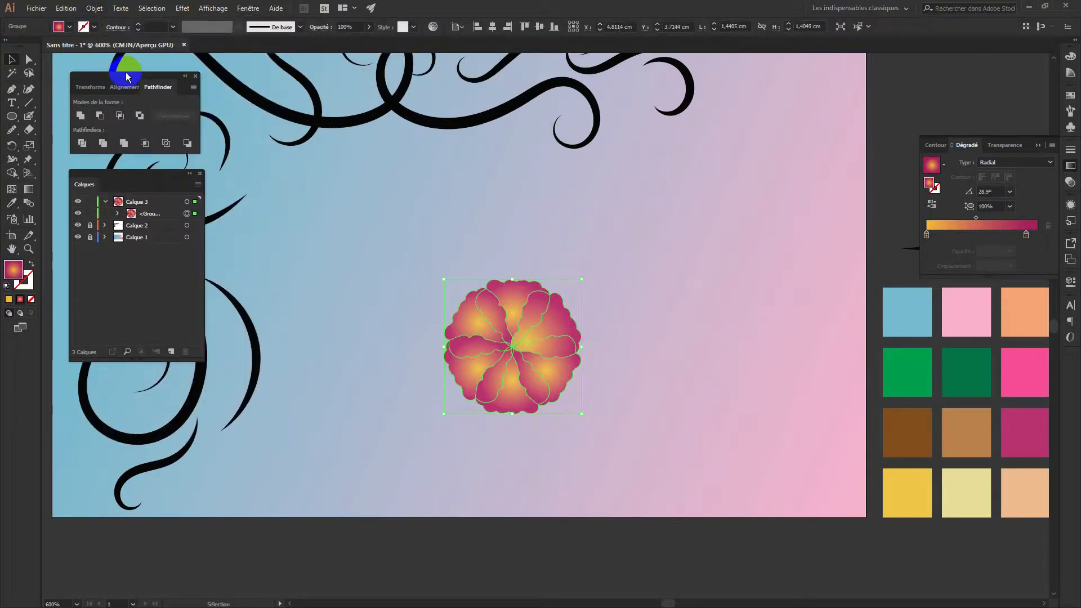
pyautogui.moveTo(554, 325); pyautogui.dragTo(715, 262)
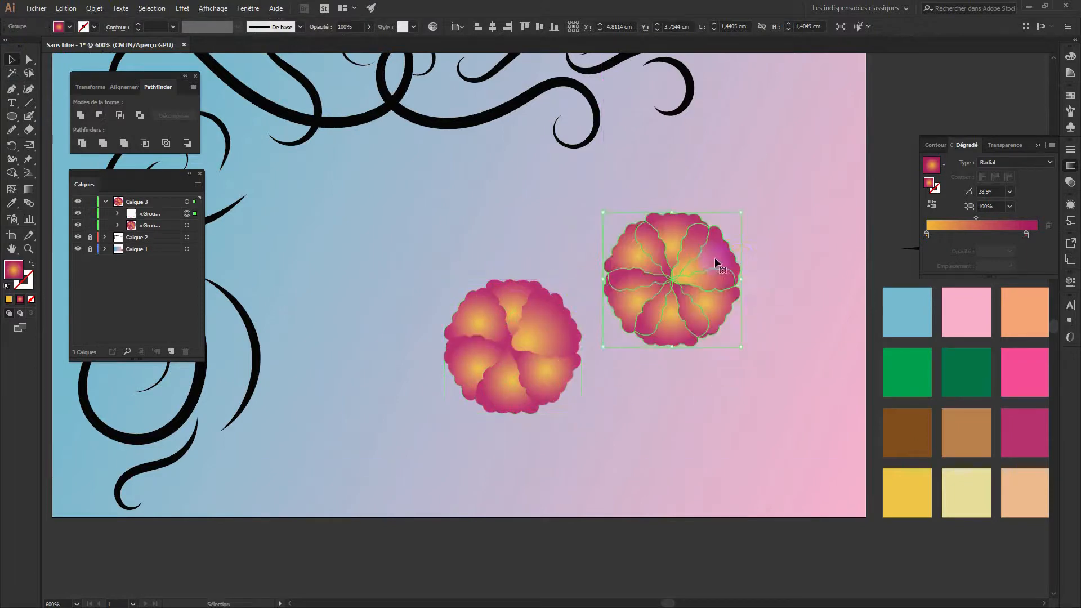
pyautogui.moveTo(741, 212); pyautogui.dragTo(693, 261)
pyautogui.click(698, 326)
pyautogui.click(671, 293)
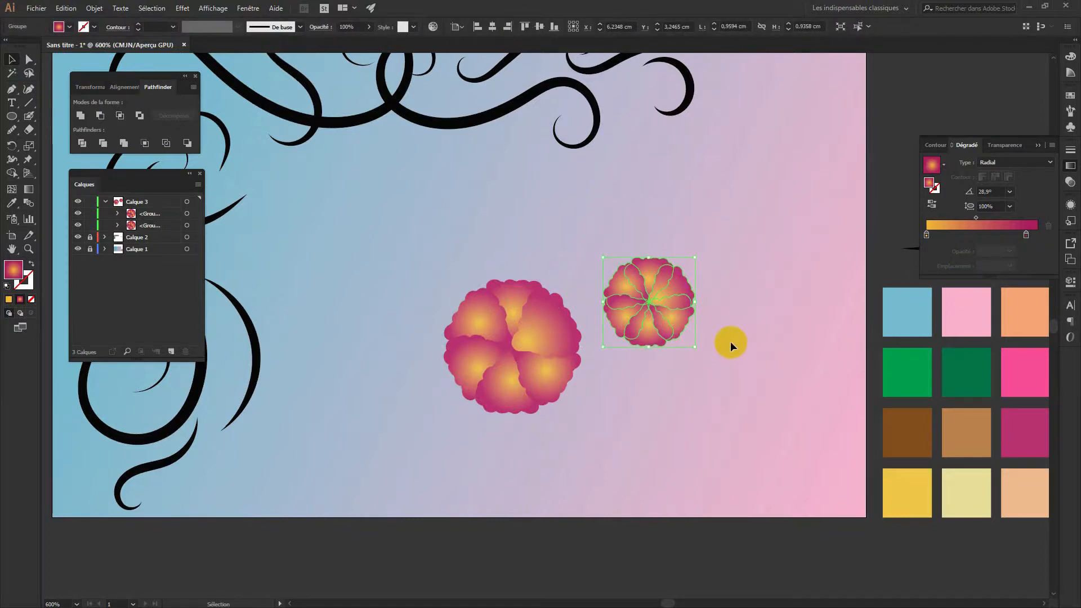
pyautogui.click(731, 345)
pyautogui.click(686, 296)
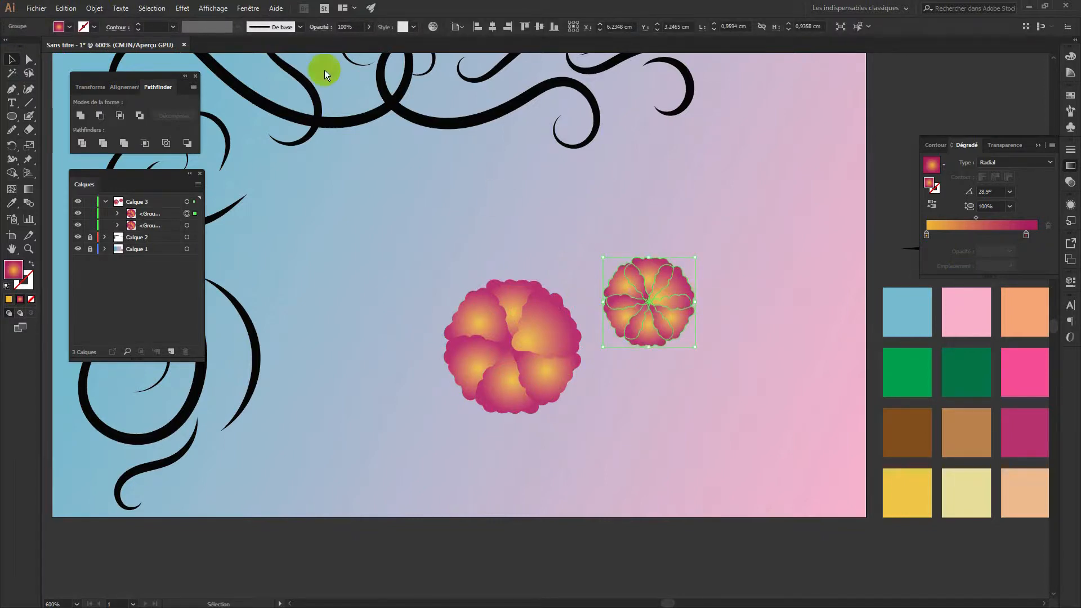
# Ungroup the small flower and select a single petal
pyautogui.click(94, 8)
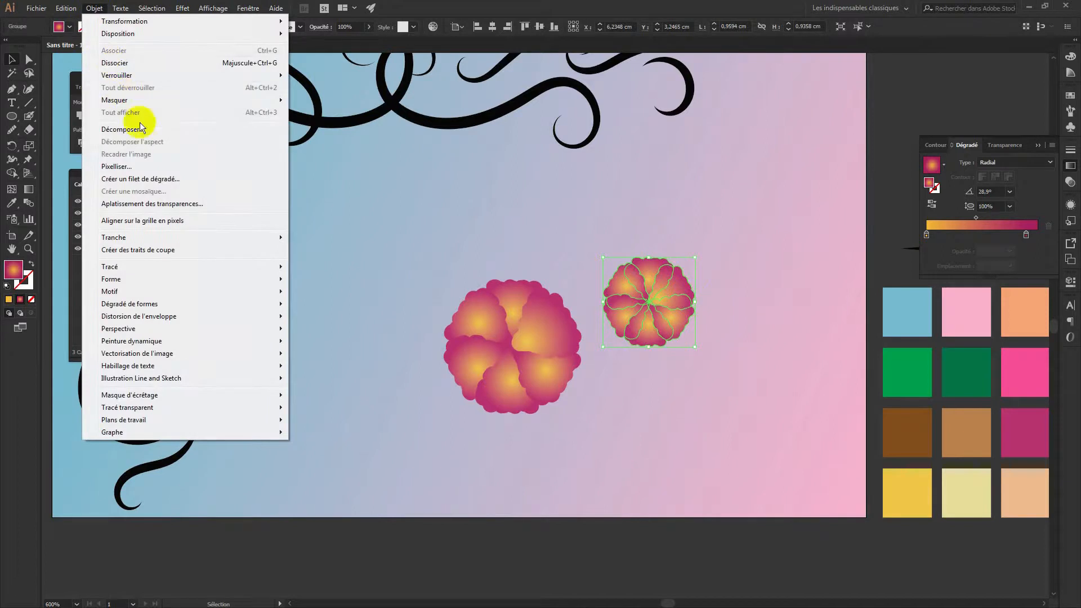
pyautogui.click(128, 63)
pyautogui.click(790, 384)
pyautogui.click(668, 294)
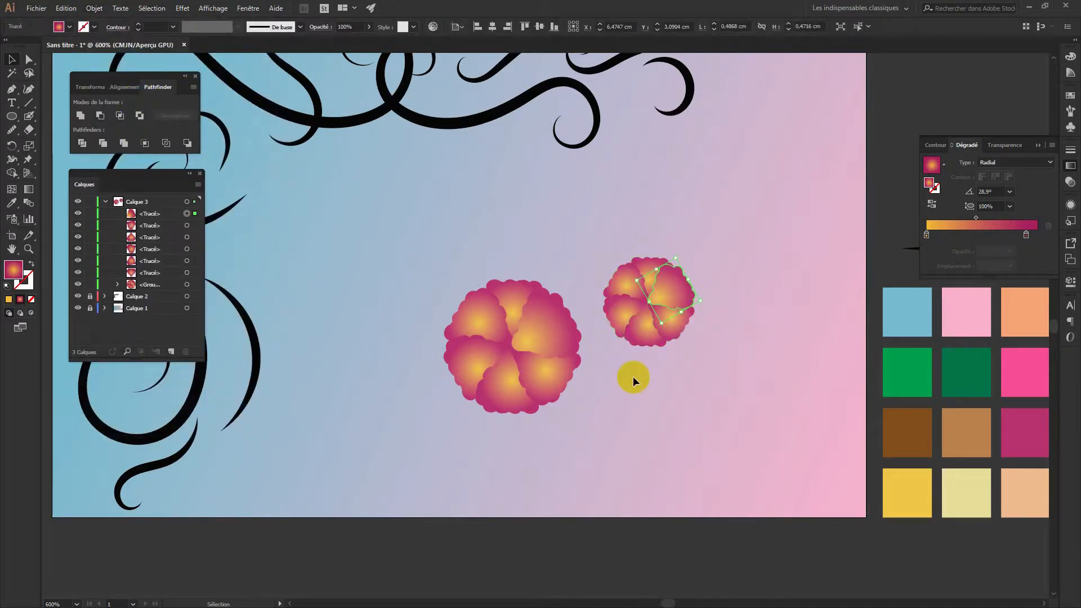
# Give the petal a radial gradient running from pale yellow to light pink
pyautogui.click(31, 191)
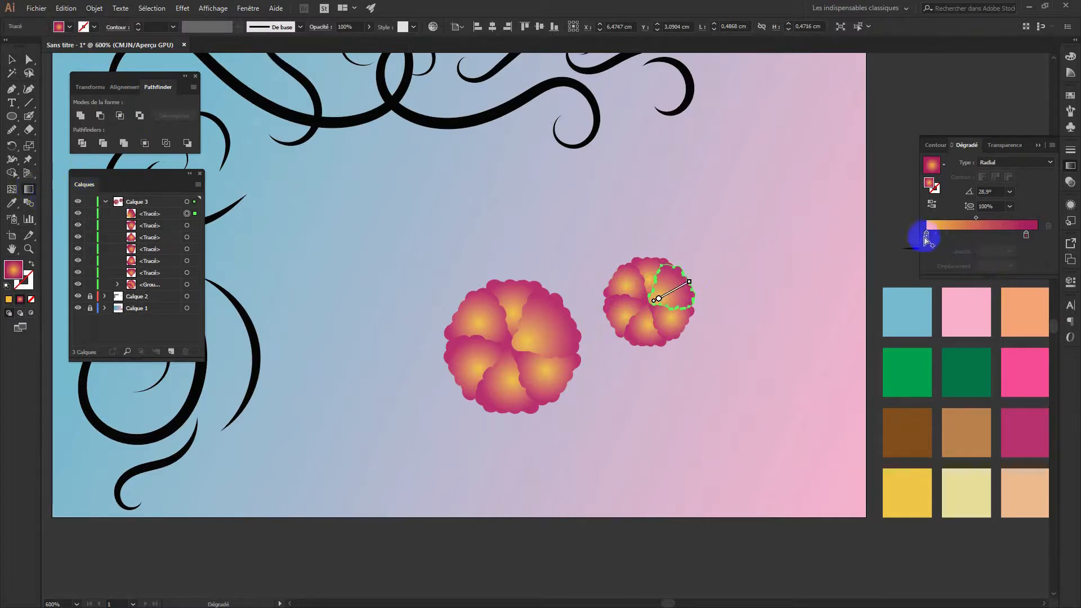
pyautogui.moveTo(1026, 234); pyautogui.dragTo(1037, 235)
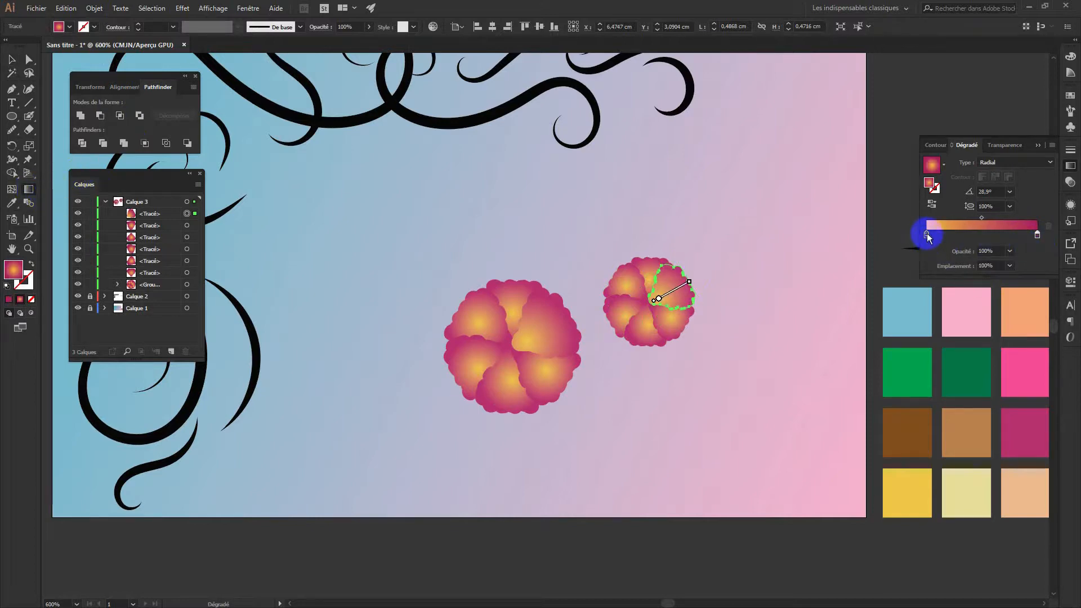
pyautogui.doubleClick(926, 235)
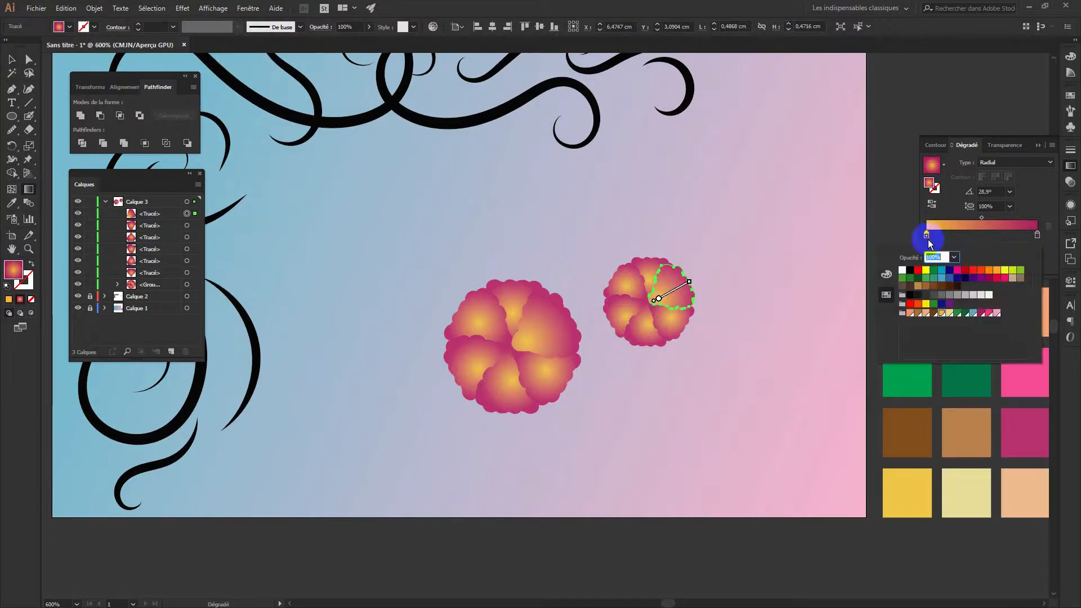
pyautogui.click(950, 313)
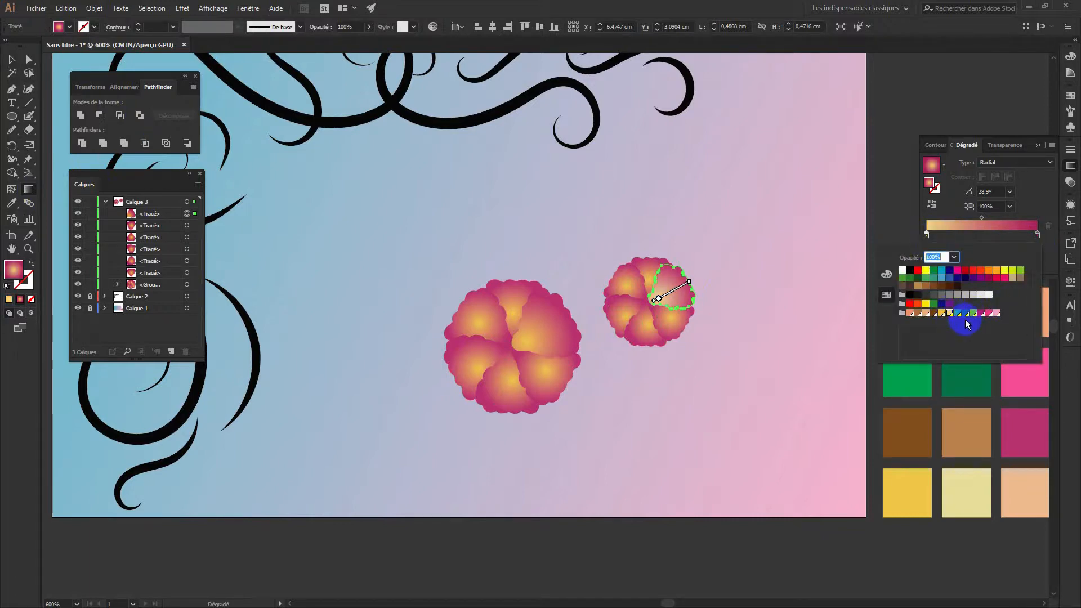
pyautogui.doubleClick(1037, 233)
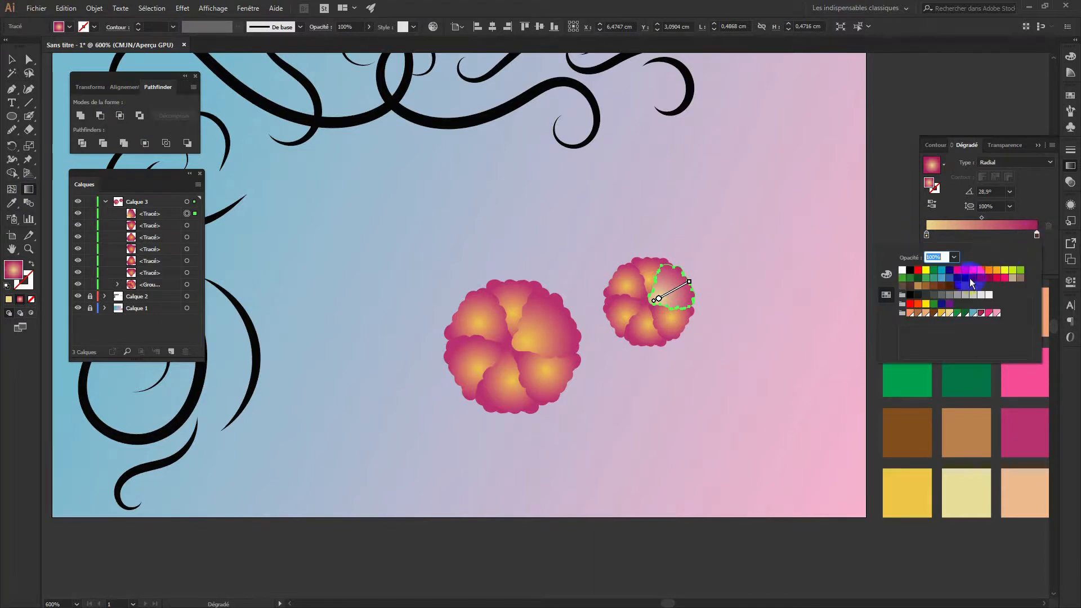
pyautogui.click(993, 314)
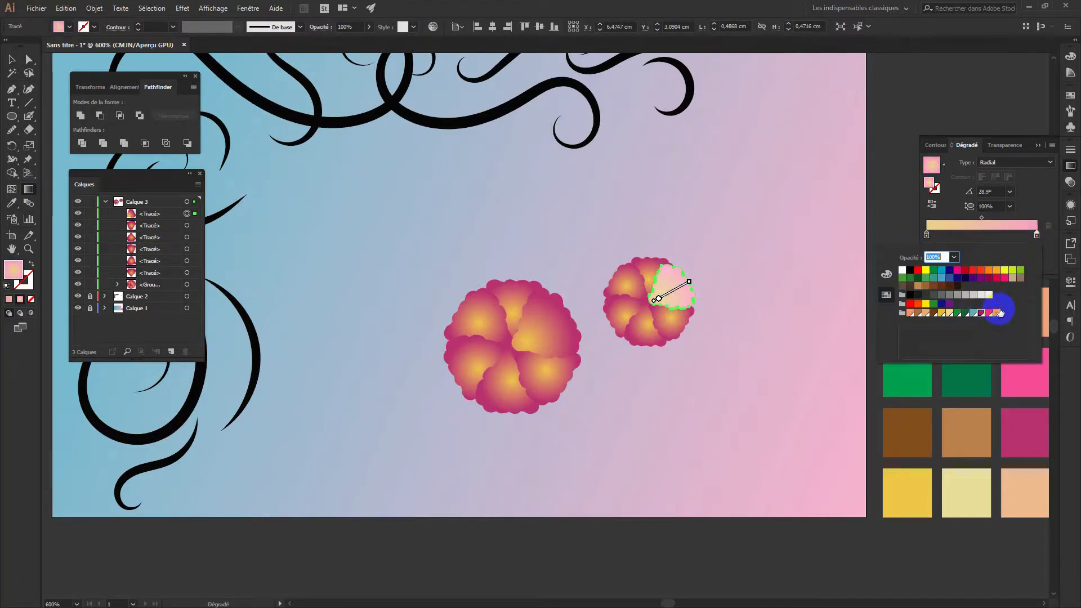
pyautogui.click(676, 293)
# Shift the gradient toward the petal tip, deepen the outer pink, then select all six petals
pyautogui.moveTo(676, 290); pyautogui.dragTo(679, 287)
pyautogui.click(1032, 255)
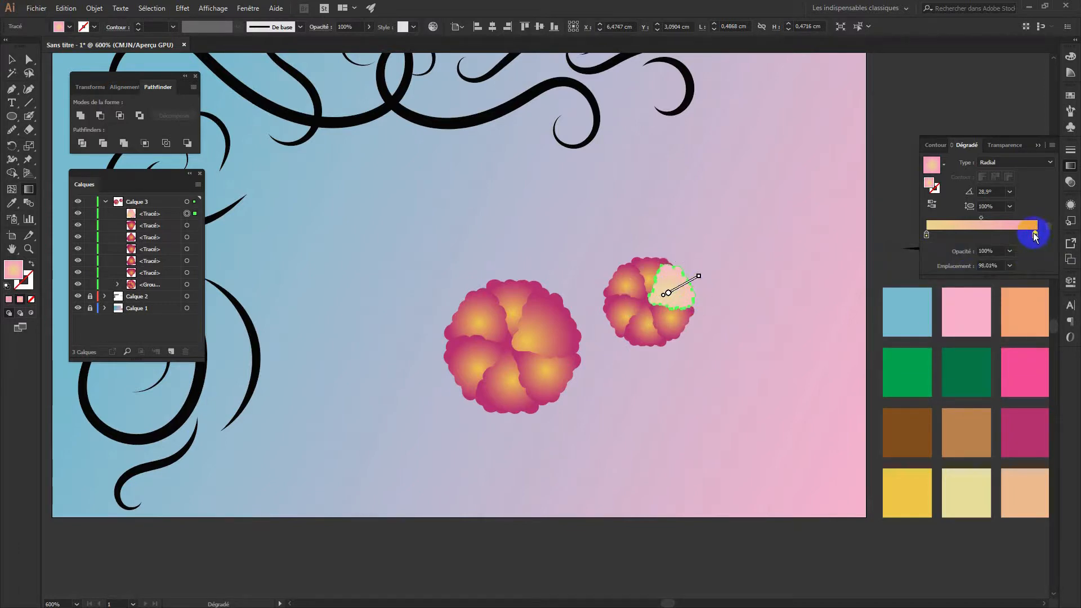
pyautogui.doubleClick(1035, 234)
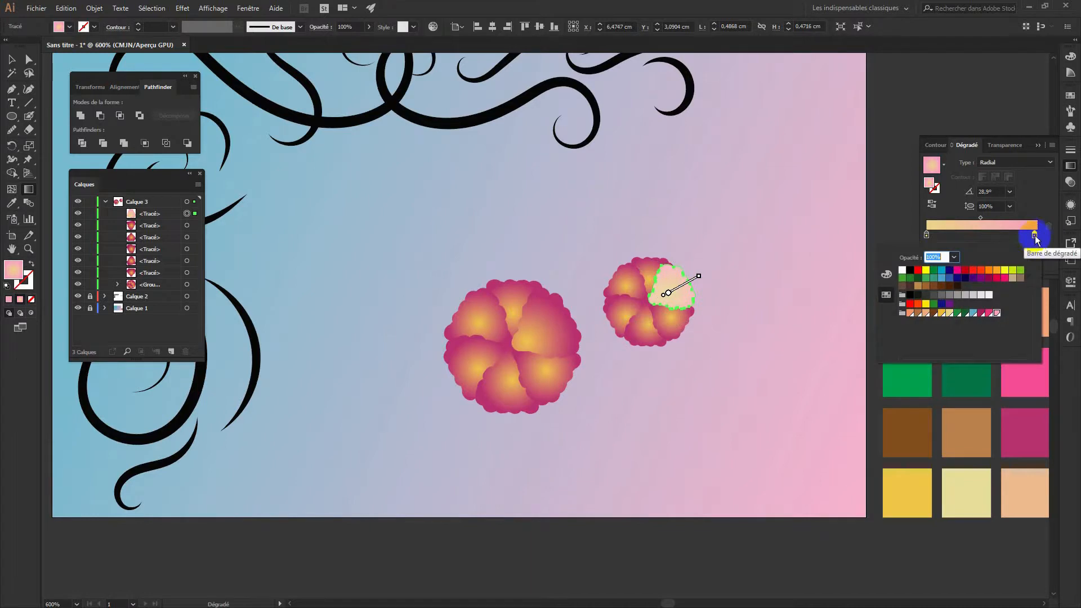
pyautogui.click(991, 313)
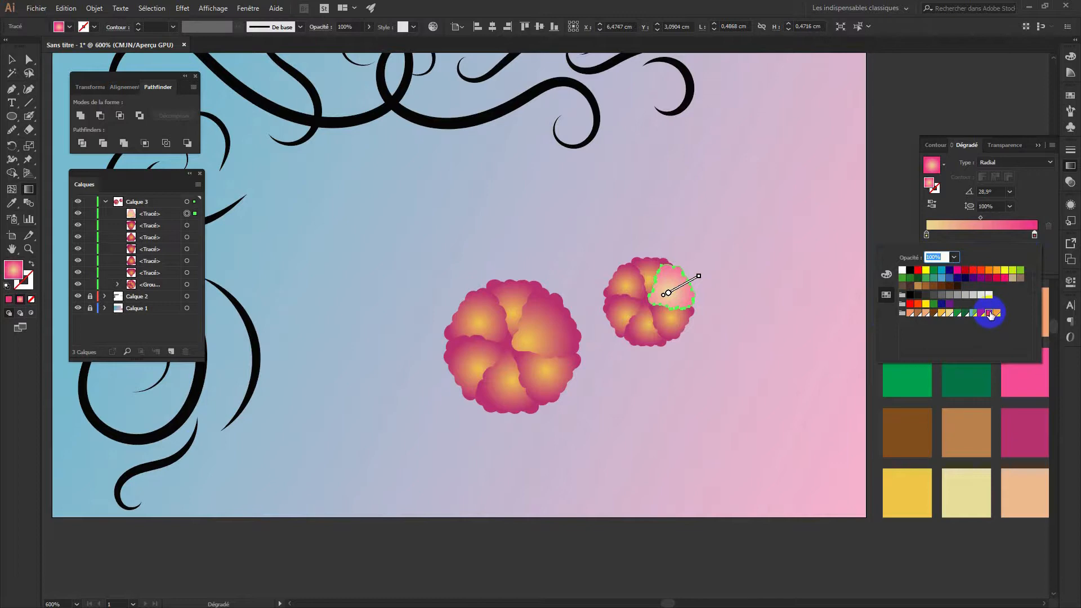
pyautogui.moveTo(991, 313); pyautogui.dragTo(675, 292)
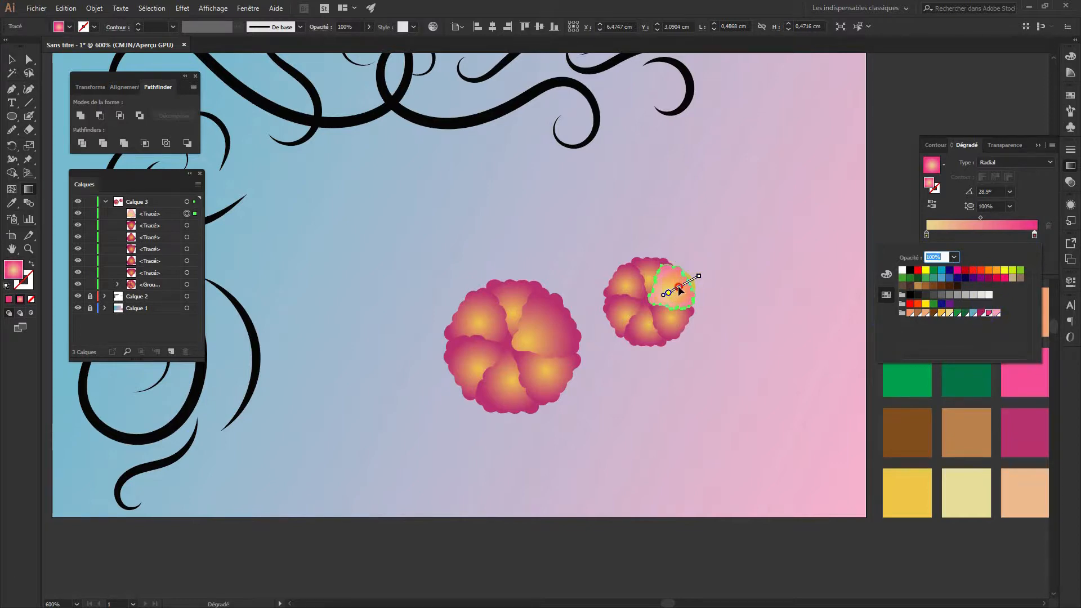
pyautogui.click(670, 290)
pyautogui.moveTo(668, 289); pyautogui.dragTo(697, 280)
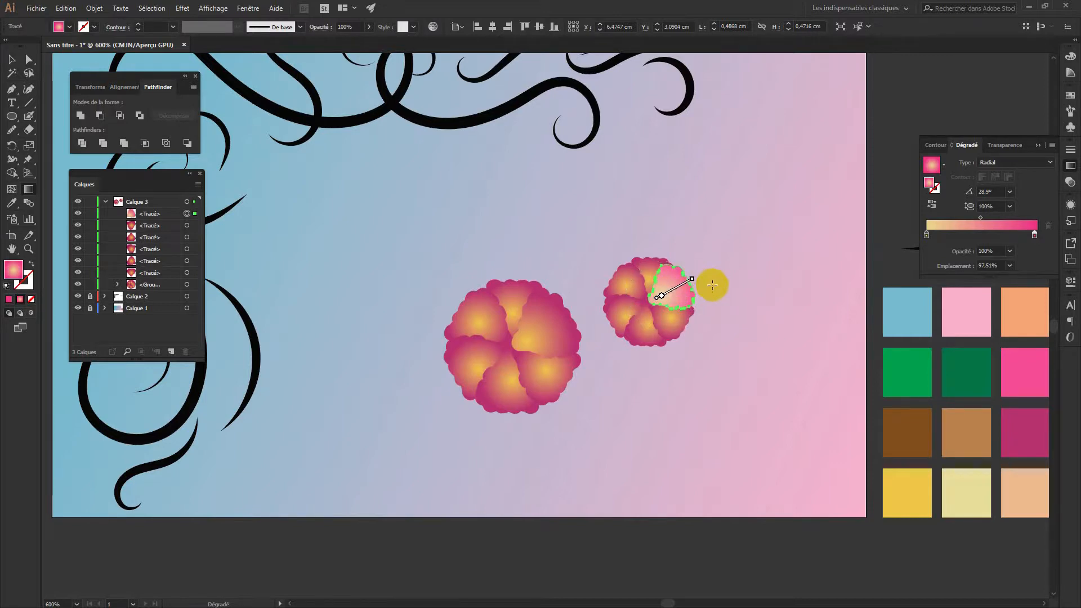
pyautogui.click(11, 59)
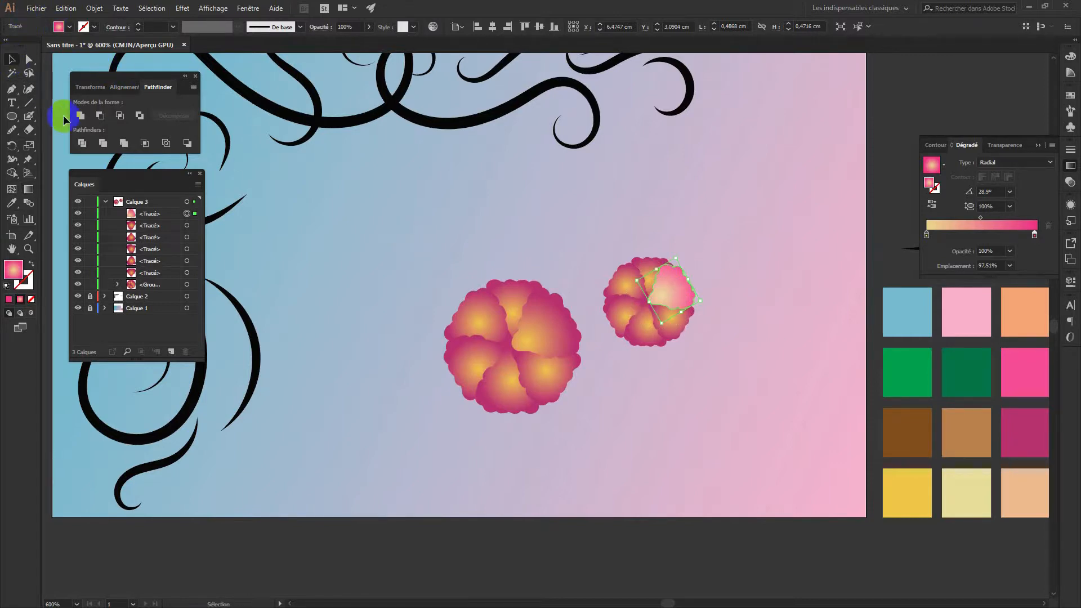
pyautogui.click(418, 290)
pyautogui.moveTo(623, 248); pyautogui.dragTo(734, 374)
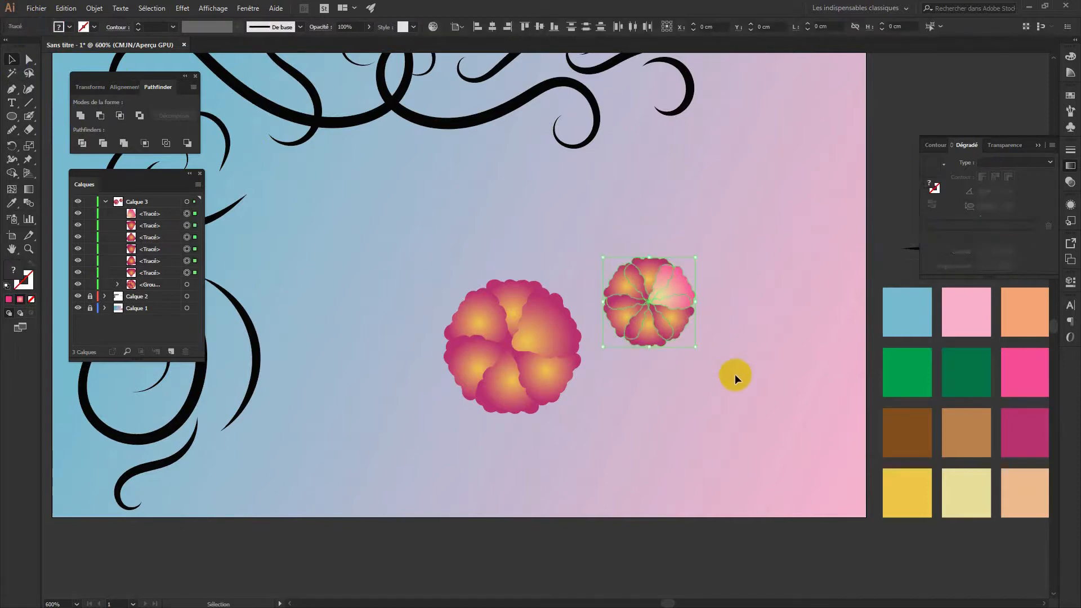
# Copy the recoloured petal's gradient onto all petals with the Eyedropper
pyautogui.press('i')
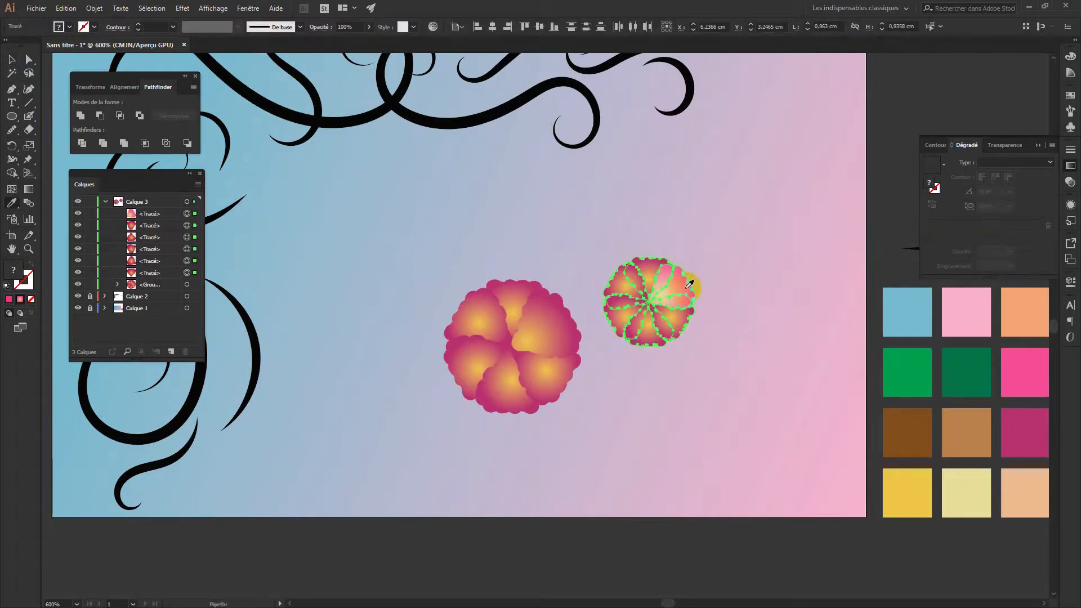
pyautogui.click(691, 283)
pyautogui.click(12, 59)
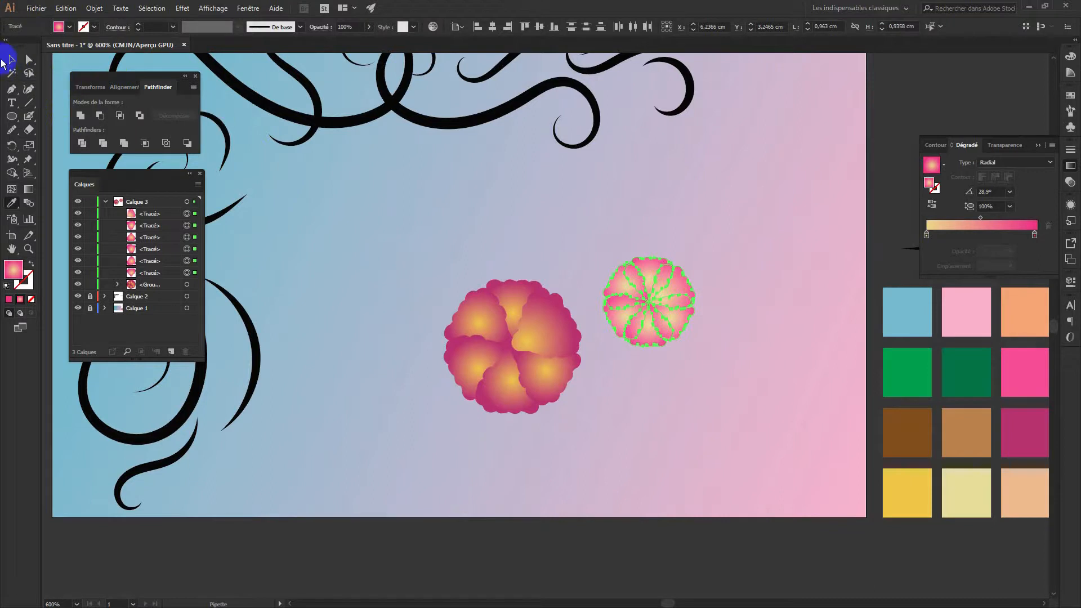
# Move the small flower onto the larger flower's centre and select the stacked bloom
pyautogui.click(736, 383)
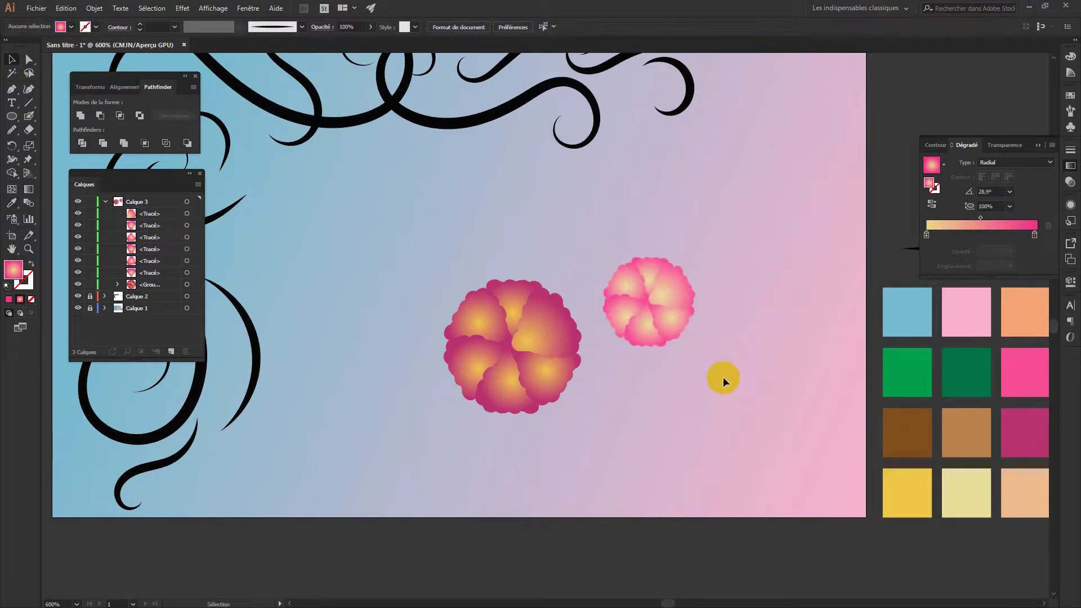
pyautogui.moveTo(726, 363); pyautogui.dragTo(627, 244)
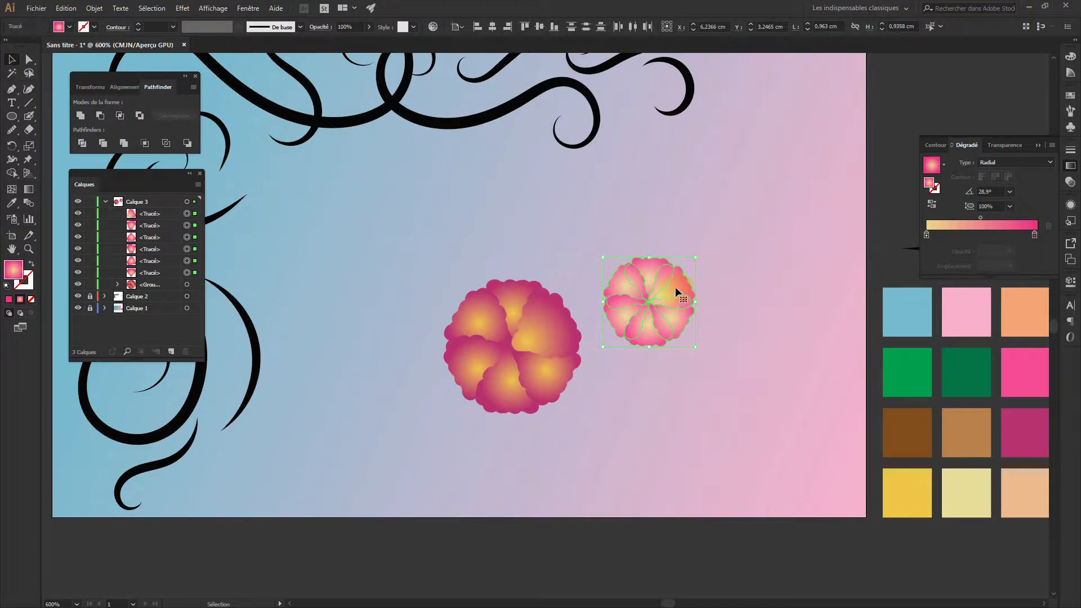
pyautogui.moveTo(674, 286); pyautogui.dragTo(538, 330)
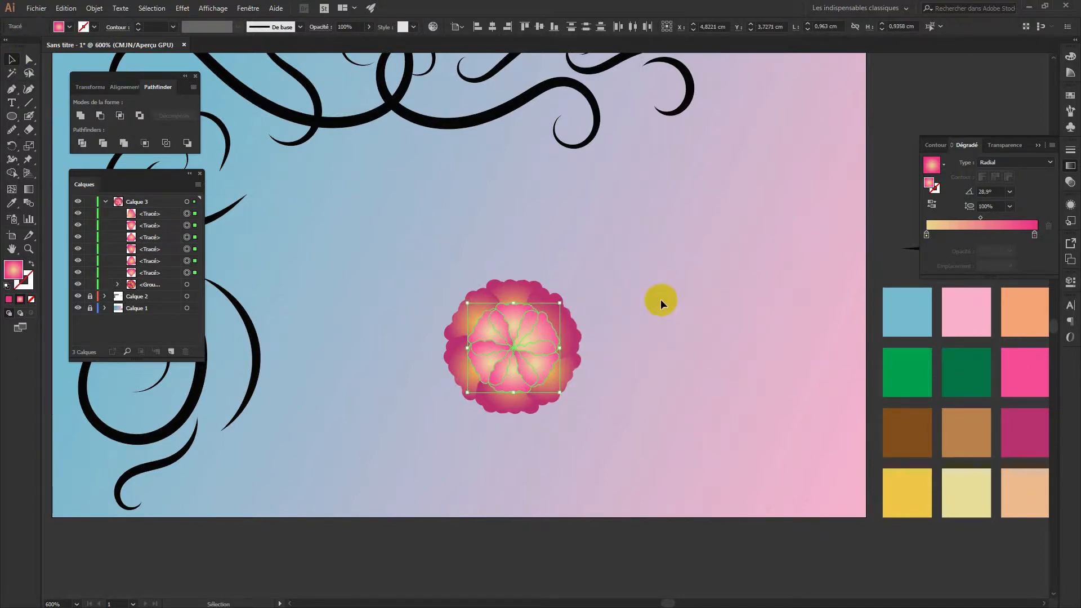
pyautogui.click(651, 308)
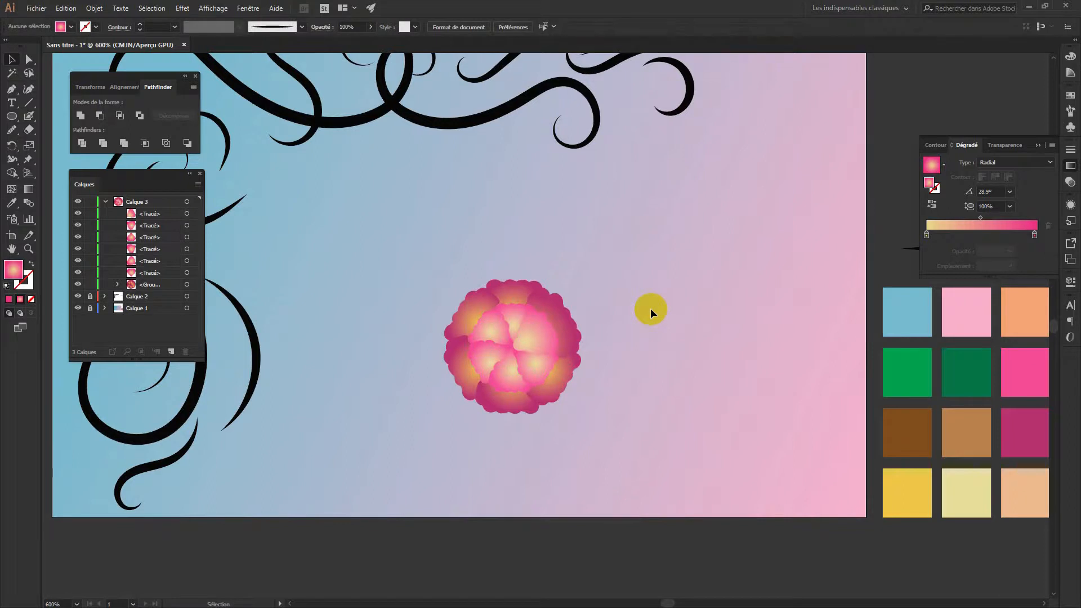
pyautogui.moveTo(640, 428); pyautogui.dragTo(416, 367)
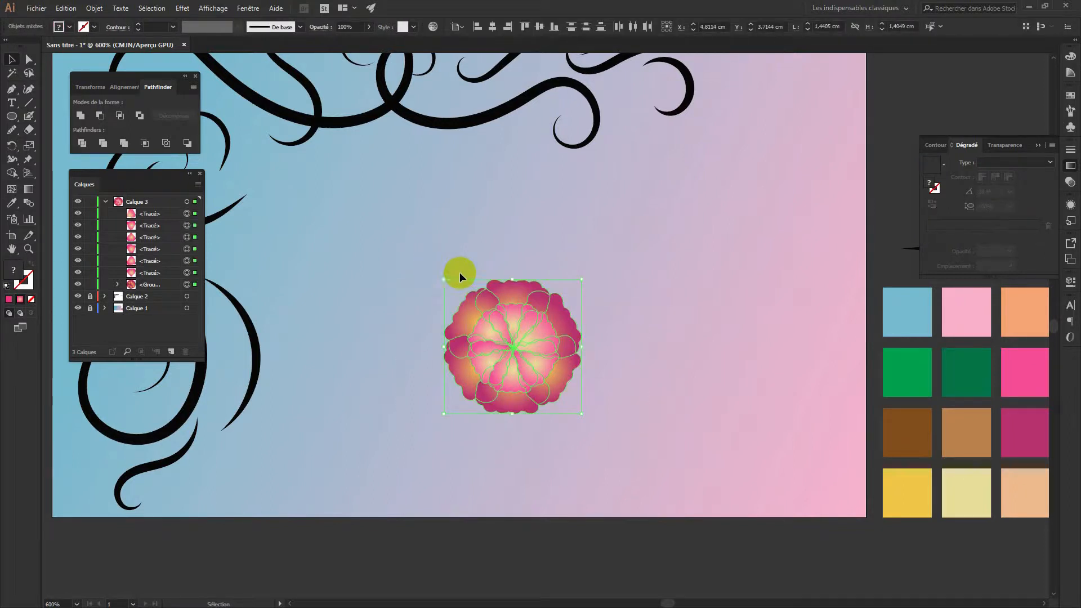
# Set the flower's outline colour to light lilac (E1A5F9)
pyautogui.click(32, 288)
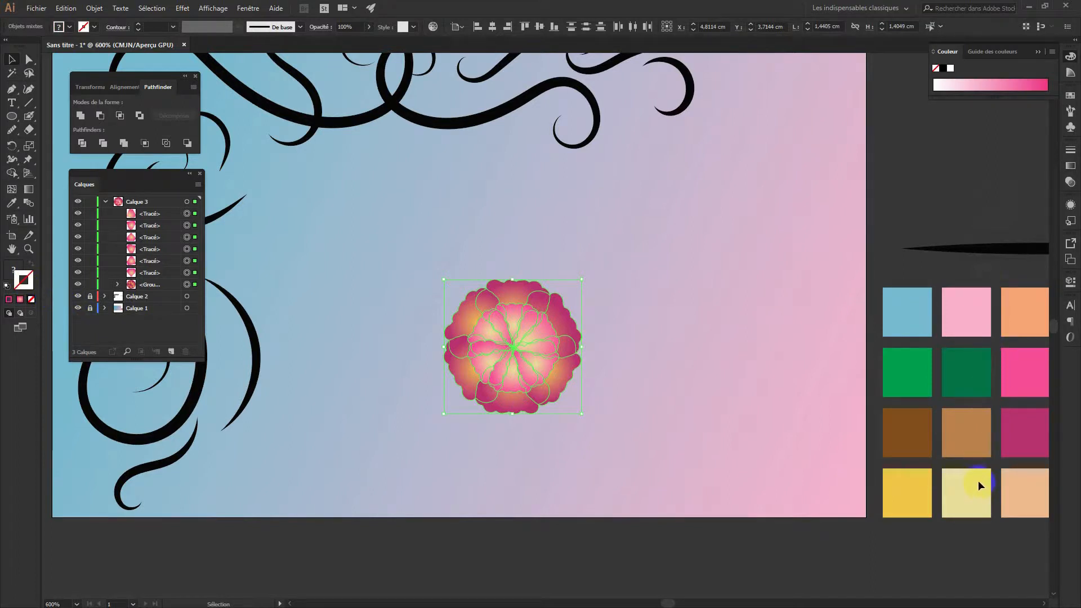
pyautogui.click(1070, 150)
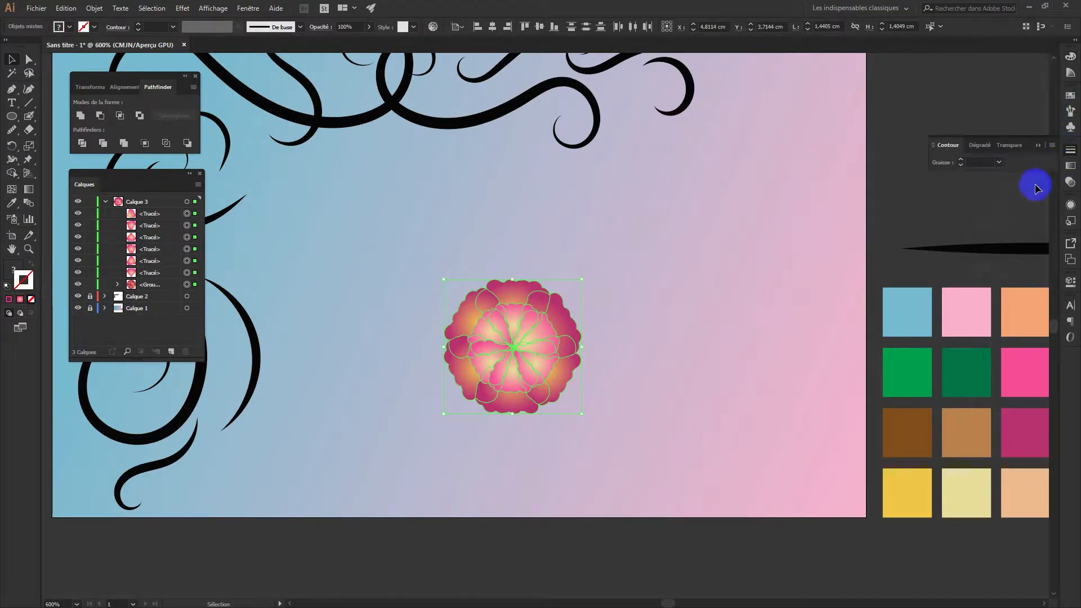
pyautogui.doubleClick(25, 278)
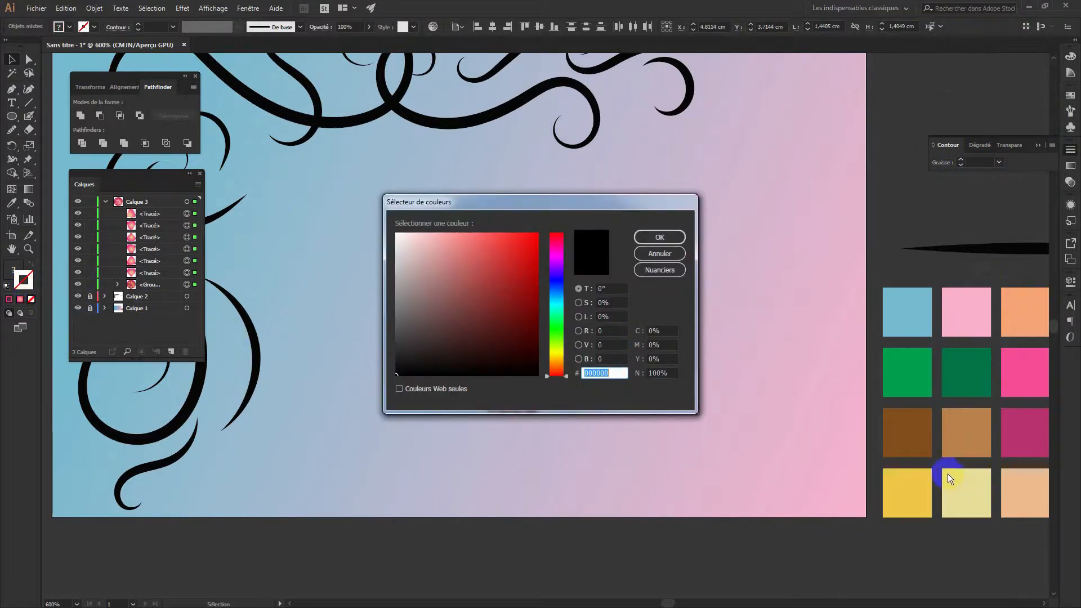
pyautogui.click(659, 254)
pyautogui.doubleClick(24, 279)
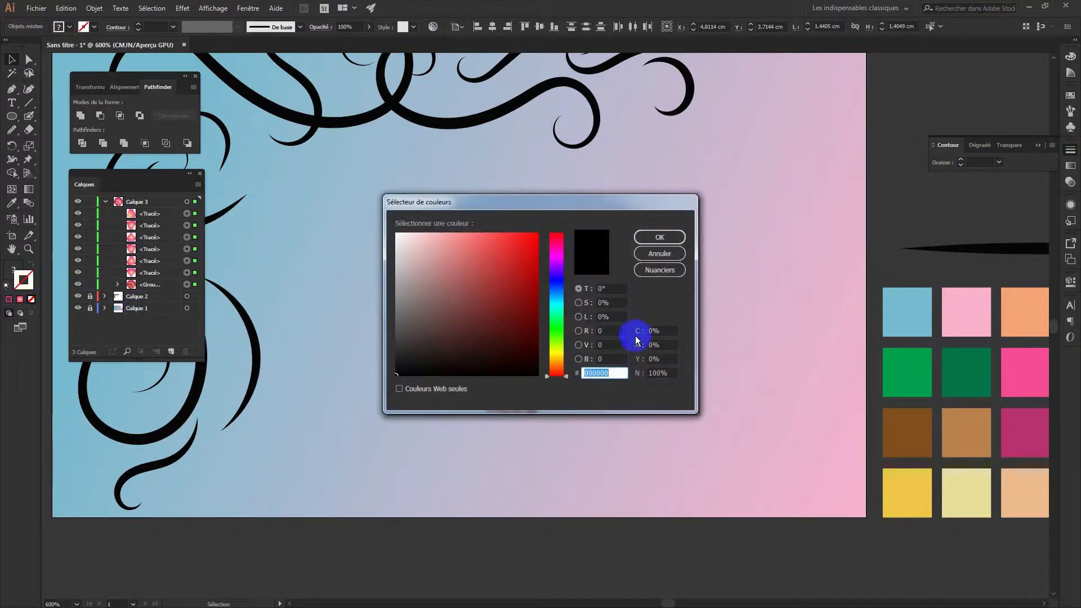
pyautogui.click(556, 349)
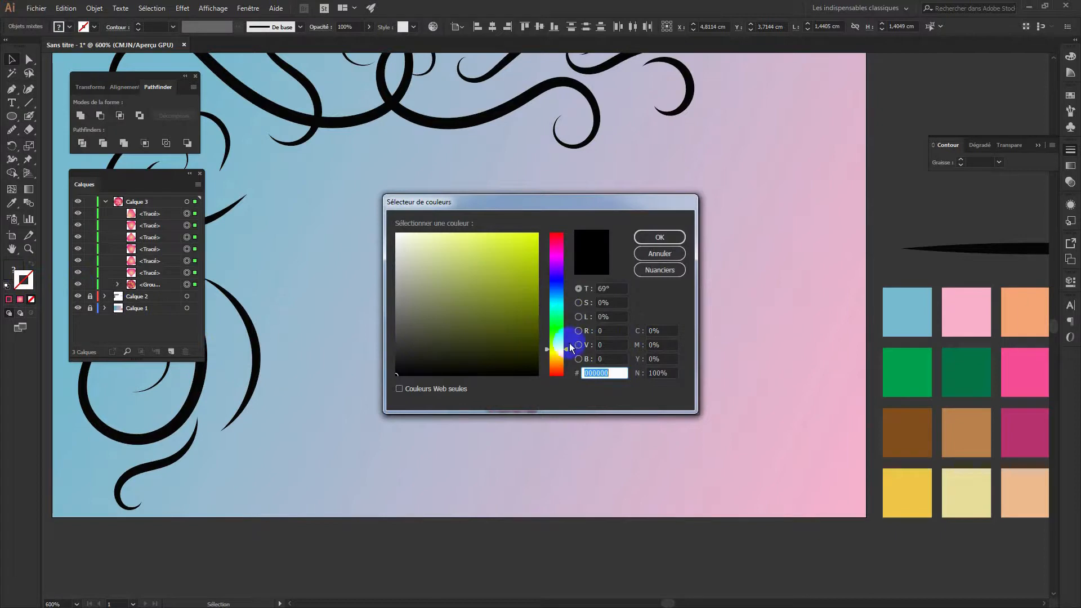
pyautogui.moveTo(569, 345); pyautogui.dragTo(551, 357)
pyautogui.click(557, 265)
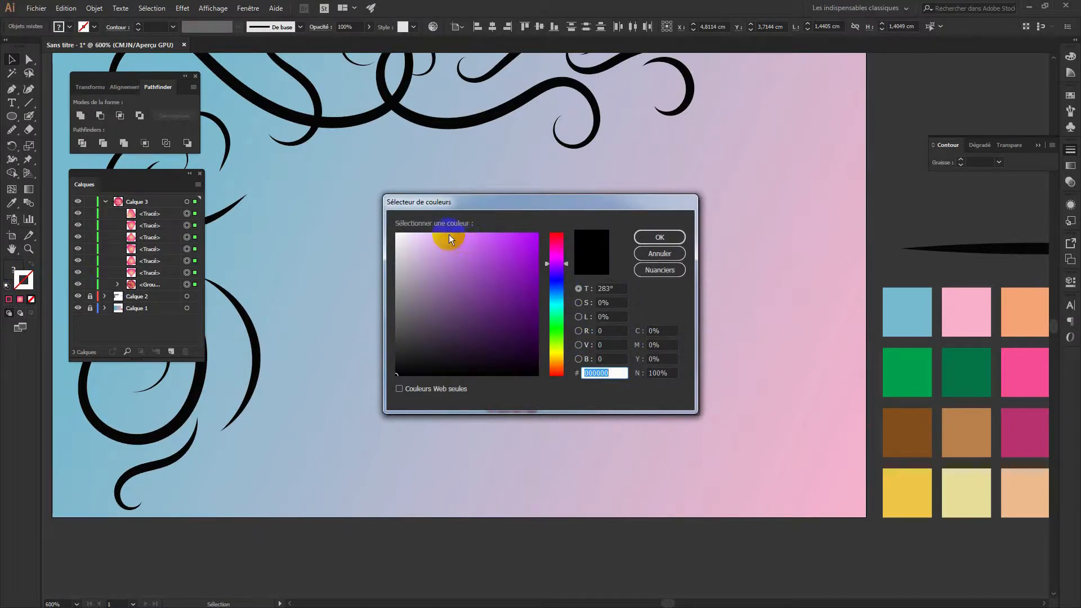
pyautogui.moveTo(450, 233); pyautogui.dragTo(444, 236)
pyautogui.click(659, 237)
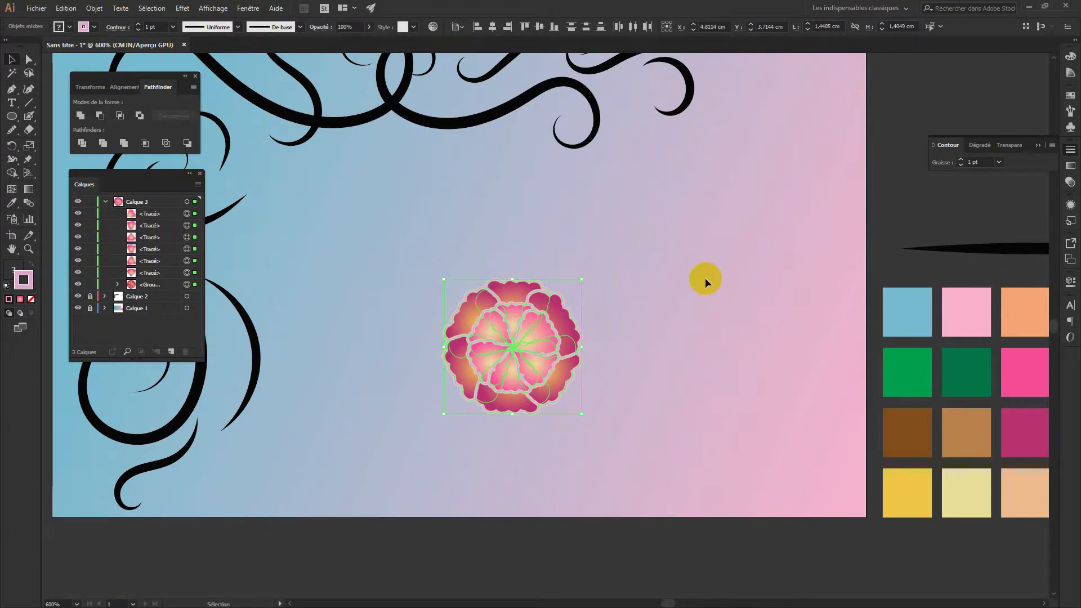
# Thin the petal outlines from 0.5 pt down to 0.25 pt
pyautogui.click(138, 30)
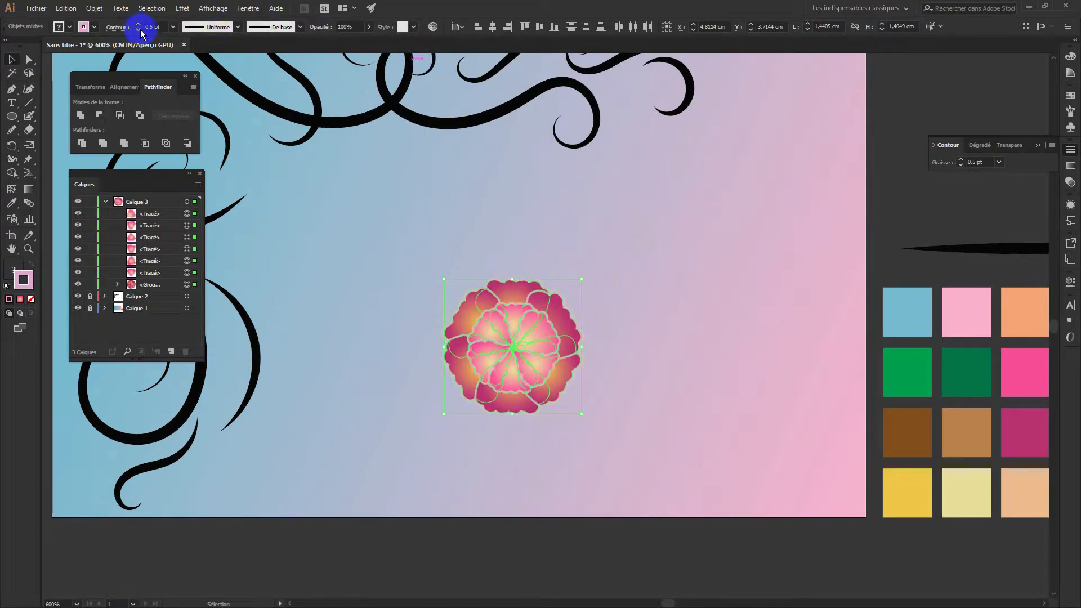
pyautogui.click(693, 304)
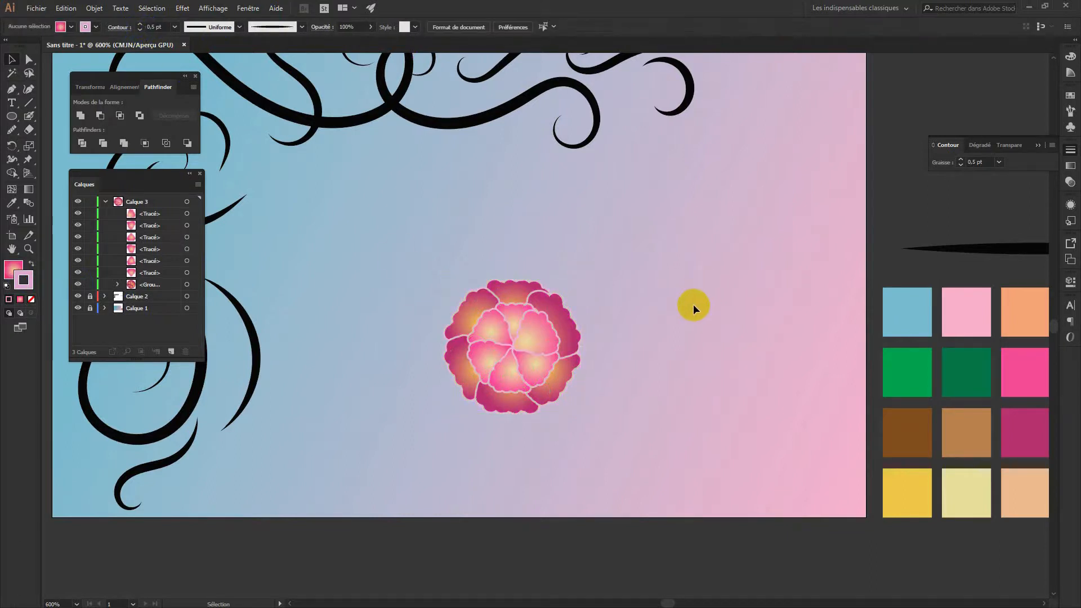
pyautogui.moveTo(506, 434); pyautogui.dragTo(269, 164)
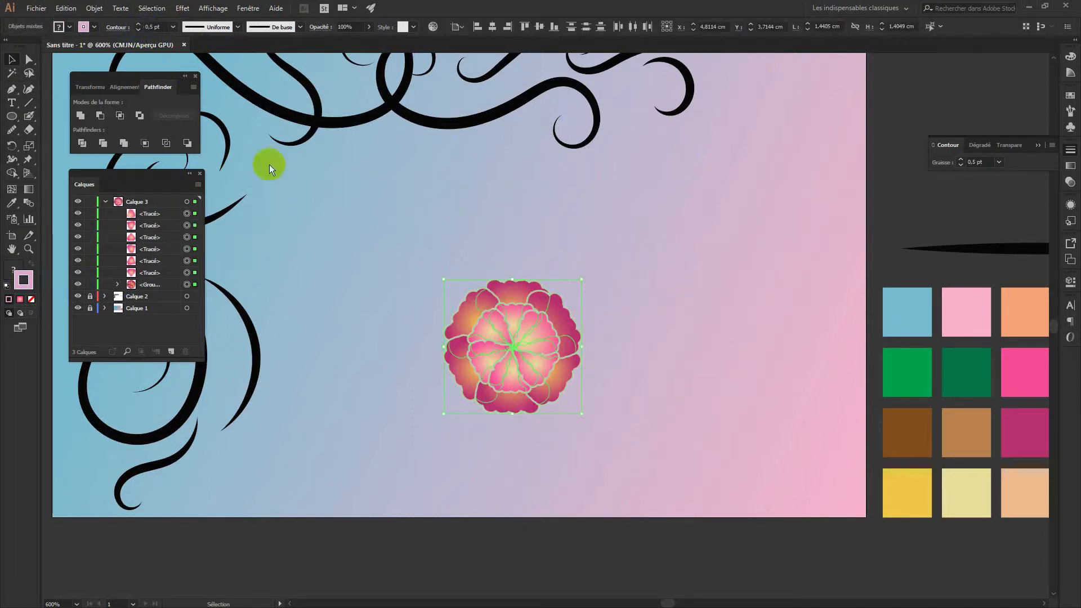
pyautogui.click(138, 29)
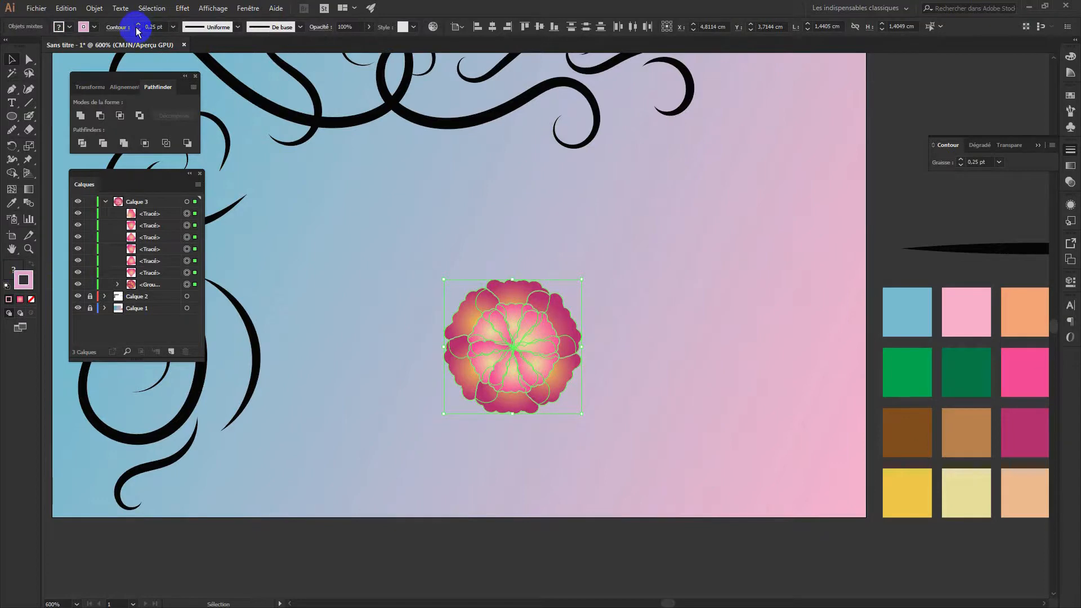
pyautogui.click(693, 352)
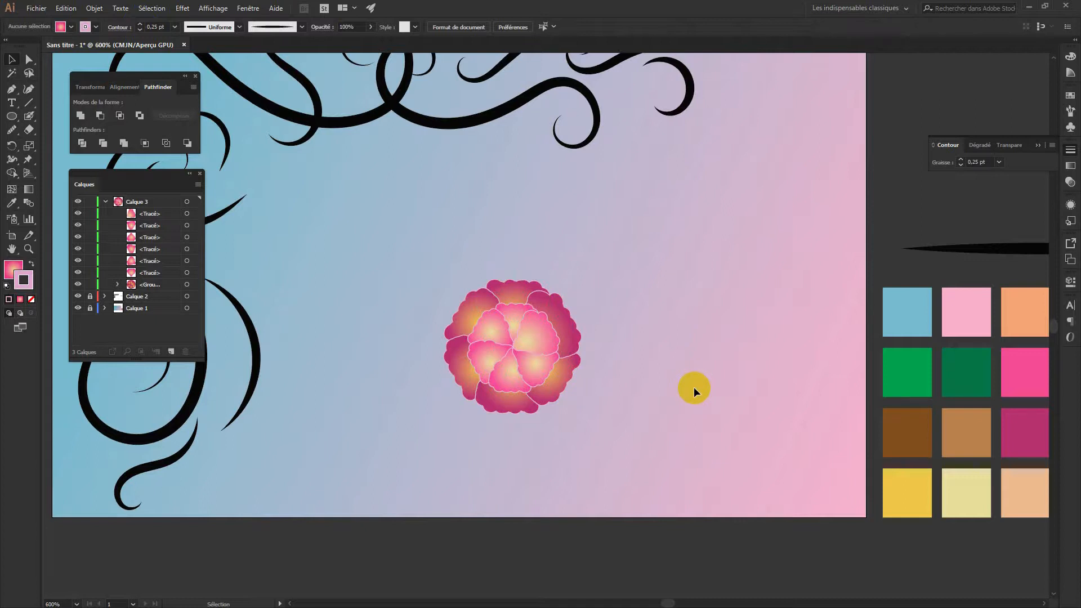
pyautogui.click(29, 127)
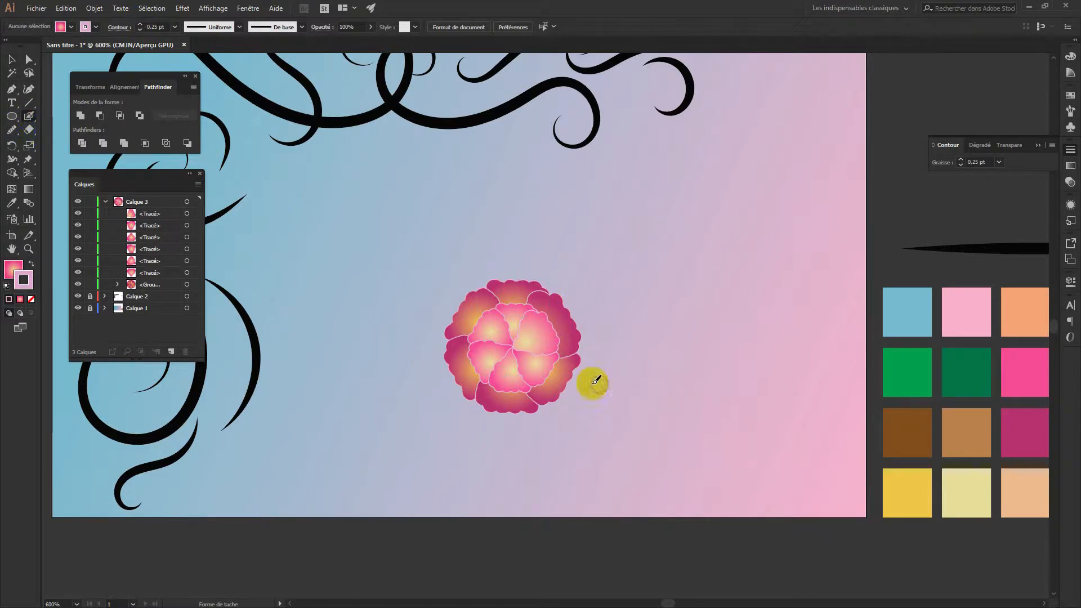
# Paint a round blob at the flower's centre and give it the petals' pink gradient and outline
pyautogui.moveTo(515, 344); pyautogui.dragTo(520, 346)
pyautogui.moveTo(627, 367)
pyautogui.mouseDown()
pyautogui.moveTo(620, 372)
pyautogui.moveTo(629, 370)
pyautogui.mouseUp()
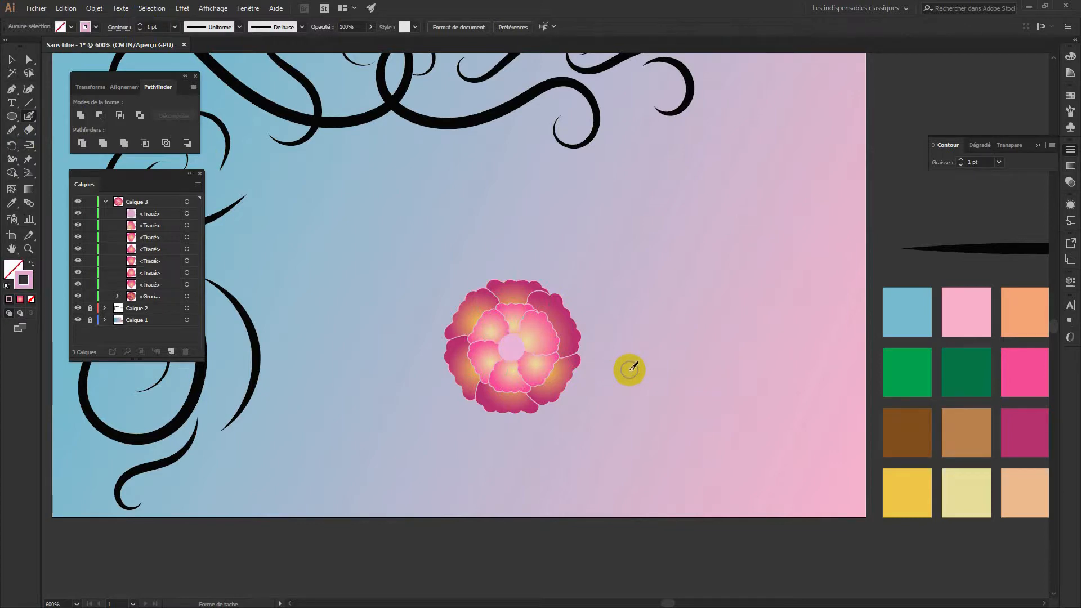
pyautogui.press('i')
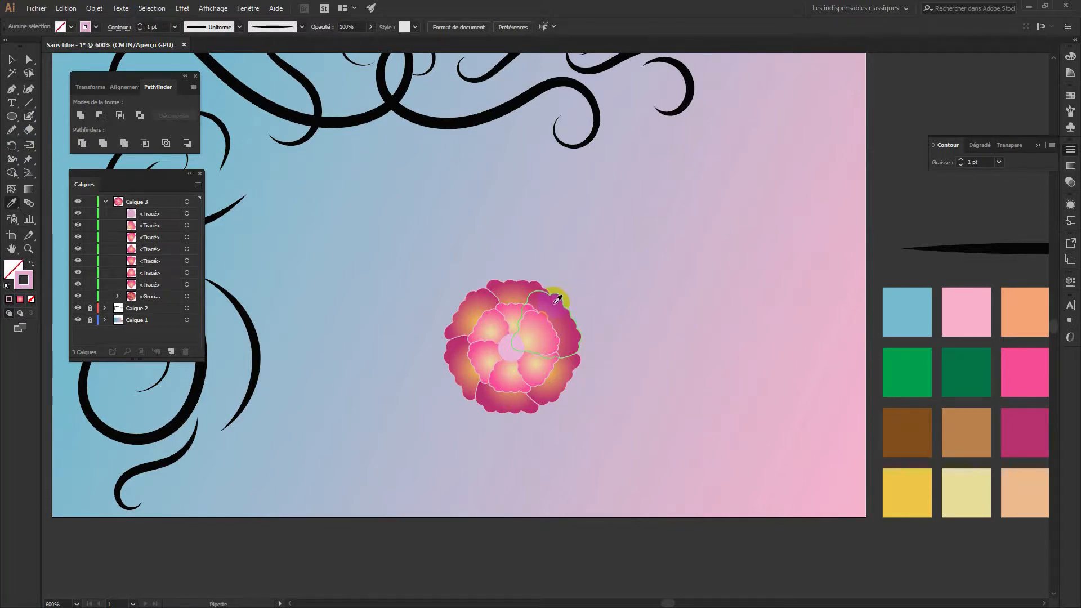
pyautogui.click(557, 297)
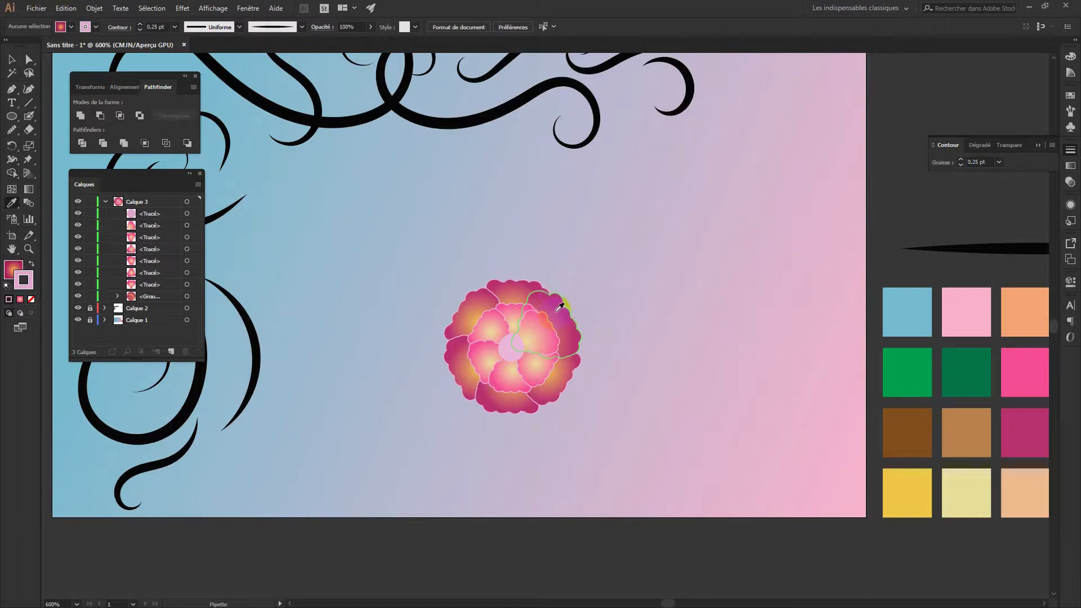
pyautogui.click(12, 59)
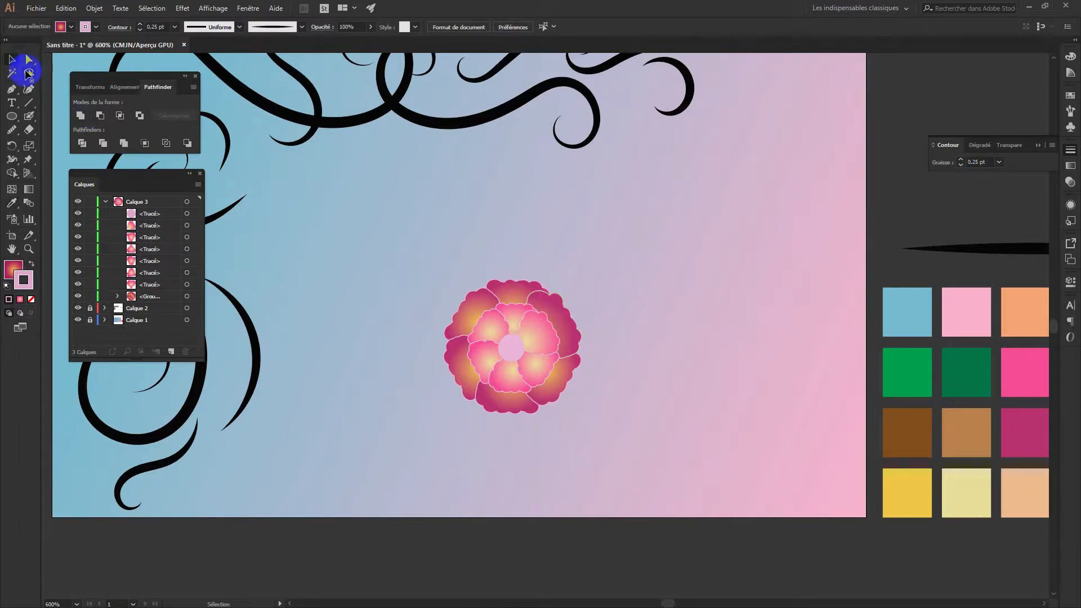
pyautogui.click(513, 355)
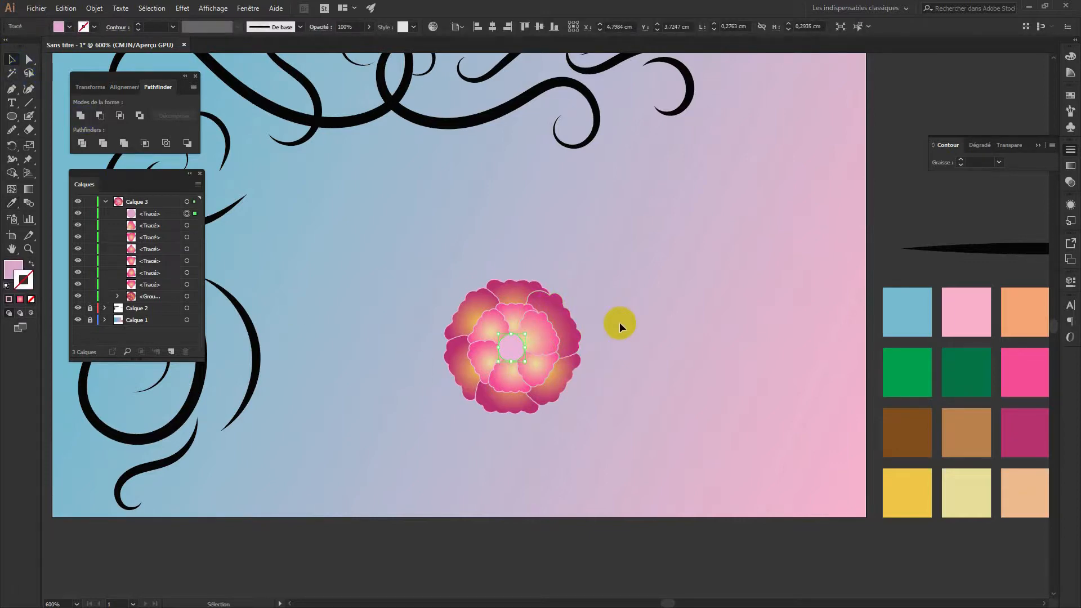
pyautogui.press('i')
pyautogui.click(553, 297)
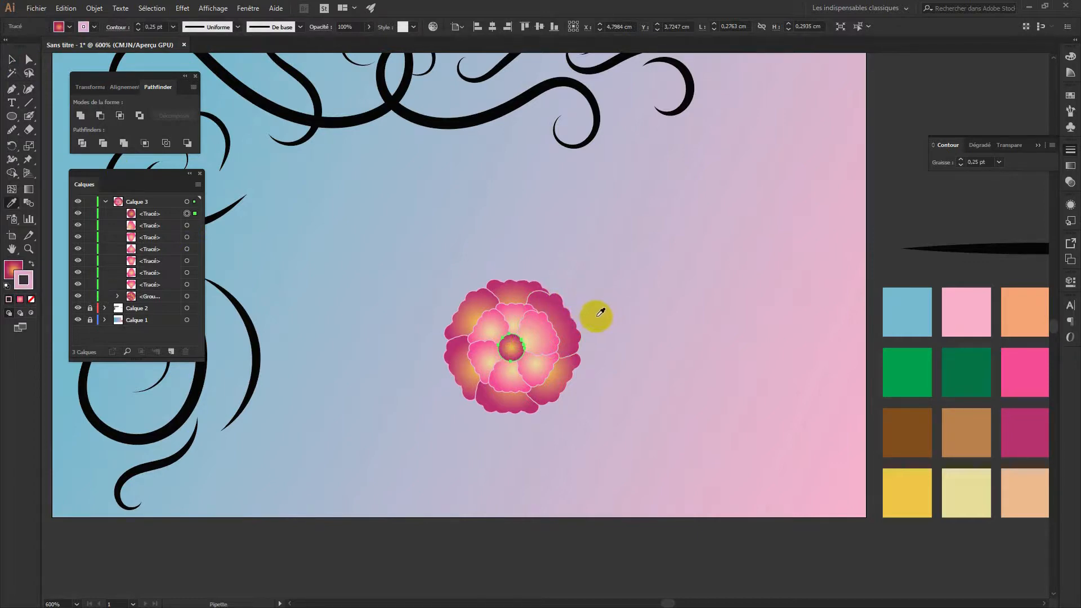
pyautogui.click(11, 59)
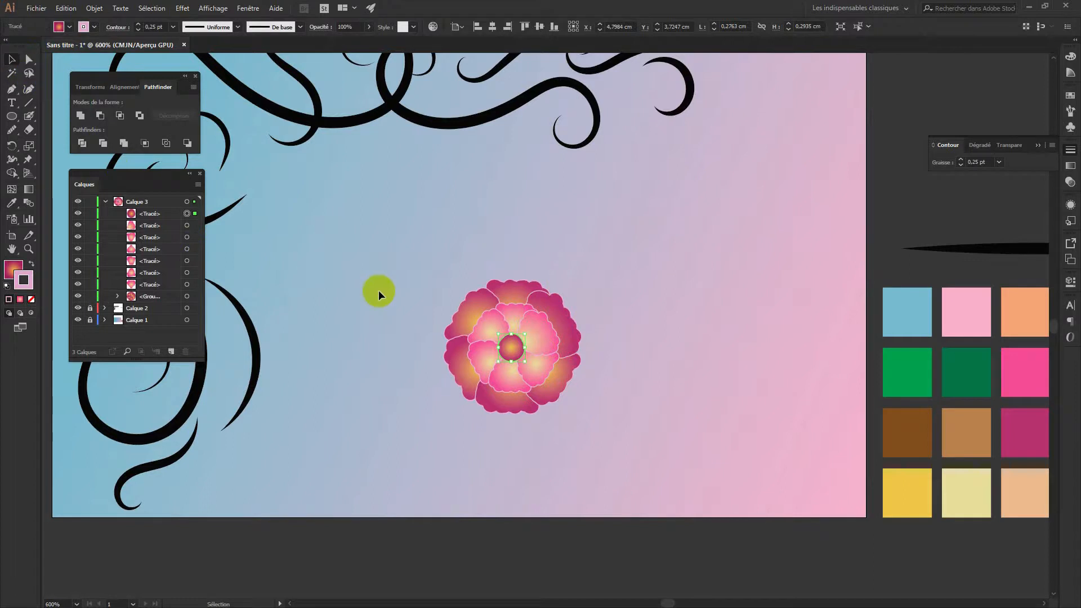
pyautogui.click(377, 319)
# Move the whole flower to the card's top-left swirl and scale it down to fit
pyautogui.moveTo(629, 441); pyautogui.dragTo(426, 261)
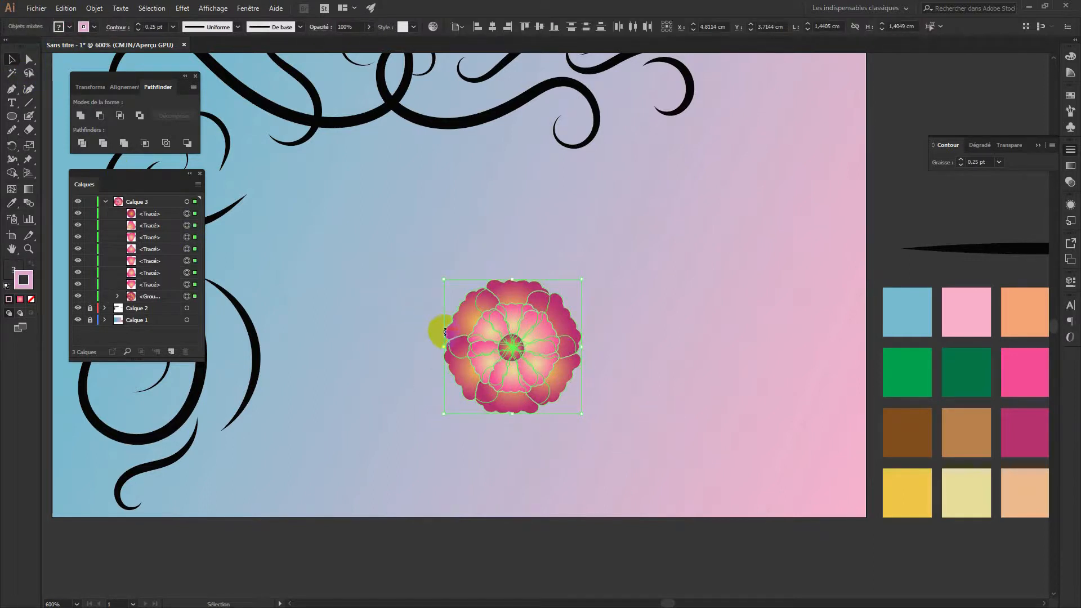
pyautogui.click(104, 202)
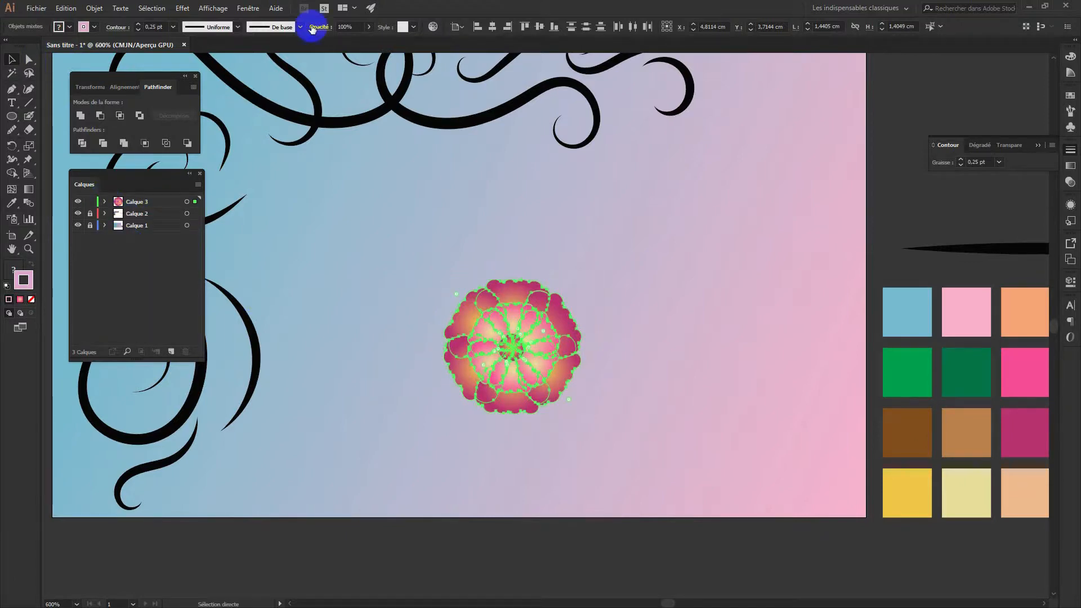
pyautogui.hotkey('ctrl', '-')
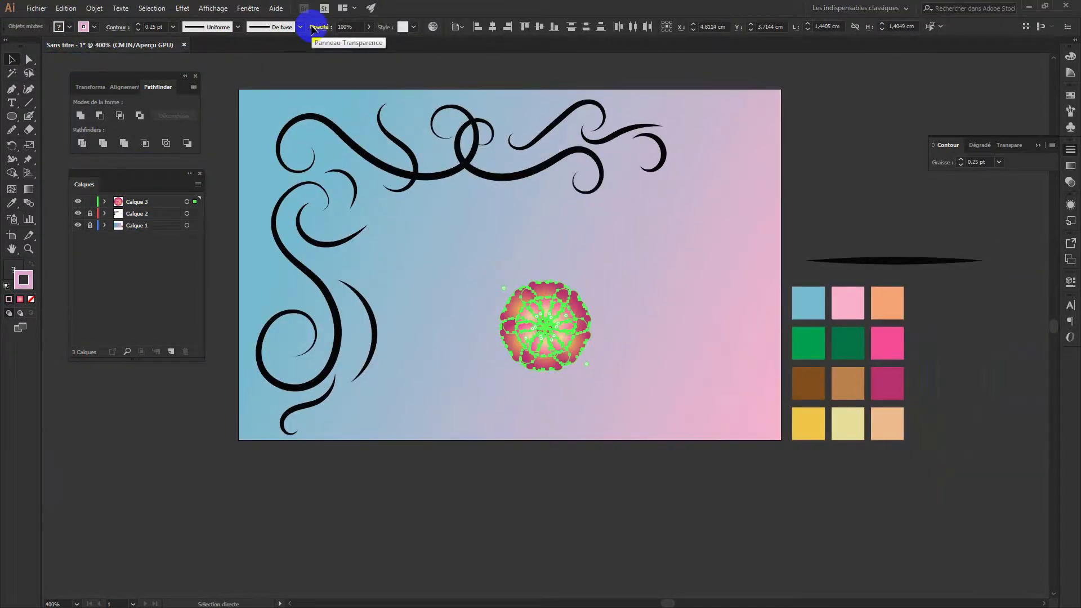
pyautogui.press('v')
pyautogui.moveTo(557, 326); pyautogui.dragTo(322, 169)
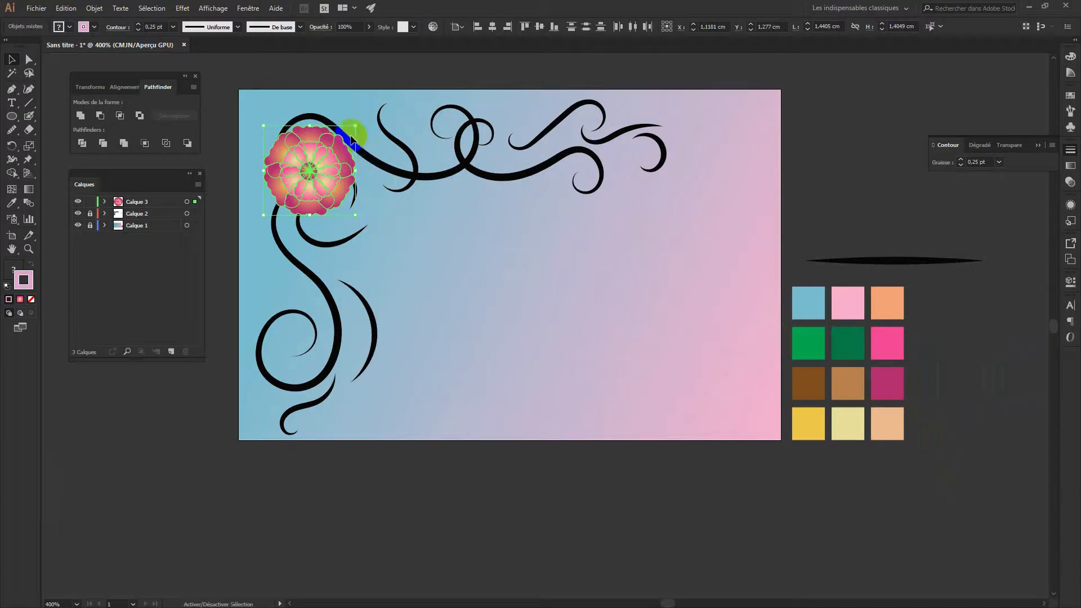
pyautogui.moveTo(356, 126); pyautogui.dragTo(326, 158)
# Add layer Calque 4, lock Calque 3, and draw a small ellipse in the card's middle
pyautogui.click(381, 206)
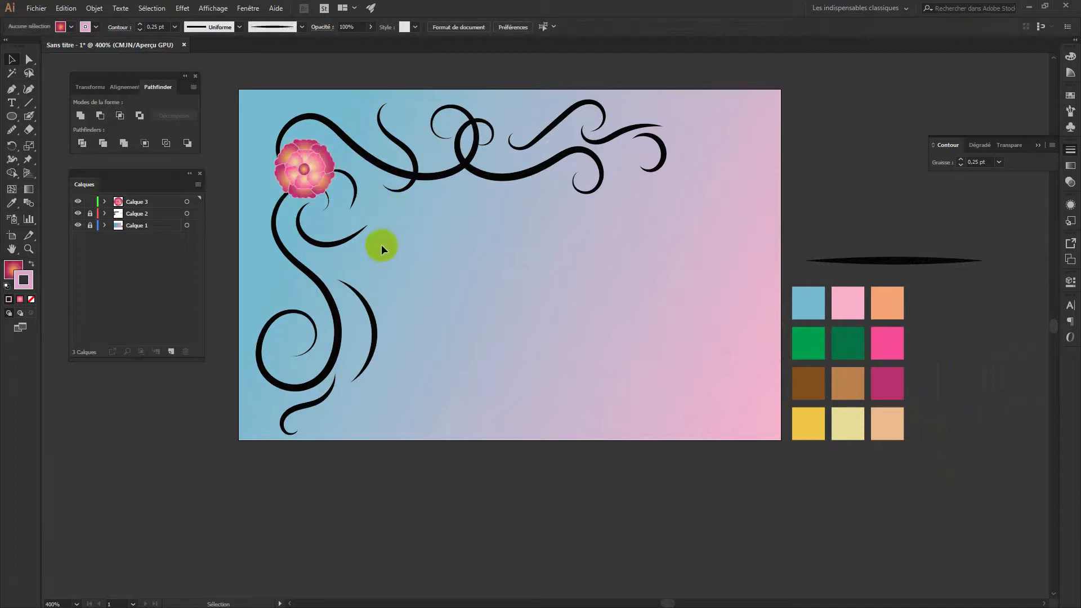
pyautogui.click(171, 354)
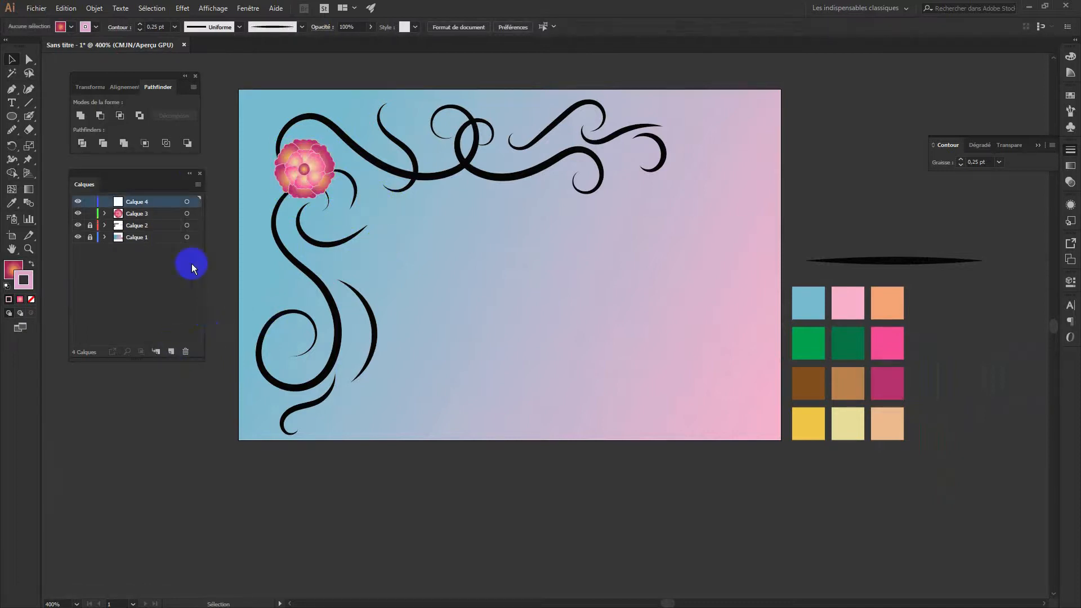
pyautogui.click(140, 214)
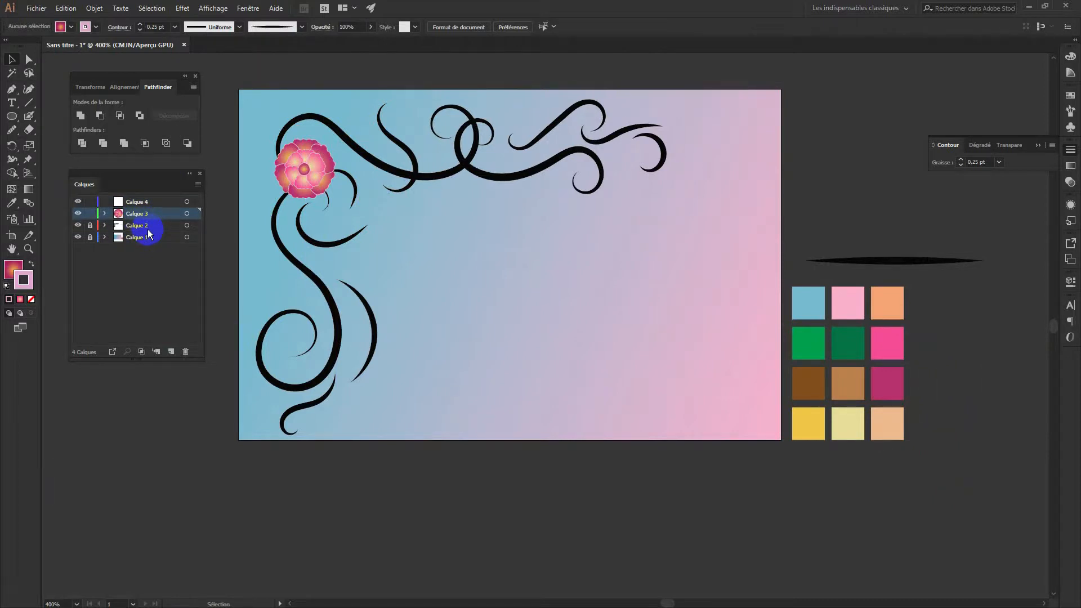
pyautogui.click(89, 213)
pyautogui.click(149, 201)
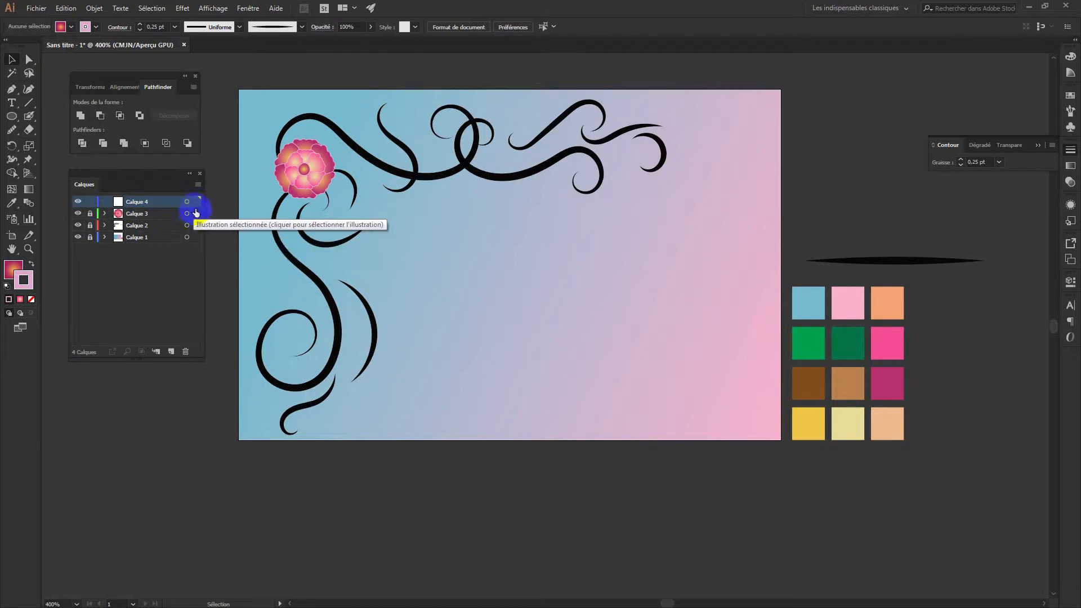
pyautogui.click(90, 201)
pyautogui.click(129, 202)
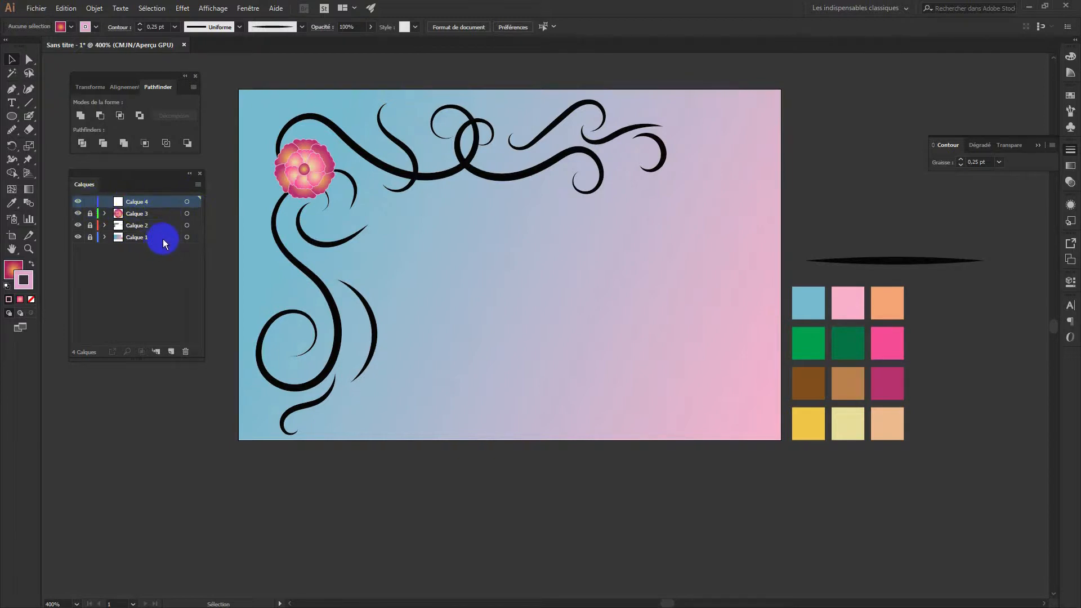
pyautogui.click(11, 116)
pyautogui.moveTo(478, 252); pyautogui.dragTo(522, 290)
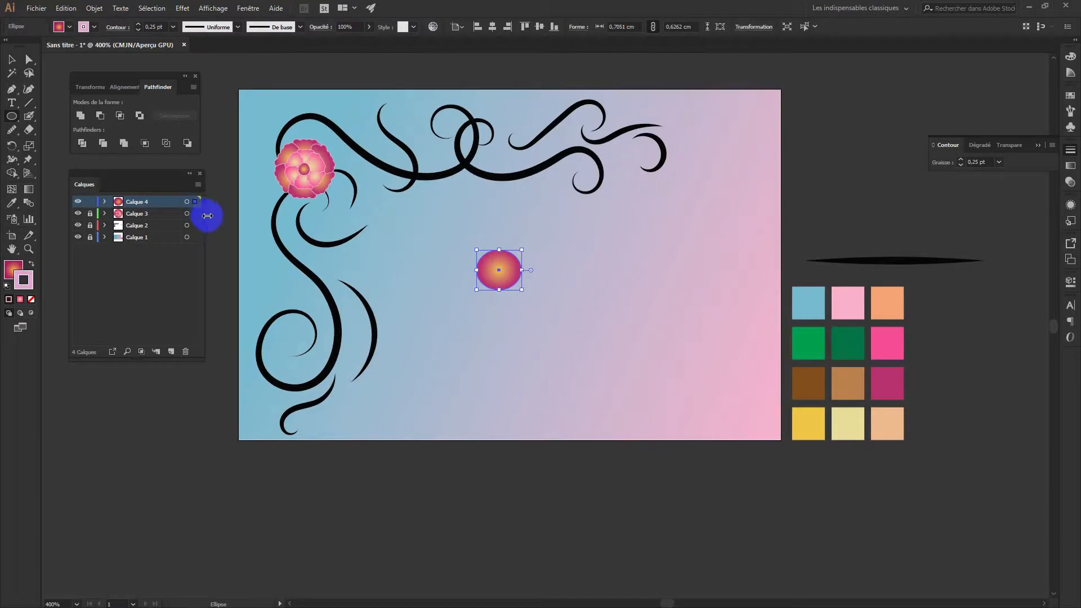
# Select the flower on Calque 3 and adjust the lock states of Calque 3 and Calque 4
pyautogui.click(106, 202)
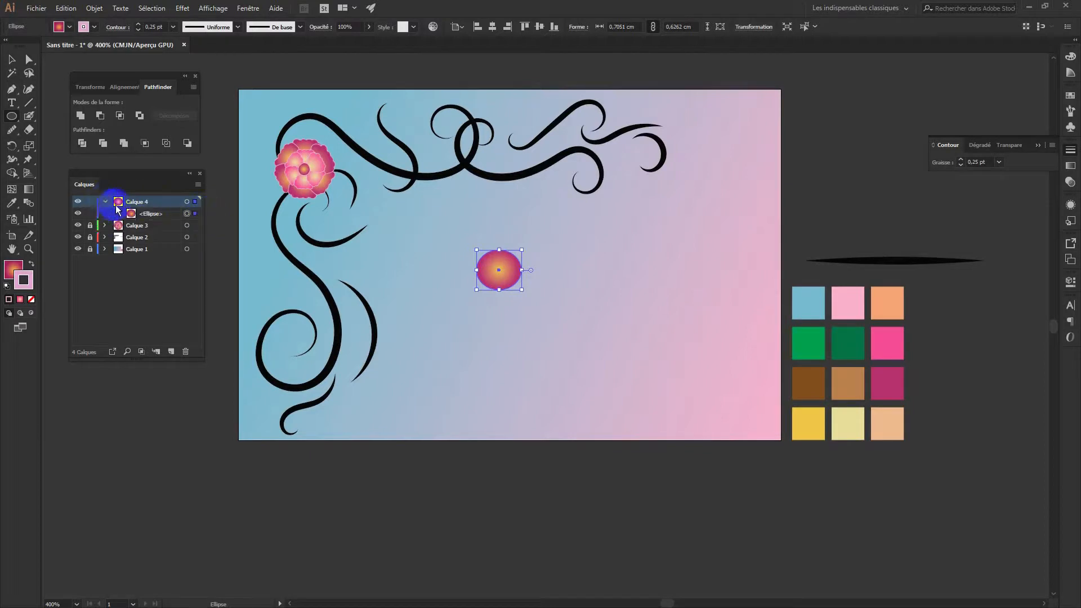
pyautogui.click(91, 226)
pyautogui.click(196, 225)
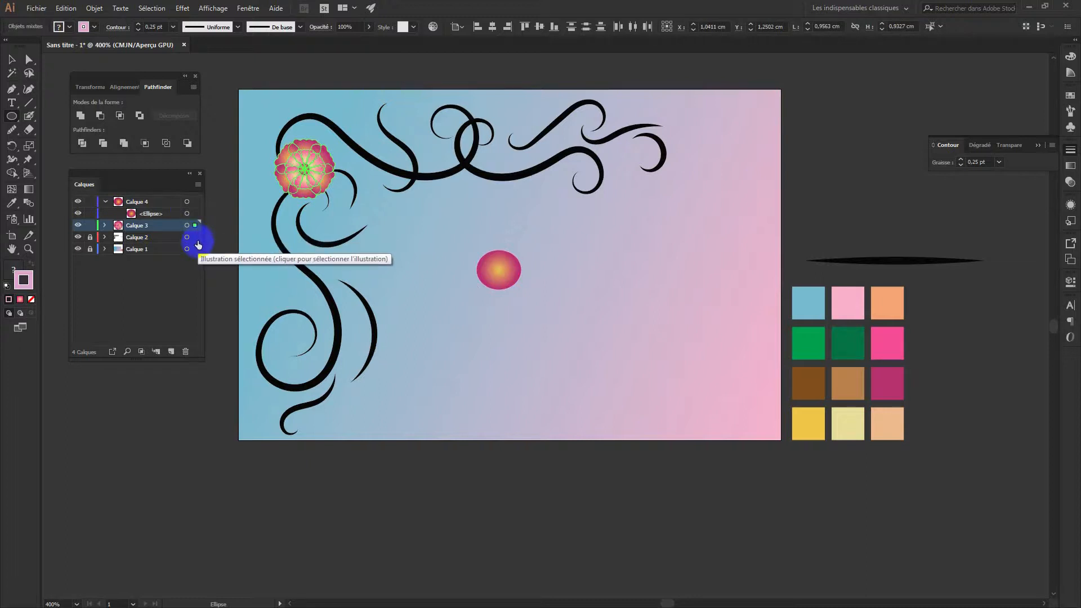
pyautogui.click(90, 202)
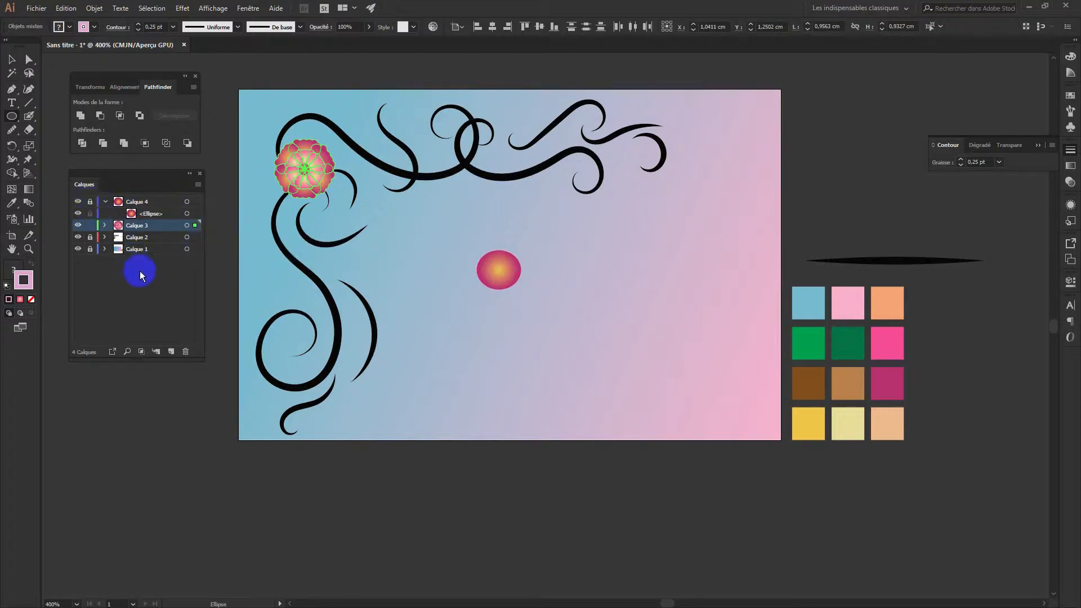
pyautogui.click(90, 225)
pyautogui.click(90, 202)
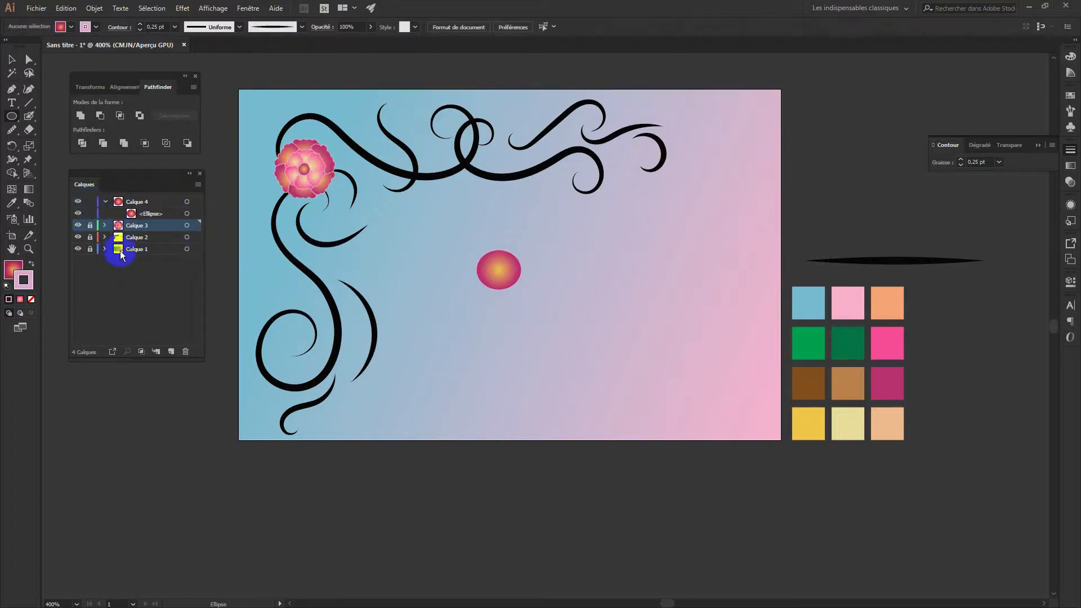
pyautogui.moveTo(125, 260); pyautogui.dragTo(125, 253)
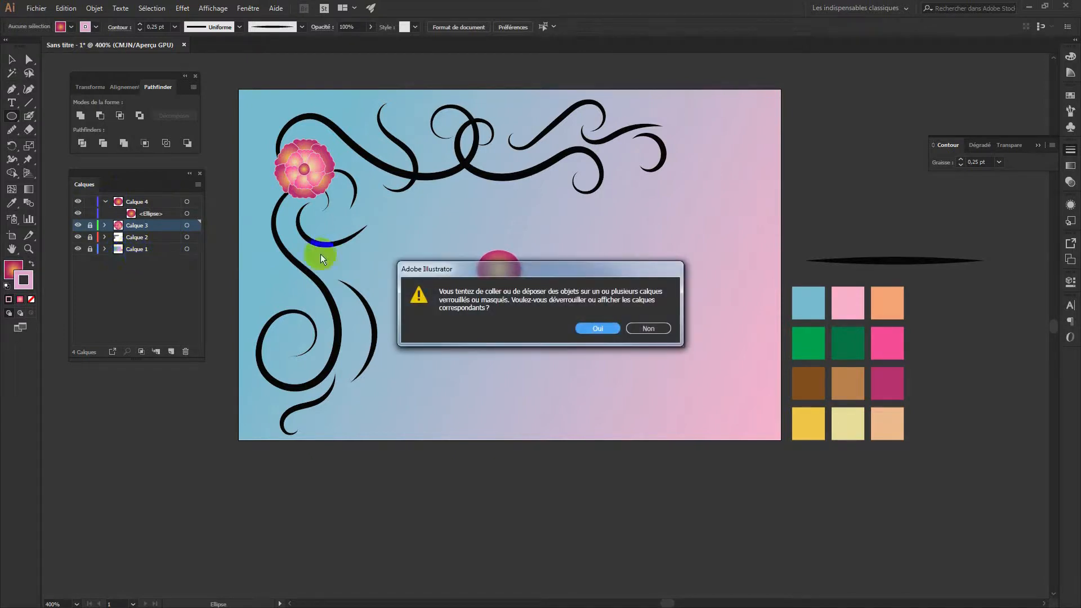
pyautogui.click(649, 328)
pyautogui.click(90, 226)
# Paste the copied flower onto Calque 3, then delete that pasted copy
pyautogui.hotkey('ctrl', 'v')
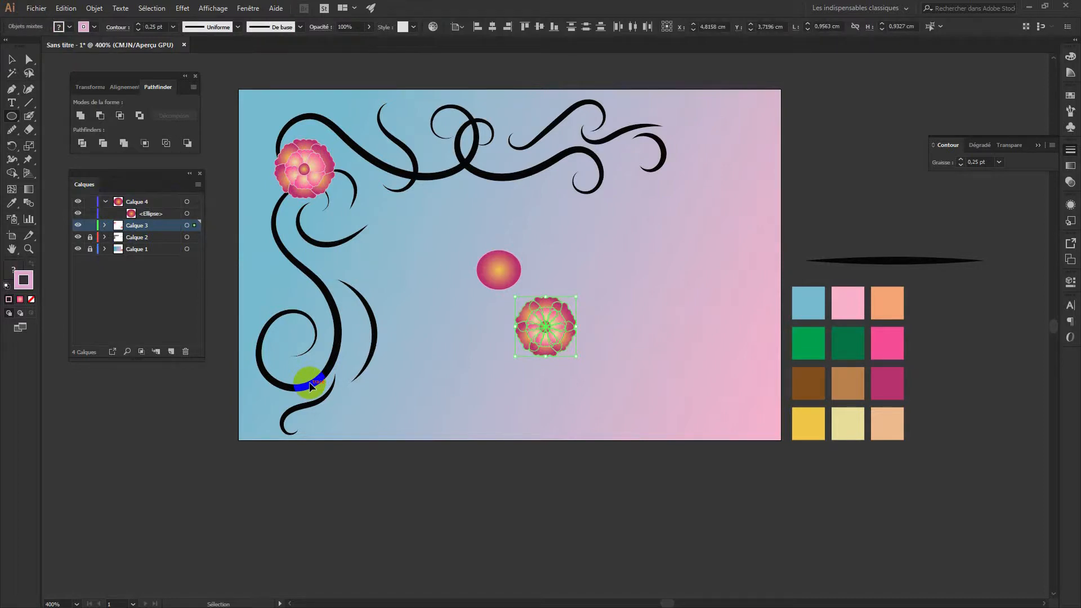
pyautogui.click(105, 225)
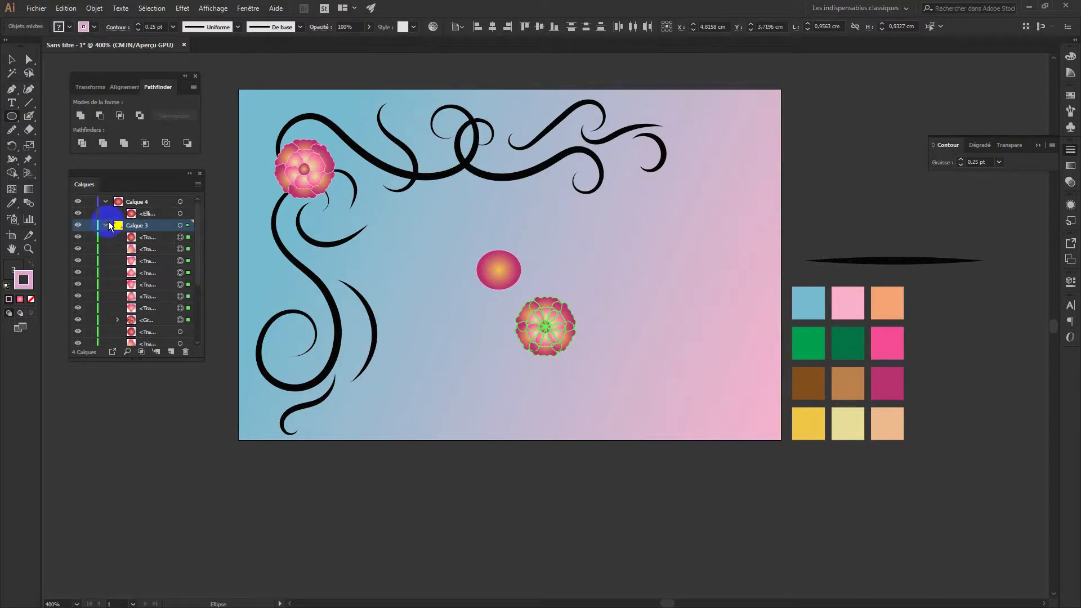
pyautogui.click(107, 225)
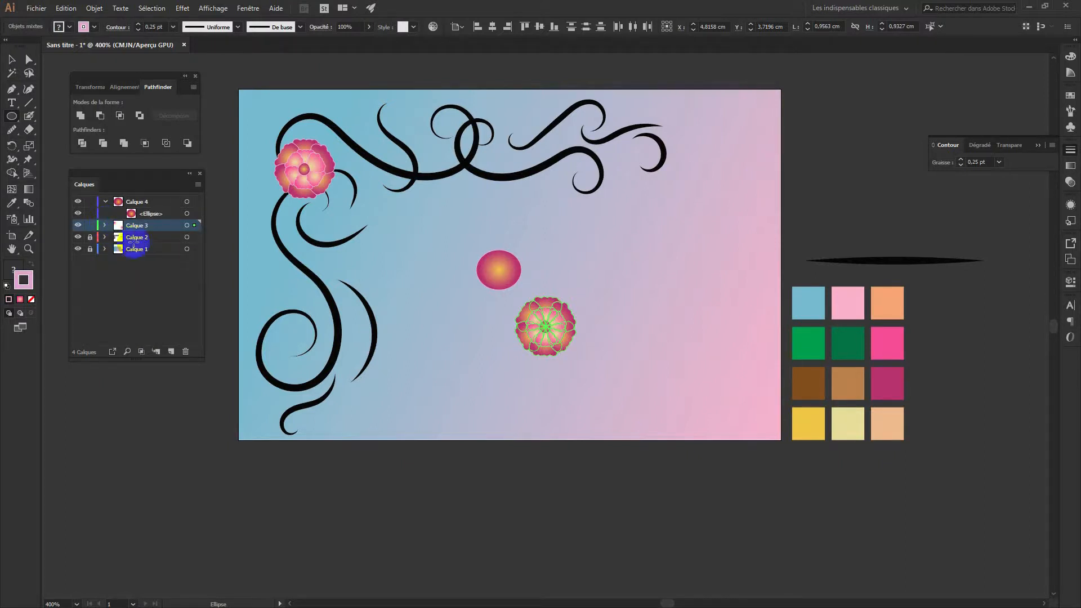
pyautogui.moveTo(573, 354); pyautogui.dragTo(578, 350)
pyautogui.press('Delete')
# Paste a flower copy into Calque 4 and delete the leftover pink ellipse
pyautogui.click(152, 230)
pyautogui.click(187, 201)
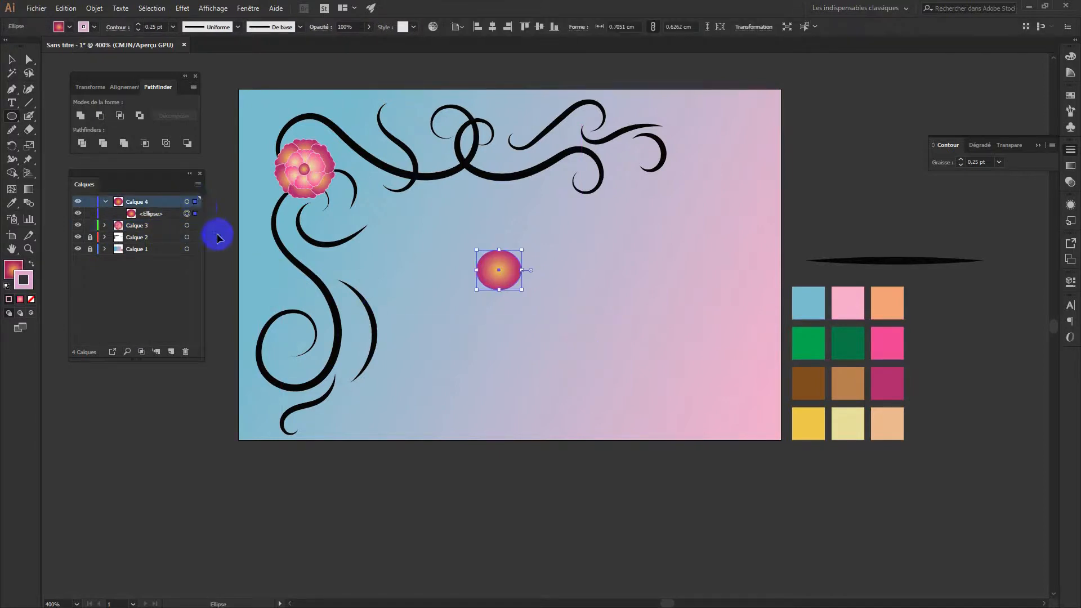
pyautogui.hotkey('ctrl', 'v')
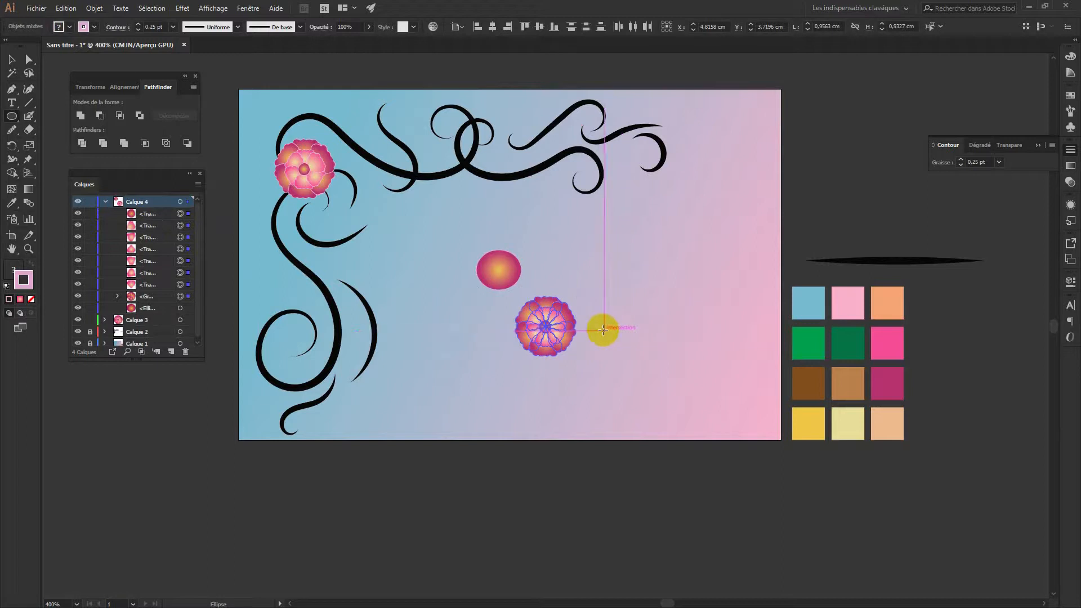
pyautogui.click(11, 59)
pyautogui.click(504, 267)
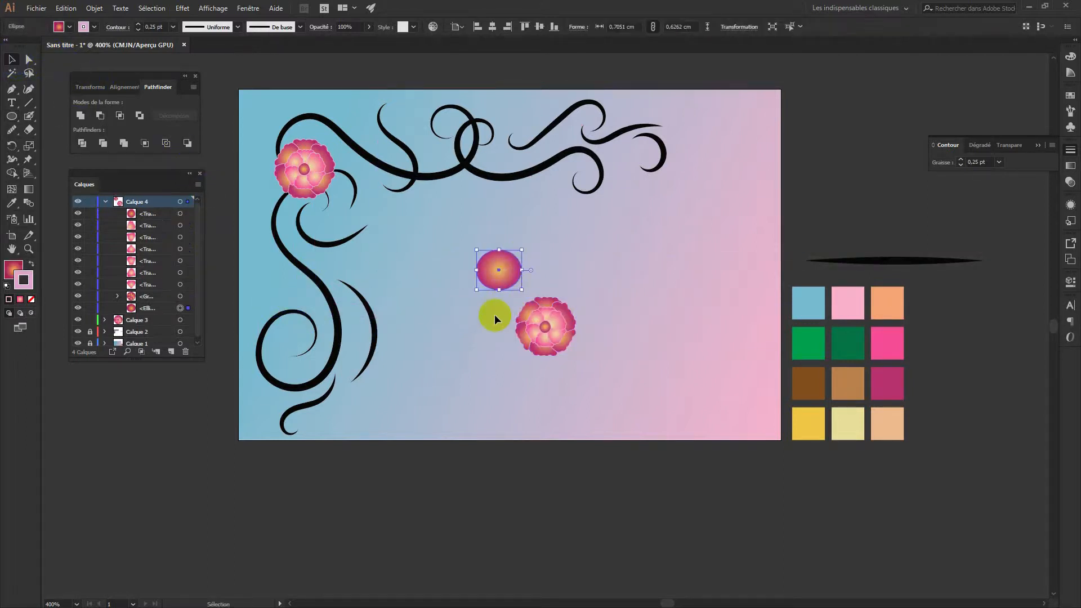
pyautogui.press('Delete')
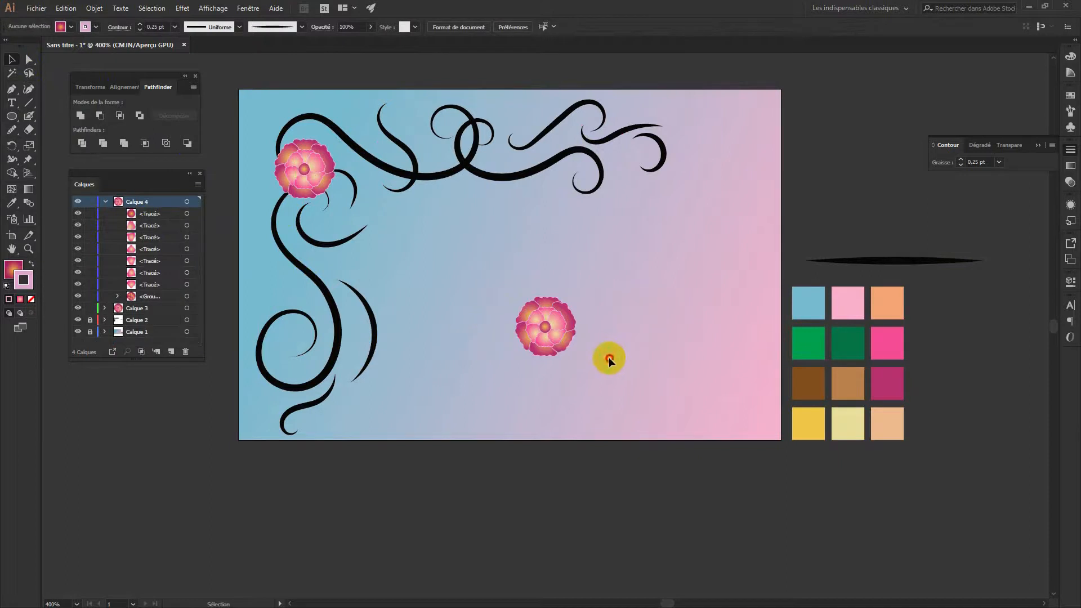
# Shrink the flower copy onto the top swirl, then lock Calque 4 and Calque 3
pyautogui.moveTo(608, 358); pyautogui.dragTo(514, 272)
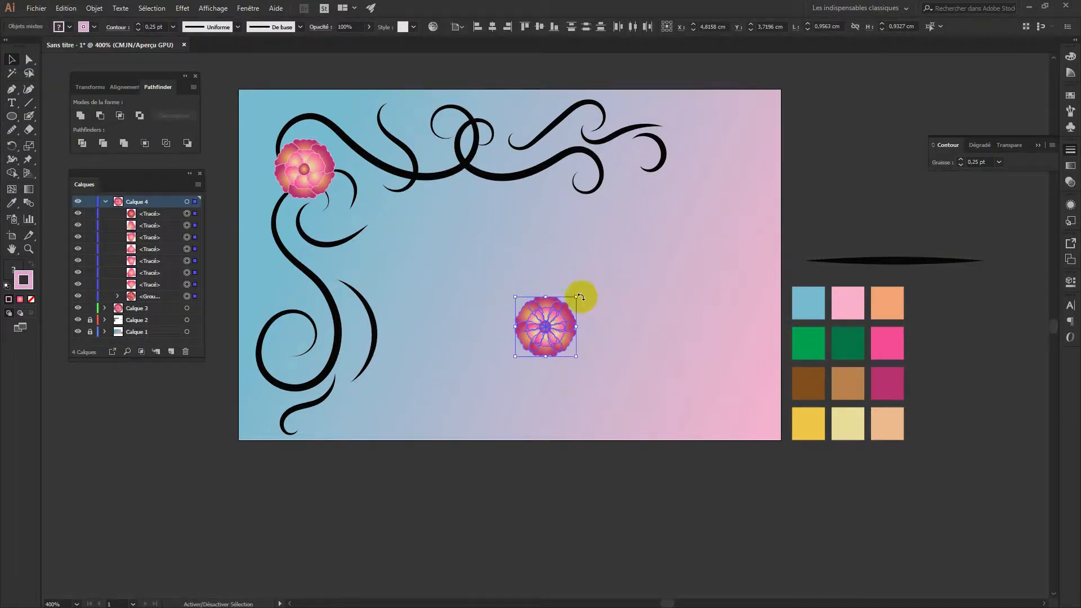
pyautogui.moveTo(579, 297); pyautogui.dragTo(431, 142)
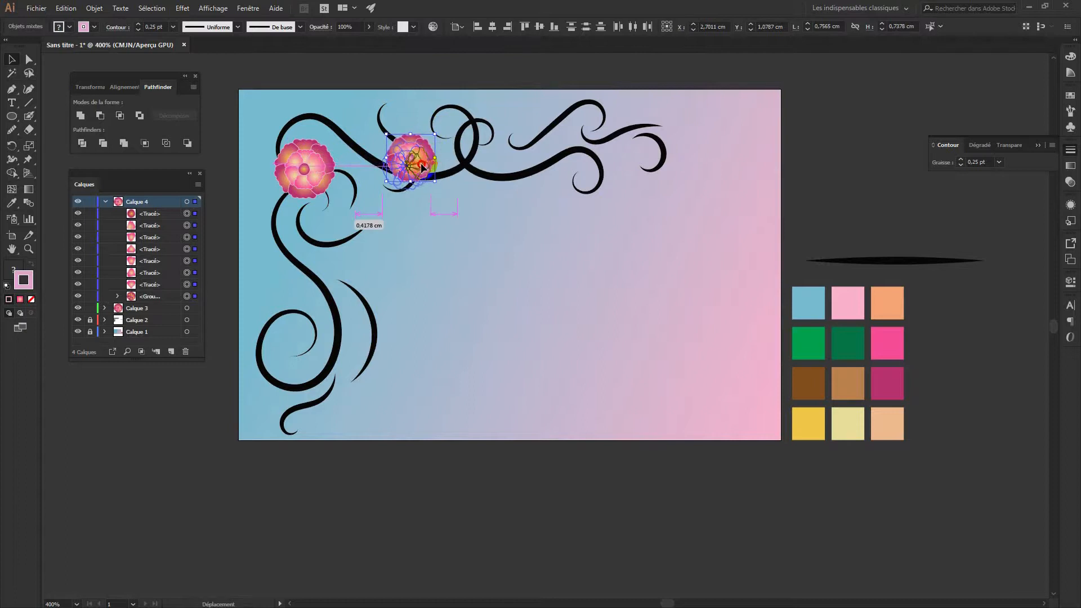
pyautogui.click(438, 296)
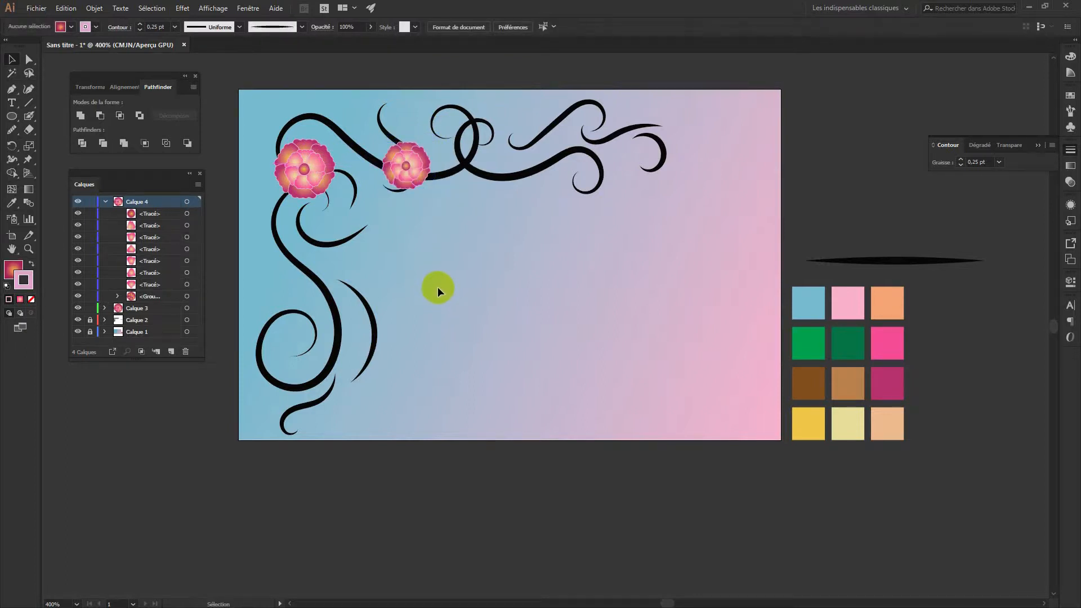
pyautogui.click(93, 202)
pyautogui.click(105, 202)
pyautogui.click(91, 214)
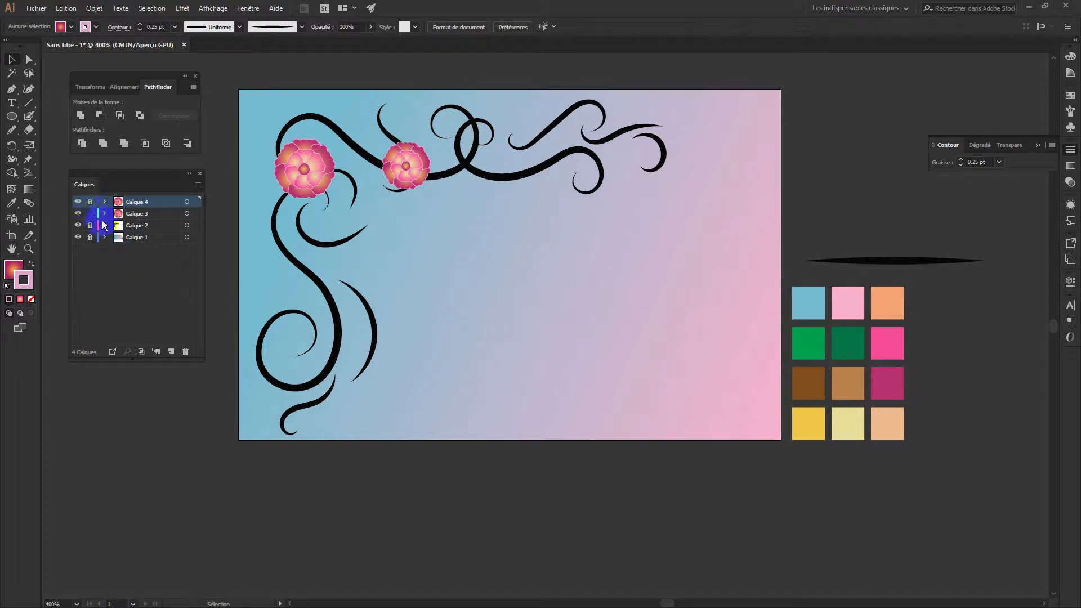
# On new layer Calque 5, paste and size another flower on the top swirl, then add Calque 6
pyautogui.click(173, 351)
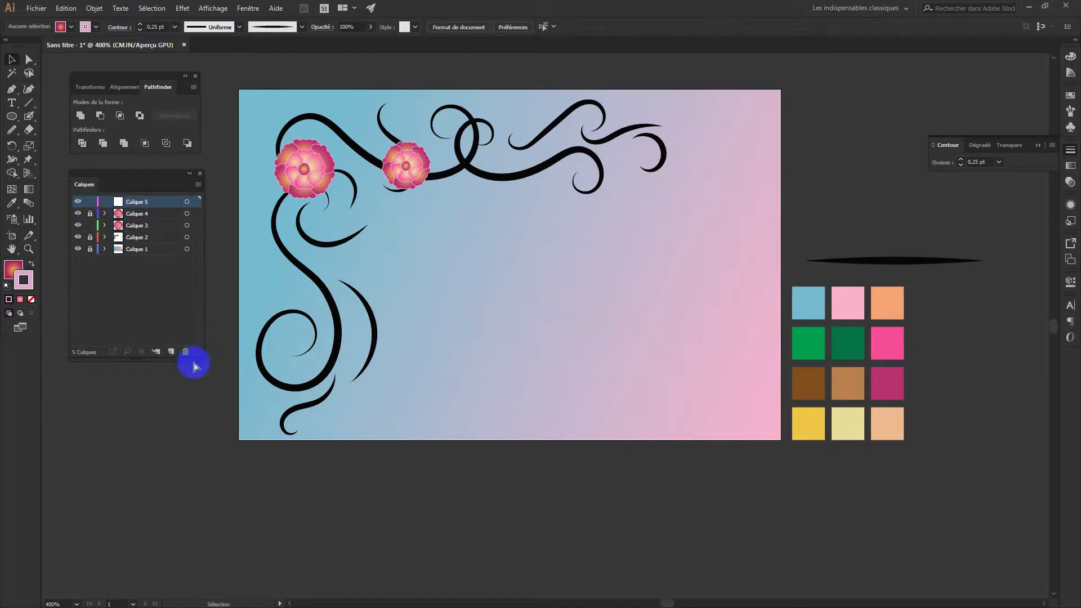
pyautogui.hotkey('ctrl', 'v')
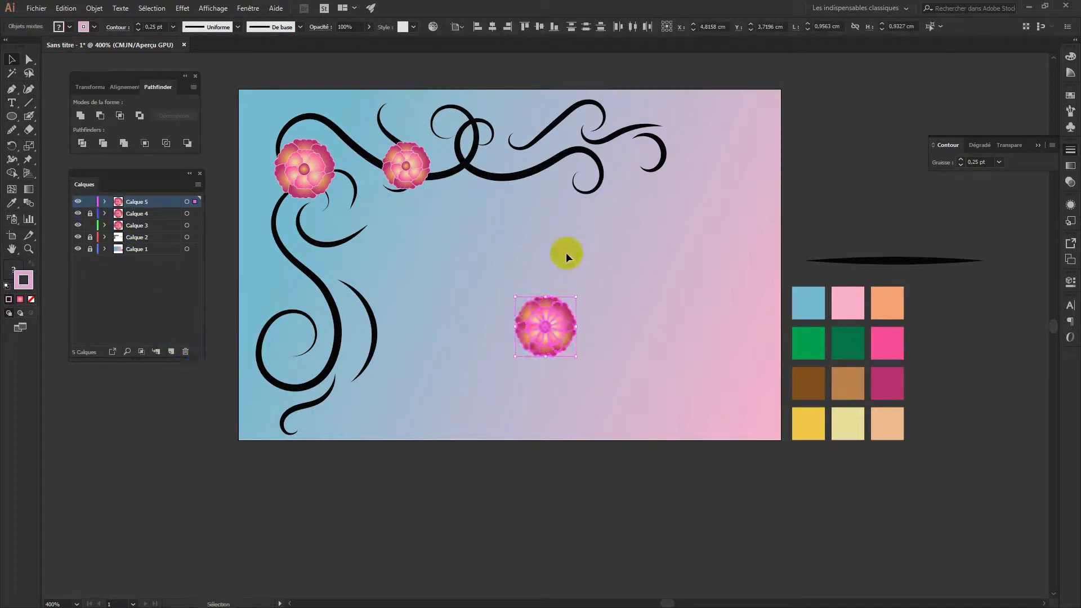
pyautogui.moveTo(577, 297); pyautogui.dragTo(515, 144)
pyautogui.click(530, 304)
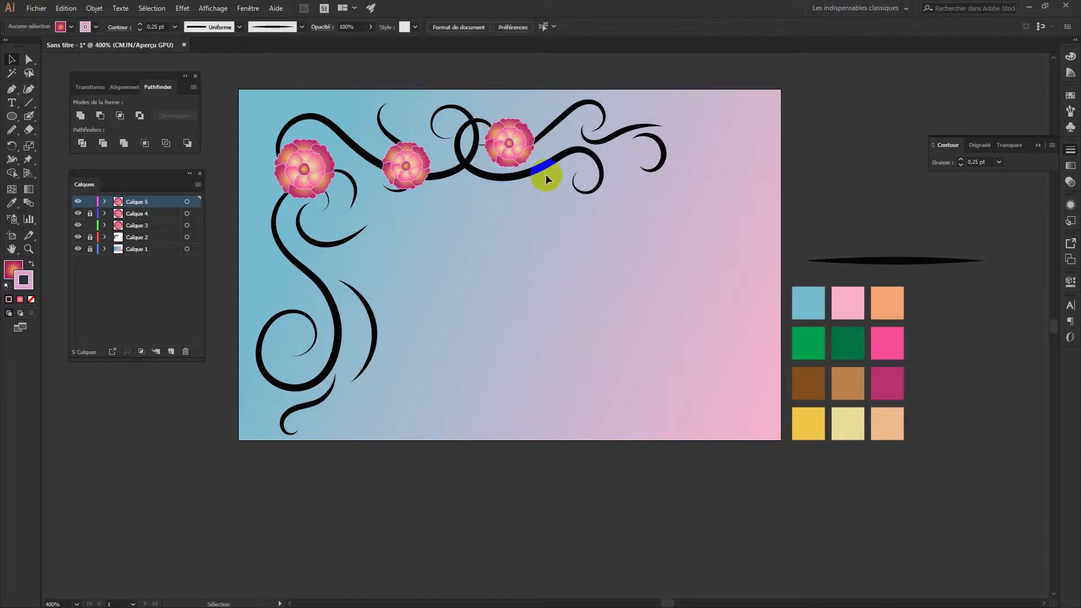
pyautogui.click(522, 138)
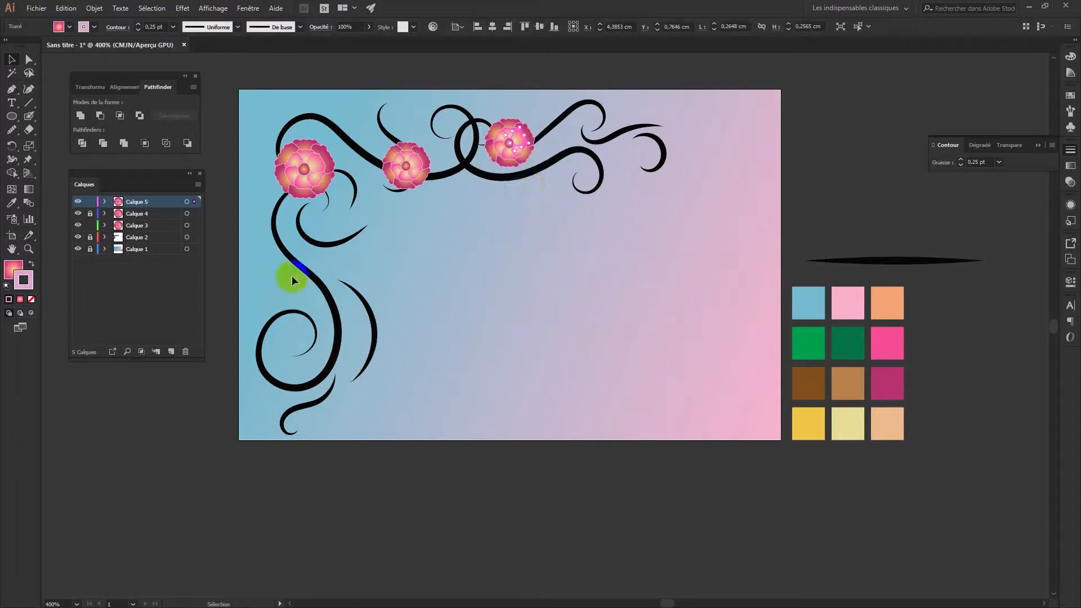
pyautogui.click(195, 201)
pyautogui.moveTo(534, 117); pyautogui.dragTo(527, 144)
pyautogui.click(531, 261)
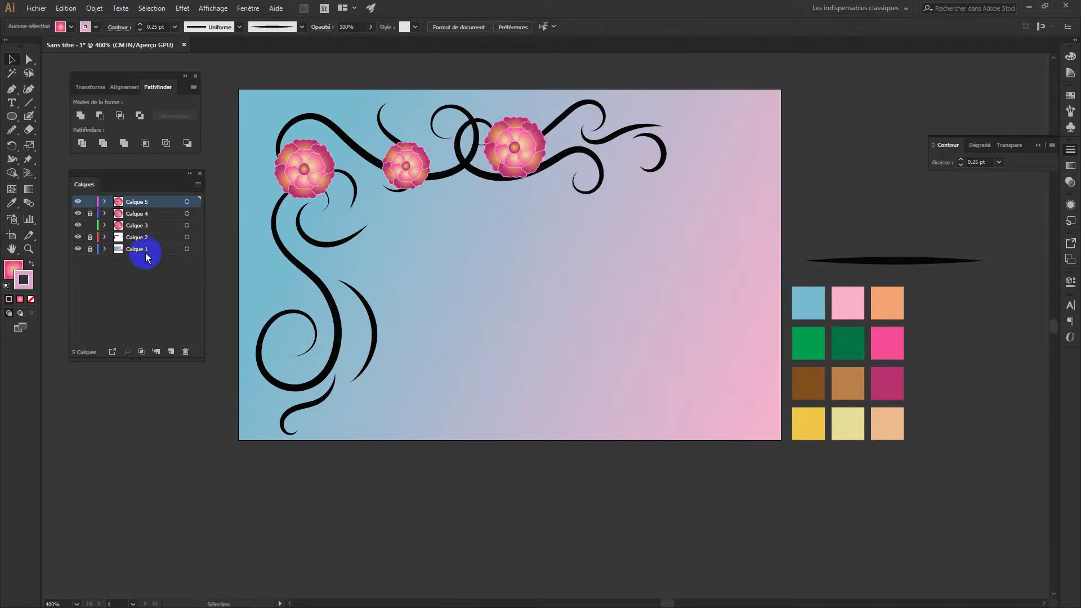
pyautogui.click(90, 226)
pyautogui.click(171, 350)
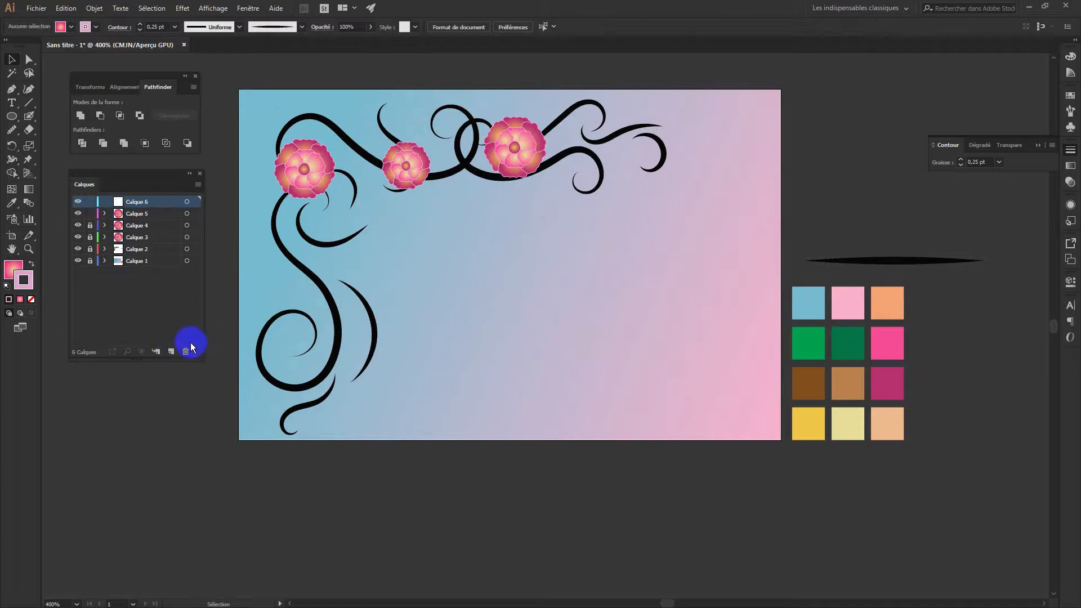
# Paste a flower into Calque 6 and place a large and a smaller copy along the left swirl
pyautogui.hotkey('ctrl', 'v')
pyautogui.moveTo(563, 318); pyautogui.dragTo(347, 271)
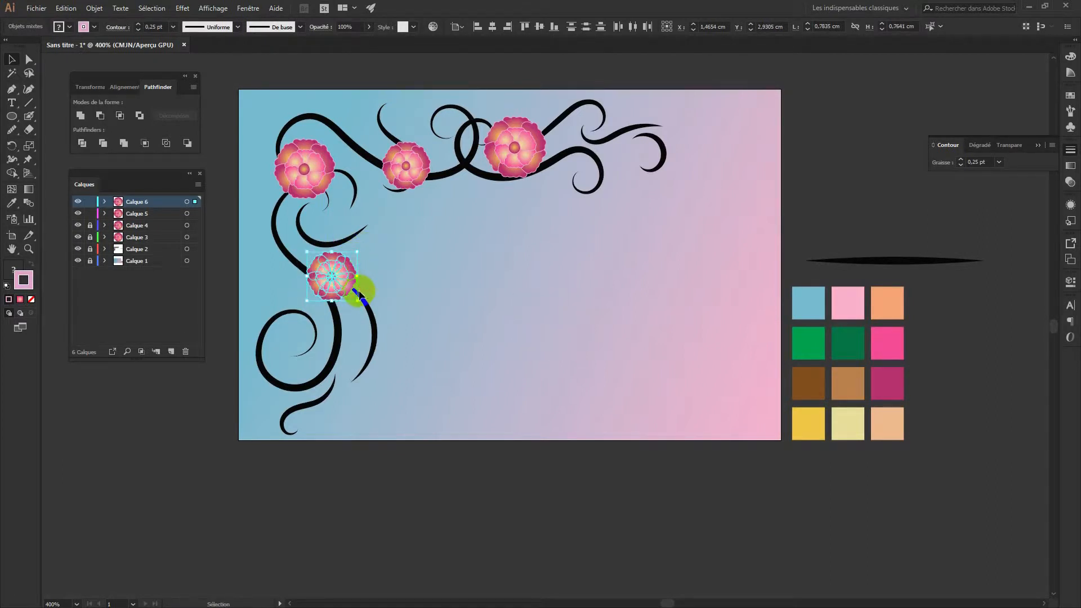
pyautogui.moveTo(352, 286)
pyautogui.mouseDown()
pyautogui.moveTo(343, 278)
pyautogui.moveTo(381, 236)
pyautogui.moveTo(357, 272)
pyautogui.moveTo(367, 282)
pyautogui.mouseUp()
pyautogui.click(407, 331)
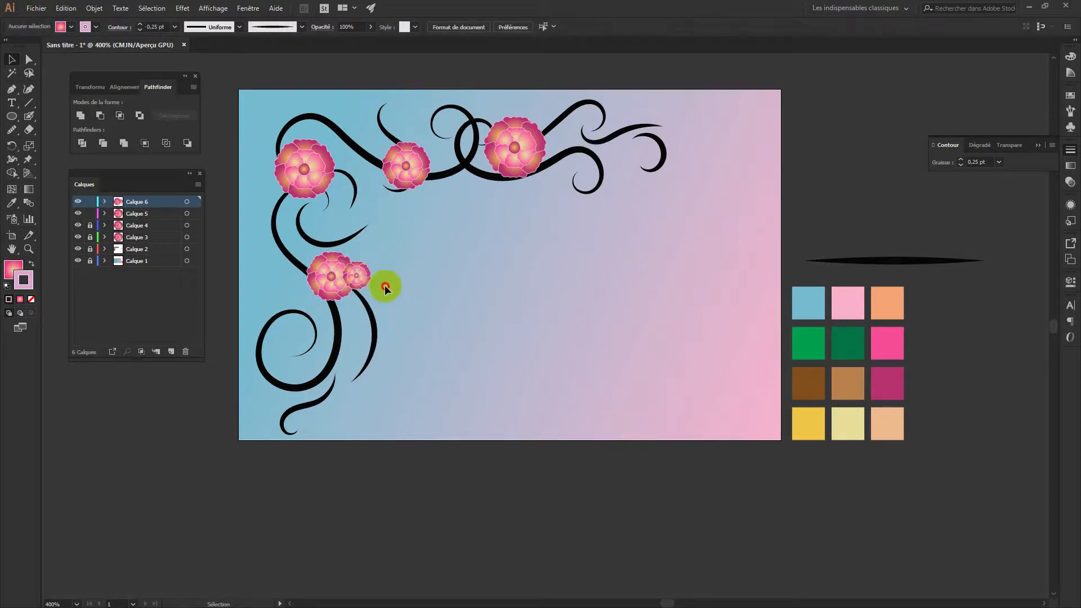
pyautogui.press('a')
pyautogui.moveTo(342, 286); pyautogui.dragTo(366, 227)
pyautogui.click(394, 306)
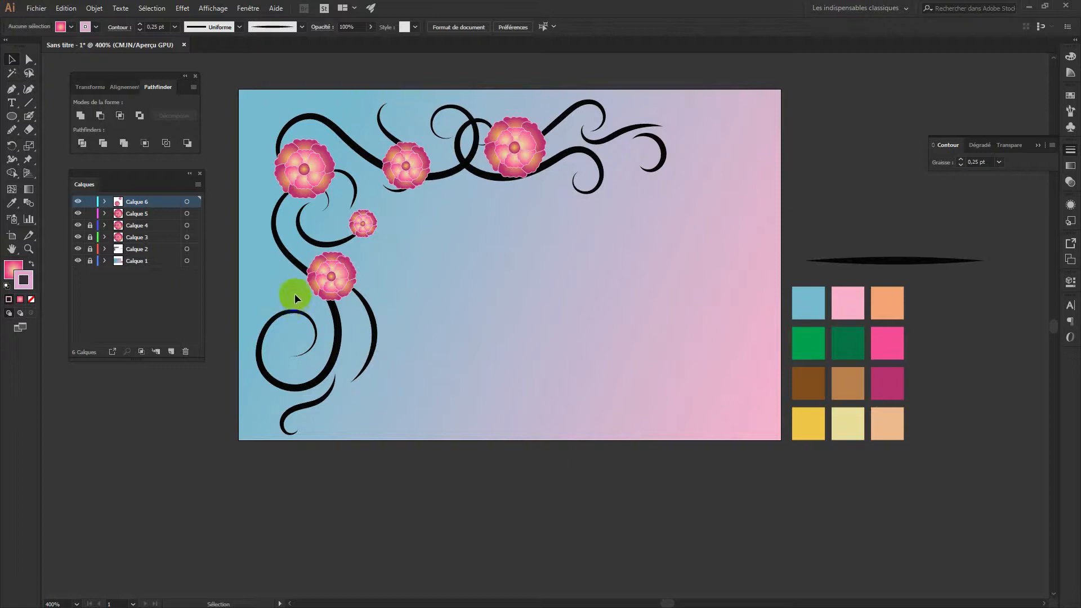
# Lock Calque 5 and add a new layer, Calque 7
pyautogui.click(90, 214)
pyautogui.click(191, 201)
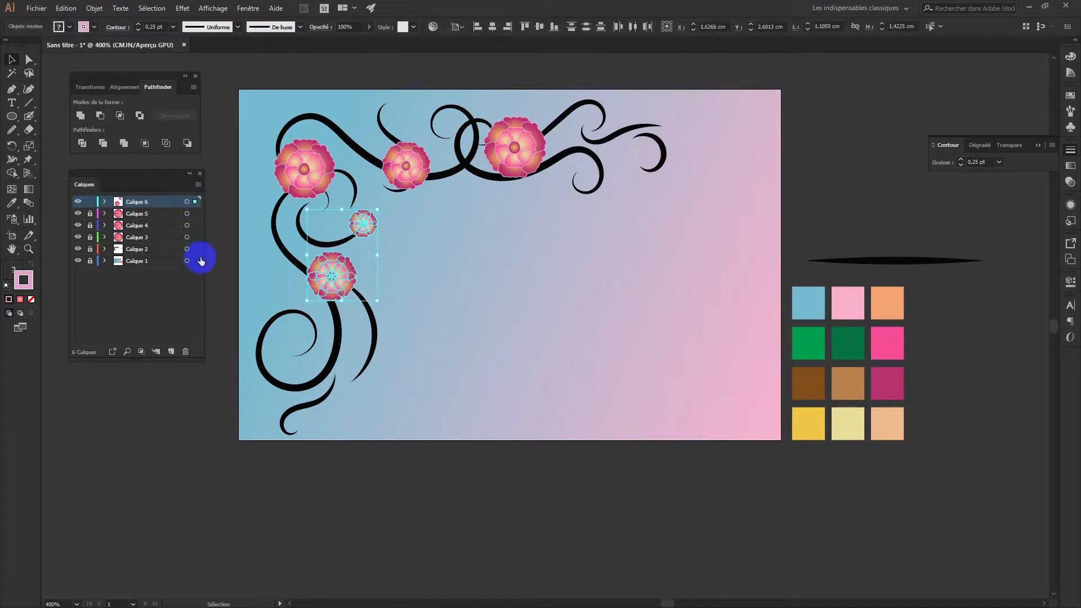
pyautogui.click(172, 351)
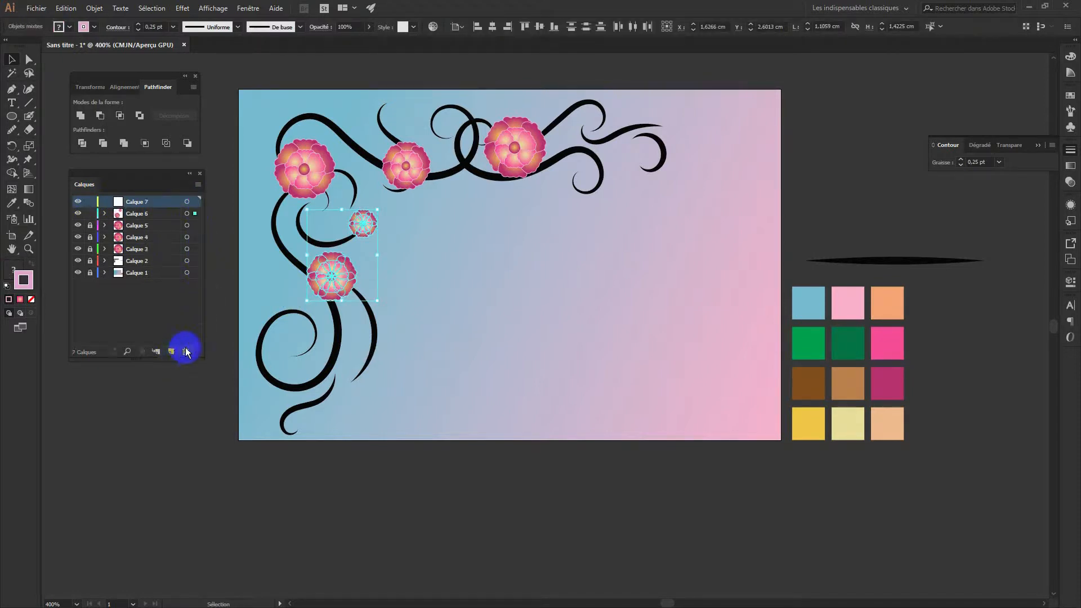
# Paste the two flowers into Calque 7, rotate them, and move them up onto the top swirl
pyautogui.hotkey('ctrl', 'v')
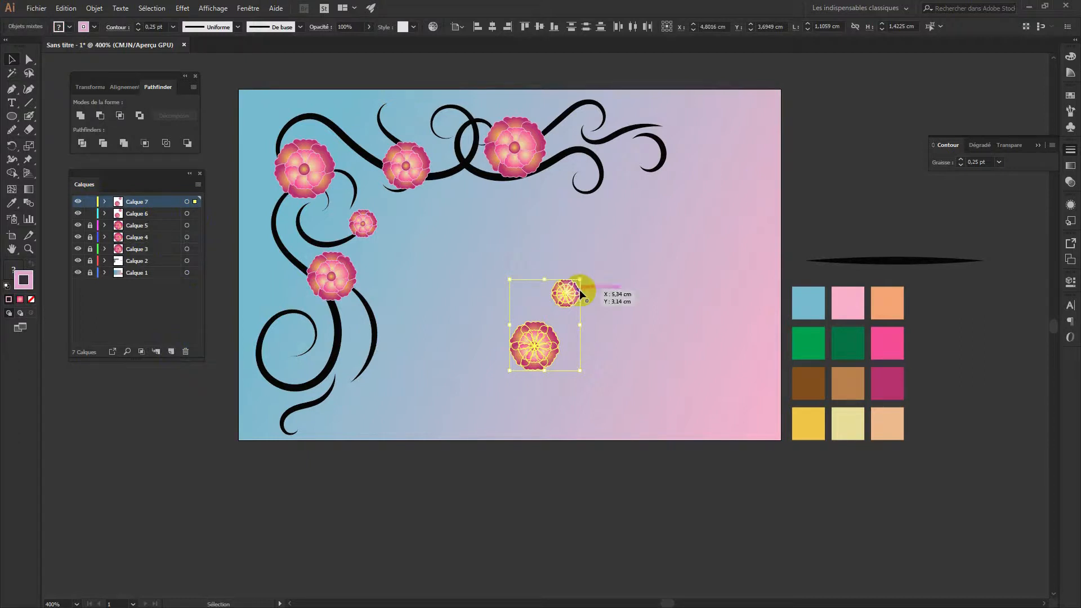
pyautogui.moveTo(587, 276); pyautogui.dragTo(655, 173)
pyautogui.click(634, 302)
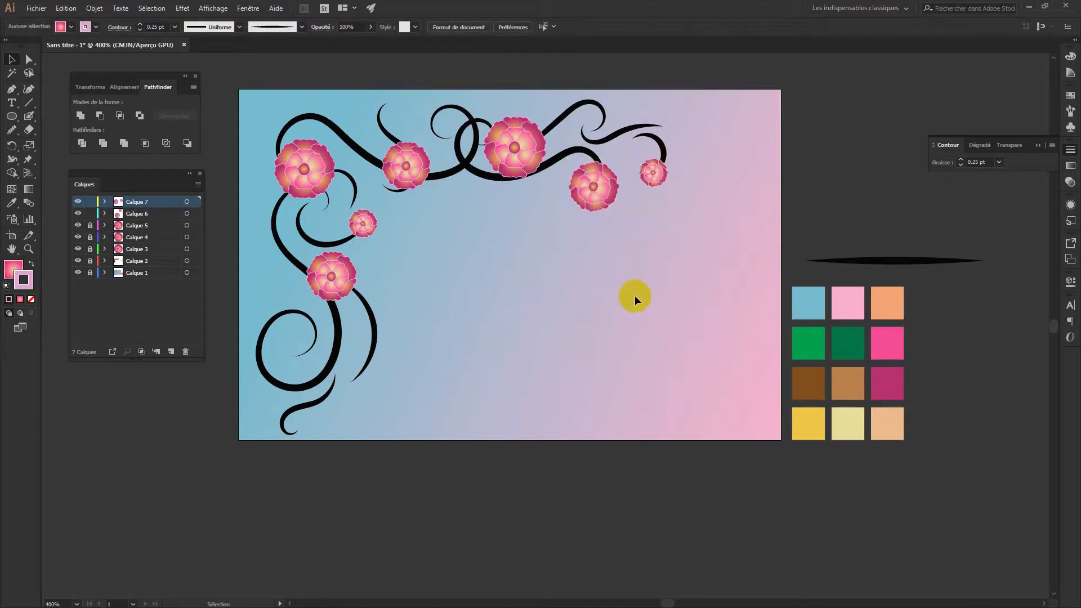
pyautogui.moveTo(607, 201); pyautogui.dragTo(607, 159)
pyautogui.click(646, 243)
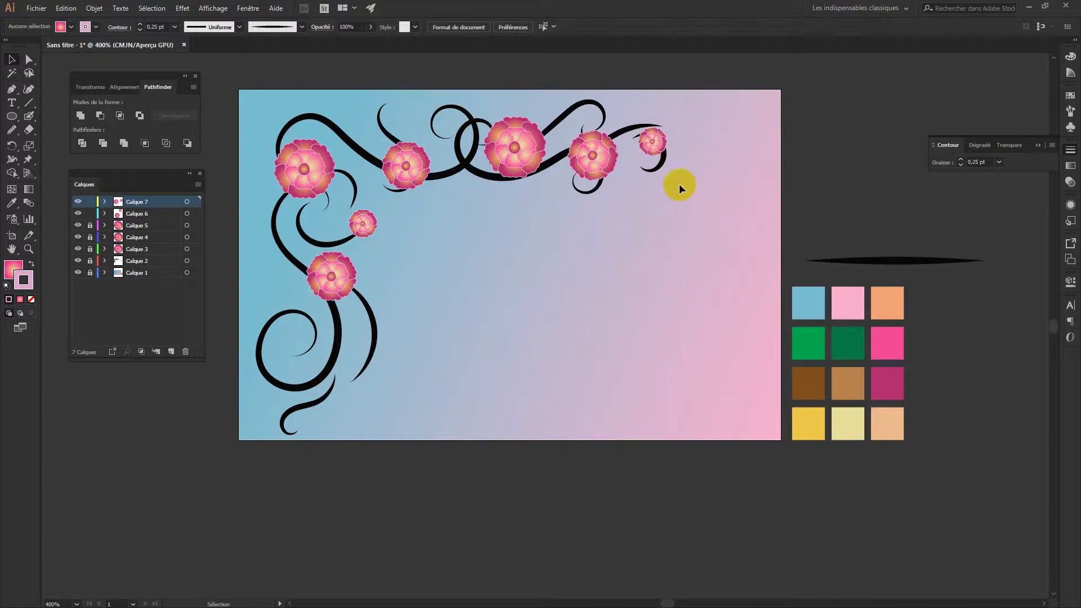
# Move the larger flower into the lower-left curl and the small one onto the top-right swirl end
pyautogui.click(597, 157)
pyautogui.moveTo(590, 155); pyautogui.dragTo(311, 333)
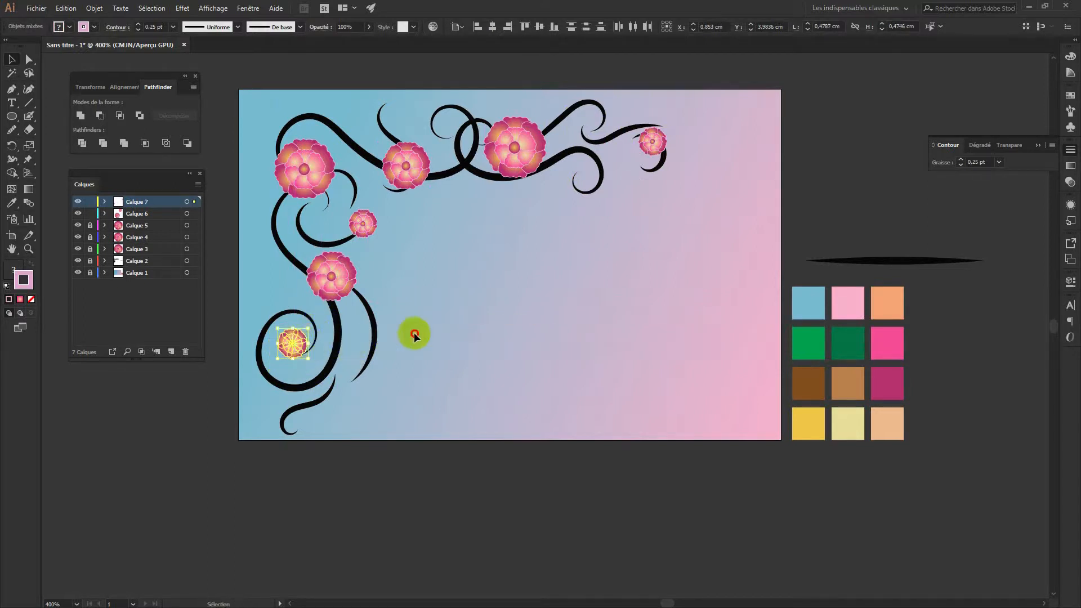
pyautogui.click(414, 333)
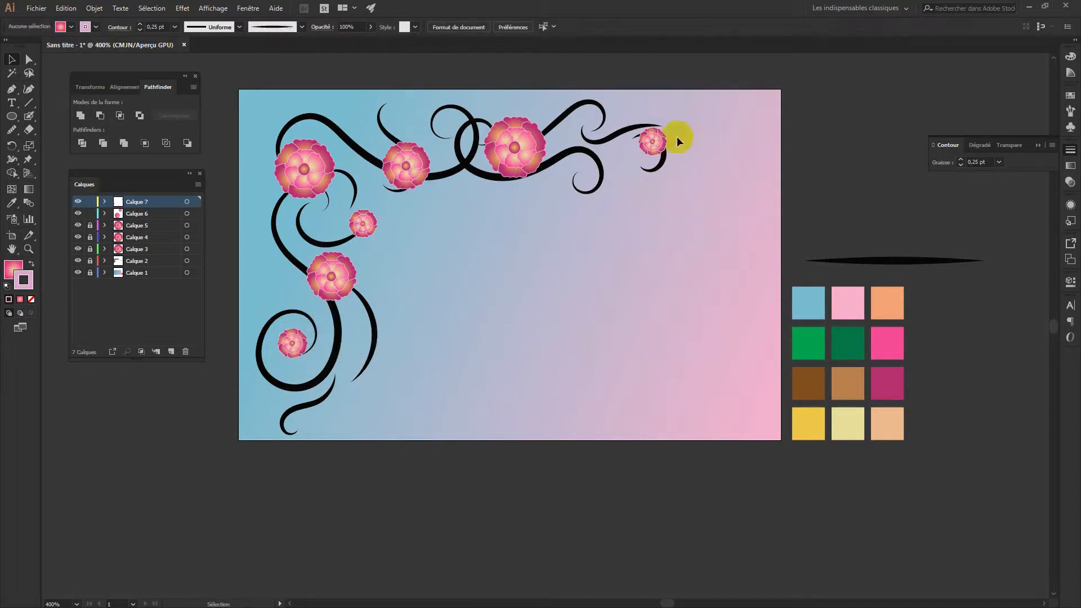
pyautogui.moveTo(653, 141); pyautogui.dragTo(634, 146)
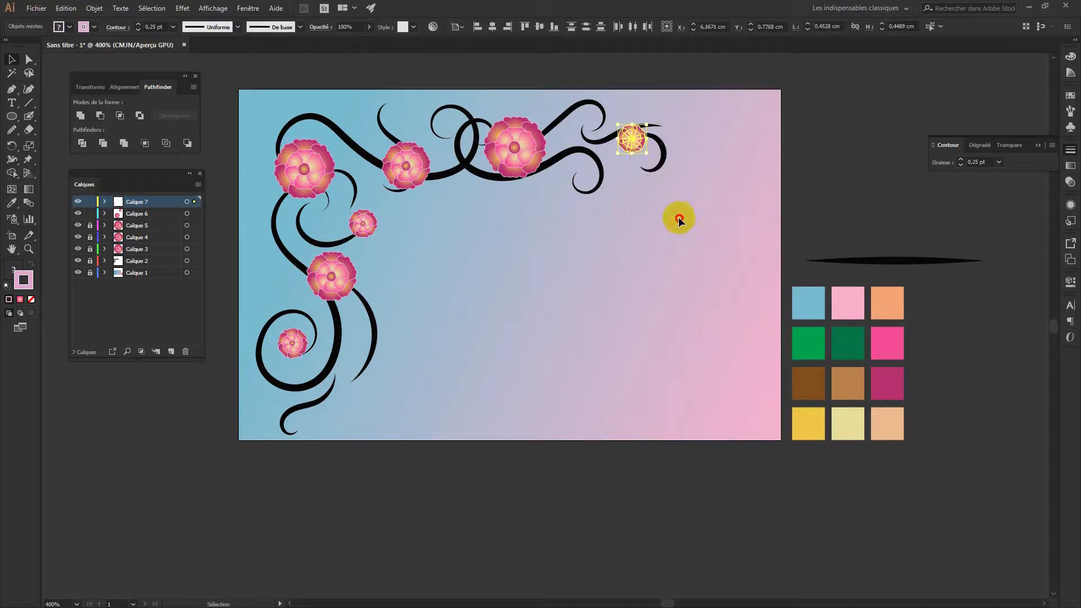
pyautogui.click(670, 236)
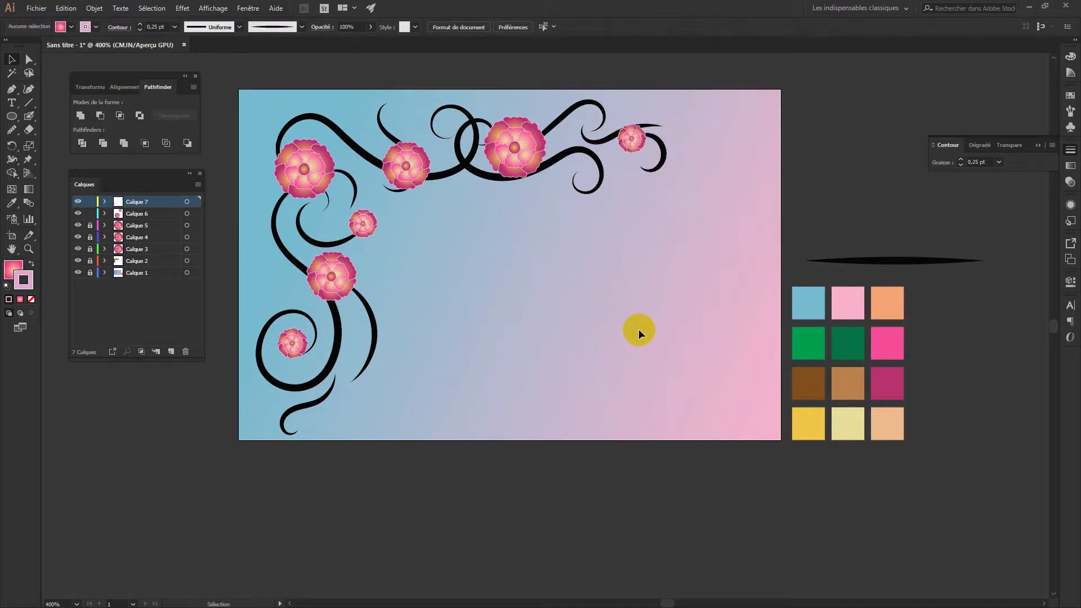
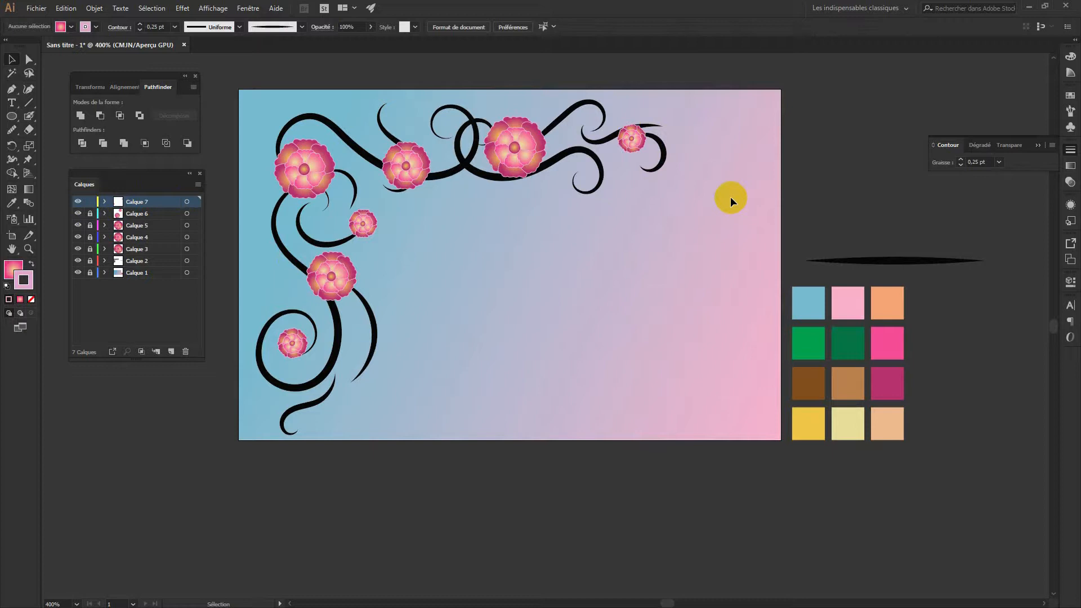
# Lock Calque 7, unlock Calque 2 and select all the swirls on it
pyautogui.click(90, 202)
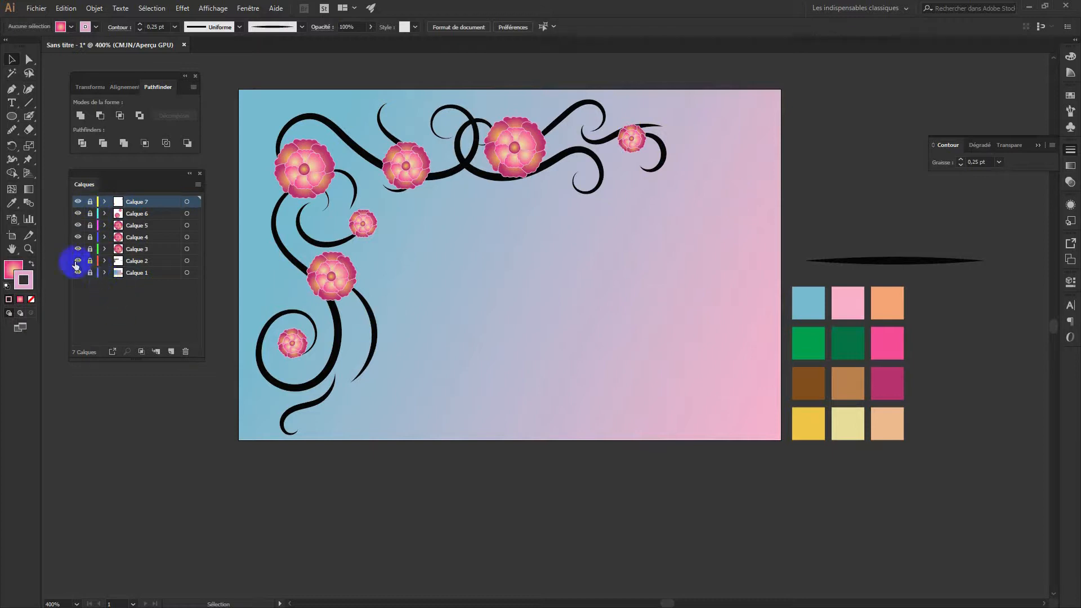
pyautogui.click(91, 261)
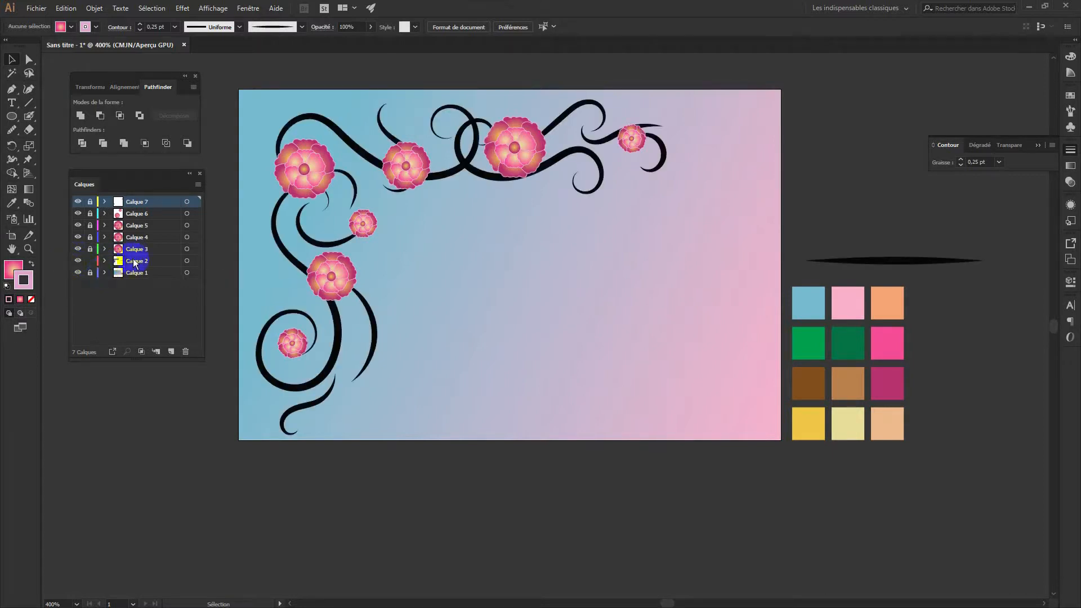
pyautogui.click(189, 260)
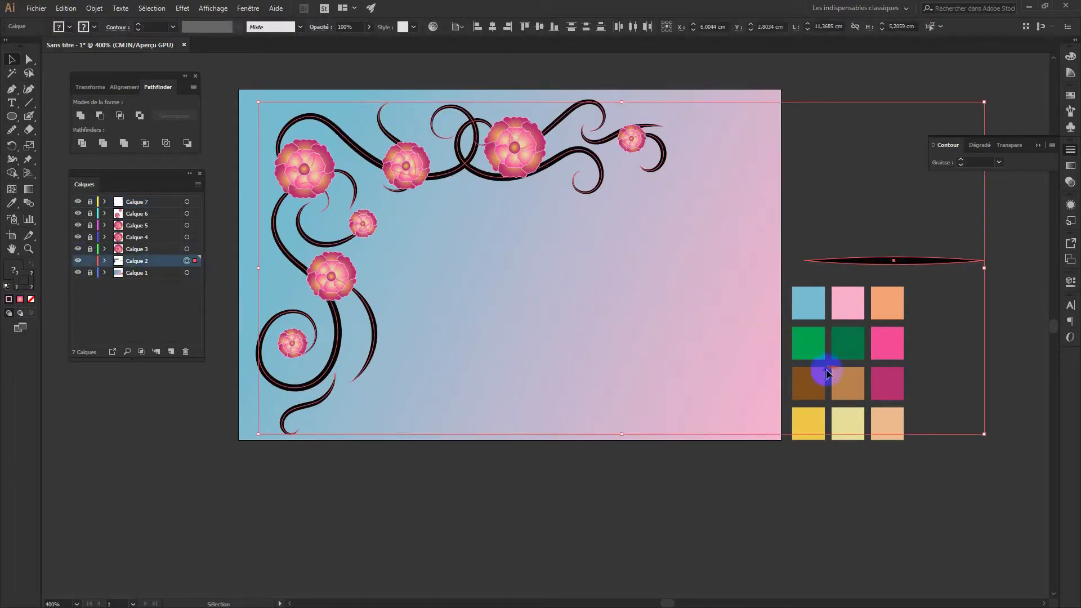
# Colour the swirls with the dark brown swatch, swap fill and stroke, and expand their appearance (Décomposer l'aspect)
pyautogui.press('i')
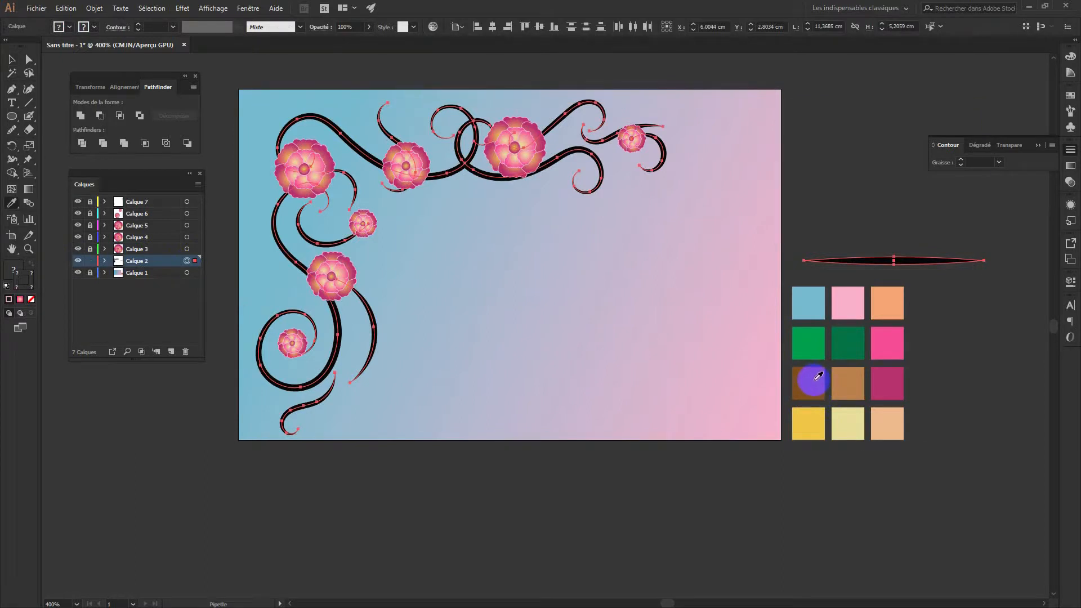
pyautogui.click(814, 380)
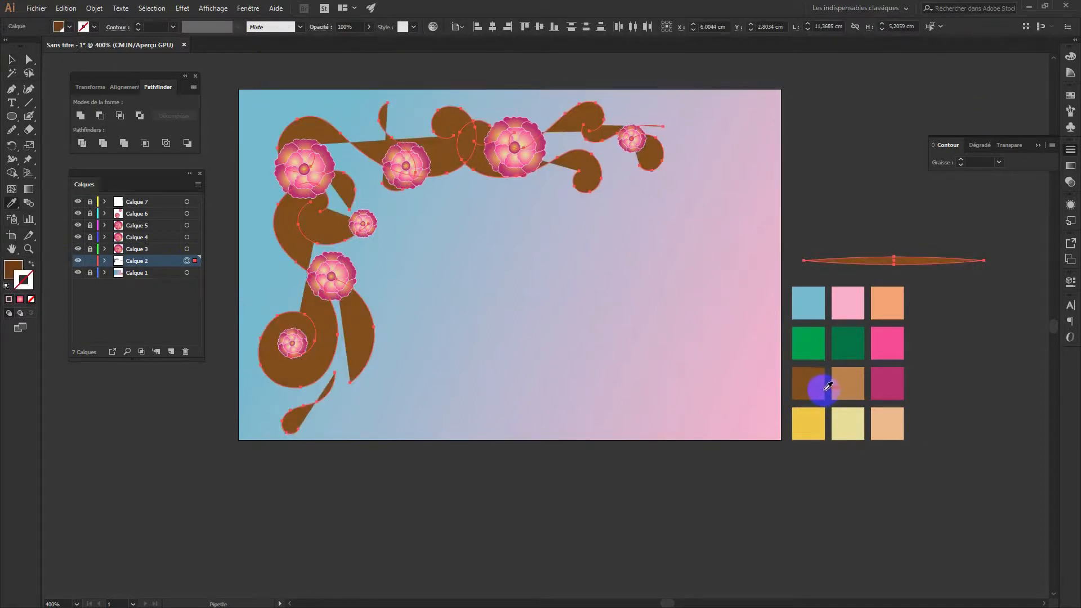
pyautogui.click(32, 263)
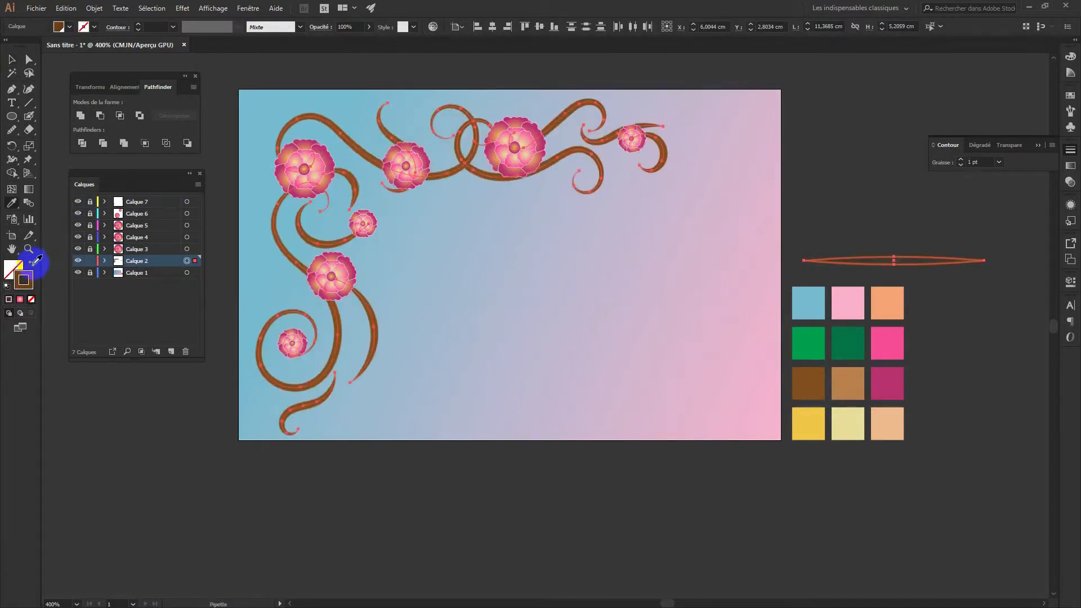
pyautogui.click(94, 8)
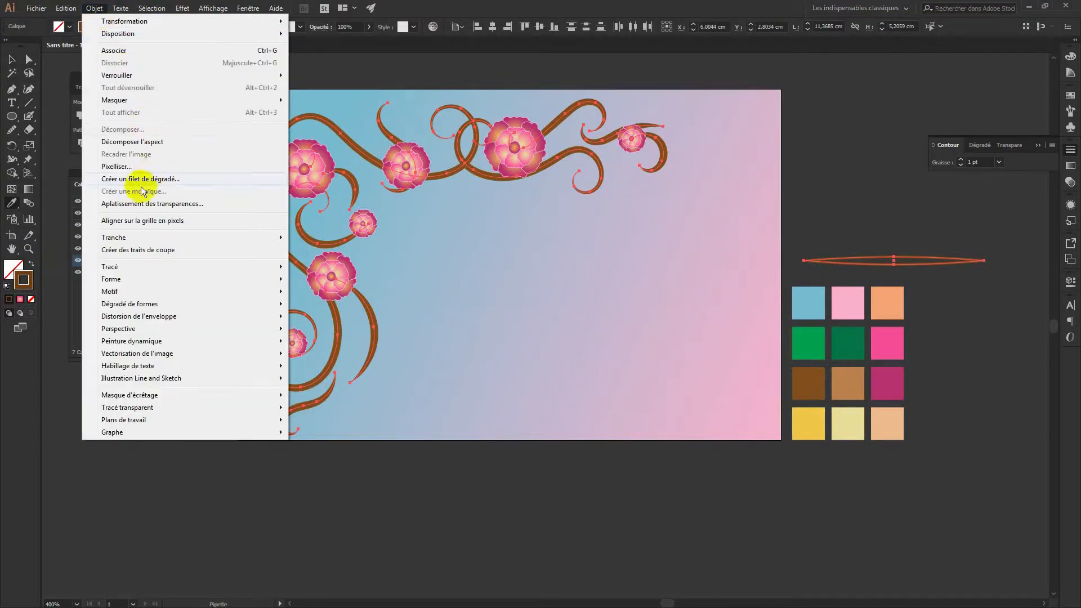
pyautogui.click(138, 142)
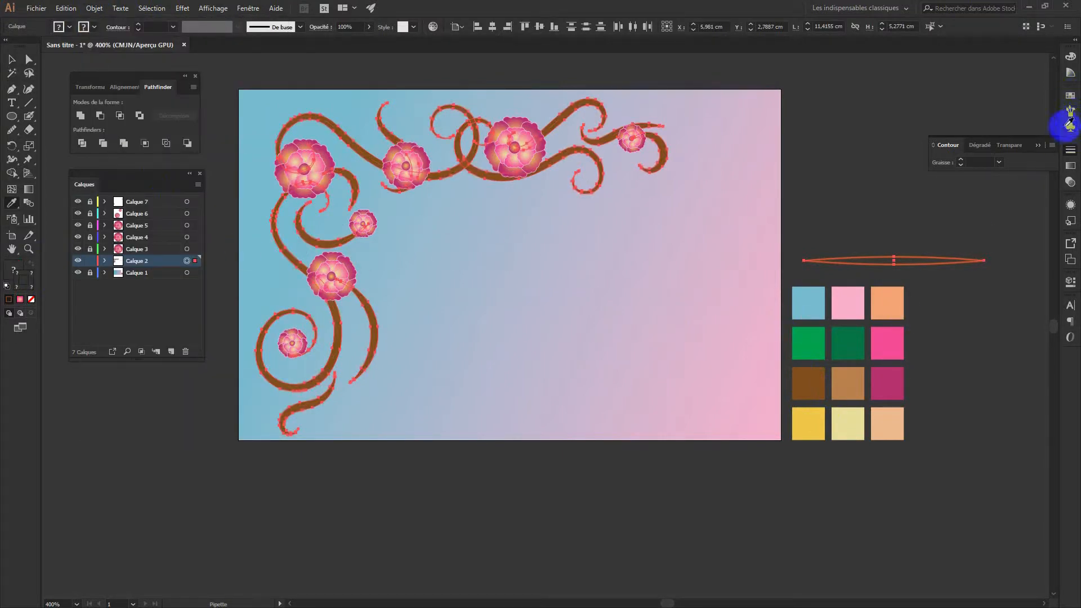
pyautogui.click(11, 59)
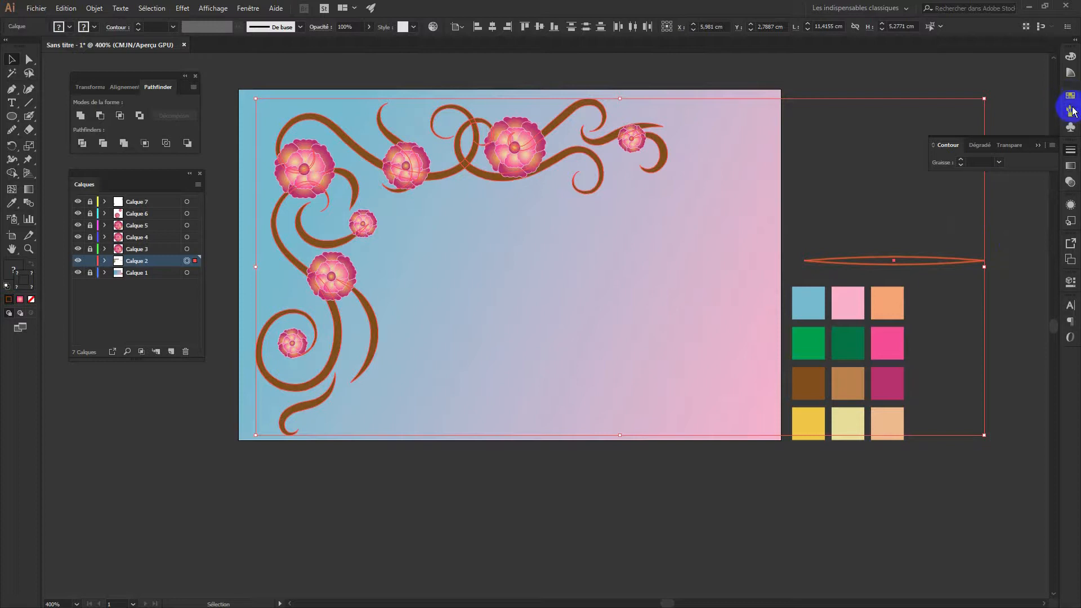
pyautogui.click(1070, 166)
# Apply a gradient to the swirls with a brown left stop and a light peach right stop
pyautogui.click(1070, 166)
pyautogui.click(1070, 166)
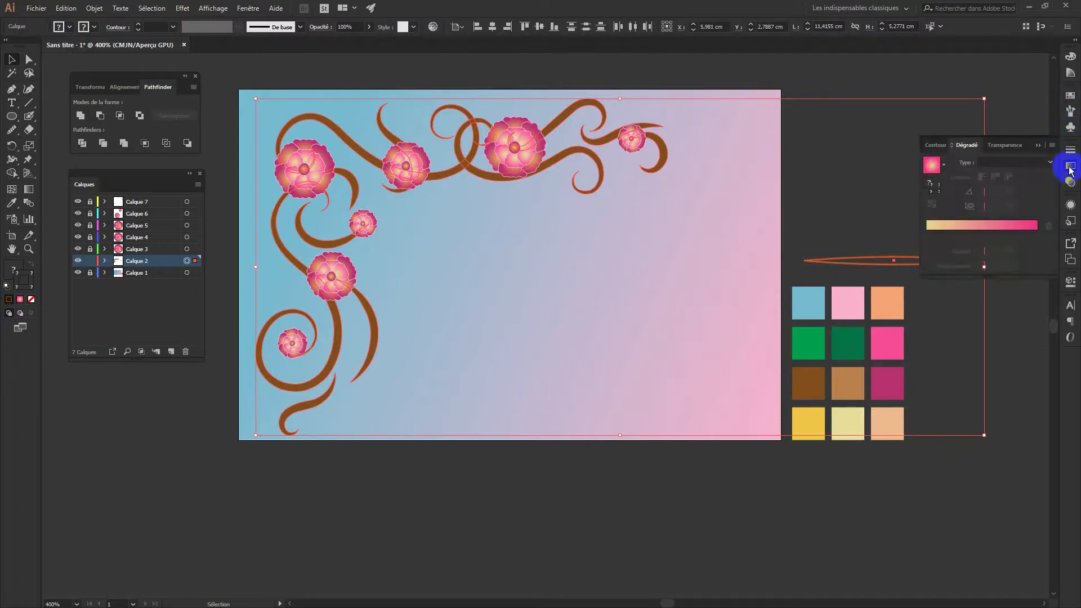
pyautogui.click(932, 165)
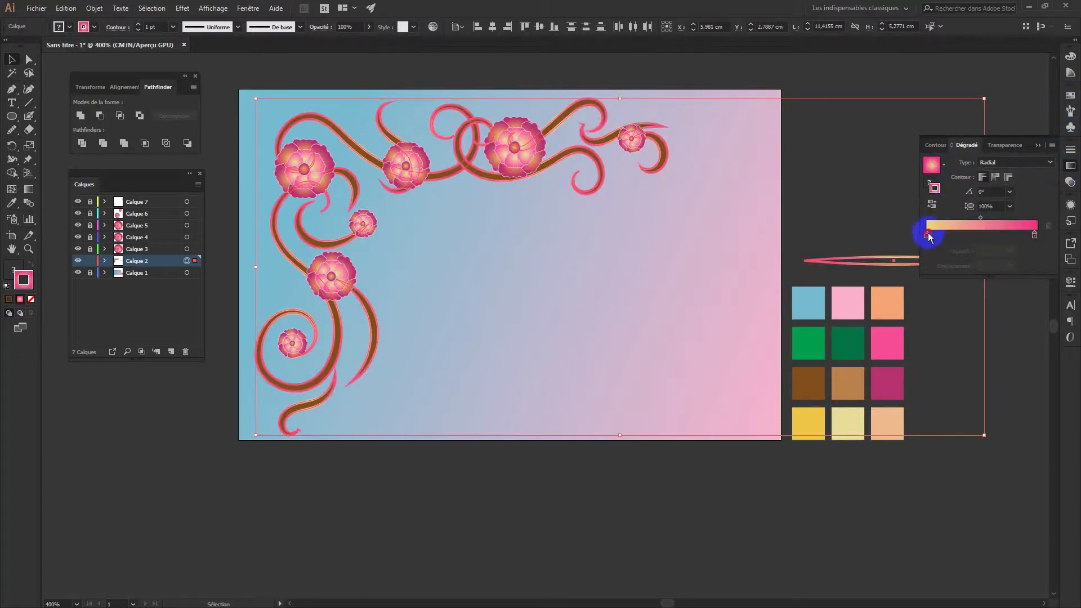
pyautogui.doubleClick(927, 234)
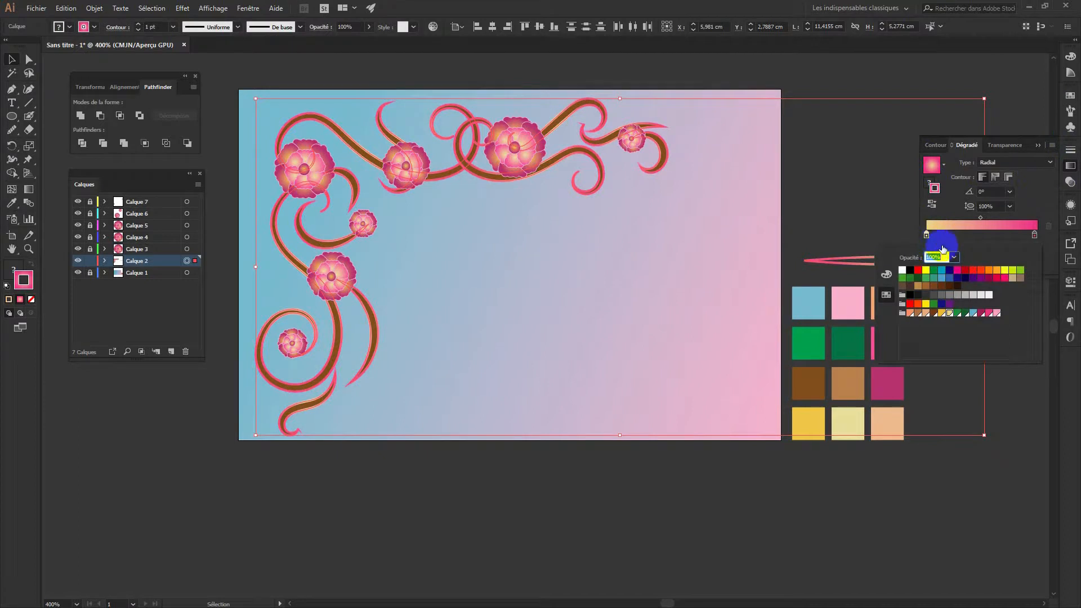
pyautogui.click(935, 317)
pyautogui.click(1034, 235)
pyautogui.moveTo(1034, 235)
pyautogui.mouseDown()
pyautogui.moveTo(943, 280)
pyautogui.moveTo(1031, 249)
pyautogui.mouseUp()
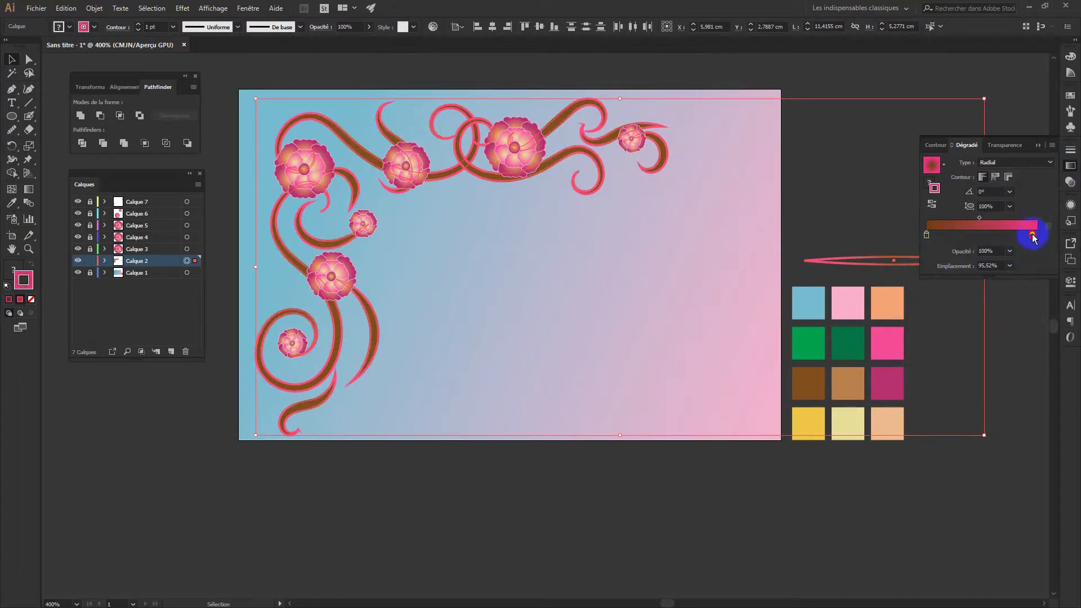
pyautogui.doubleClick(1033, 235)
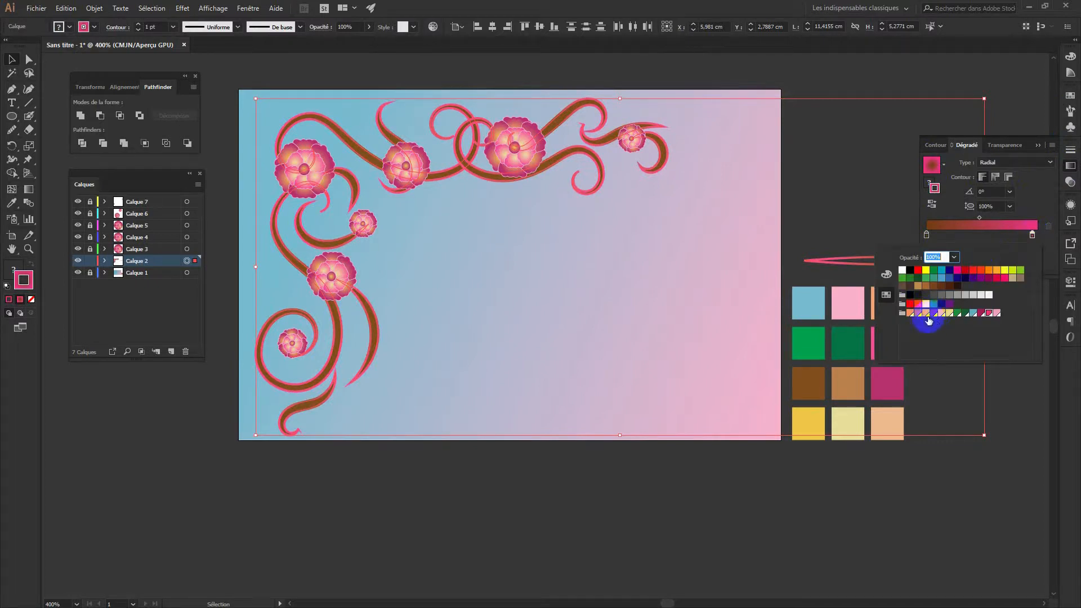
pyautogui.click(926, 314)
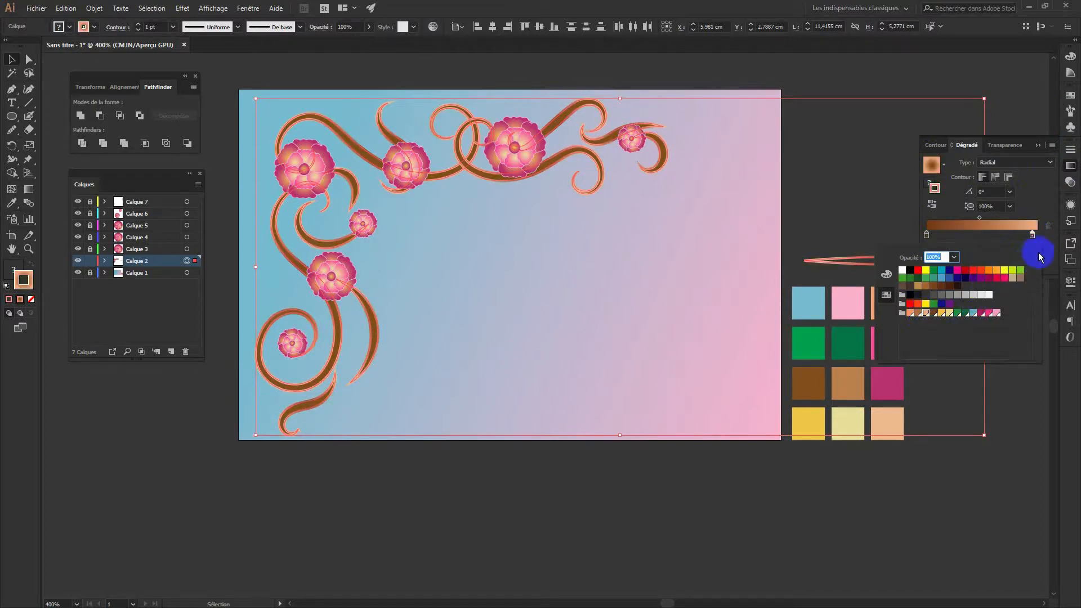
pyautogui.click(1033, 235)
pyautogui.moveTo(1032, 235); pyautogui.dragTo(1037, 235)
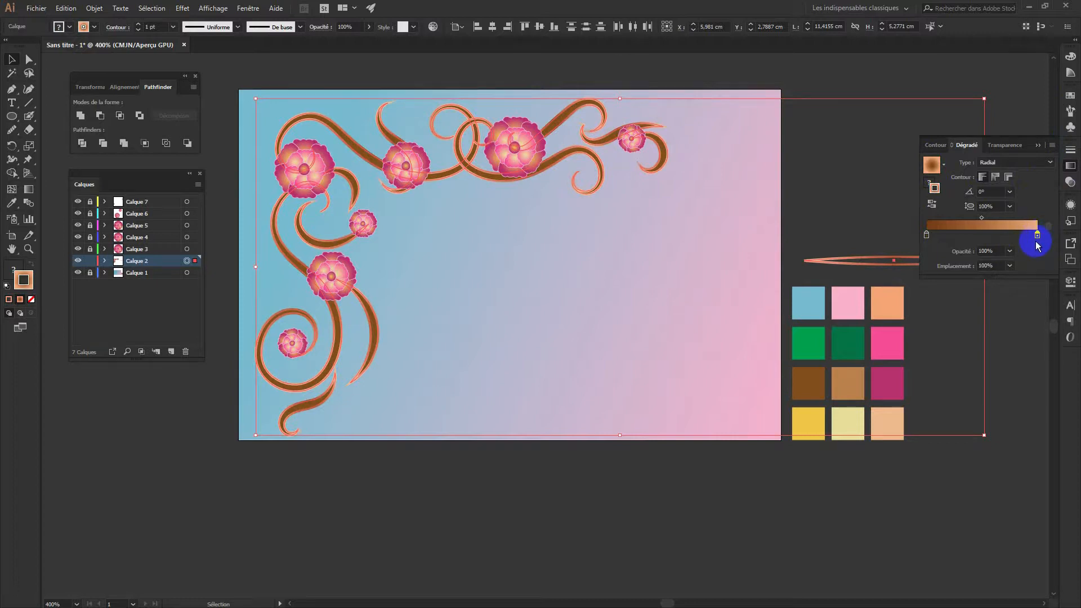
# Make the gradient Linéaire and reselect all the swirls on Calque 2
pyautogui.click(1038, 163)
pyautogui.click(1008, 175)
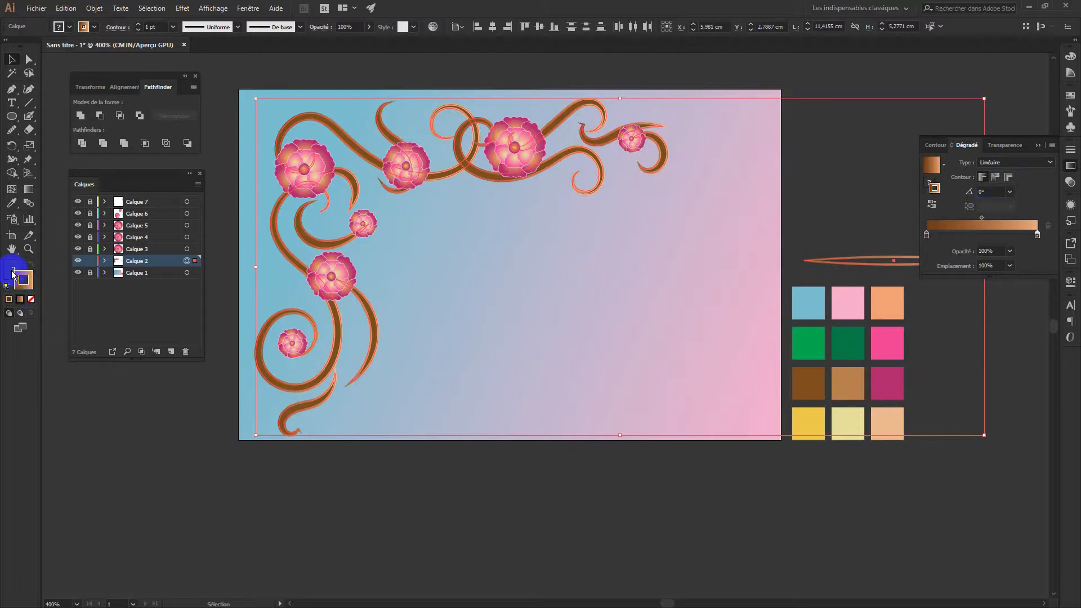
pyautogui.click(923, 482)
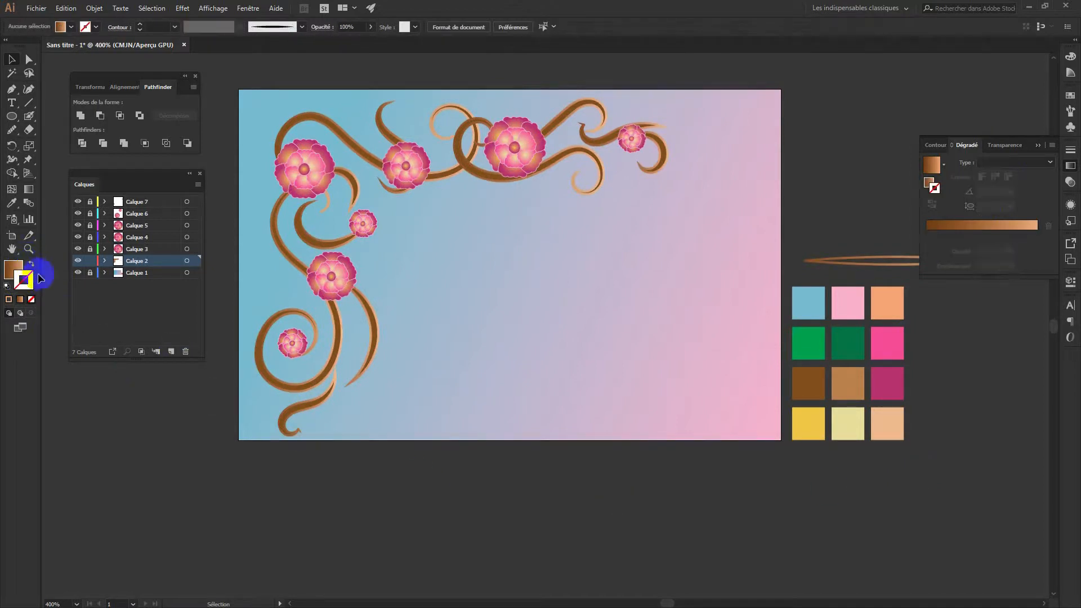
pyautogui.click(14, 269)
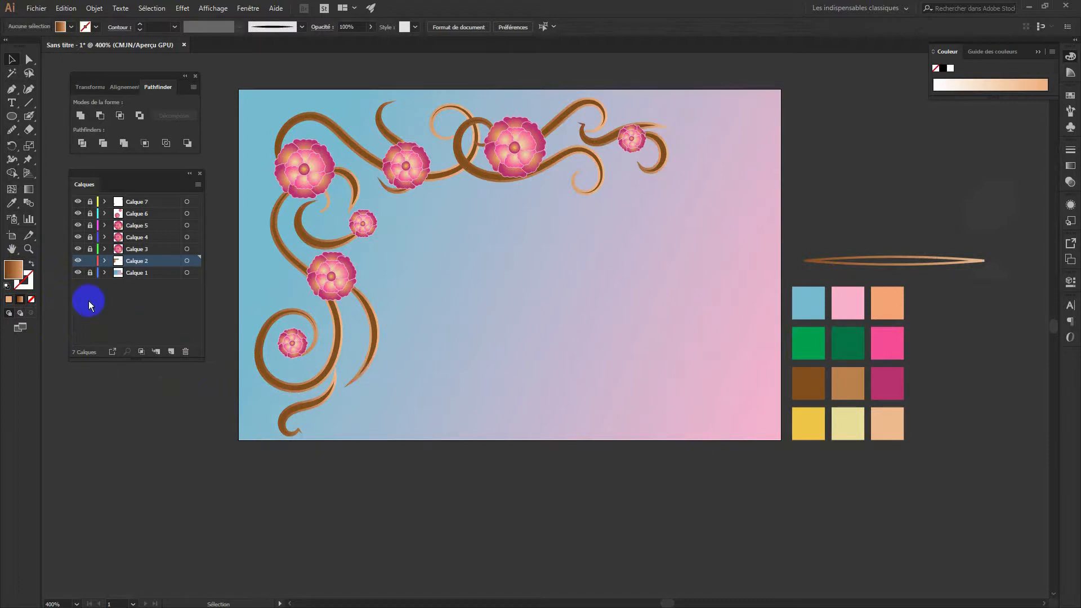
pyautogui.click(187, 261)
pyautogui.click(25, 280)
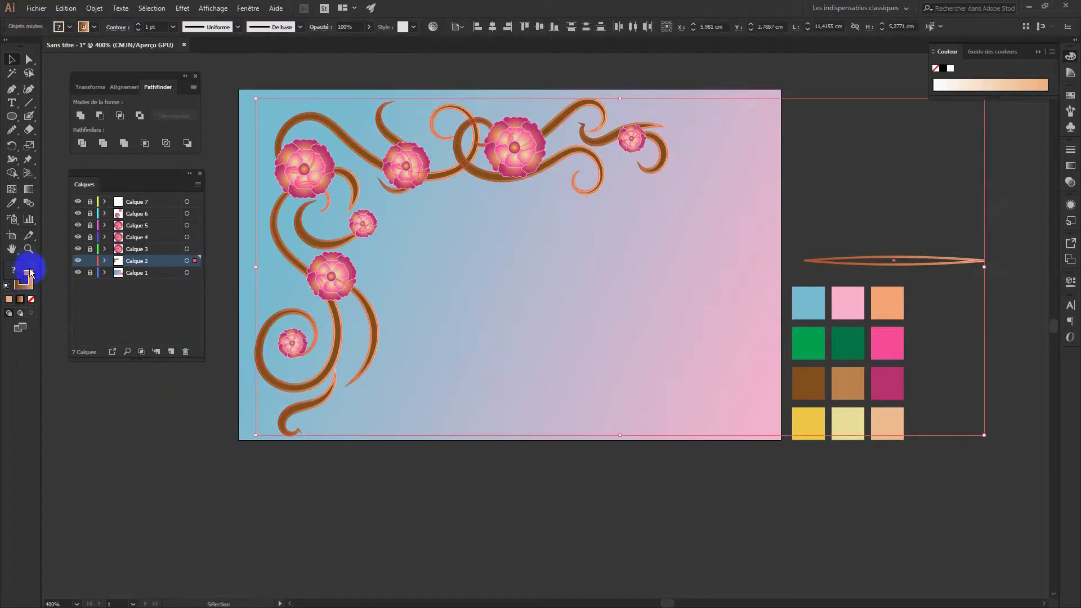
pyautogui.doubleClick(27, 278)
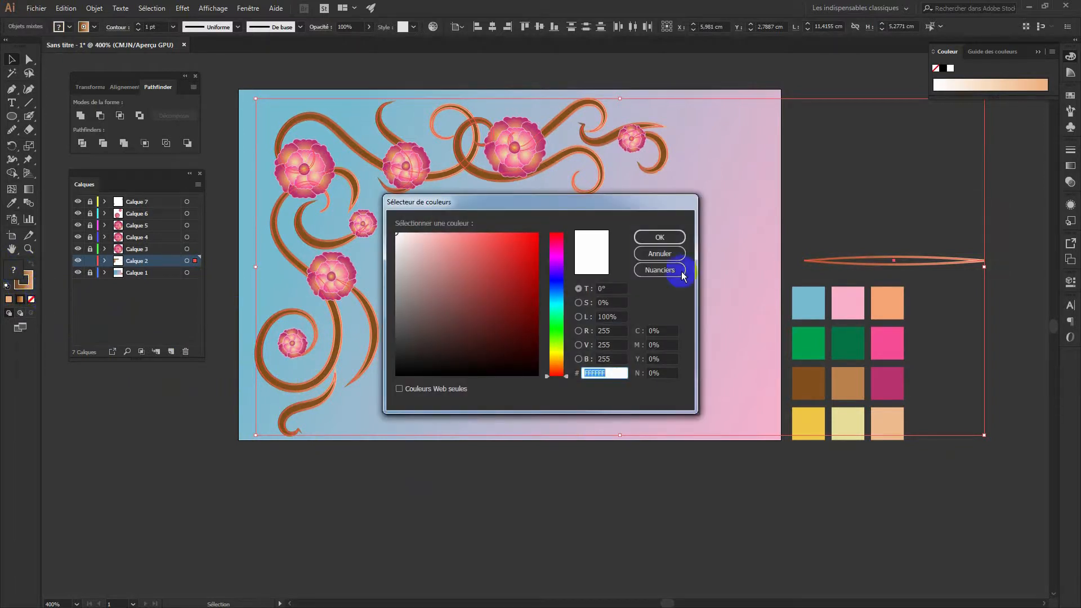
pyautogui.click(659, 254)
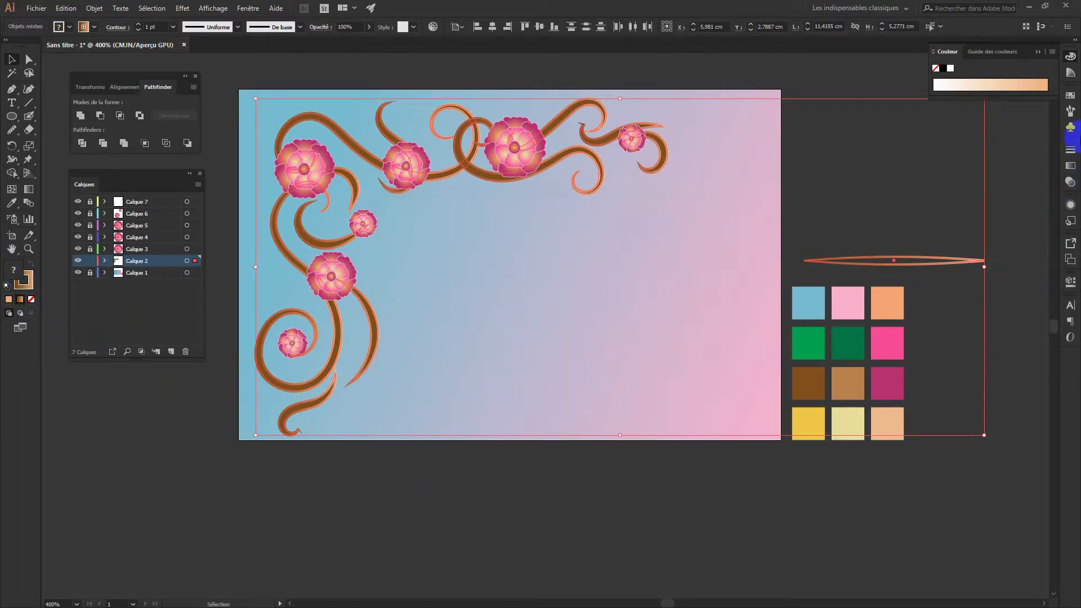
# Apply the brown-to-peach gradient to the swirls' fill and set their stroke to None
pyautogui.click(1071, 166)
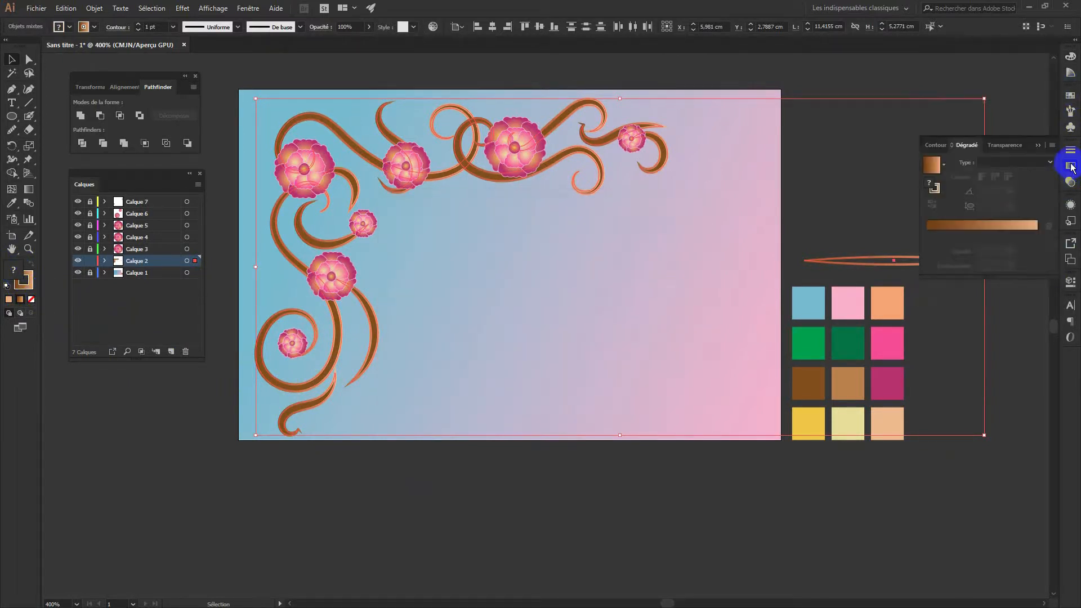
pyautogui.click(935, 165)
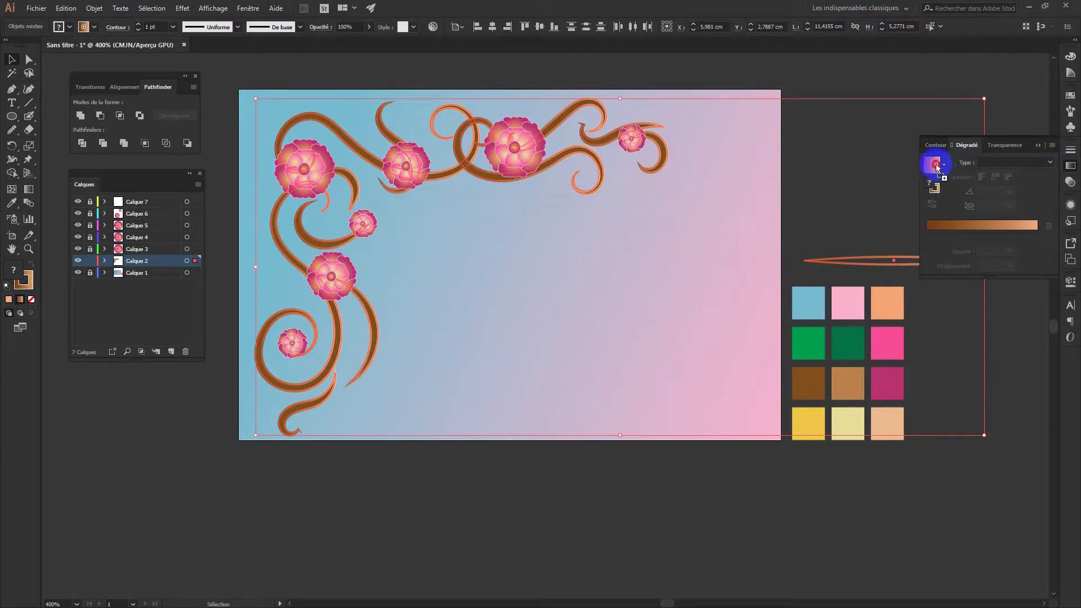
pyautogui.click(944, 188)
pyautogui.click(937, 196)
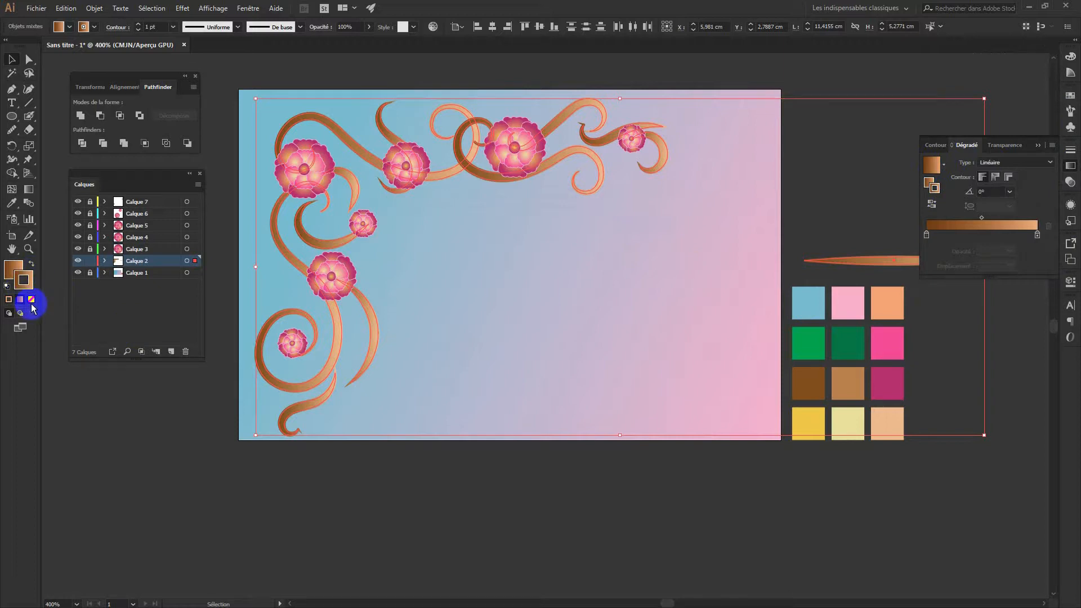
pyautogui.click(31, 300)
pyautogui.click(14, 268)
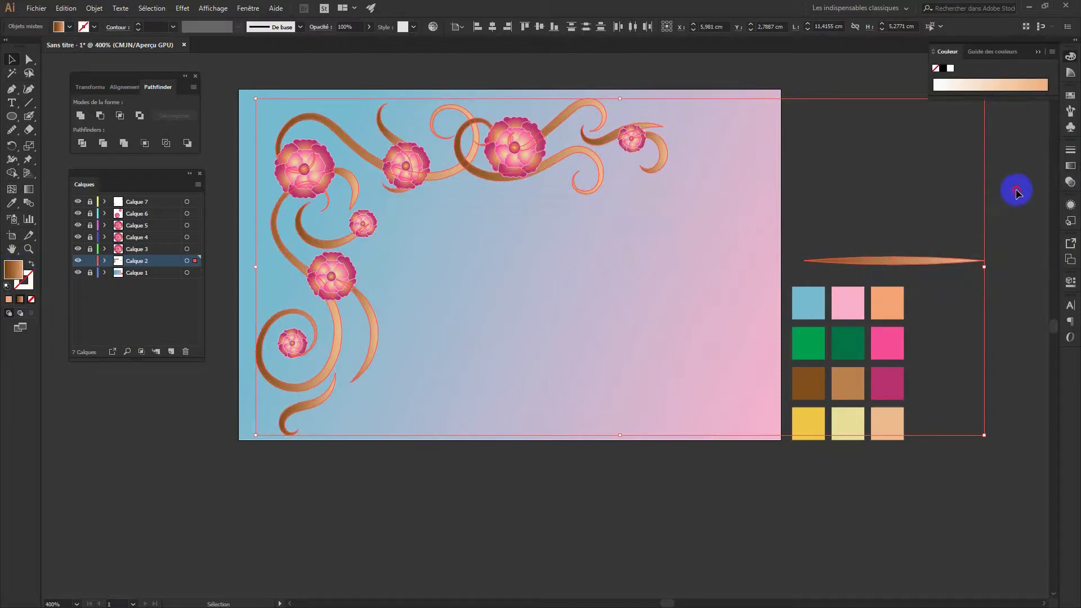
pyautogui.click(1002, 202)
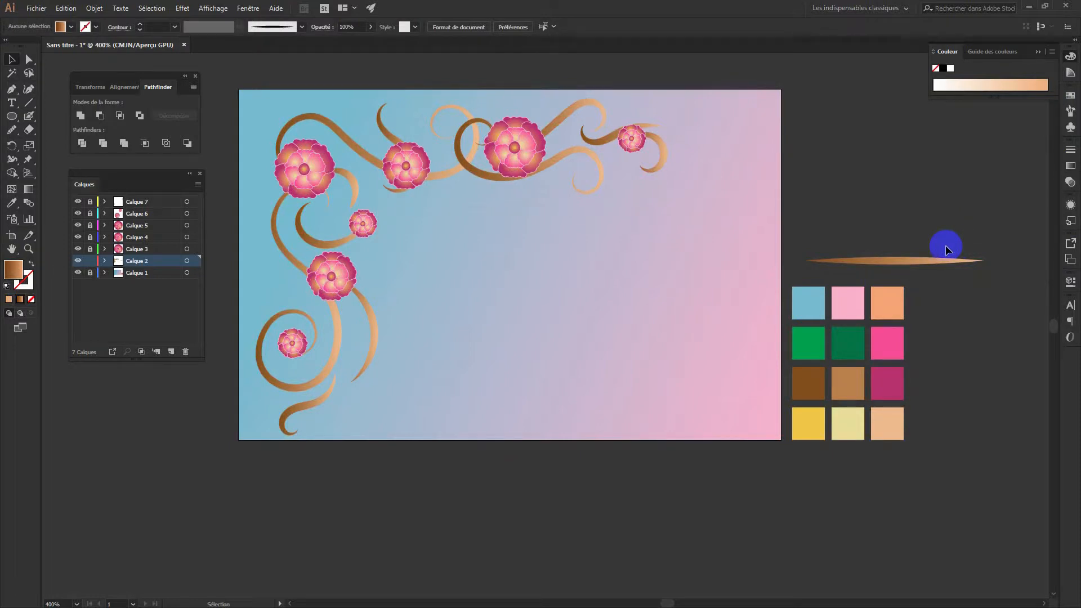
# Try darker brown swatches on the gradient's right and left stops
pyautogui.click(1070, 166)
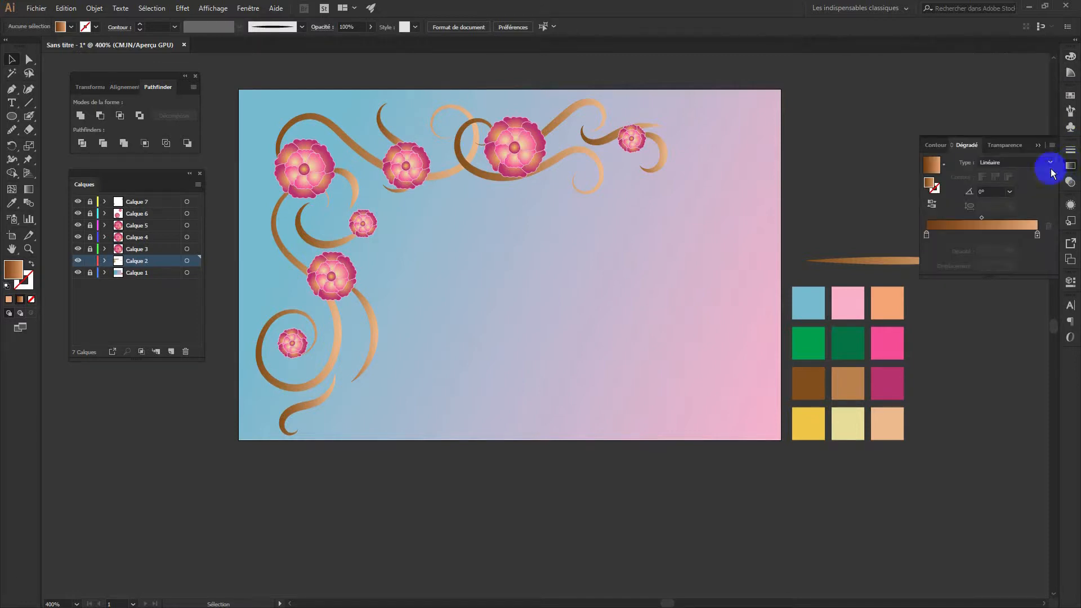
pyautogui.doubleClick(1037, 234)
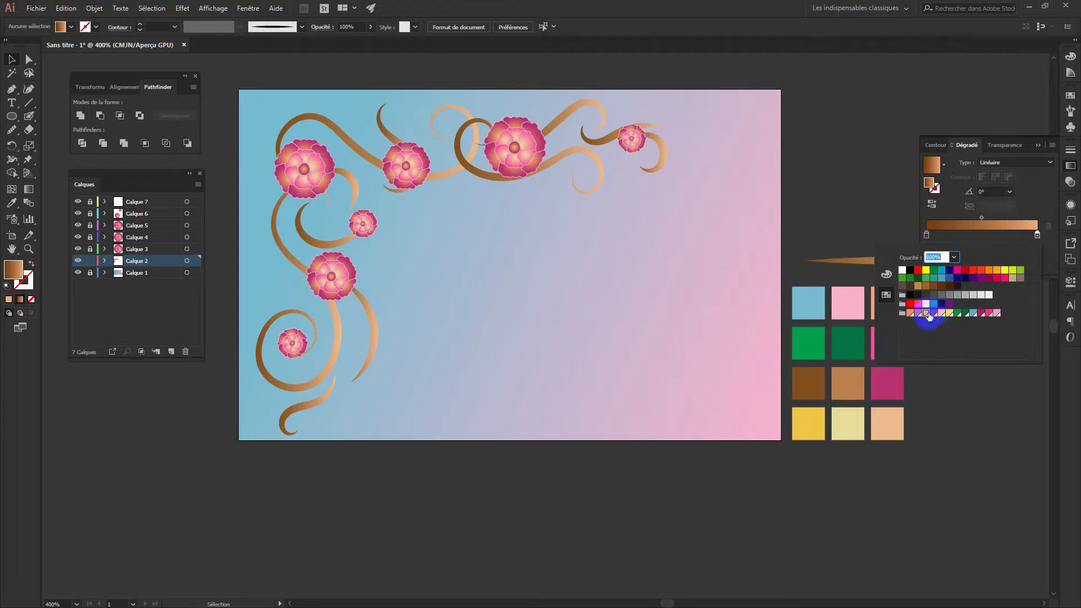
pyautogui.click(919, 313)
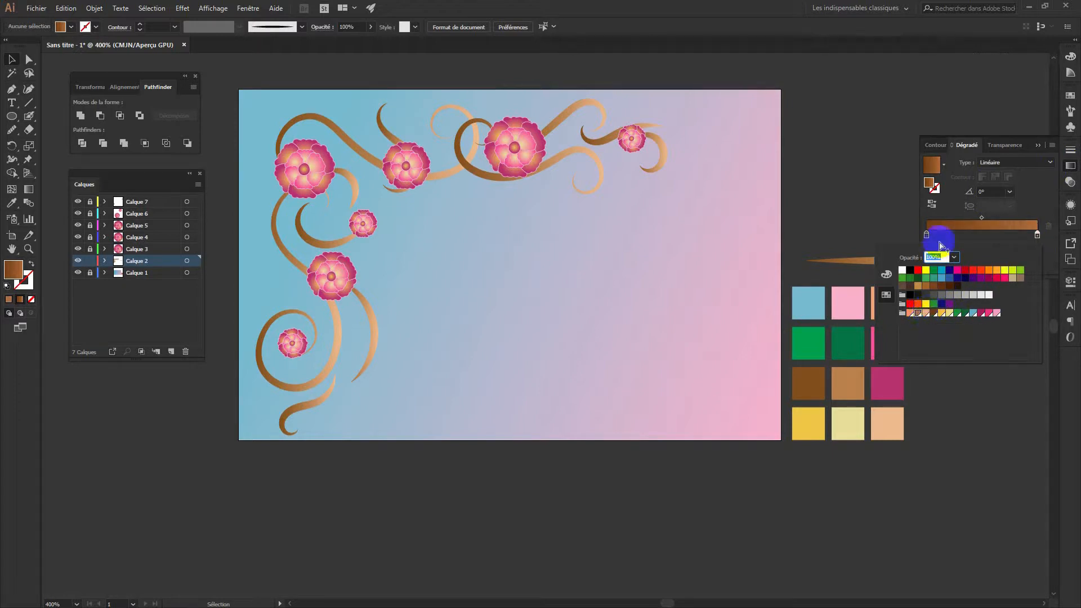
pyautogui.click(926, 235)
pyautogui.doubleClick(927, 235)
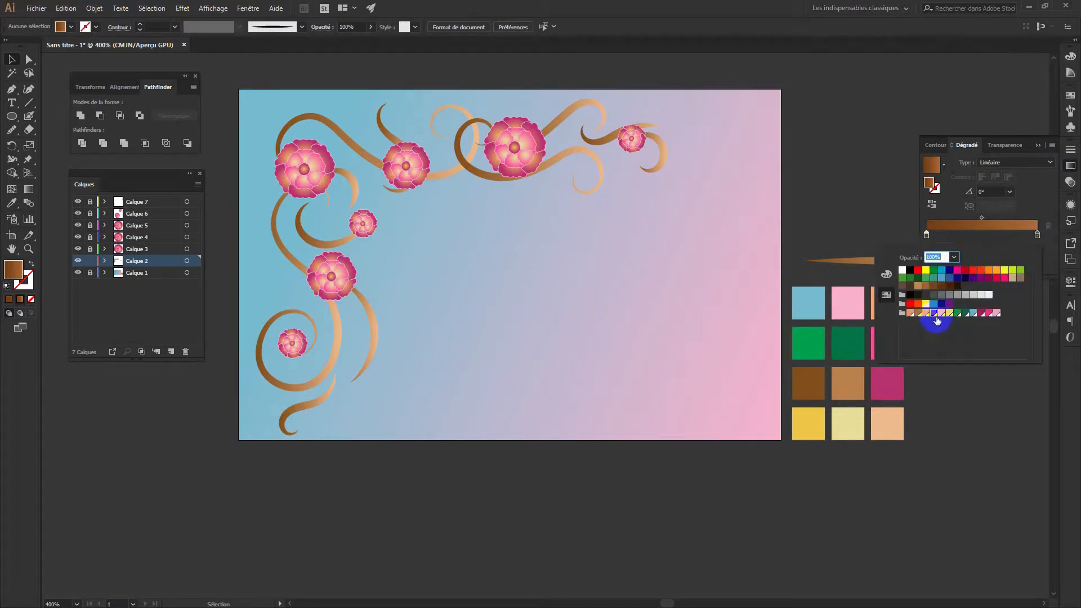
pyautogui.click(1021, 255)
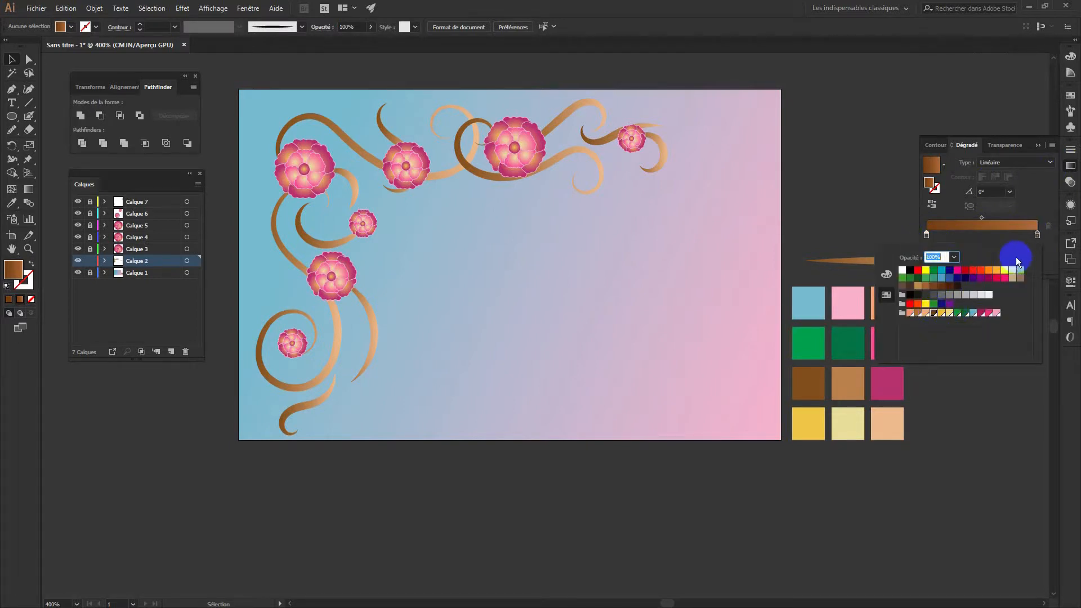
pyautogui.click(1037, 234)
pyautogui.doubleClick(1037, 234)
pyautogui.click(920, 315)
pyautogui.click(926, 315)
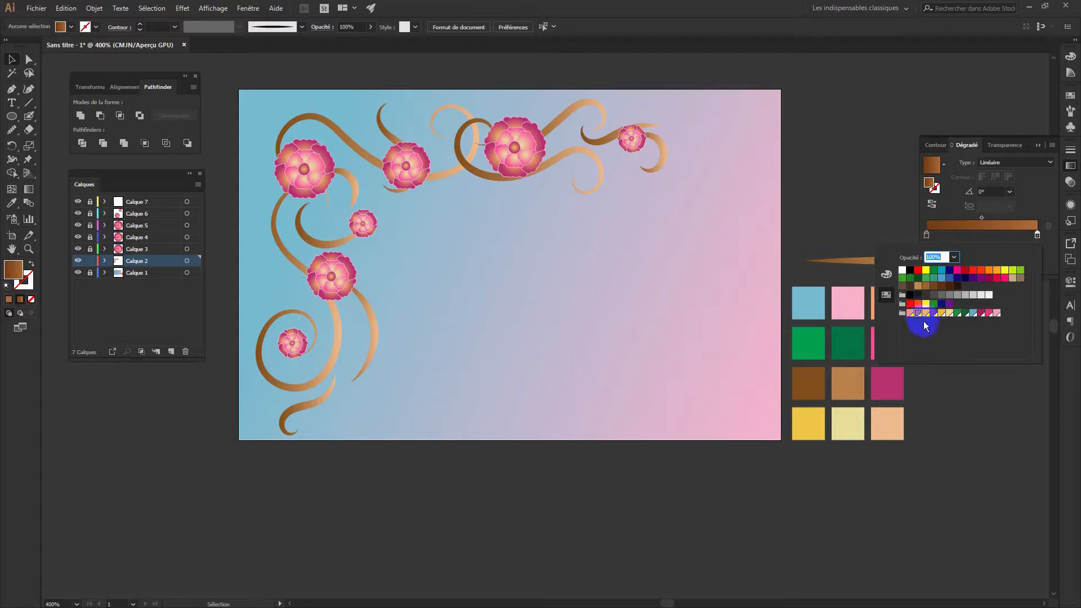
# Set the gradient's right stop to dark brown and its left stop to a lighter brown
pyautogui.click(1037, 234)
pyautogui.click(943, 286)
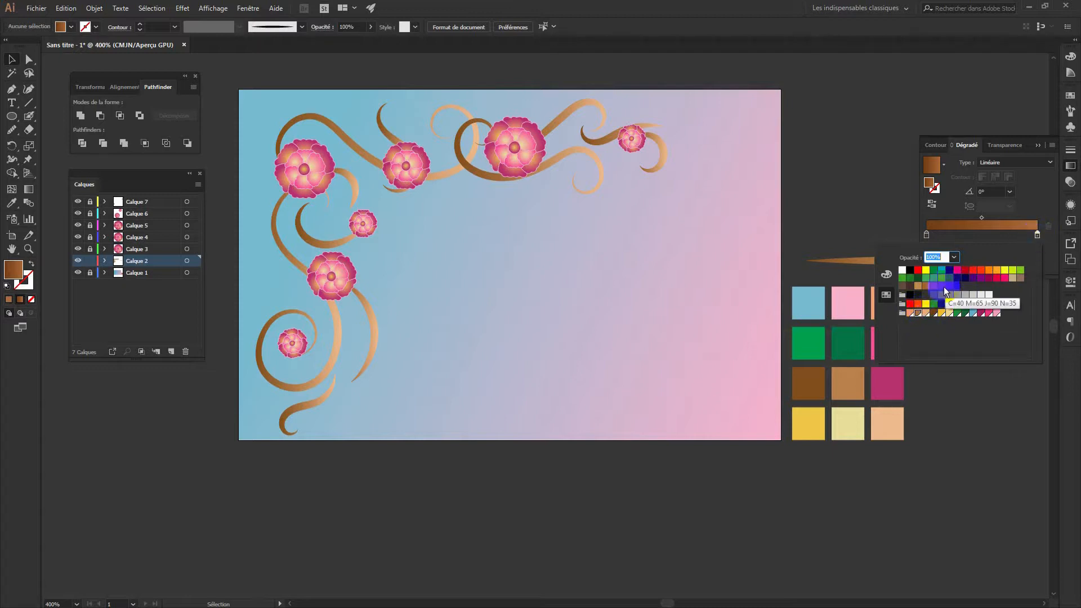
pyautogui.click(926, 286)
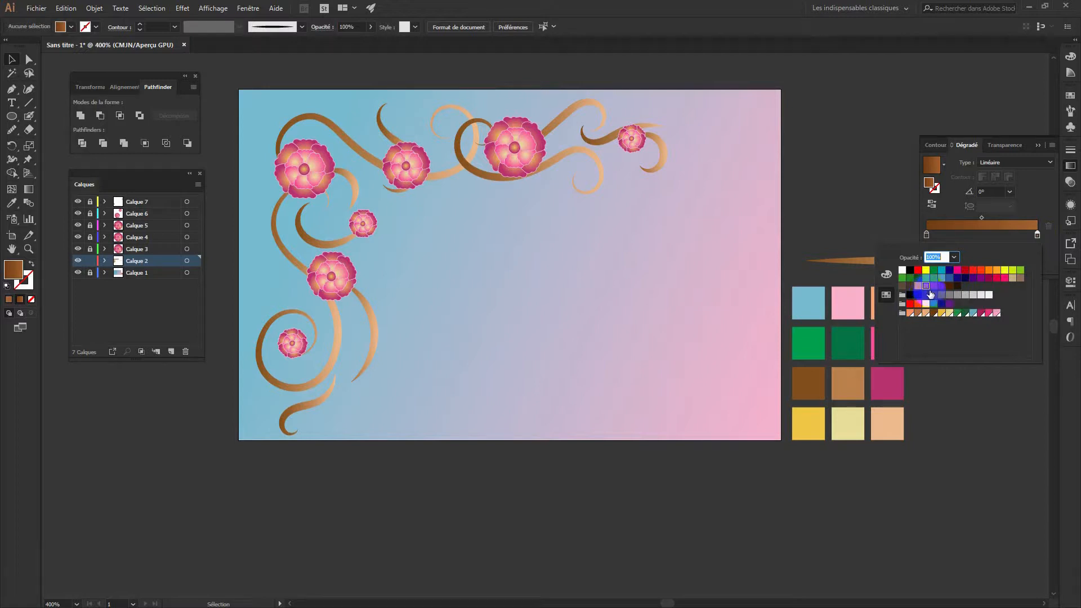
pyautogui.click(919, 286)
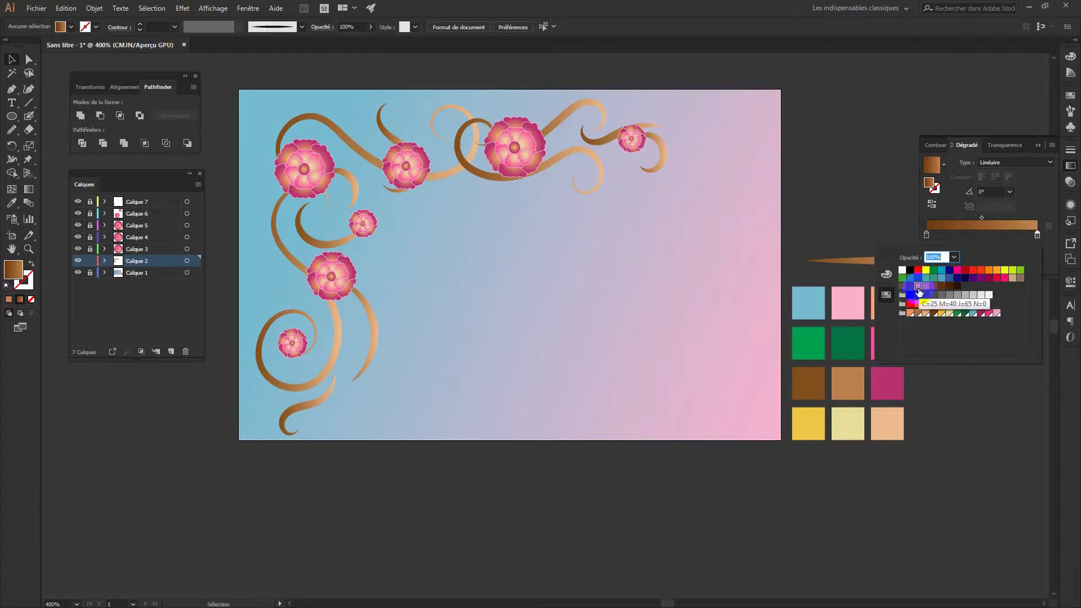
pyautogui.click(941, 286)
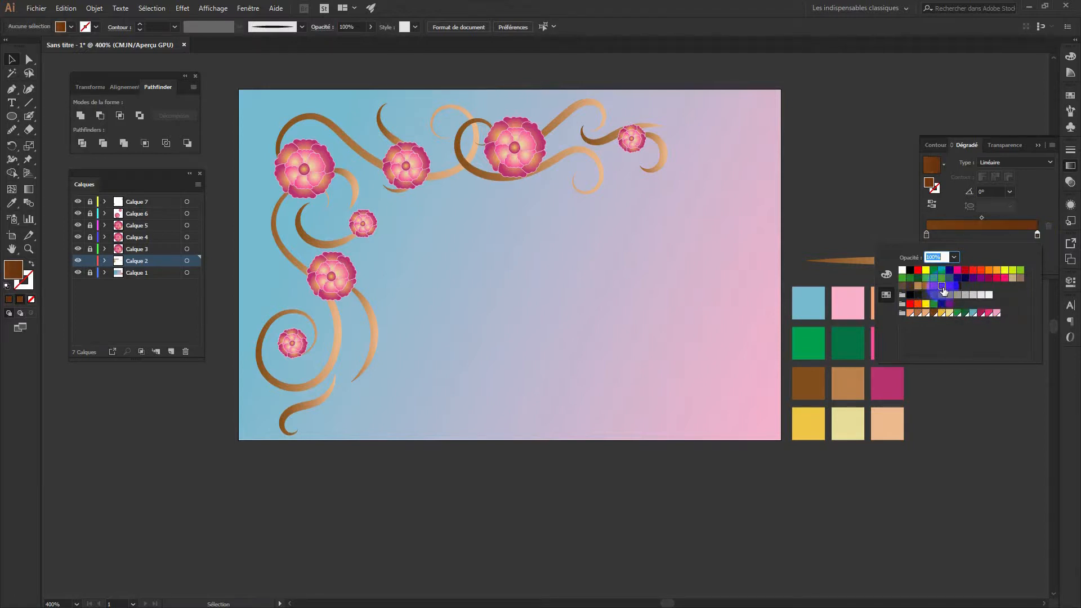
pyautogui.click(932, 240)
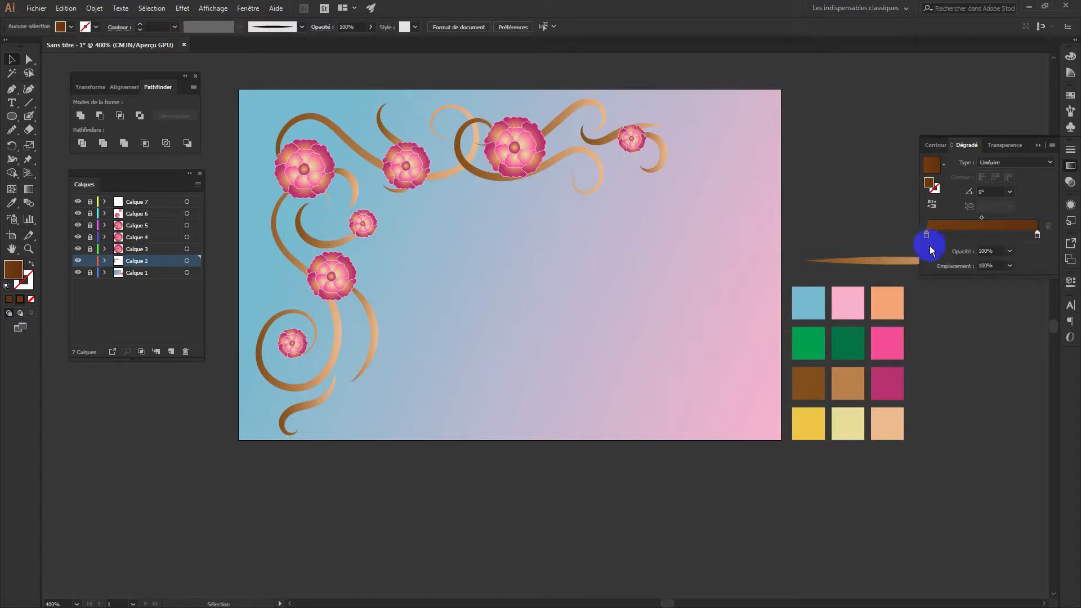
pyautogui.doubleClick(927, 236)
pyautogui.click(927, 287)
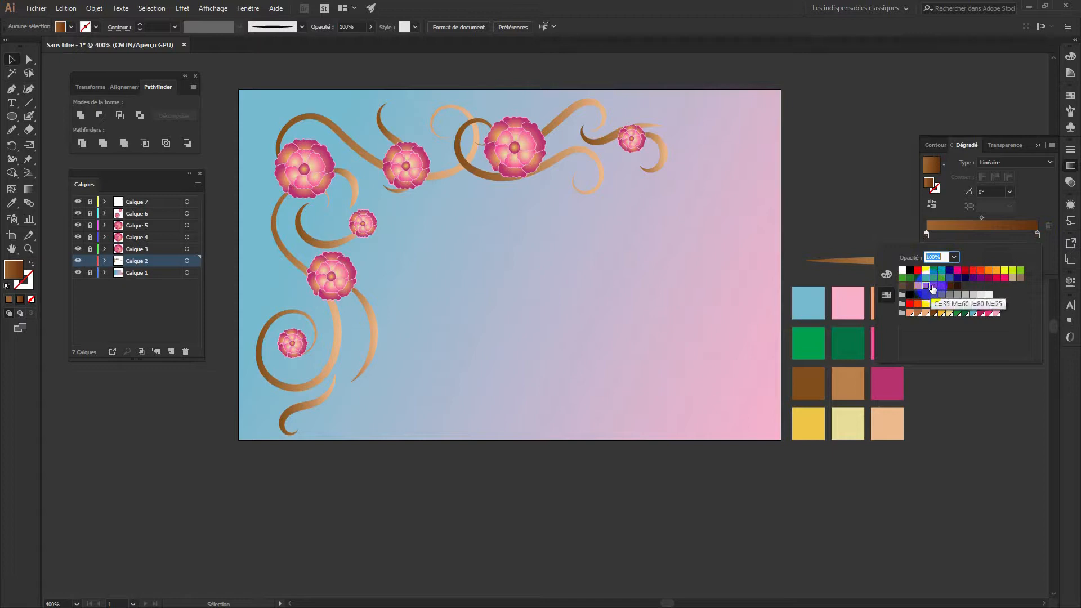
# Reselect all swirls on Calque 2 and recolour both gradient stops in brown
pyautogui.click(188, 266)
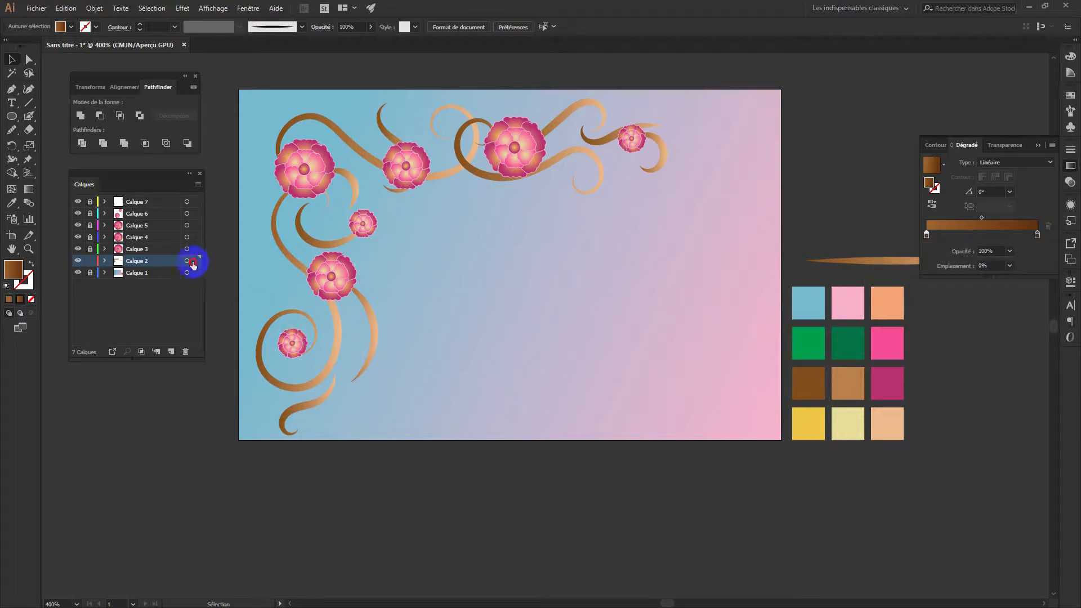
pyautogui.click(187, 262)
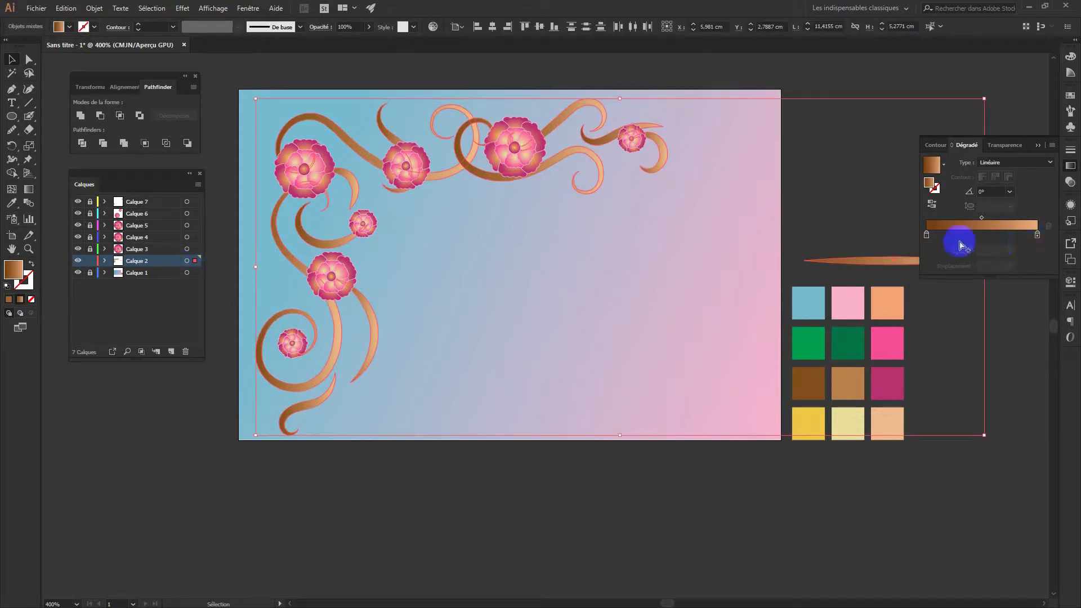
pyautogui.click(926, 235)
pyautogui.click(1037, 235)
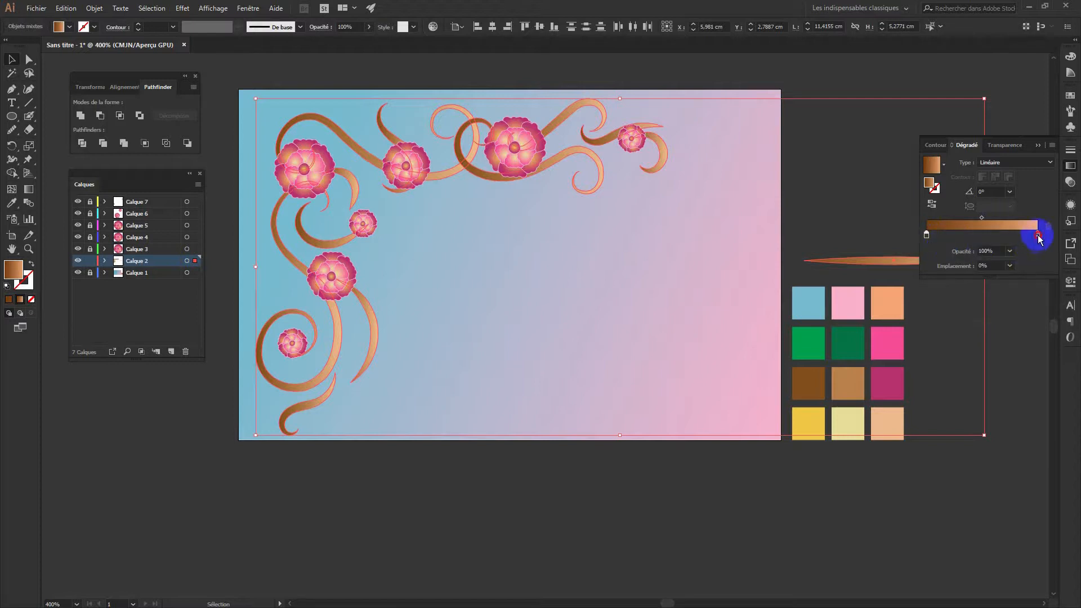
pyautogui.doubleClick(1038, 235)
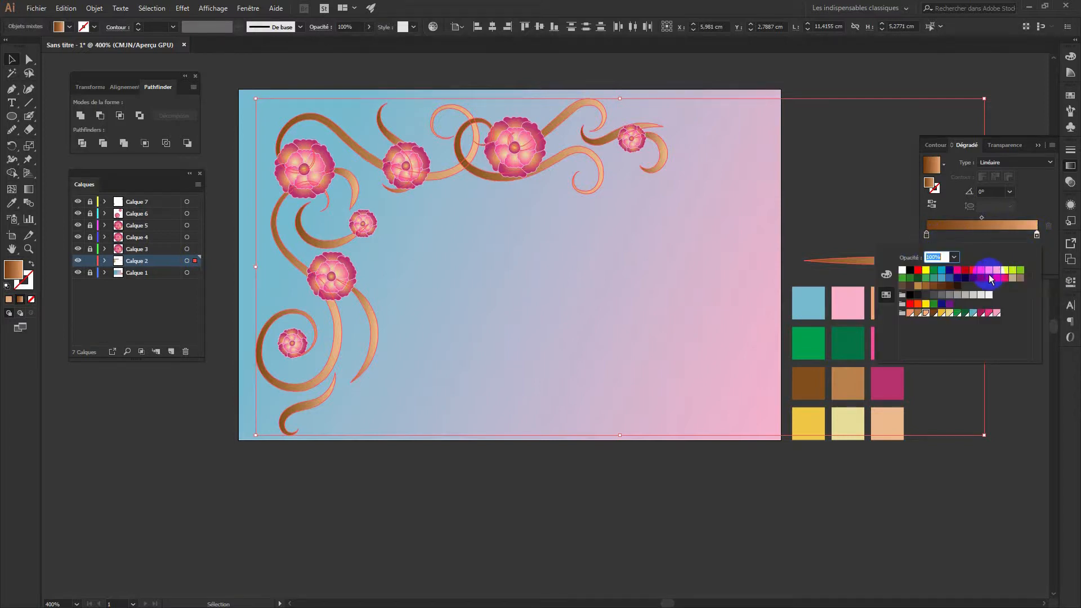
pyautogui.click(917, 314)
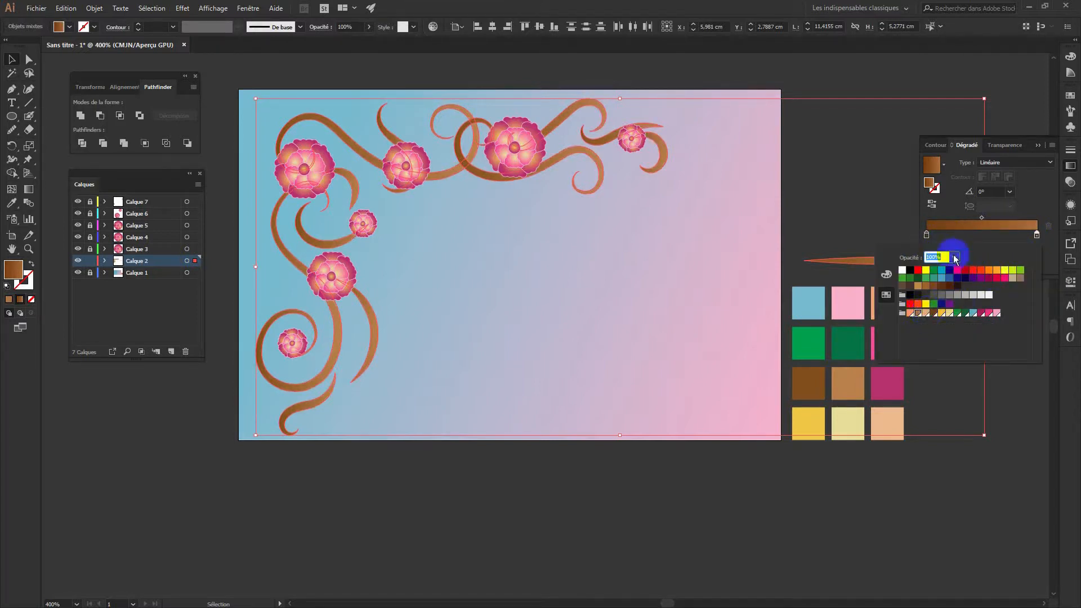
pyautogui.click(928, 236)
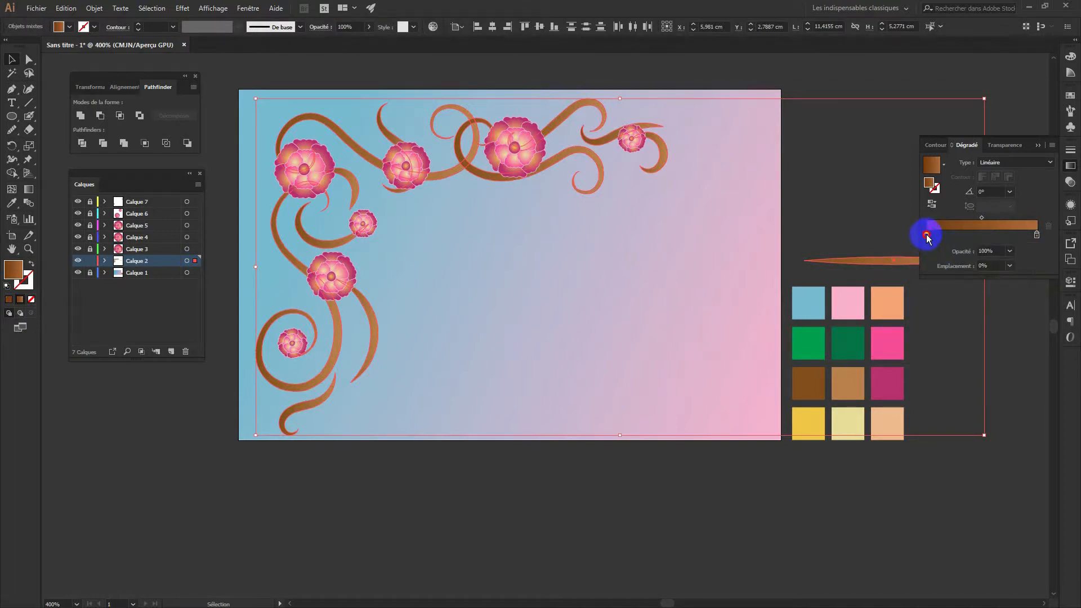
pyautogui.doubleClick(928, 236)
pyautogui.click(940, 288)
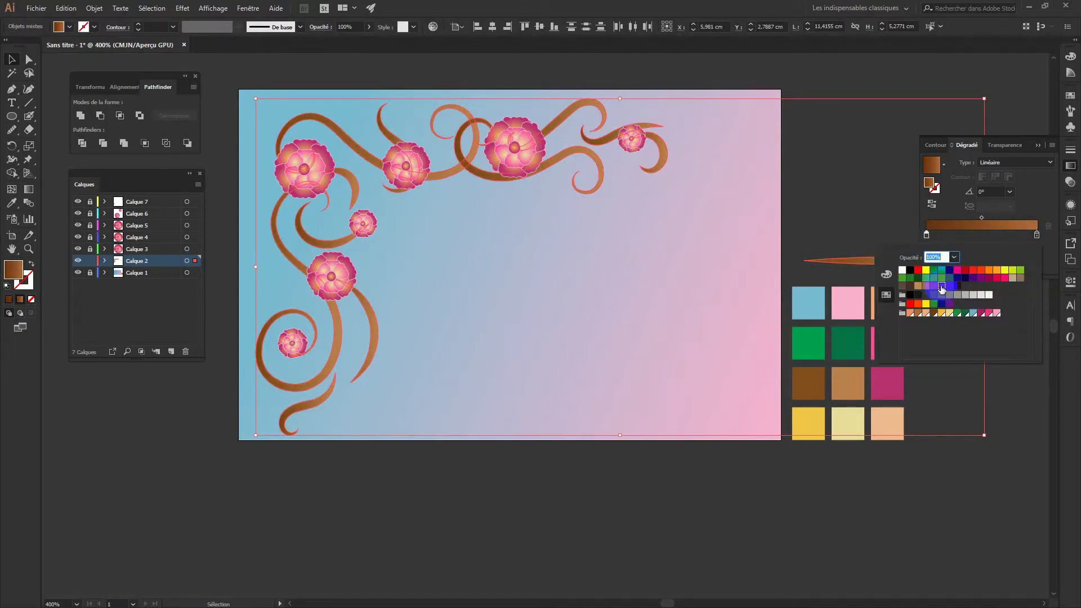
pyautogui.click(895, 83)
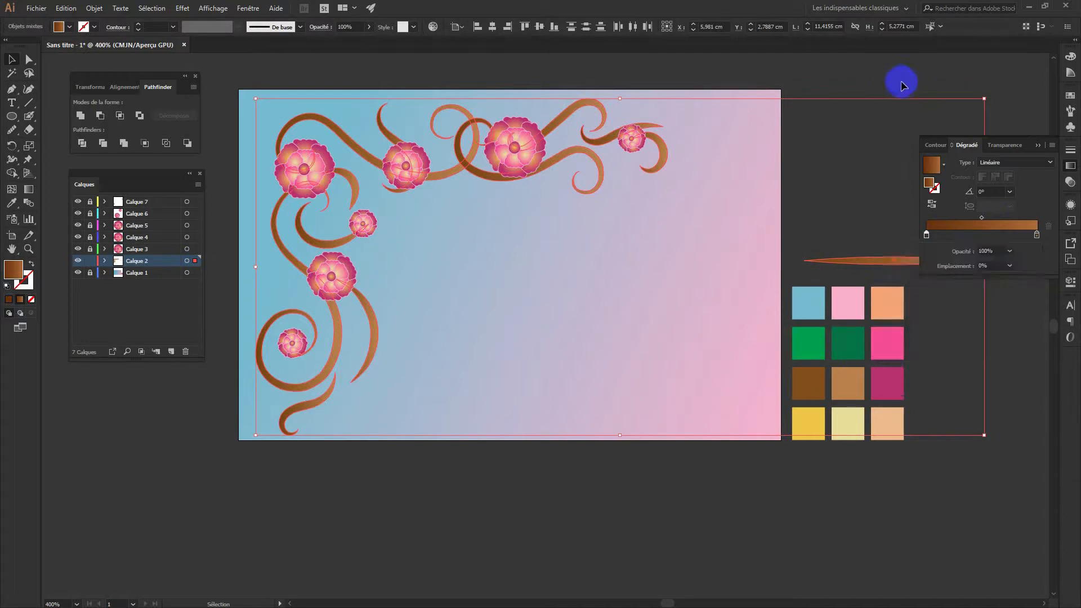
pyautogui.click(910, 103)
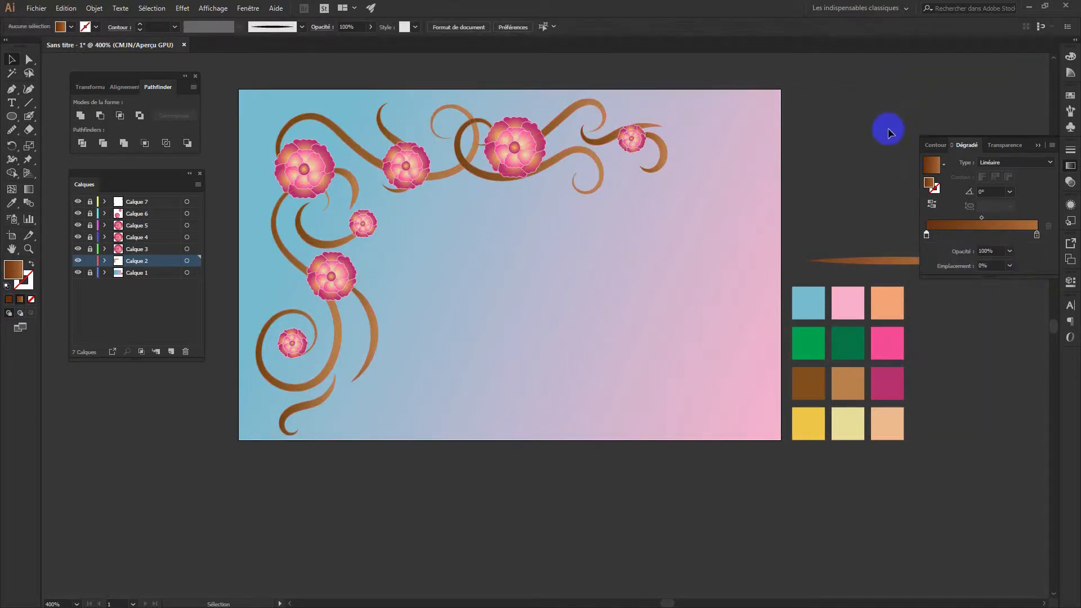
# Reselect Calque 2's artwork and add a new empty layer, Calque 8
pyautogui.click(665, 158)
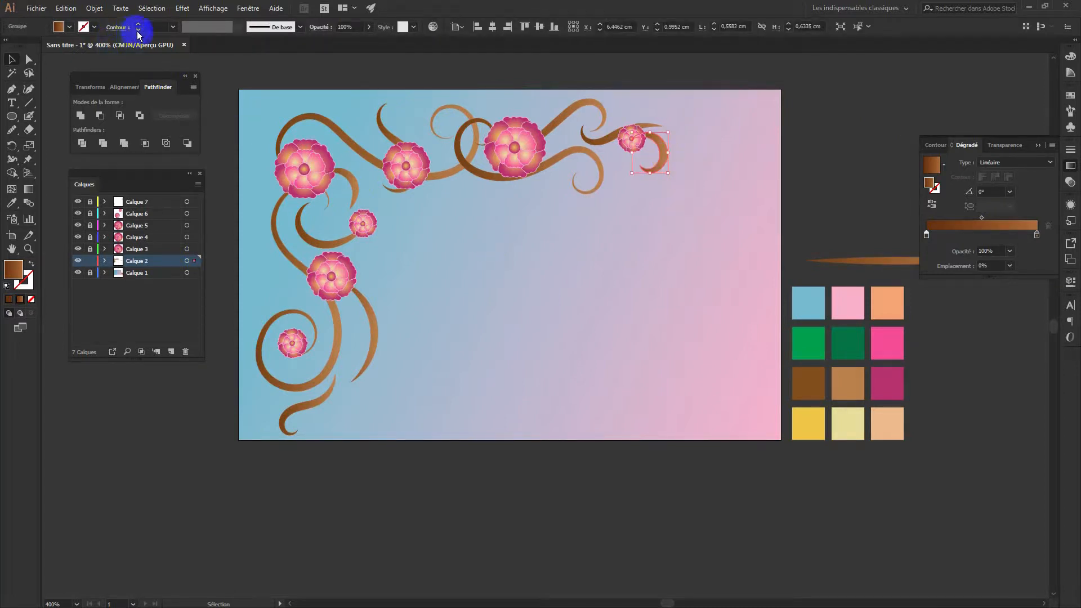
pyautogui.click(673, 270)
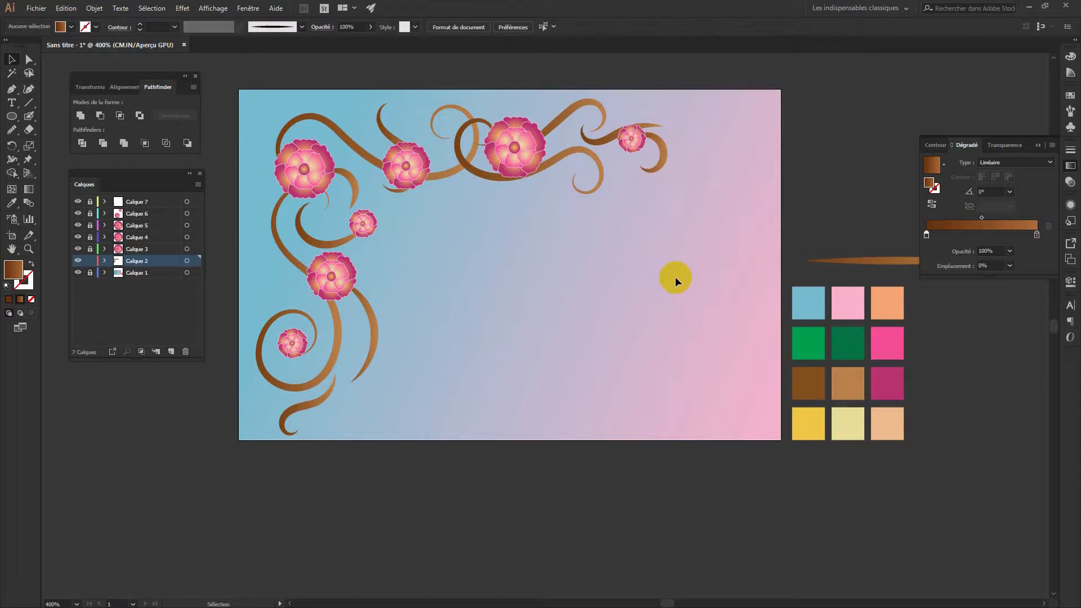
pyautogui.click(154, 261)
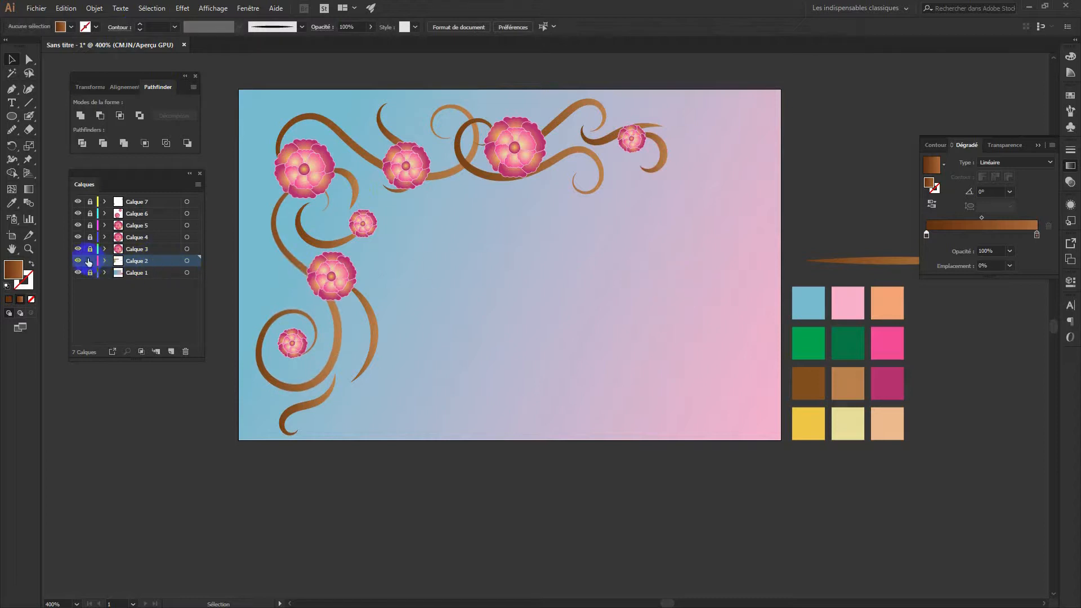
pyautogui.click(188, 261)
pyautogui.click(171, 351)
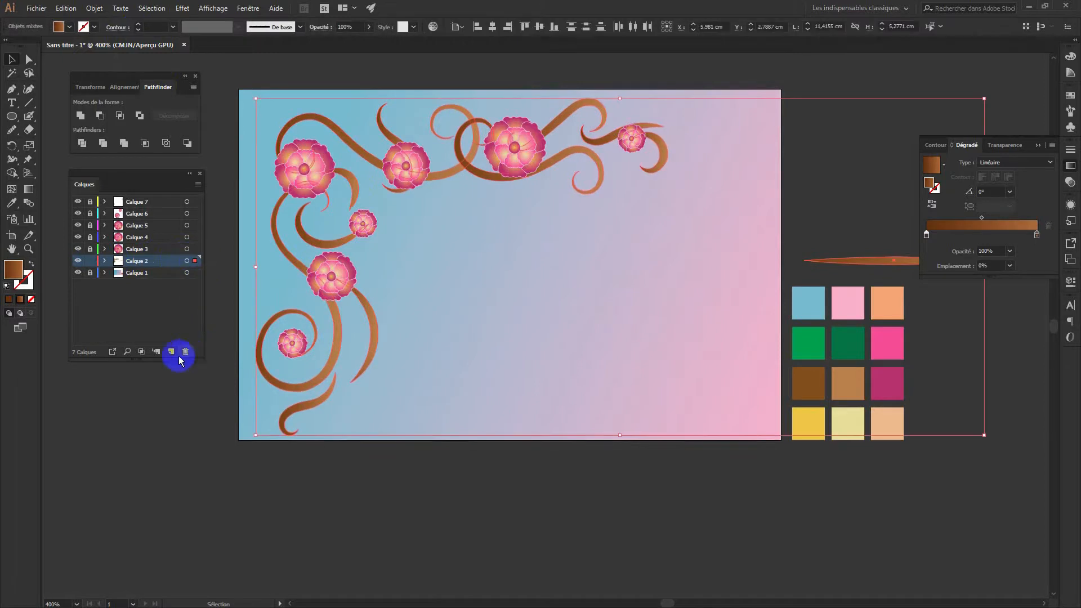
# Paste a copy of the swirls into Calque 8 and shift it up and to the right
pyautogui.press('a')
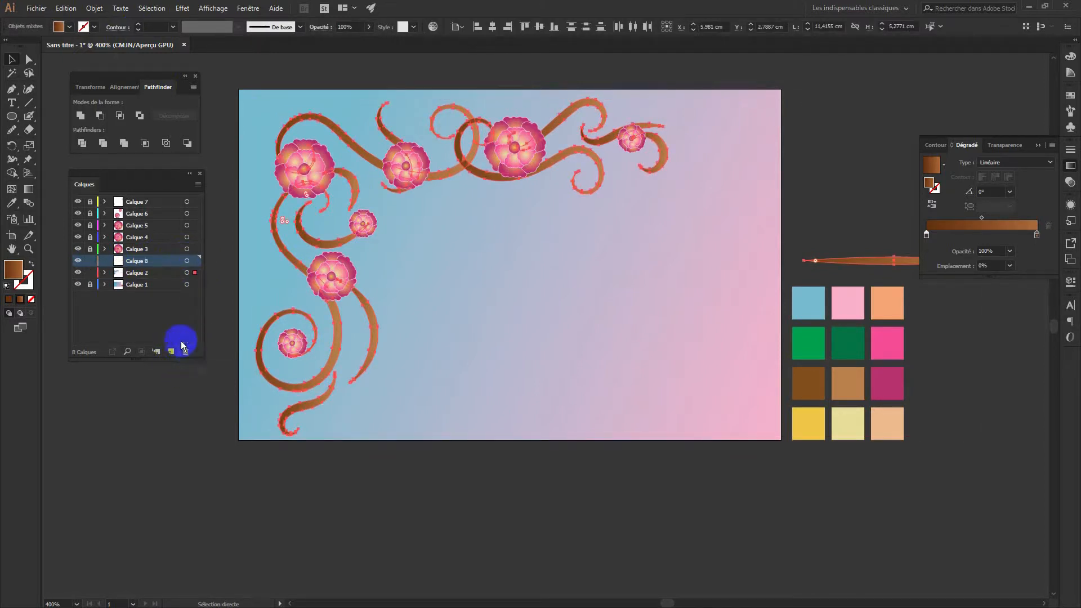
pyautogui.click(156, 274)
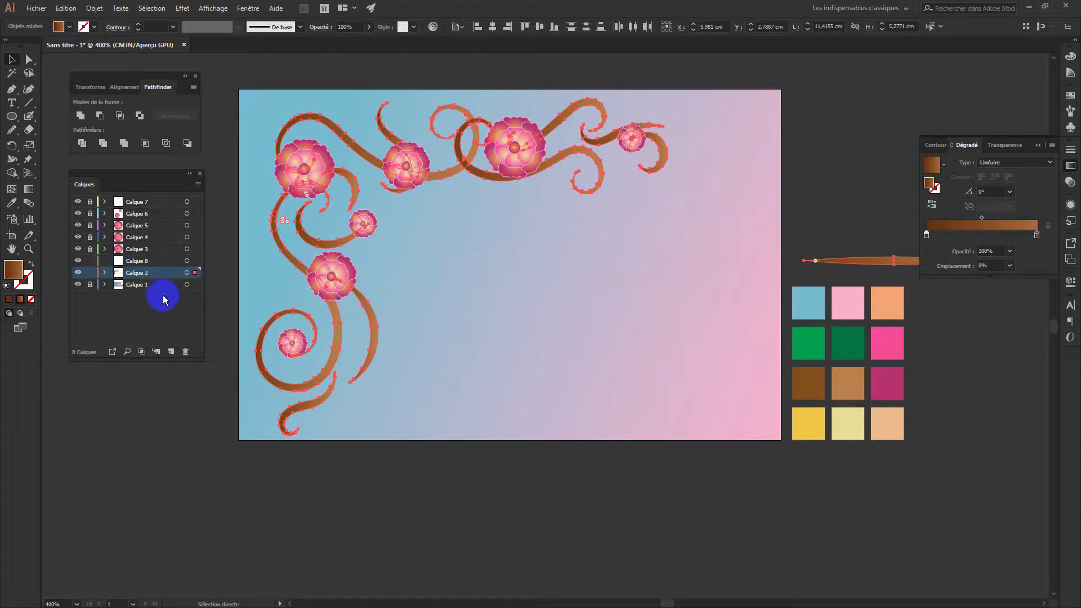
pyautogui.click(160, 260)
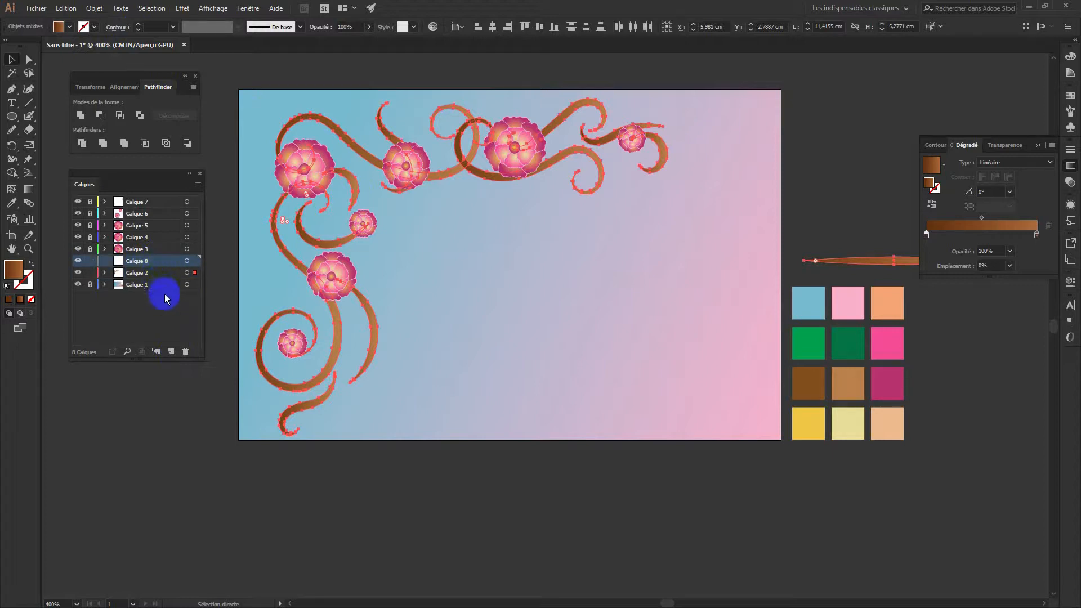
pyautogui.hotkey('ctrl', 'v')
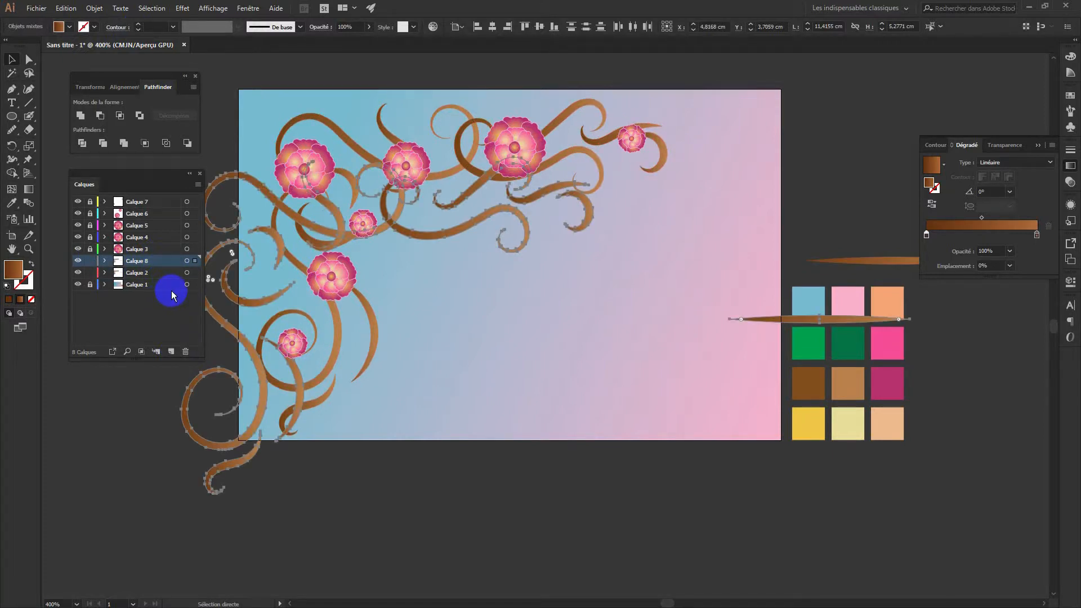
pyautogui.press('v')
pyautogui.moveTo(459, 225); pyautogui.dragTo(534, 168)
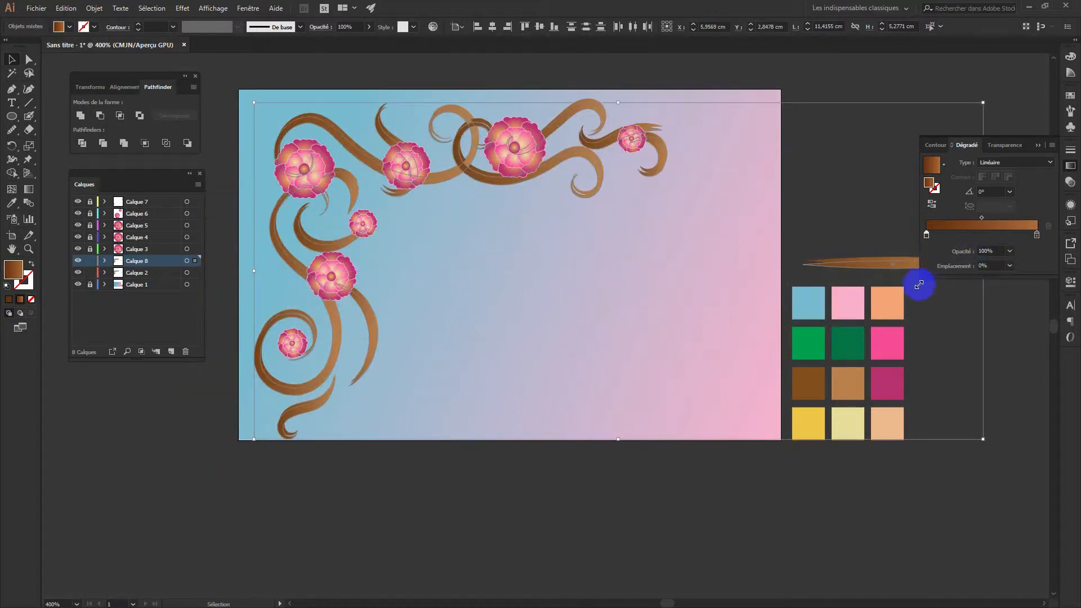
# Set the copy's fill to dark brown 5E3202 in the Color Picker
pyautogui.doubleClick(13, 269)
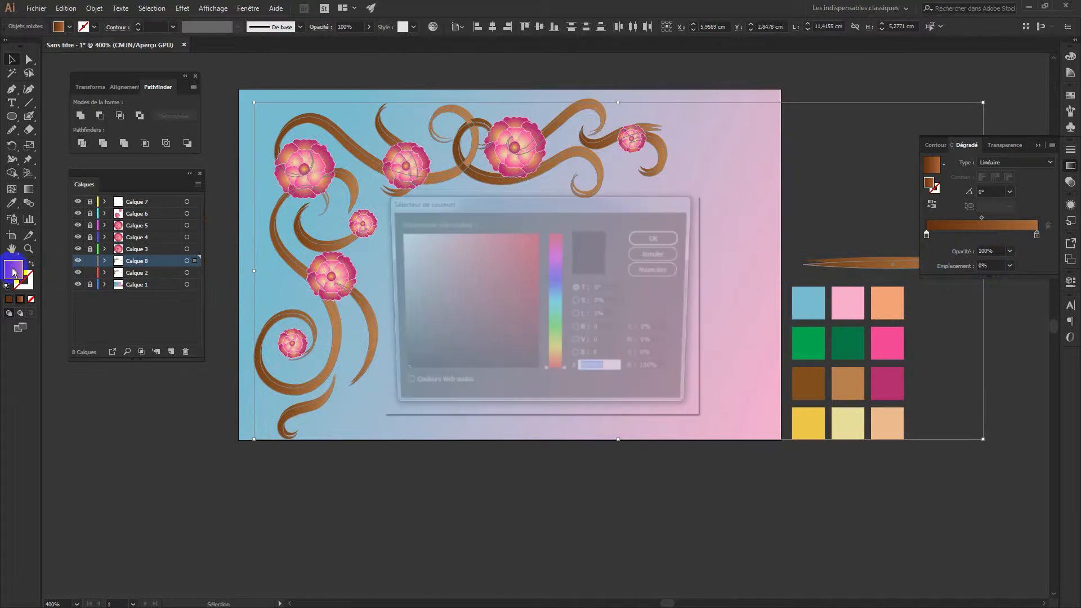
pyautogui.click(556, 364)
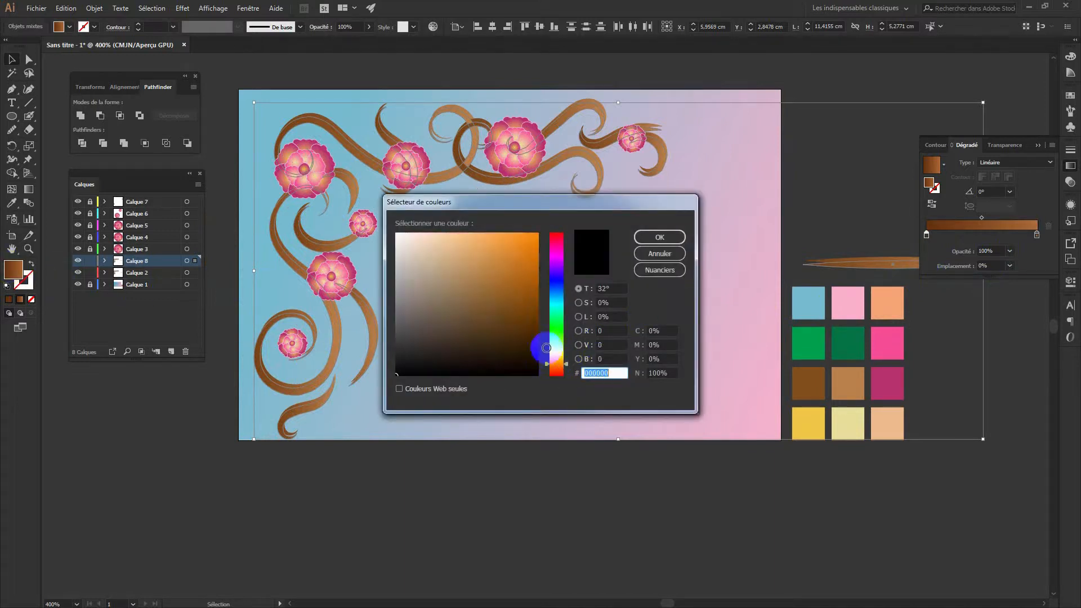
pyautogui.moveTo(526, 285); pyautogui.dragTo(537, 322)
pyautogui.click(674, 237)
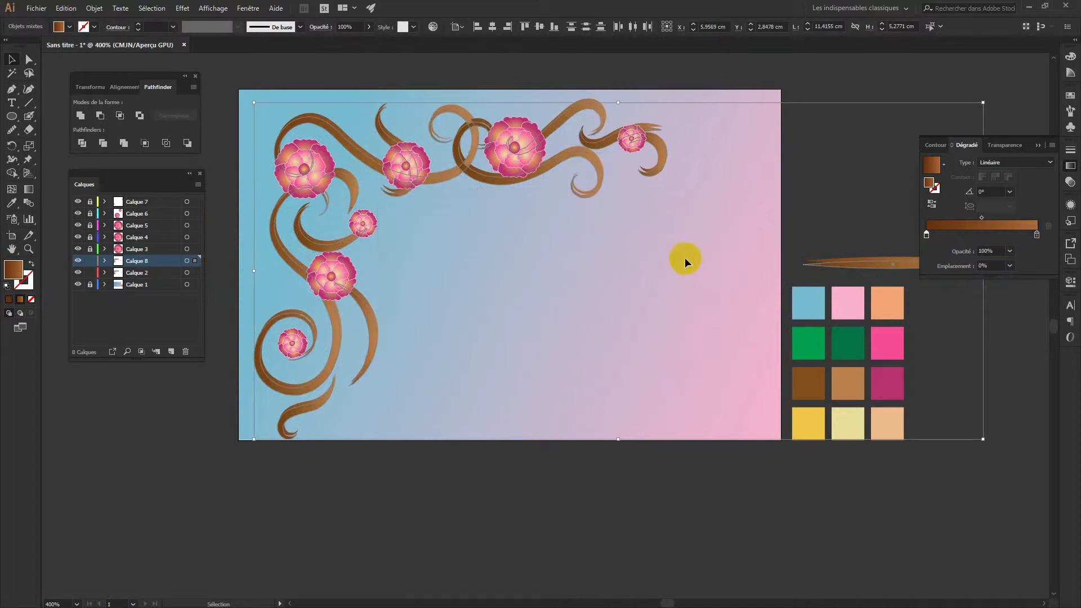
# Set the swirl copy's blend mode to Incrustation and lower its opacity to 41%
pyautogui.click(1000, 145)
pyautogui.click(983, 163)
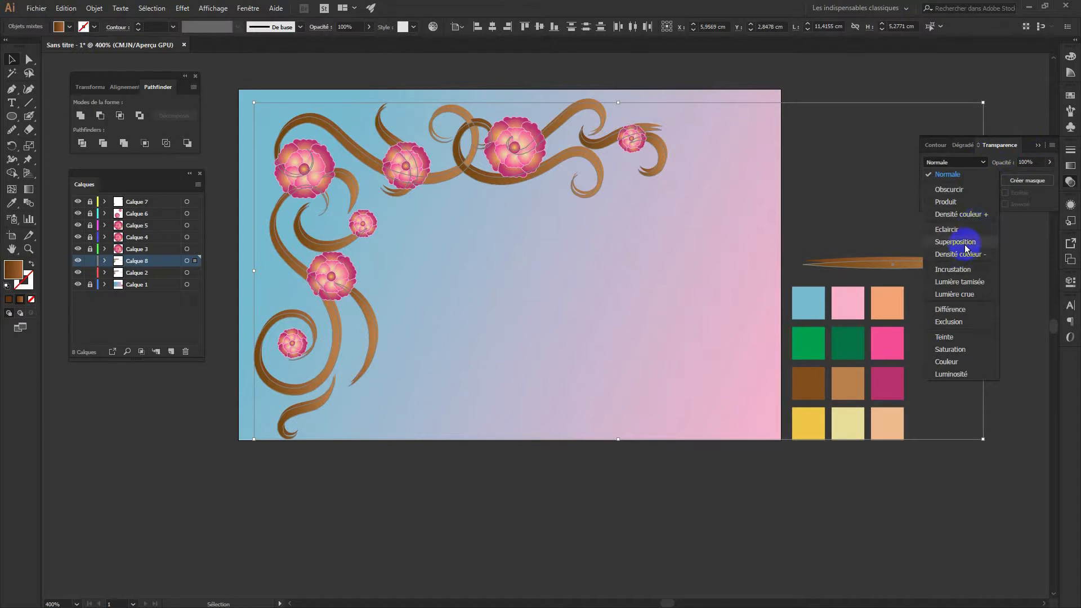
pyautogui.click(962, 271)
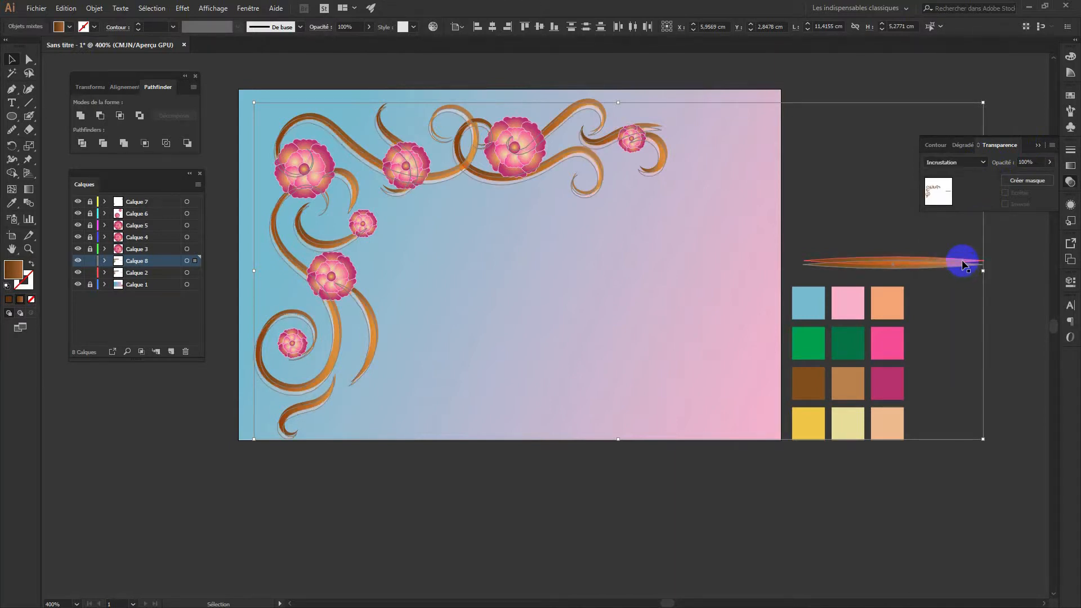
pyautogui.moveTo(963, 264); pyautogui.dragTo(963, 262)
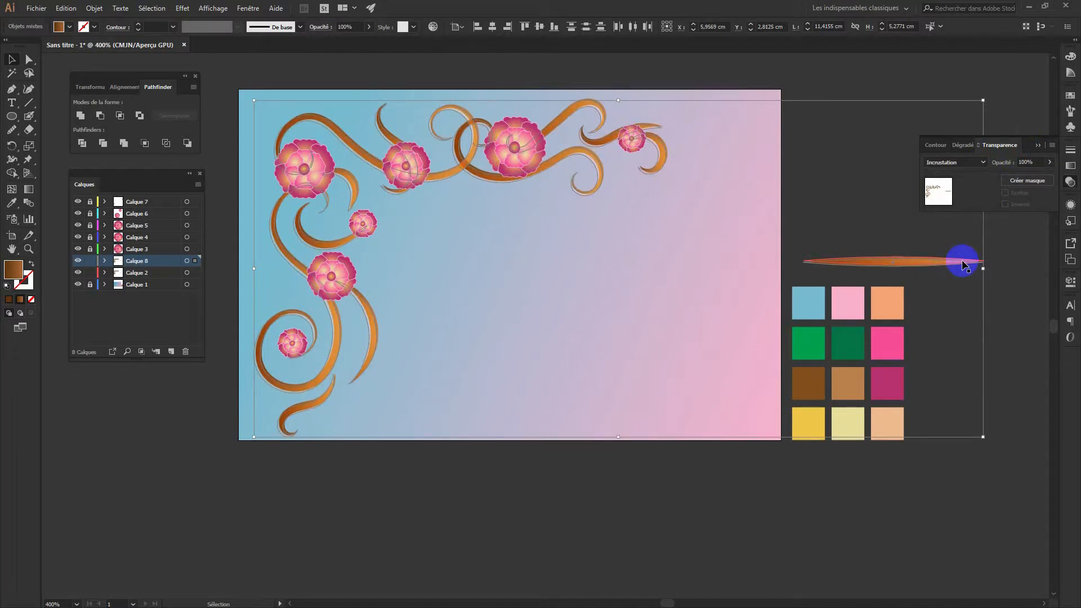
pyautogui.moveTo(962, 264); pyautogui.dragTo(963, 263)
pyautogui.click(1050, 162)
pyautogui.moveTo(1047, 175); pyautogui.dragTo(1024, 179)
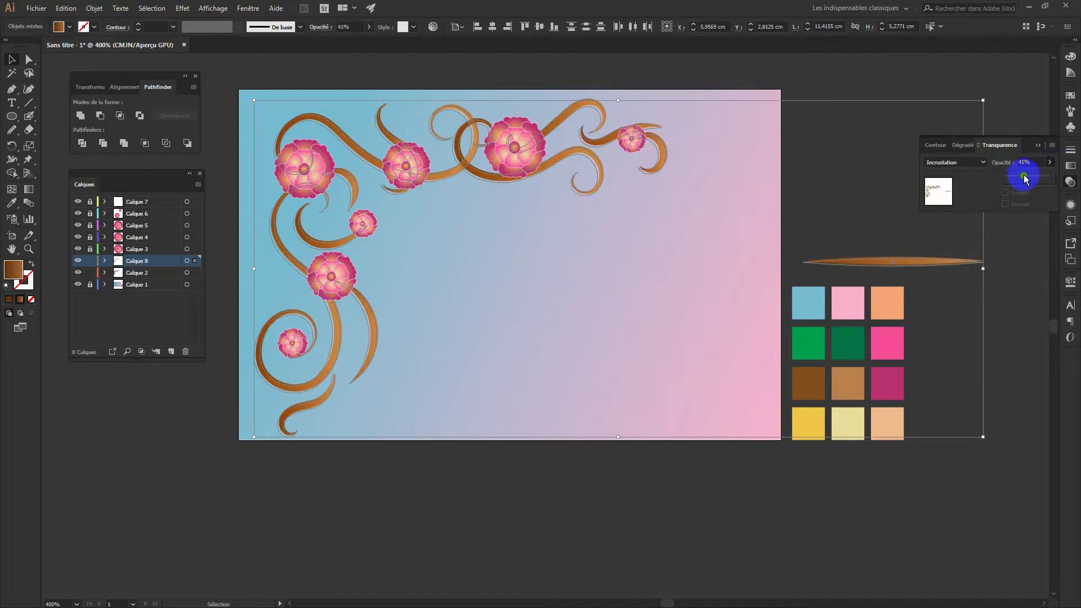
pyautogui.click(891, 111)
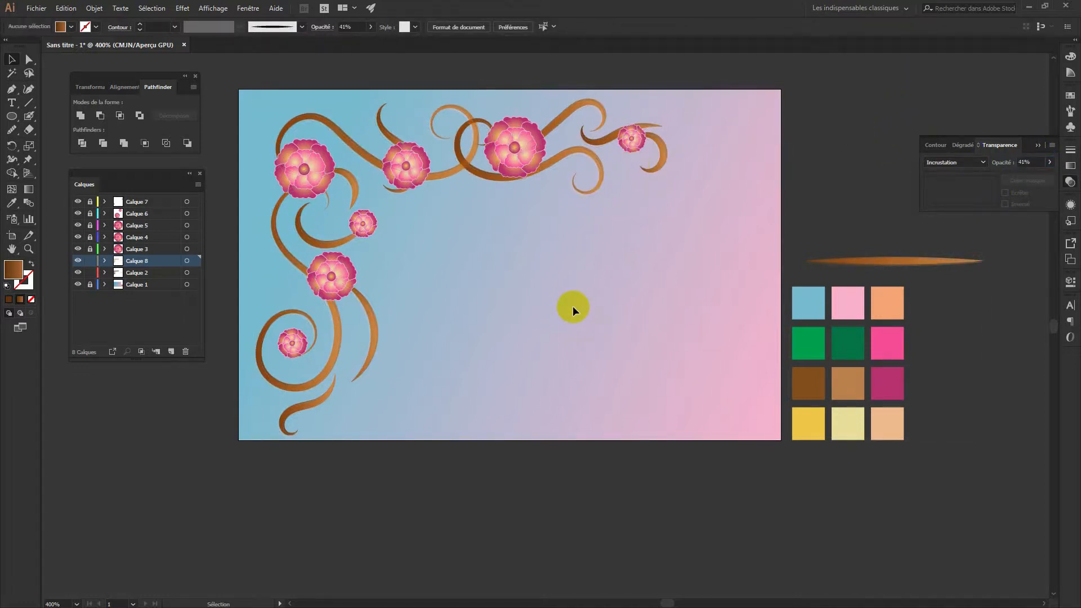
# Reselect the swirls on Calque 8 and raise their opacity to 65%
pyautogui.click(194, 262)
pyautogui.press('Left')
pyautogui.press('Right')
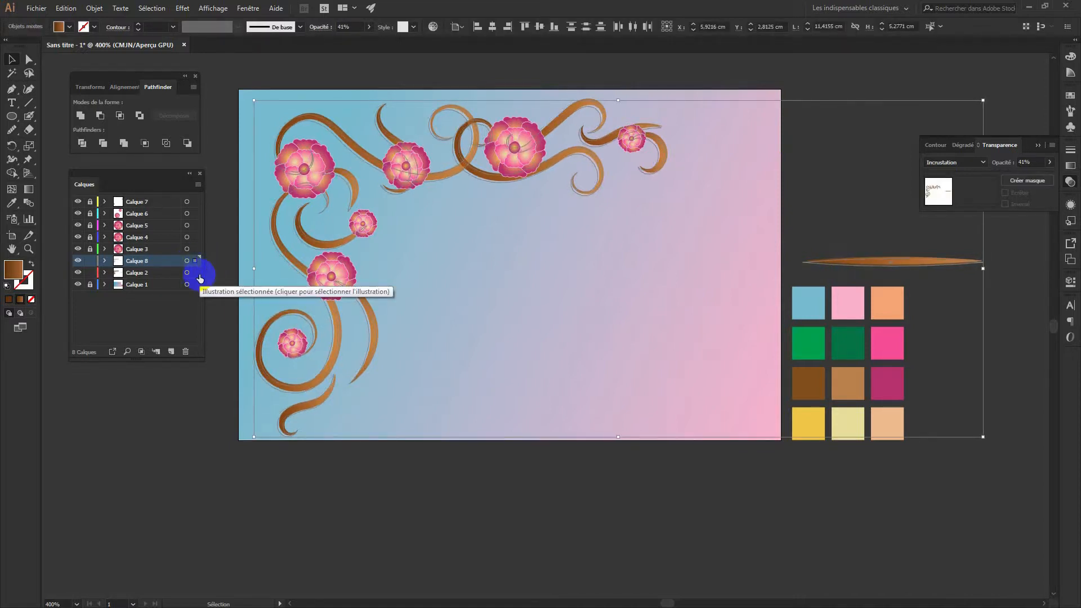
pyautogui.click(1050, 163)
pyautogui.moveTo(1028, 177); pyautogui.dragTo(1034, 178)
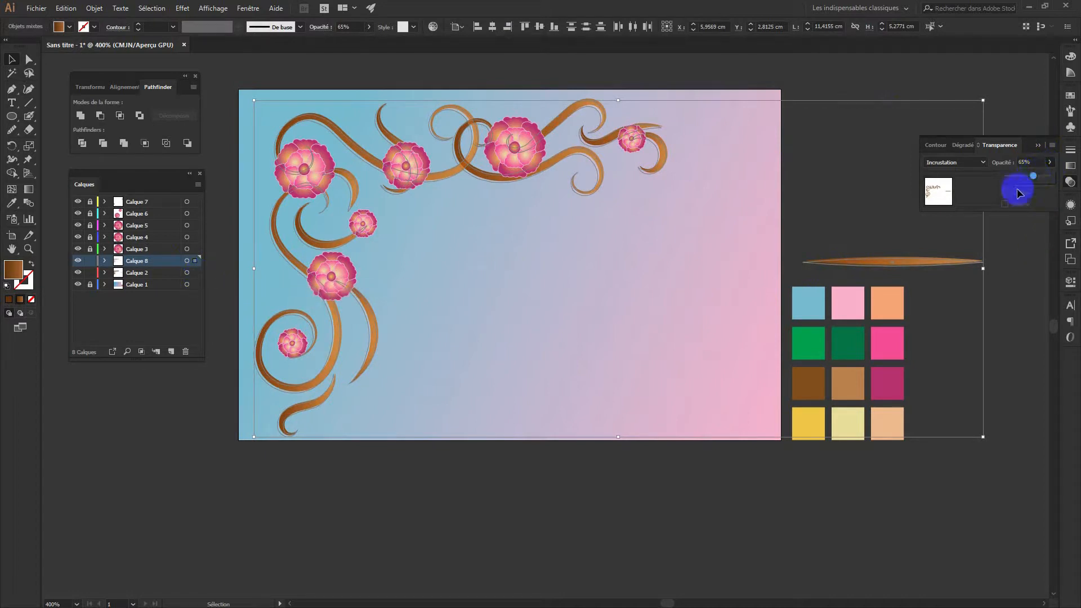
pyautogui.click(517, 513)
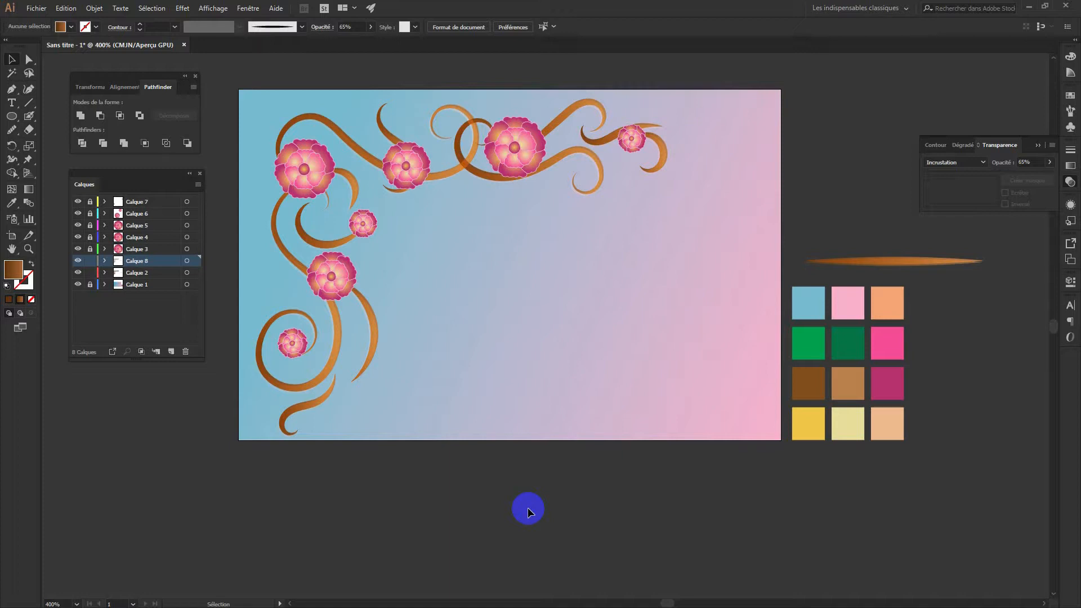
# Load the feuille brush library from the Artistiques folder and enlarge its panel
pyautogui.click(1070, 127)
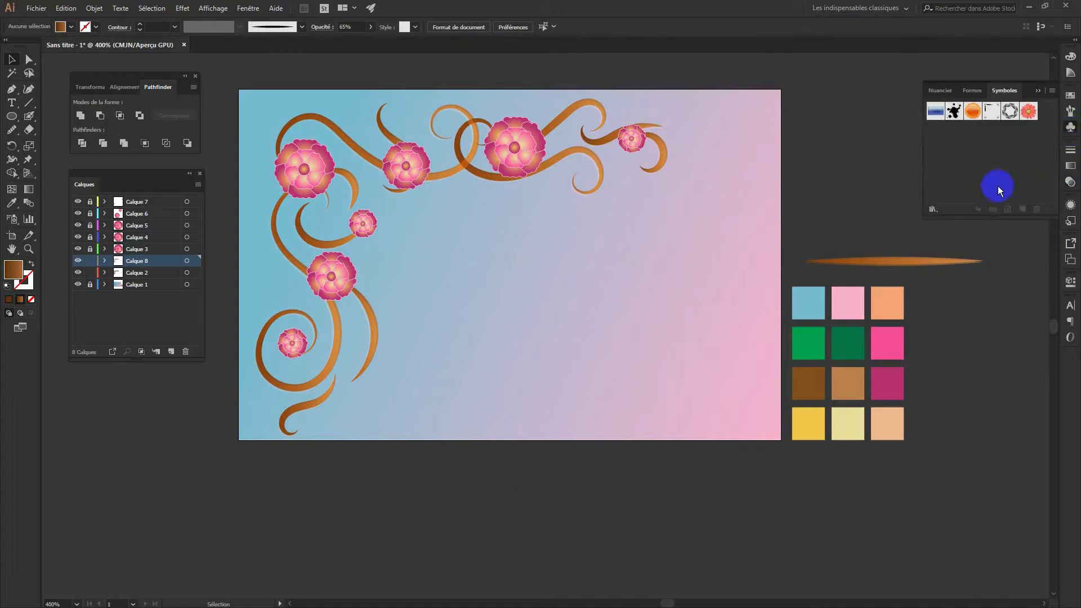
pyautogui.click(977, 90)
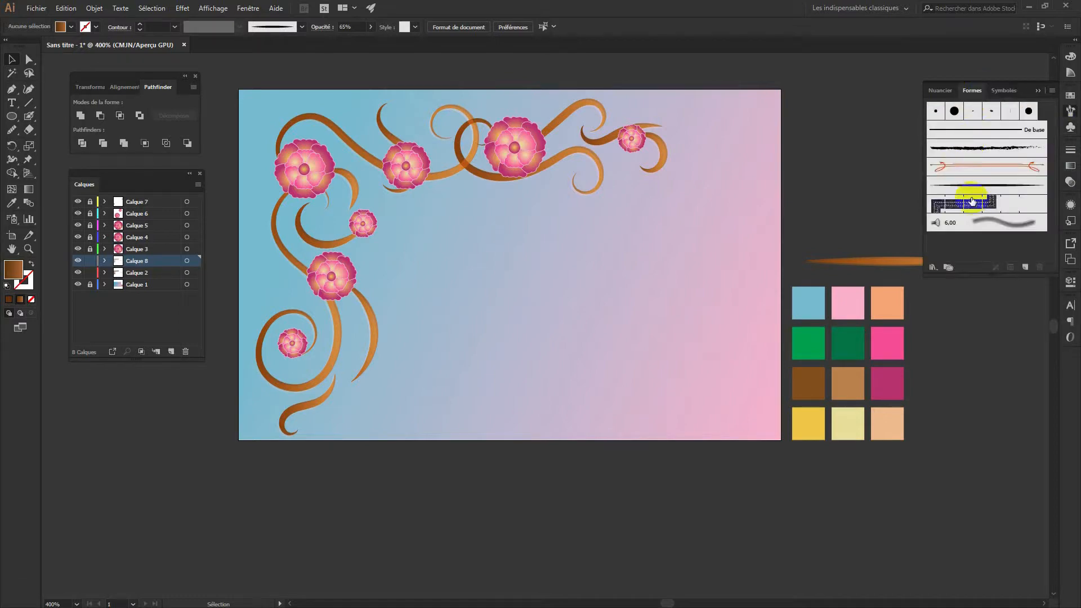
pyautogui.click(932, 266)
pyautogui.click(964, 439)
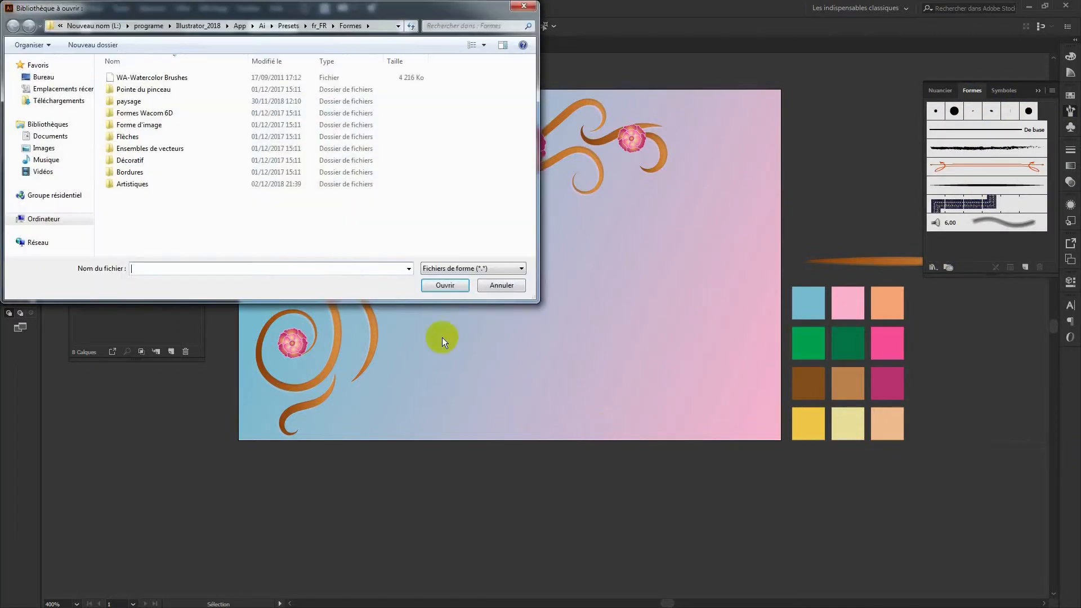
pyautogui.doubleClick(141, 184)
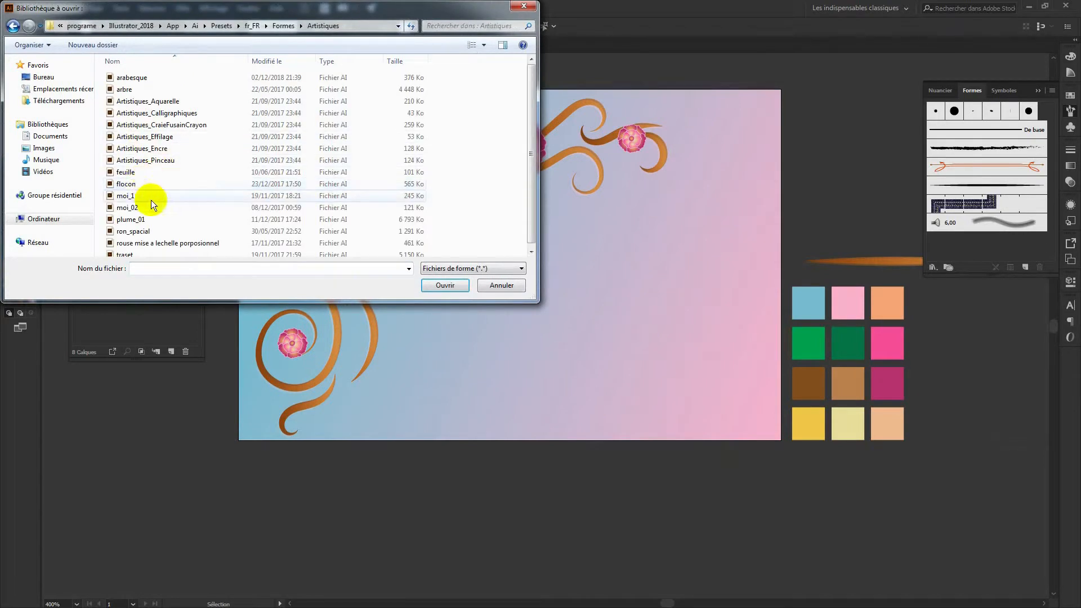
pyautogui.click(137, 172)
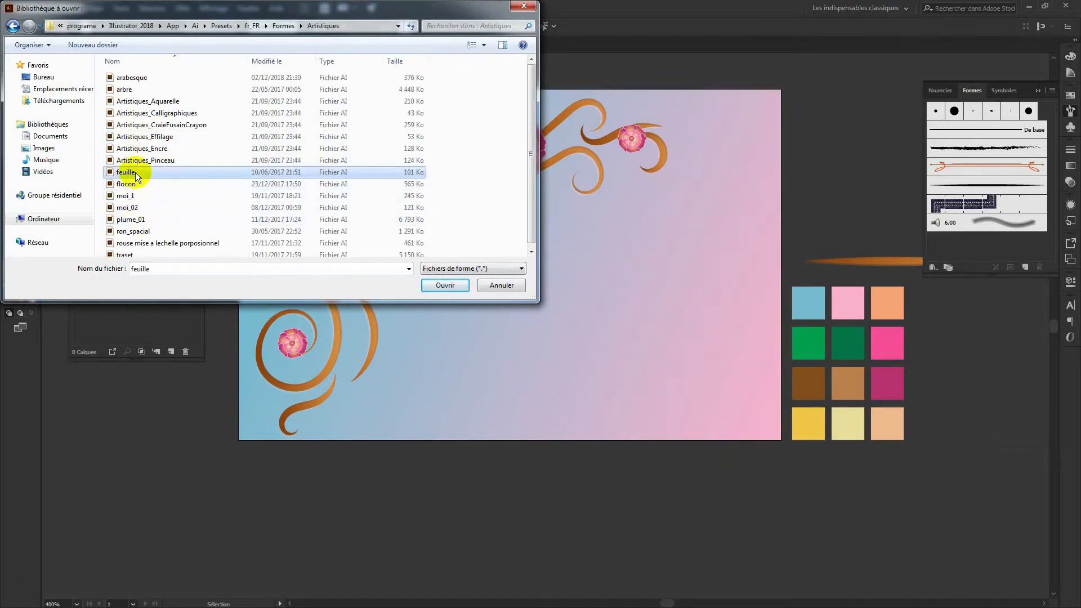
pyautogui.doubleClick(137, 171)
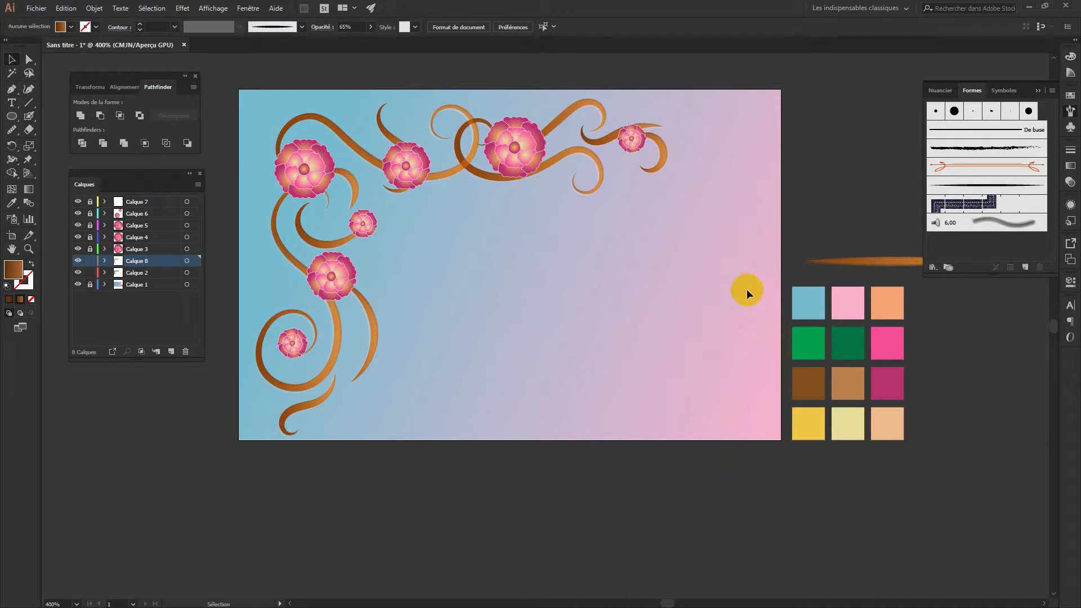
pyautogui.click(921, 316)
pyautogui.moveTo(912, 133); pyautogui.dragTo(840, 89)
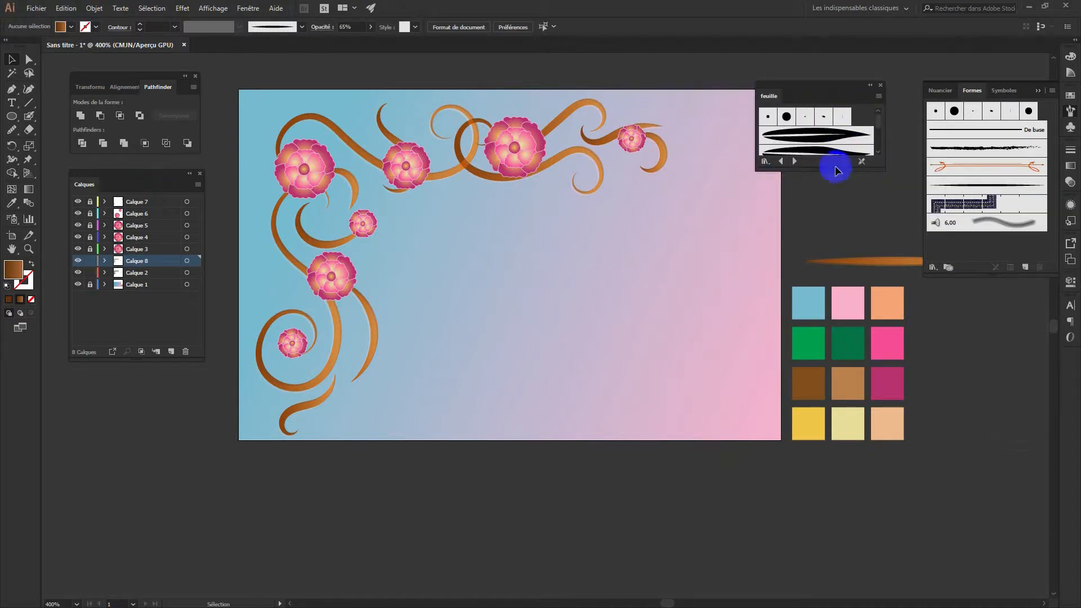
pyautogui.moveTo(822, 169); pyautogui.dragTo(838, 371)
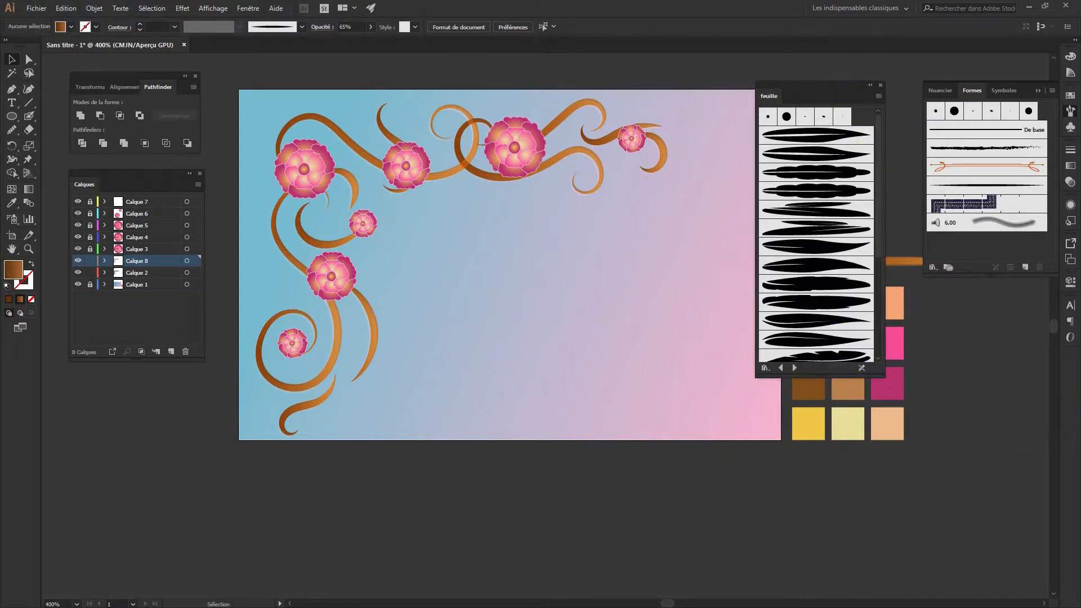
# Add a leaf brush to the document and set its width to Pression
pyautogui.click(820, 246)
pyautogui.click(1002, 201)
pyautogui.click(985, 204)
pyautogui.doubleClick(985, 204)
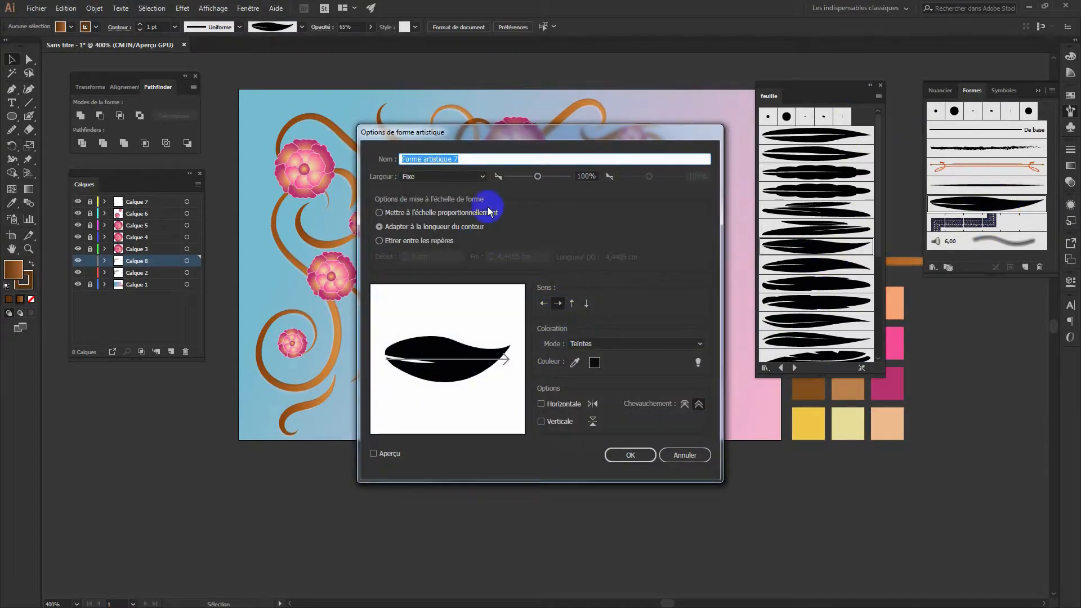
pyautogui.click(473, 178)
pyautogui.click(431, 214)
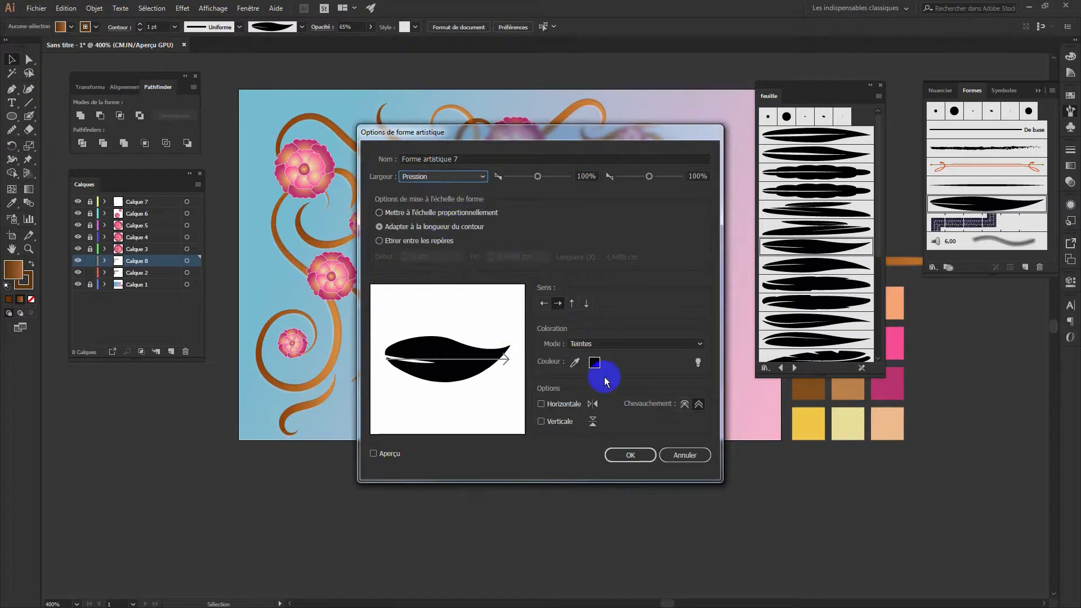
pyautogui.click(644, 462)
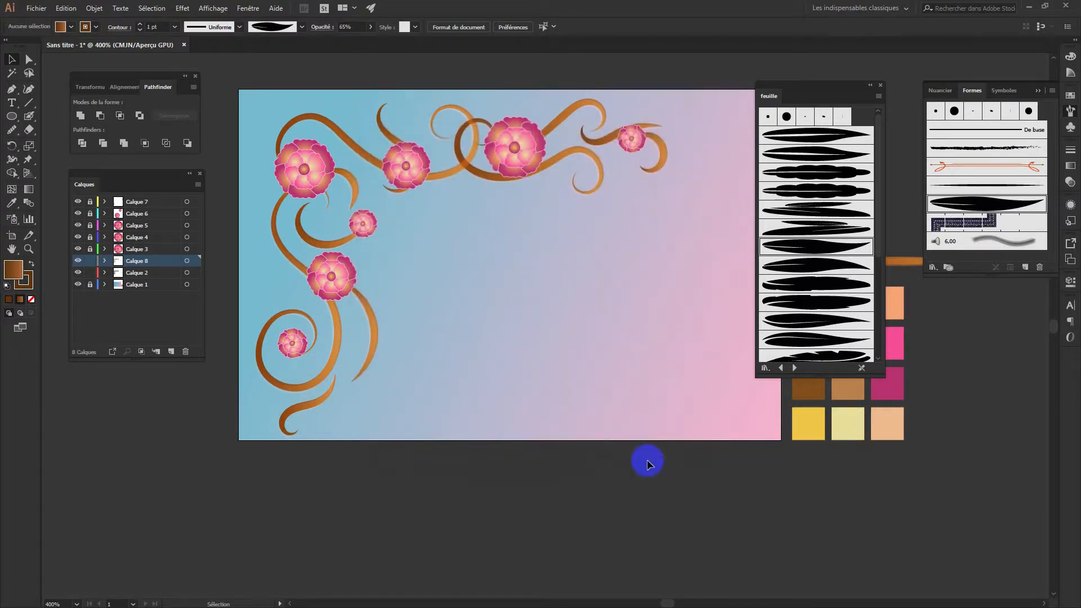
pyautogui.click(29, 116)
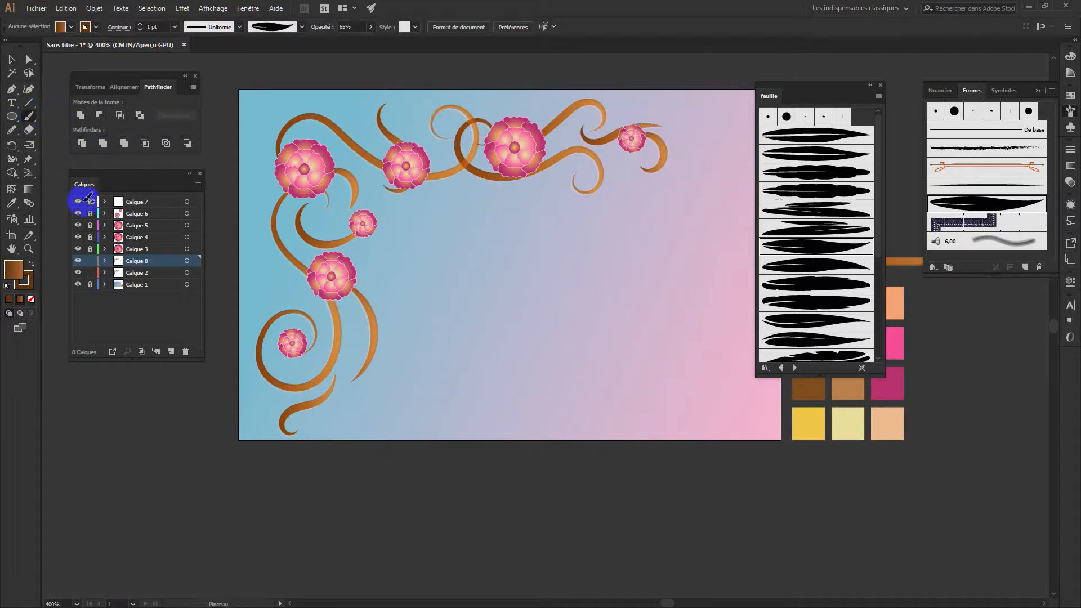
pyautogui.moveTo(470, 330); pyautogui.dragTo(508, 300)
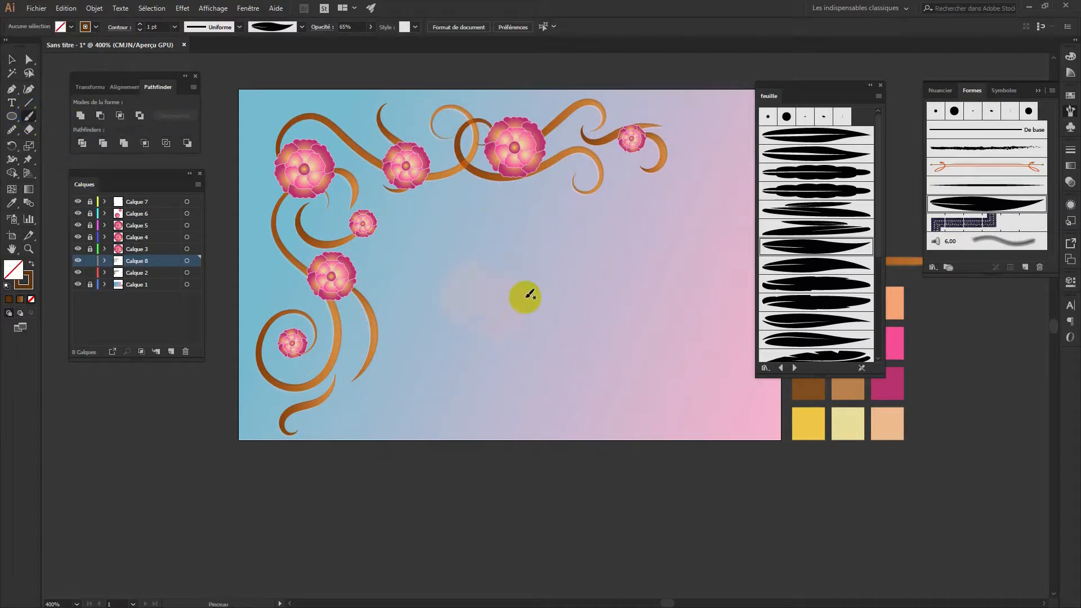
pyautogui.click(31, 263)
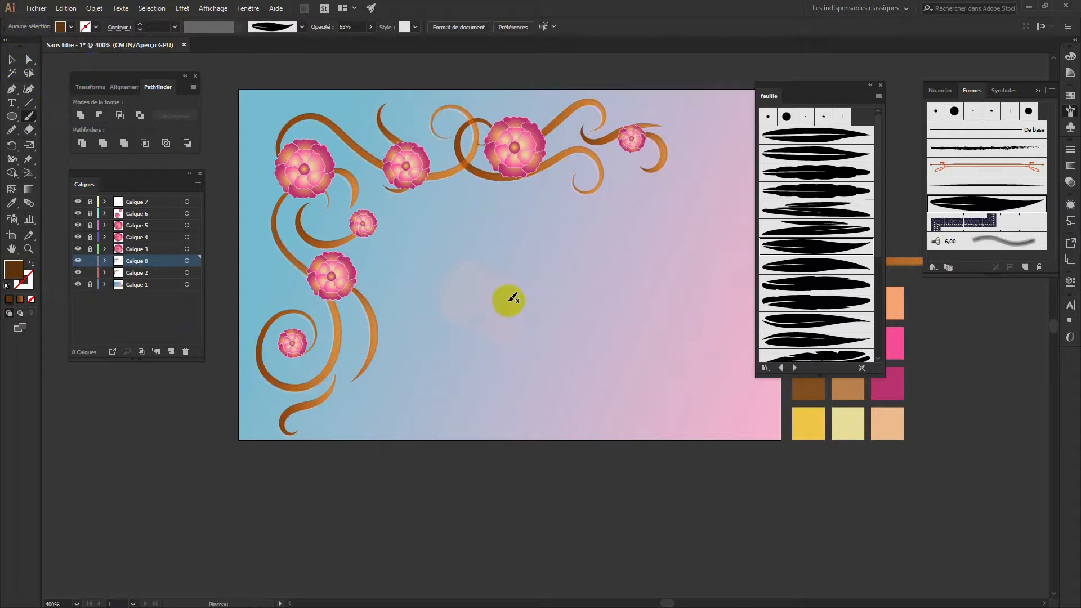
pyautogui.hotkey('shift', 'x')
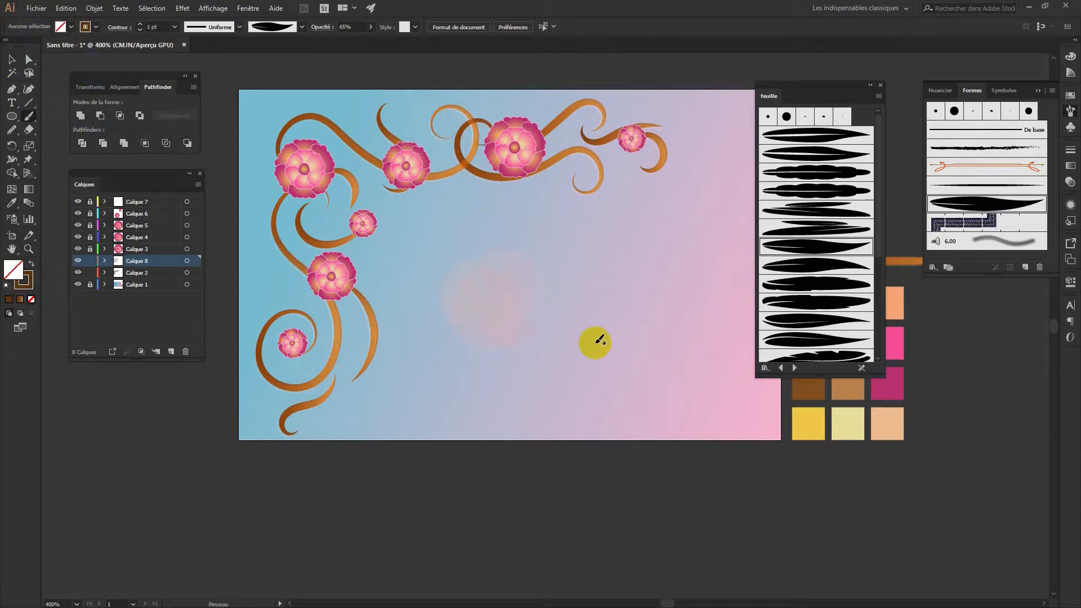
pyautogui.hotkey('shift', 'x')
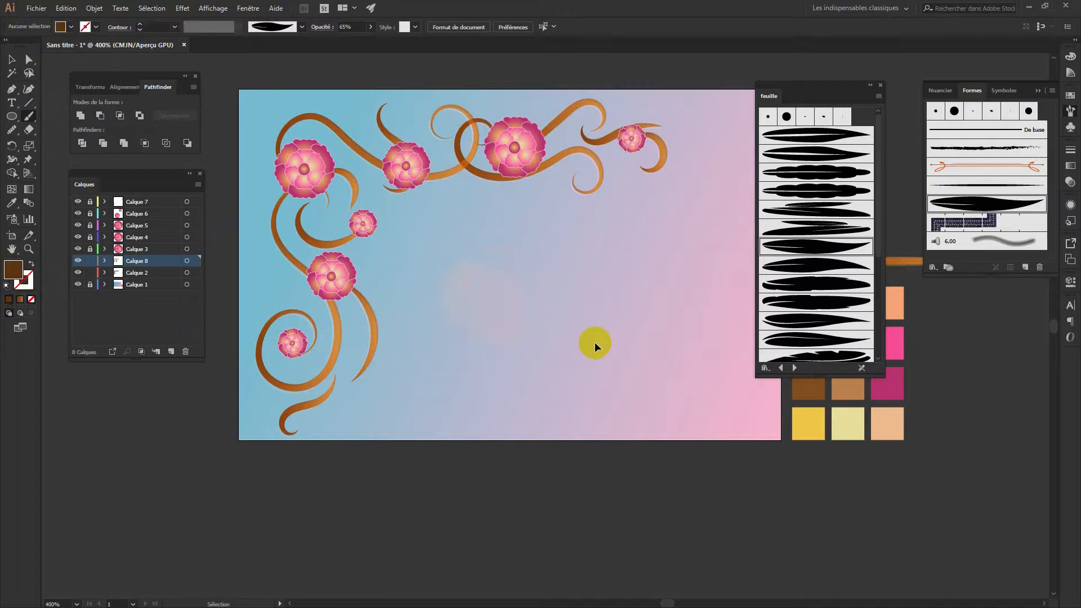
pyautogui.hotkey('shift', 'x')
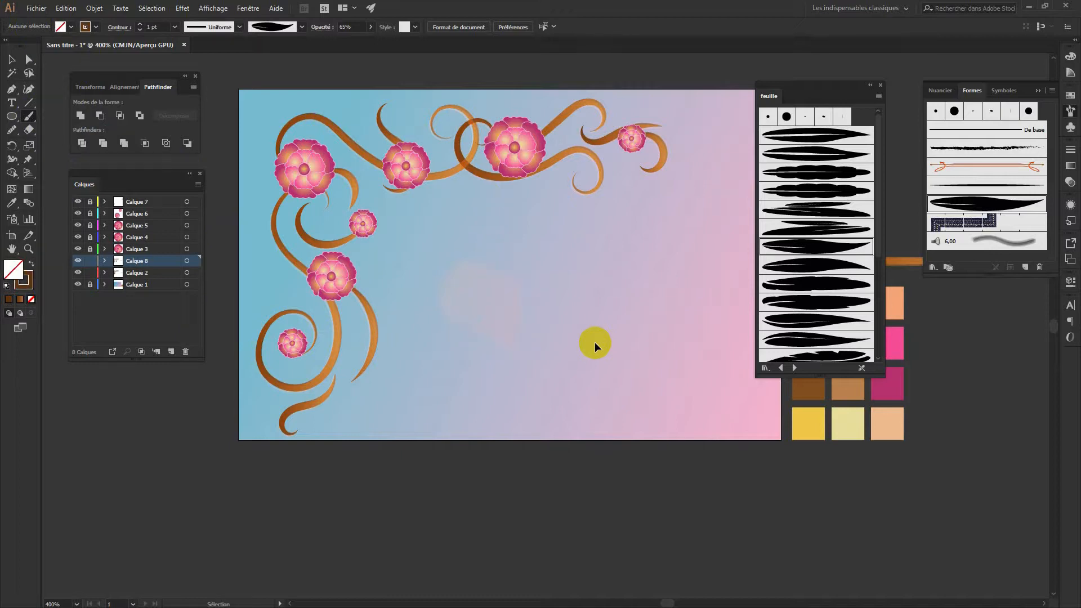
pyautogui.press(',')
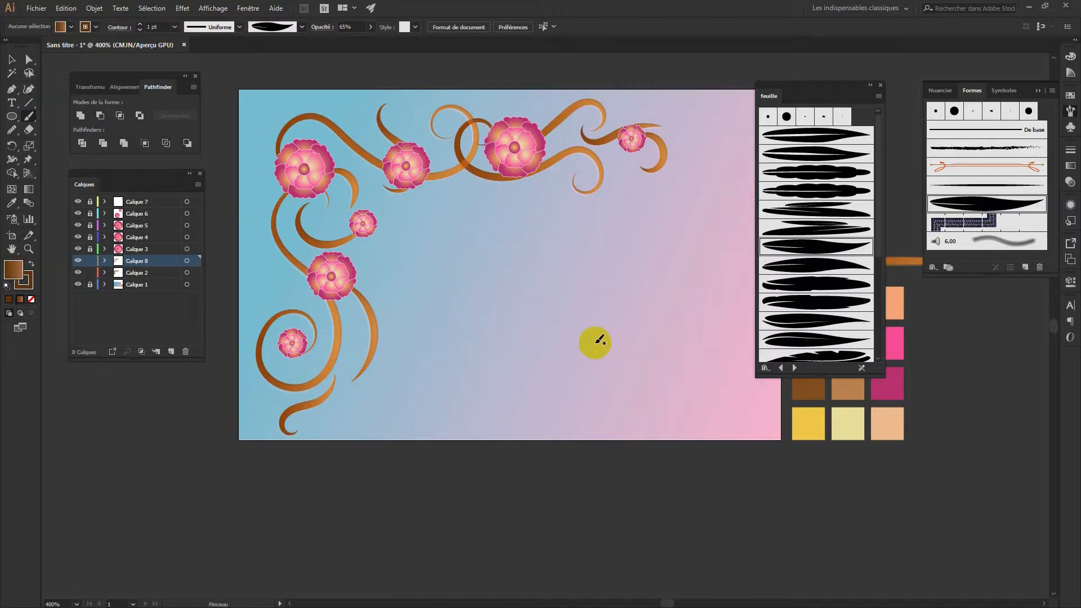
pyautogui.doubleClick(16, 269)
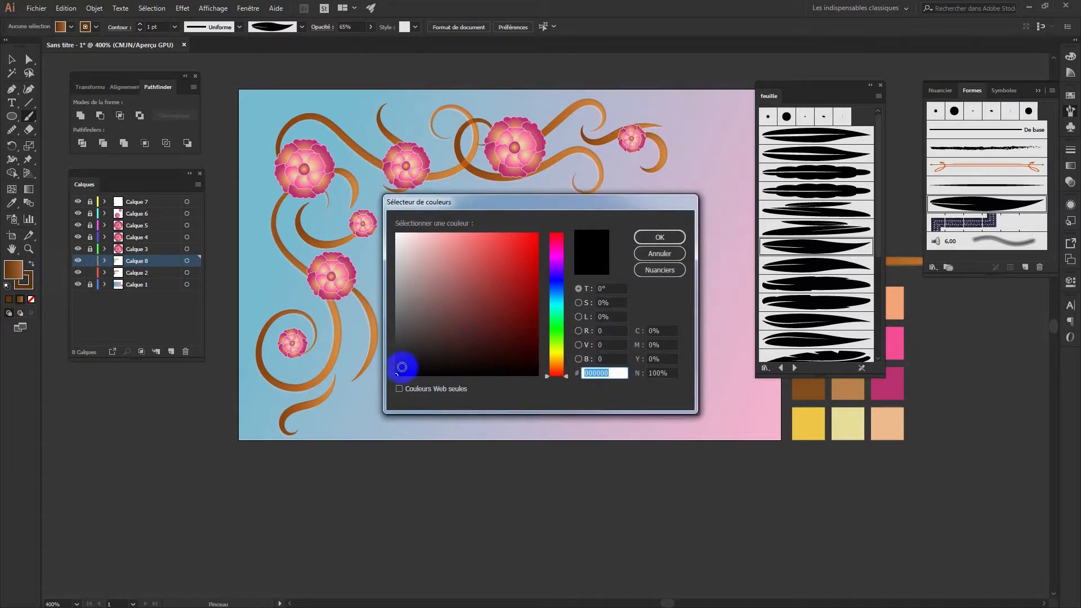
pyautogui.click(640, 255)
pyautogui.click(647, 238)
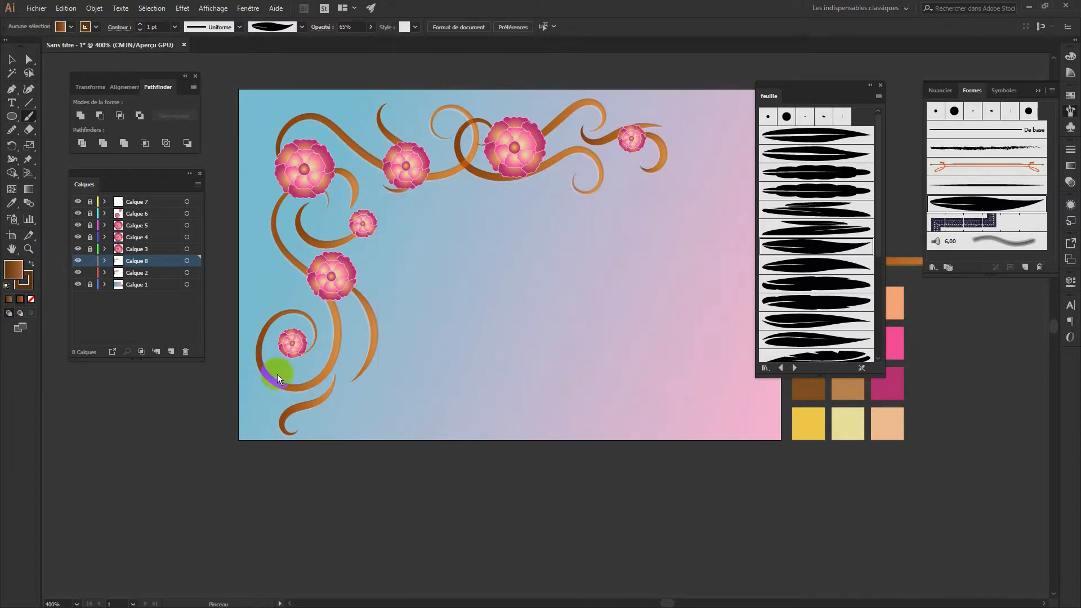
pyautogui.click(31, 299)
pyautogui.click(90, 260)
pyautogui.click(89, 272)
pyautogui.click(172, 352)
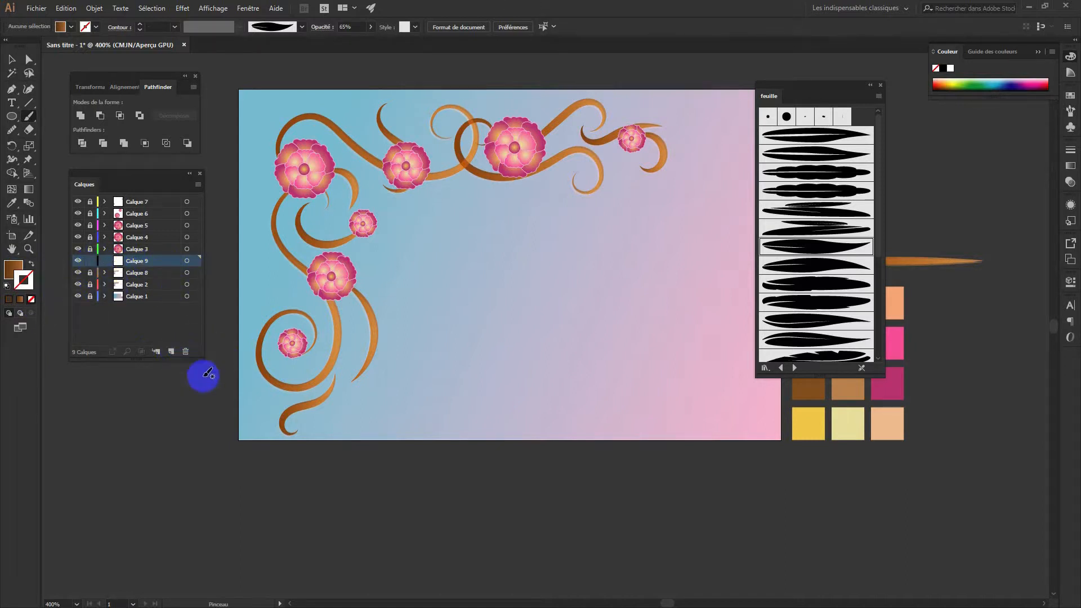
pyautogui.moveTo(550, 343)
pyautogui.mouseDown()
pyautogui.moveTo(522, 340)
pyautogui.moveTo(571, 274)
pyautogui.mouseUp()
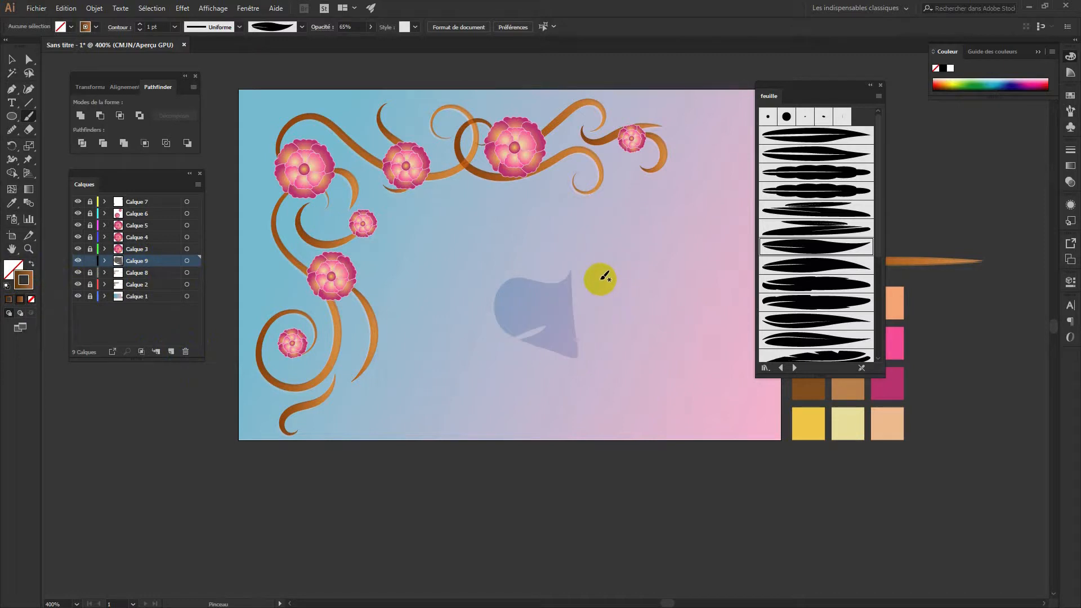
pyautogui.hotkey('ctrl', 'z')
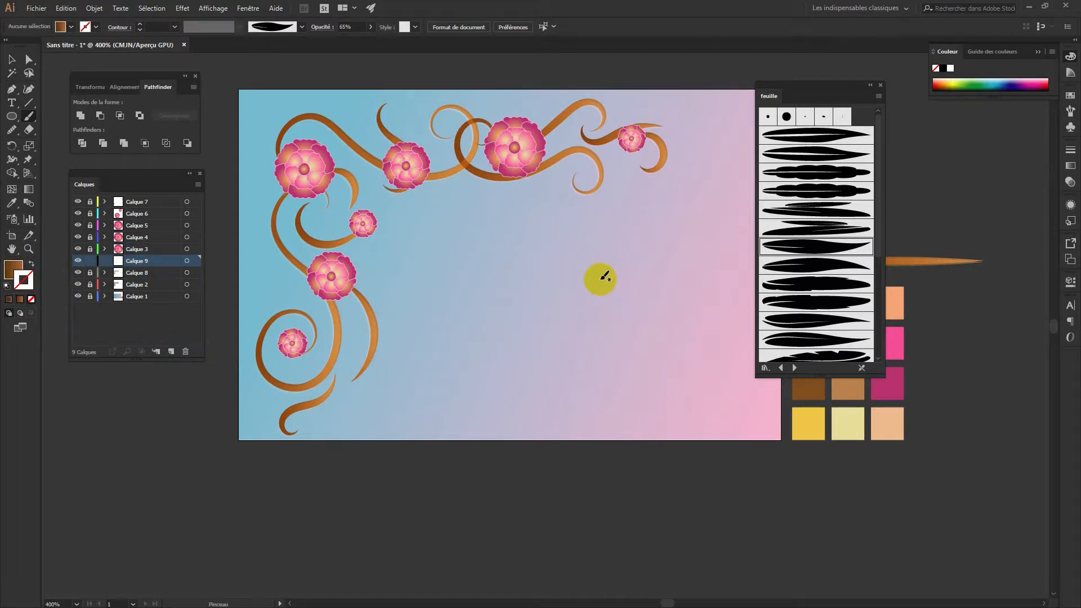
pyautogui.click(14, 269)
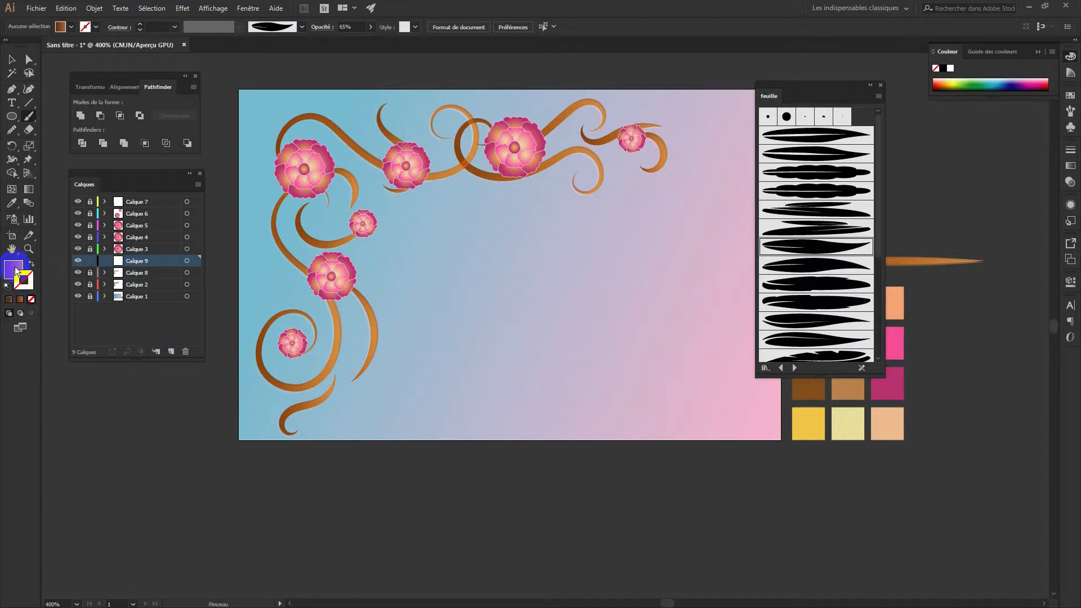
pyautogui.doubleClick(15, 272)
pyautogui.click(400, 372)
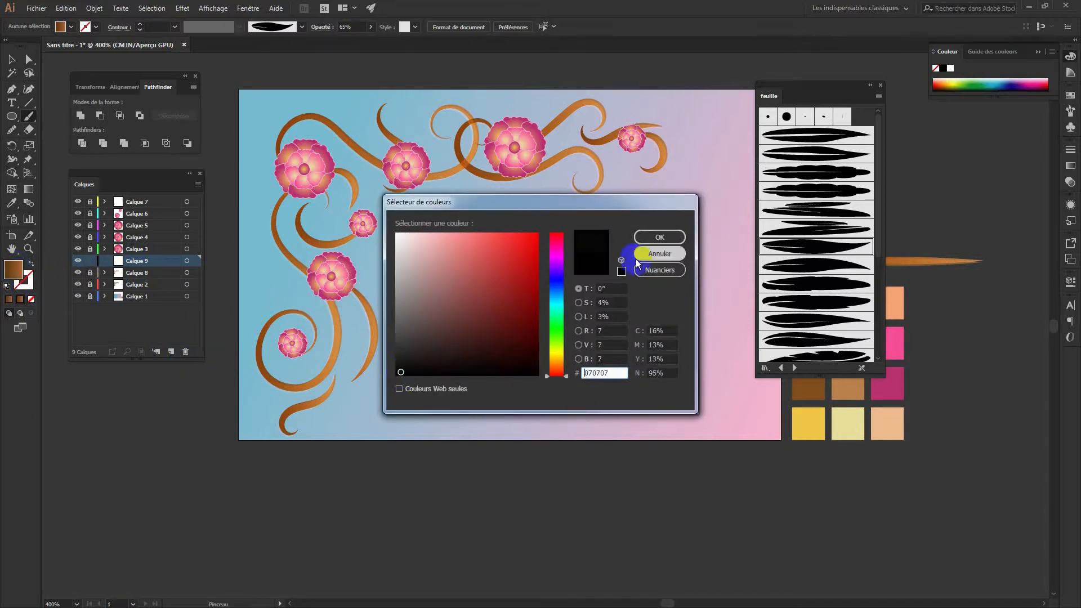
pyautogui.click(656, 237)
pyautogui.moveTo(529, 294)
pyautogui.mouseDown()
pyautogui.moveTo(517, 314)
pyautogui.moveTo(593, 242)
pyautogui.mouseUp()
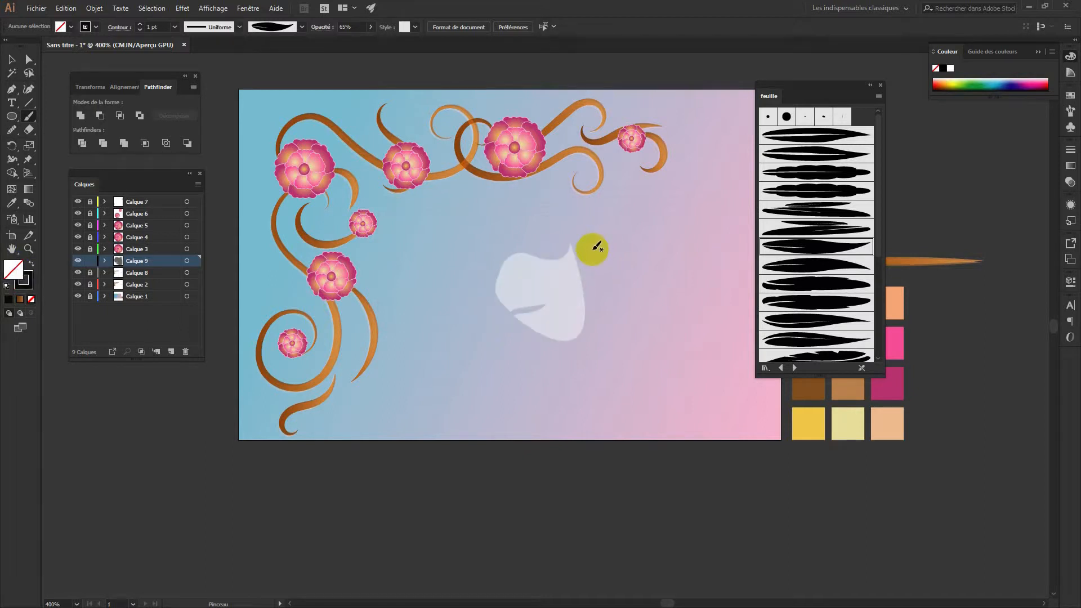
pyautogui.click(24, 280)
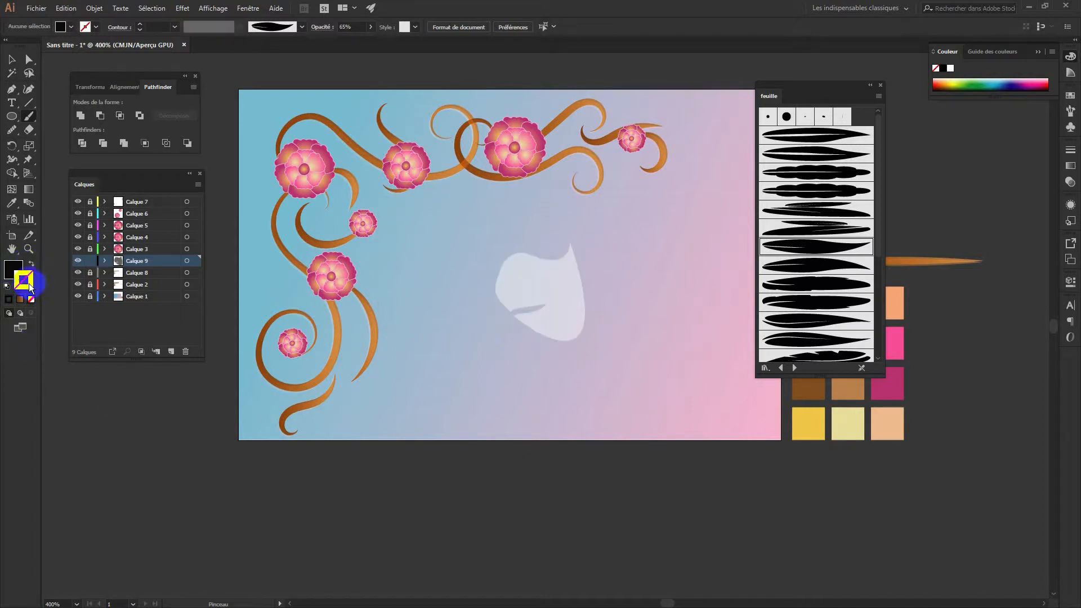
pyautogui.click(12, 59)
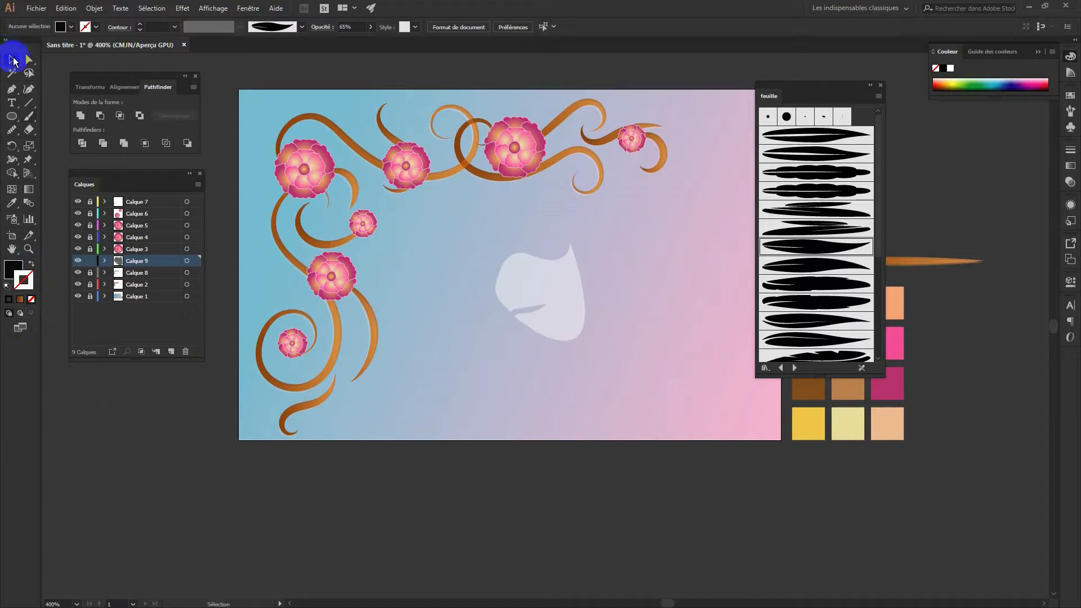
pyautogui.click(563, 288)
pyautogui.click(24, 284)
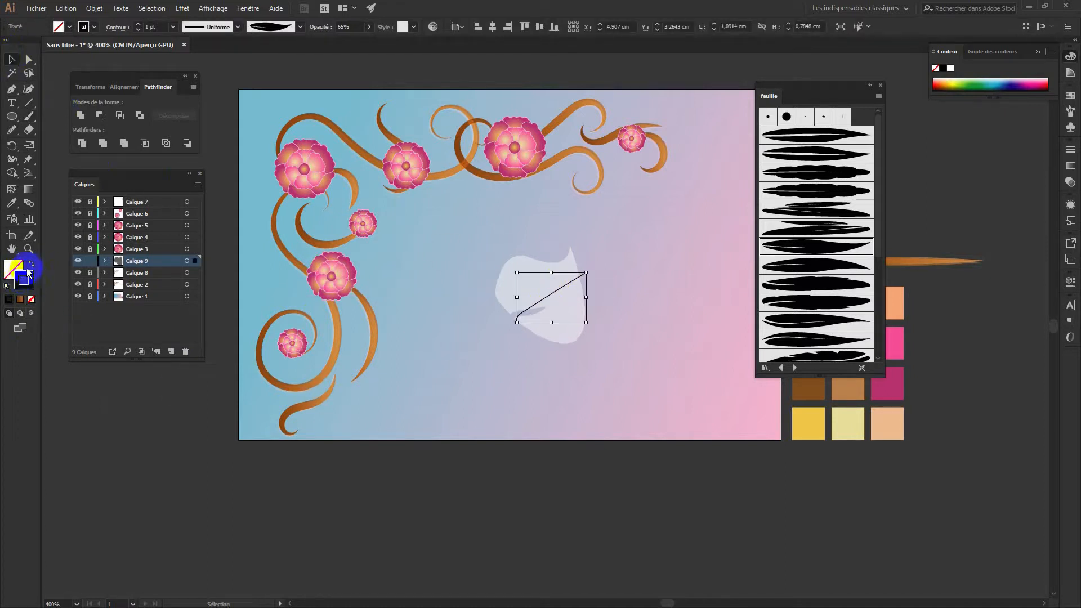
pyautogui.click(31, 264)
pyautogui.click(13, 265)
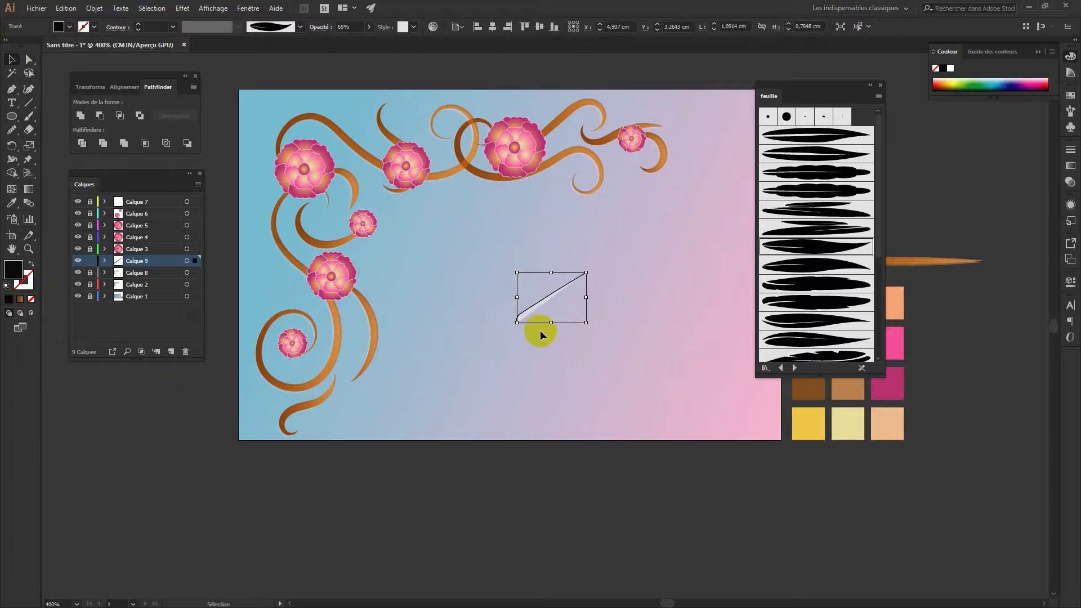
pyautogui.click(563, 342)
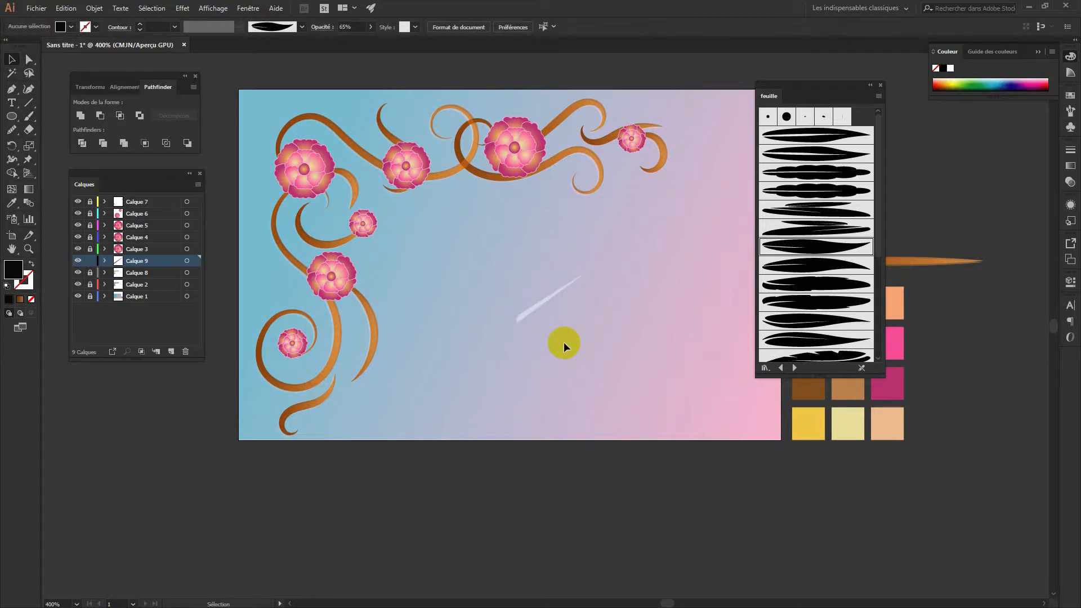
pyautogui.hotkey('ctrl', 'z')
pyautogui.press('a')
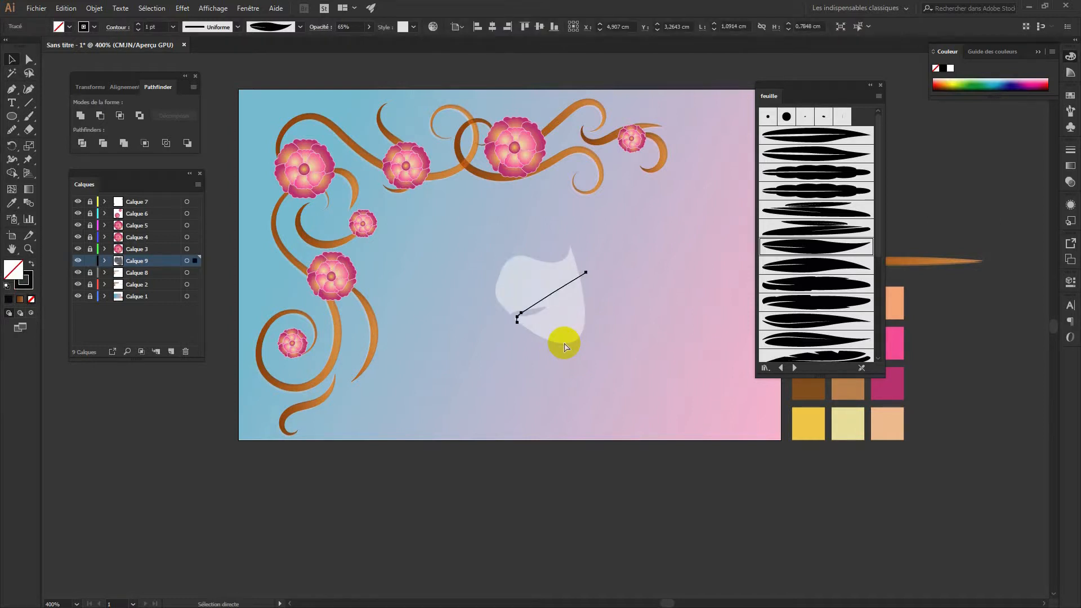
pyautogui.click(566, 346)
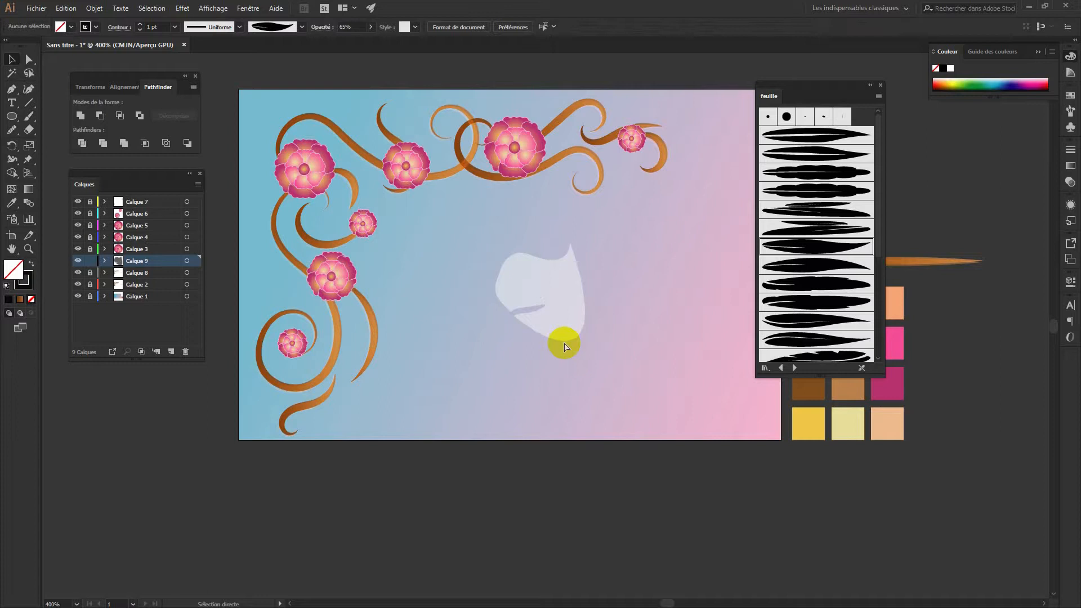
pyautogui.hotkey('ctrl', 'z')
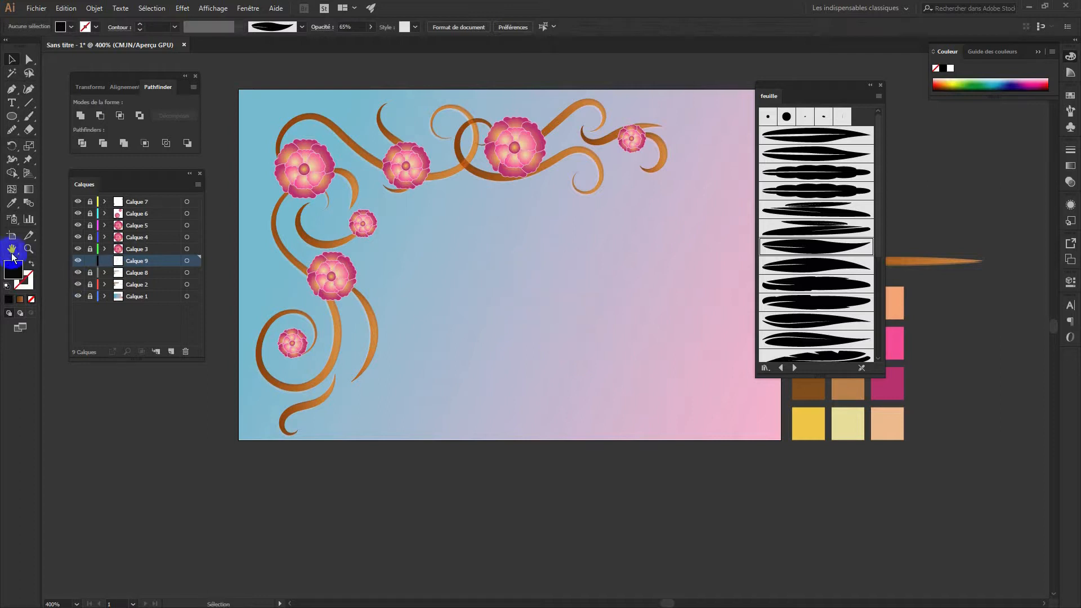
pyautogui.click(33, 268)
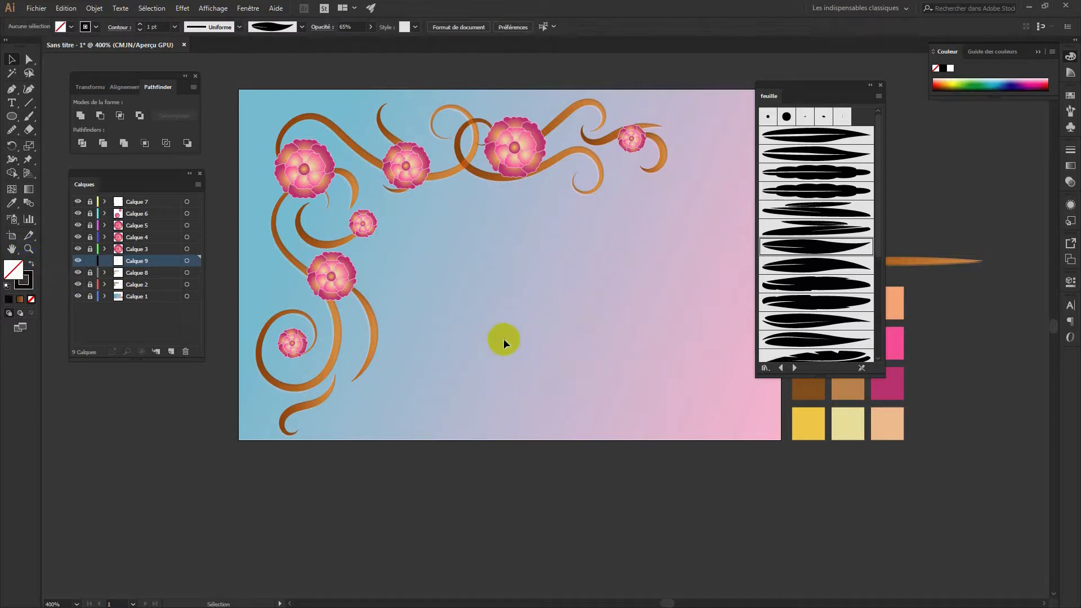
pyautogui.press('b')
pyautogui.moveTo(493, 343)
pyautogui.mouseDown()
pyautogui.moveTo(546, 284)
pyautogui.moveTo(544, 266)
pyautogui.mouseUp()
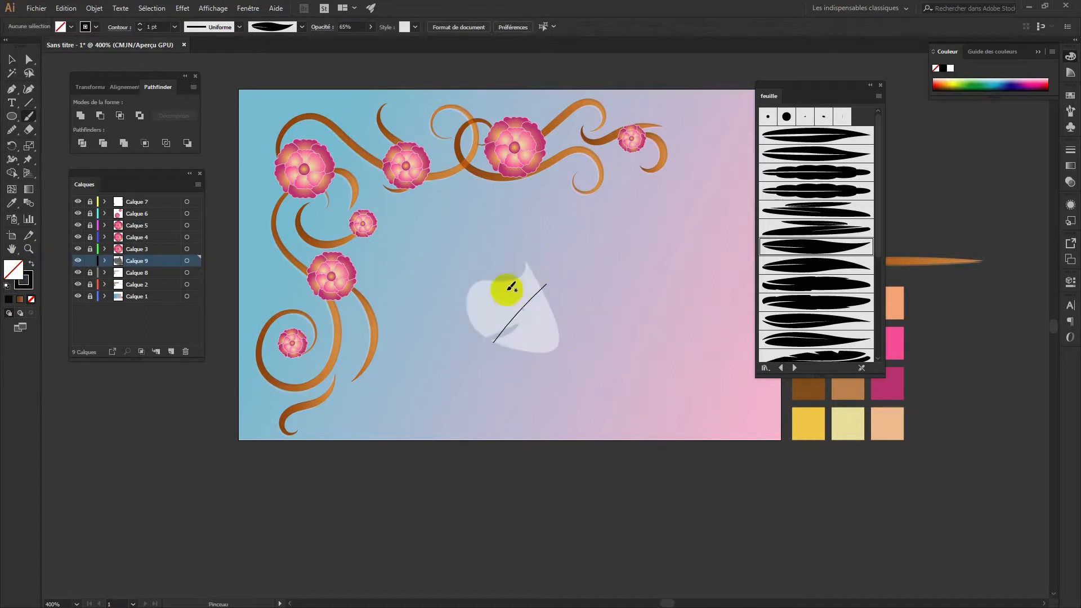
pyautogui.moveTo(151, 261); pyautogui.dragTo(185, 350)
pyautogui.click(148, 208)
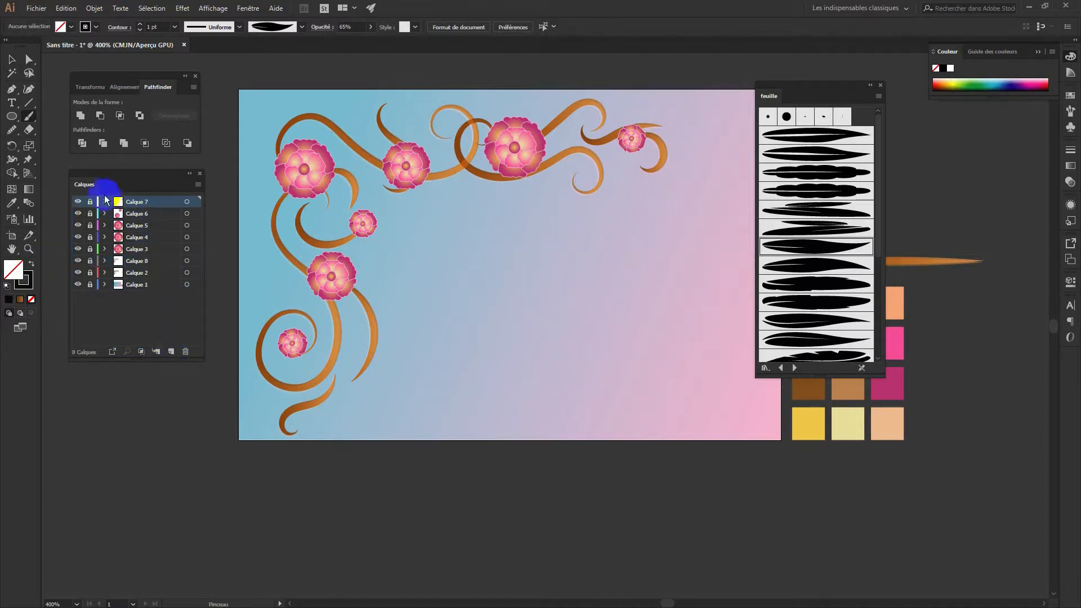
# Add a new layer, Calque 9, and paint a pale leaf stroke in the card centre
pyautogui.click(172, 359)
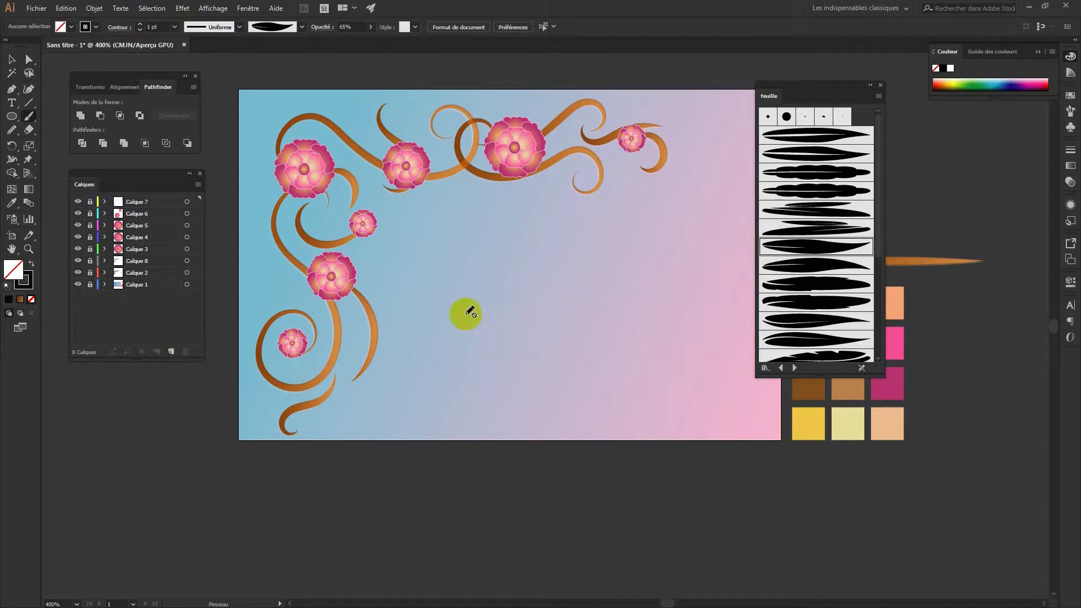
pyautogui.click(174, 353)
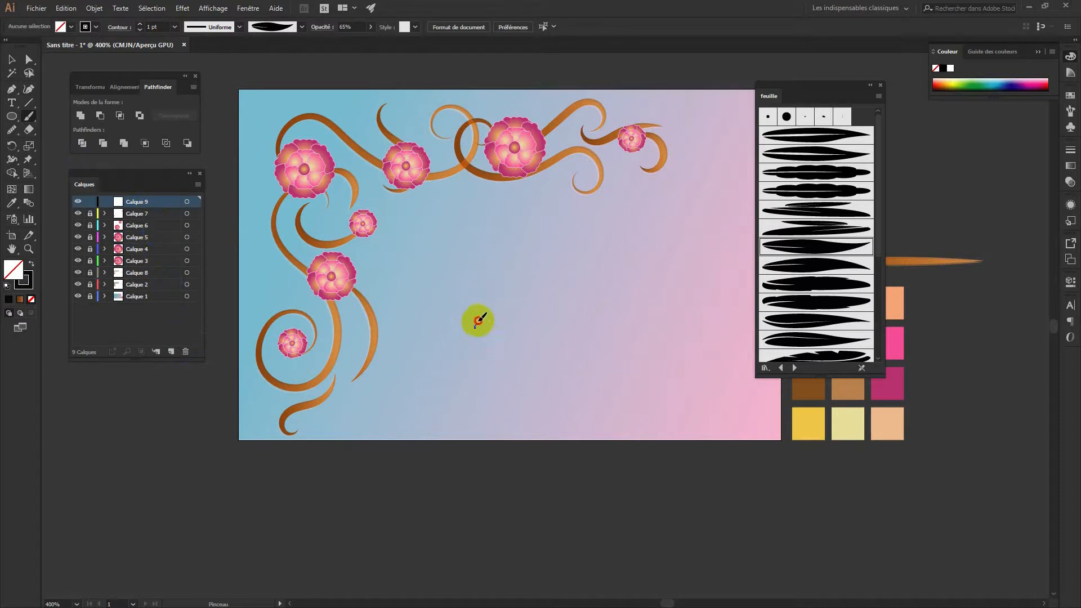
pyautogui.moveTo(477, 321); pyautogui.dragTo(510, 271)
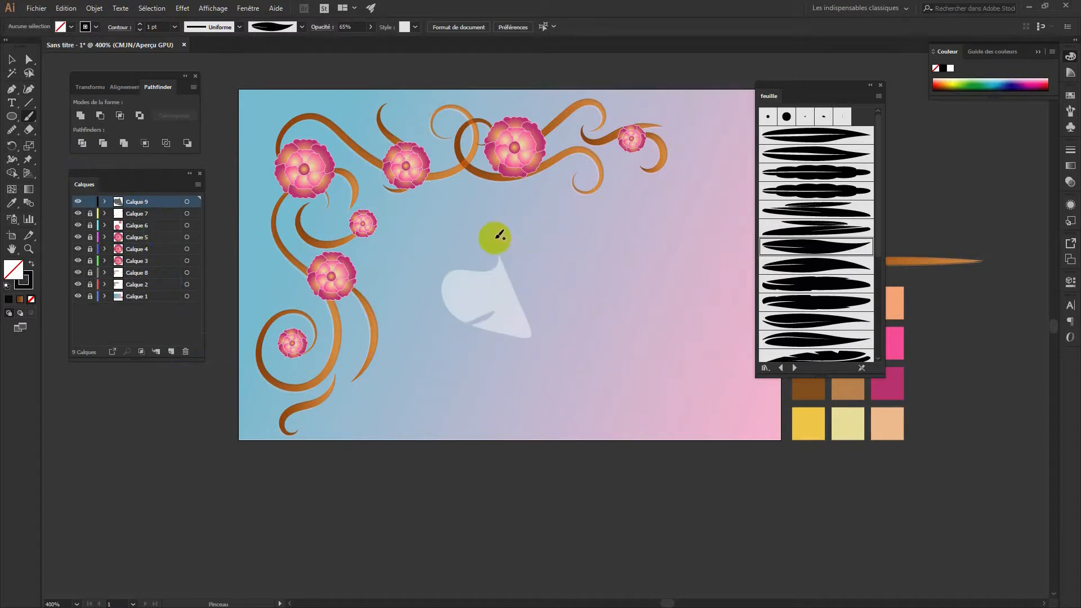
pyautogui.click(12, 59)
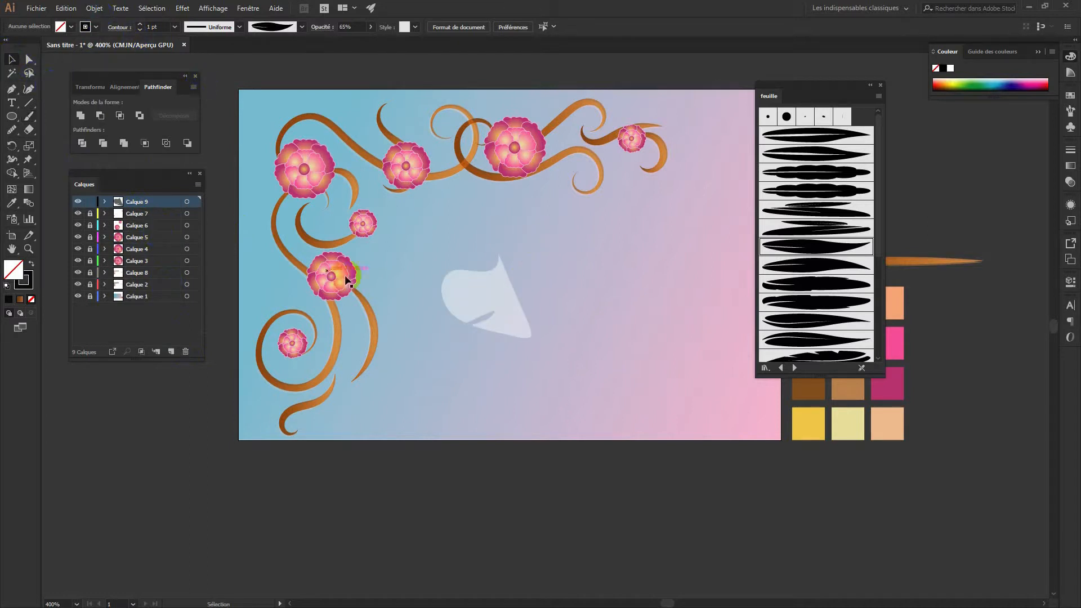
pyautogui.click(465, 289)
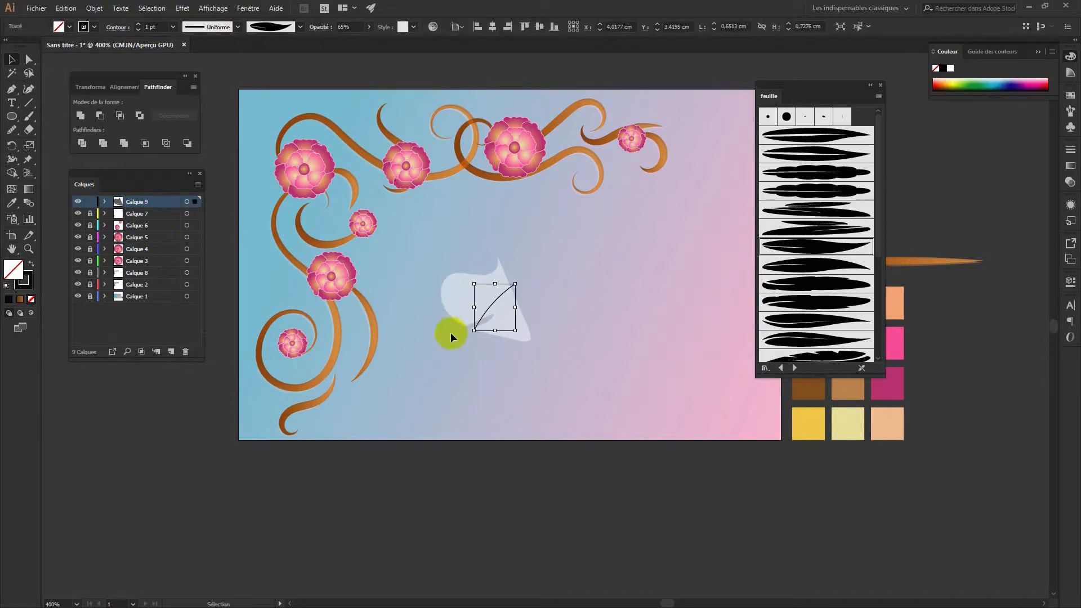
# Expand the leaf stroke's appearance, swap its fill and stroke, then delete it
pyautogui.click(94, 8)
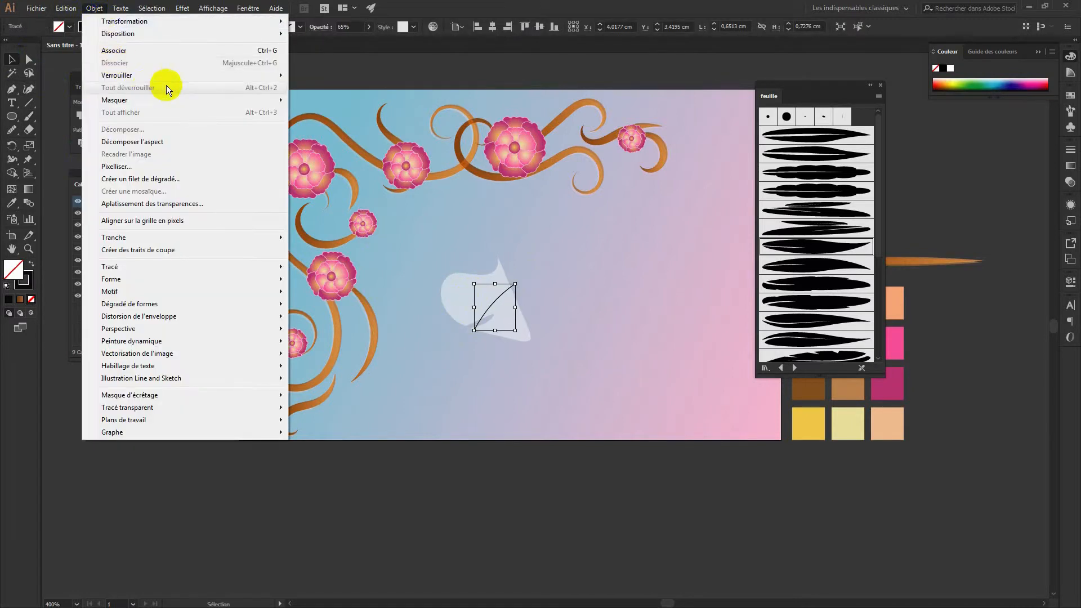
pyautogui.click(144, 142)
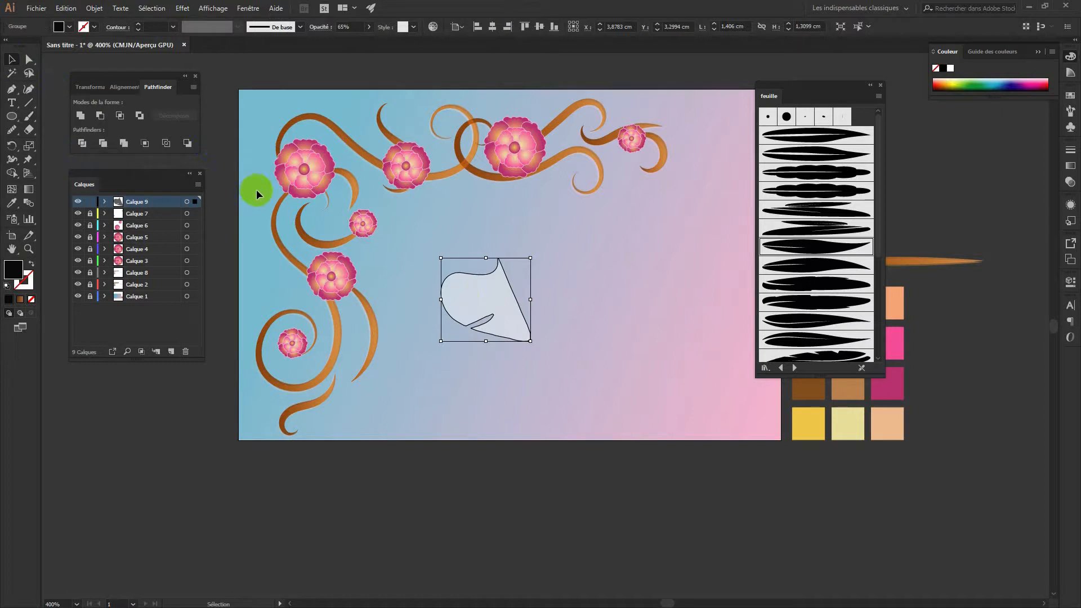
pyautogui.click(32, 264)
pyautogui.click(32, 264)
pyautogui.click(33, 269)
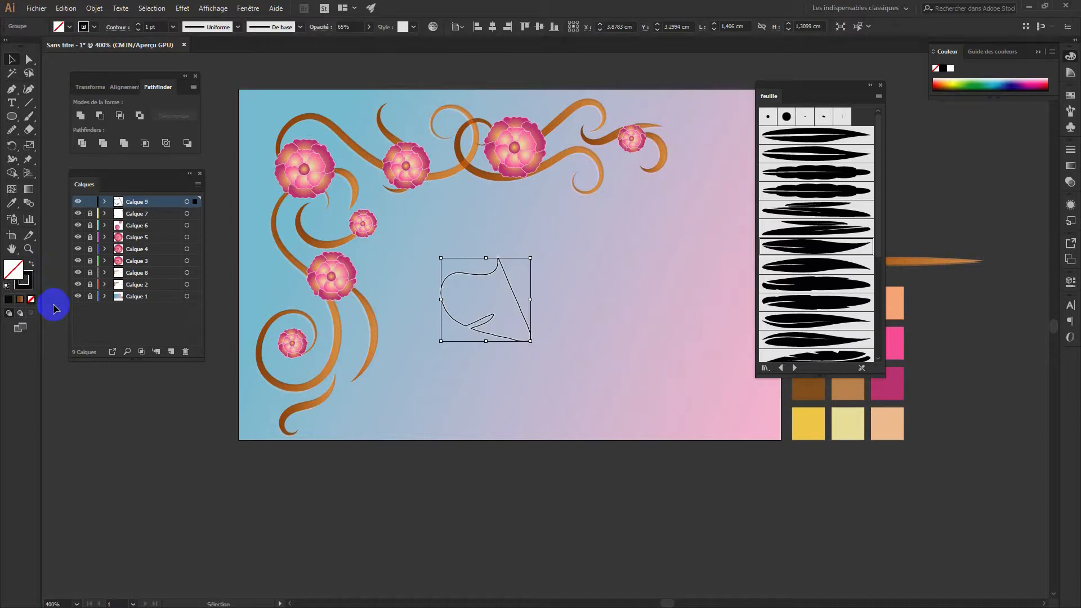
pyautogui.press('Delete')
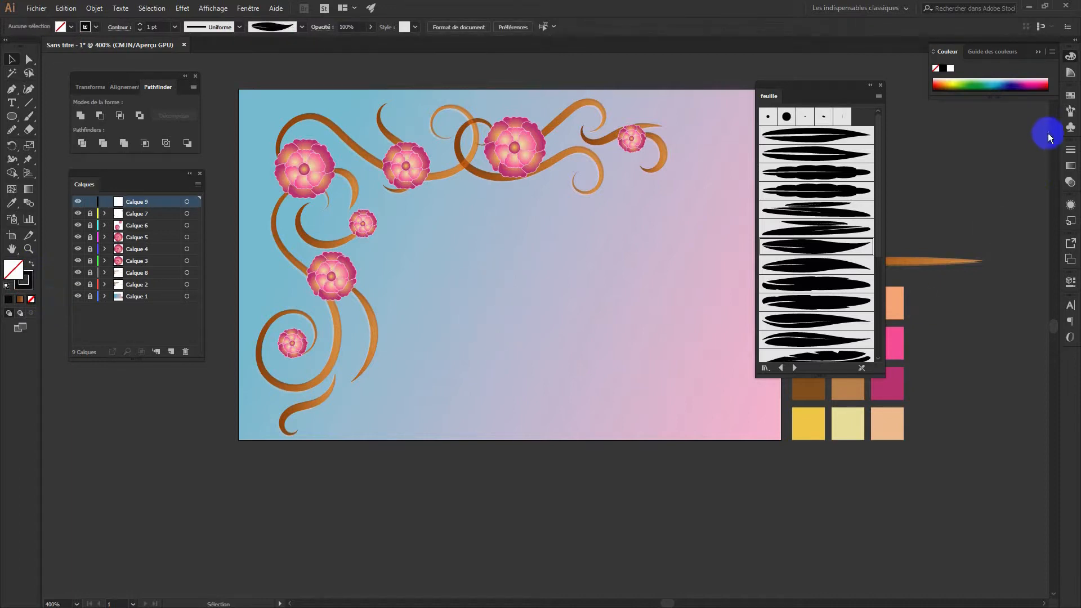
# Reverse the leaf art brush's Sens to the left arrow in its options
pyautogui.click(1070, 128)
pyautogui.click(972, 90)
pyautogui.click(978, 206)
pyautogui.doubleClick(978, 206)
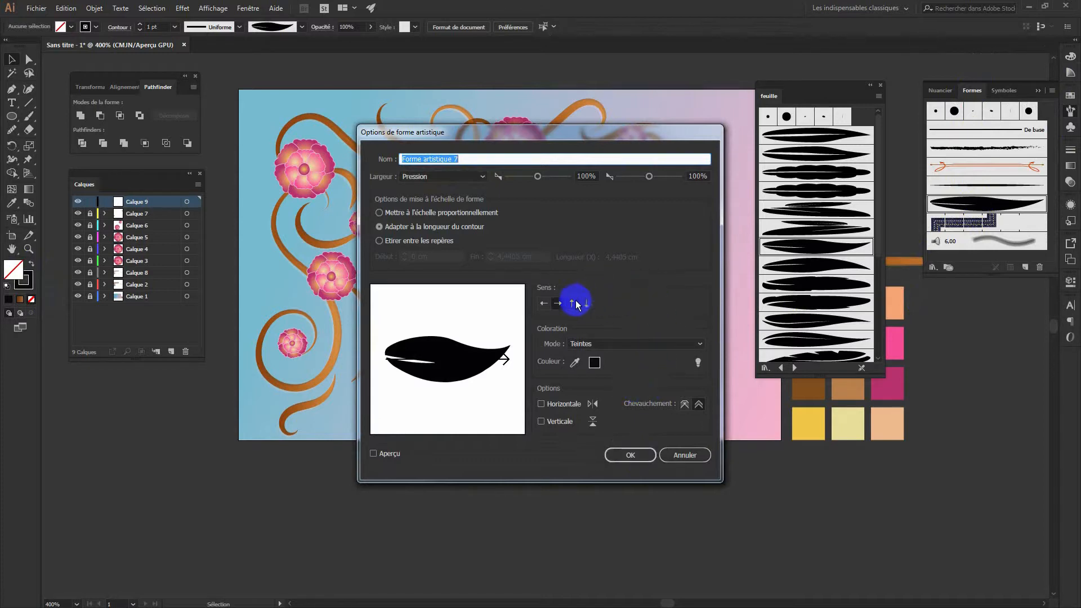
pyautogui.click(544, 304)
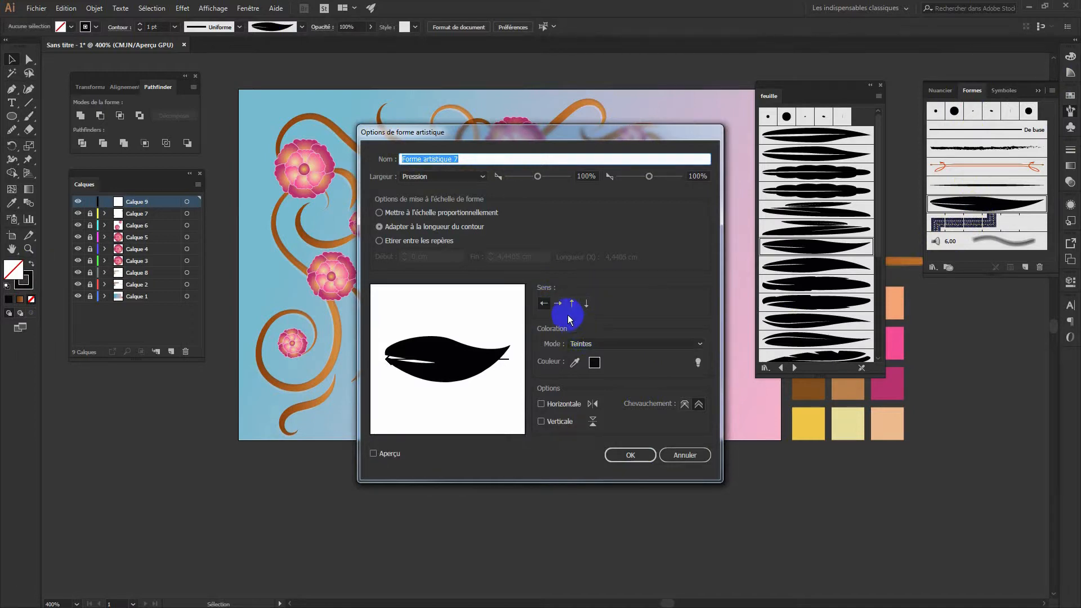
pyautogui.click(630, 455)
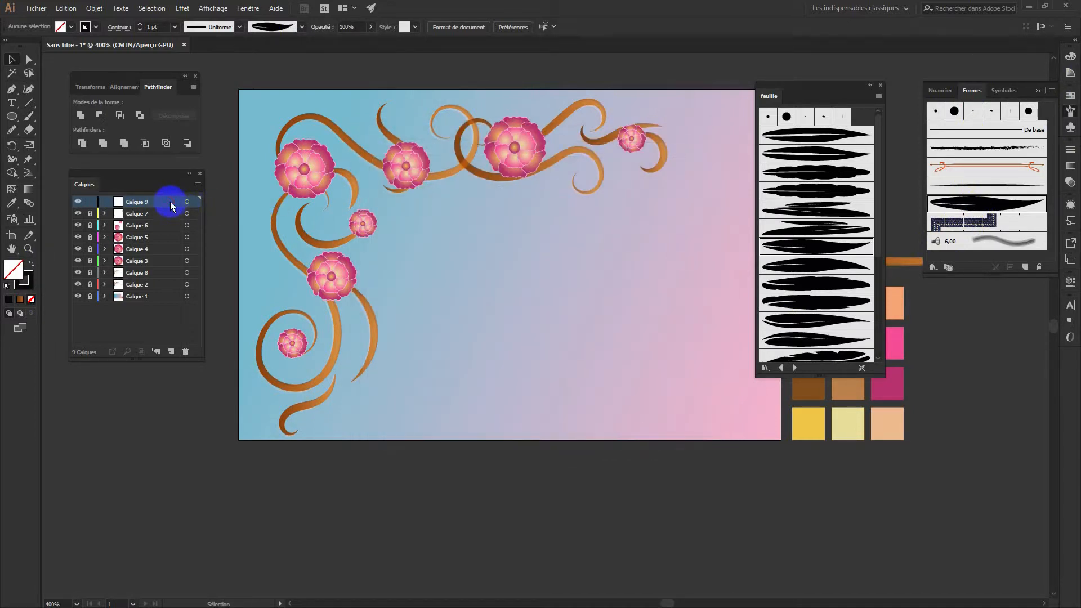
# Paint a test leaf stroke with the Paintbrush in the middle of the canvas
pyautogui.click(20, 299)
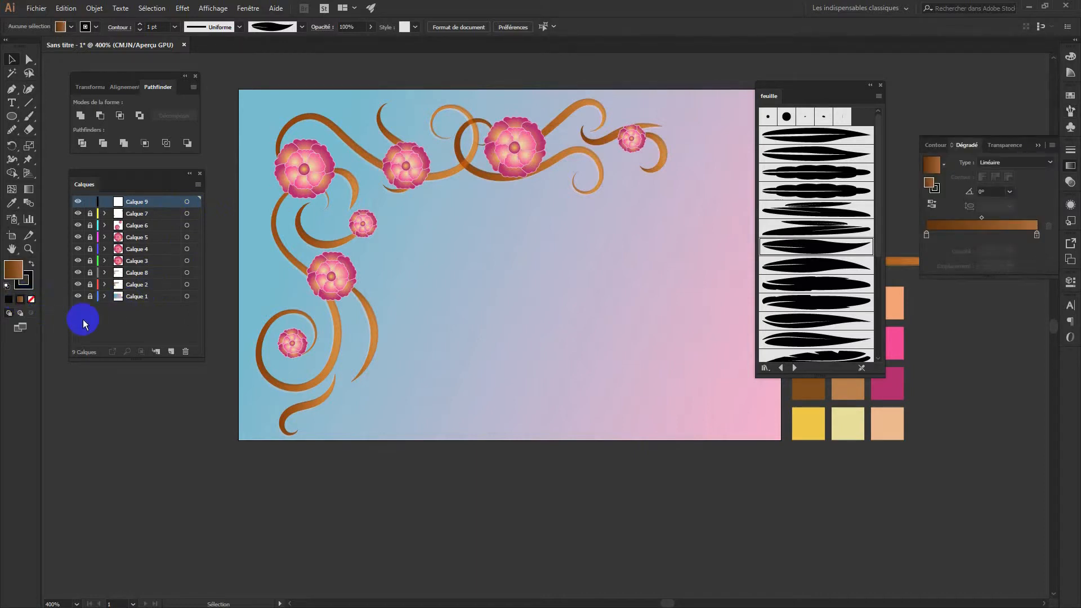
pyautogui.press('b')
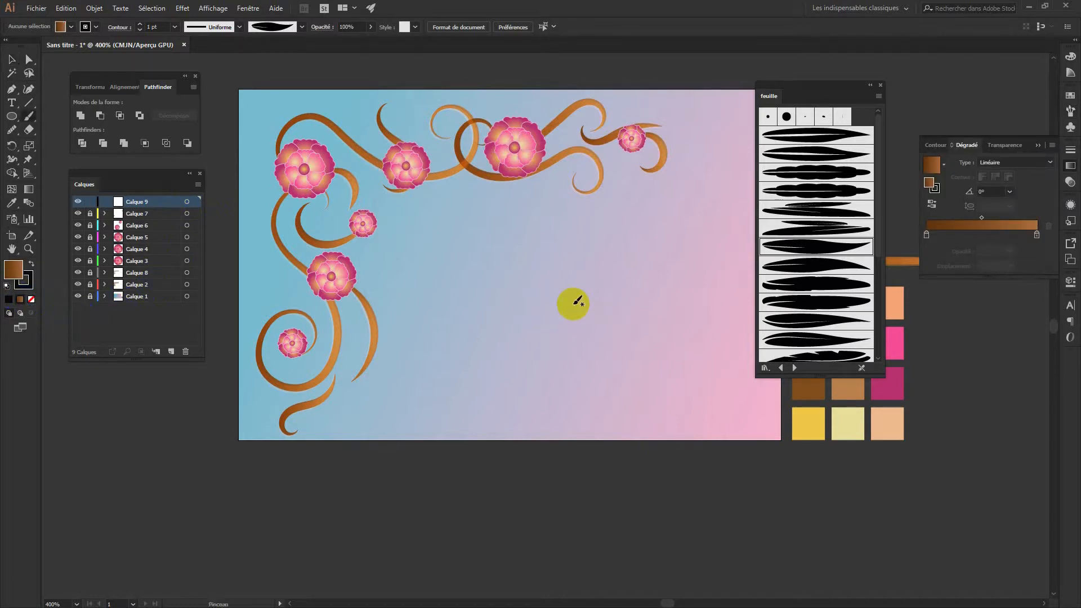
pyautogui.moveTo(530, 302); pyautogui.dragTo(587, 245)
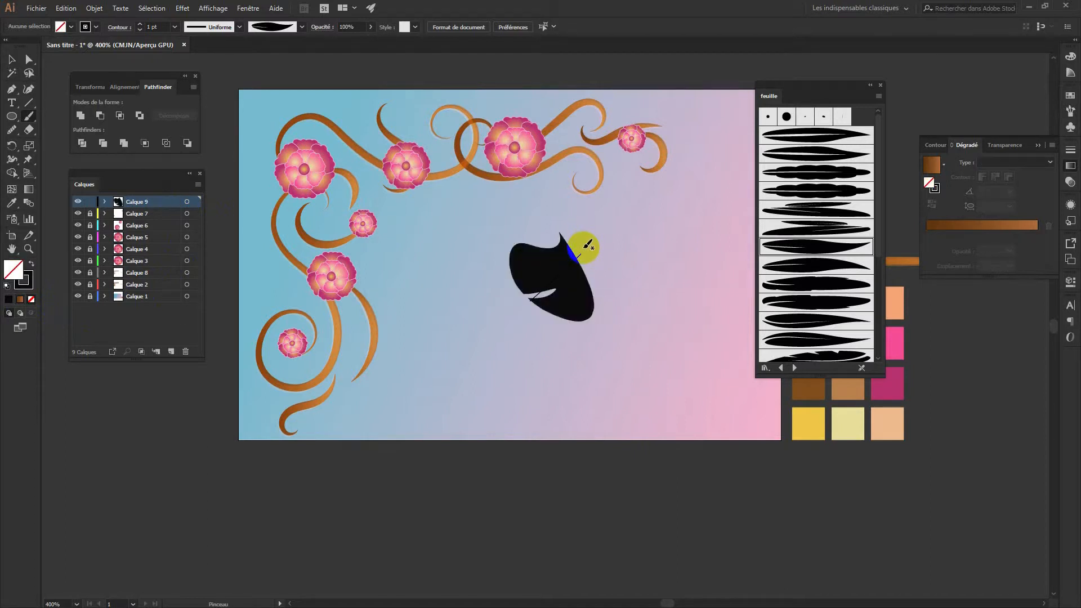
pyautogui.hotkey('ctrl', 'z')
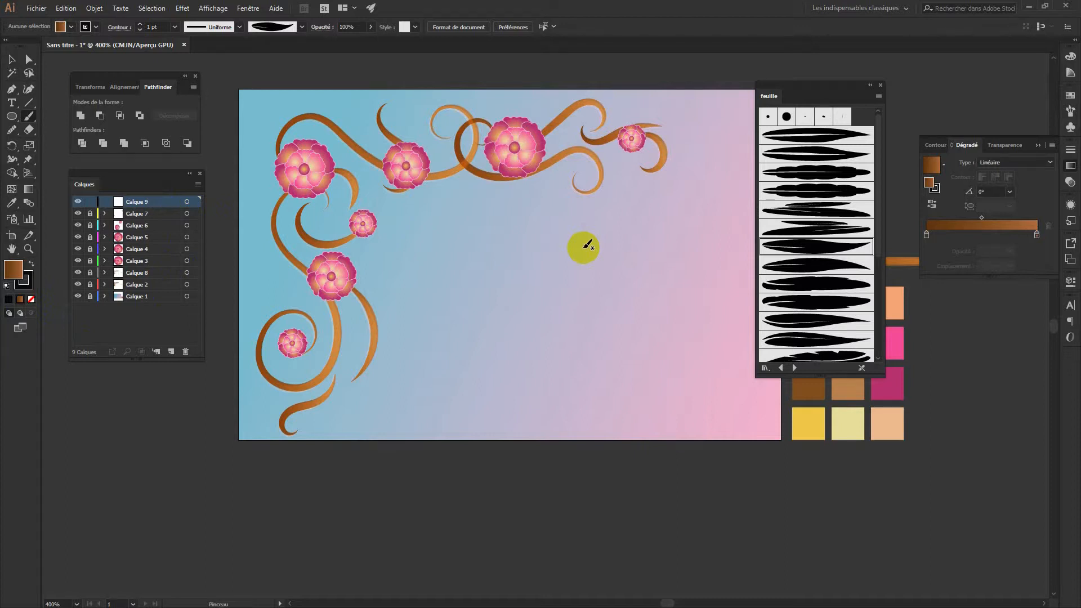
pyautogui.moveTo(451, 309); pyautogui.dragTo(531, 238)
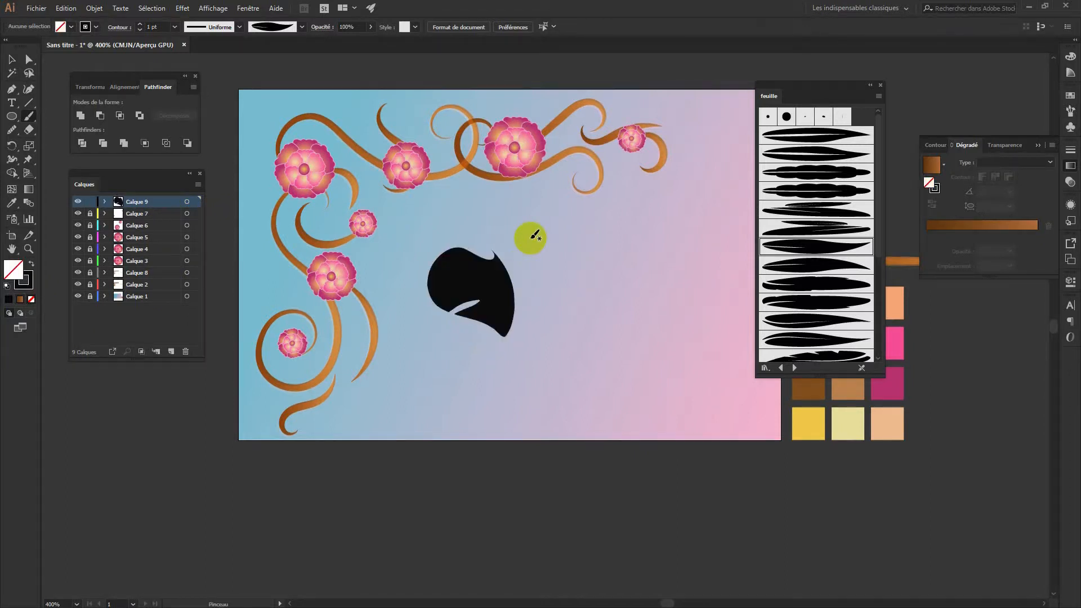
# Select the test leaf, reduce its stroke to 0.25 pt, then delete it
pyautogui.click(11, 60)
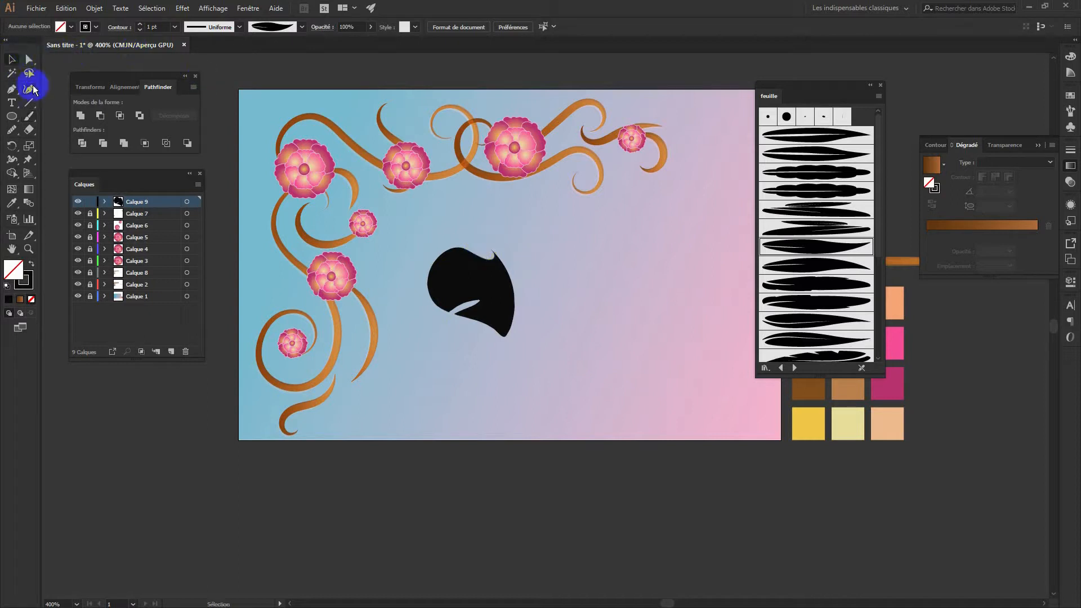
pyautogui.click(456, 299)
pyautogui.click(138, 29)
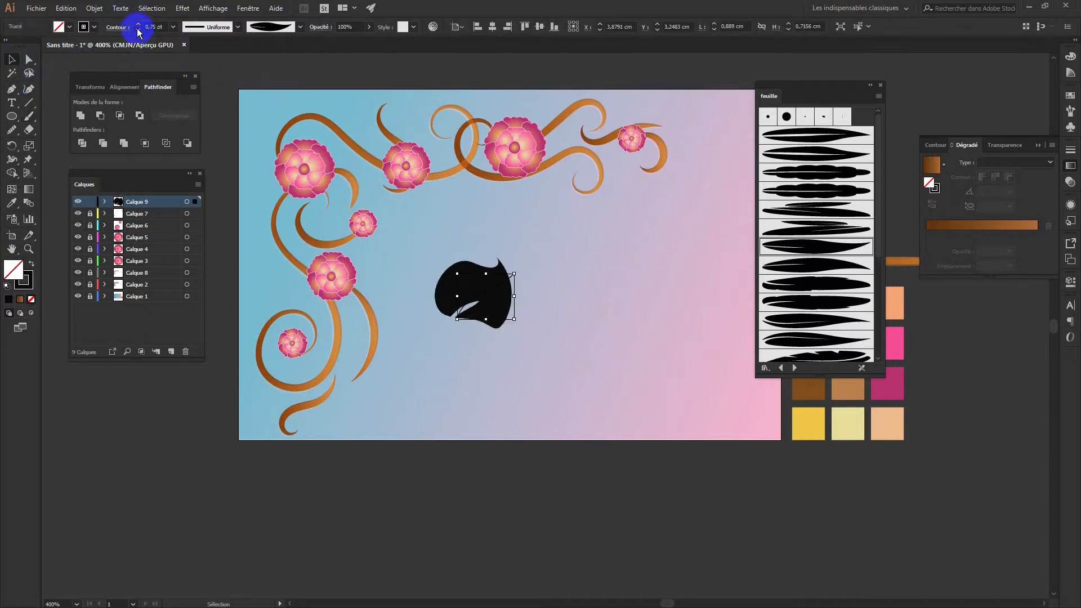
pyautogui.click(138, 30)
pyautogui.click(138, 30)
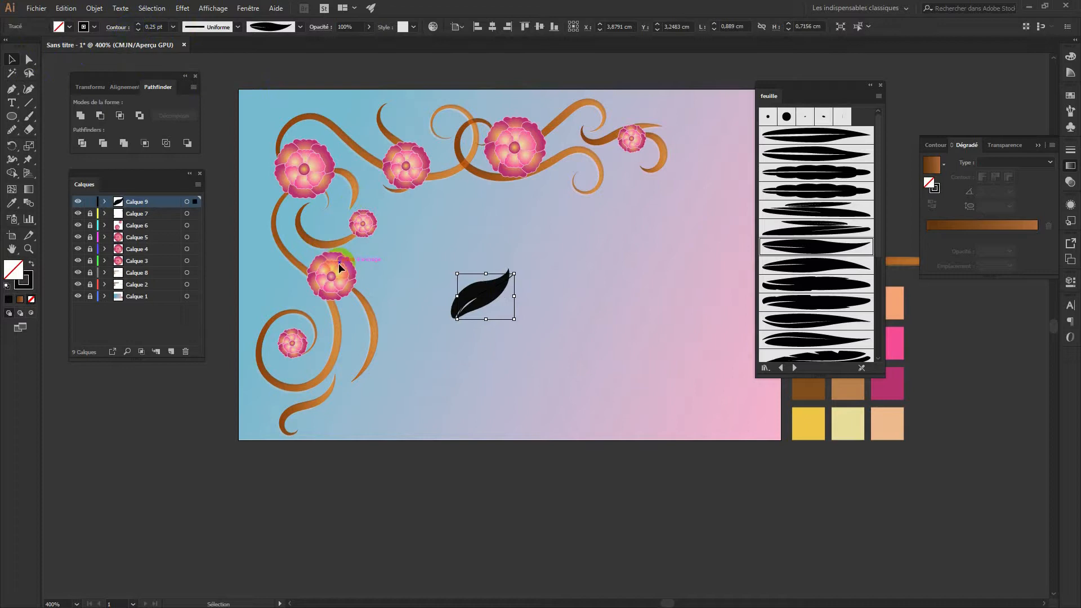
pyautogui.press('Delete')
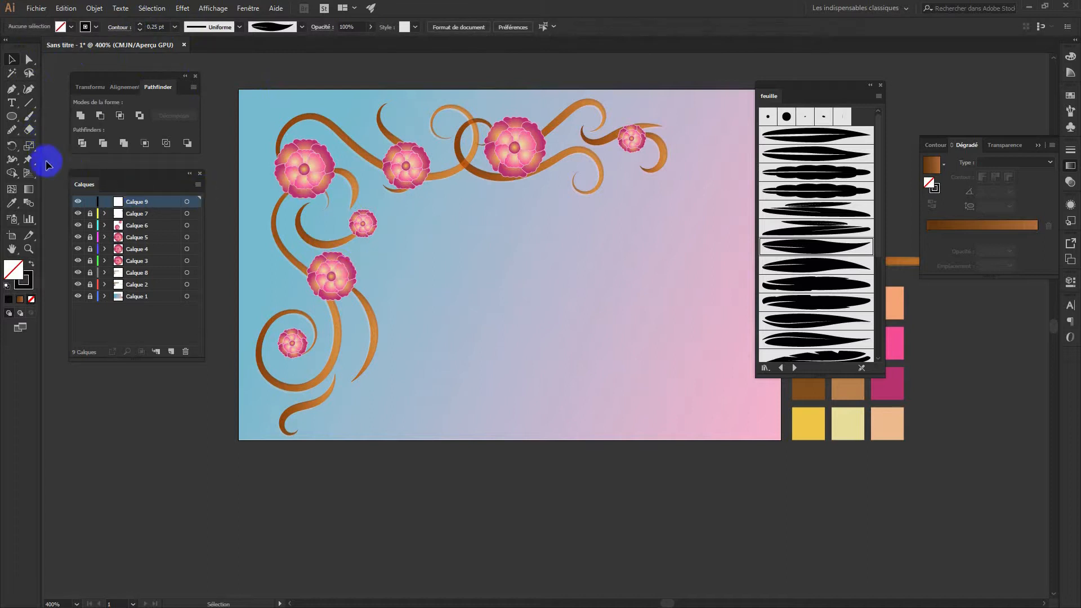
pyautogui.click(29, 117)
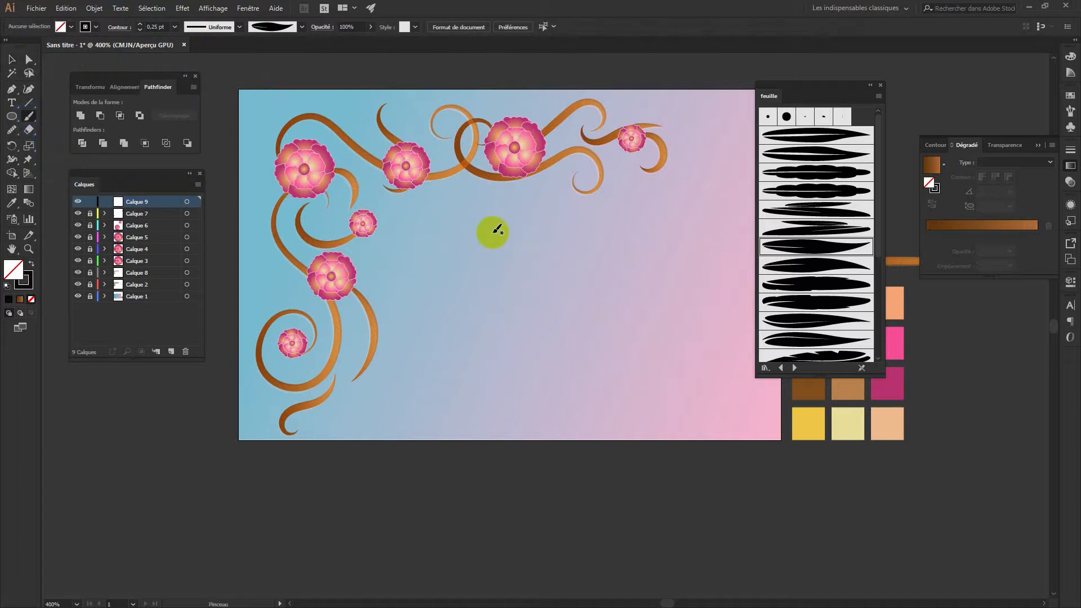
# Paint leaf-brush strokes beside the central, upper and left flowers on the vines
pyautogui.moveTo(444, 172)
pyautogui.mouseDown()
pyautogui.moveTo(459, 176)
pyautogui.moveTo(415, 187)
pyautogui.moveTo(440, 163)
pyautogui.moveTo(429, 169)
pyautogui.mouseUp()
pyautogui.moveTo(457, 144); pyautogui.dragTo(462, 125)
pyautogui.moveTo(346, 176); pyautogui.dragTo(348, 203)
pyautogui.moveTo(308, 188); pyautogui.dragTo(281, 212)
pyautogui.moveTo(301, 231); pyautogui.dragTo(321, 238)
pyautogui.moveTo(280, 147)
pyautogui.mouseDown()
pyautogui.moveTo(290, 138)
pyautogui.moveTo(275, 108)
pyautogui.mouseUp()
# Paint leaves around the top-centre flower and toward the far-right vine and top-right flower
pyautogui.moveTo(504, 176); pyautogui.dragTo(520, 179)
pyautogui.moveTo(574, 153); pyautogui.dragTo(546, 145)
pyautogui.moveTo(582, 110); pyautogui.dragTo(577, 104)
pyautogui.moveTo(682, 137); pyautogui.dragTo(646, 129)
pyautogui.moveTo(654, 136); pyautogui.dragTo(647, 153)
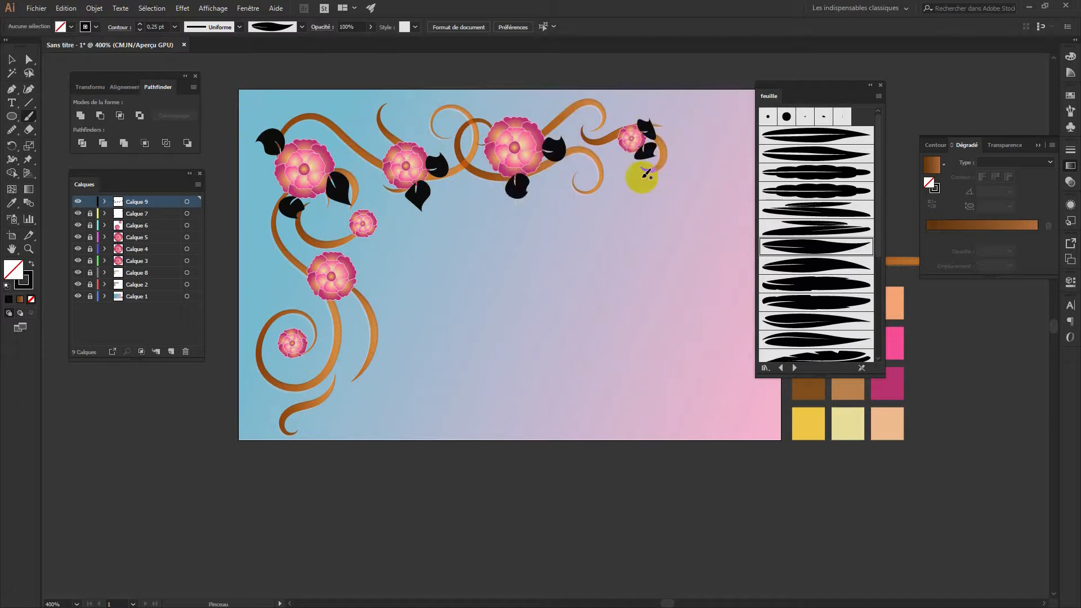
pyautogui.moveTo(337, 290)
pyautogui.mouseDown()
pyautogui.moveTo(359, 313)
pyautogui.moveTo(365, 269)
pyautogui.moveTo(357, 277)
pyautogui.moveTo(388, 249)
pyautogui.moveTo(347, 253)
pyautogui.moveTo(354, 222)
pyautogui.moveTo(393, 220)
pyautogui.moveTo(360, 243)
pyautogui.moveTo(369, 265)
pyautogui.moveTo(342, 256)
pyautogui.moveTo(340, 229)
pyautogui.moveTo(365, 216)
pyautogui.moveTo(393, 242)
pyautogui.moveTo(371, 236)
pyautogui.mouseUp()
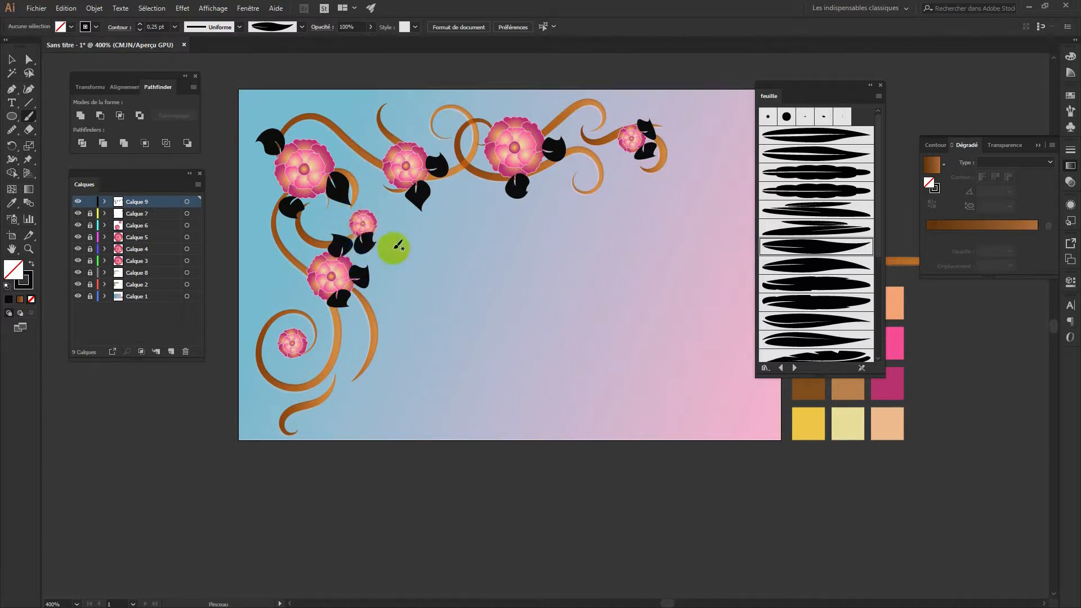
# Paint leaves at the lower-left flower, undoing two bad strokes, and one below the upper-right curl
pyautogui.moveTo(298, 358)
pyautogui.mouseDown()
pyautogui.moveTo(338, 359)
pyautogui.moveTo(359, 368)
pyautogui.moveTo(340, 346)
pyautogui.moveTo(376, 359)
pyautogui.moveTo(345, 435)
pyautogui.moveTo(317, 403)
pyautogui.moveTo(350, 381)
pyautogui.moveTo(363, 327)
pyautogui.mouseUp()
pyautogui.moveTo(352, 383); pyautogui.dragTo(376, 367)
pyautogui.hotkey('ctrl', 'z')
pyautogui.moveTo(359, 353); pyautogui.dragTo(393, 320)
pyautogui.hotkey('ctrl', 'z')
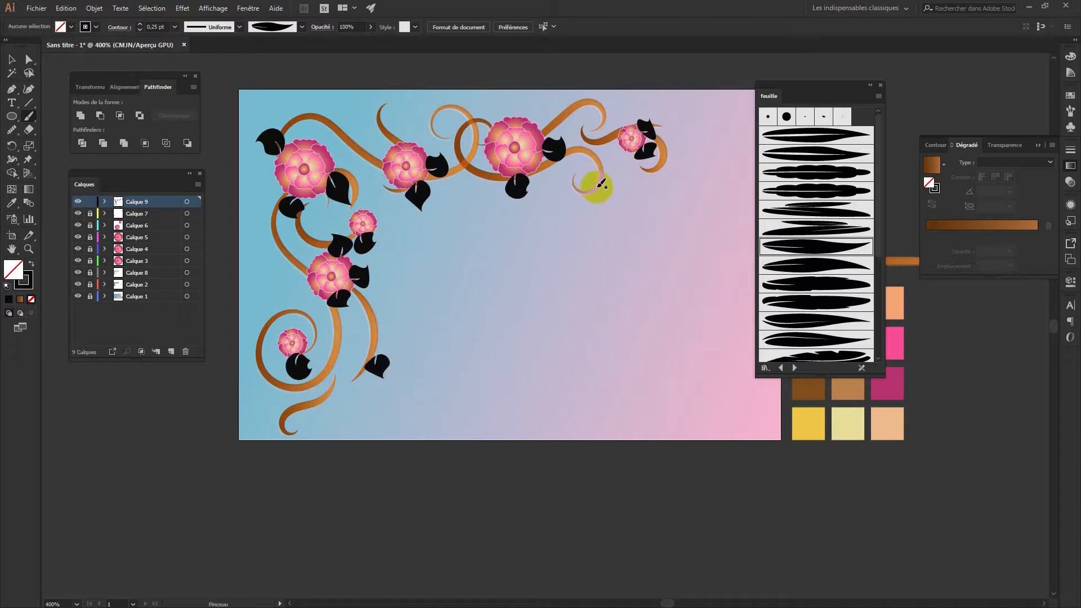
pyautogui.moveTo(604, 179)
pyautogui.mouseDown()
pyautogui.moveTo(588, 214)
pyautogui.moveTo(623, 177)
pyautogui.mouseUp()
pyautogui.hotkey('ctrl', 'space')
# Duplicate the leaf under the upper-right curl, placing the copy slightly lower
pyautogui.press('a')
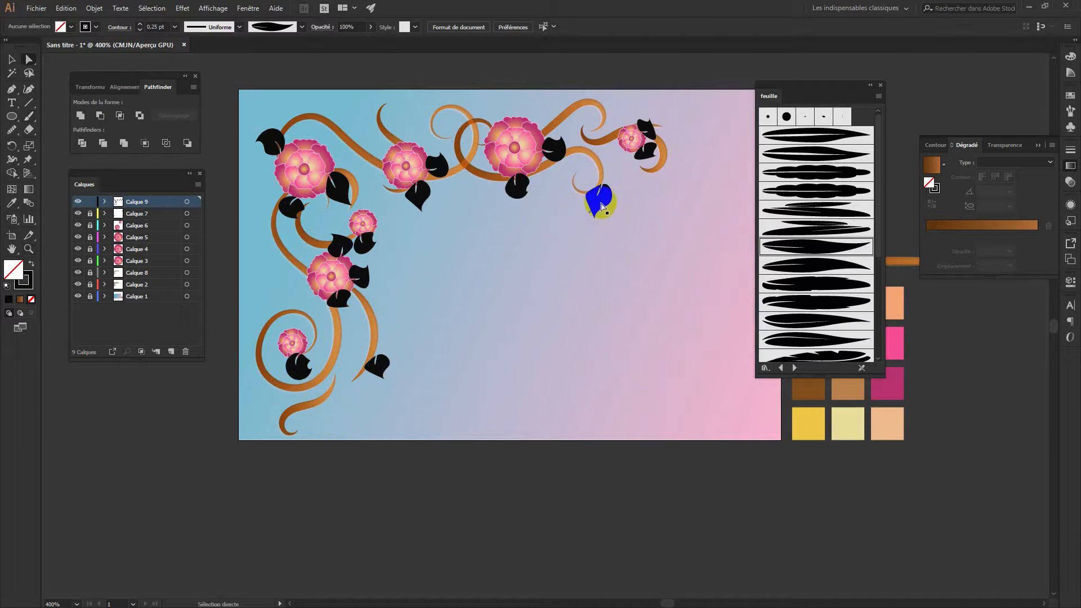
pyautogui.click(531, 212)
pyautogui.press('v')
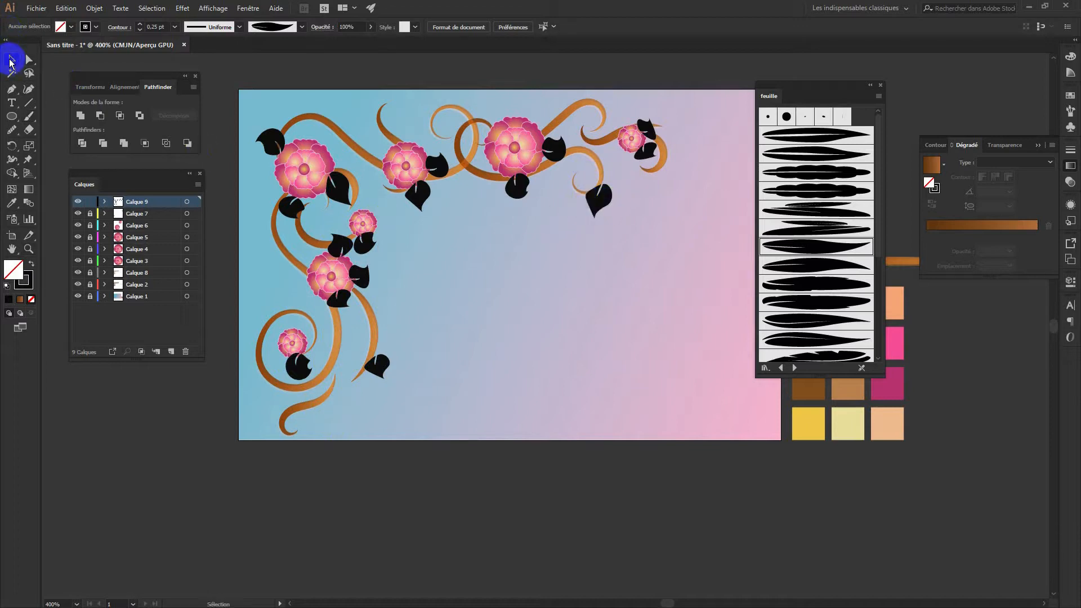
pyautogui.moveTo(602, 197); pyautogui.dragTo(608, 218)
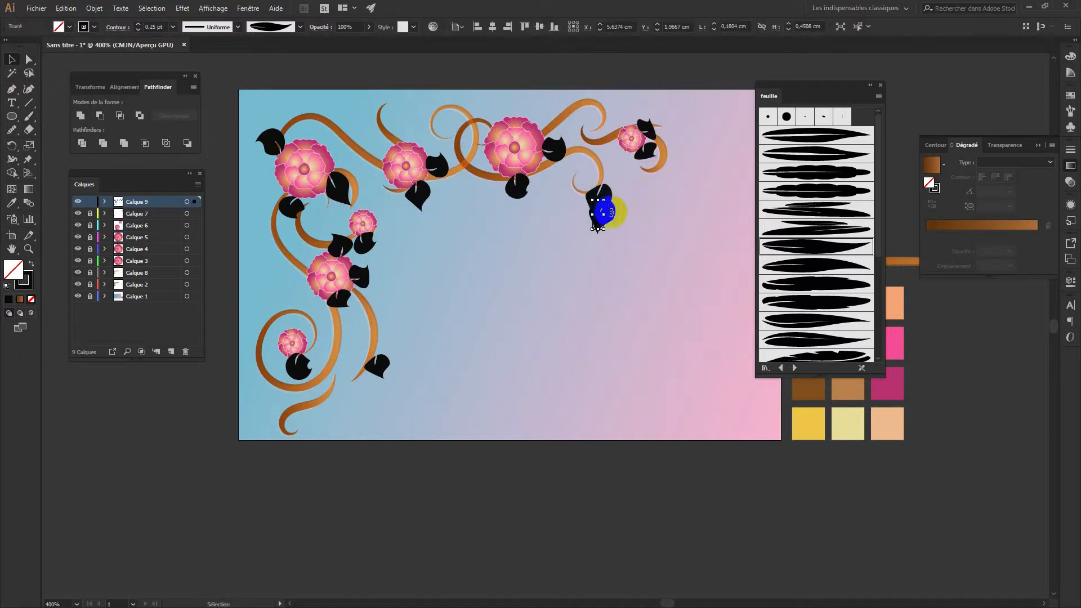
# Flip the leaf copy with Transformation > Miroir
pyautogui.rightClick(610, 213)
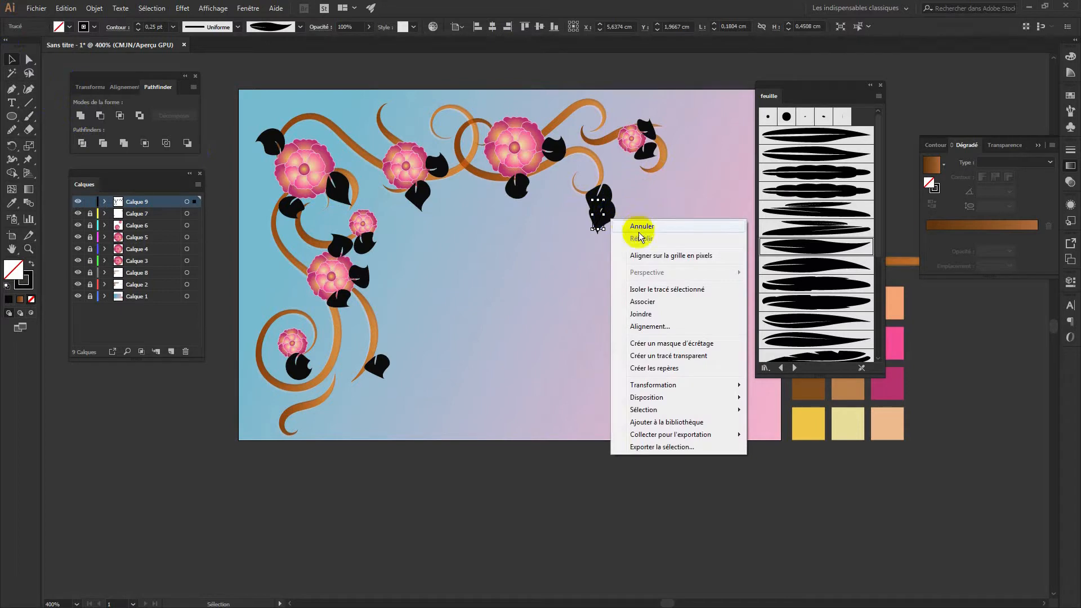
pyautogui.moveTo(652, 386)
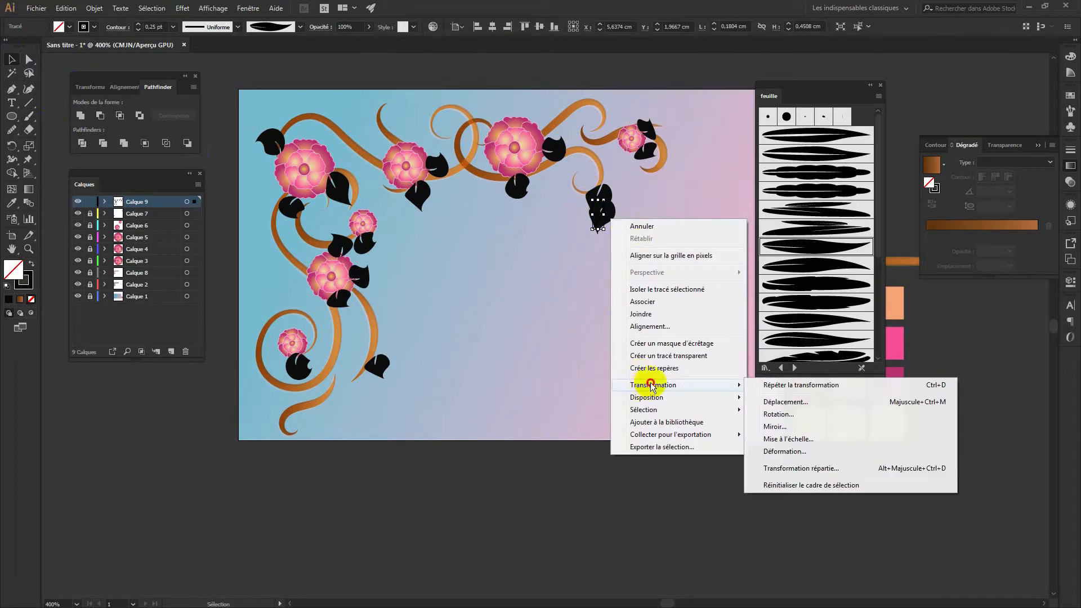
pyautogui.click(788, 428)
pyautogui.click(550, 378)
# Position the flipped leaf just above the original on the vine, keeping its 0.25 pt stroke
pyautogui.moveTo(596, 215); pyautogui.dragTo(594, 181)
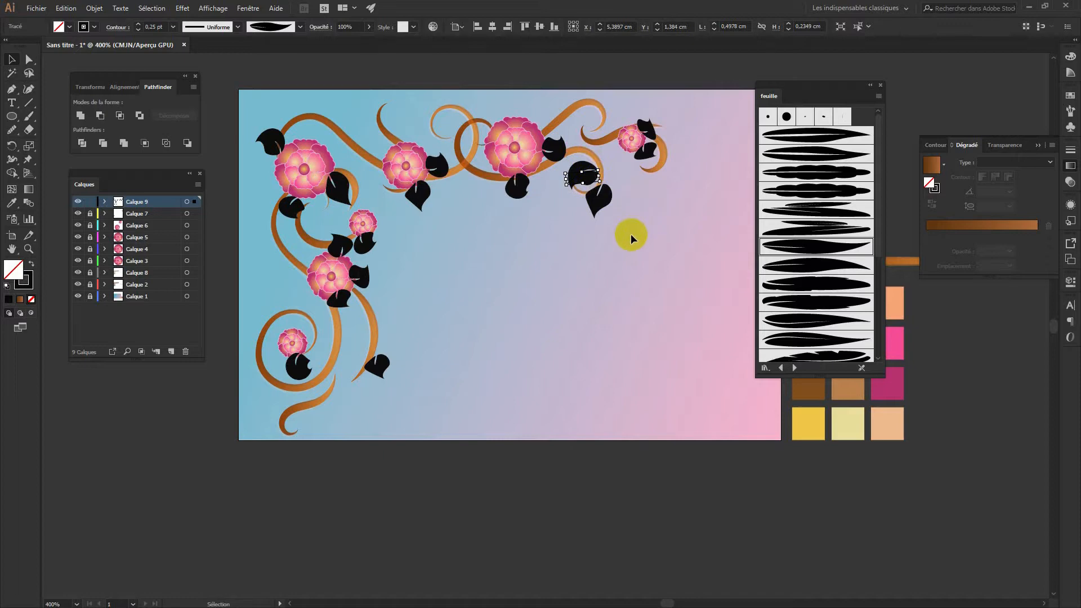
pyautogui.click(635, 274)
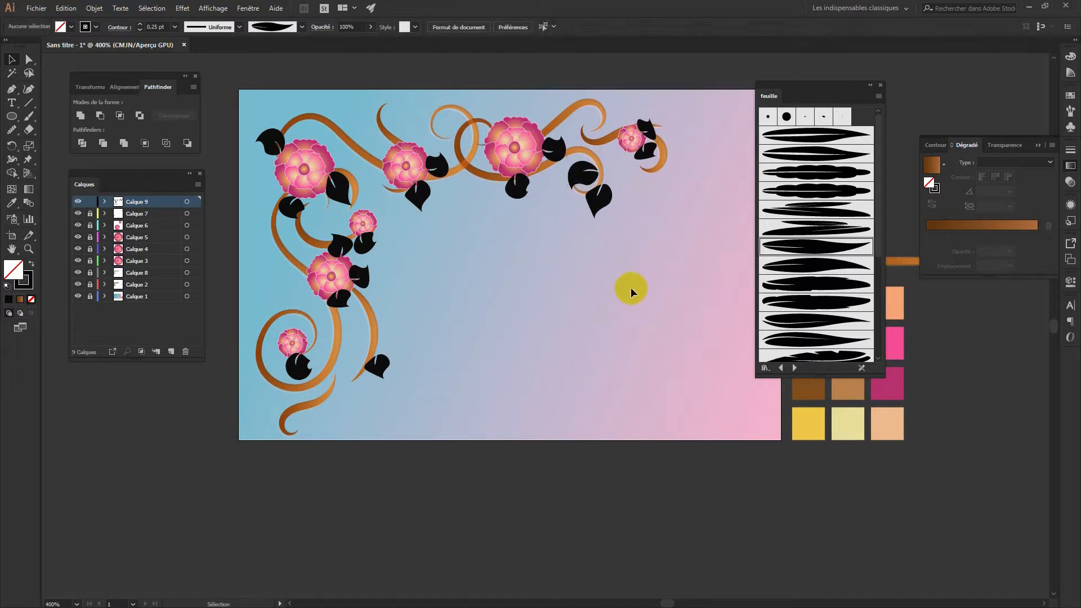
pyautogui.click(584, 177)
pyautogui.moveTo(583, 176)
pyautogui.mouseDown()
pyautogui.moveTo(575, 199)
pyautogui.moveTo(573, 178)
pyautogui.mouseUp()
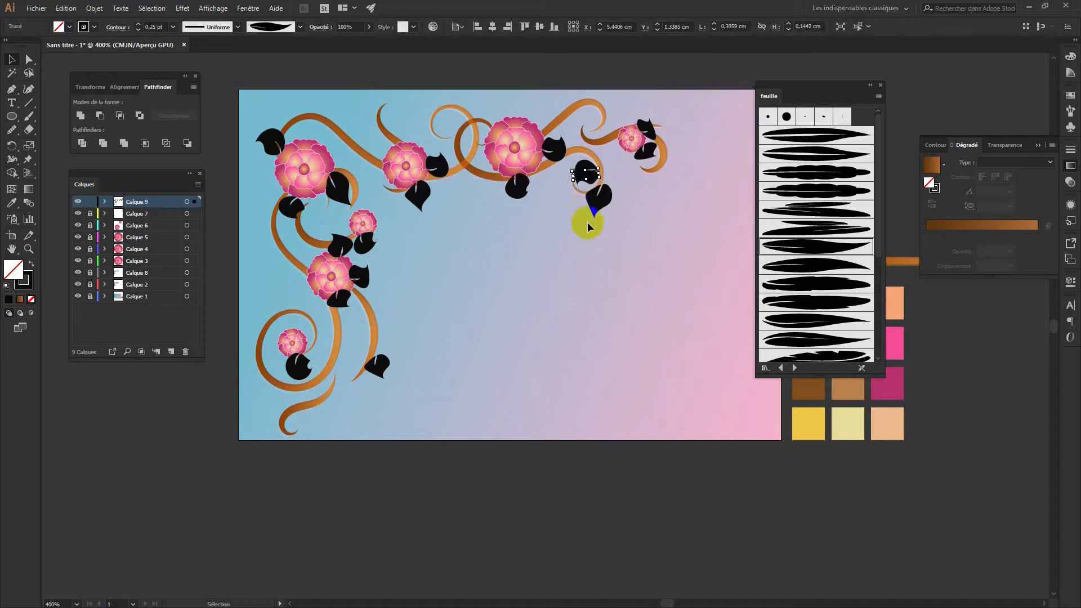
pyautogui.click(138, 31)
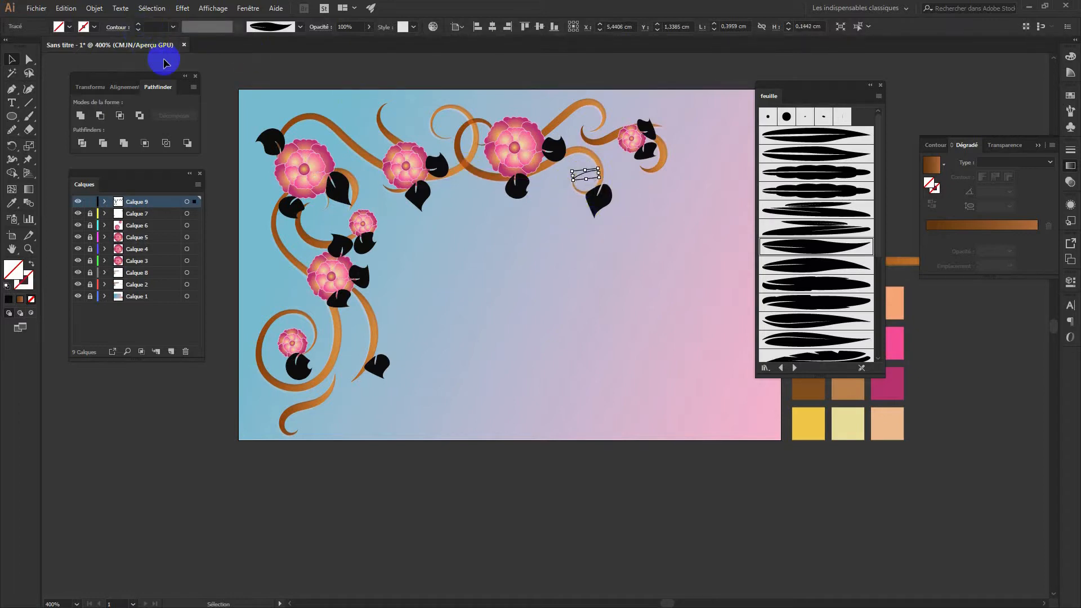
pyautogui.click(138, 25)
pyautogui.click(579, 337)
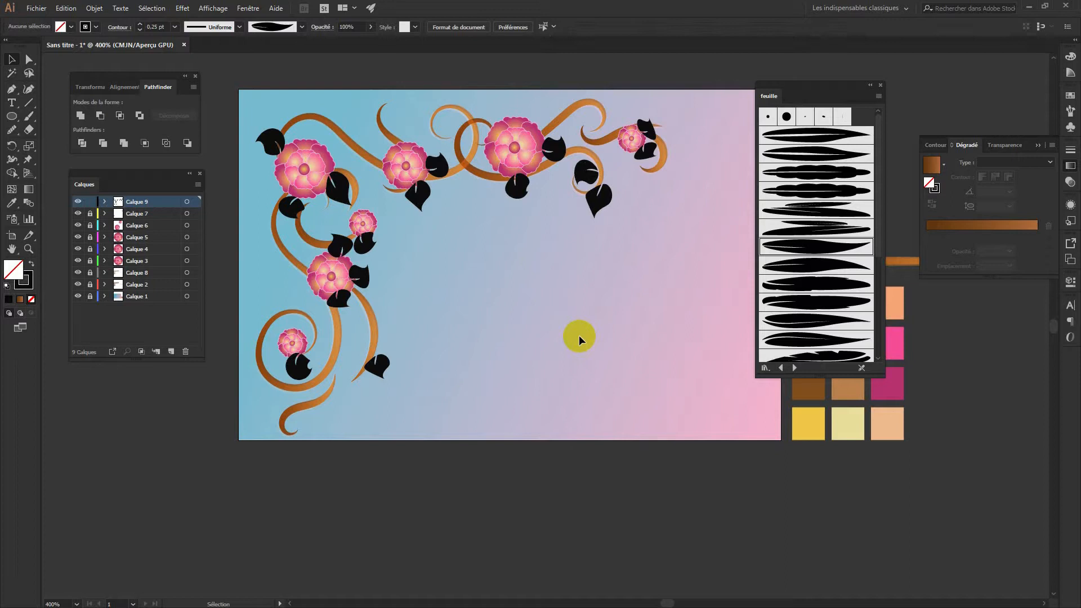
# Paint three more leaves along the top vine and move layer Calque 9 just above Calque 1
pyautogui.press('b')
pyautogui.moveTo(357, 121)
pyautogui.mouseDown()
pyautogui.moveTo(362, 133)
pyautogui.moveTo(345, 114)
pyautogui.mouseUp()
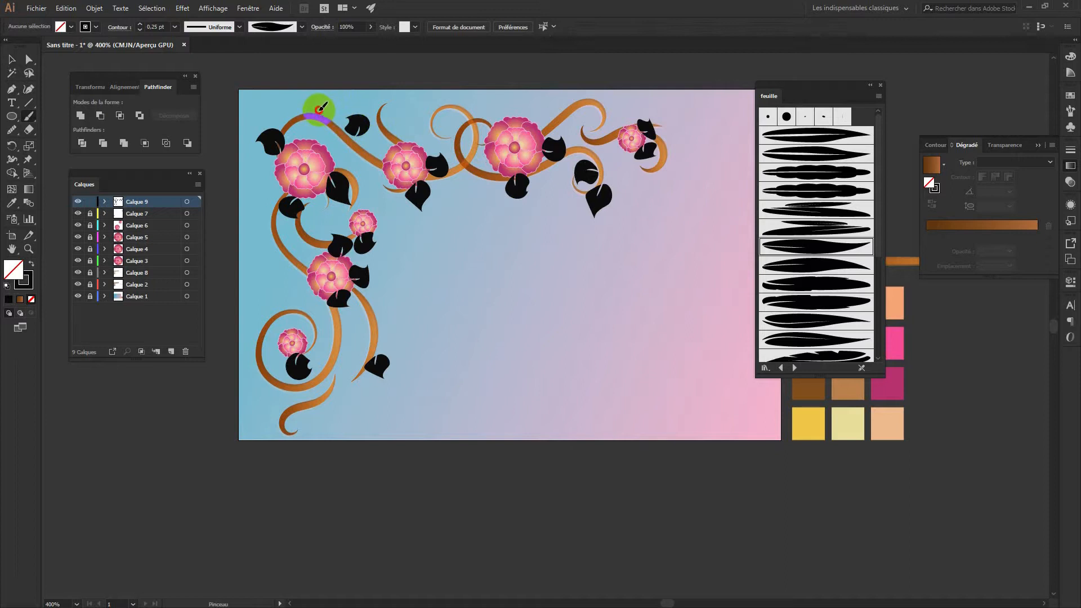
pyautogui.moveTo(308, 105)
pyautogui.mouseDown()
pyautogui.moveTo(393, 118)
pyautogui.moveTo(397, 131)
pyautogui.mouseUp()
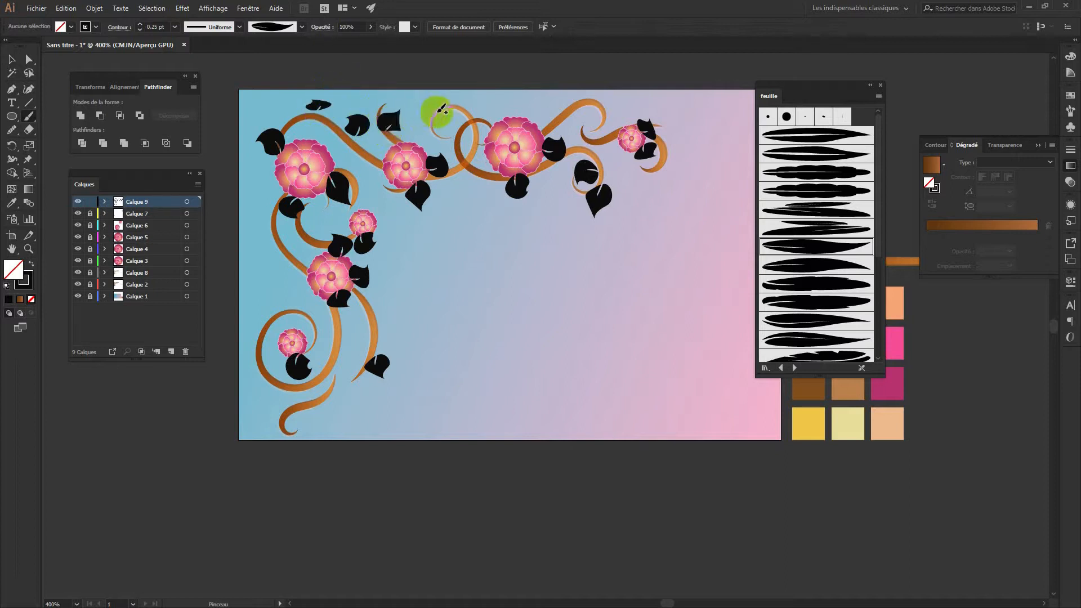
pyautogui.moveTo(539, 115)
pyautogui.mouseDown()
pyautogui.moveTo(544, 123)
pyautogui.moveTo(555, 89)
pyautogui.mouseUp()
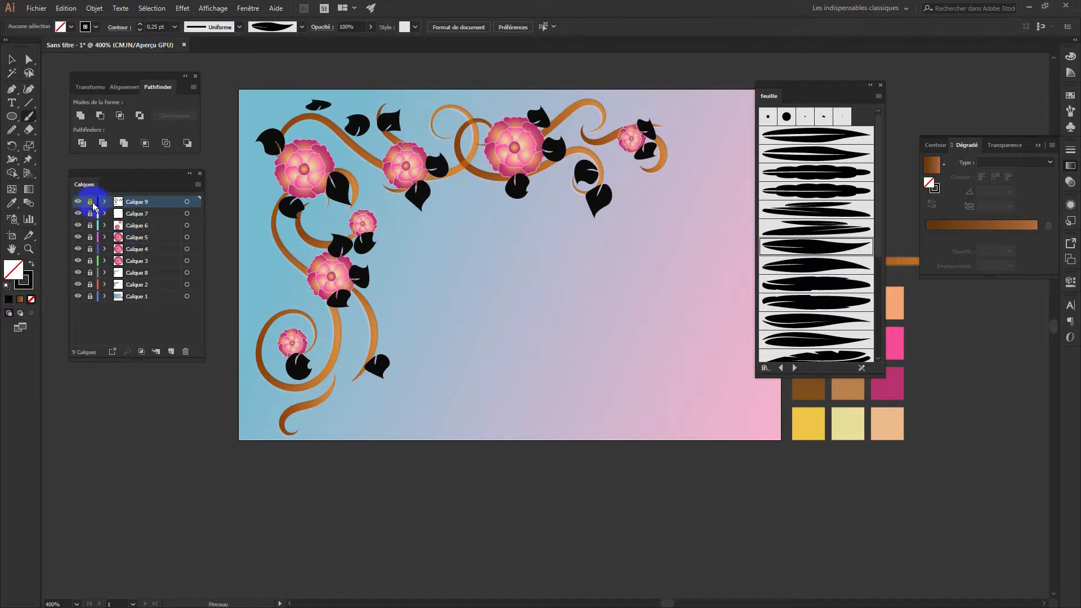
pyautogui.moveTo(164, 202); pyautogui.dragTo(160, 289)
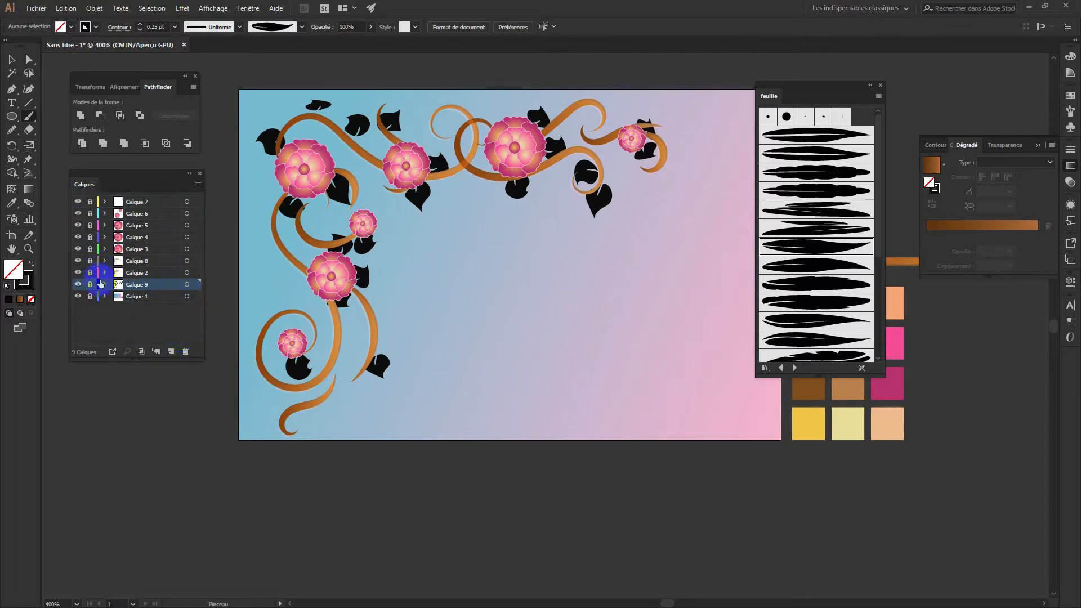
# Expand Calque 9's leaf strokes with Décomposer l'aspect and fill them with a brown linear gradient
pyautogui.click(187, 284)
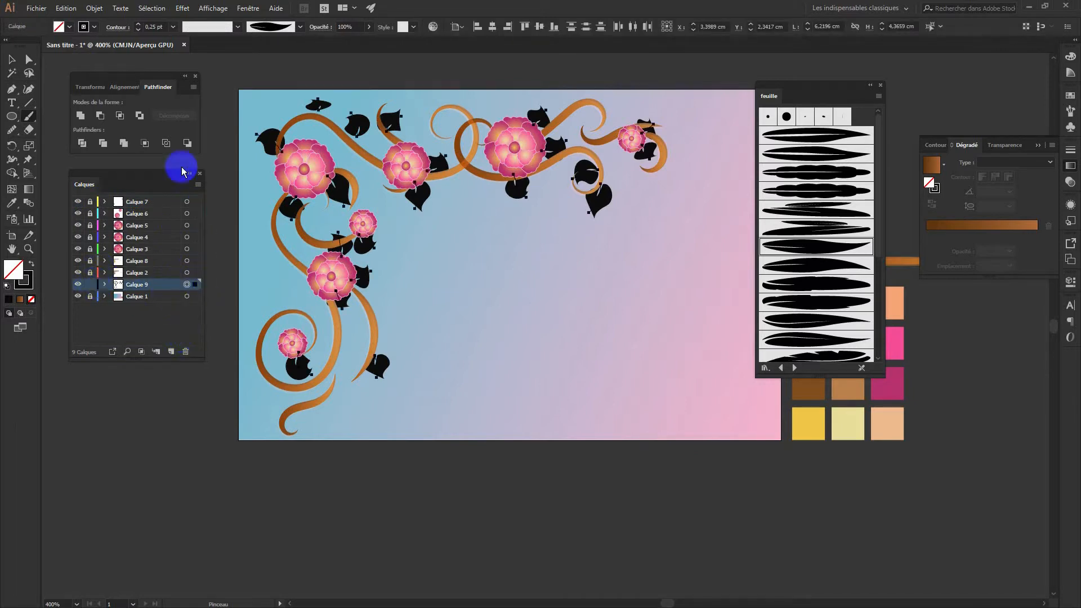
pyautogui.click(106, 12)
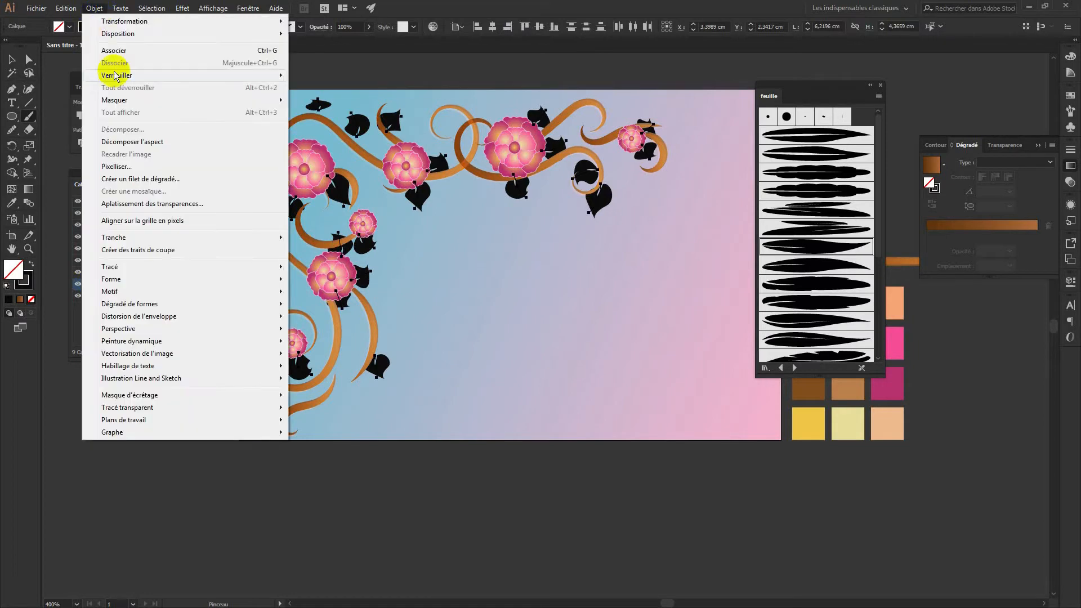
pyautogui.click(137, 142)
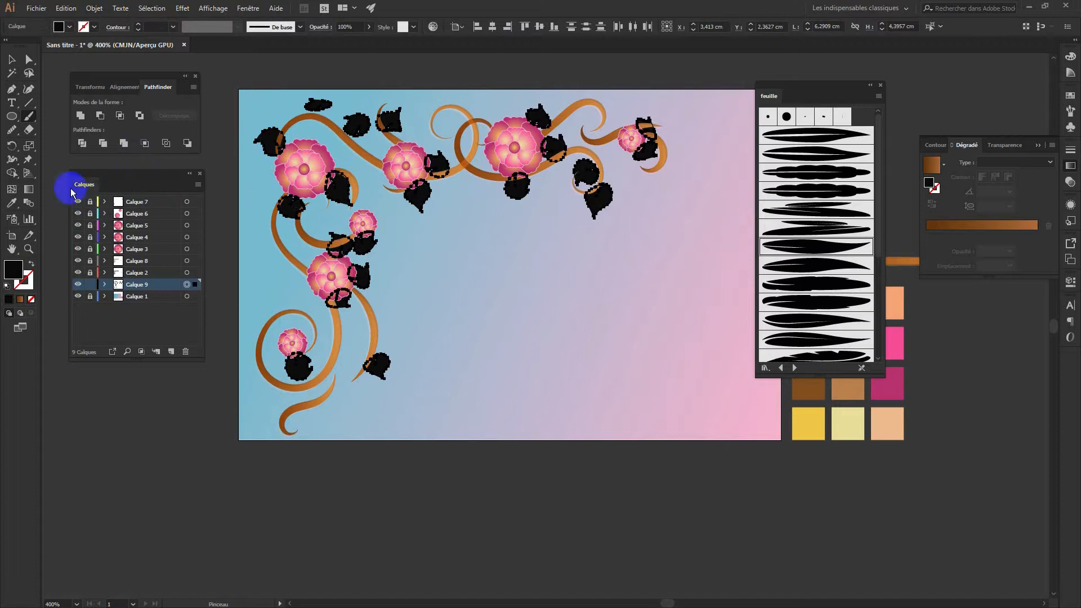
pyautogui.click(30, 187)
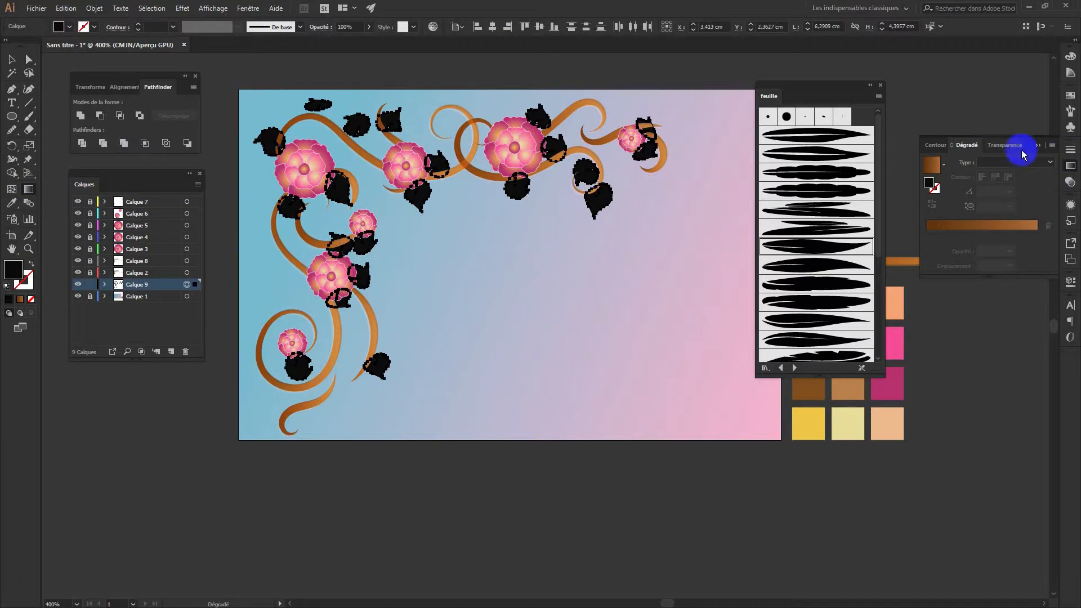
pyautogui.click(932, 164)
# Set both leaf gradient stops to green swatches, making the right stop a brighter green
pyautogui.click(926, 236)
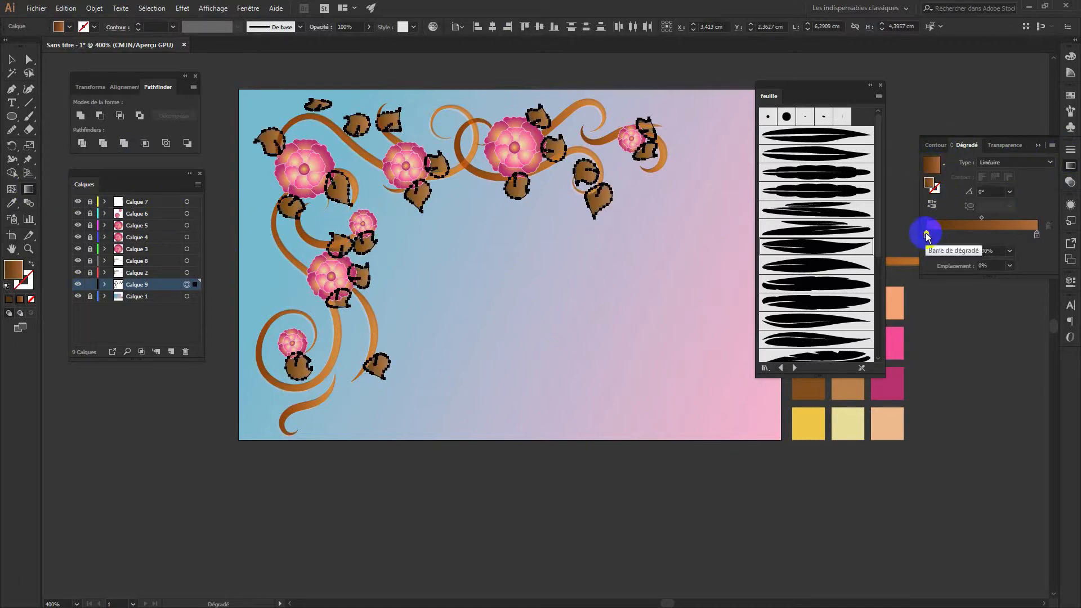
pyautogui.doubleClick(926, 235)
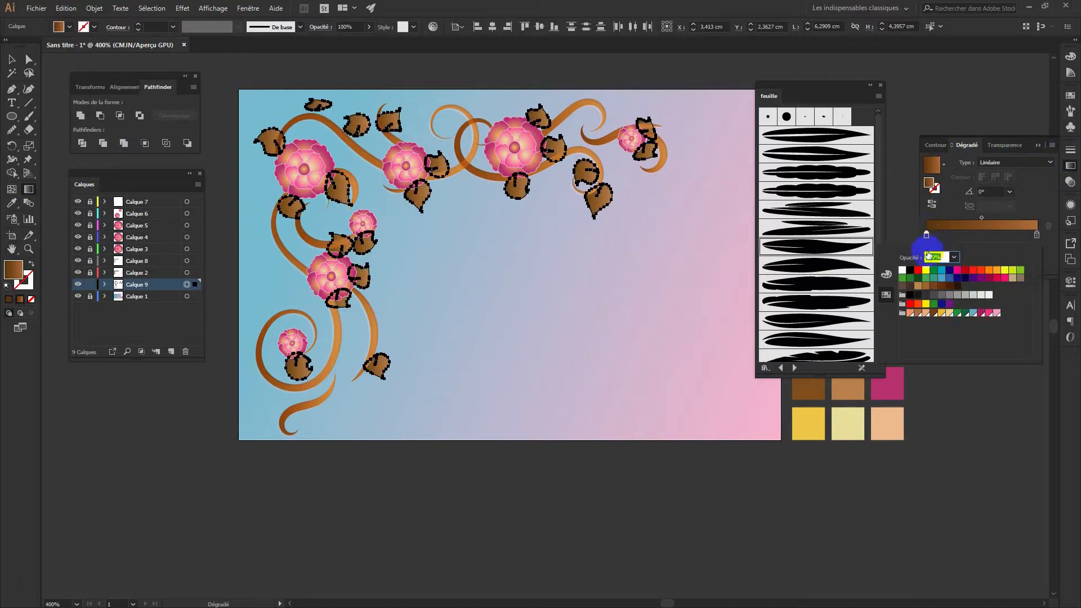
pyautogui.click(969, 317)
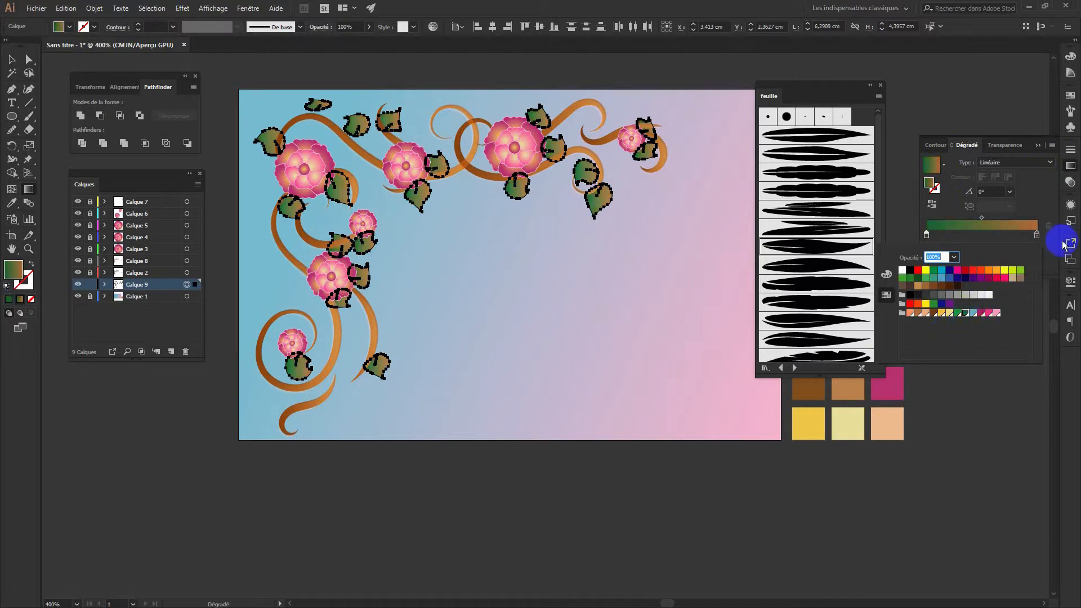
pyautogui.click(1036, 238)
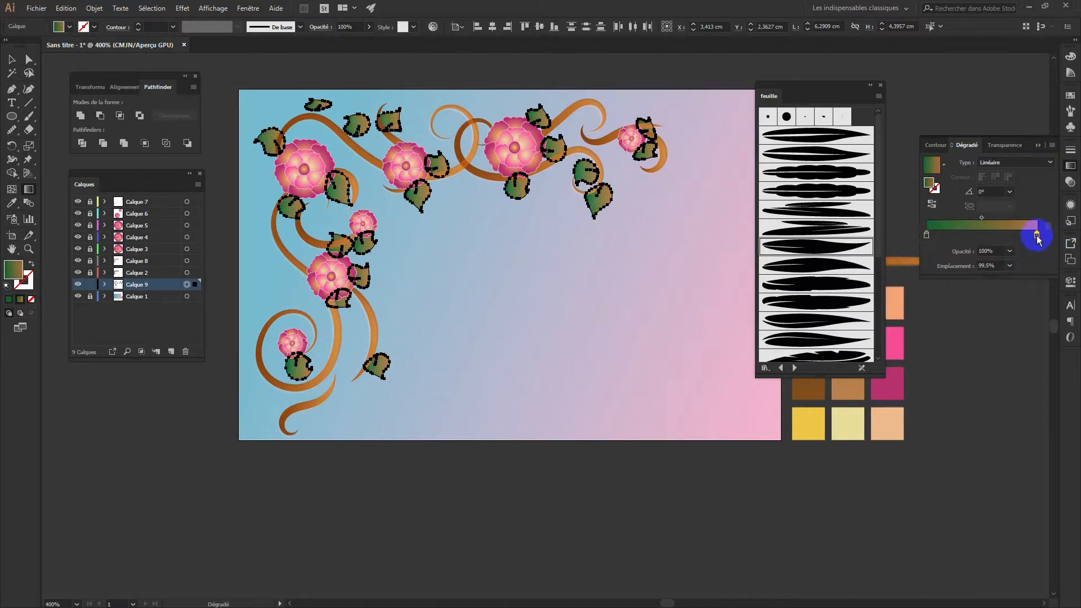
pyautogui.doubleClick(1036, 237)
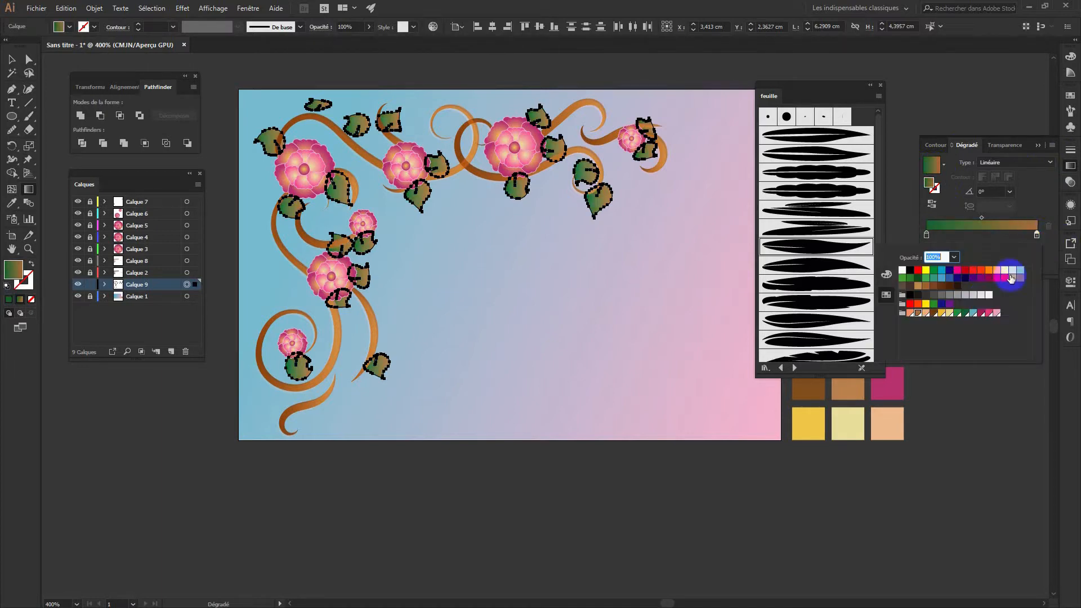
pyautogui.click(959, 314)
pyautogui.click(1042, 241)
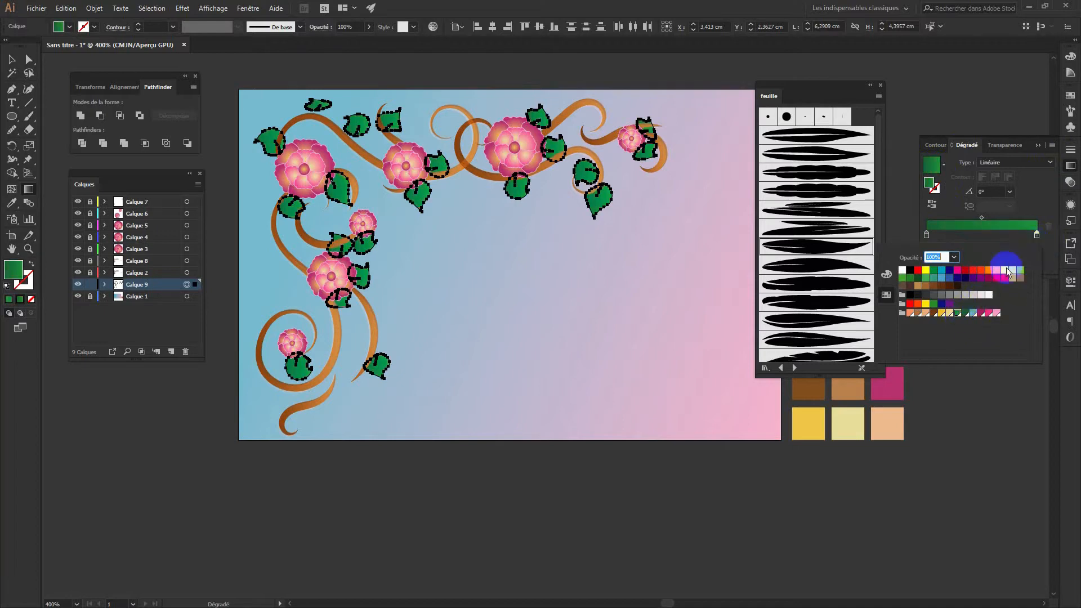
pyautogui.click(902, 279)
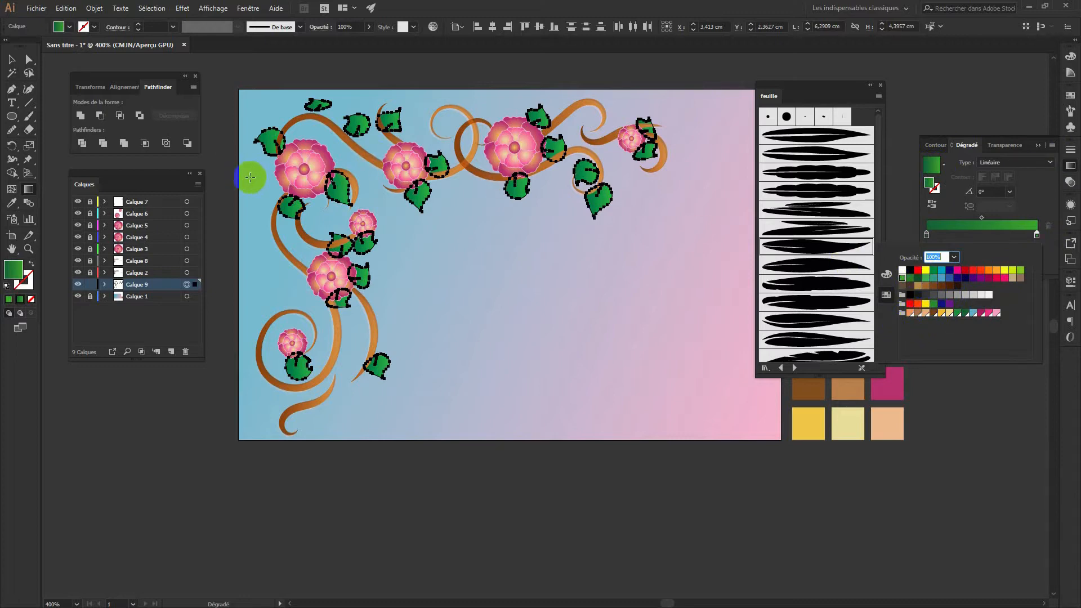
pyautogui.click(12, 60)
pyautogui.click(226, 104)
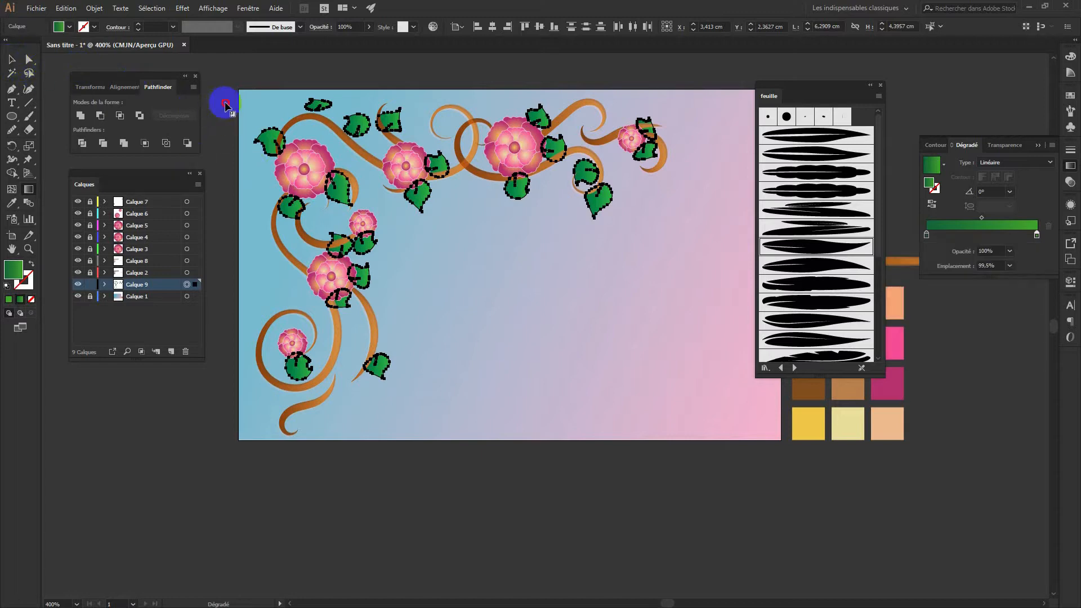
pyautogui.click(11, 59)
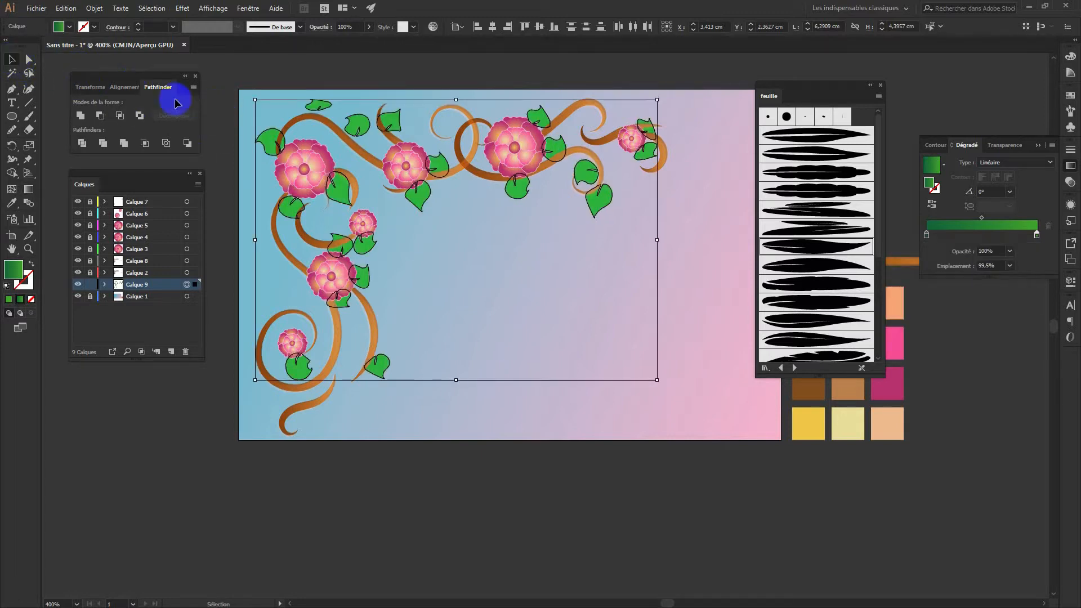
# Select the whole Calque 9 leaf group and inspect a gradient stop's colour
pyautogui.click(217, 76)
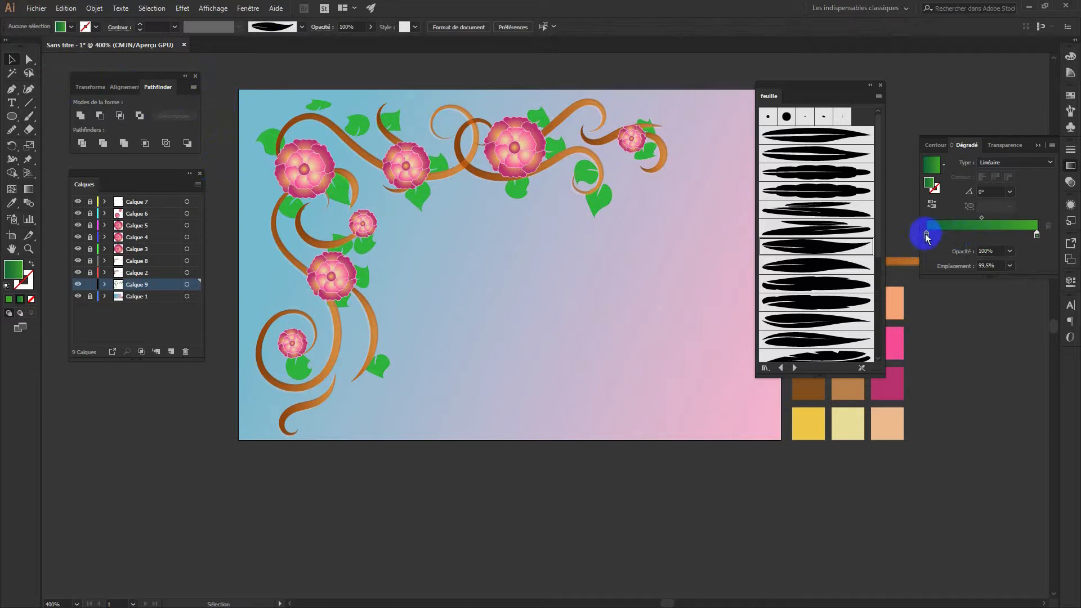
pyautogui.click(200, 284)
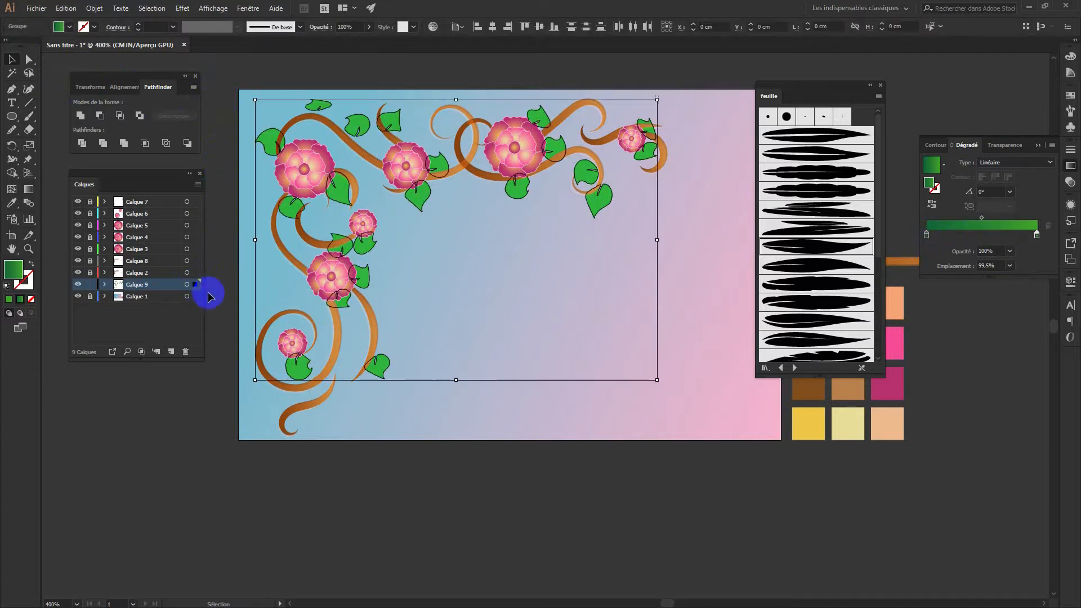
pyautogui.doubleClick(927, 234)
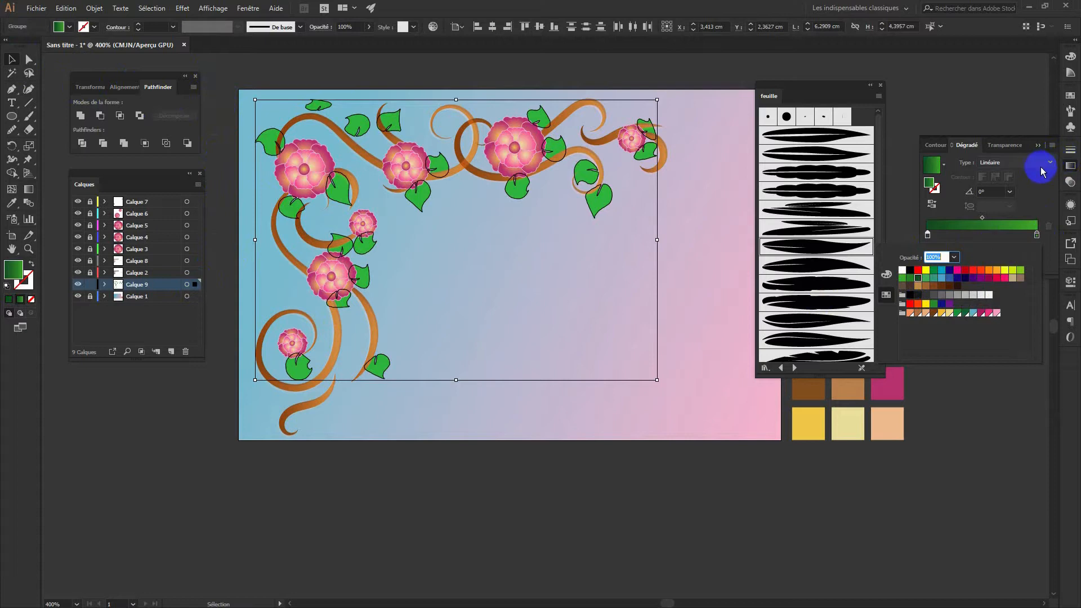
pyautogui.click(683, 472)
pyautogui.click(686, 477)
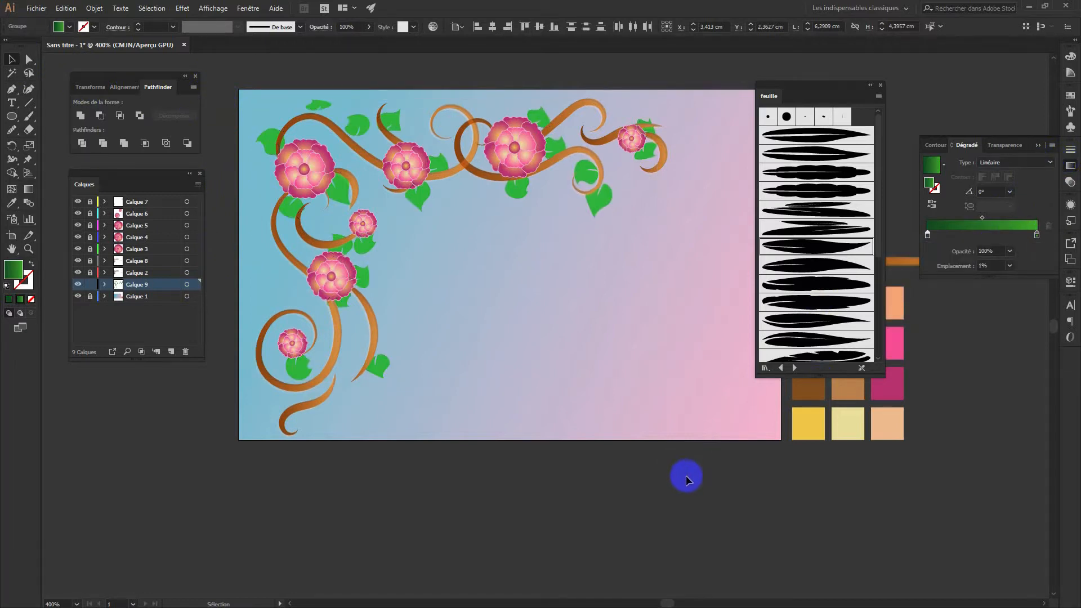
# Ungroup the leaf beneath the second top flower, leaving its green gradient direction unchanged
pyautogui.click(417, 194)
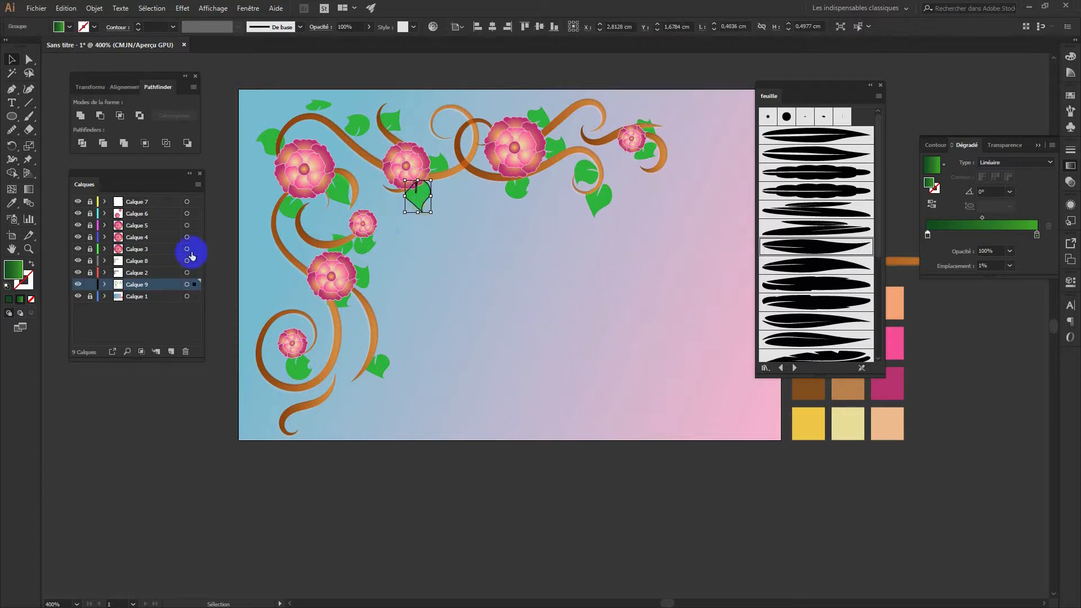
pyautogui.click(29, 189)
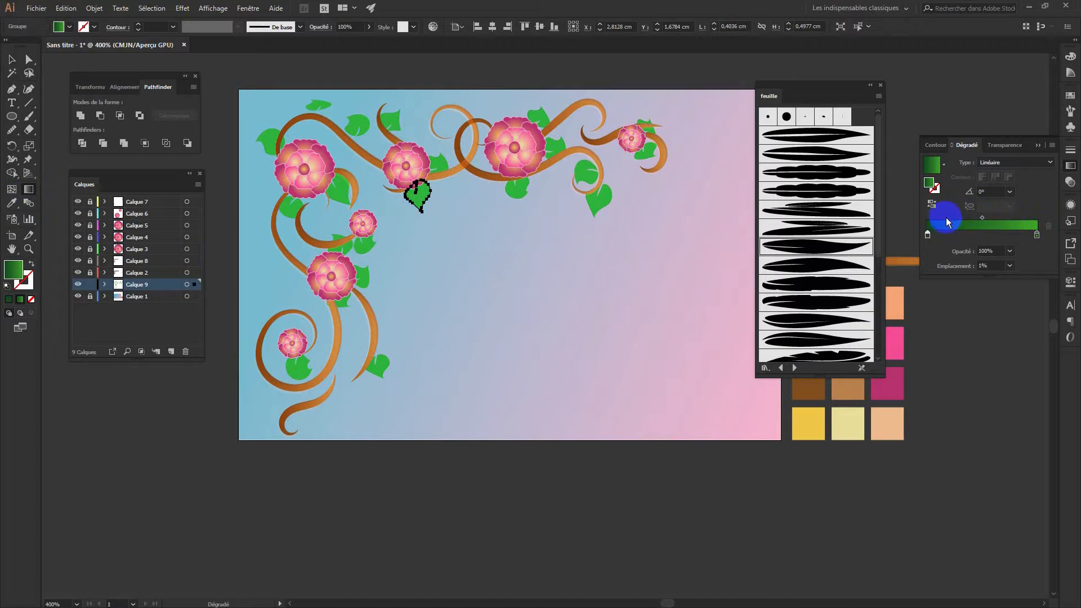
pyautogui.click(94, 8)
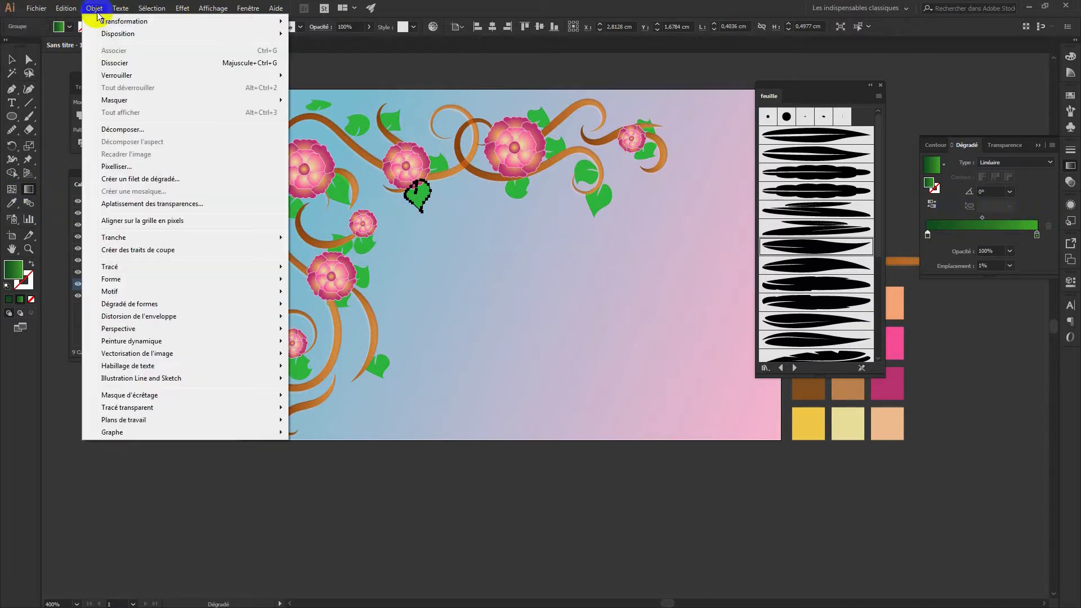
pyautogui.click(125, 62)
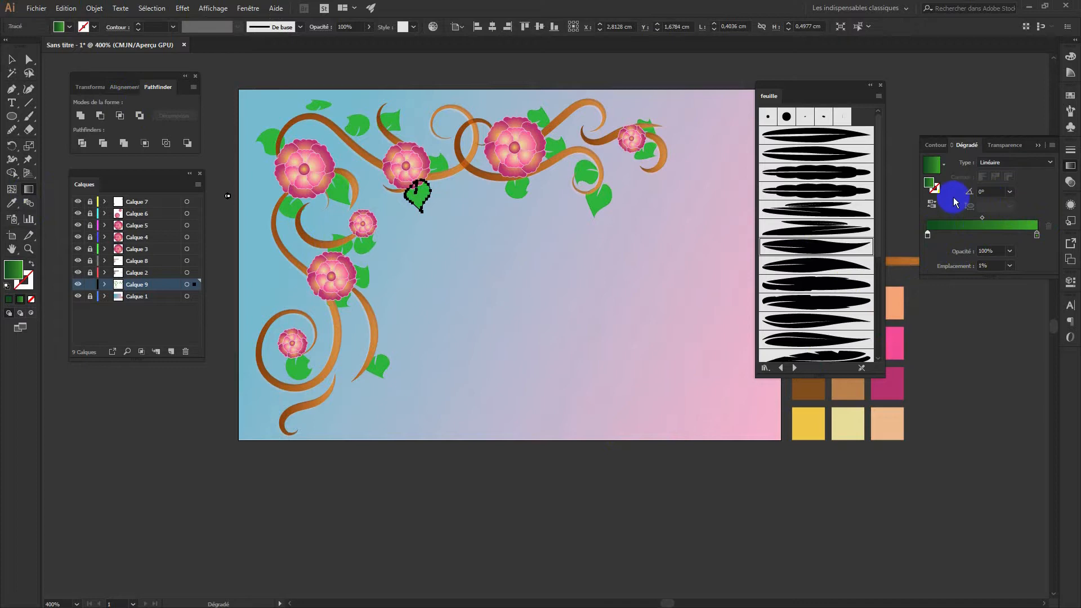
pyautogui.click(932, 203)
pyautogui.click(931, 205)
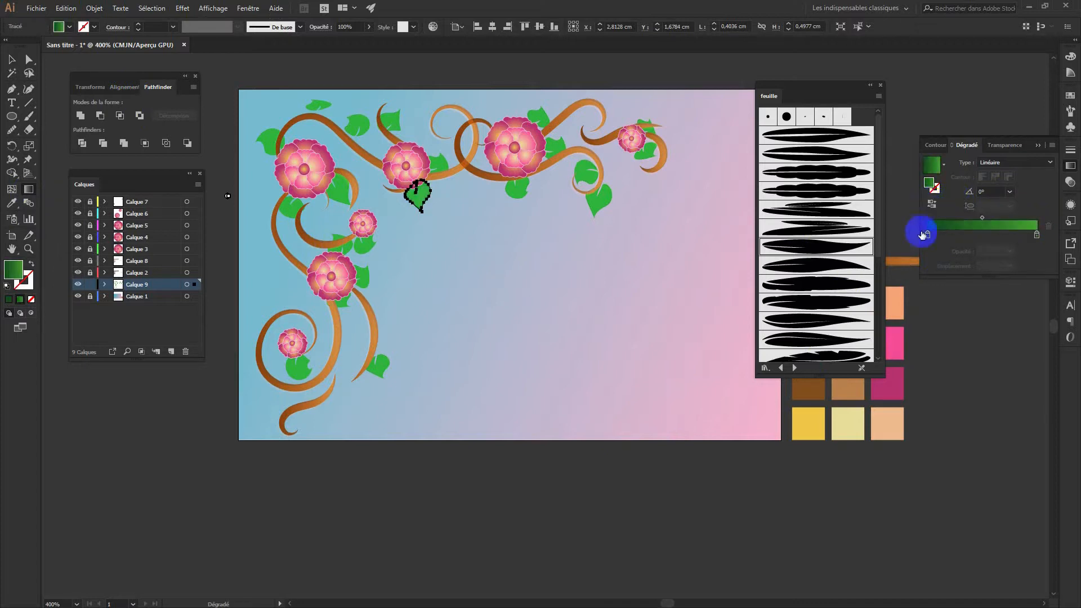
pyautogui.click(12, 61)
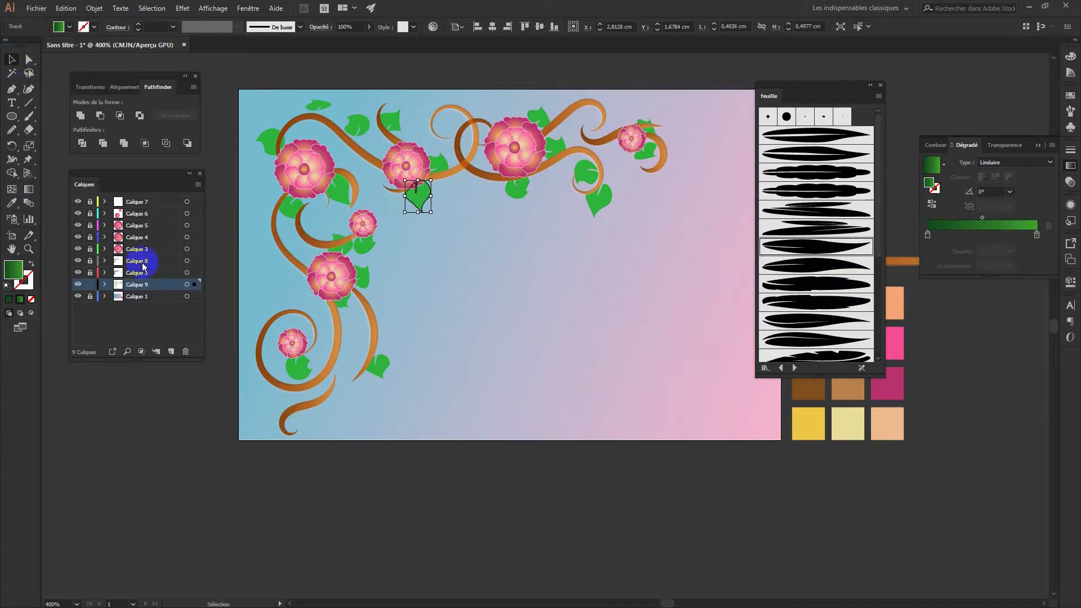
pyautogui.click(29, 189)
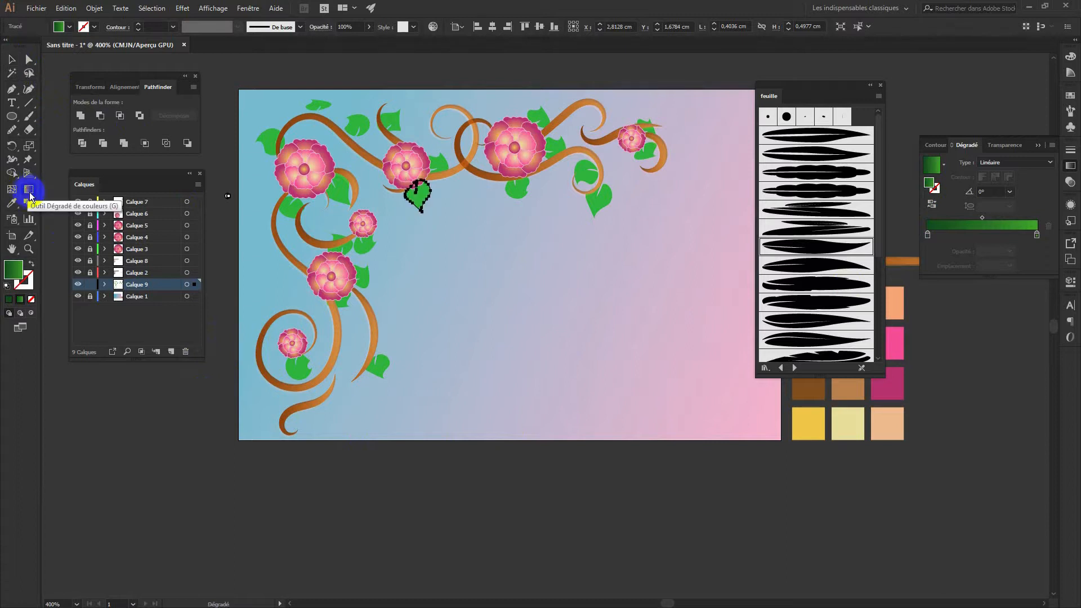
pyautogui.click(12, 60)
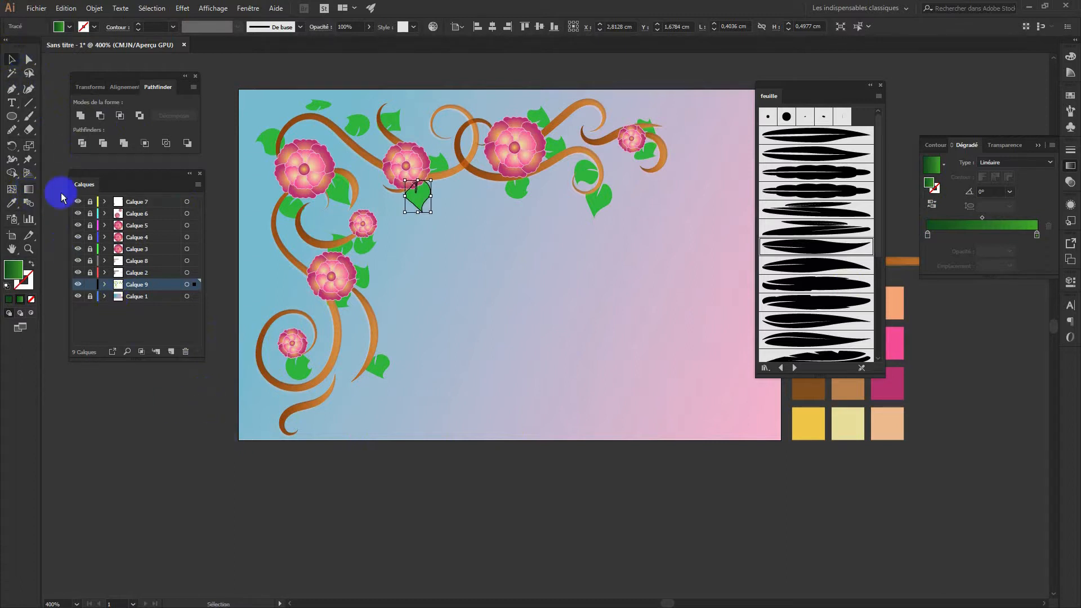
pyautogui.click(256, 471)
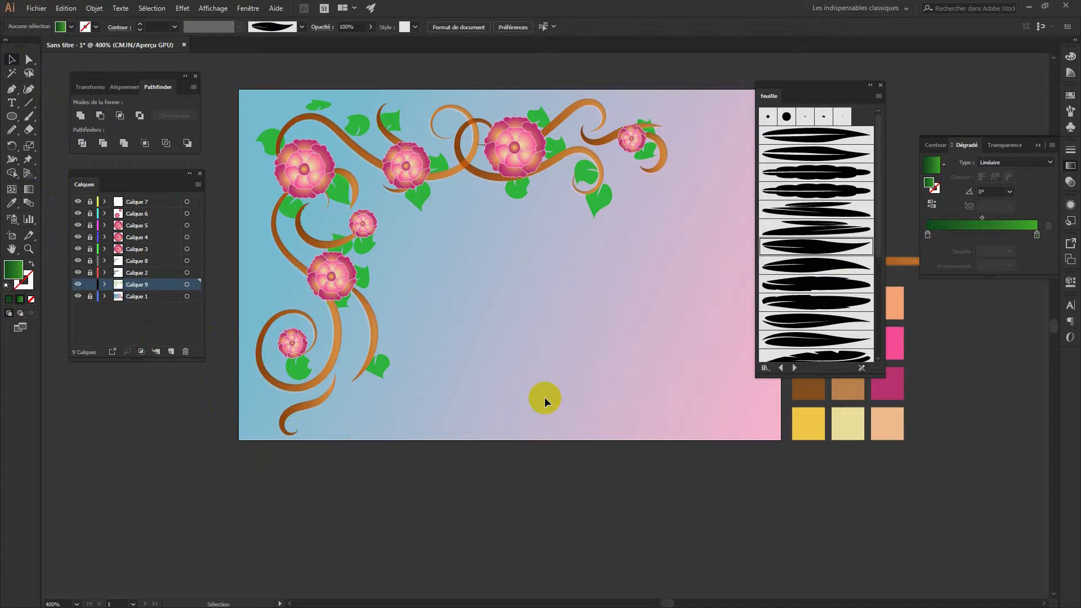
# Paint a large black leaf stroke near the lower centre of the card and select it
pyautogui.click(29, 116)
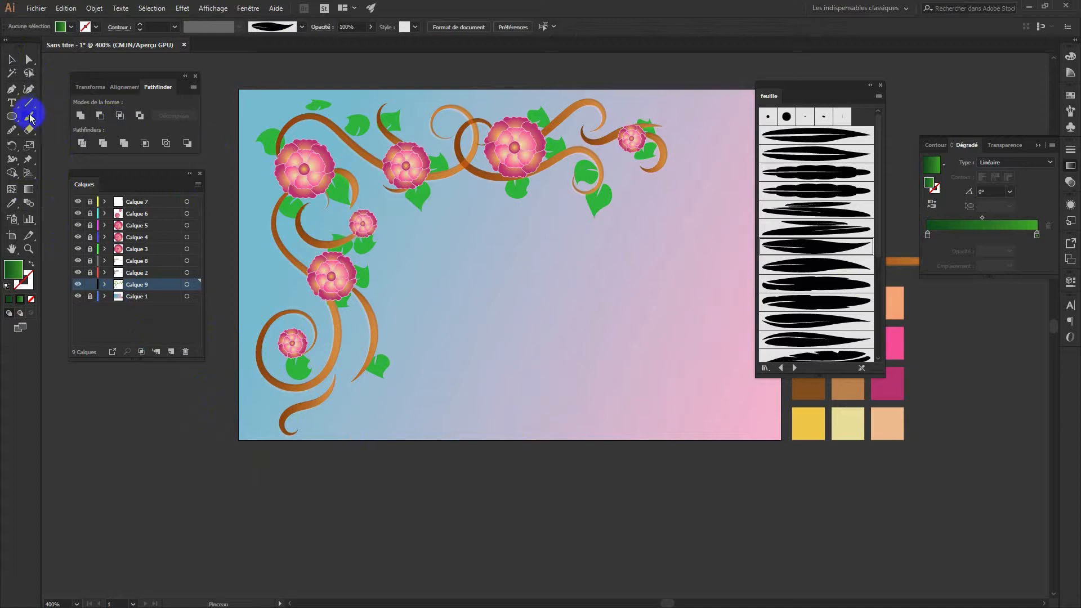
pyautogui.moveTo(549, 374); pyautogui.dragTo(637, 317)
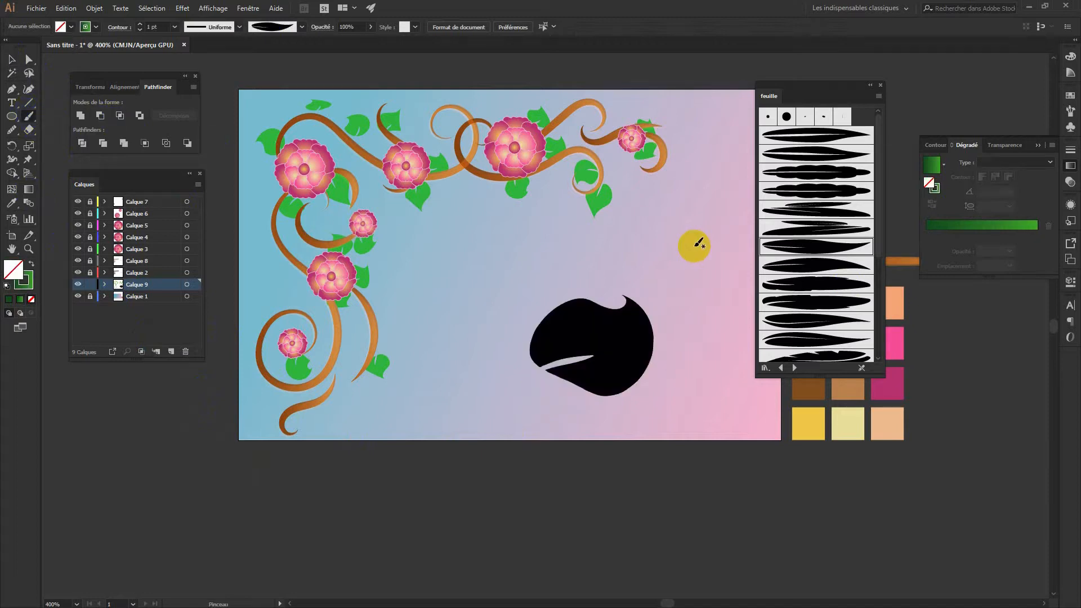
pyautogui.click(94, 9)
pyautogui.click(12, 61)
pyautogui.click(622, 333)
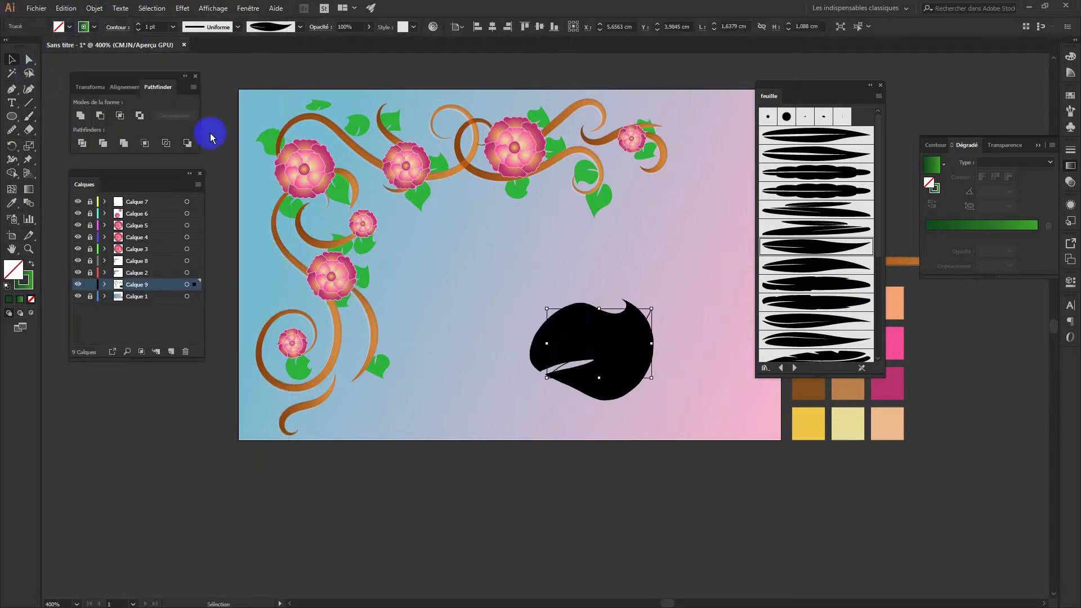
# Expand the leaf stroke with Décomposer l'aspect and ungroup it into a plain shape
pyautogui.click(93, 8)
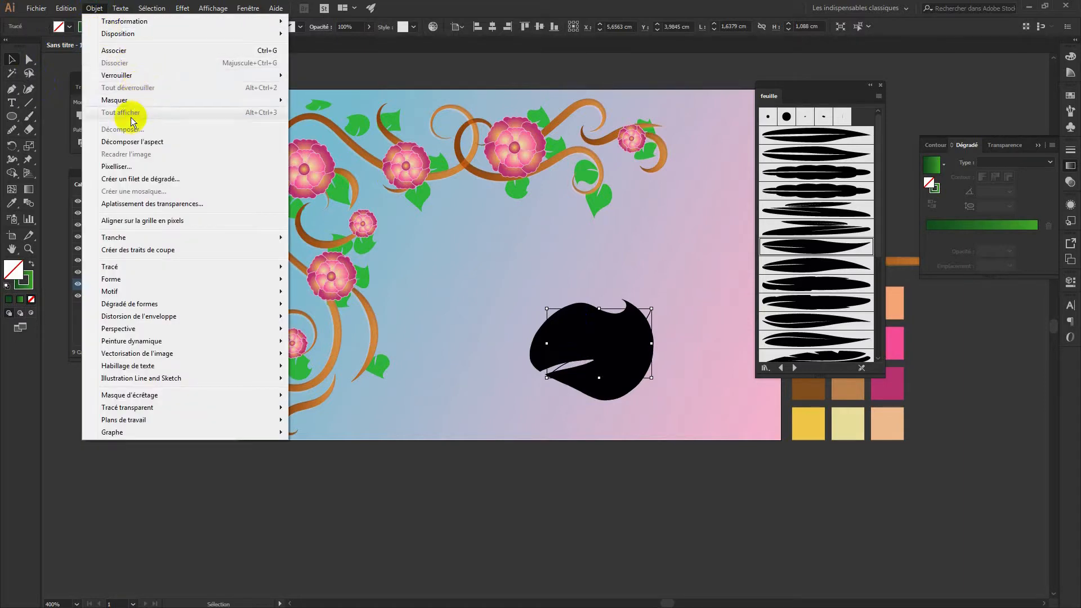
pyautogui.click(133, 142)
pyautogui.click(94, 7)
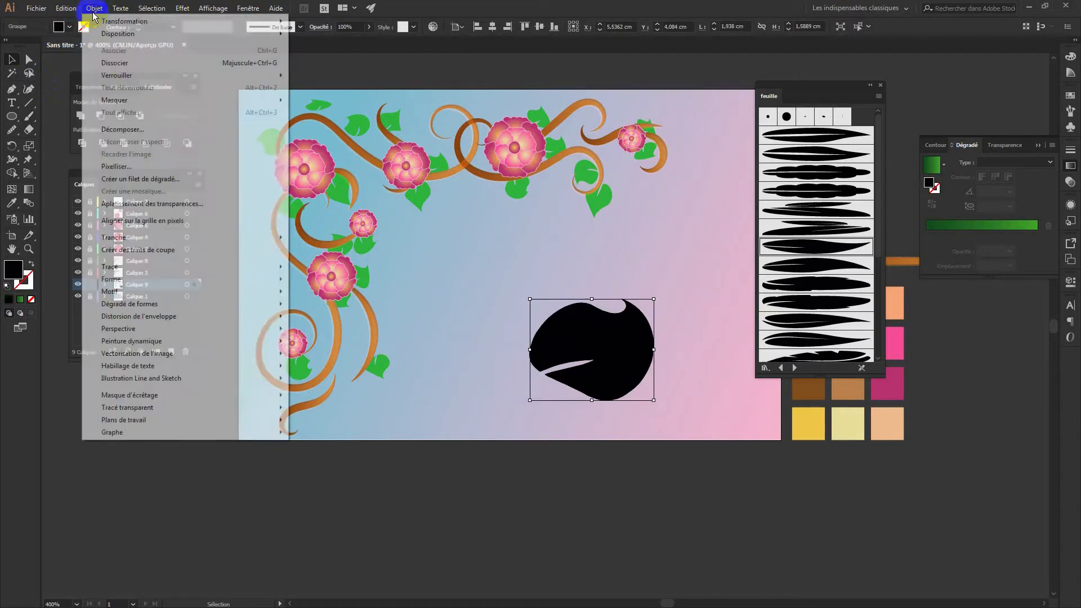
pyautogui.click(125, 65)
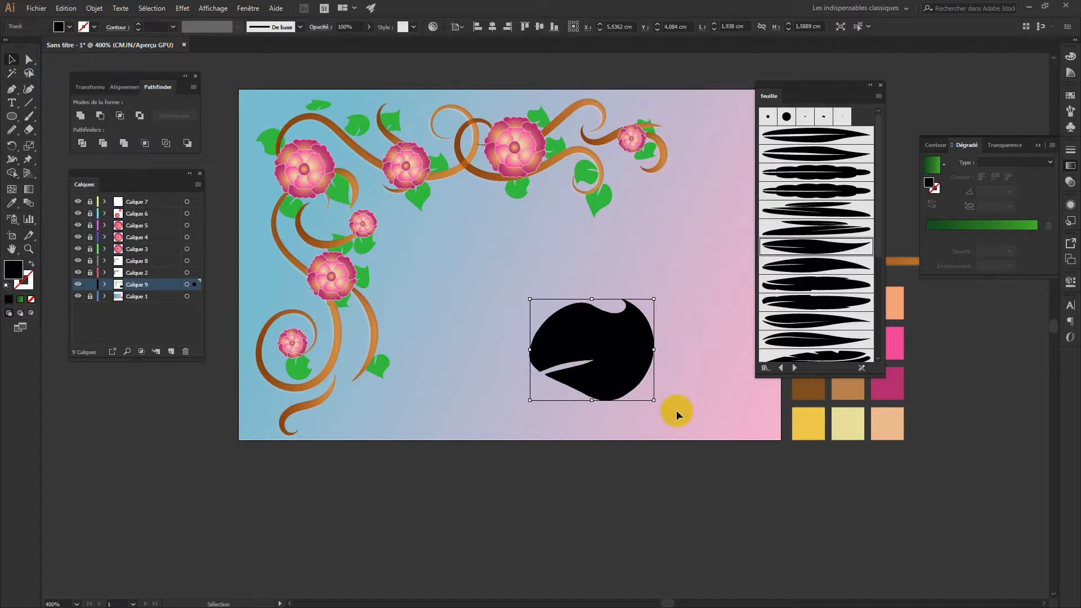
pyautogui.moveTo(968, 206); pyautogui.dragTo(598, 356)
pyautogui.click(29, 188)
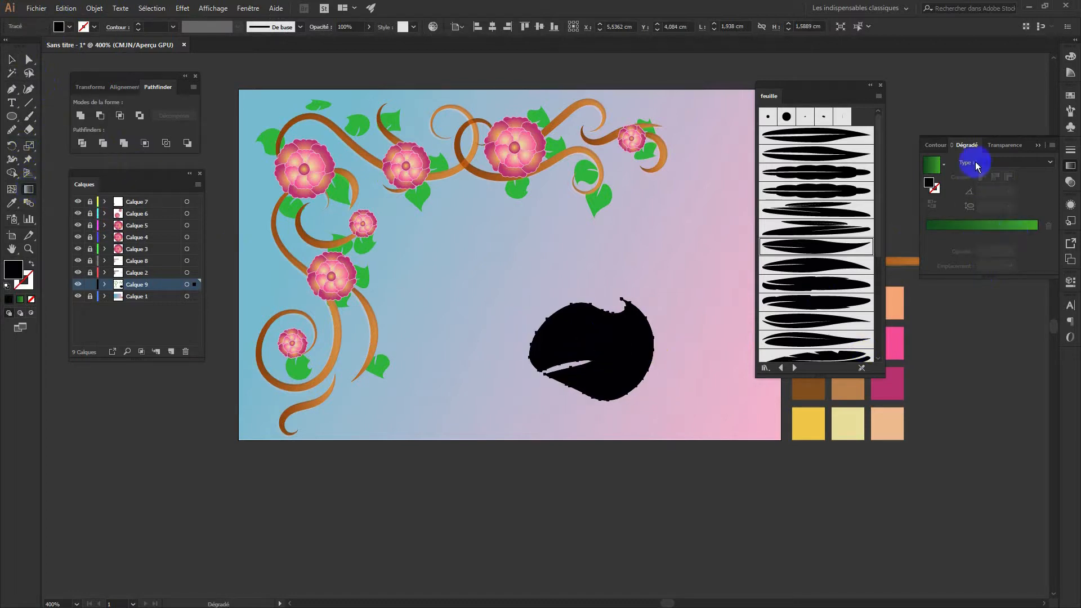
# Fill the big leaf with a green linear gradient angled about 7.8°
pyautogui.click(934, 163)
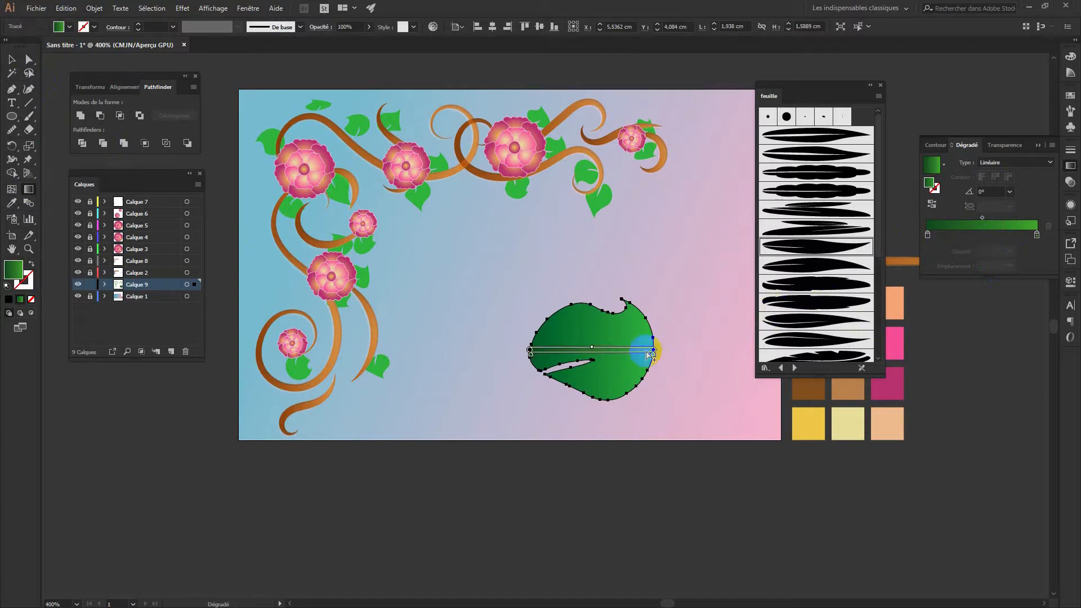
pyautogui.moveTo(659, 349)
pyautogui.mouseDown()
pyautogui.moveTo(666, 299)
pyautogui.moveTo(625, 340)
pyautogui.moveTo(660, 314)
pyautogui.moveTo(659, 332)
pyautogui.moveTo(625, 344)
pyautogui.mouseUp()
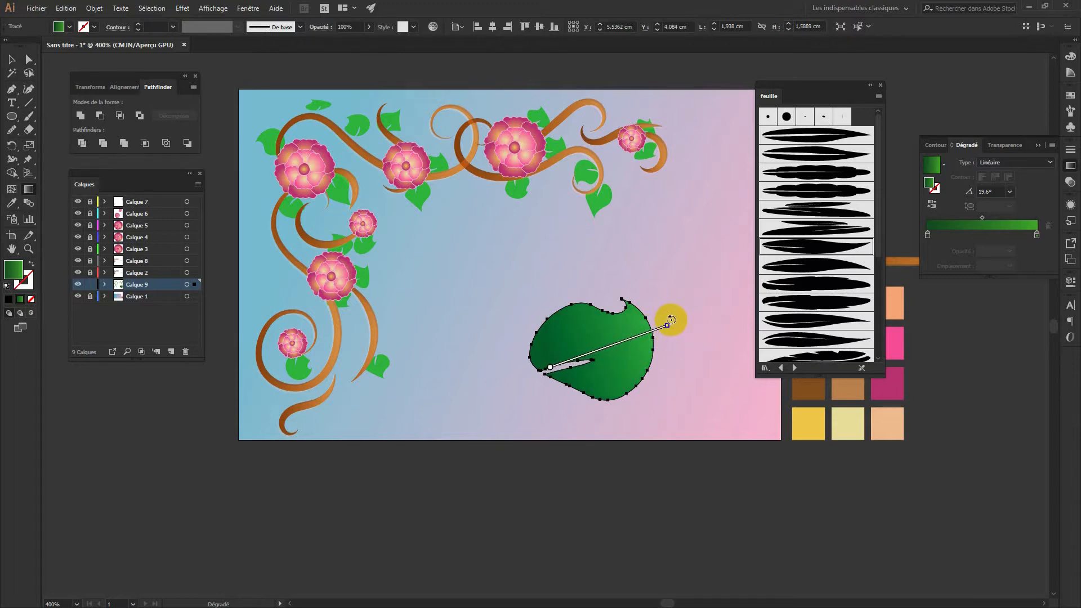
pyautogui.moveTo(673, 322); pyautogui.dragTo(673, 342)
pyautogui.moveTo(601, 353); pyautogui.dragTo(594, 349)
pyautogui.click(29, 60)
pyautogui.click(12, 59)
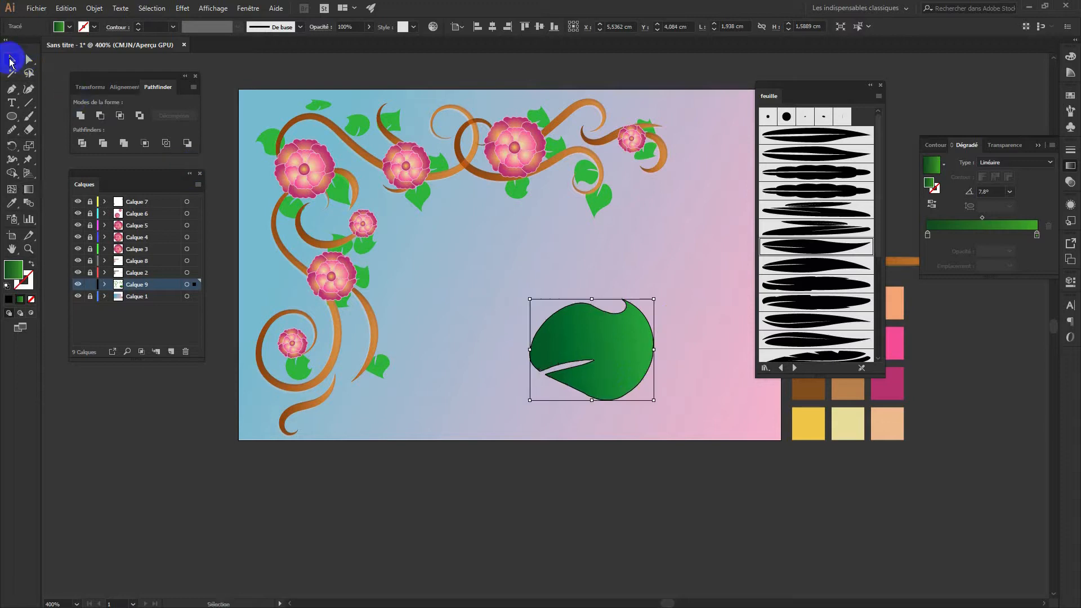
pyautogui.click(475, 394)
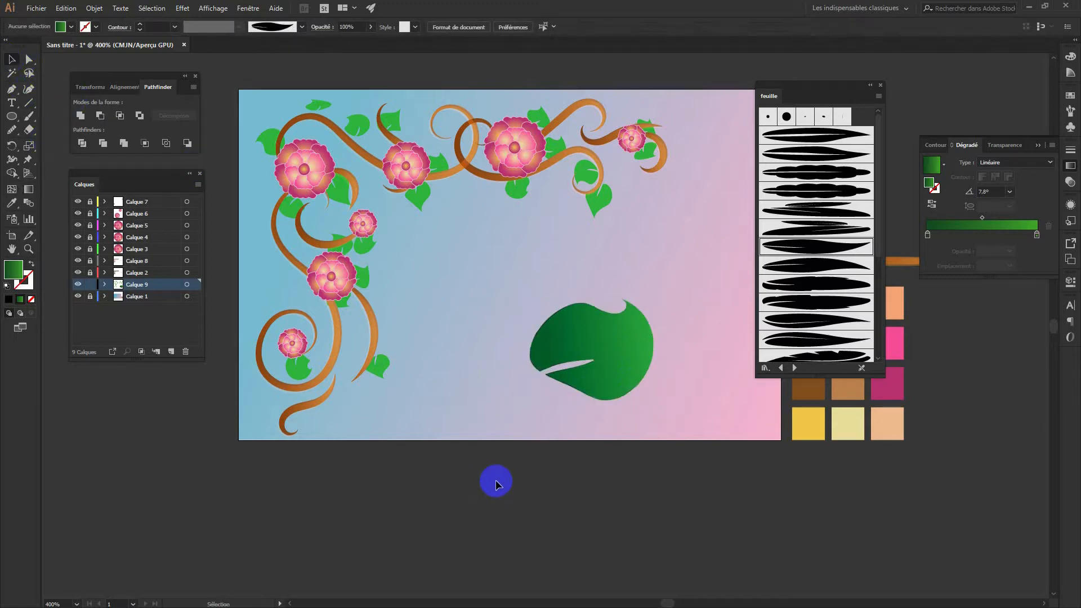
# Apply the big leaf's gradient to all Calque 9 leaves with the Eyedropper
pyautogui.click(195, 285)
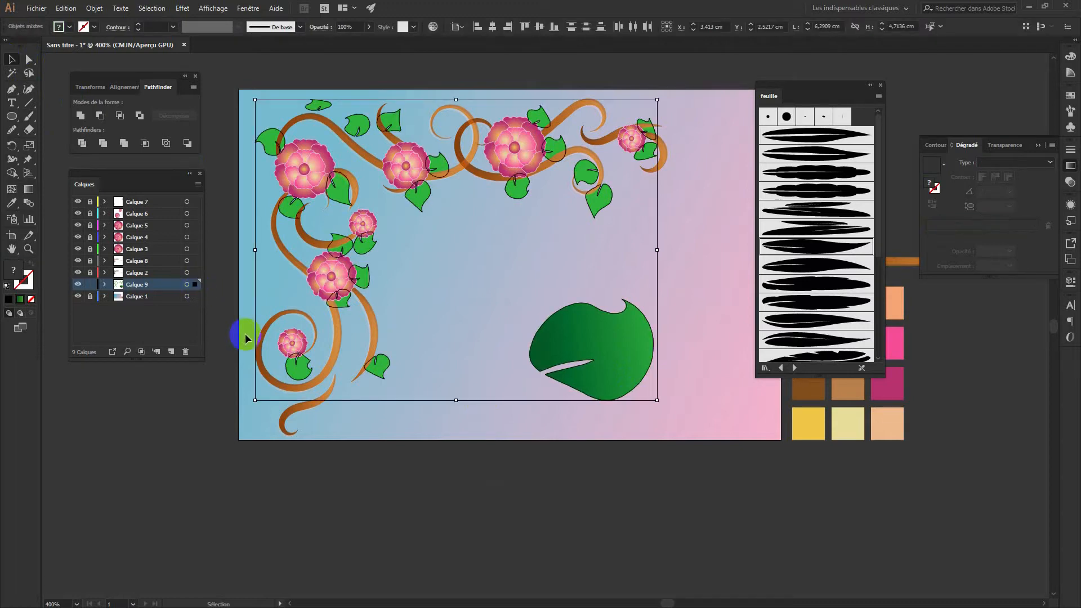
pyautogui.press('i')
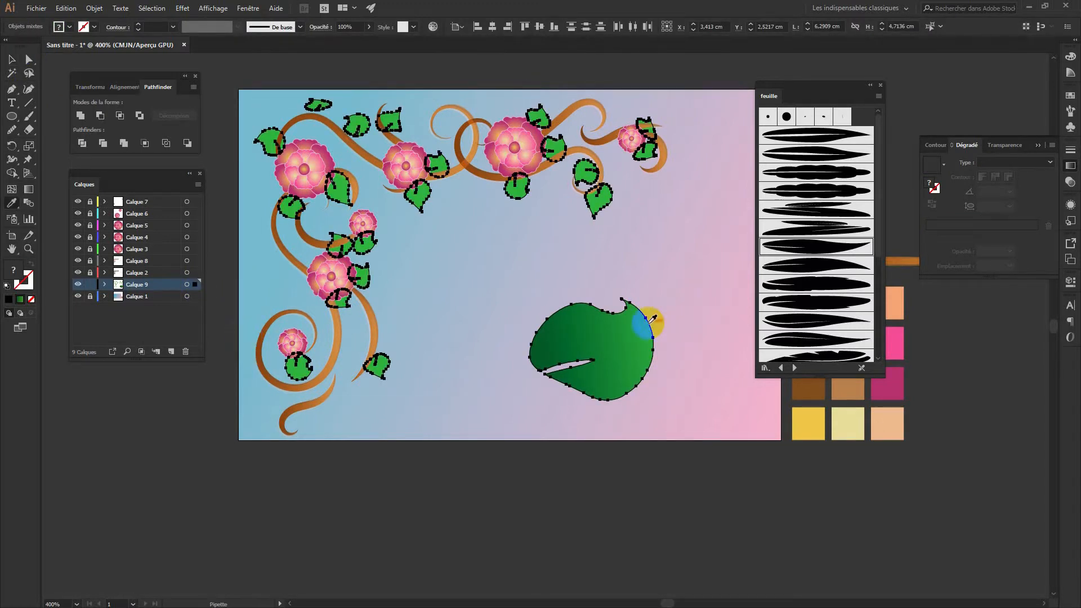
pyautogui.click(653, 335)
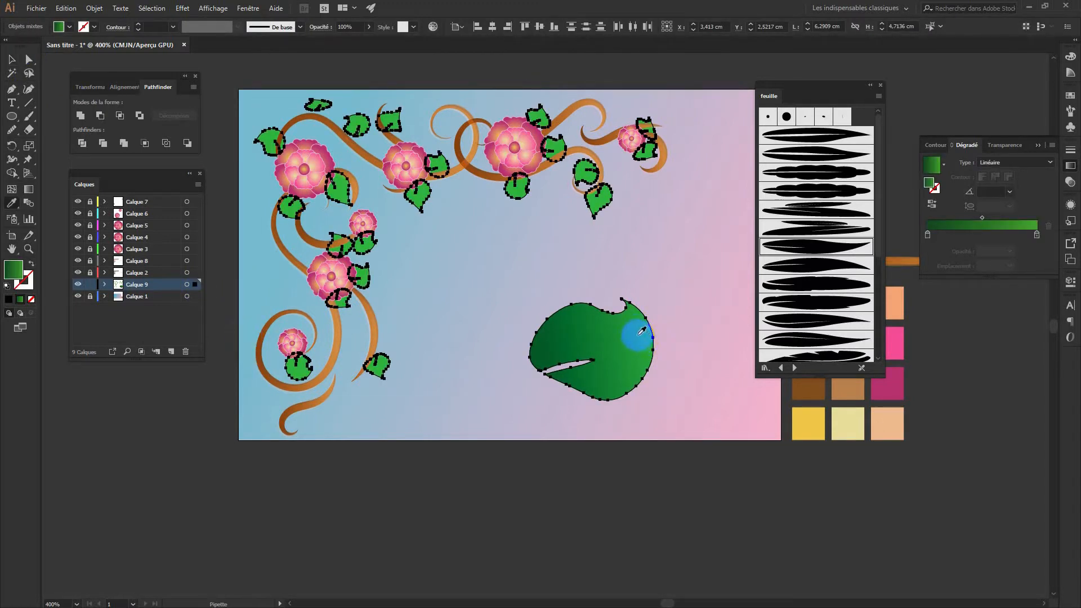
# Expand the gradient fills on Calque 9's artwork into 255 objects
pyautogui.click(648, 338)
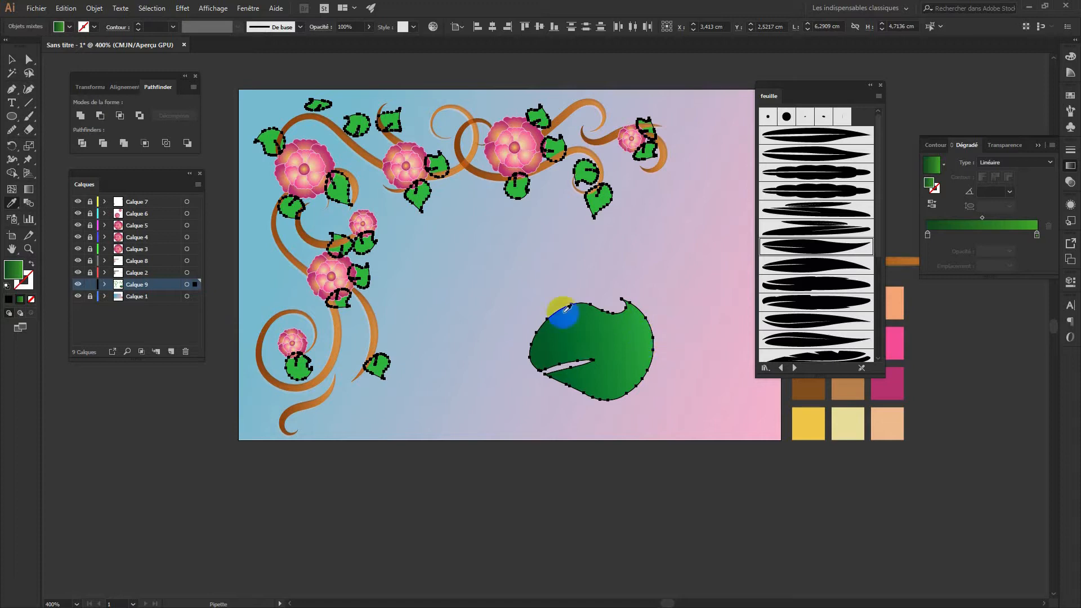
pyautogui.click(11, 58)
pyautogui.click(193, 406)
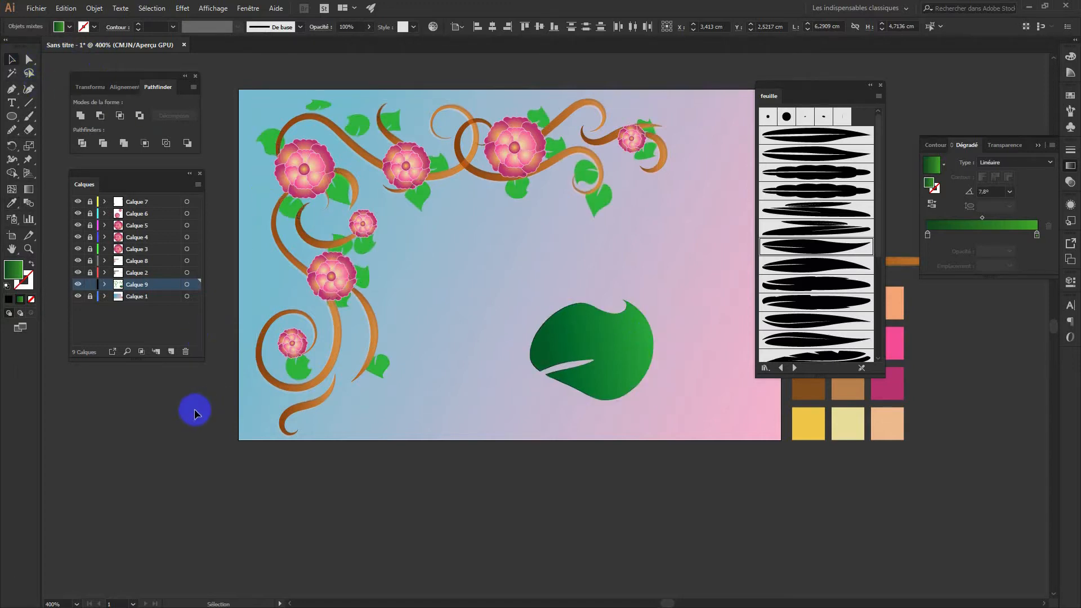
pyautogui.click(188, 285)
pyautogui.click(94, 8)
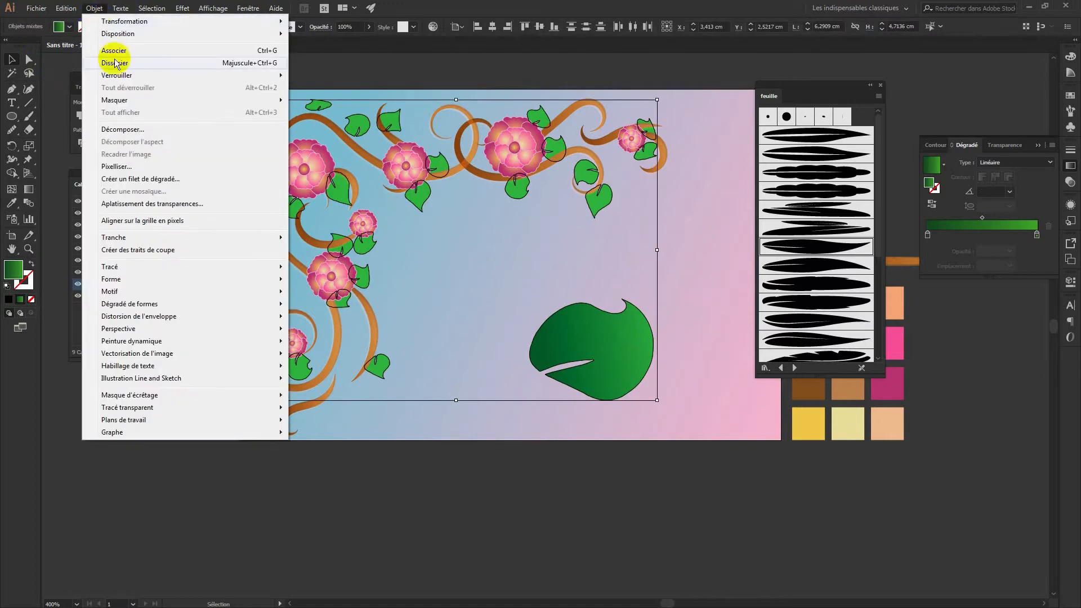
pyautogui.click(135, 129)
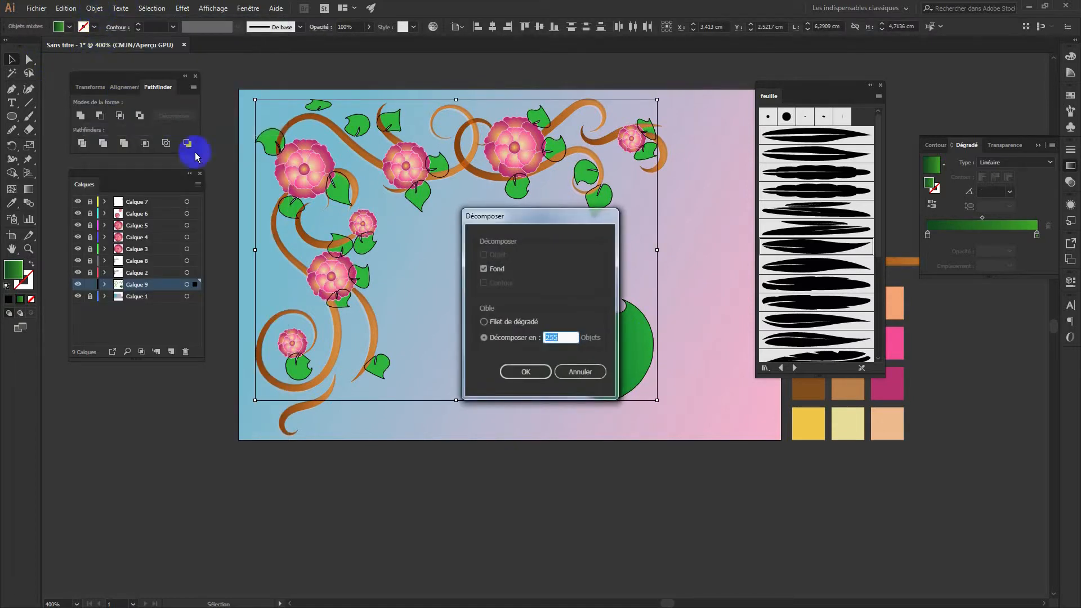
pyautogui.click(525, 371)
# Ungroup the expanded artwork and make the big leaf flat green with the Eyedropper
pyautogui.click(94, 7)
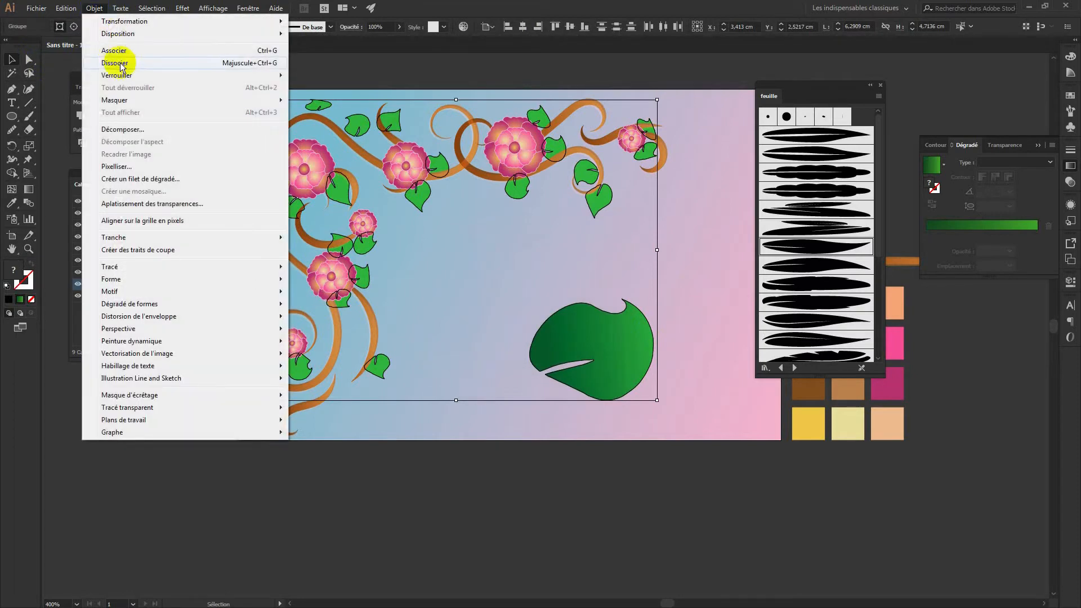
pyautogui.click(125, 63)
pyautogui.click(632, 399)
pyautogui.press('i')
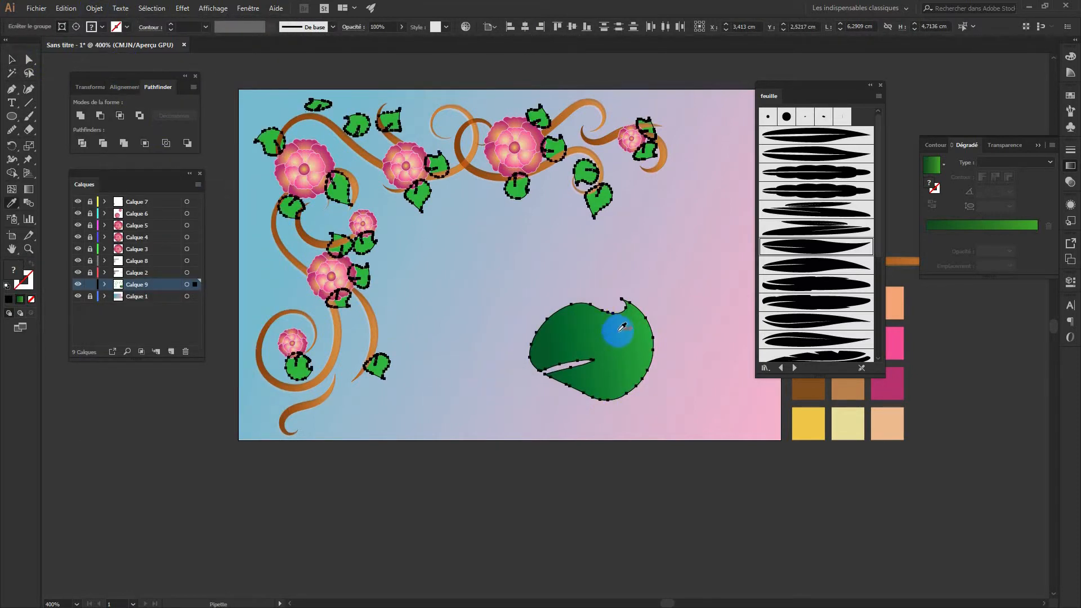
pyautogui.click(633, 372)
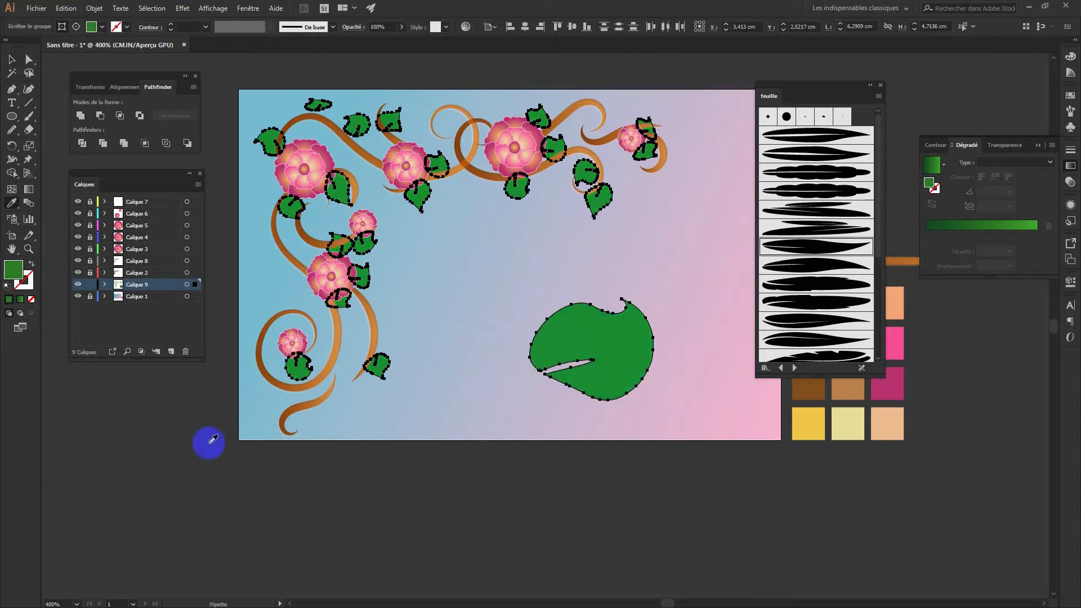
pyautogui.click(12, 59)
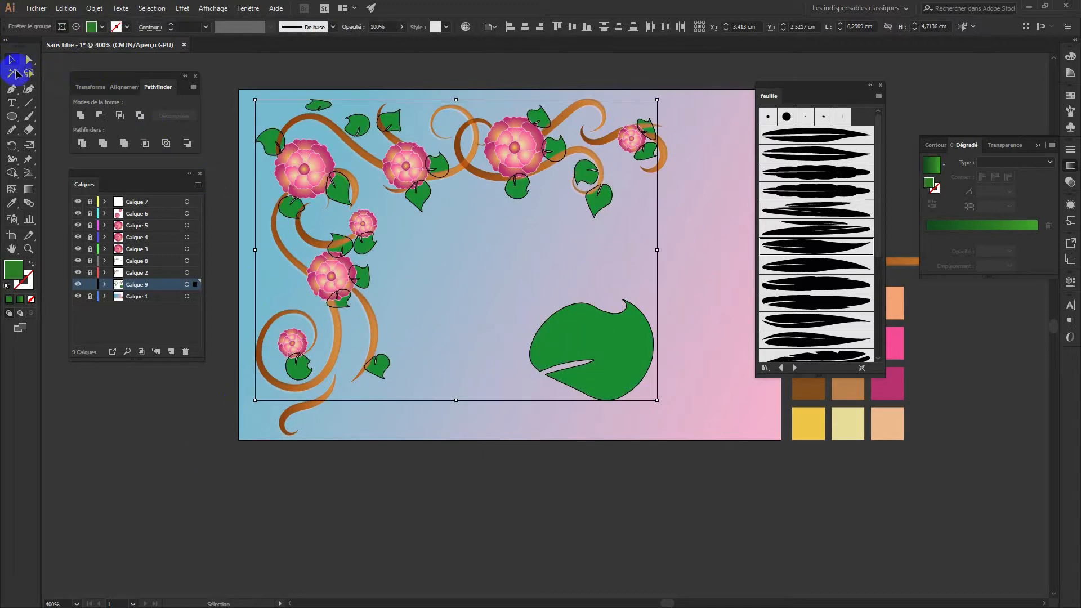
pyautogui.click(179, 436)
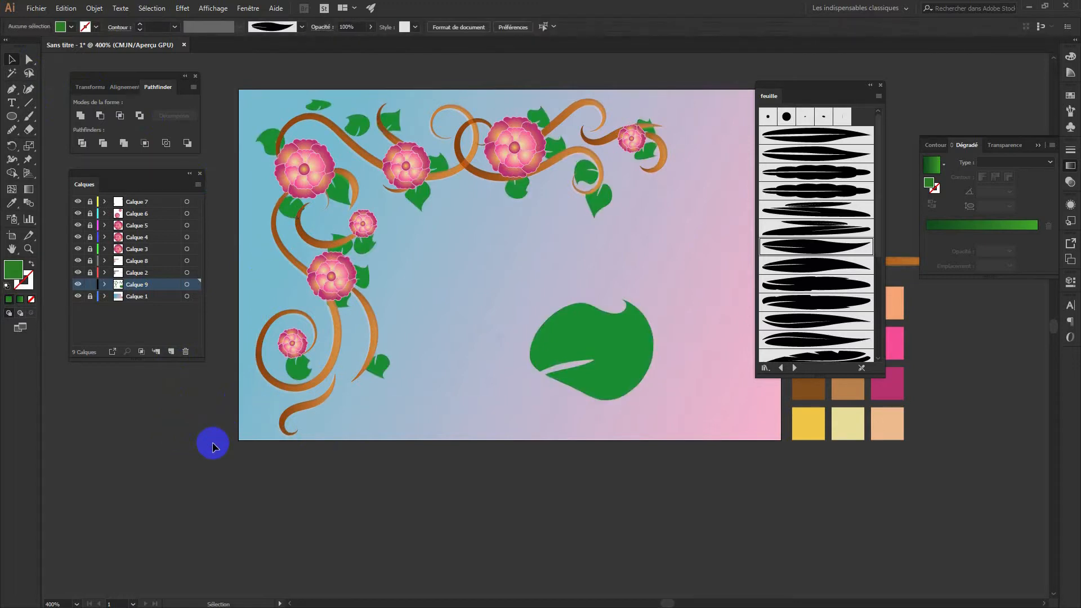
# Cut across the big leaf with the Knife, then select and delete it
pyautogui.moveTo(624, 300); pyautogui.dragTo(628, 340)
pyautogui.click(13, 61)
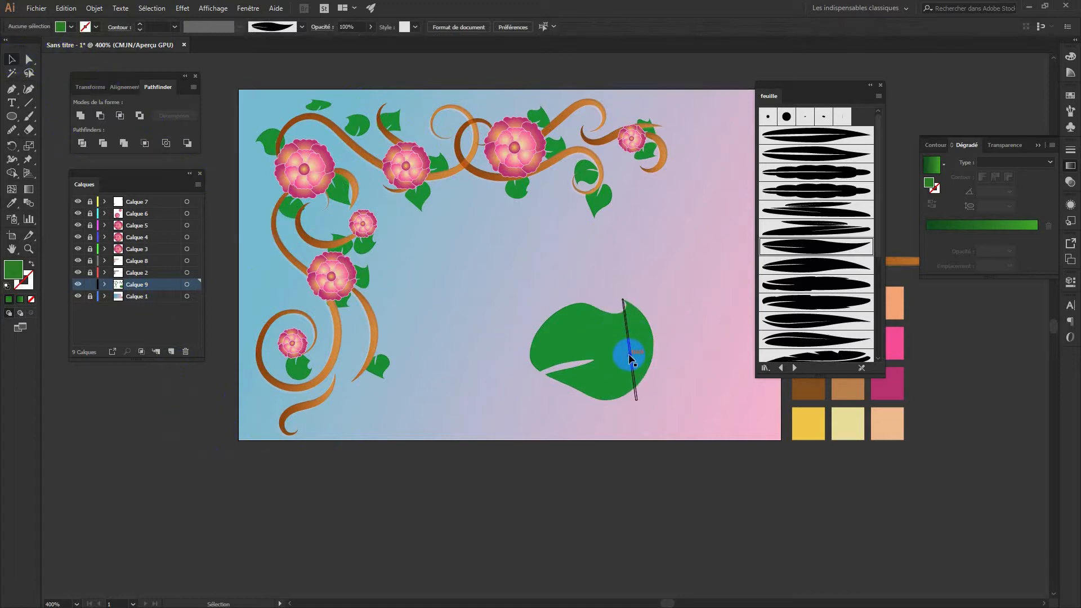
pyautogui.click(635, 369)
pyautogui.press('Delete')
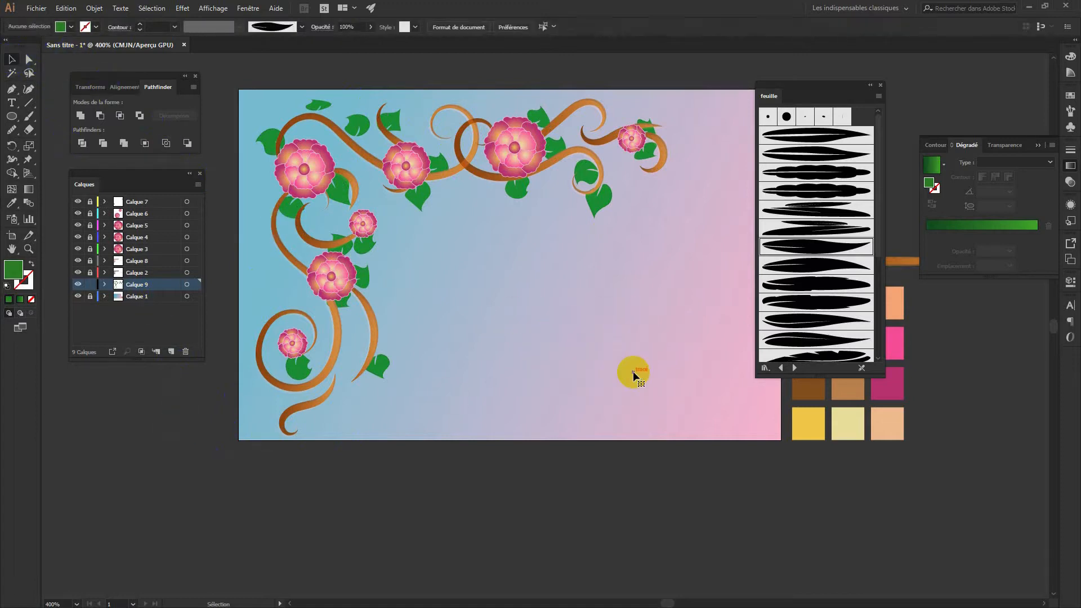
# Add a feuille-brush leaf by the small top-right flower and shift leaves toward the top-left
pyautogui.moveTo(865, 171)
pyautogui.mouseDown()
pyautogui.moveTo(724, 157)
pyautogui.moveTo(647, 116)
pyautogui.moveTo(649, 125)
pyautogui.moveTo(642, 101)
pyautogui.moveTo(637, 116)
pyautogui.moveTo(658, 122)
pyautogui.moveTo(632, 101)
pyautogui.moveTo(621, 115)
pyautogui.moveTo(642, 116)
pyautogui.moveTo(635, 110)
pyautogui.moveTo(635, 119)
pyautogui.mouseUp()
pyautogui.click(688, 198)
pyautogui.moveTo(514, 188); pyautogui.dragTo(515, 194)
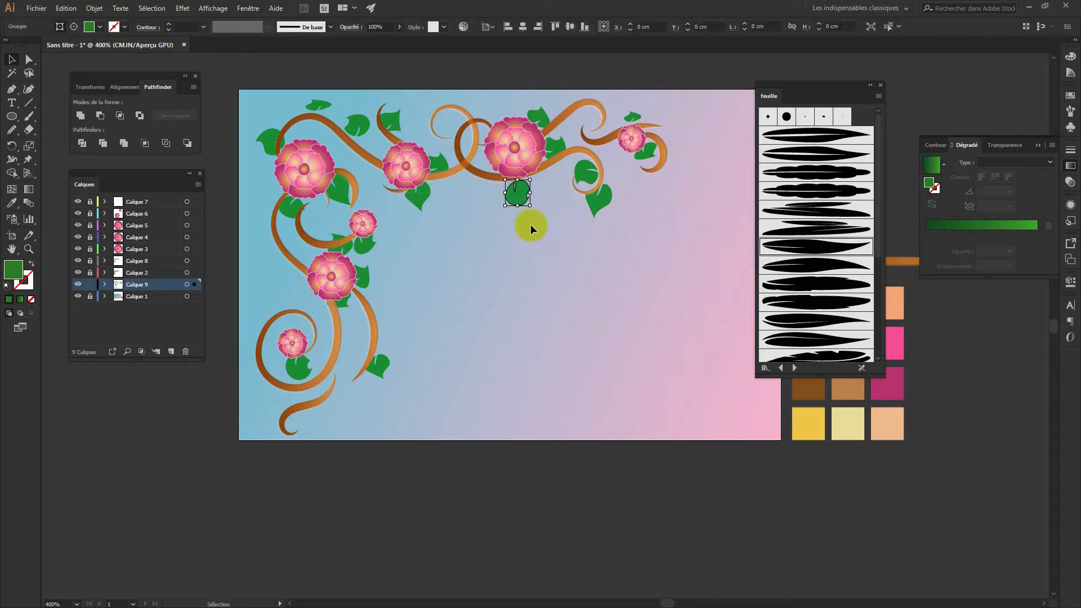
pyautogui.click(550, 278)
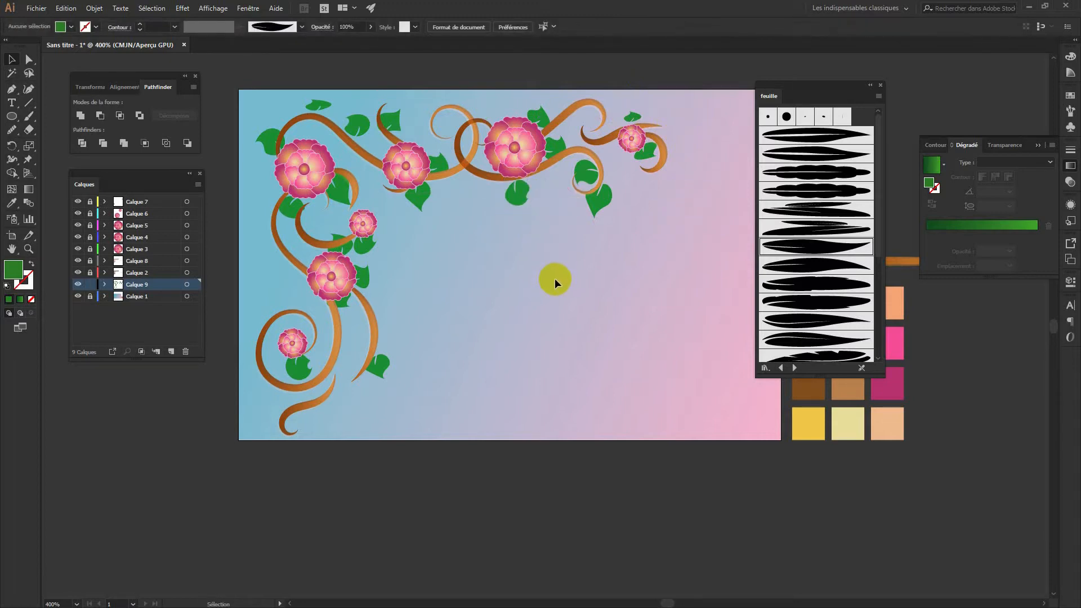
pyautogui.moveTo(510, 190); pyautogui.dragTo(315, 113)
pyautogui.moveTo(271, 140); pyautogui.dragTo(264, 129)
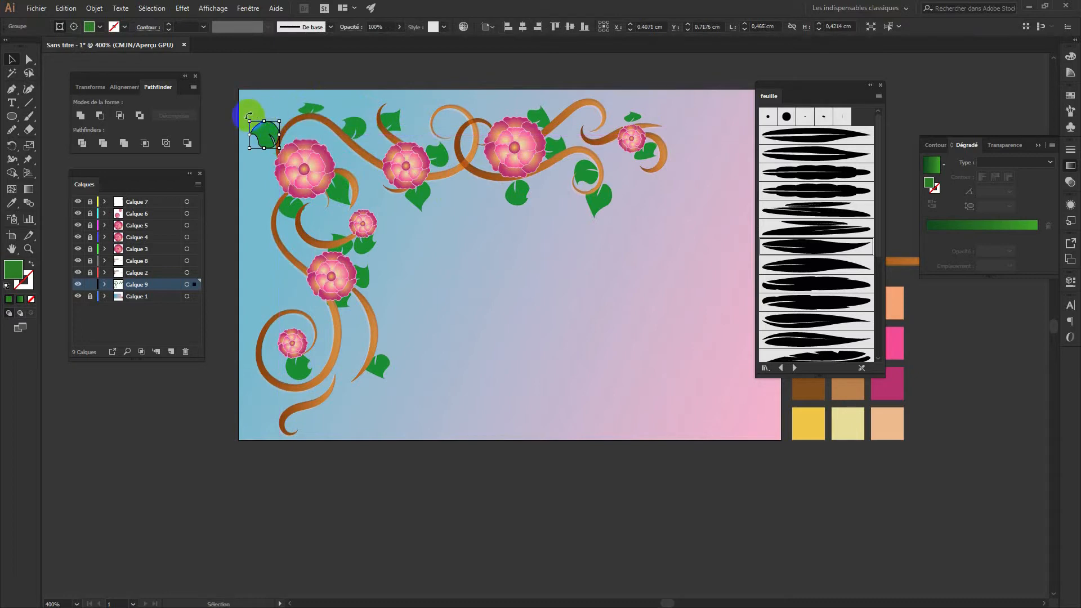
pyautogui.click(249, 114)
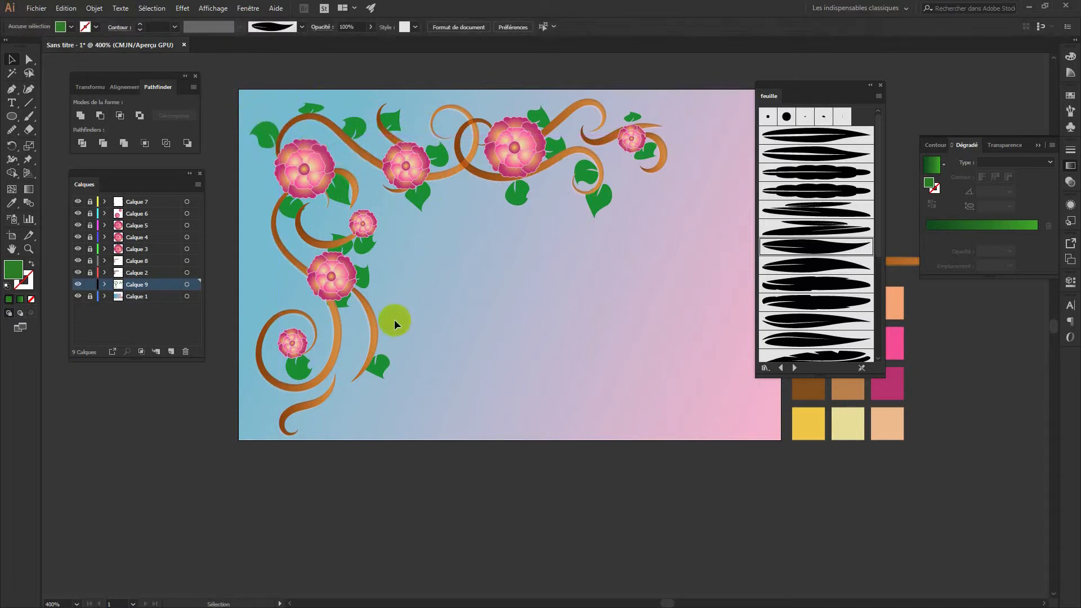
# Rotate a lower leaf and place a copy of a small leaf by the bottom swirl
pyautogui.click(388, 372)
pyautogui.moveTo(398, 375); pyautogui.dragTo(389, 372)
pyautogui.click(428, 397)
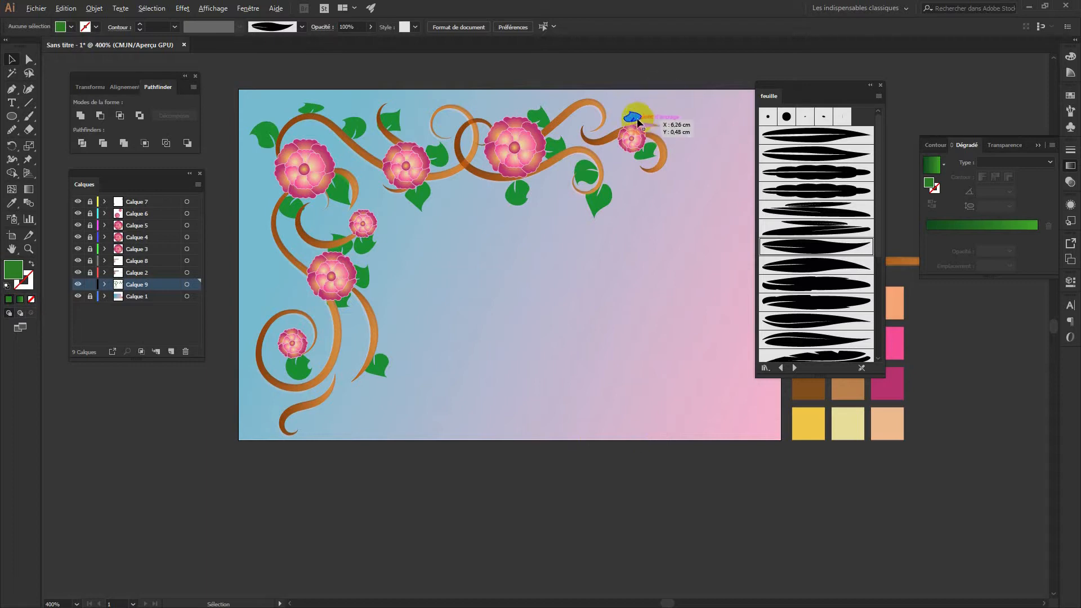
pyautogui.moveTo(637, 117); pyautogui.dragTo(355, 403)
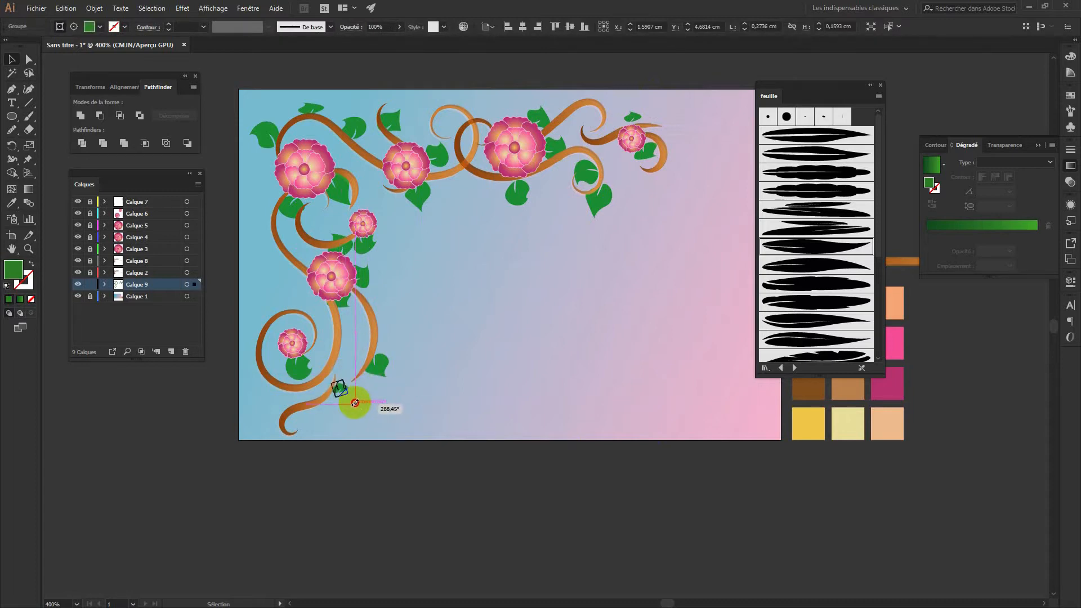
pyautogui.click(397, 402)
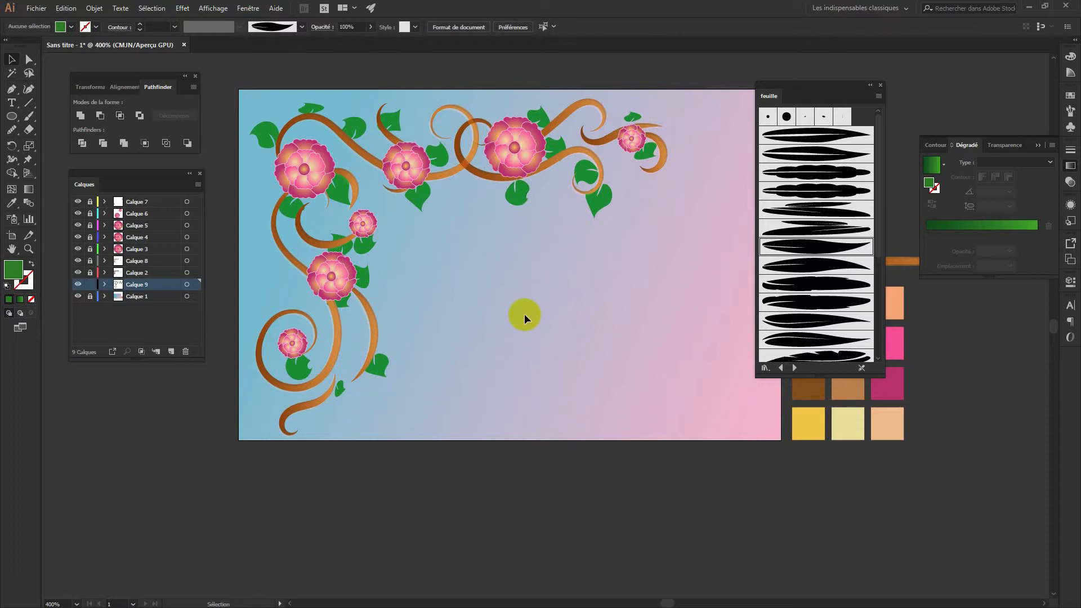
# Move the feuille brush panel aside and add Calque 10 at the top of the layer stack
pyautogui.click(870, 85)
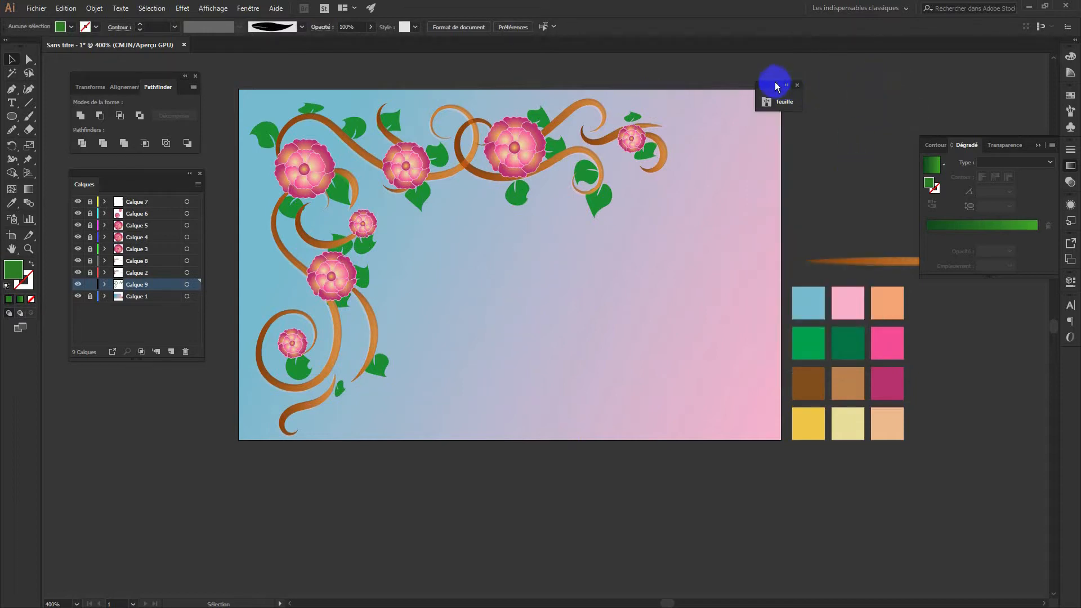
pyautogui.moveTo(774, 85); pyautogui.dragTo(865, 72)
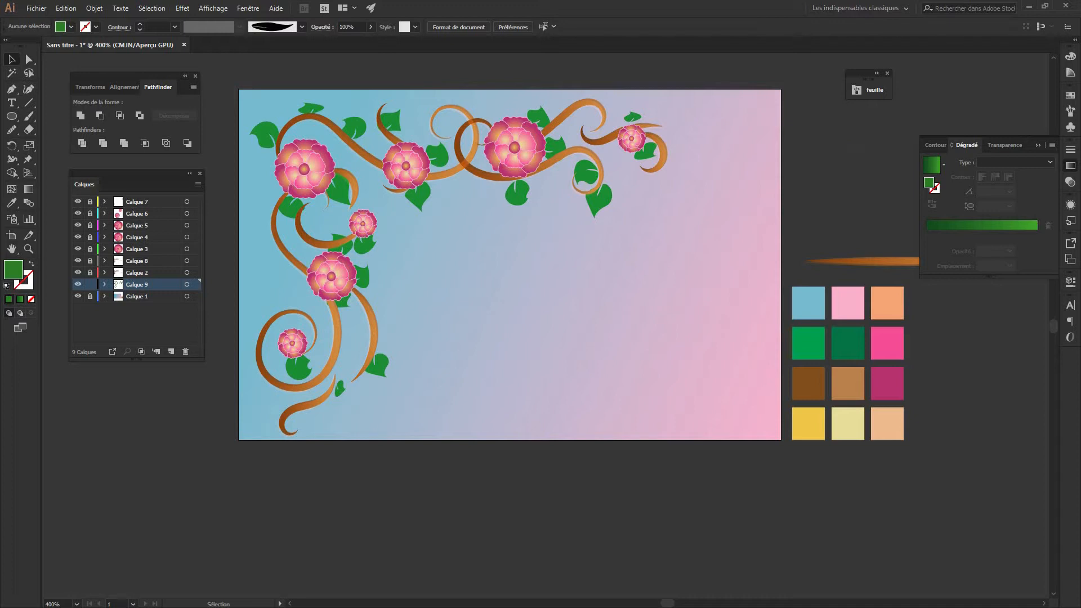
pyautogui.click(850, 200)
pyautogui.click(171, 351)
pyautogui.moveTo(140, 291); pyautogui.dragTo(157, 197)
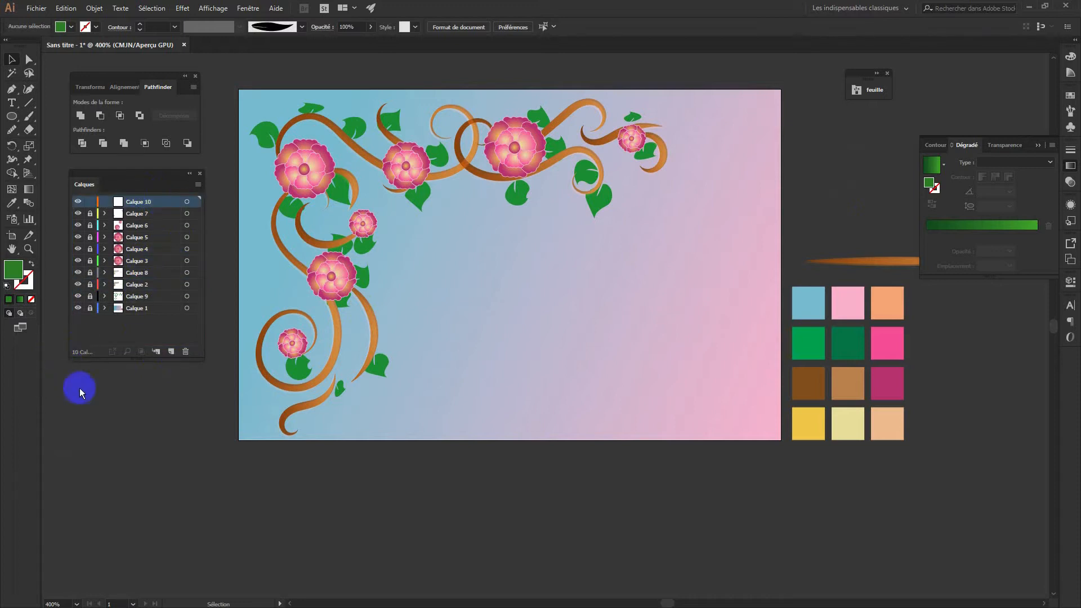
# Create a text object in the card's centre and paste 'fleuriste' over the Lorem ipsum placeholder
pyautogui.click(12, 103)
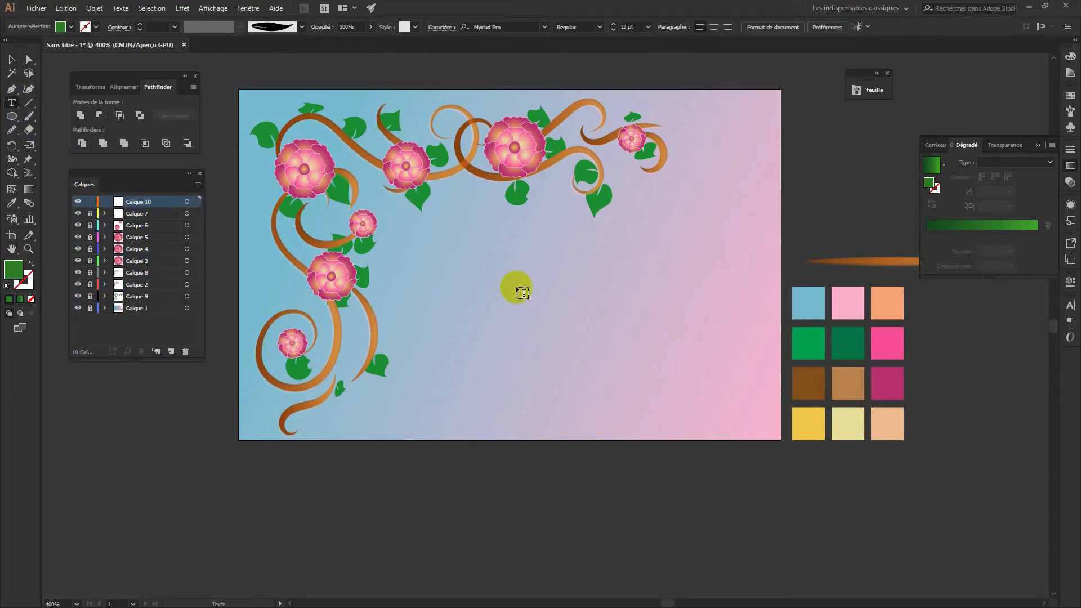
pyautogui.click(466, 247)
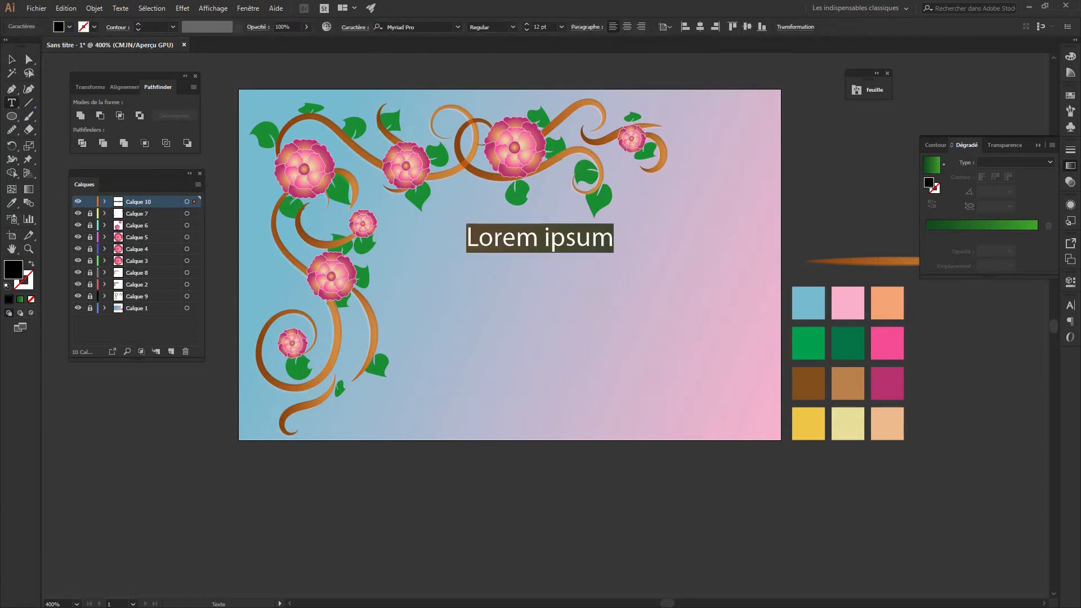
pyautogui.doubleClick(518, 239)
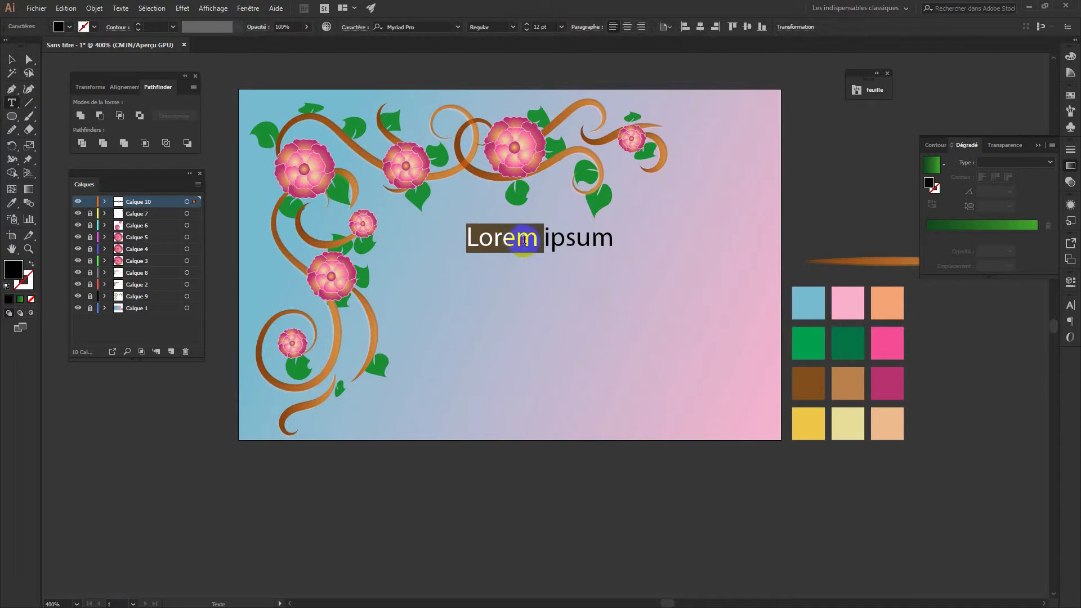
pyautogui.tripleClick(518, 239)
pyautogui.rightClick(524, 241)
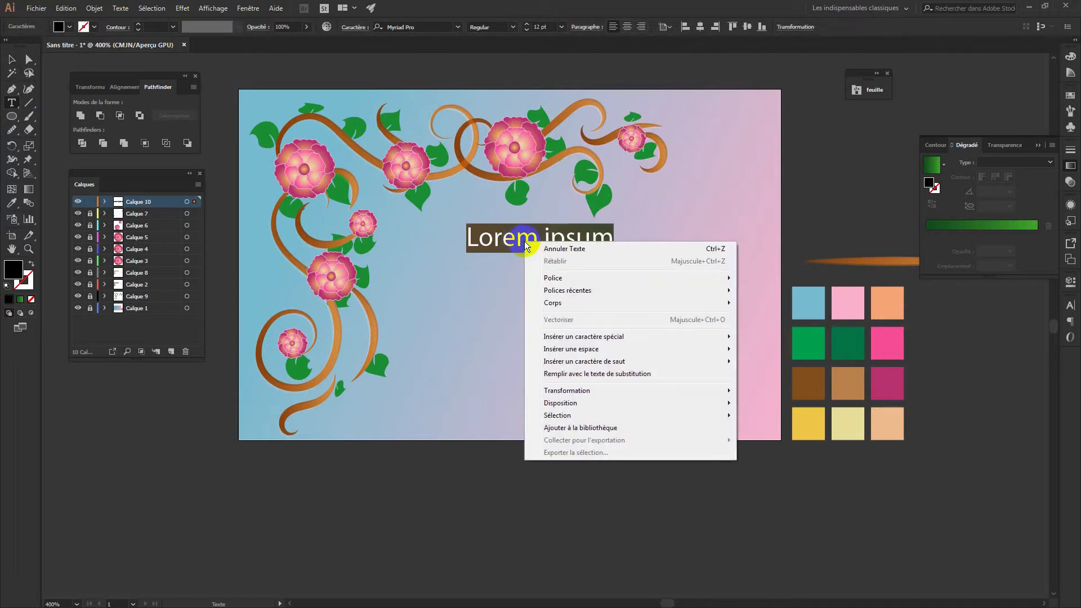
pyautogui.click(66, 8)
pyautogui.click(80, 75)
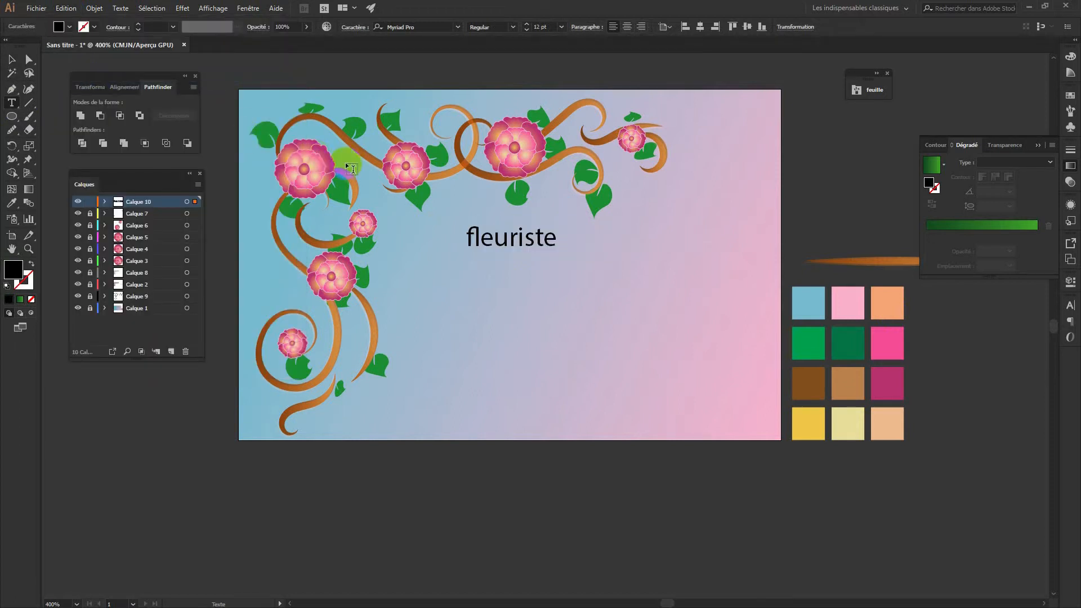
pyautogui.moveTo(574, 231); pyautogui.dragTo(463, 232)
pyautogui.click(405, 28)
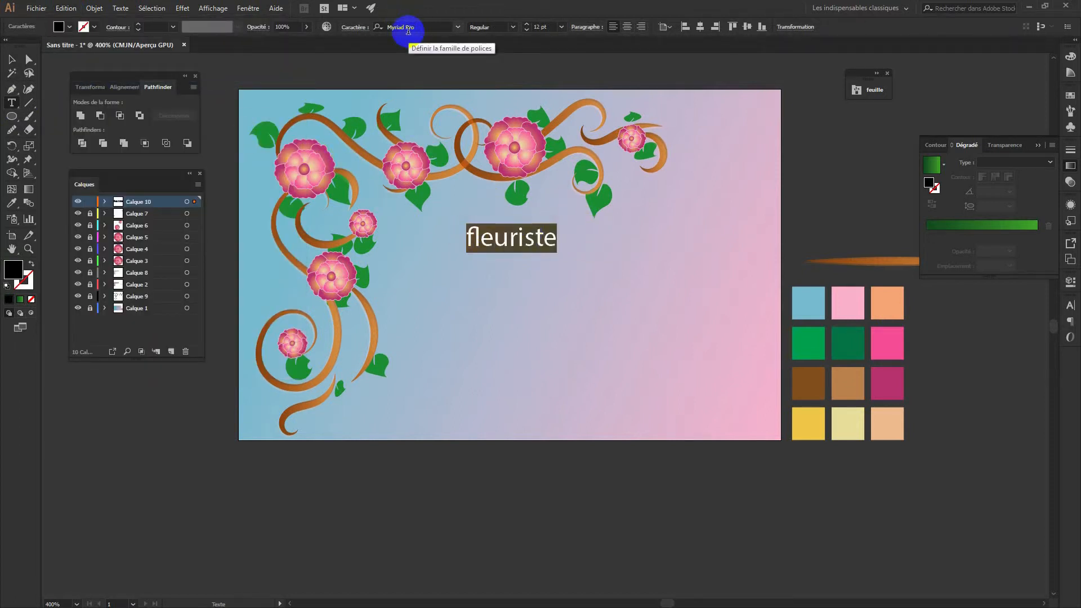
# Set the selected text to the Chalisa Oktavia script font
pyautogui.click(434, 24)
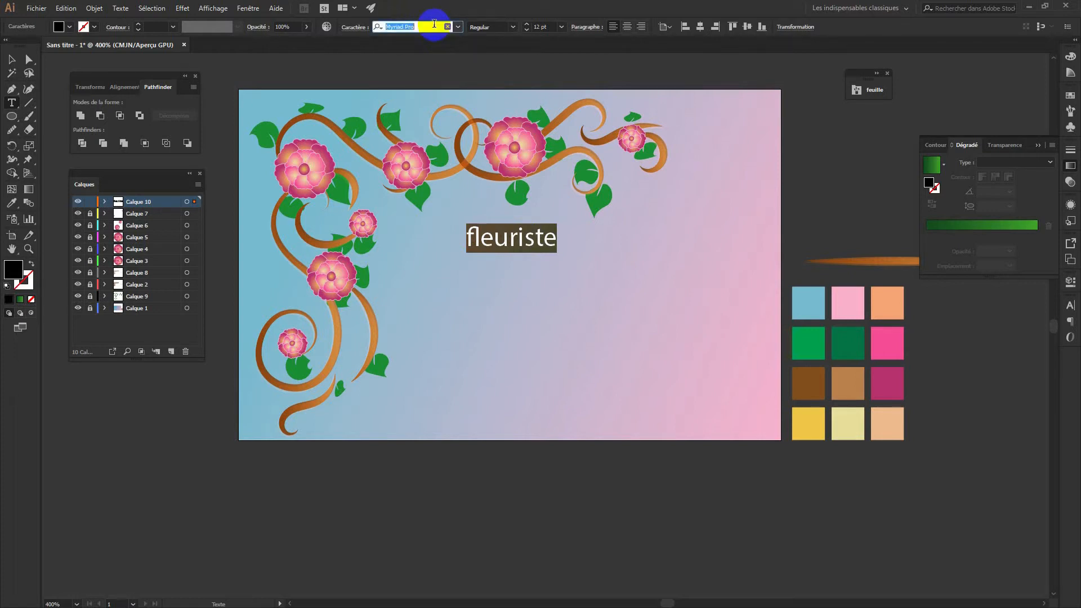
pyautogui.write('cha')
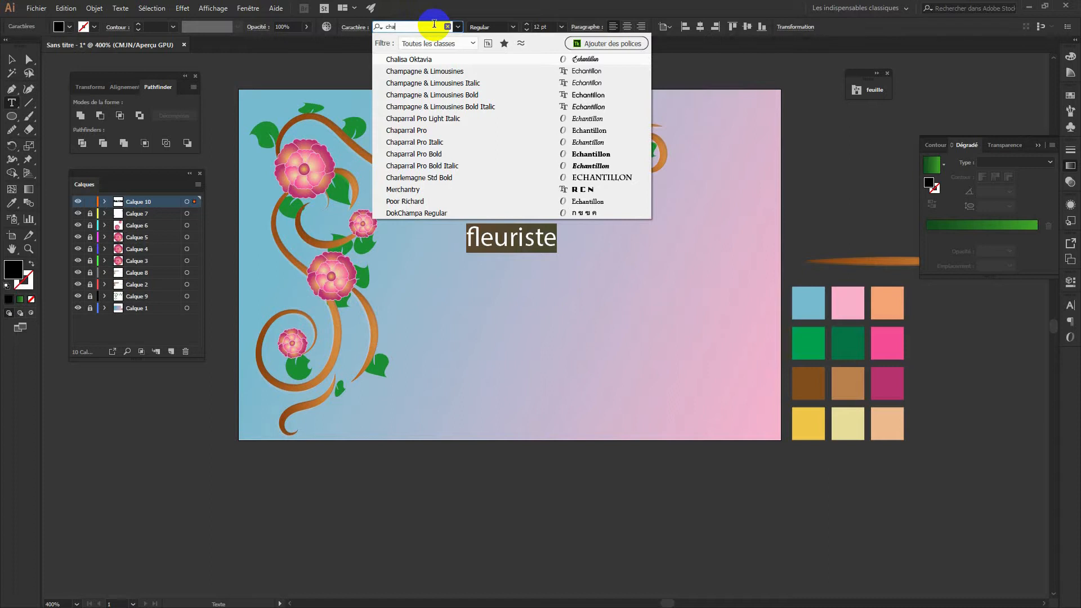
pyautogui.click(438, 60)
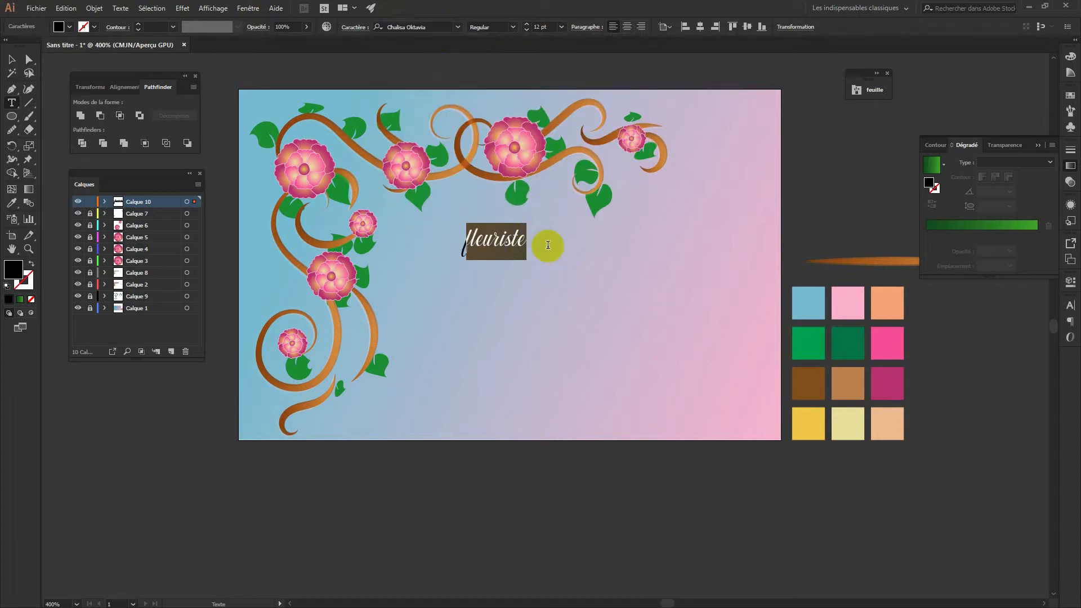
# Replace the lowercase f with a capital F so the word reads 'Fleuriste'
pyautogui.click(599, 218)
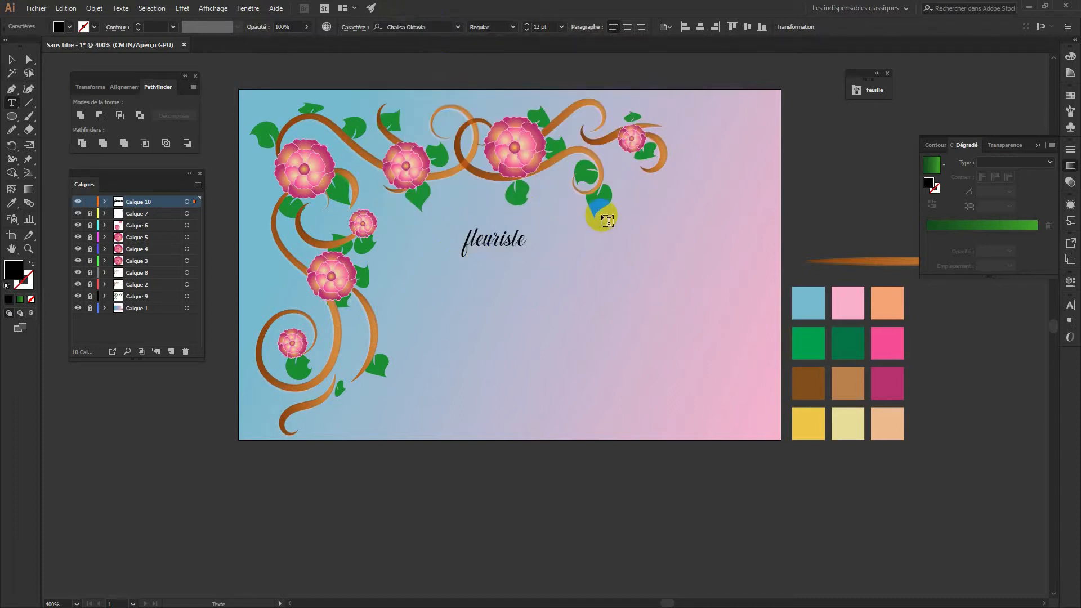
pyautogui.press('BackSpace')
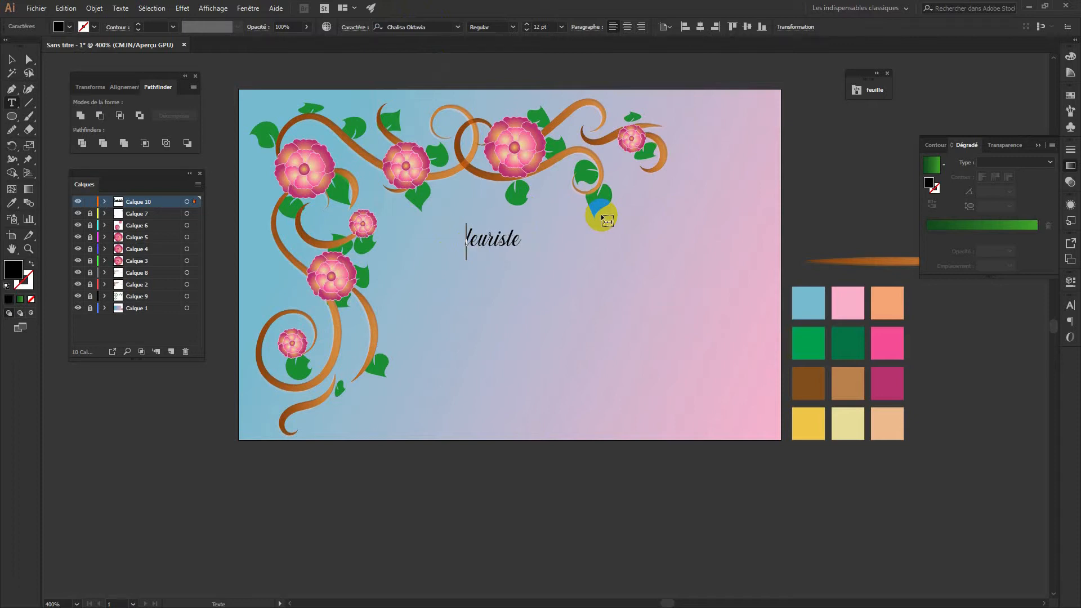
pyautogui.write('F')
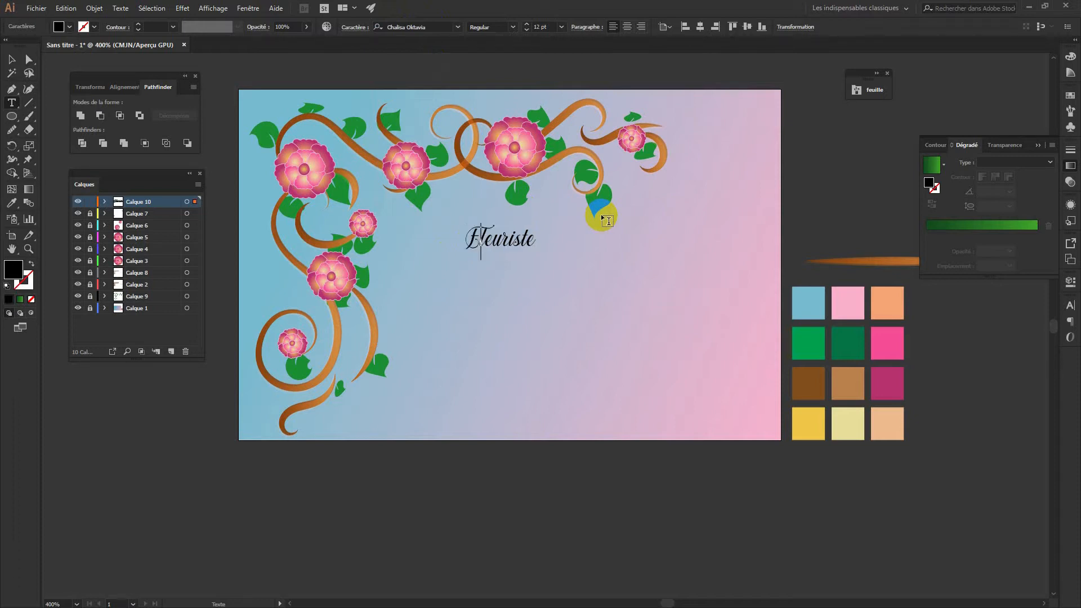
pyautogui.click(17, 55)
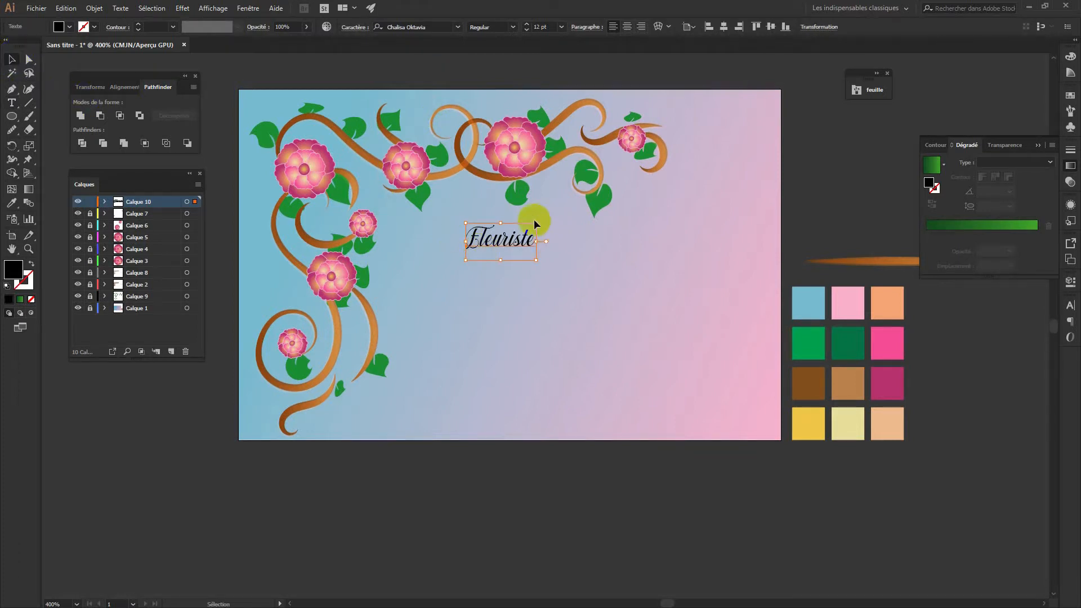
# Scale the Fleuriste title proportionally to about 45.68 pt and move it lower beneath the flowers
pyautogui.moveTo(534, 222); pyautogui.dragTo(729, 165)
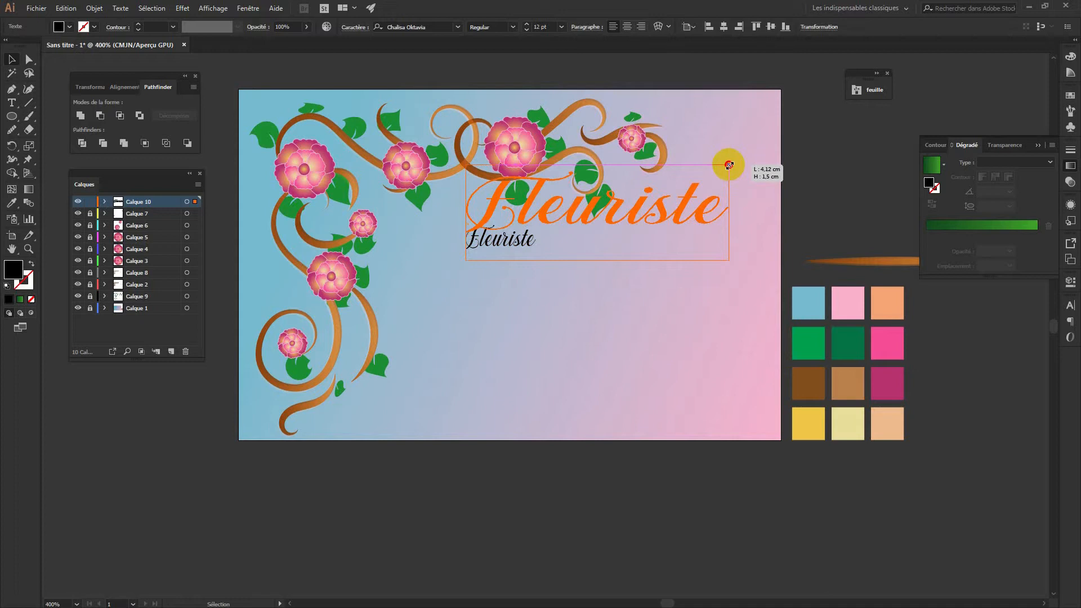
pyautogui.press('shift')
pyautogui.moveTo(729, 165); pyautogui.dragTo(884, 124)
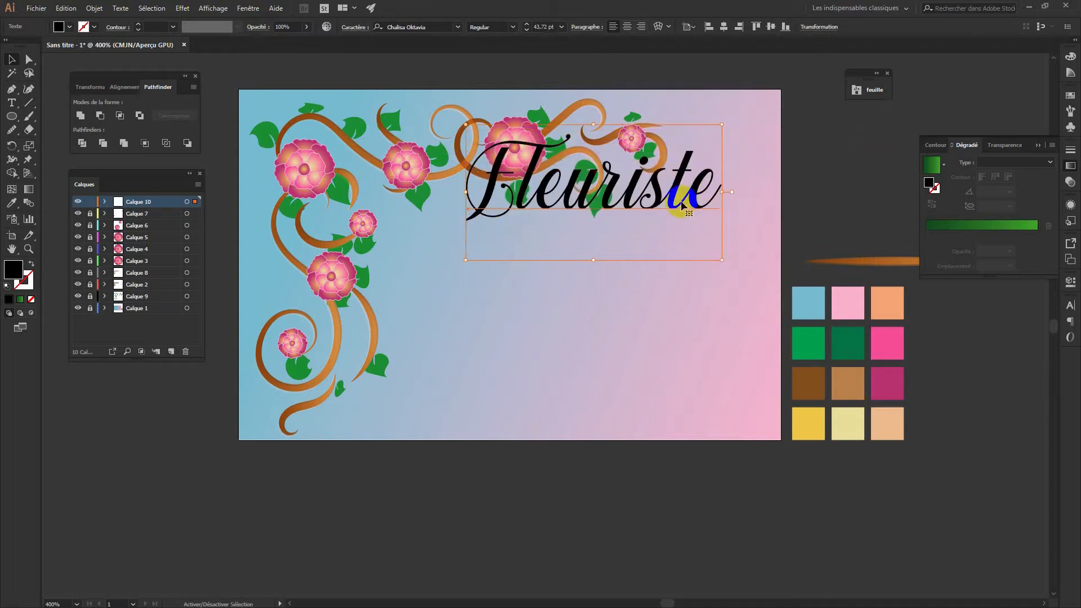
pyautogui.moveTo(683, 208); pyautogui.dragTo(626, 268)
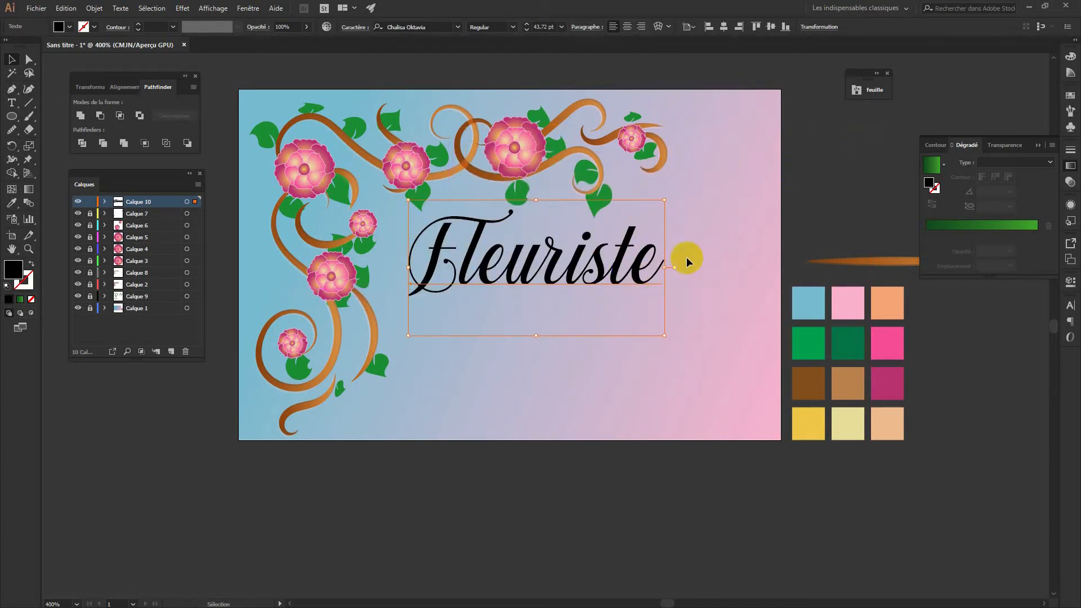
pyautogui.moveTo(664, 200); pyautogui.dragTo(676, 194)
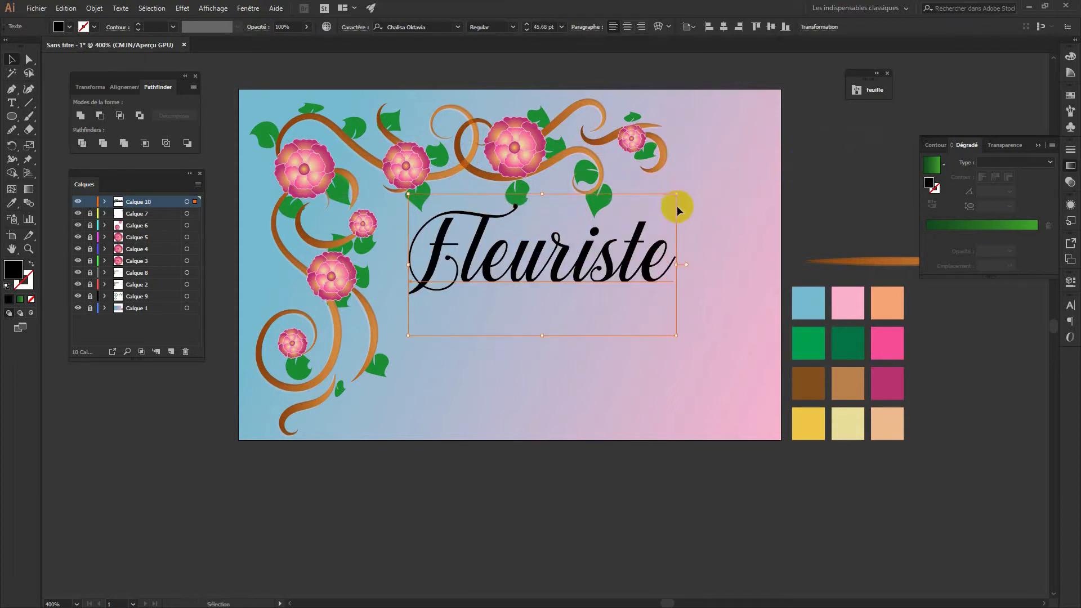
pyautogui.click(694, 260)
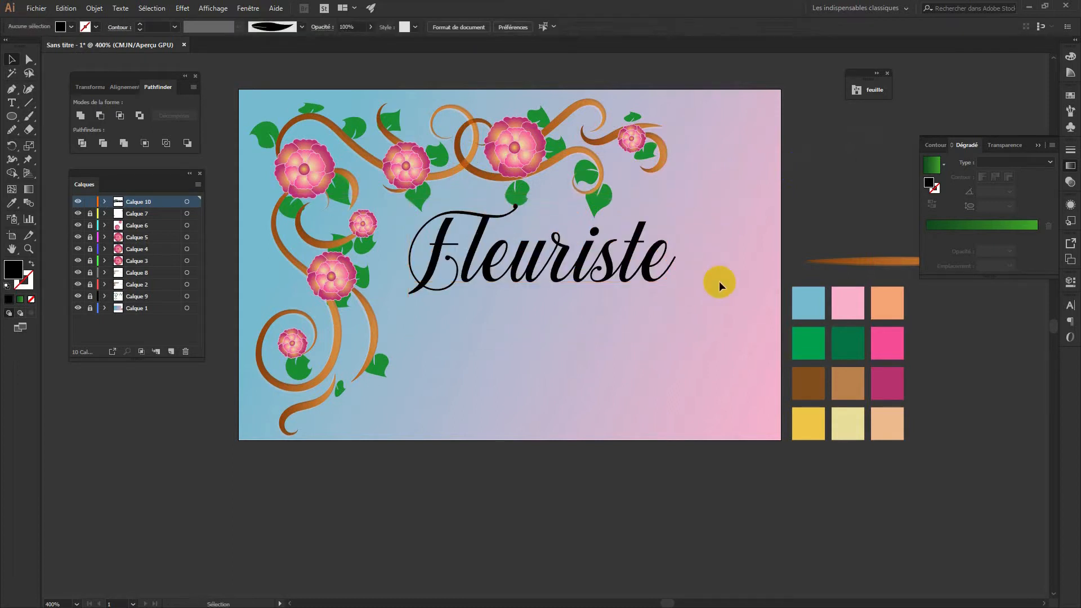
pyautogui.click(629, 266)
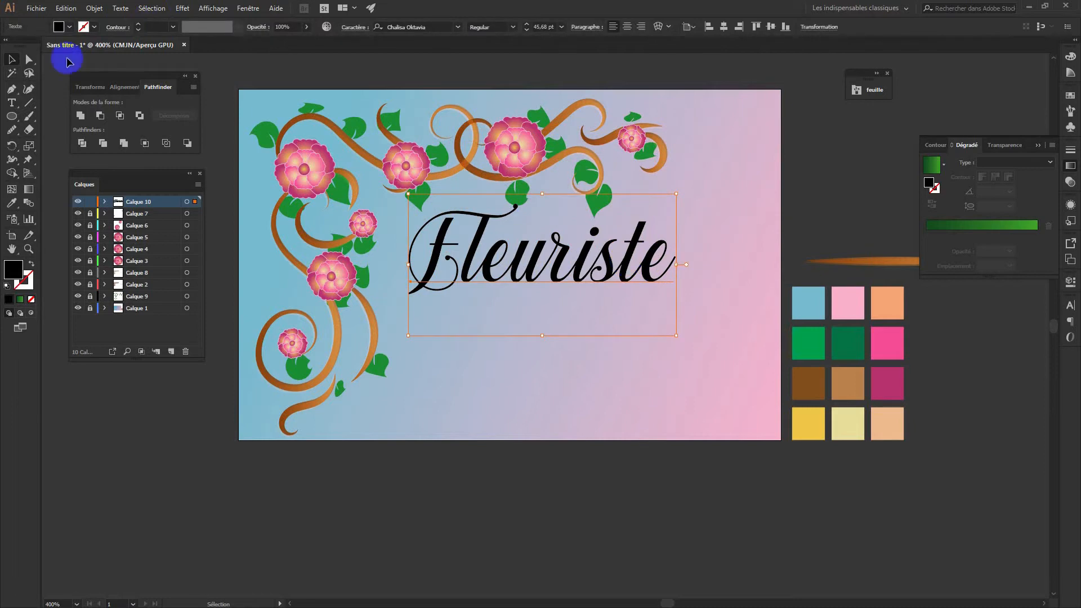
pyautogui.click(56, 27)
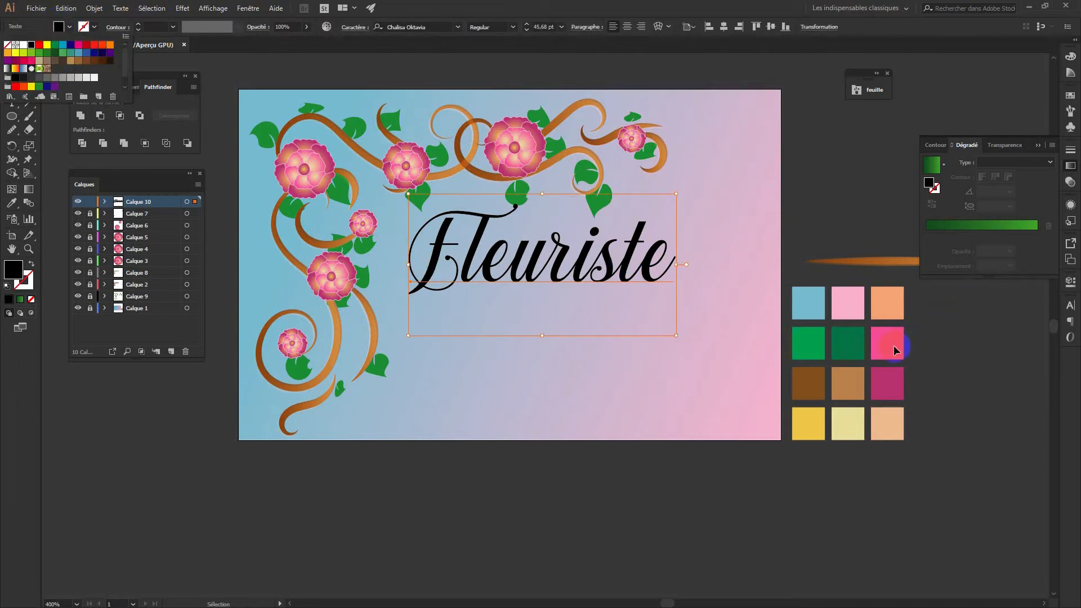
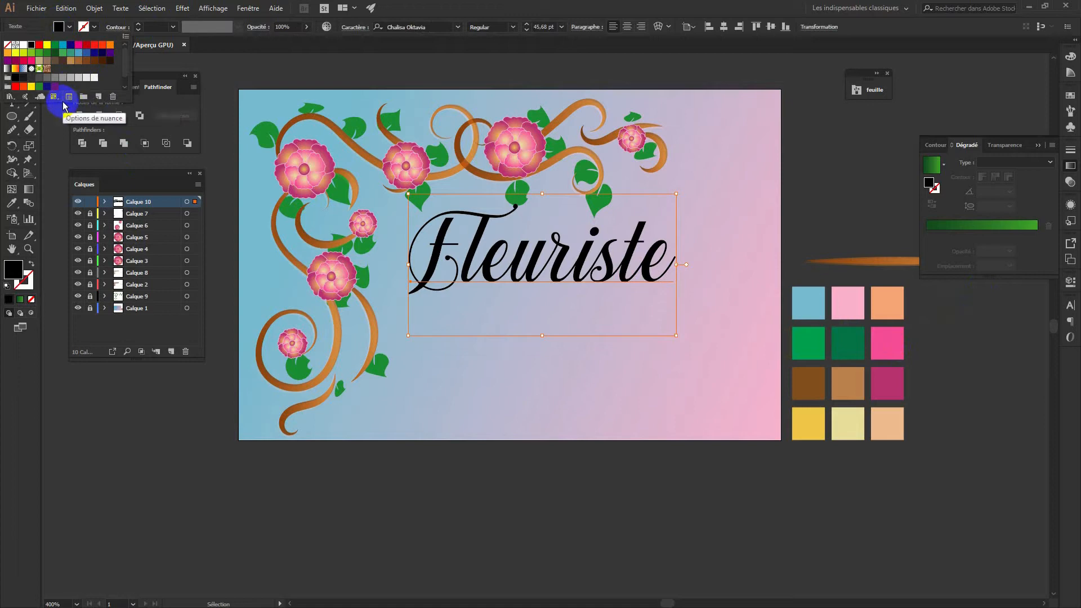
# Recolour the Fleuriste title with the magenta swatch using the Eyedropper
pyautogui.click(397, 304)
pyautogui.press('i')
pyautogui.click(888, 378)
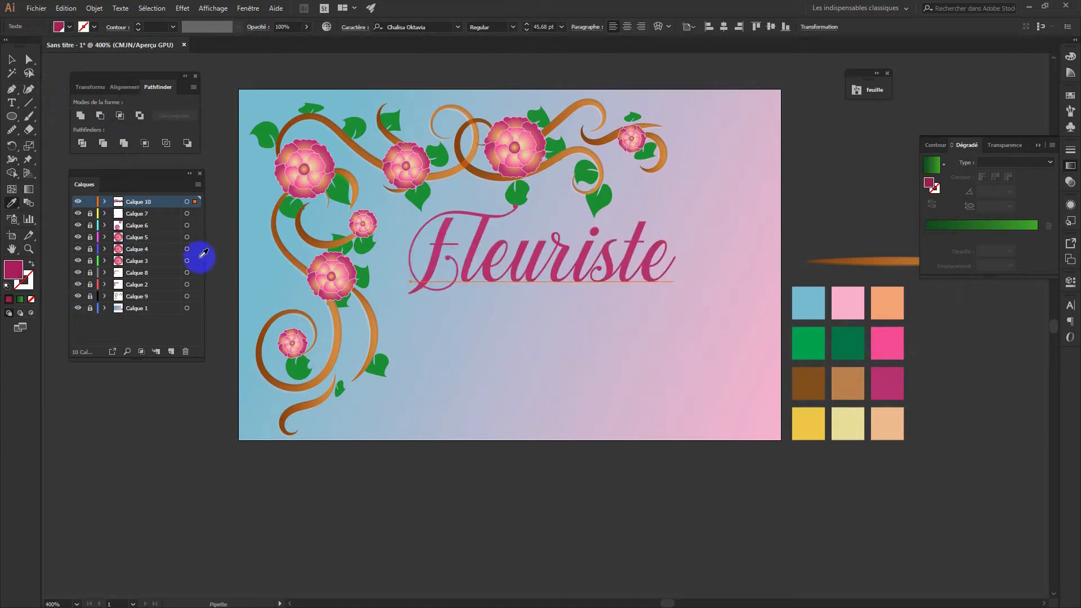
# Expand Calque 10 in Layers and start a new text insertion point below the title
pyautogui.click(105, 202)
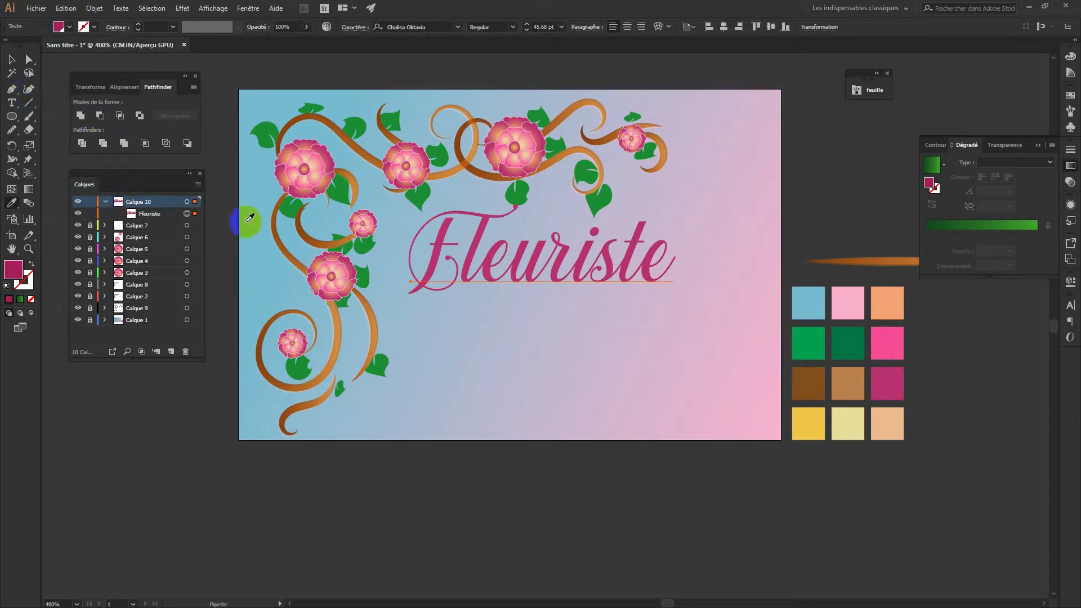
pyautogui.click(11, 102)
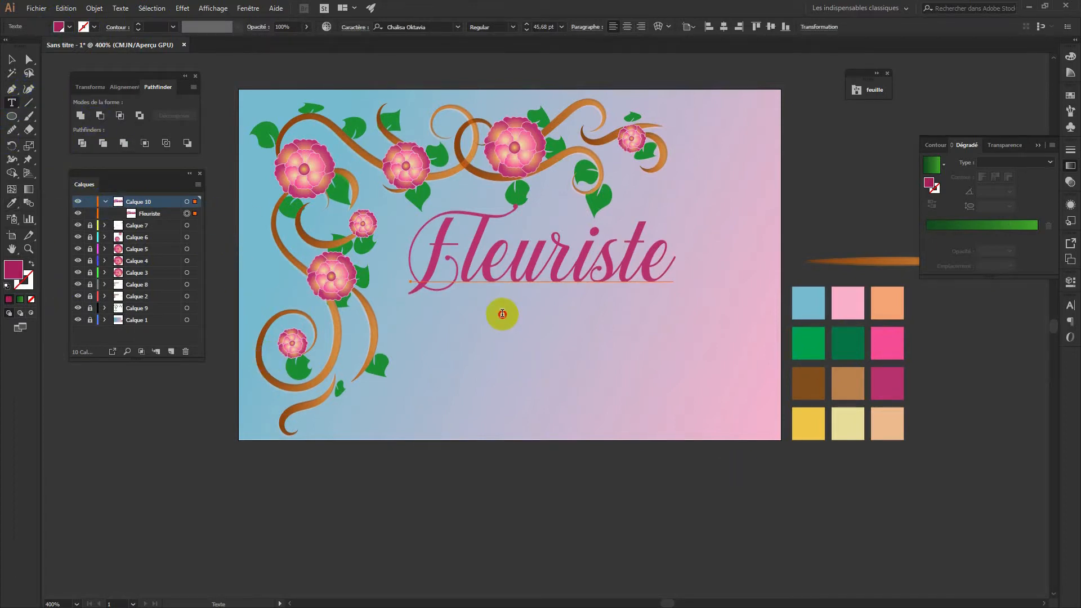
pyautogui.click(502, 314)
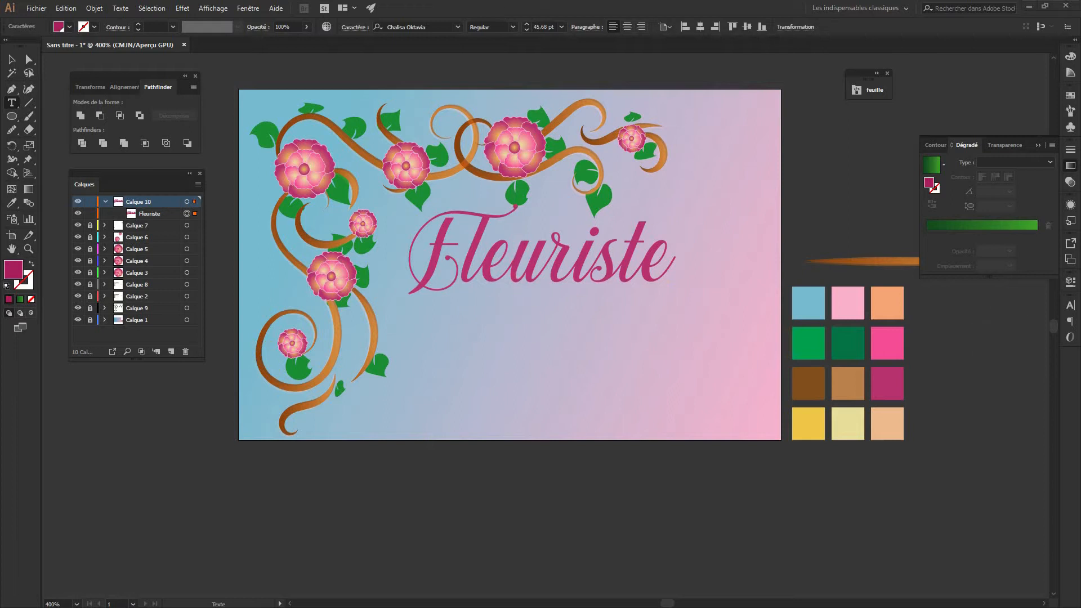
pyautogui.click(560, 326)
pyautogui.press('Escape')
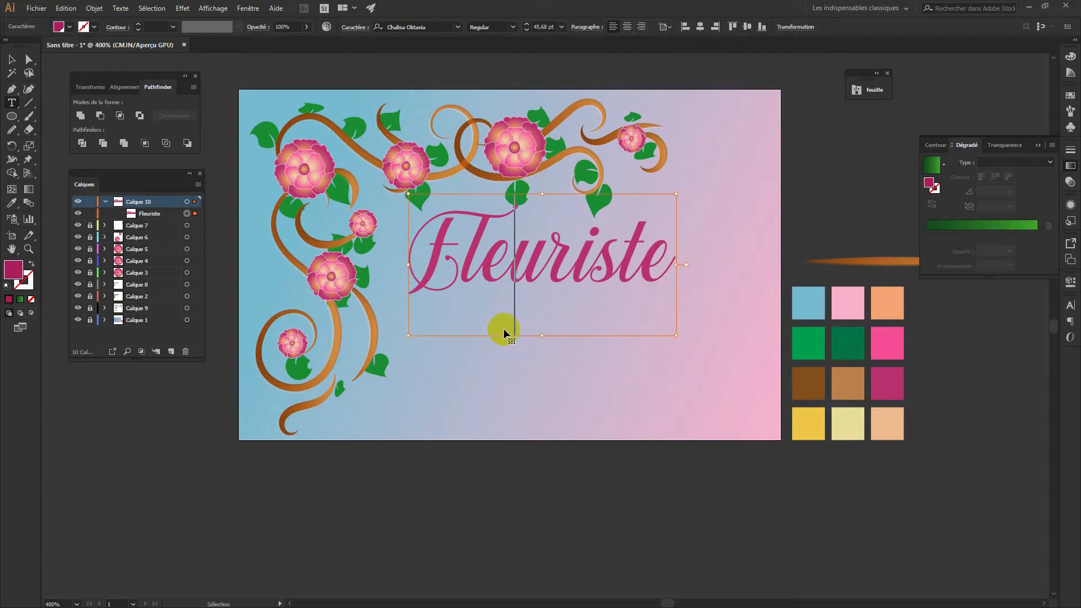
pyautogui.hotkey('ctrl', 'shift', 'z')
pyautogui.click(830, 285)
pyautogui.click(11, 59)
pyautogui.click(572, 238)
pyautogui.moveTo(872, 247); pyautogui.dragTo(758, 339)
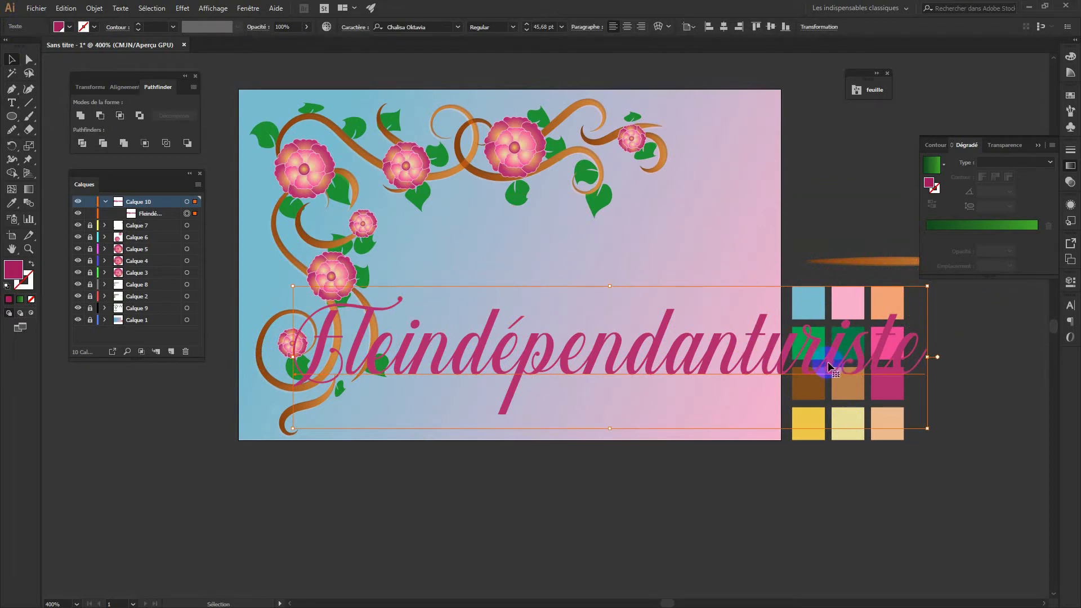
pyautogui.press('a')
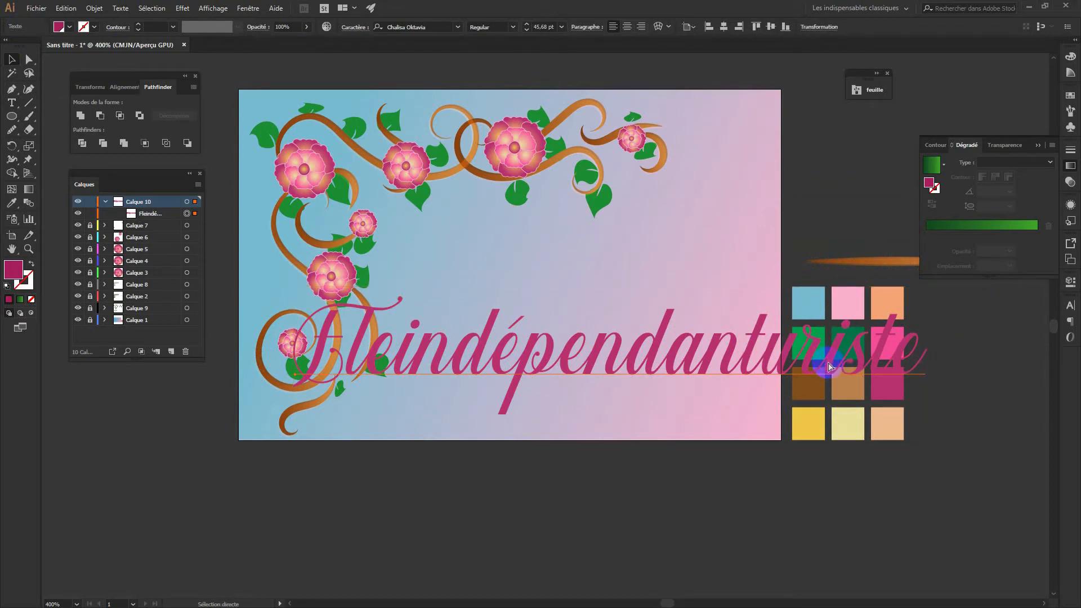
pyautogui.hotkey('ctrl', 'z')
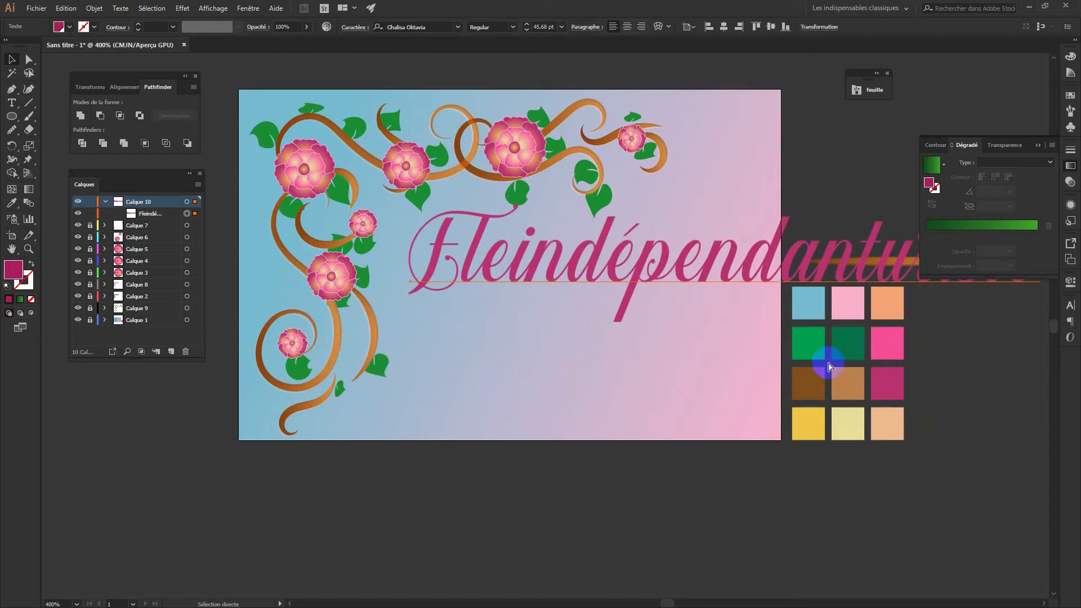
pyautogui.hotkey('ctrl', 'z')
pyautogui.press('v')
pyautogui.click(463, 356)
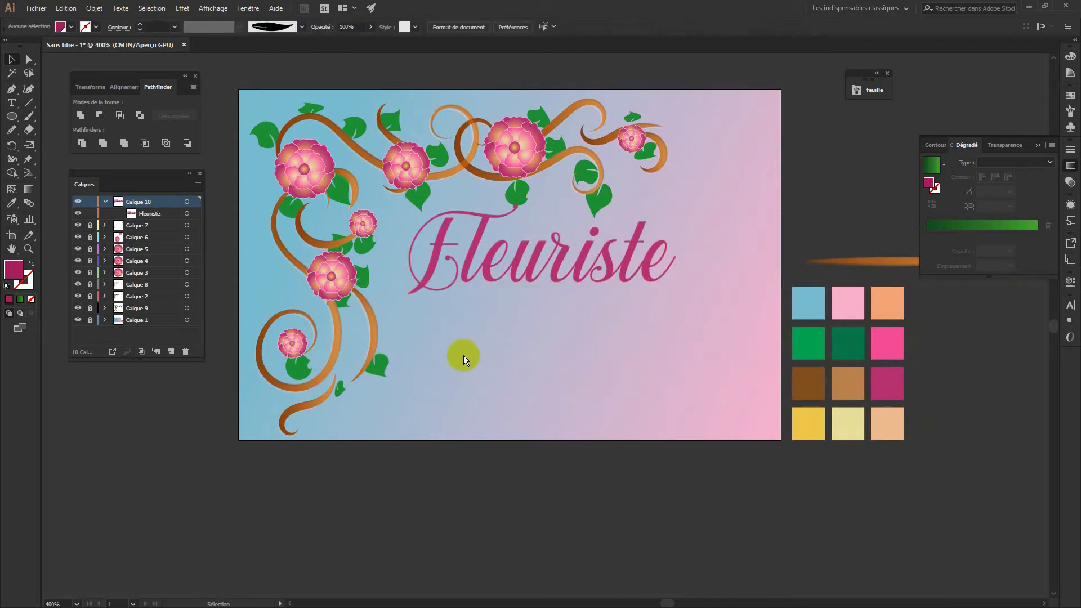
# Create a text object below the title, paste 'indépendant' and delete the leftover placeholder text
pyautogui.click(11, 103)
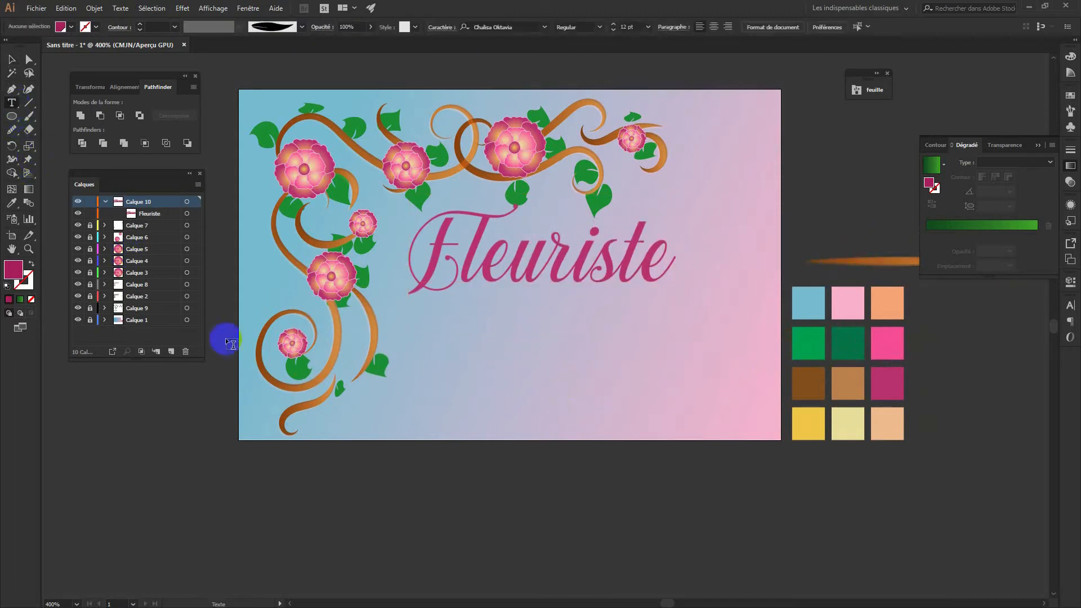
pyautogui.click(516, 375)
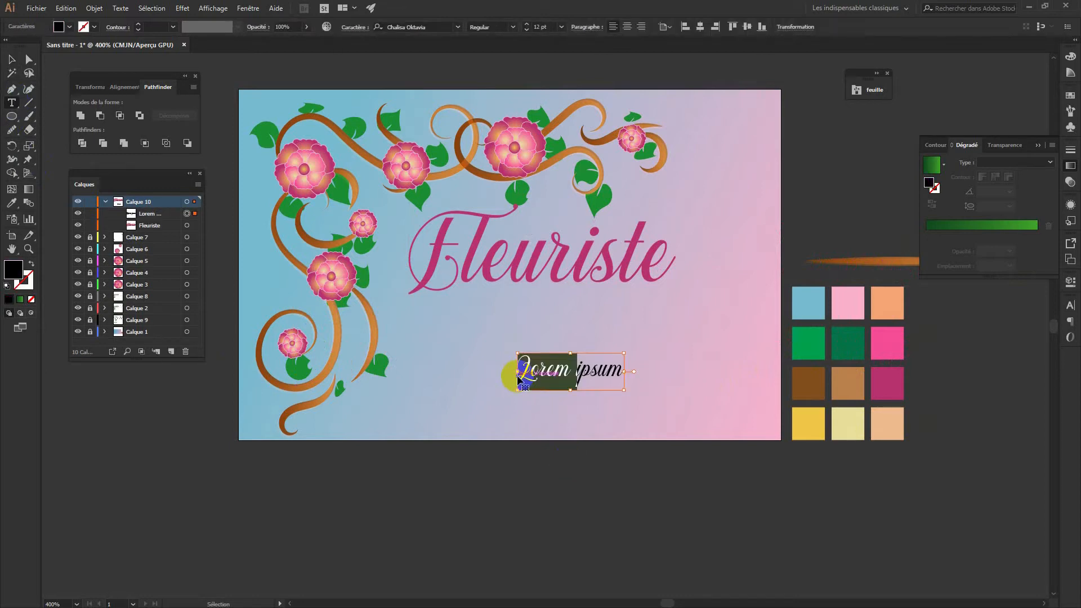
pyautogui.write('indépendant')
pyautogui.hotkey('shift', 'End')
pyautogui.hotkey('shift', 'Left')
pyautogui.moveTo(624, 368); pyautogui.dragTo(723, 382)
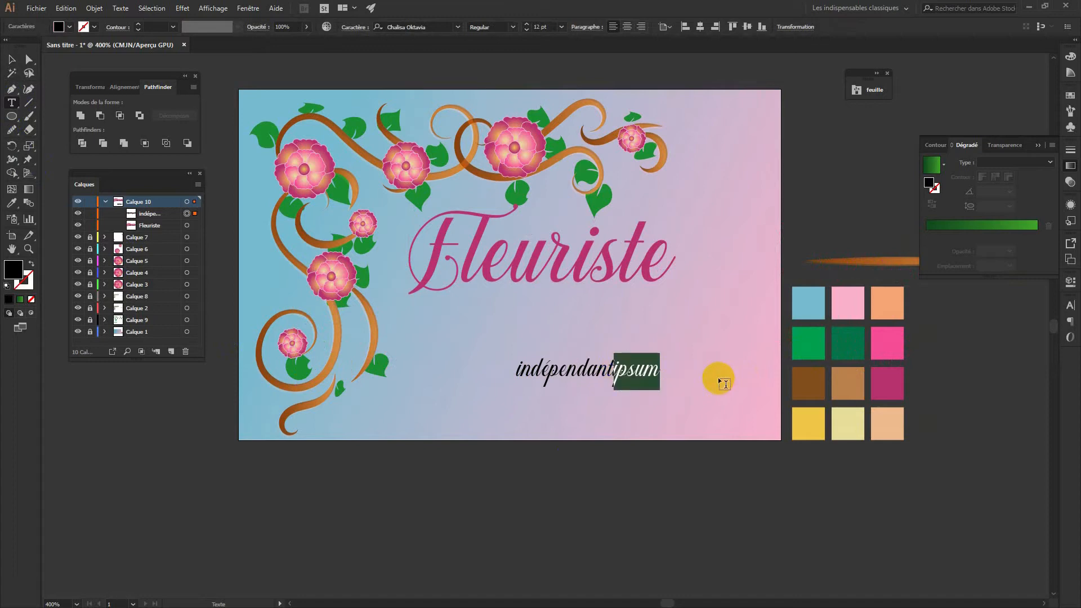
pyautogui.press('BackSpace')
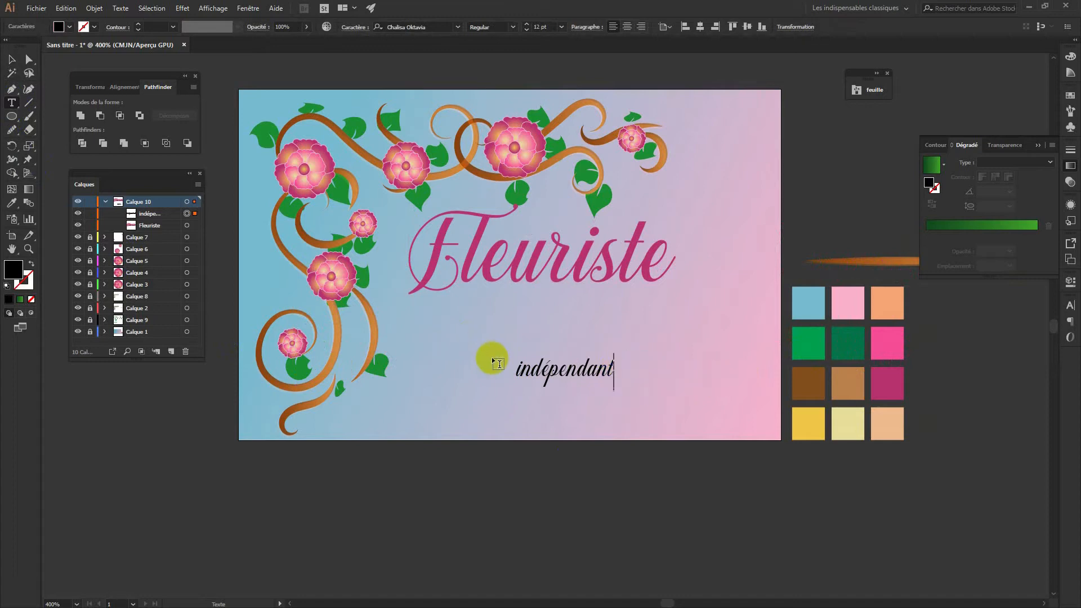
# Capitalise the first letter so it reads 'Indépendant', then select the text object
pyautogui.moveTo(534, 369); pyautogui.dragTo(520, 361)
pyautogui.click(518, 366)
pyautogui.press('Delete')
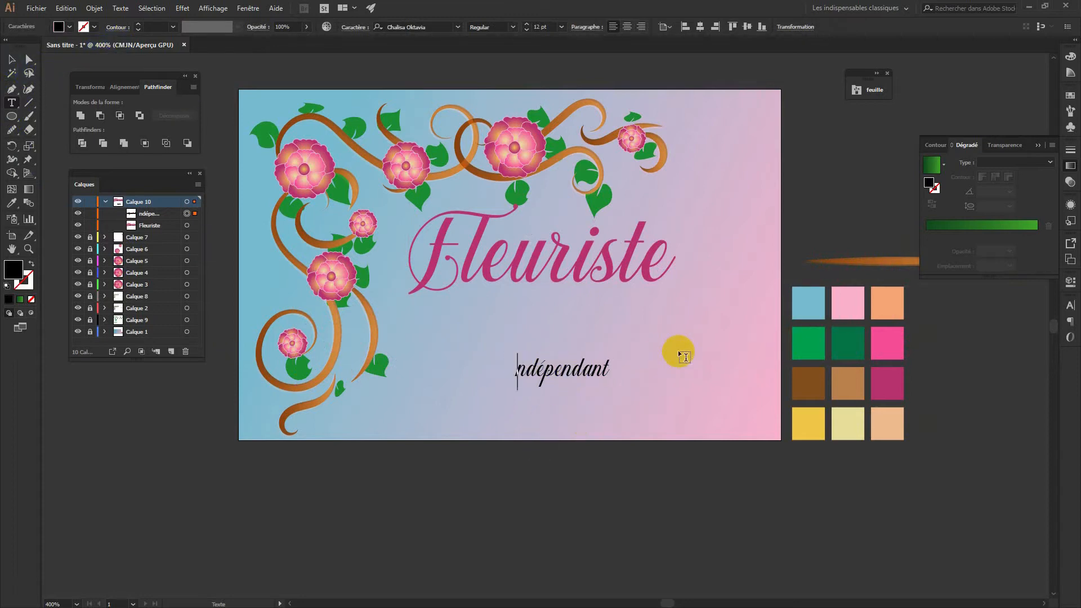
pyautogui.write('I')
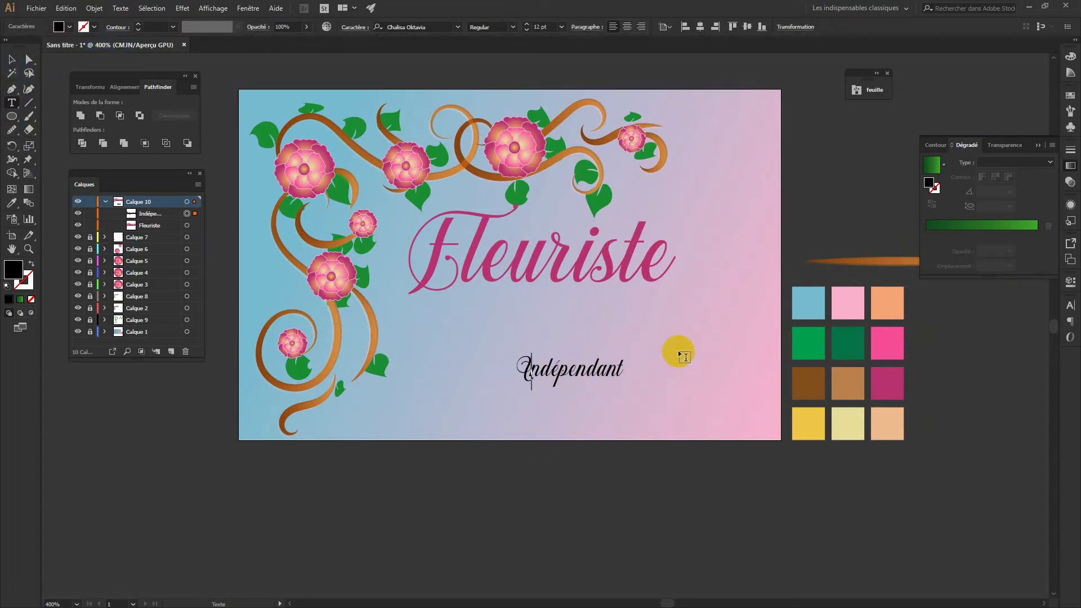
pyautogui.keyDown('ctrl'); pyautogui.click(635, 369); pyautogui.keyUp('ctrl')
pyautogui.click(11, 58)
pyautogui.moveTo(569, 423); pyautogui.dragTo(596, 370)
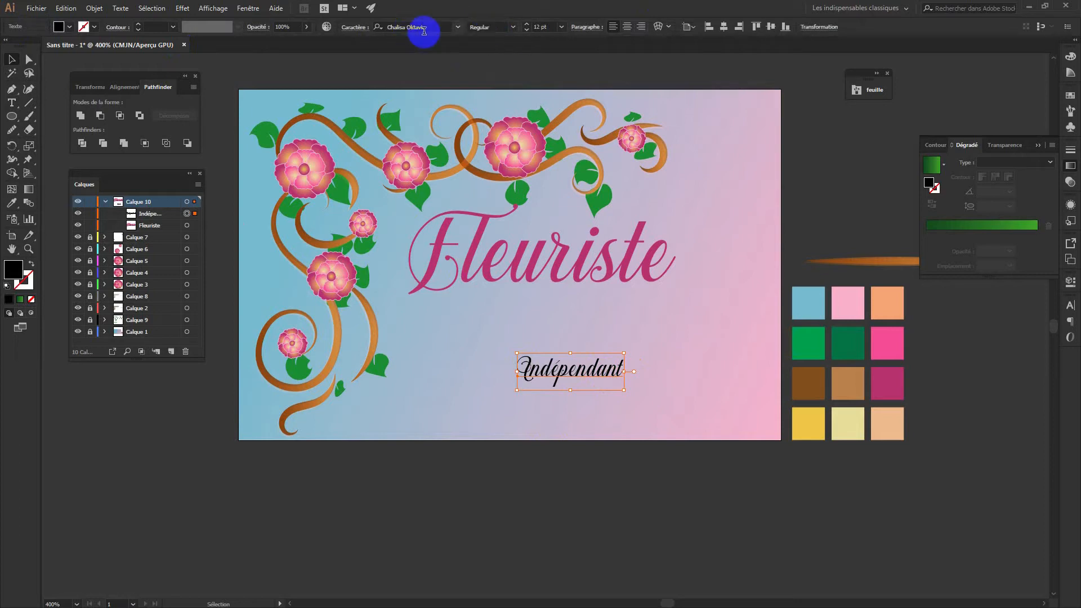
# Set the Indépendant text in the Broadway font
pyautogui.click(458, 26)
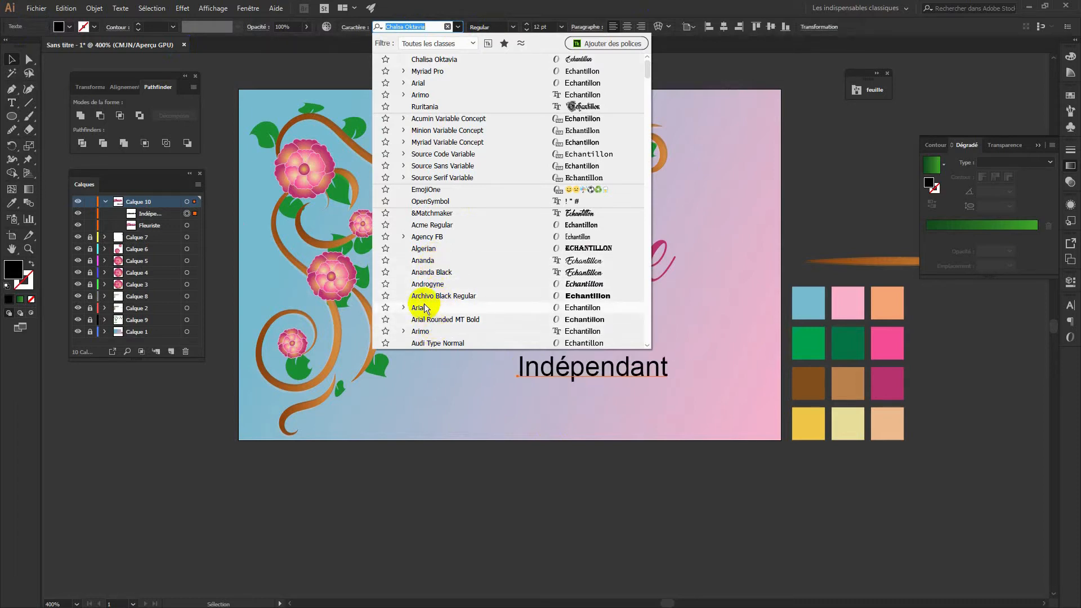
pyautogui.scroll(-7, 435, 336)
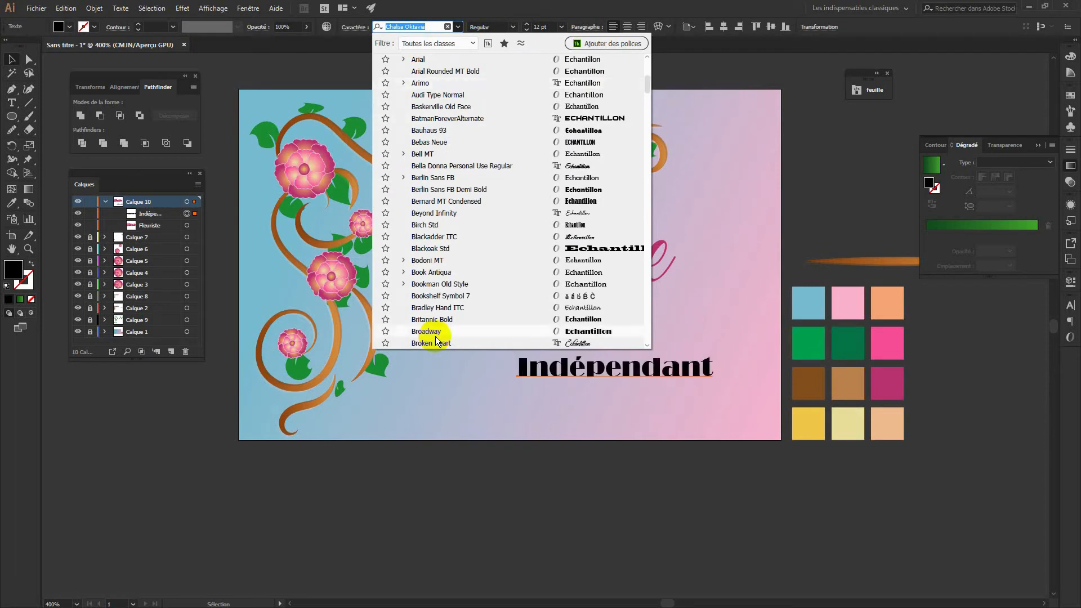
pyautogui.click(436, 331)
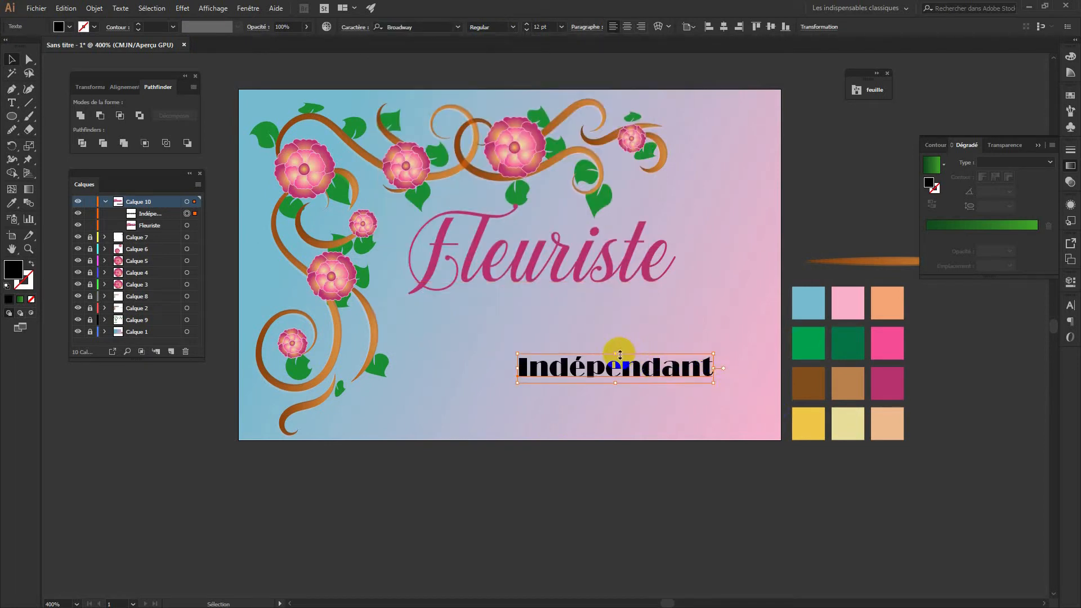
# Enlarge Indépendant slightly and move it up directly beneath Fleuriste
pyautogui.moveTo(616, 353); pyautogui.dragTo(616, 347)
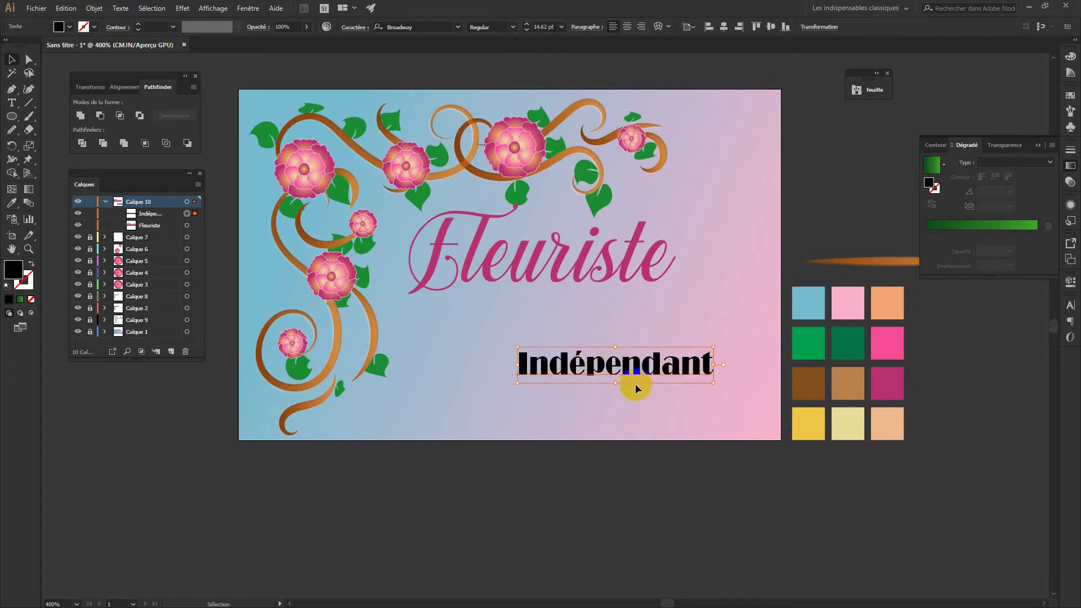
pyautogui.click(658, 366)
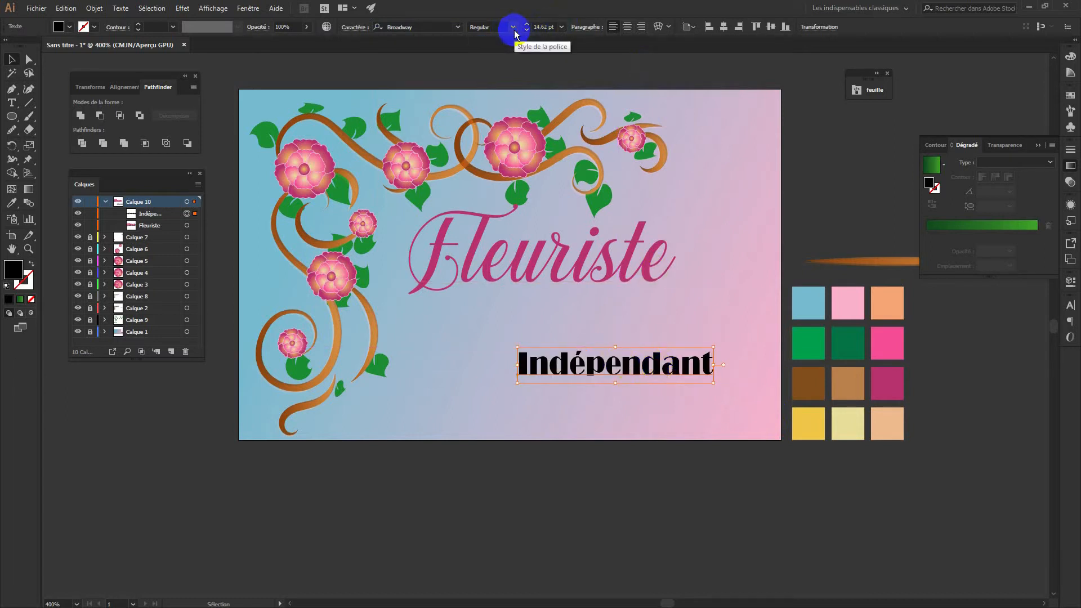
pyautogui.moveTo(664, 369); pyautogui.dragTo(616, 306)
# Give Indépendant the pink swatch colour with the Eyedropper and reselect the text object
pyautogui.click(617, 403)
pyautogui.doubleClick(667, 304)
pyautogui.moveTo(674, 306); pyautogui.dragTo(669, 311)
pyautogui.press('Escape')
pyautogui.press('i')
pyautogui.click(894, 342)
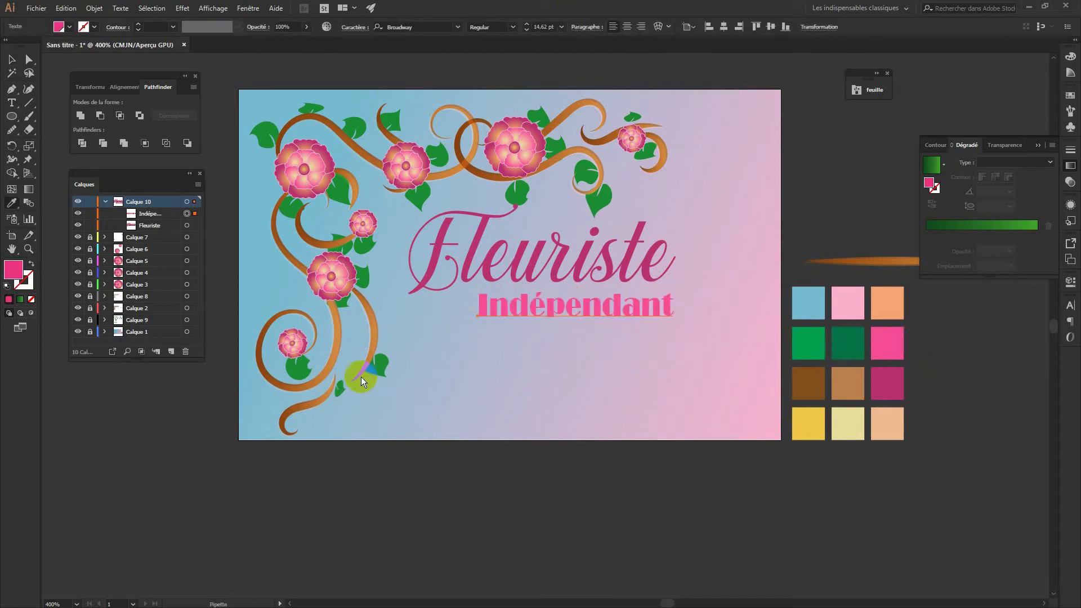
pyautogui.click(12, 59)
pyautogui.click(401, 517)
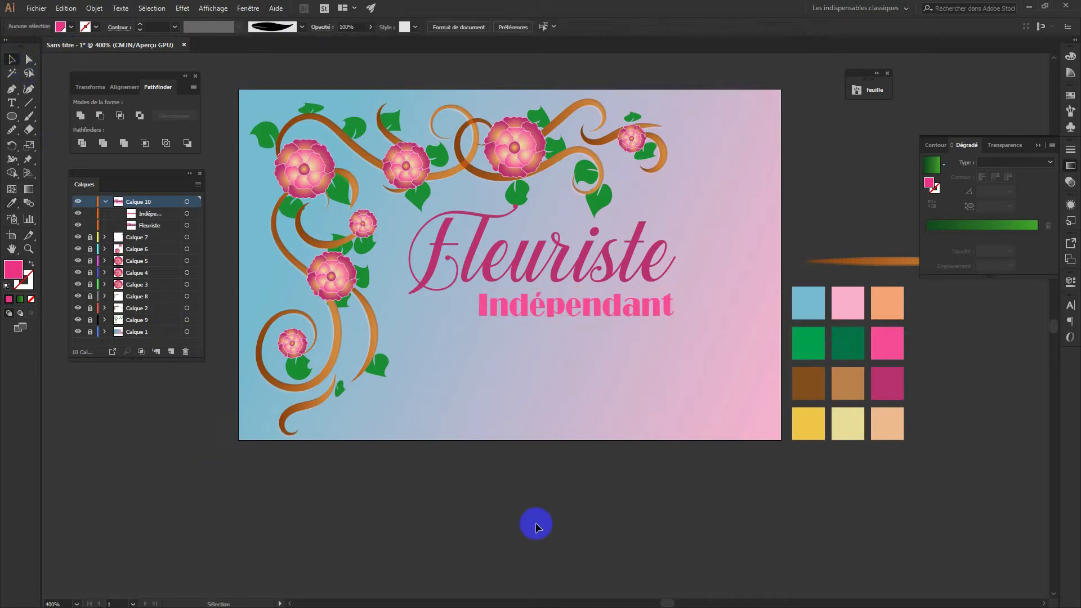
pyautogui.click(630, 315)
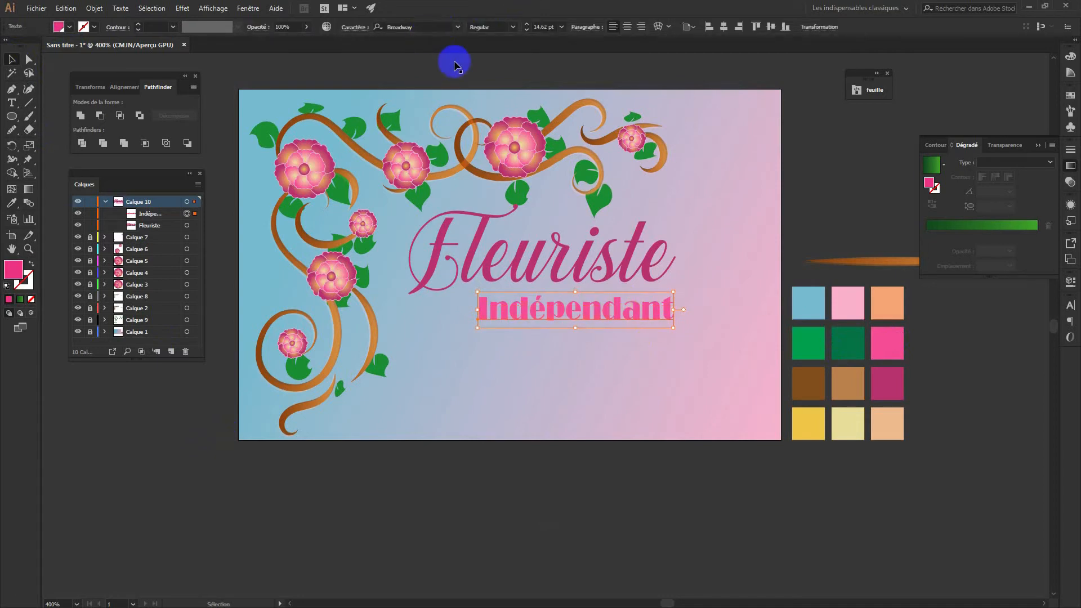
# Browse the font family list for Indépendant, panning the card lower in view
pyautogui.click(457, 28)
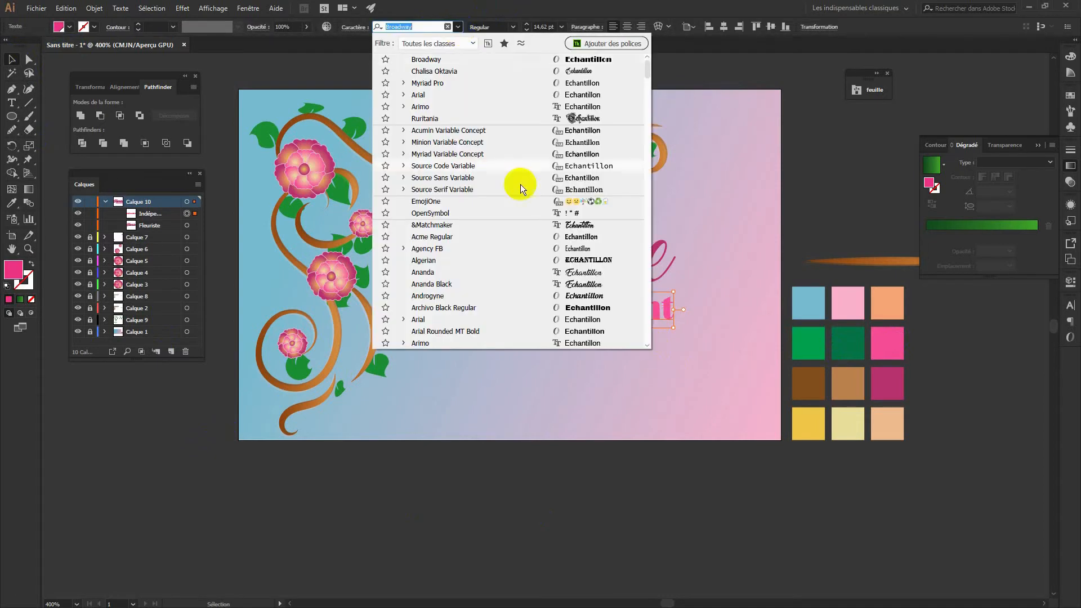
pyautogui.scroll(3, 459, 318)
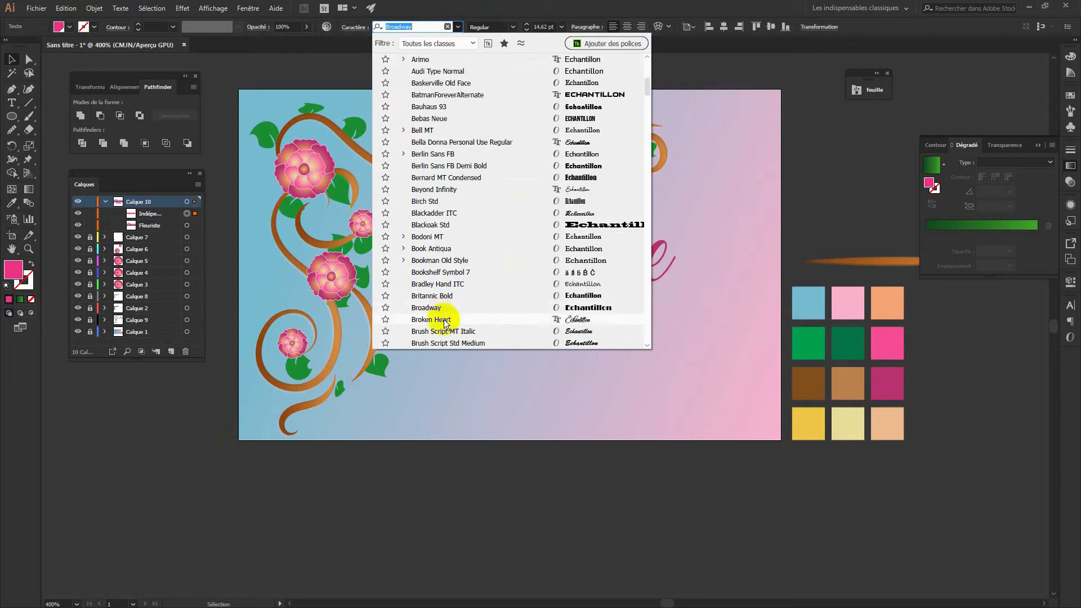
pyautogui.press('space')
pyautogui.moveTo(697, 281); pyautogui.dragTo(753, 416)
pyautogui.click(376, 21)
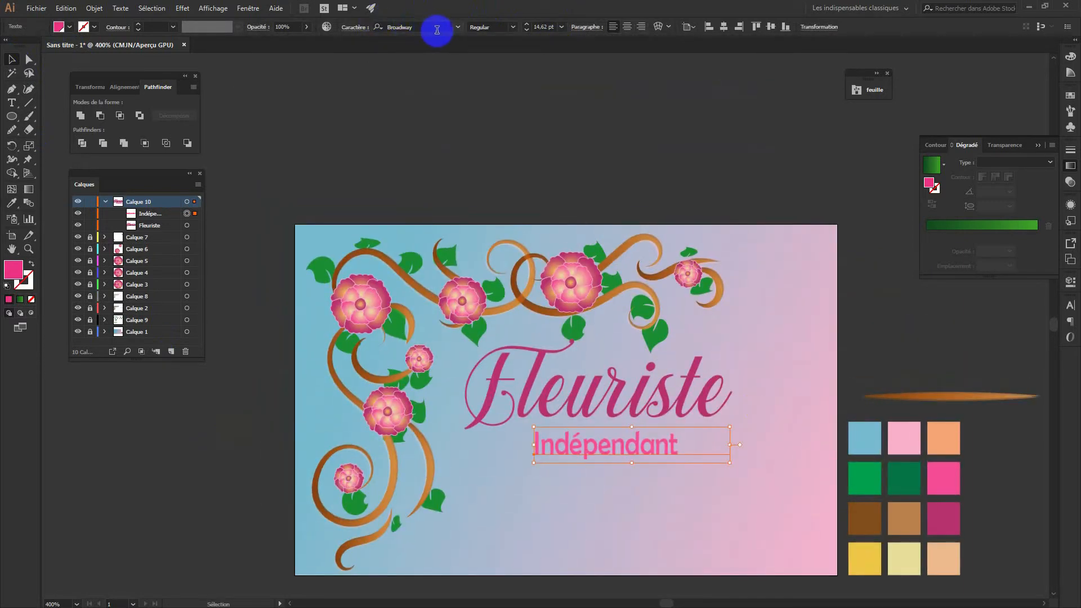
pyautogui.click(457, 27)
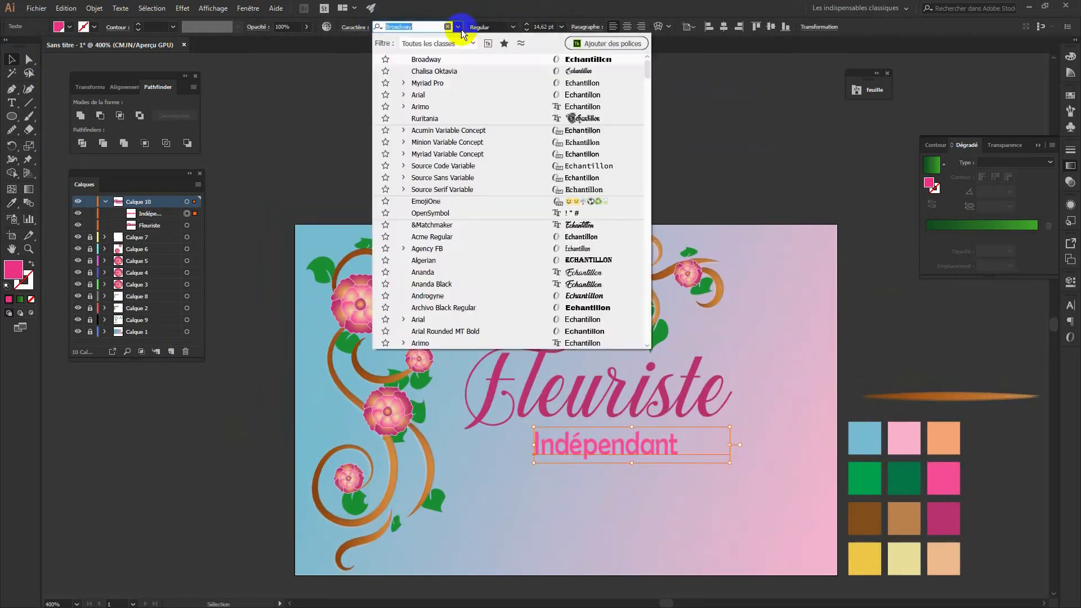
# Change Indépendant to Source Serif Variable in the Semibold weight
pyautogui.click(485, 188)
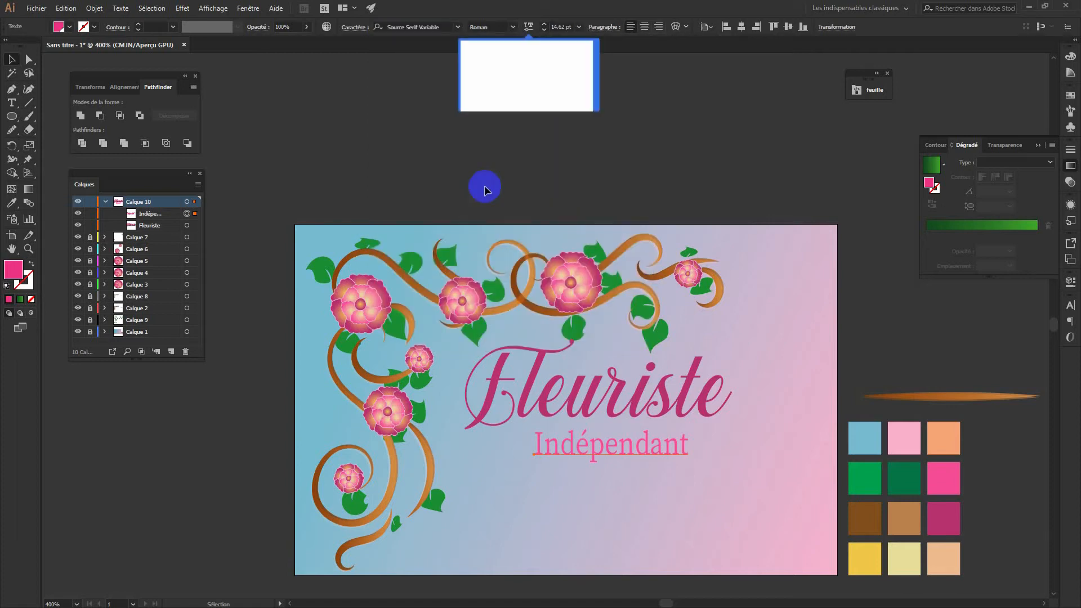
pyautogui.click(583, 111)
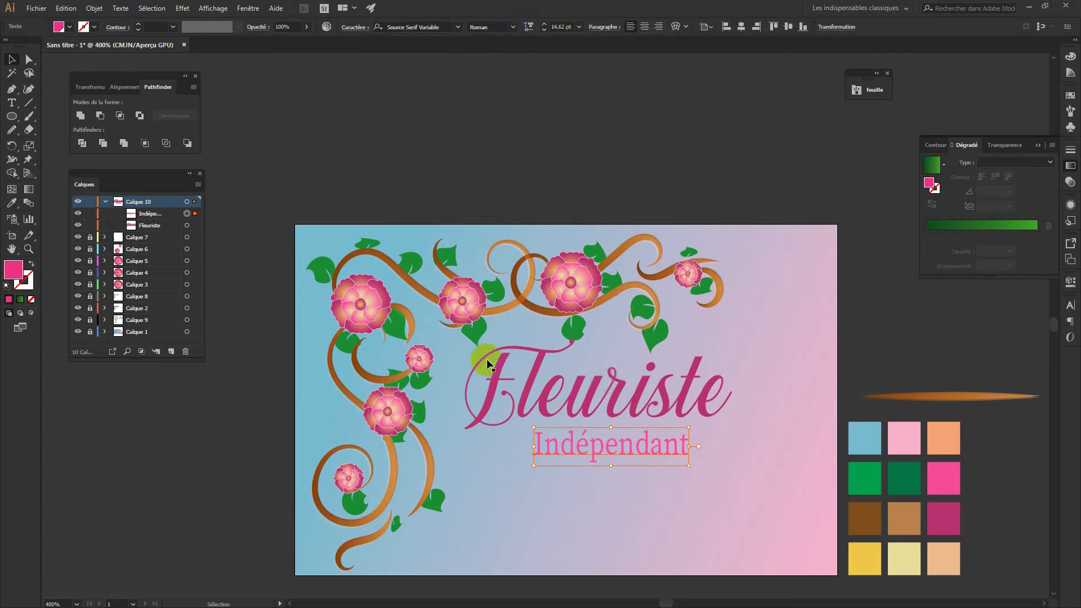
pyautogui.click(513, 27)
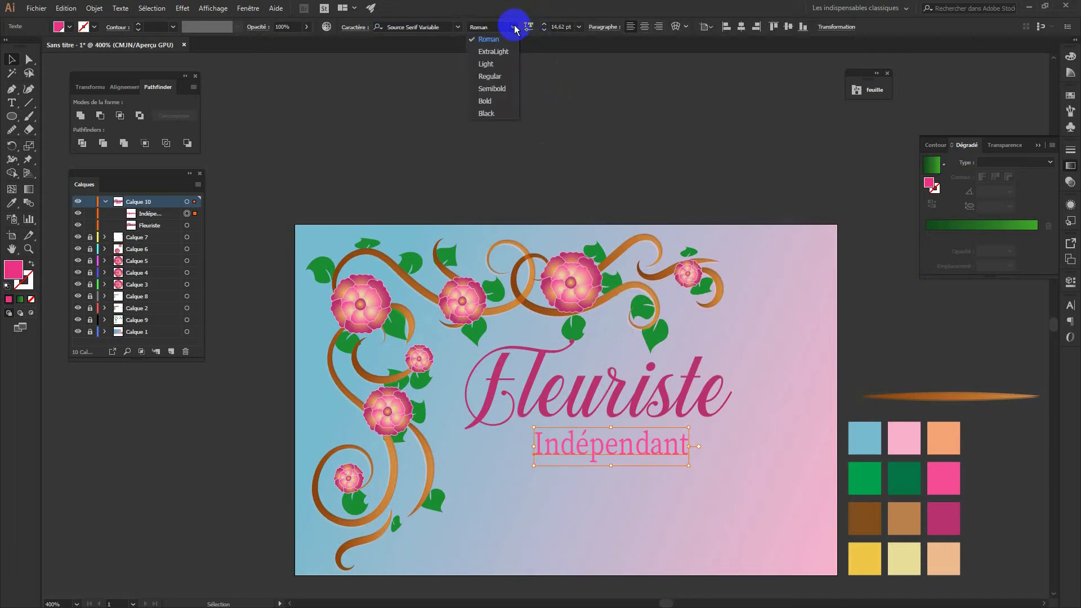
pyautogui.click(493, 51)
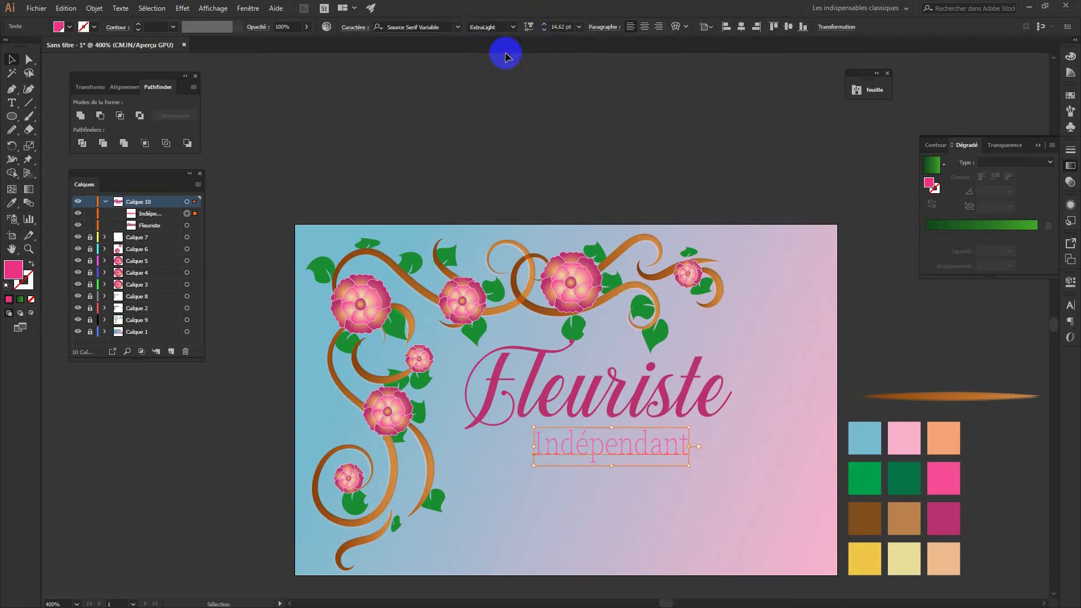
pyautogui.click(513, 27)
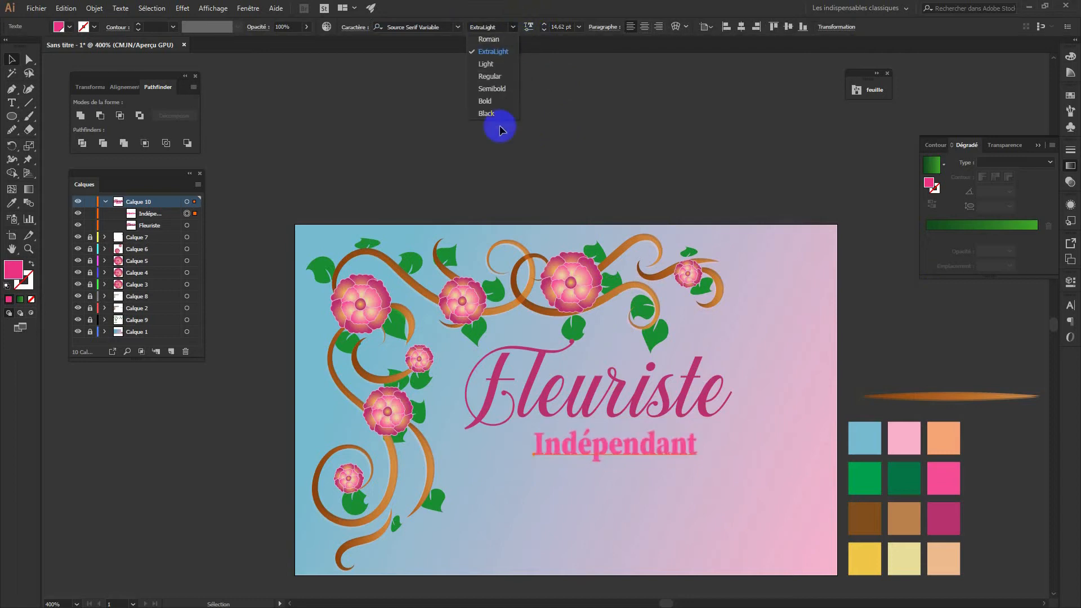
pyautogui.click(499, 90)
# Shift Indépendant right and place a vertical ruler guide at the end of Fleuriste
pyautogui.click(768, 278)
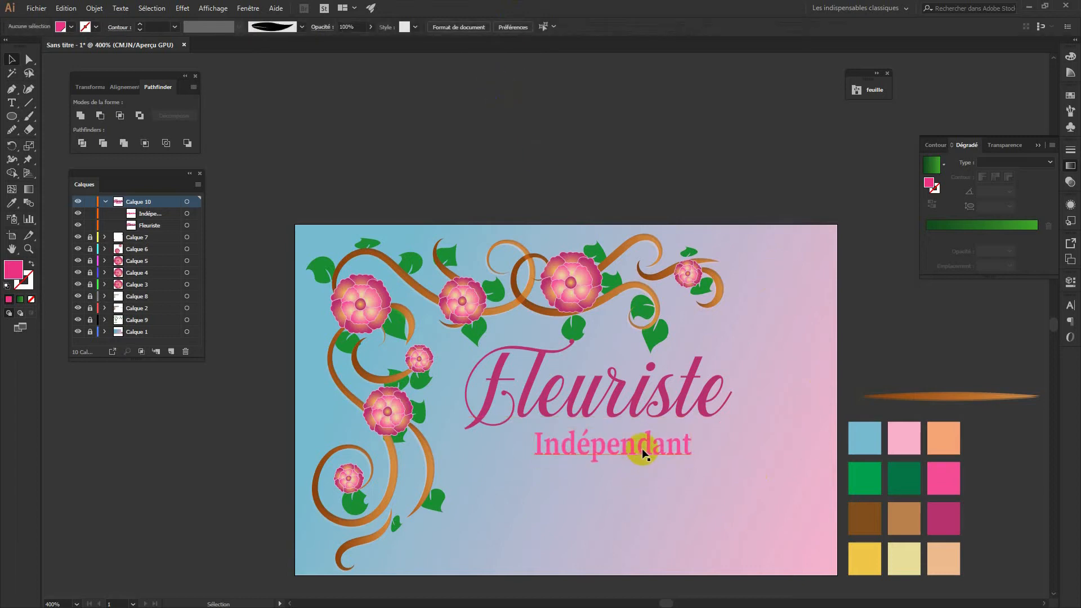
pyautogui.moveTo(642, 446); pyautogui.dragTo(681, 449)
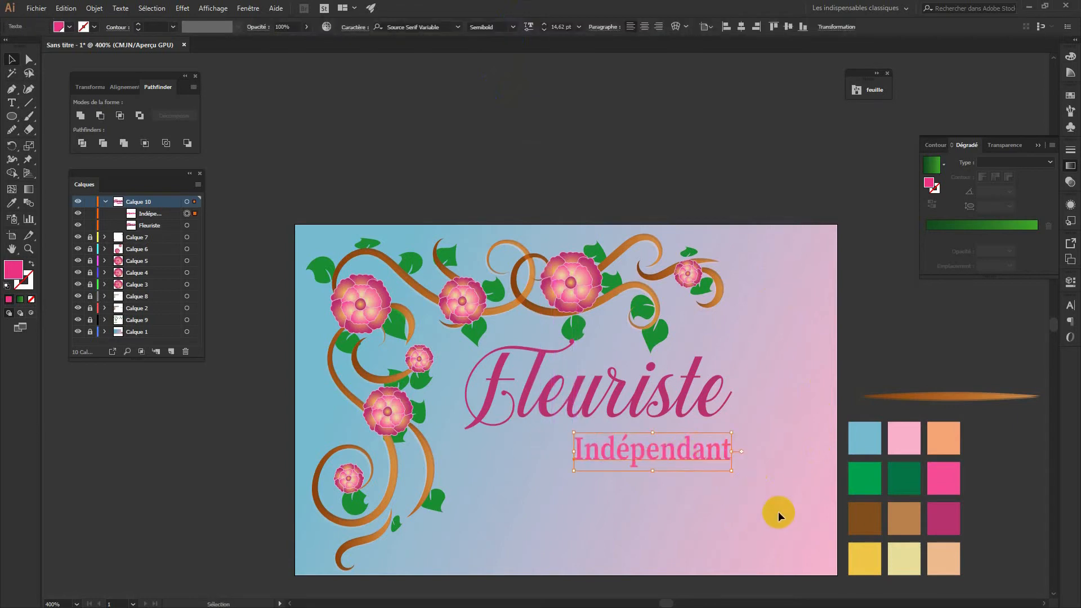
pyautogui.moveTo(782, 524); pyautogui.dragTo(724, 394)
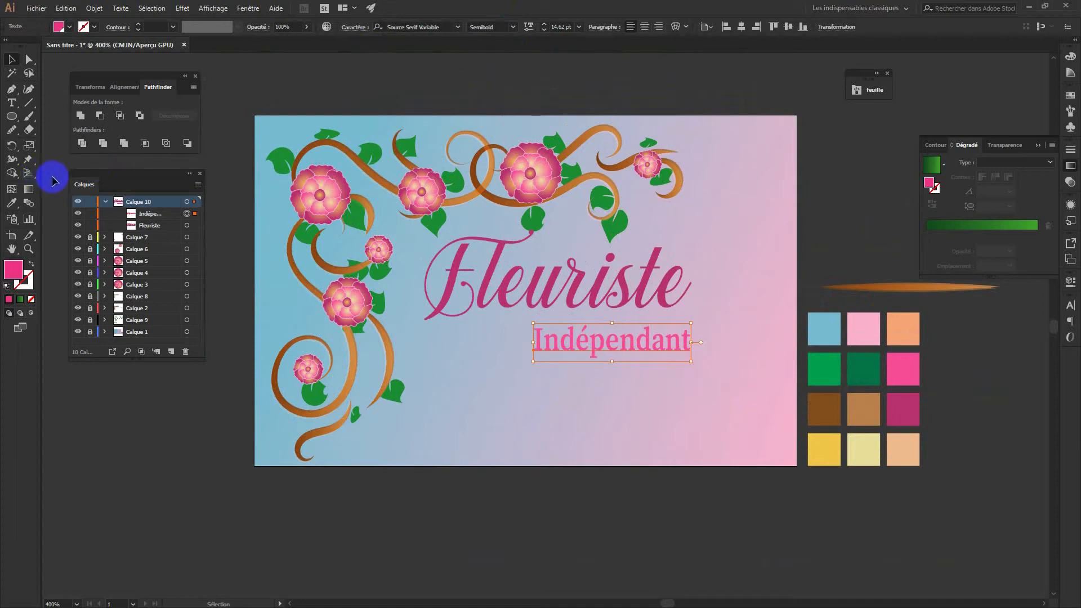
pyautogui.hotkey('ctrl', 'r')
pyautogui.moveTo(44, 138); pyautogui.dragTo(698, 260)
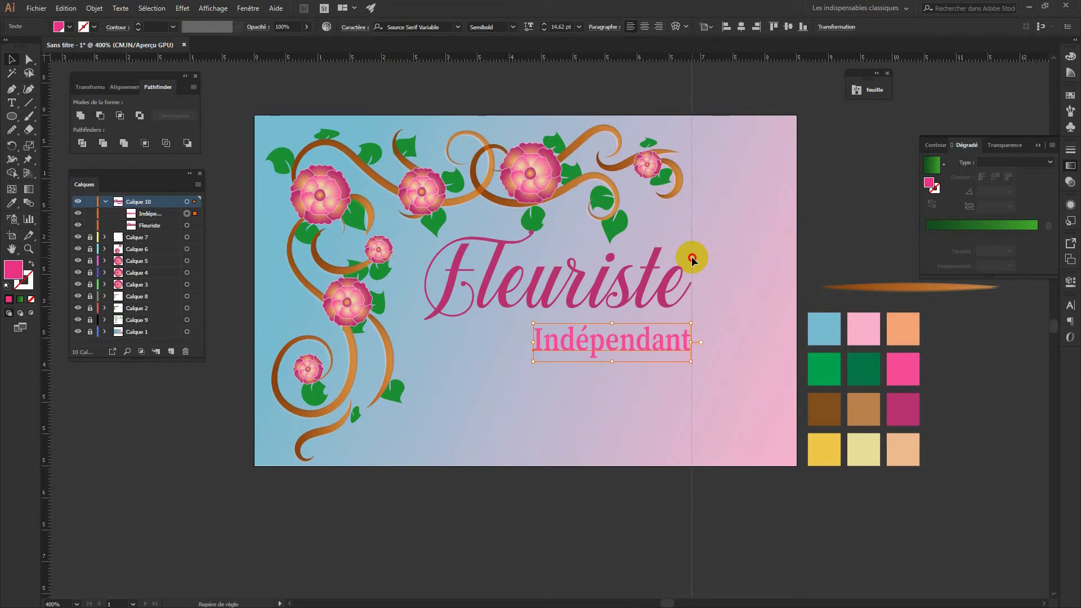
pyautogui.moveTo(691, 255); pyautogui.dragTo(691, 255)
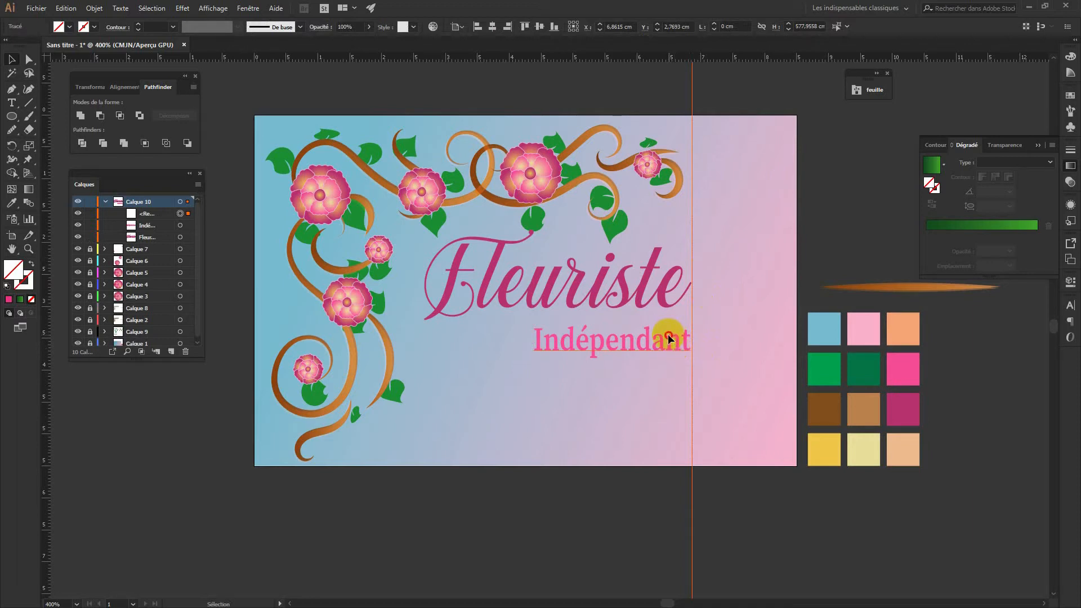
# Snap Indépendant's right edge to the guide, delete the guide, nudge it up, and place the envelope image
pyautogui.click(669, 338)
pyautogui.moveTo(670, 338); pyautogui.dragTo(688, 343)
pyautogui.click(715, 339)
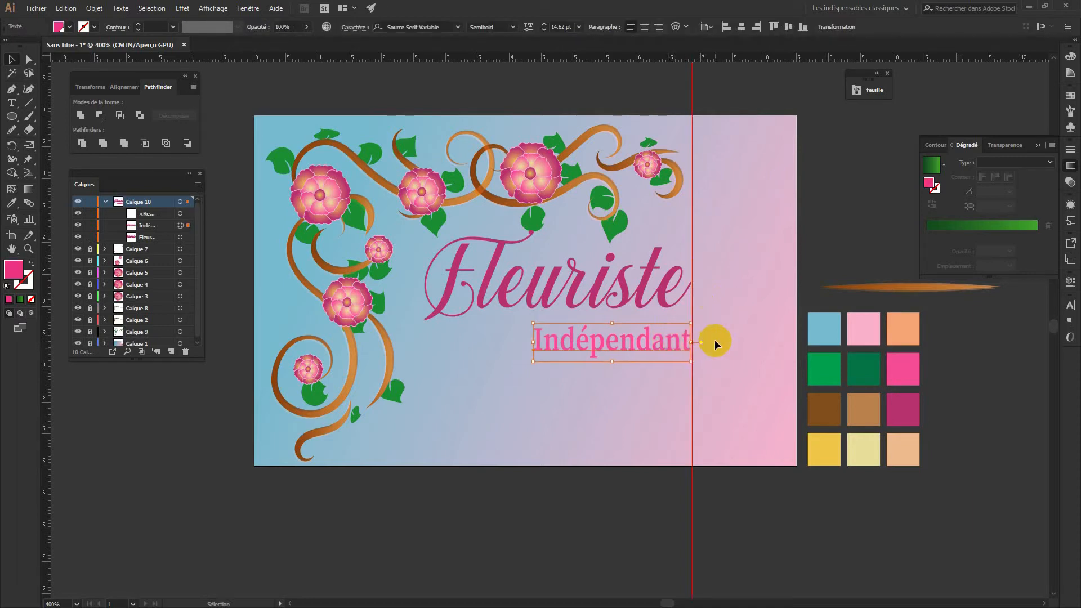
pyautogui.click(701, 75)
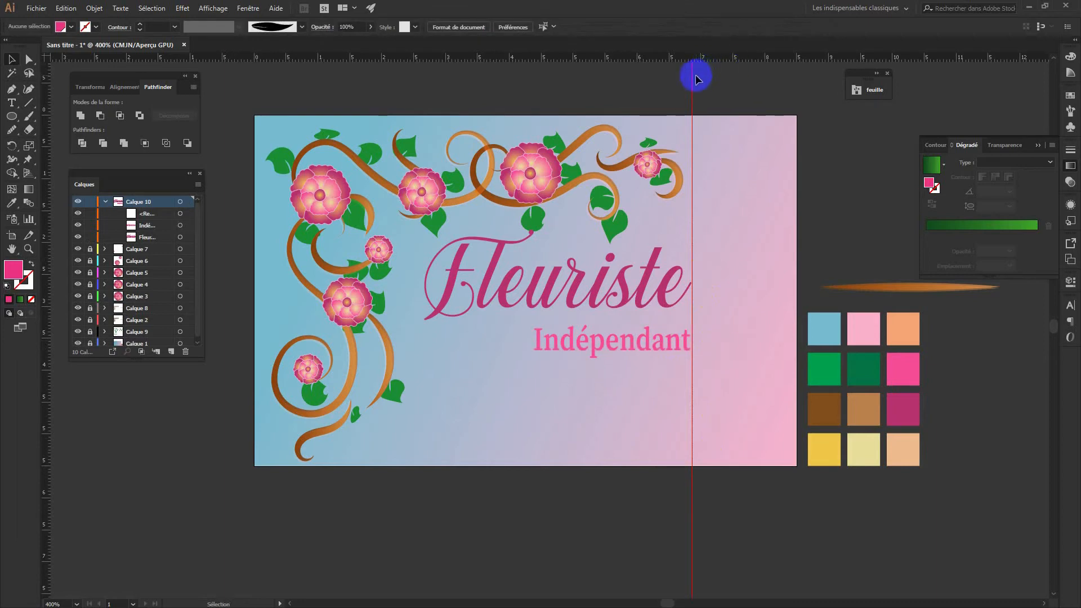
pyautogui.moveTo(693, 80); pyautogui.dragTo(293, 152)
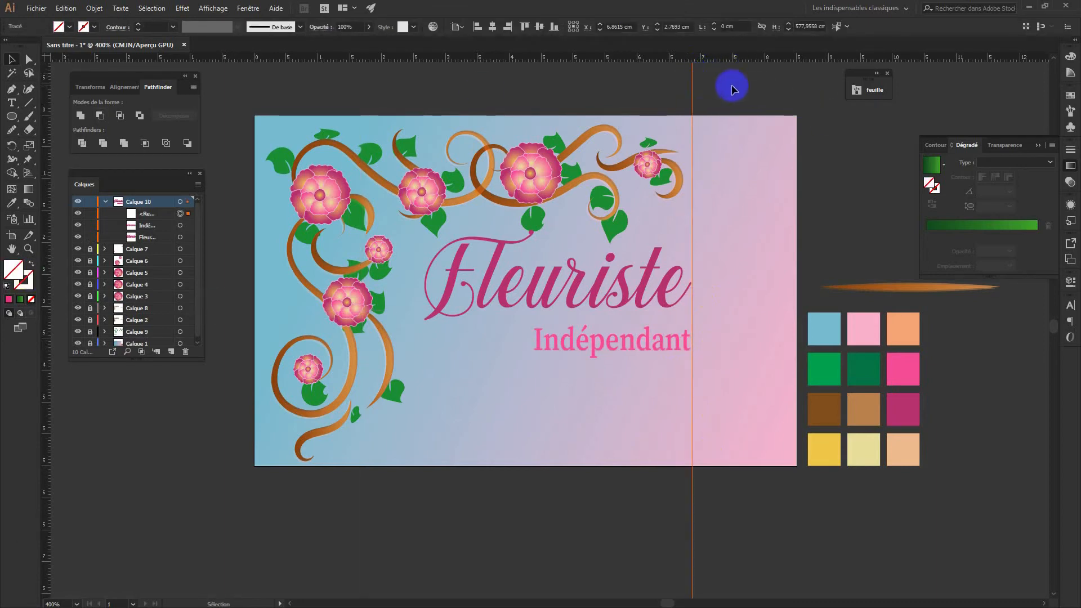
pyautogui.press('Delete')
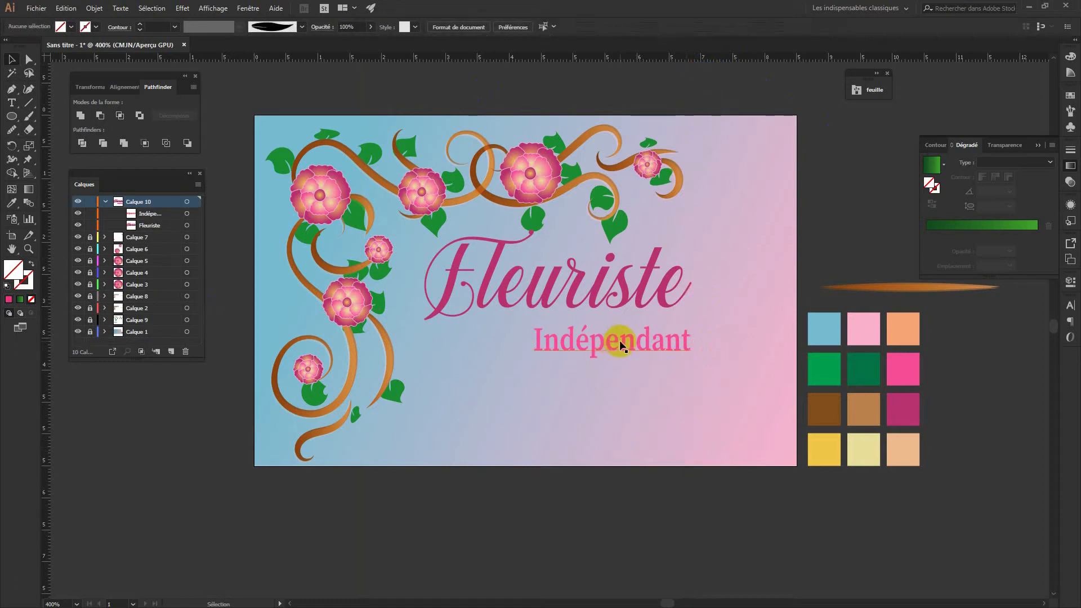
pyautogui.moveTo(622, 340); pyautogui.dragTo(621, 333)
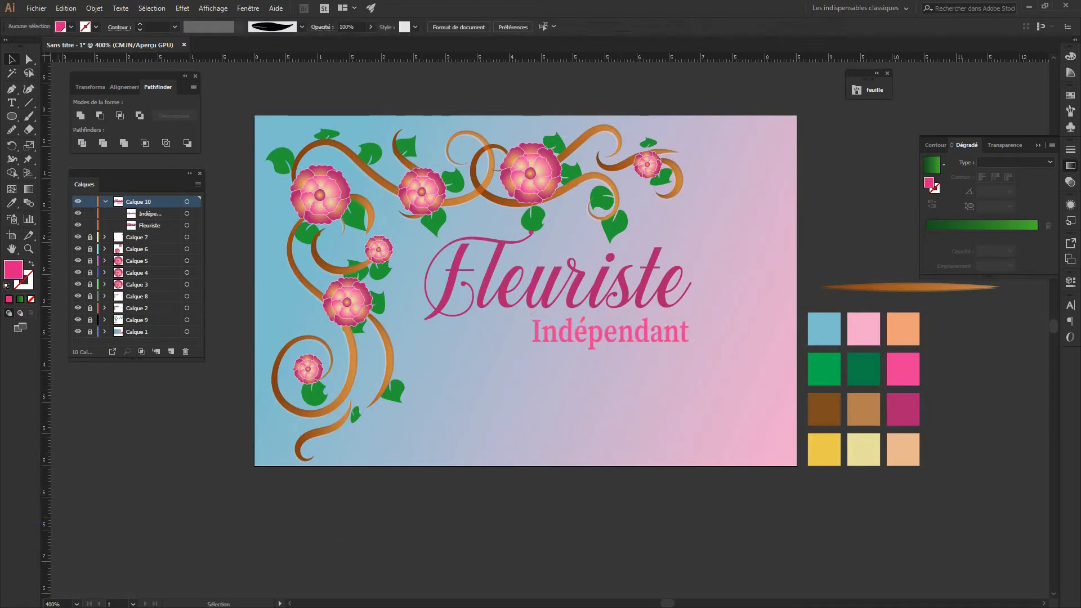
pyautogui.moveTo(494, 605); pyautogui.dragTo(509, 445)
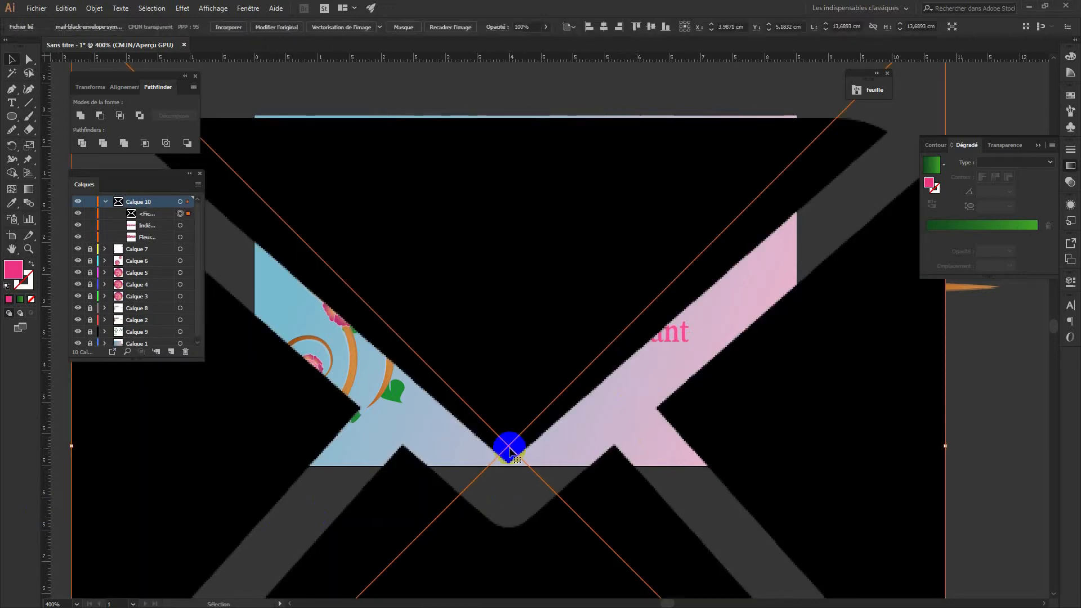
# Scale the envelope image down to about 0.65 cm square on the card
pyautogui.hotkey('ctrl', '-')
pyautogui.hotkey('ctrl', '-')
pyautogui.hotkey('ctrl', '-')
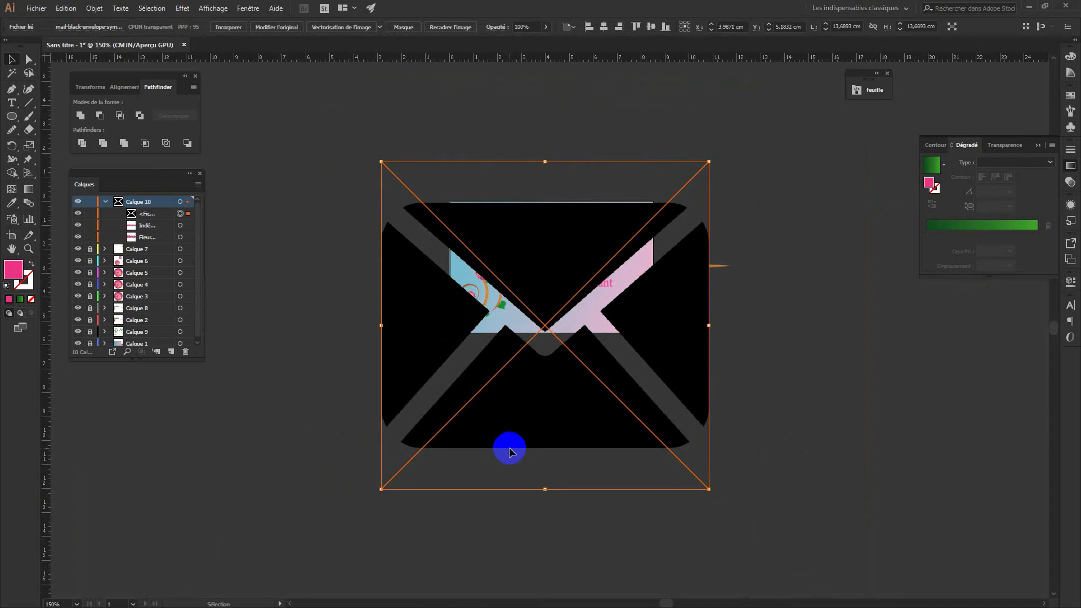
pyautogui.moveTo(708, 162); pyautogui.dragTo(547, 309)
pyautogui.hotkey('ctrl', '+')
pyautogui.hotkey('ctrl', '+')
pyautogui.hotkey('ctrl', '+')
pyautogui.hotkey('ctrl', '+')
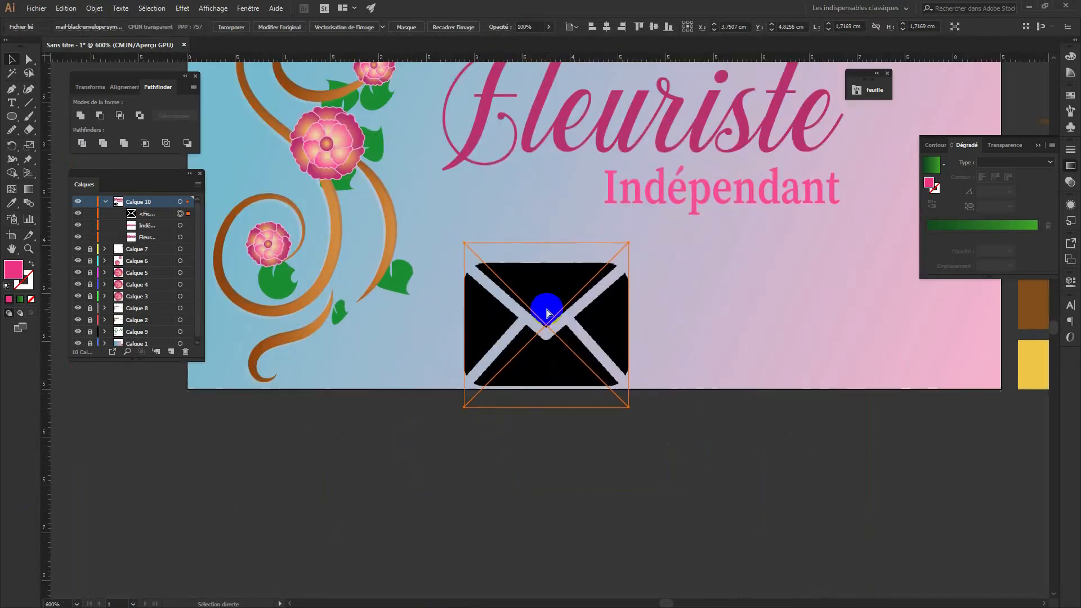
pyautogui.moveTo(628, 241); pyautogui.dragTo(562, 328)
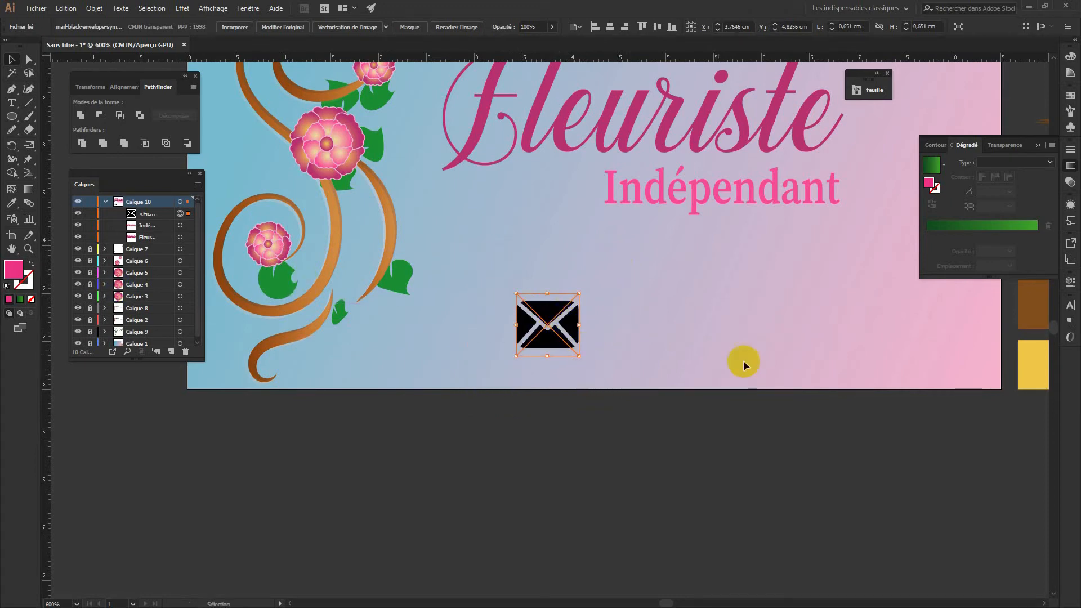
# Image Trace the envelope in Grayscale, then expand and ungroup it into vector shapes
pyautogui.moveTo(470, 195); pyautogui.dragTo(370, 254)
pyautogui.click(334, 289)
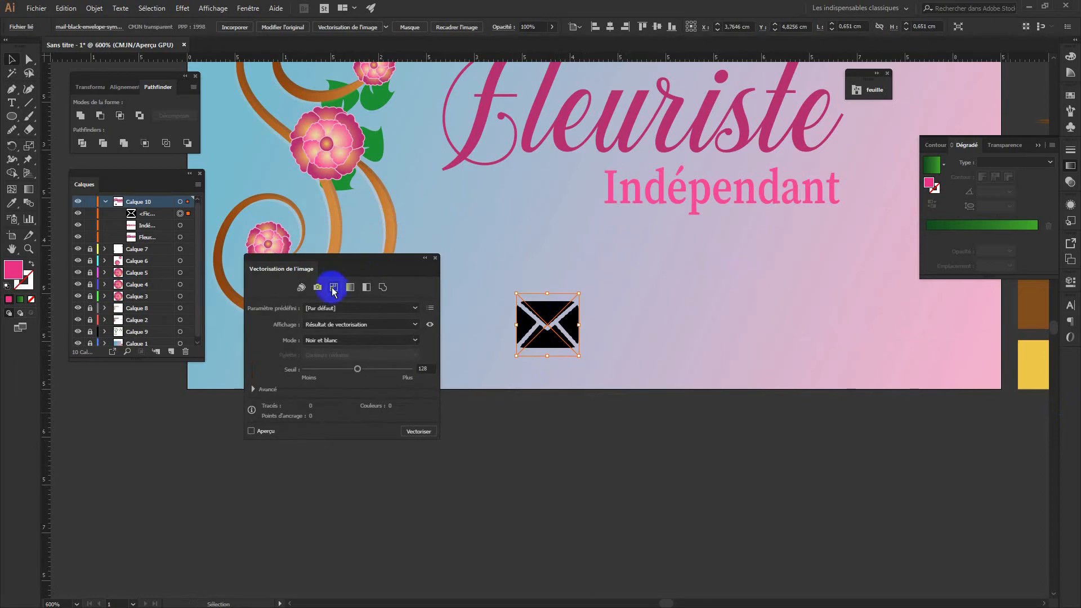
pyautogui.click(350, 288)
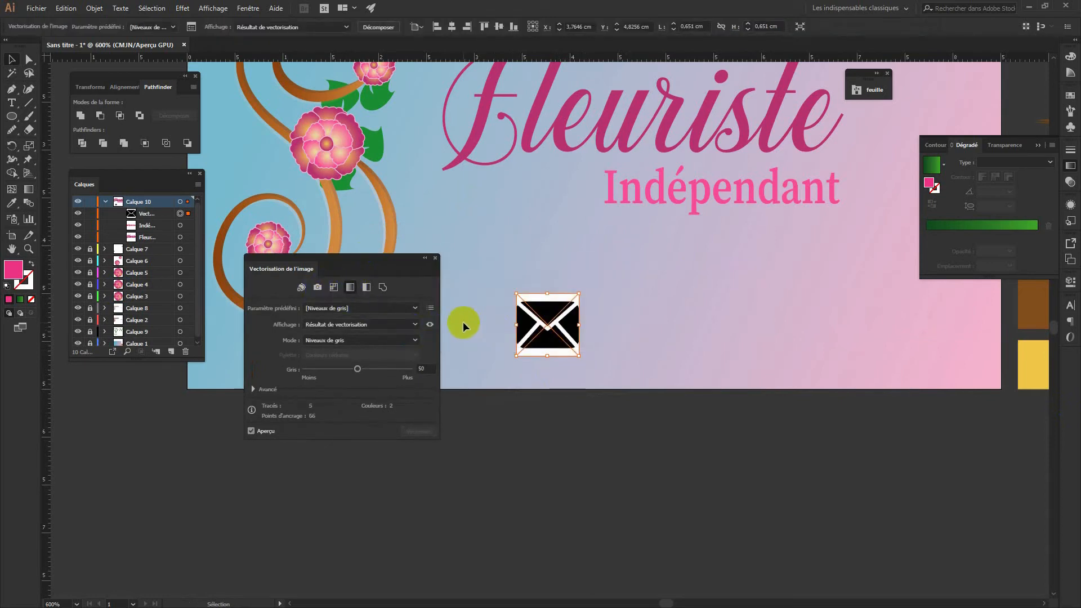
pyautogui.click(94, 9)
pyautogui.click(130, 121)
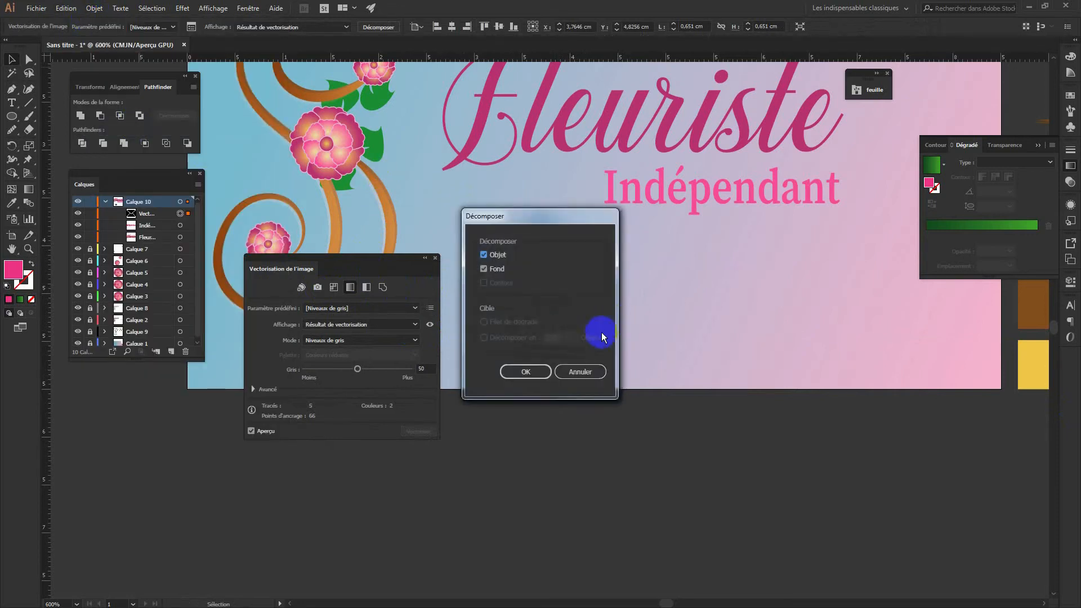
pyautogui.click(534, 372)
pyautogui.click(94, 8)
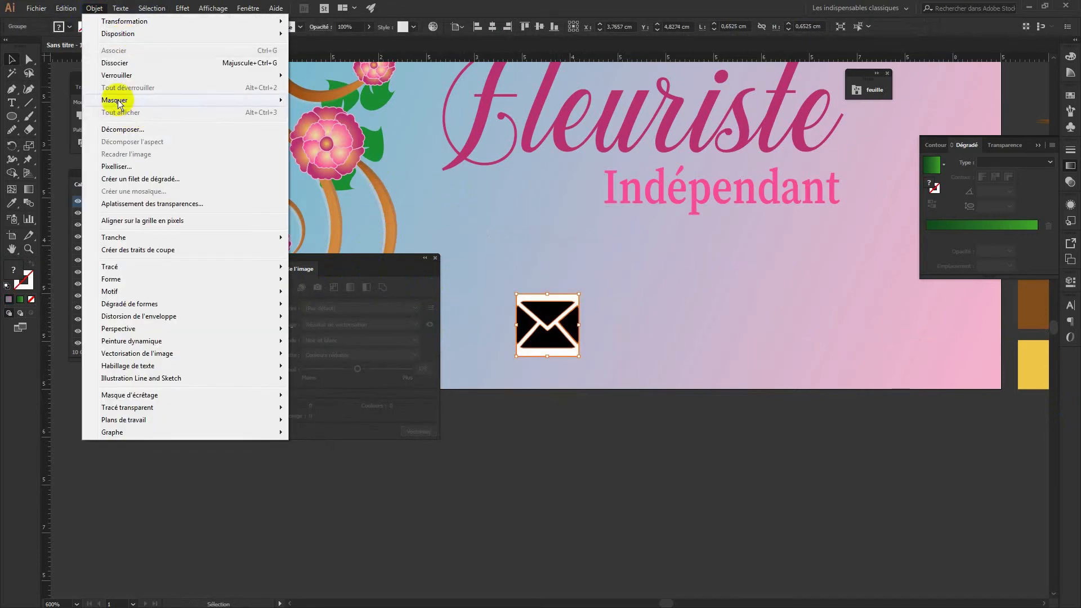
pyautogui.click(128, 64)
# Fill the envelope with Fleuriste's magenta via the Eyedropper and place the telephone image
pyautogui.click(33, 58)
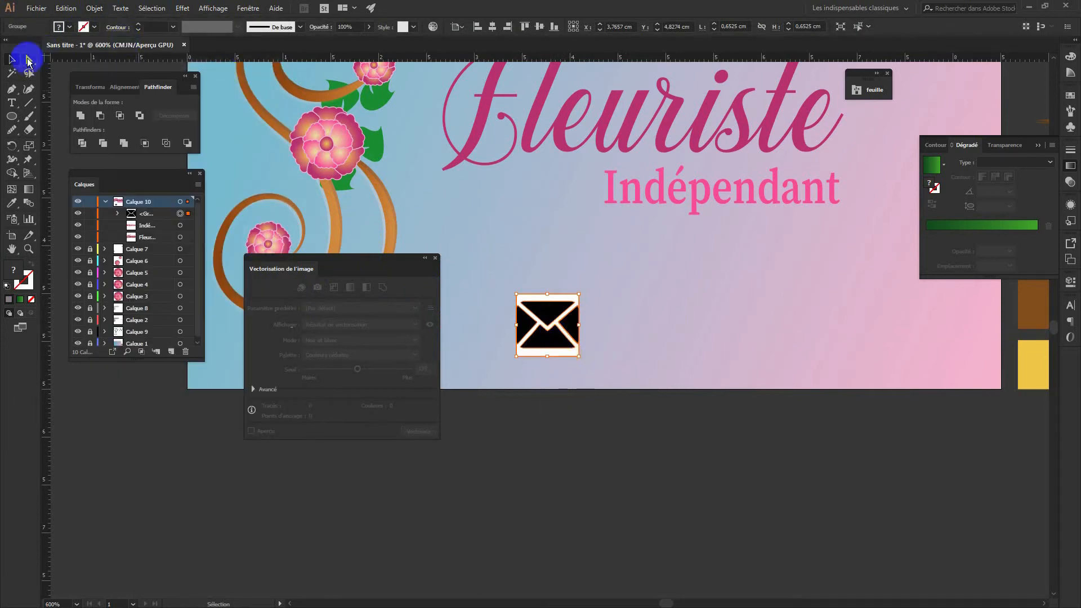
pyautogui.click(686, 465)
pyautogui.moveTo(552, 294); pyautogui.dragTo(695, 376)
pyautogui.click(723, 379)
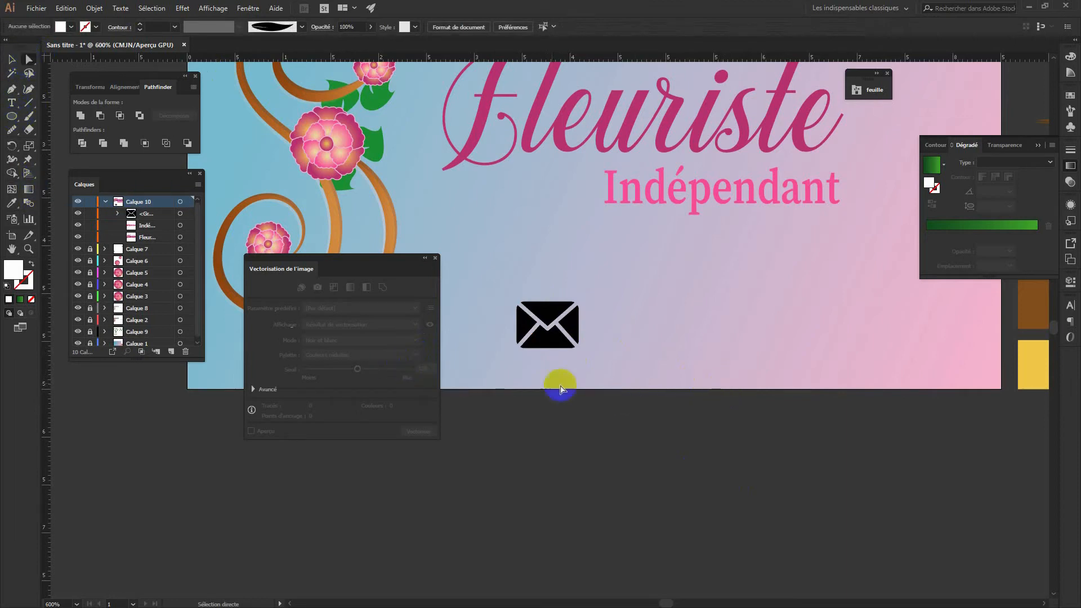
pyautogui.click(543, 304)
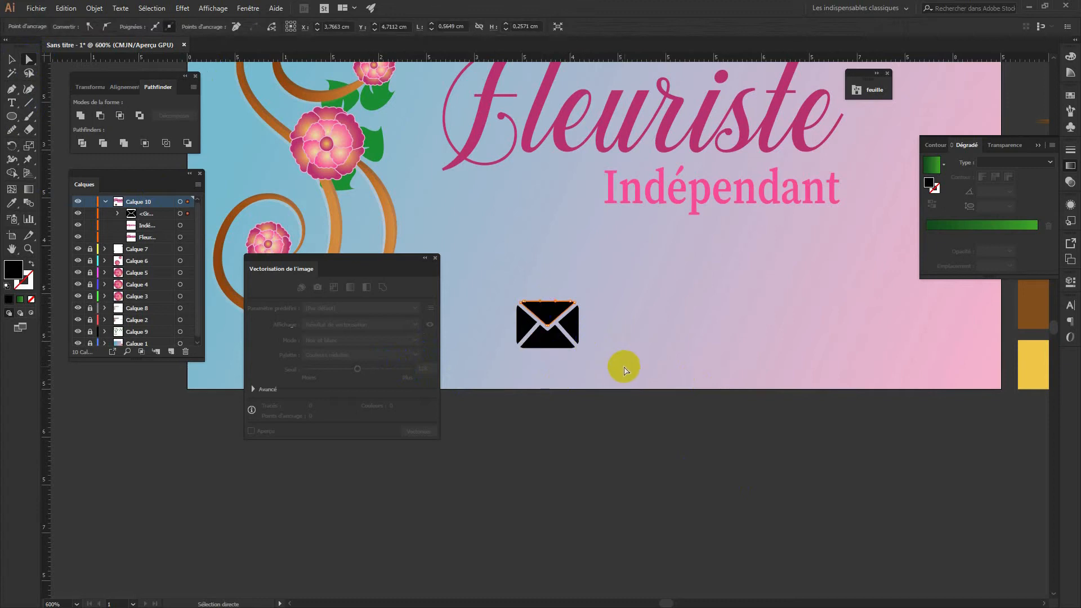
pyautogui.moveTo(596, 386); pyautogui.dragTo(500, 285)
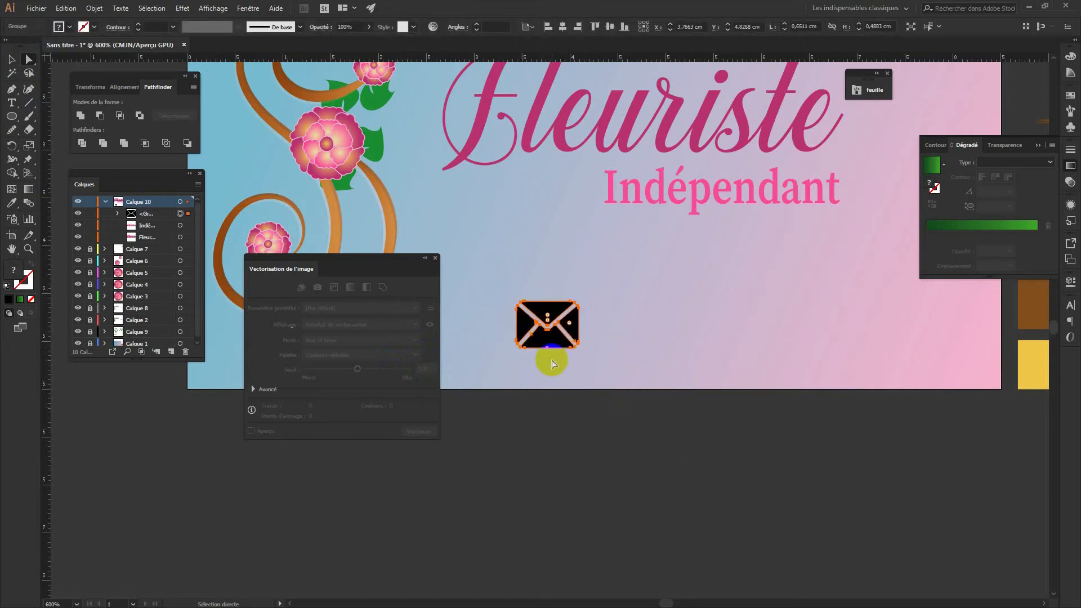
pyautogui.press('i')
pyautogui.click(482, 112)
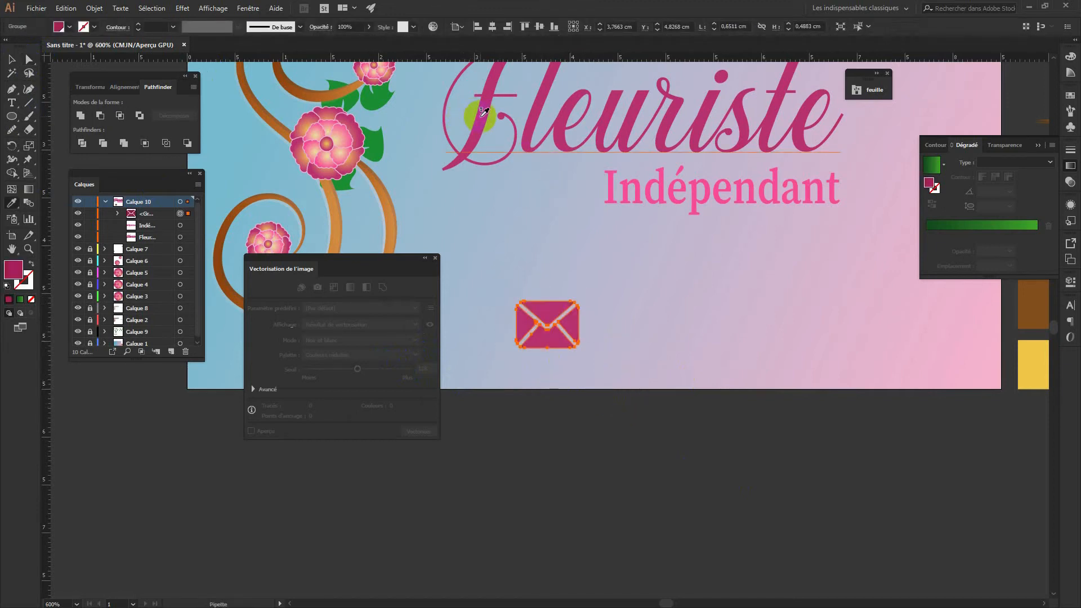
pyautogui.click(29, 59)
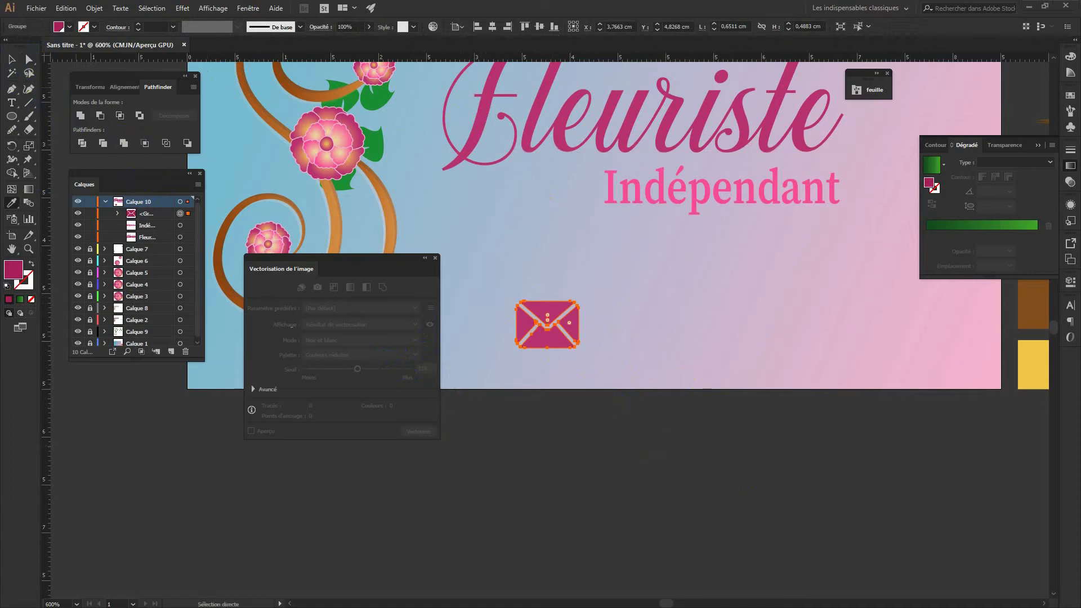
pyautogui.click(639, 352)
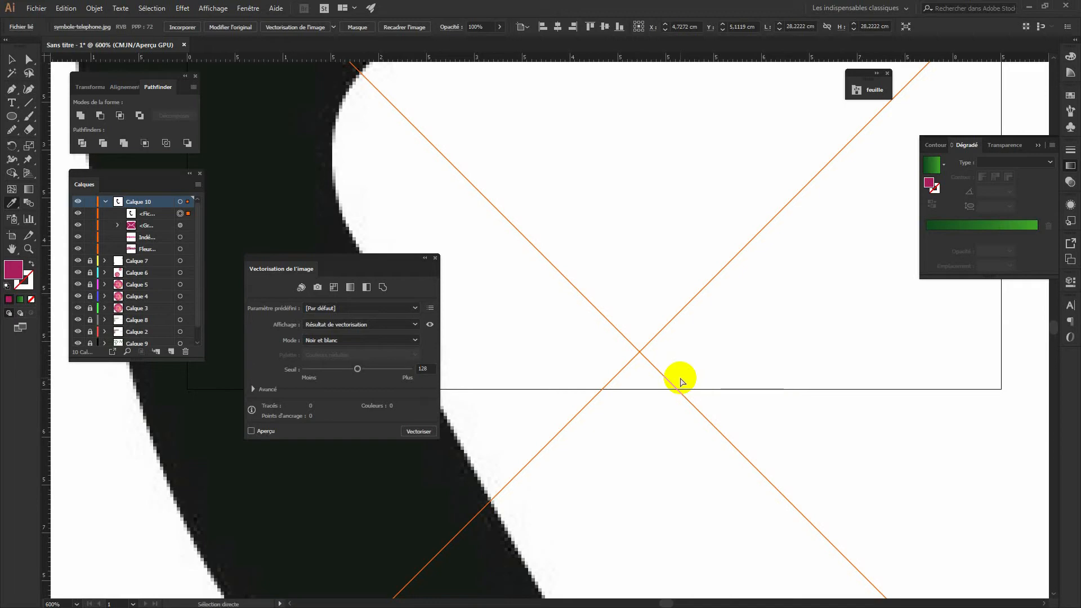
# Shrink the telephone to about 1.75 cm at the card's lower right and trace it with Couleur intense
pyautogui.hotkey('ctrl', '0')
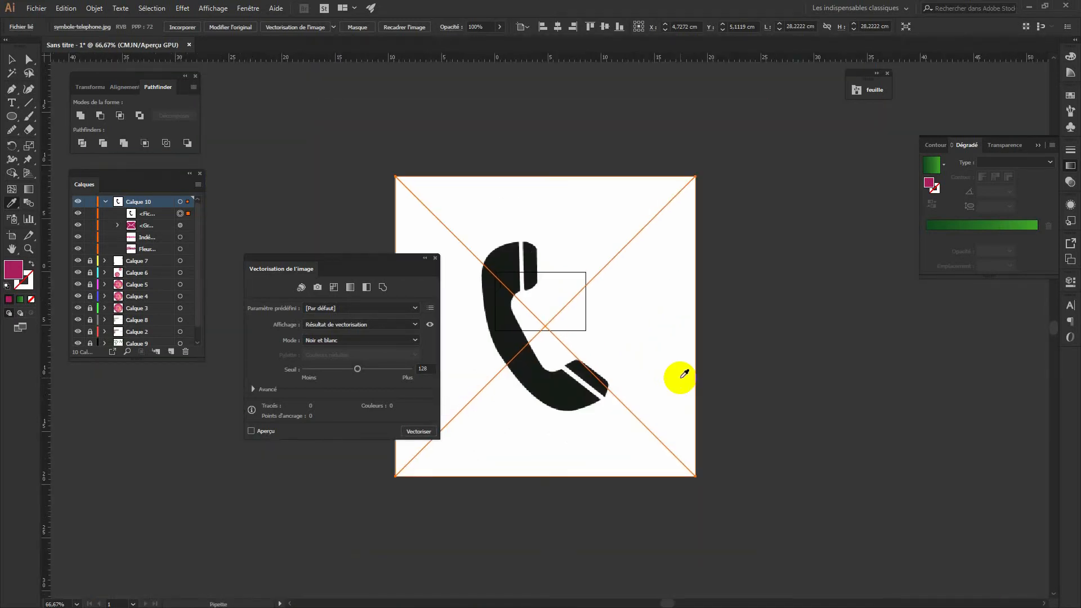
pyautogui.moveTo(693, 179); pyautogui.dragTo(725, 209)
pyautogui.click(12, 59)
pyautogui.moveTo(695, 175); pyautogui.dragTo(516, 414)
pyautogui.moveTo(448, 448); pyautogui.dragTo(615, 280)
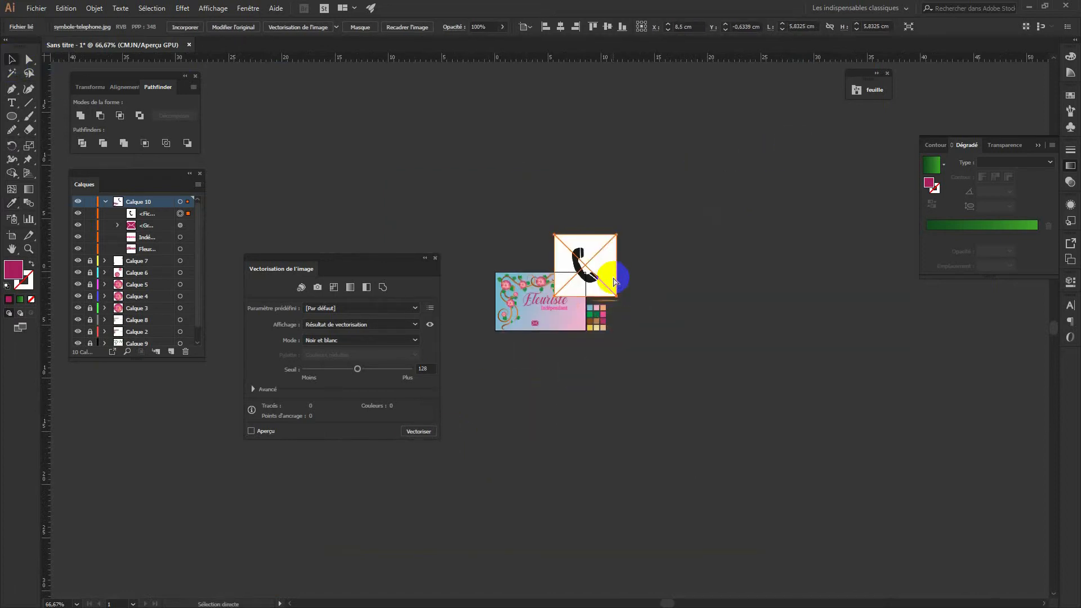
pyautogui.hotkey('ctrl', '+')
pyautogui.hotkey('ctrl', '+')
pyautogui.hotkey('ctrl', '+')
pyautogui.hotkey('ctrl', '+')
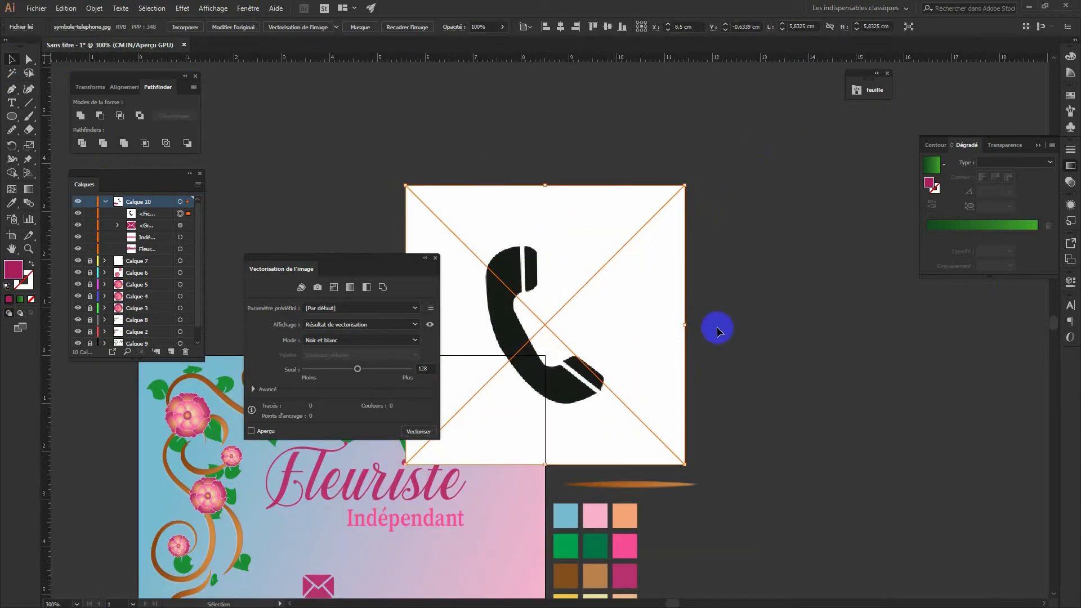
pyautogui.moveTo(688, 187); pyautogui.dragTo(515, 385)
pyautogui.moveTo(615, 394); pyautogui.dragTo(867, 117)
pyautogui.moveTo(724, 137); pyautogui.dragTo(710, 294)
pyautogui.click(318, 288)
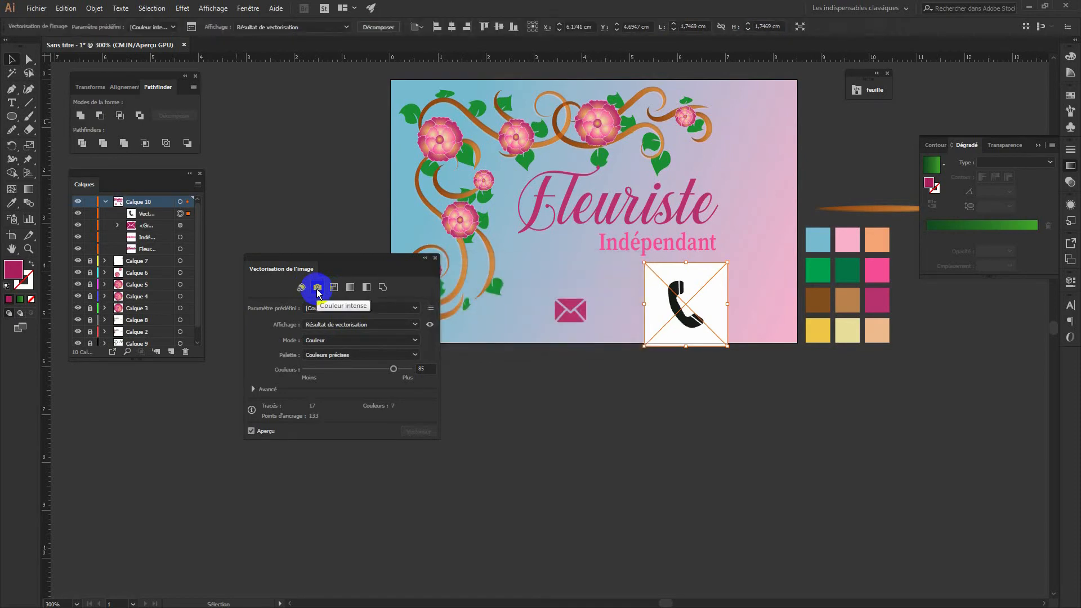
# Expand and ungroup the traced phone, then delete its white background square
pyautogui.click(94, 8)
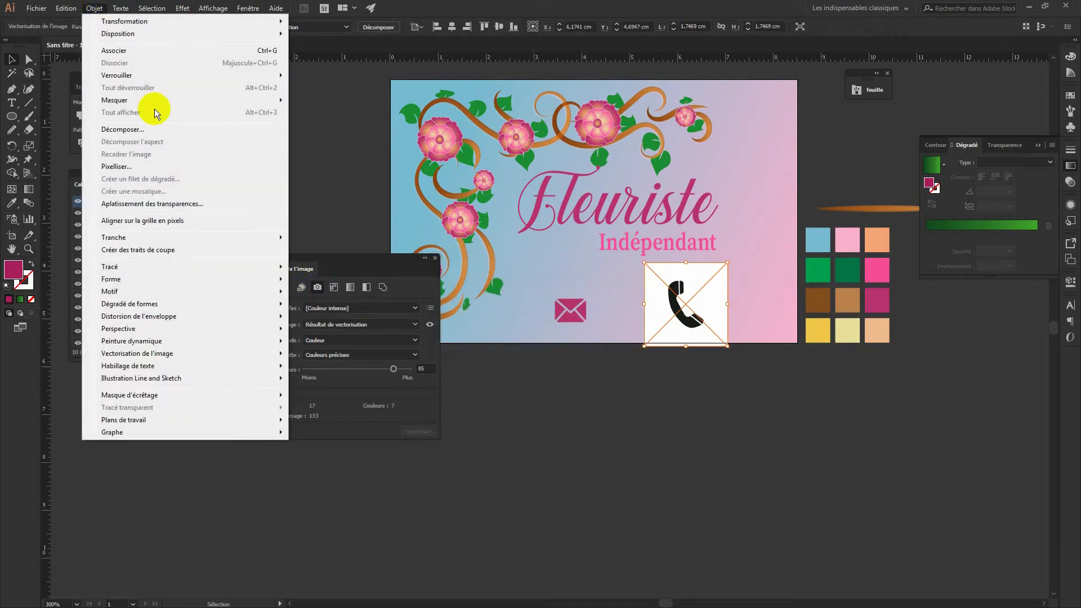
pyautogui.click(140, 128)
pyautogui.click(521, 373)
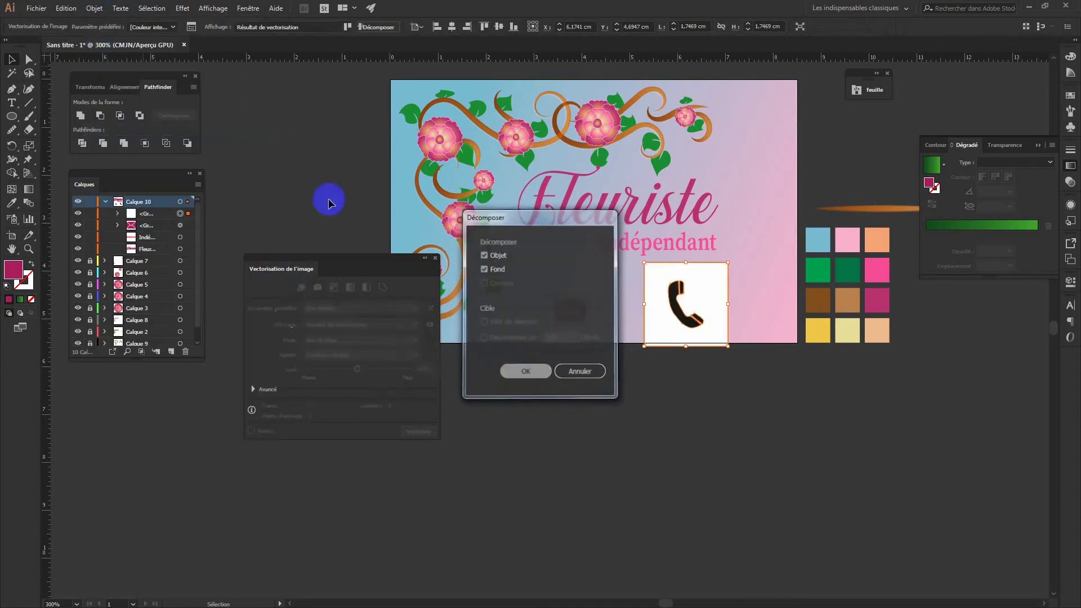
pyautogui.click(96, 9)
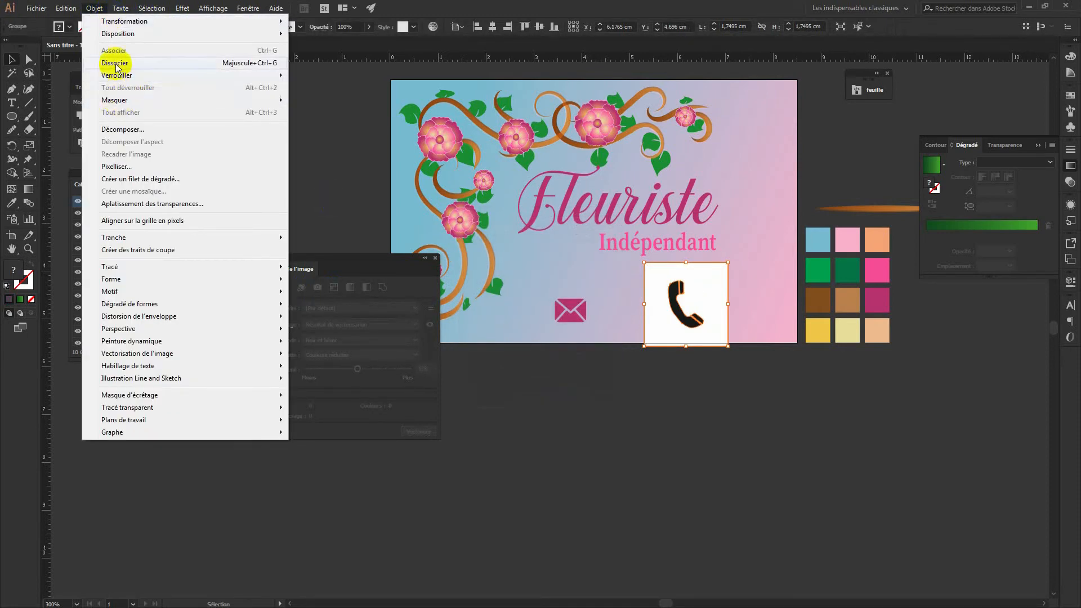
pyautogui.click(115, 63)
pyautogui.click(722, 428)
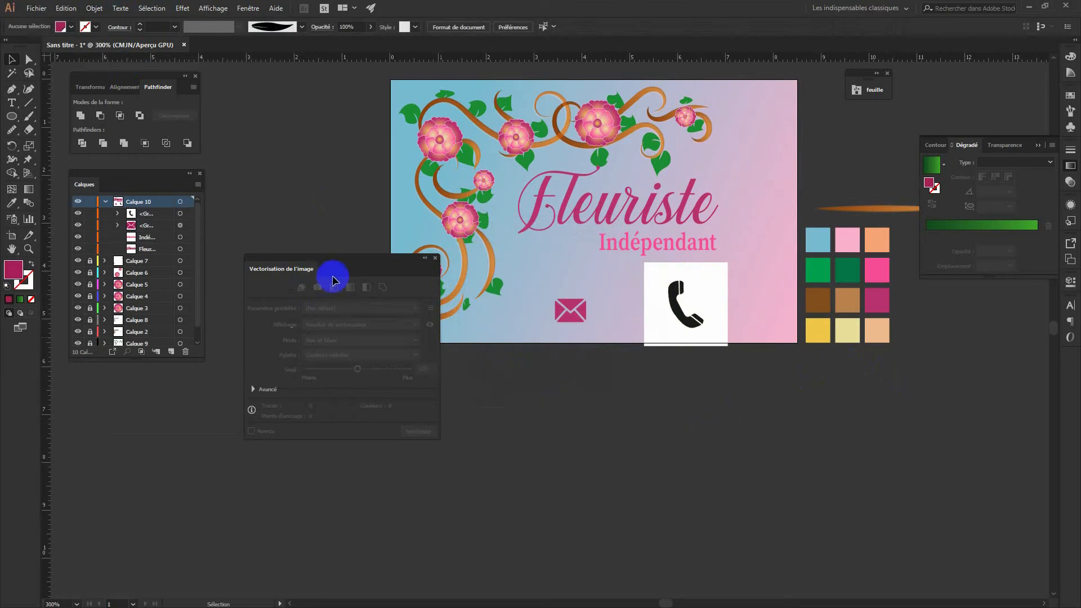
pyautogui.click(28, 58)
pyautogui.click(695, 294)
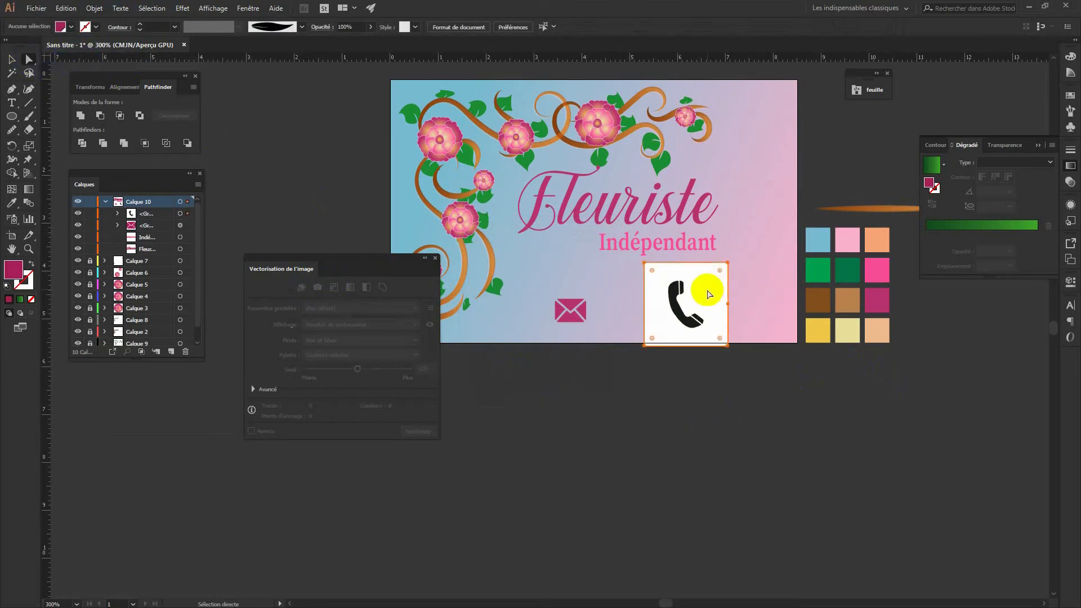
pyautogui.press('Delete')
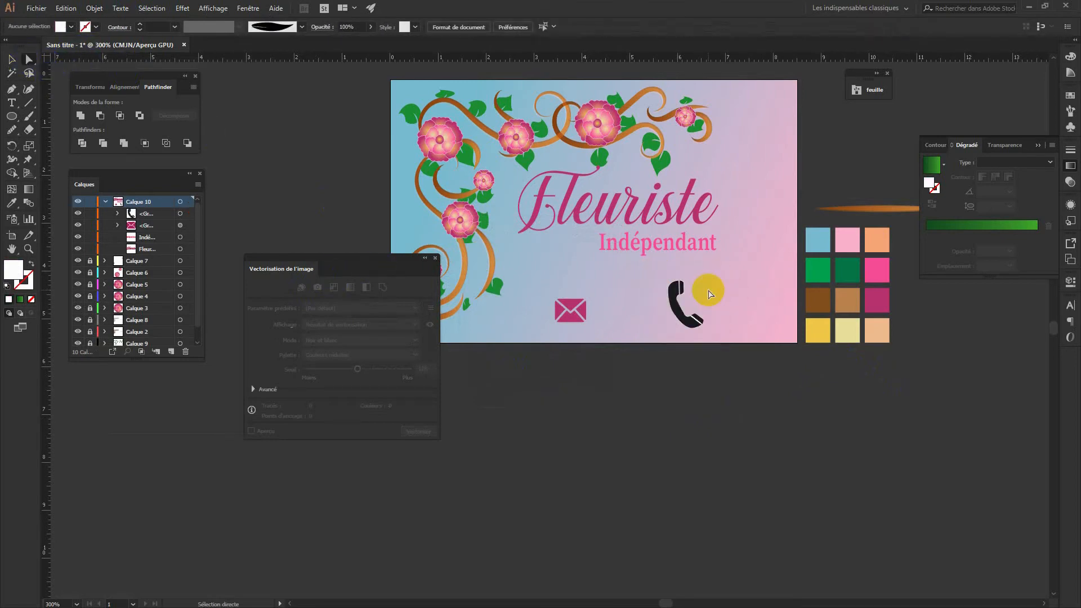
# Delete the white stripe across the handset and select the whole phone icon
pyautogui.hotkey('ctrl', '+')
pyautogui.hotkey('ctrl', '+')
pyautogui.hotkey('ctrl', '+')
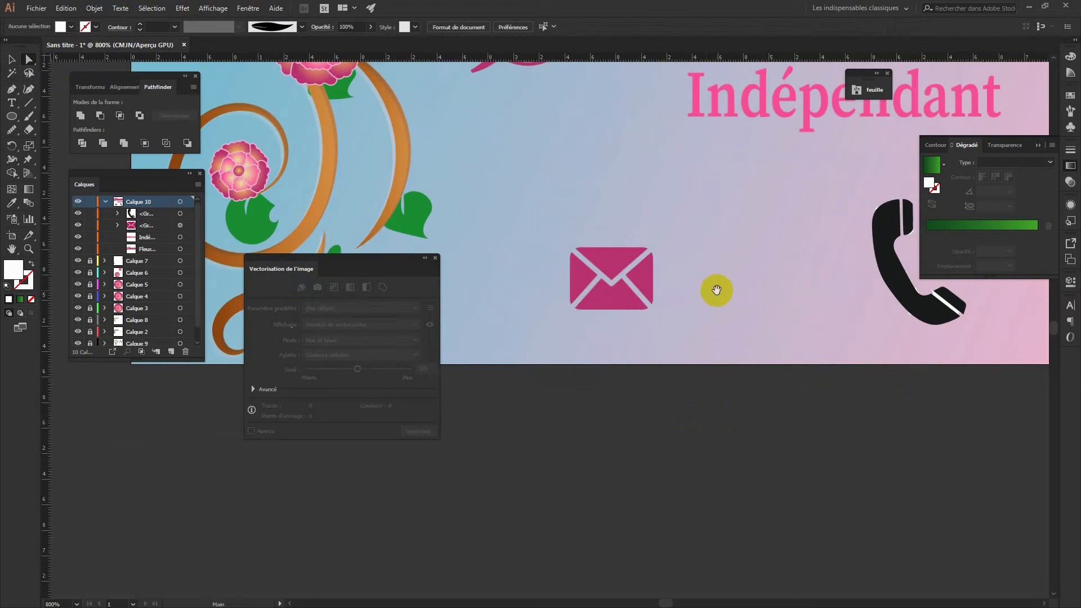
pyautogui.moveTo(818, 327); pyautogui.dragTo(496, 288)
pyautogui.click(624, 266)
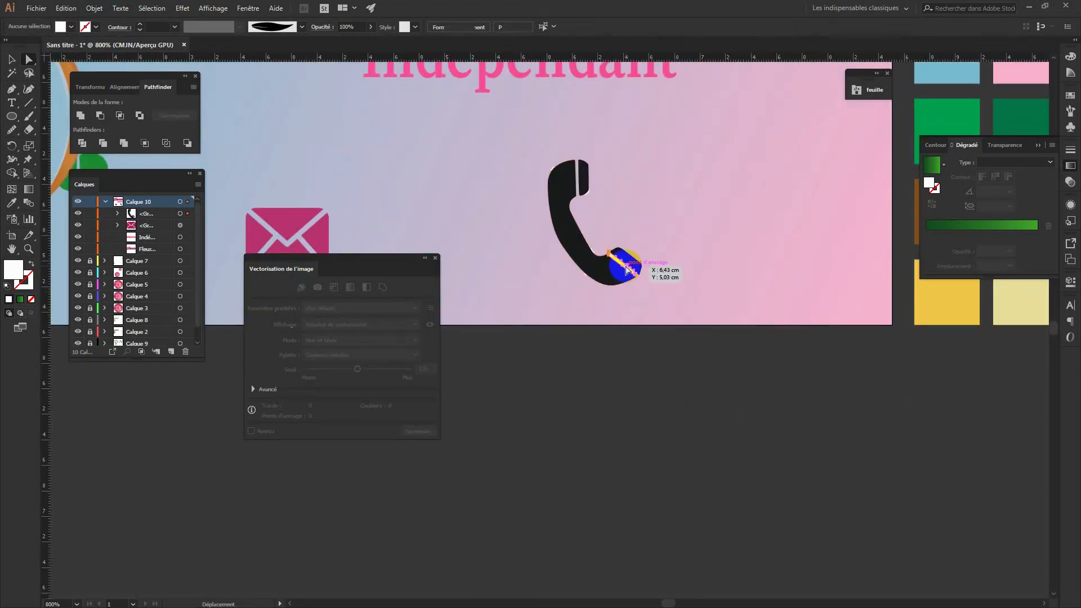
pyautogui.press('Delete')
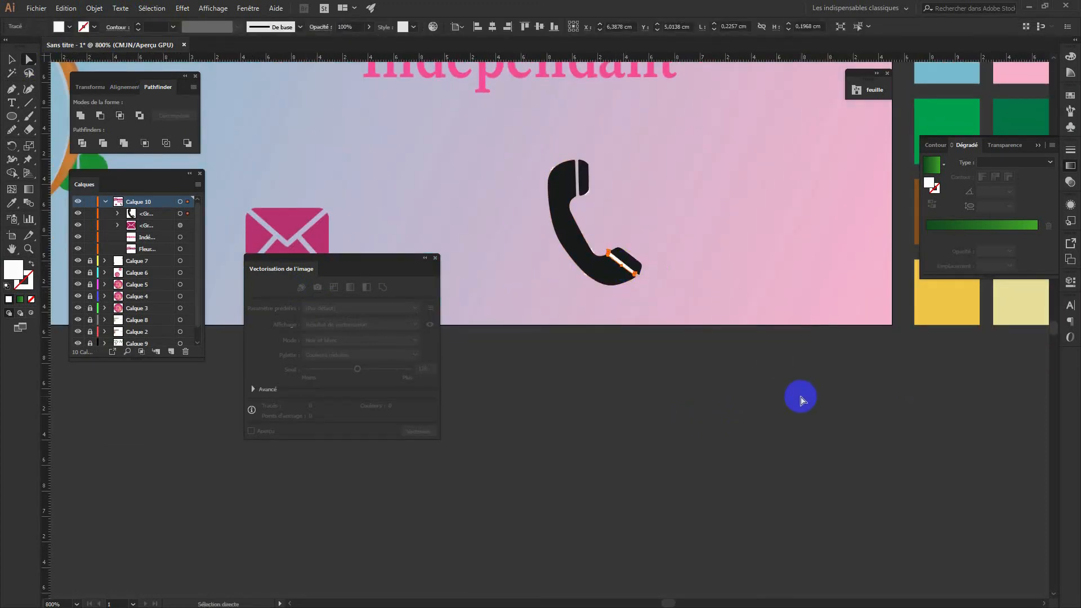
pyautogui.press('Delete')
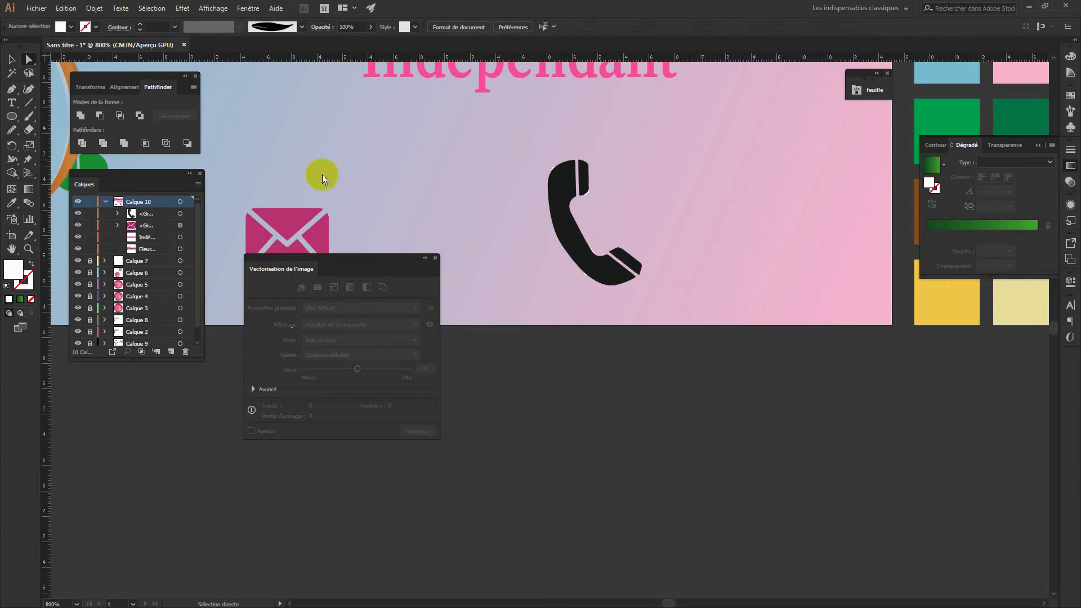
pyautogui.click(12, 60)
pyautogui.click(586, 241)
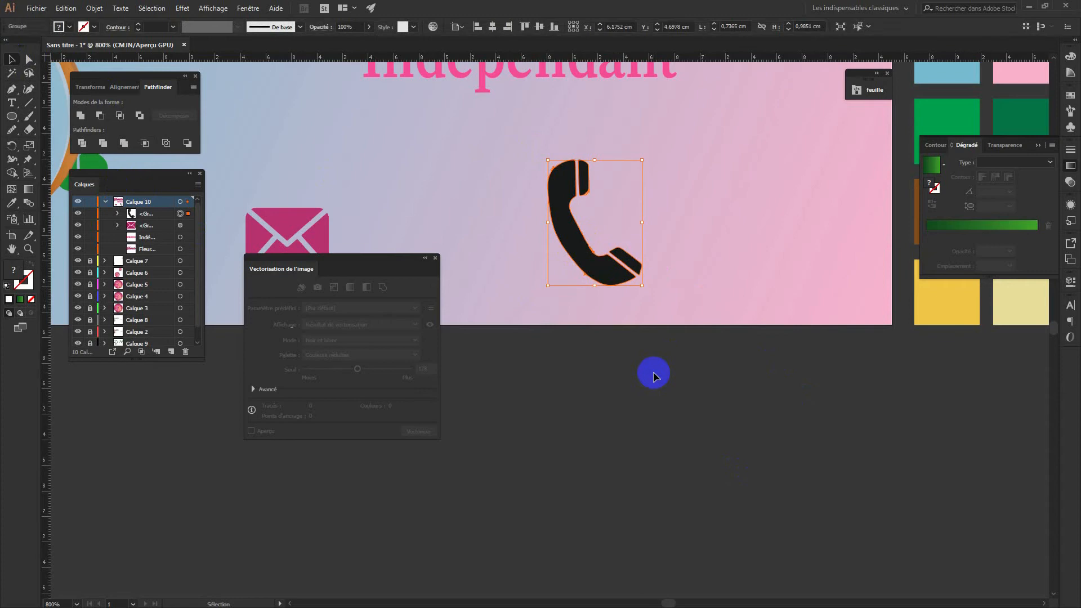
pyautogui.moveTo(724, 254); pyautogui.dragTo(827, 372)
# Colour the phone icon with the Indépendant pink and scale it down
pyautogui.click(496, 237)
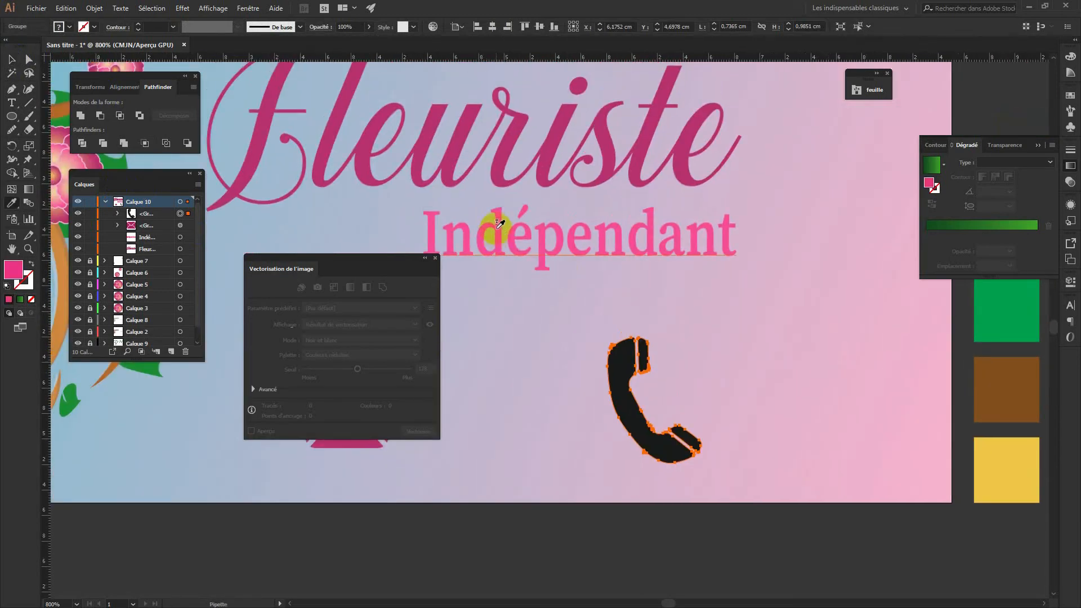
pyautogui.click(13, 60)
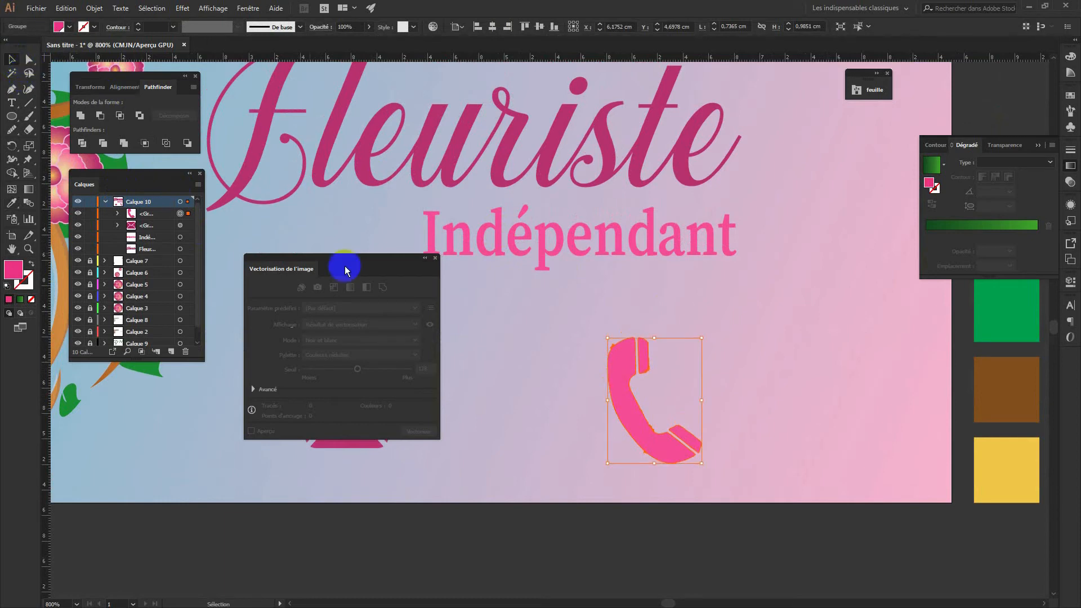
pyautogui.click(434, 258)
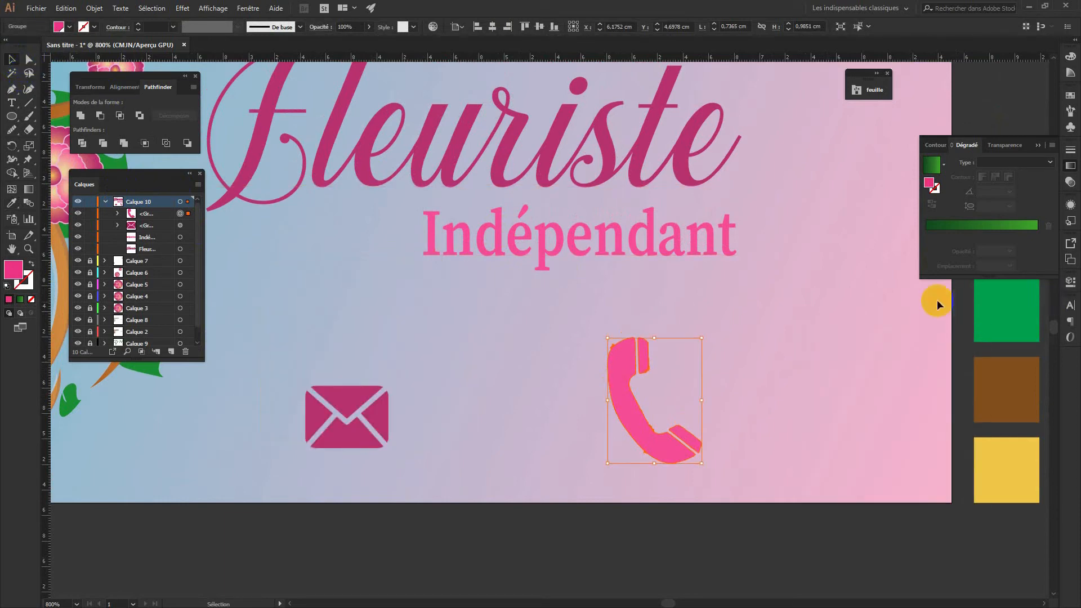
pyautogui.moveTo(702, 339); pyautogui.dragTo(414, 392)
# Shrink the envelope icon and align it directly beneath the phone icon
pyautogui.click(371, 414)
pyautogui.click(477, 446)
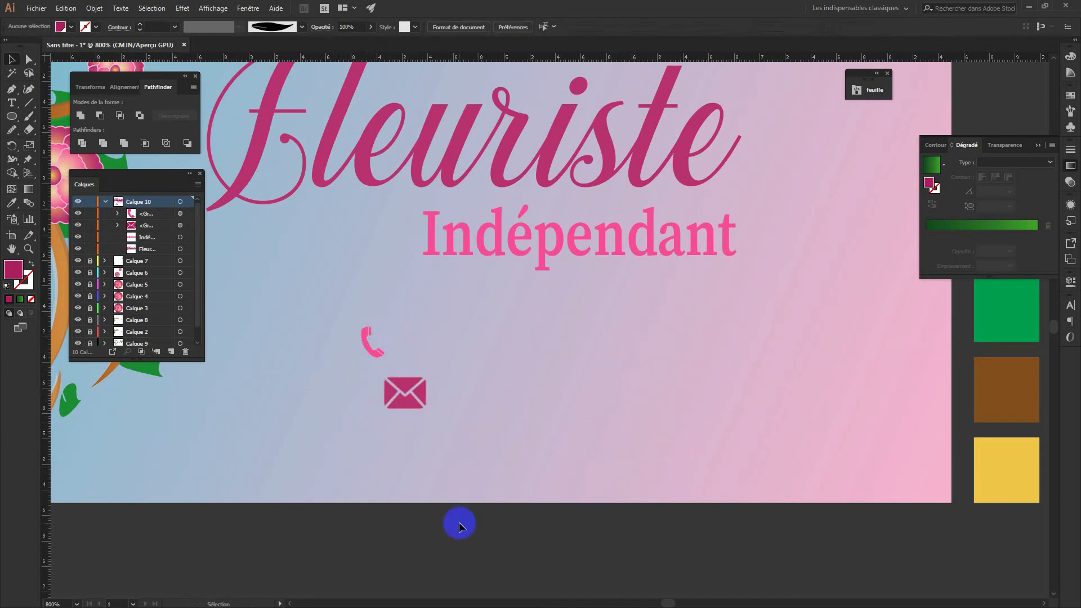
pyautogui.click(425, 382)
pyautogui.moveTo(427, 376); pyautogui.dragTo(405, 399)
pyautogui.click(435, 436)
pyautogui.click(457, 448)
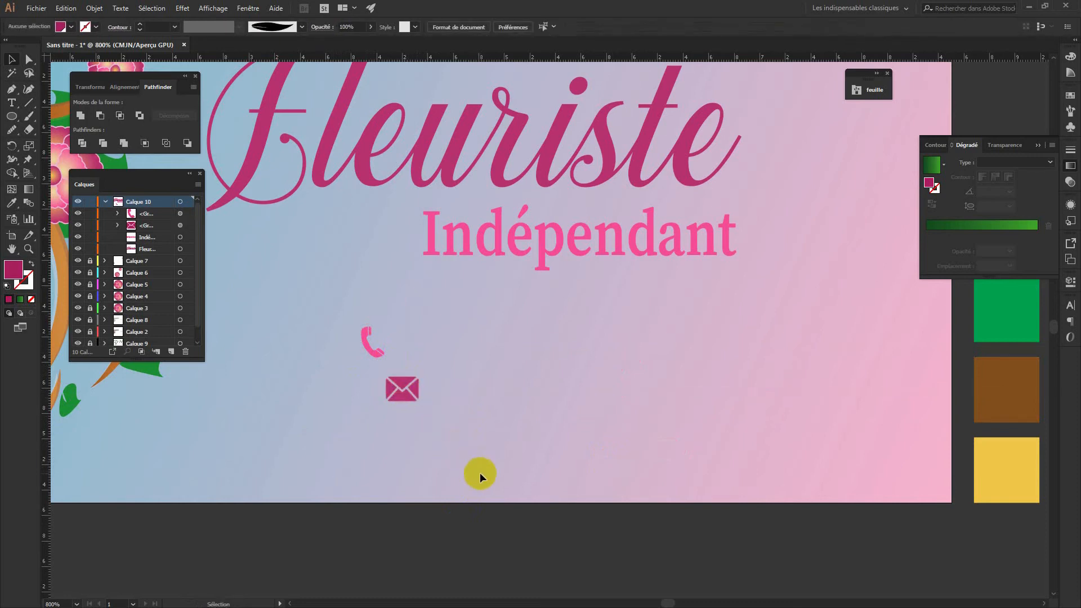
pyautogui.moveTo(415, 386); pyautogui.dragTo(418, 387)
pyautogui.click(444, 479)
pyautogui.click(84, 108)
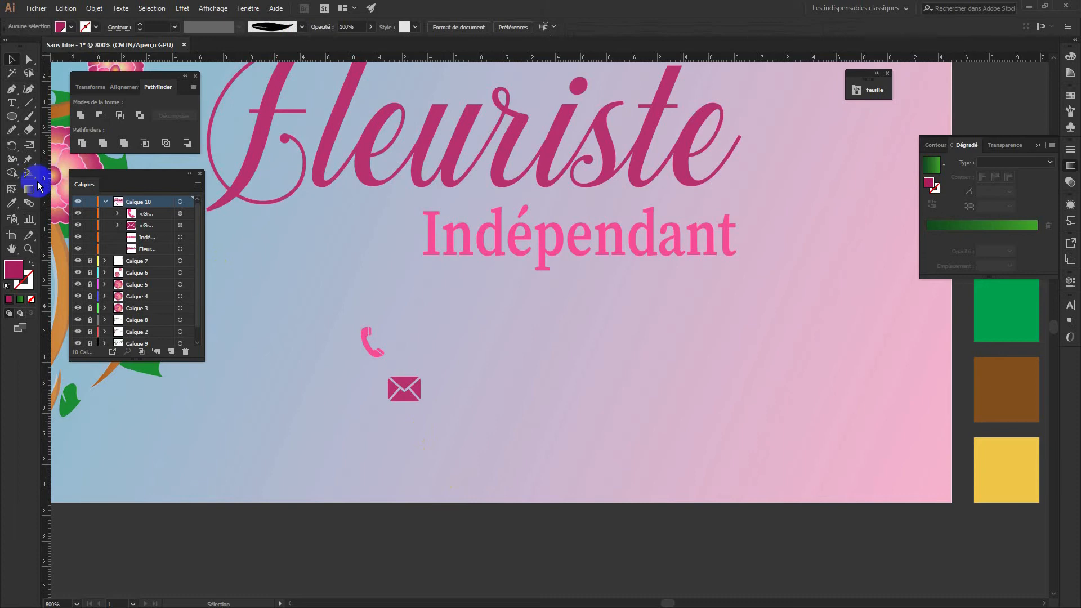
# Add a text line with the contact's e-mail address beside the envelope icon
pyautogui.click(11, 101)
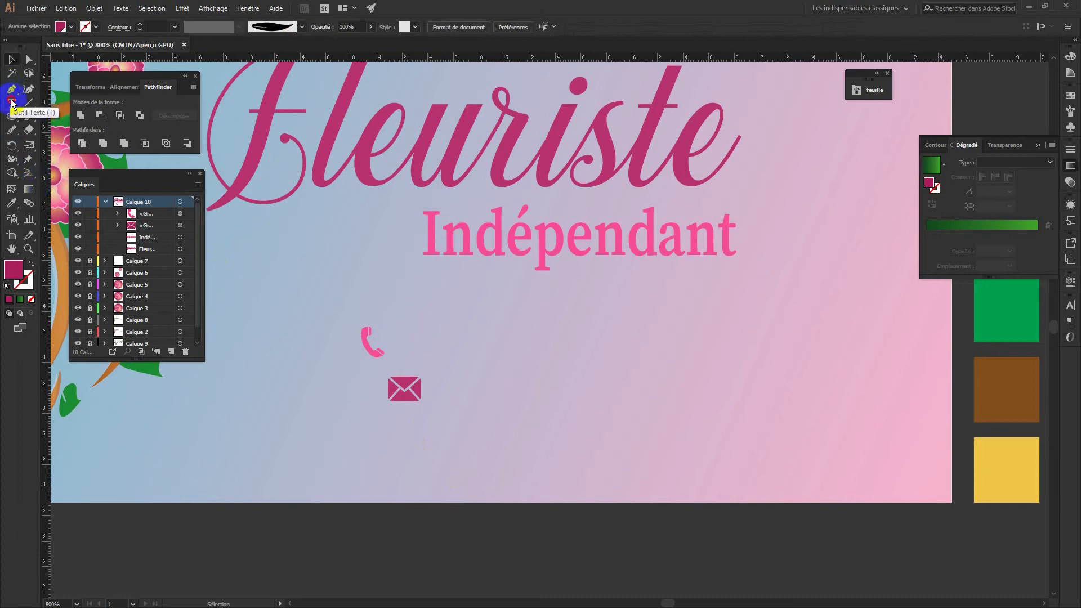
pyautogui.click(437, 385)
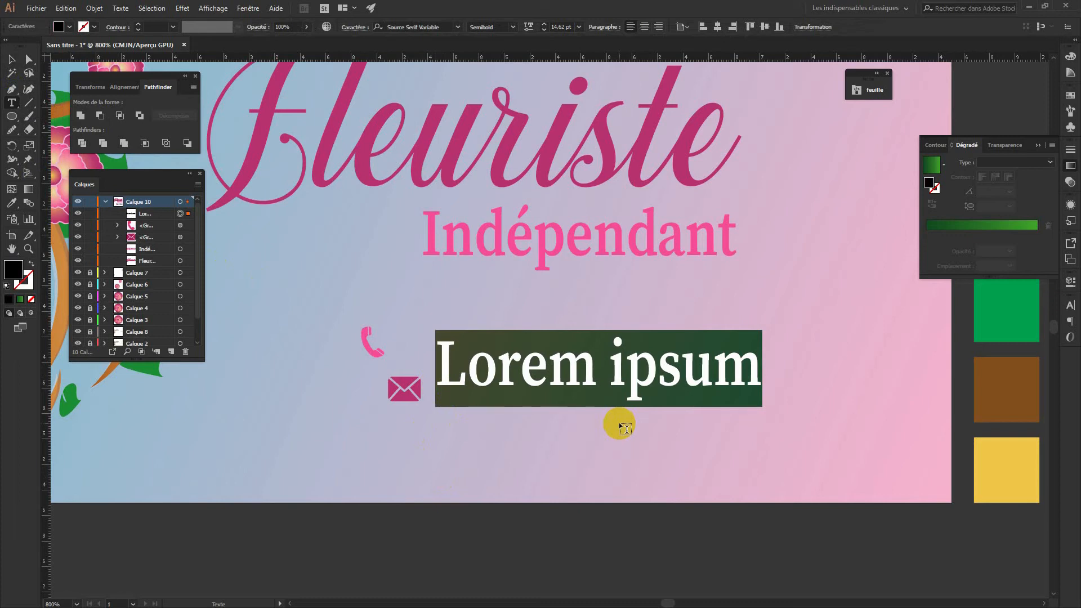
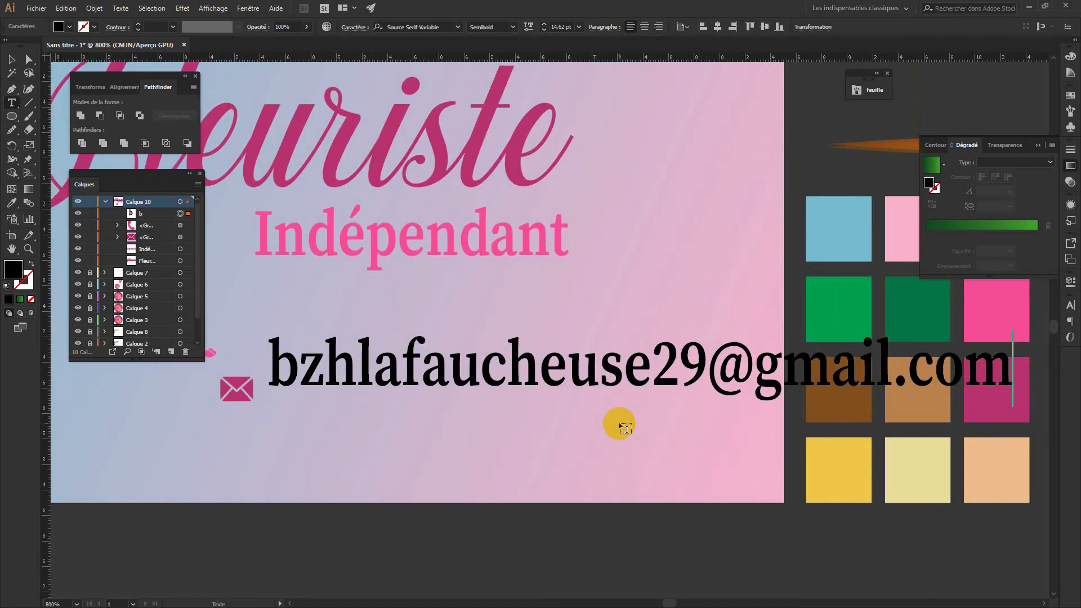
pyautogui.click(11, 59)
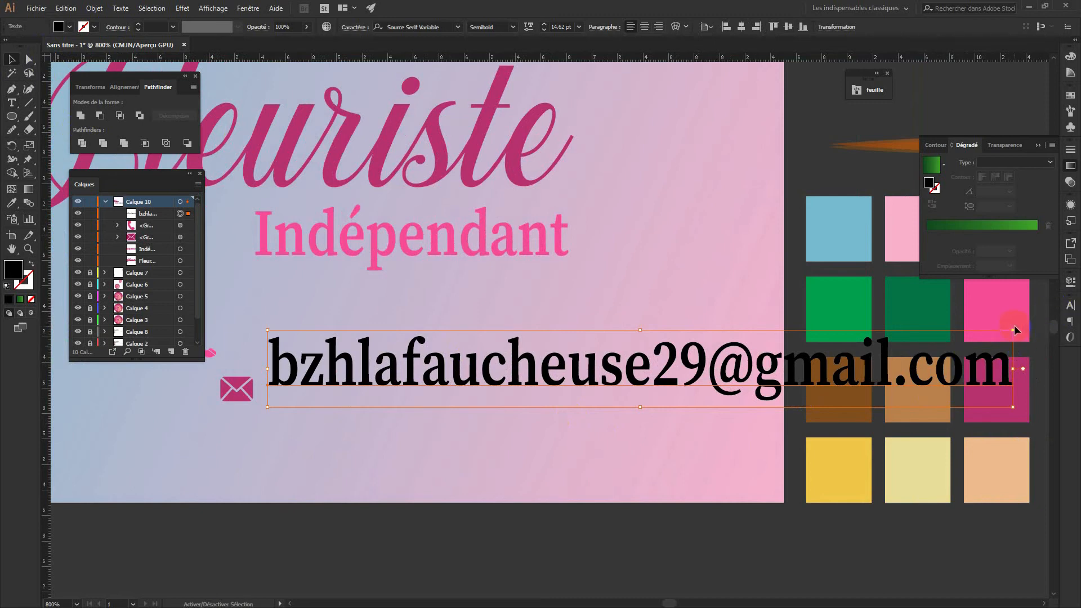
# Scale the e-mail text down to a small line and raise it slightly
pyautogui.moveTo(1016, 330); pyautogui.dragTo(724, 394)
pyautogui.moveTo(403, 401); pyautogui.dragTo(403, 393)
pyautogui.click(506, 429)
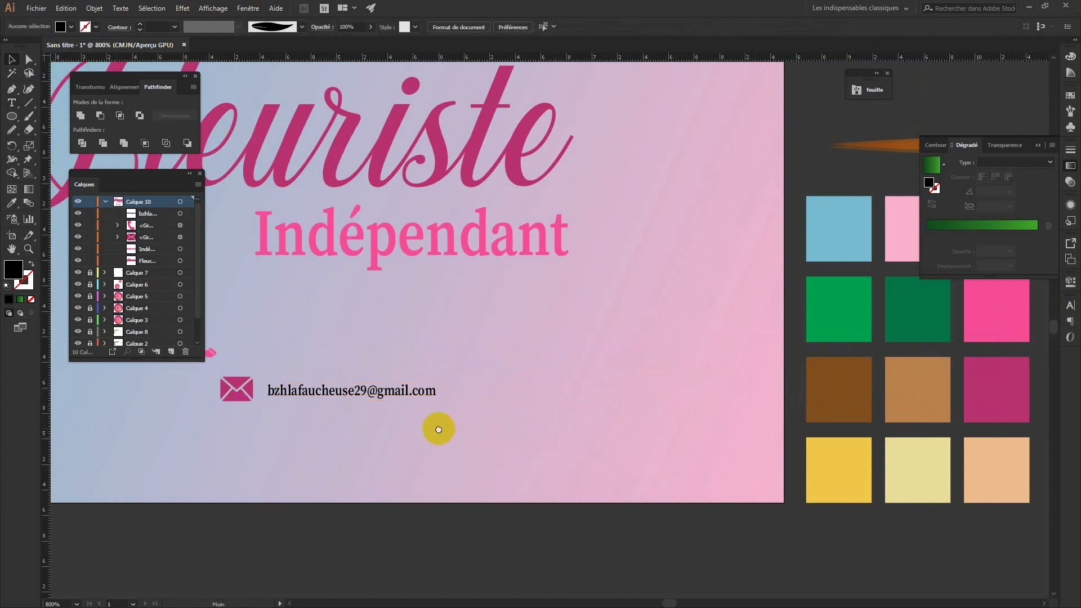
pyautogui.moveTo(438, 429); pyautogui.dragTo(655, 437)
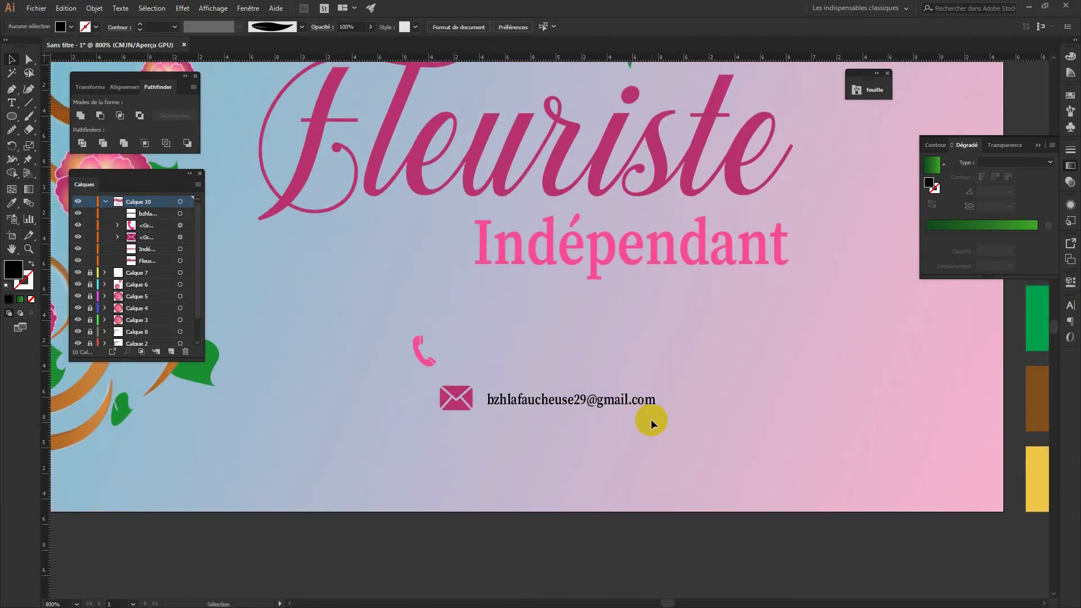
pyautogui.click(617, 402)
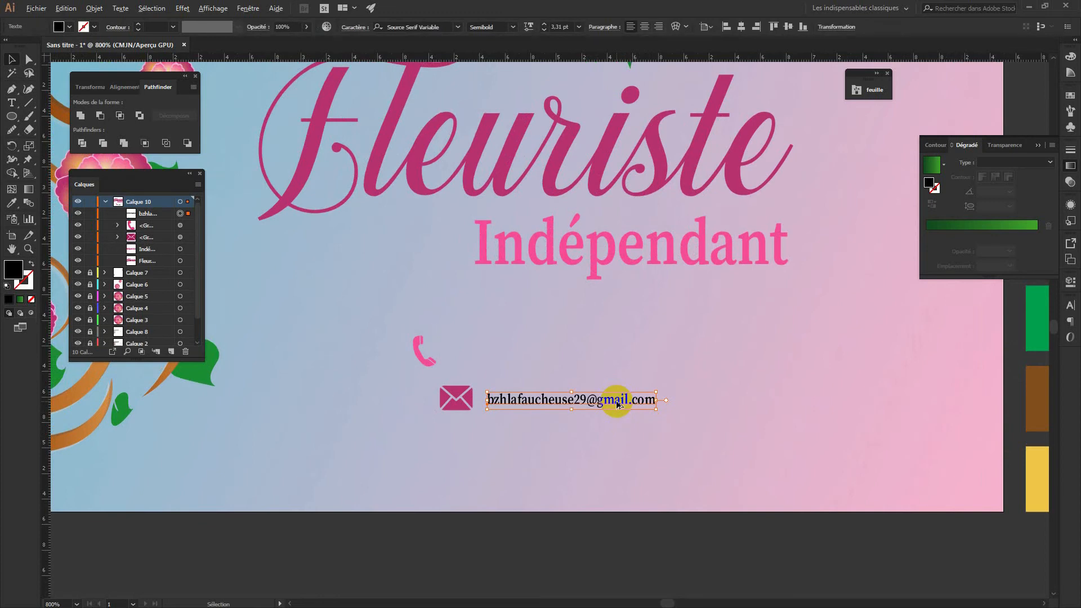
pyautogui.moveTo(617, 401); pyautogui.dragTo(583, 364)
pyautogui.doubleClick(583, 362)
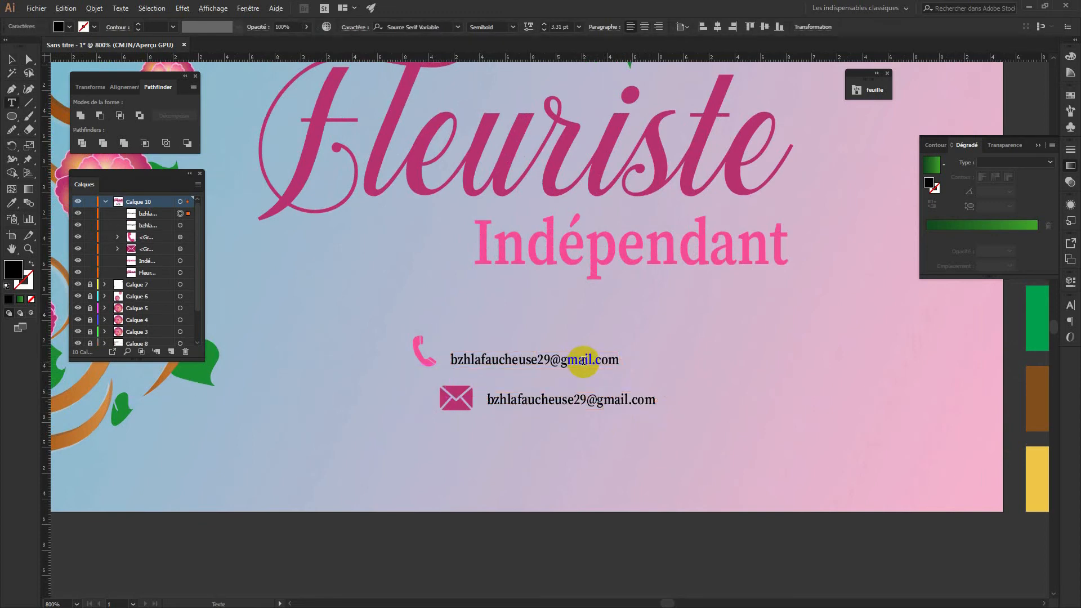
pyautogui.doubleClick(584, 361)
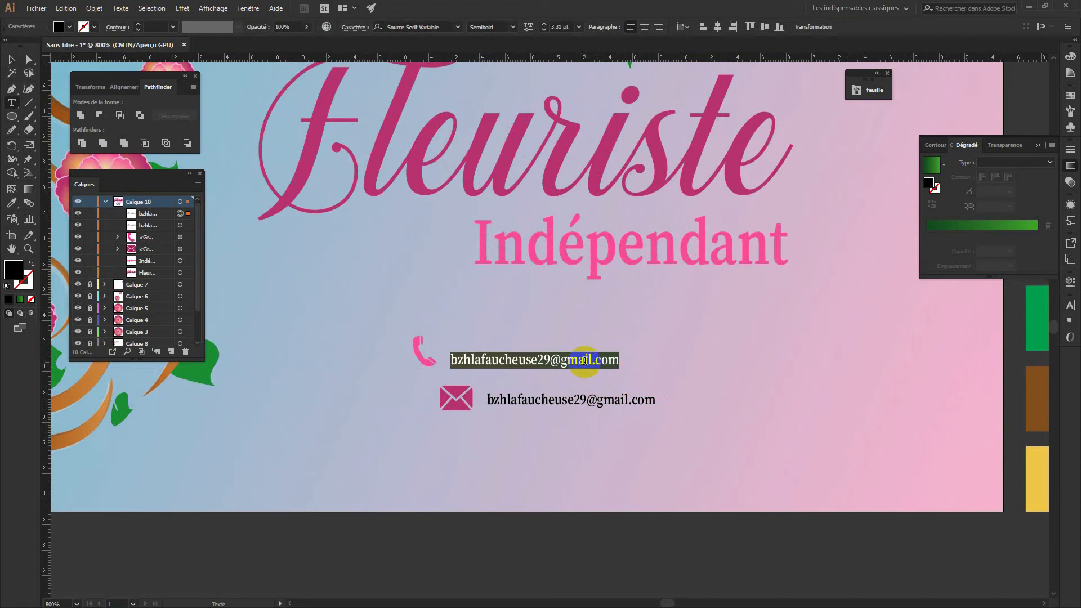
pyautogui.write('06-')
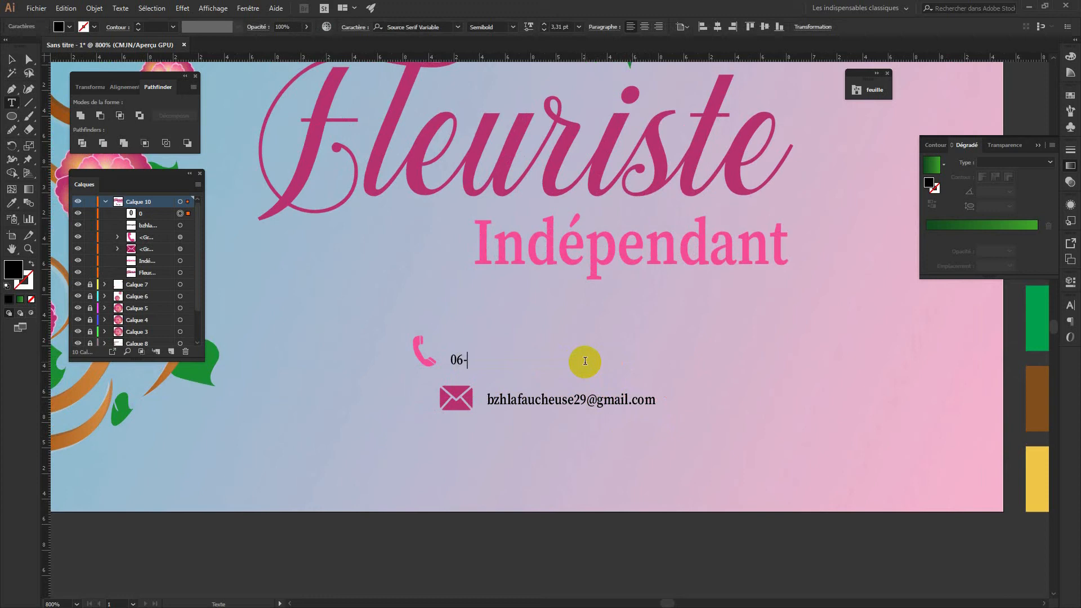
pyautogui.write('00-00-00-00')
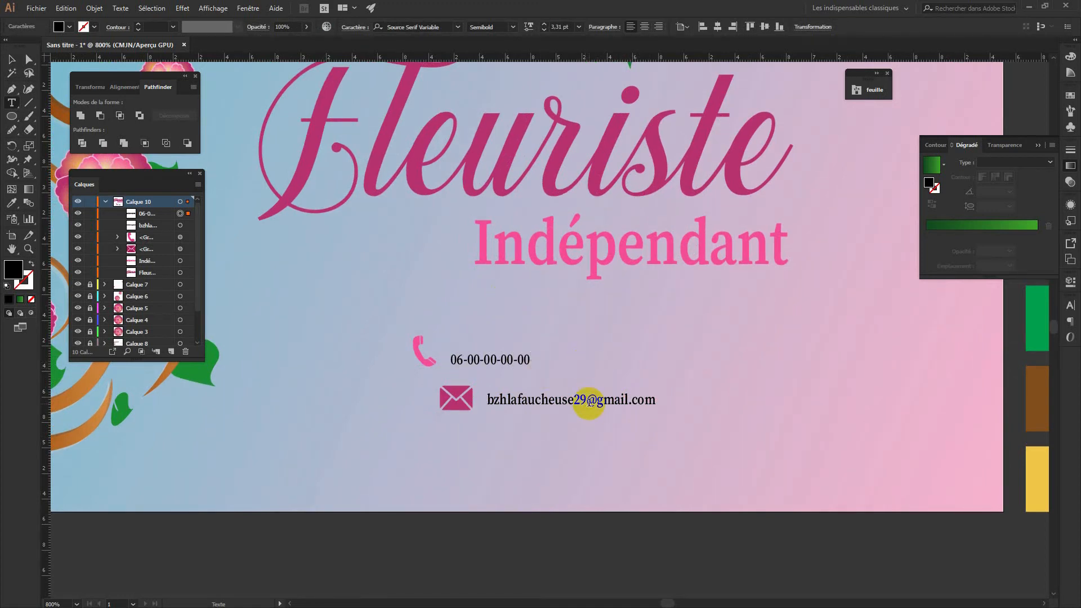
pyautogui.doubleClick(474, 359)
pyautogui.doubleClick(493, 359)
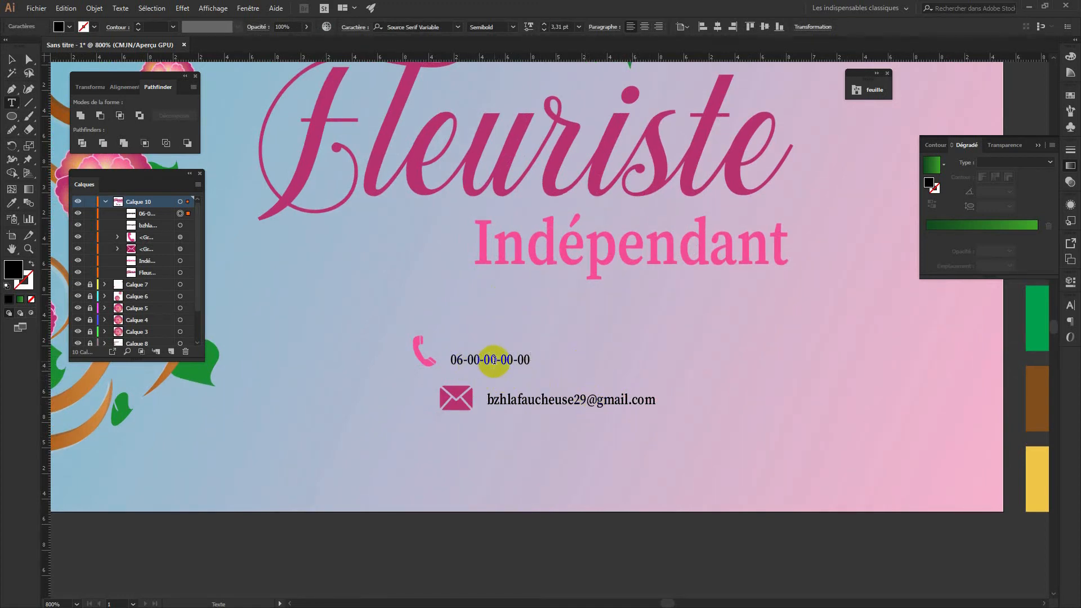
pyautogui.moveTo(513, 359); pyautogui.dragTo(529, 359)
pyautogui.press('Escape')
# Select both contact lines with their icons and scale the block up
pyautogui.click(12, 59)
pyautogui.moveTo(663, 420); pyautogui.dragTo(372, 330)
pyautogui.moveTo(658, 411); pyautogui.dragTo(727, 437)
pyautogui.click(732, 470)
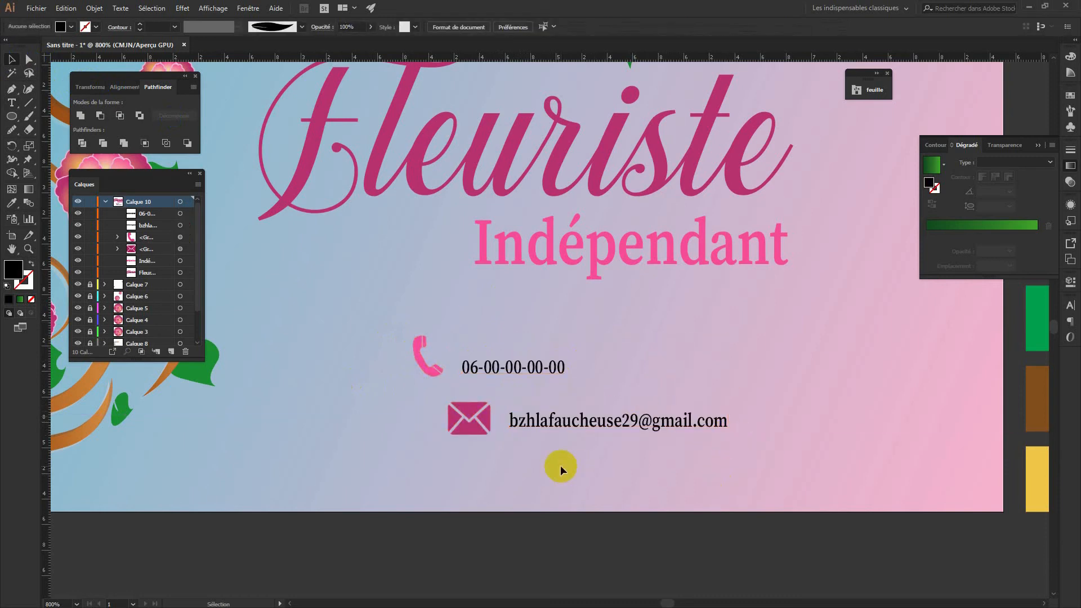
# Reposition the envelope icon and move the phone icon left of its number
pyautogui.click(465, 426)
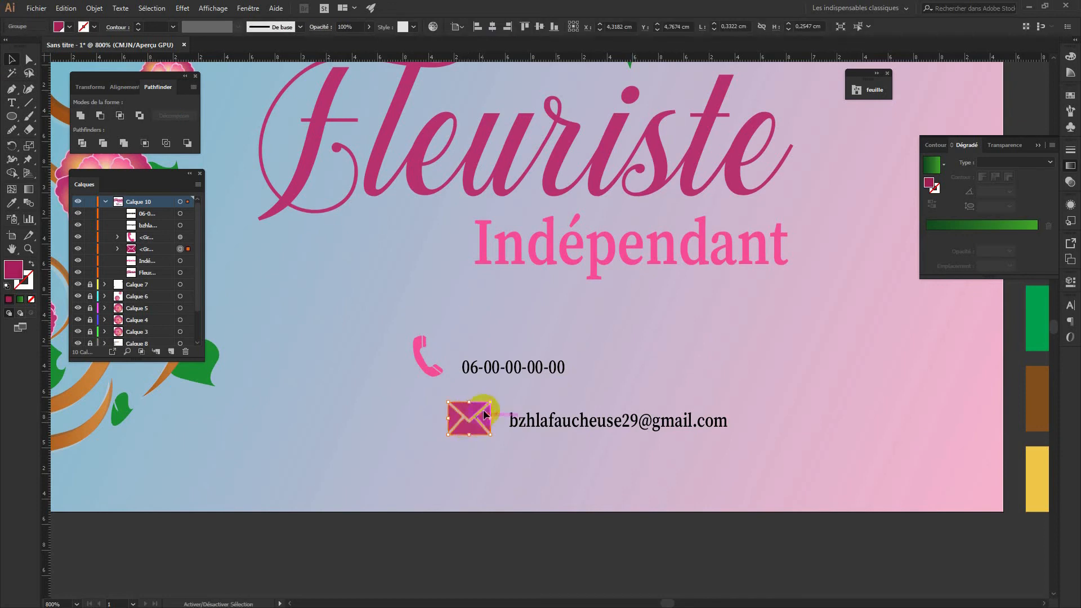
pyautogui.moveTo(491, 402)
pyautogui.mouseDown()
pyautogui.moveTo(482, 423)
pyautogui.moveTo(485, 414)
pyautogui.mouseUp()
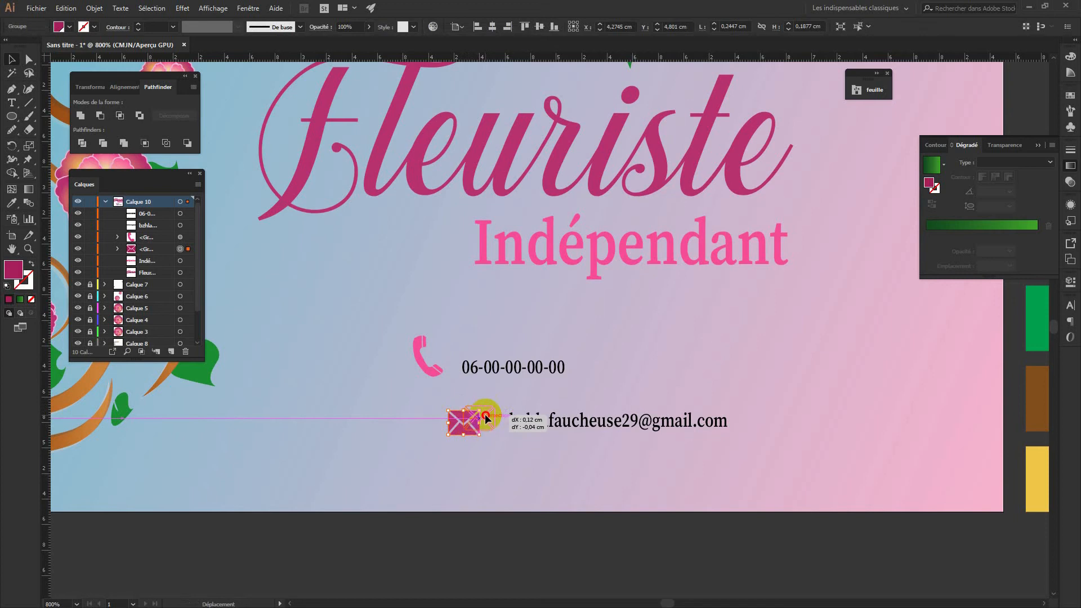
pyautogui.click(496, 453)
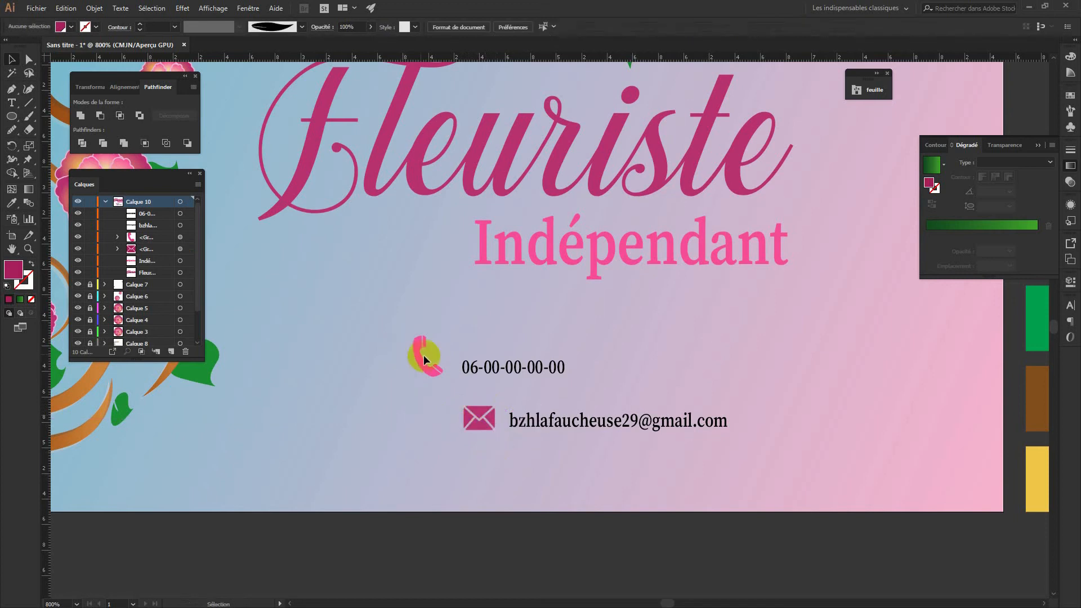
pyautogui.click(417, 337)
pyautogui.moveTo(442, 335); pyautogui.dragTo(443, 360)
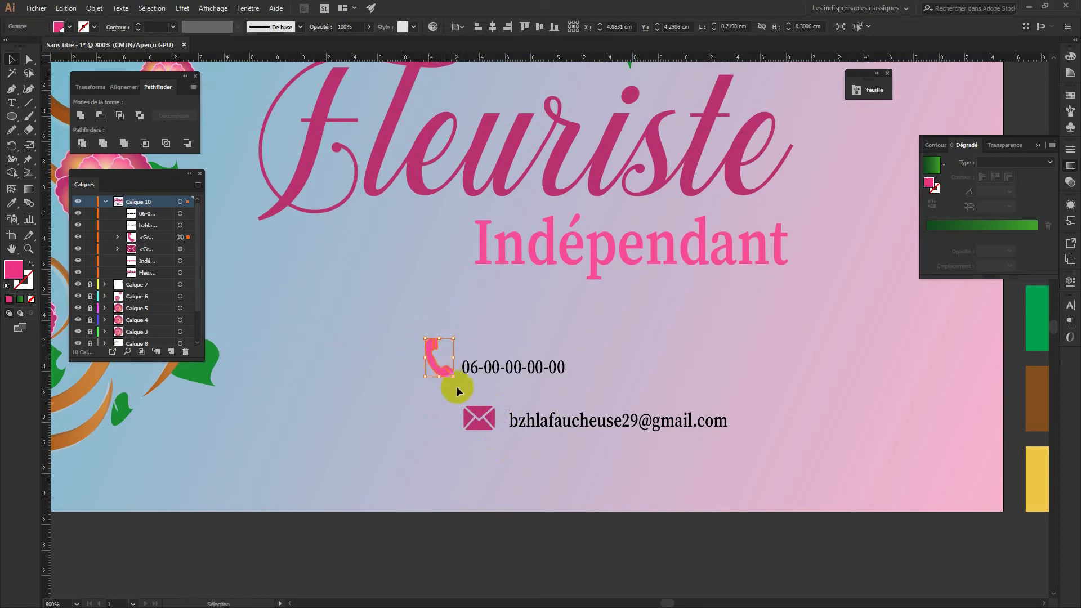
pyautogui.click(581, 438)
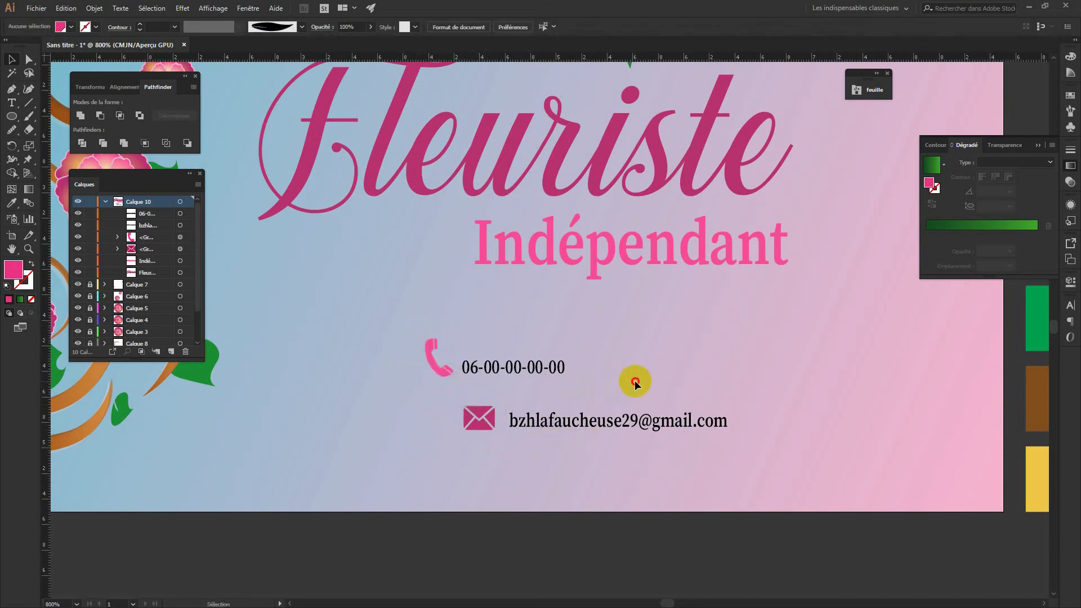
# Give the phone number text the phone icon's pink with the Eyedropper
pyautogui.moveTo(464, 346); pyautogui.dragTo(552, 381)
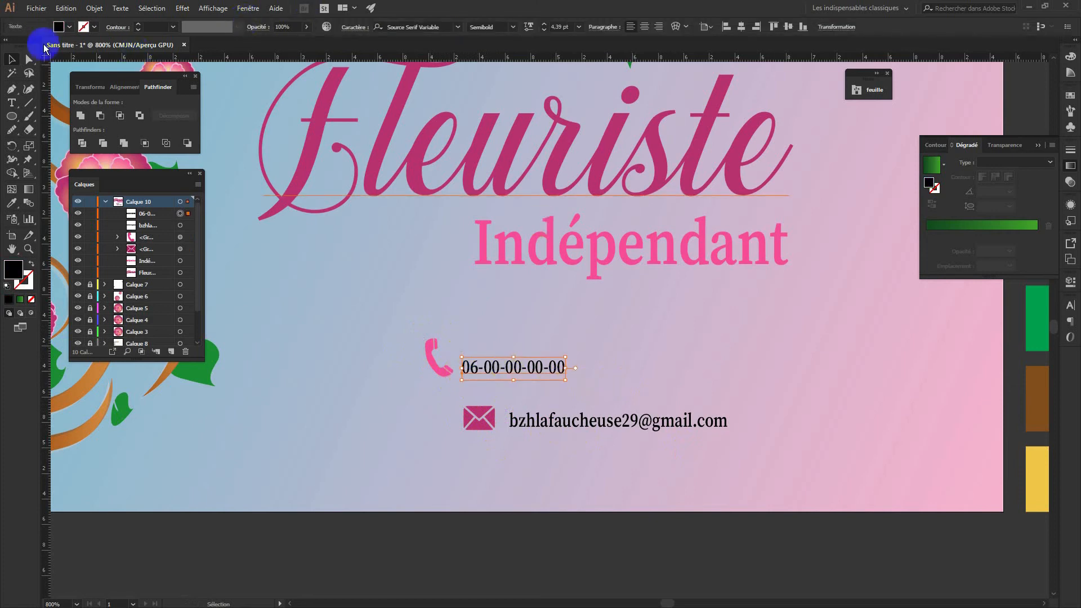
pyautogui.click(69, 26)
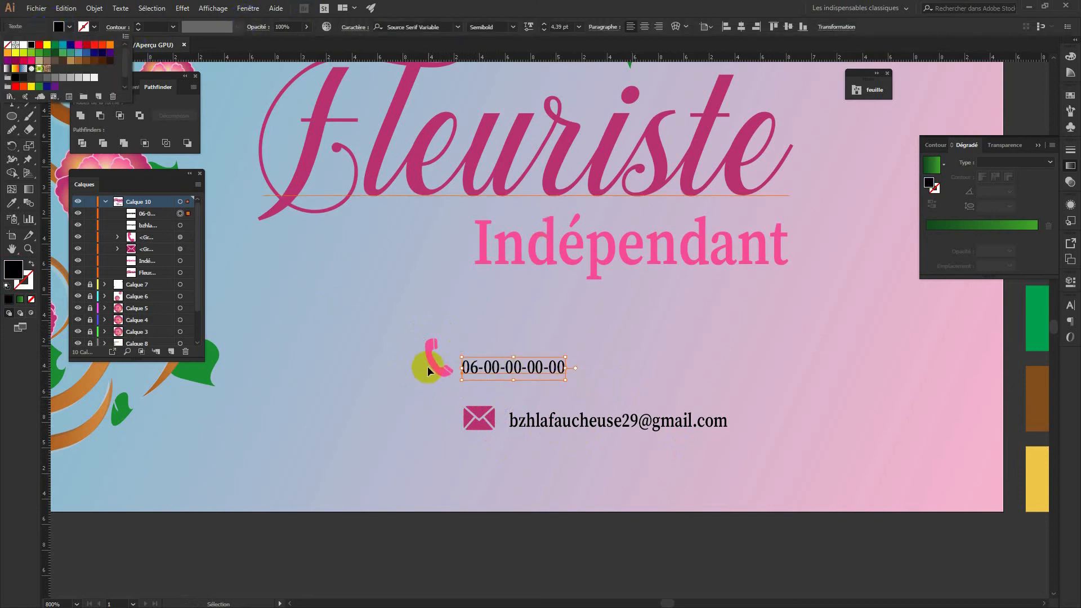
pyautogui.press('i')
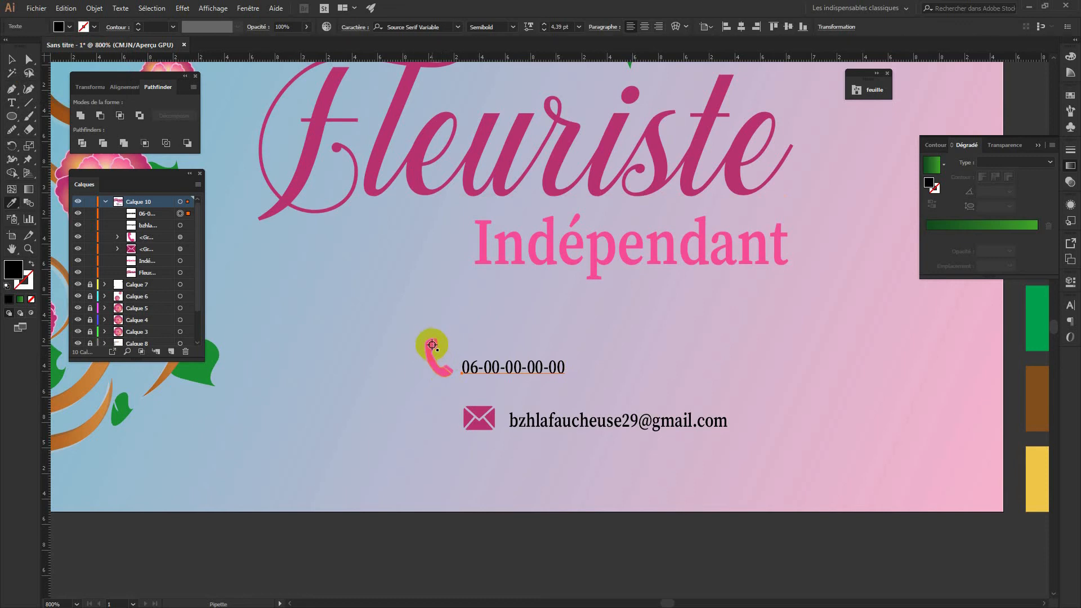
pyautogui.click(432, 344)
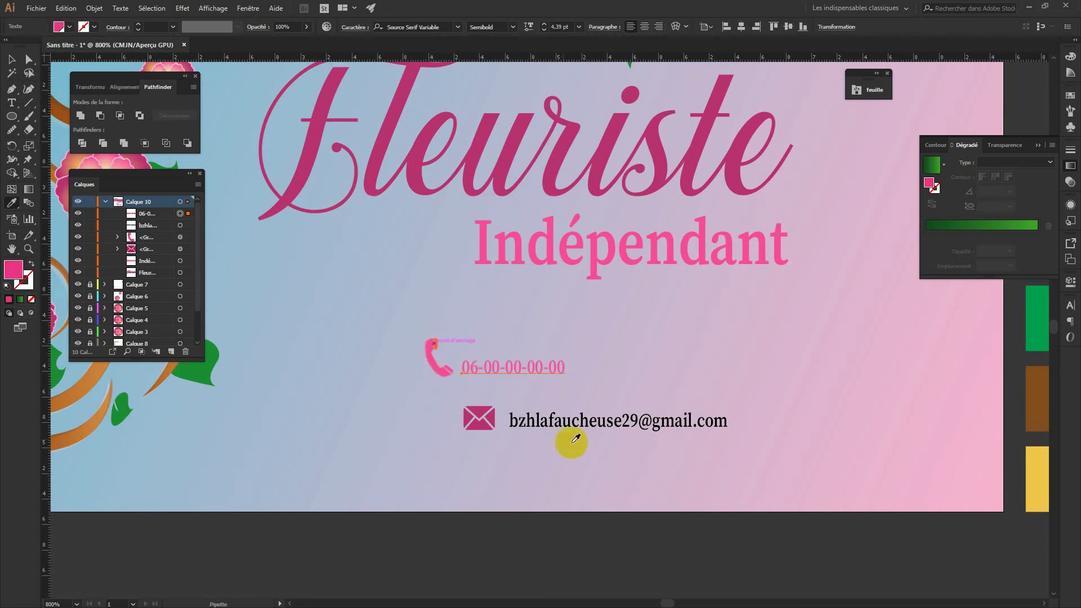
pyautogui.press('v')
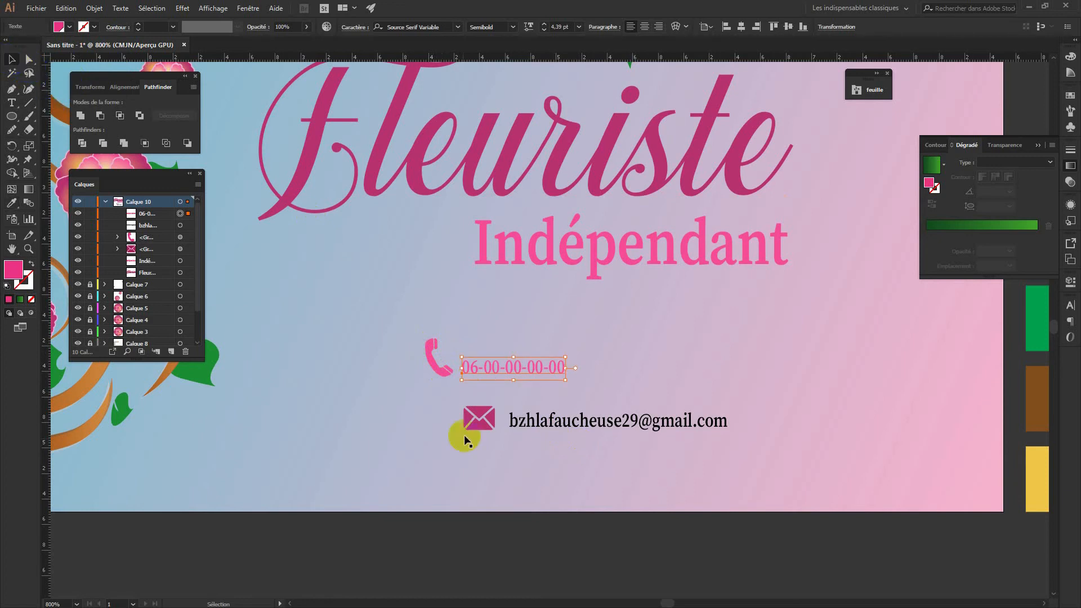
# Recolour the e-mail text dark maroon 7C0541
pyautogui.click(559, 423)
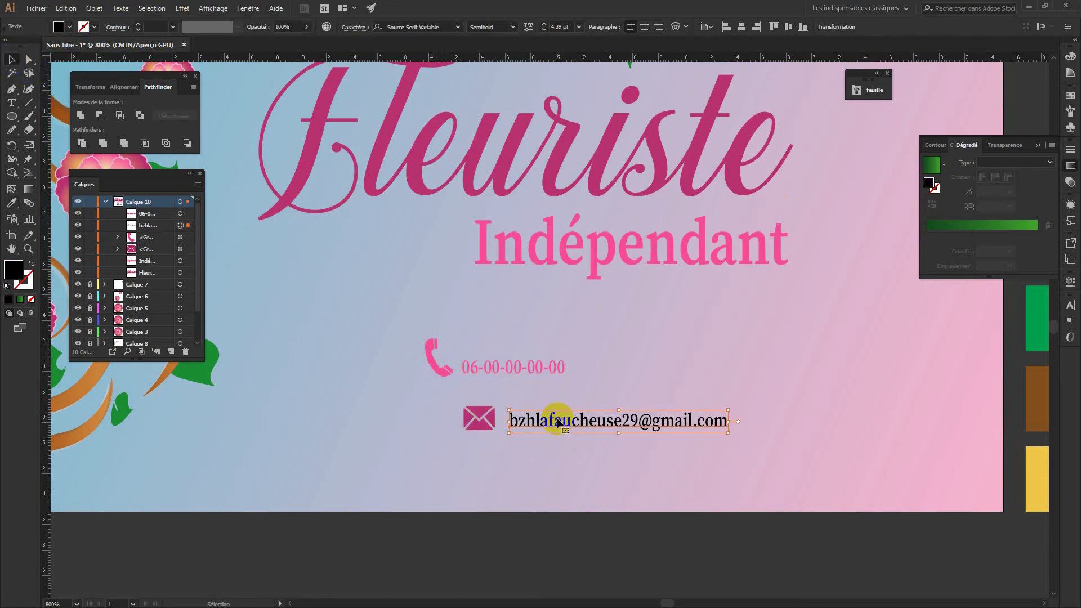
pyautogui.press('i')
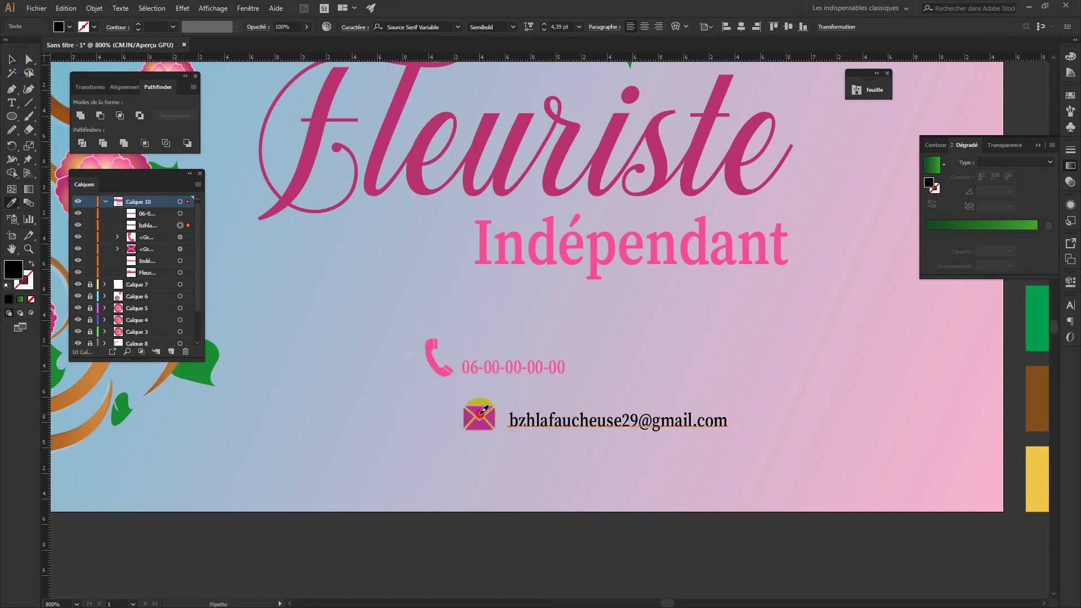
pyautogui.click(482, 411)
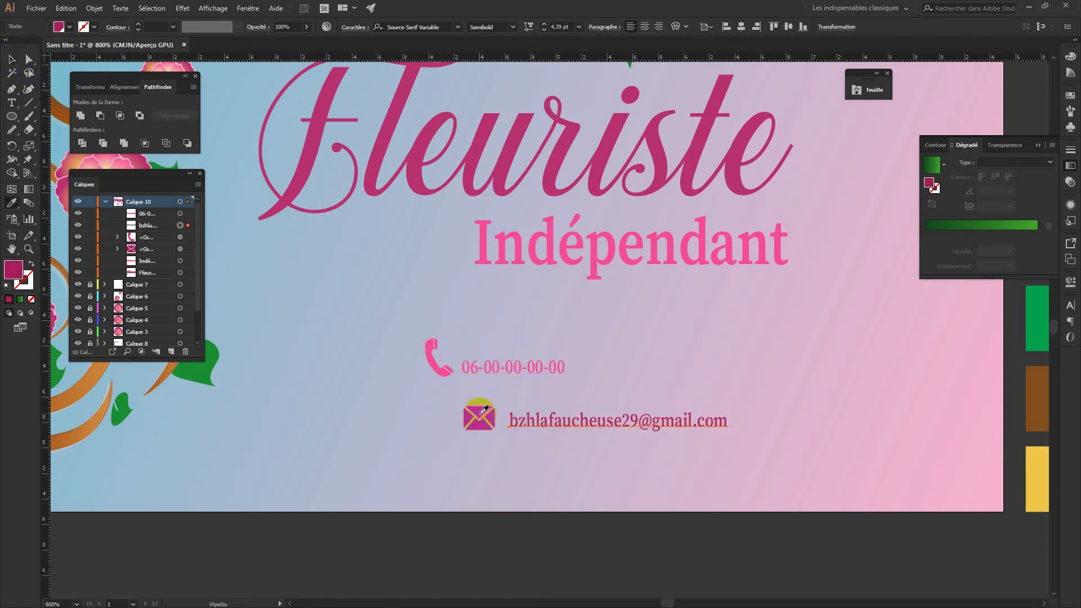
pyautogui.click(484, 138)
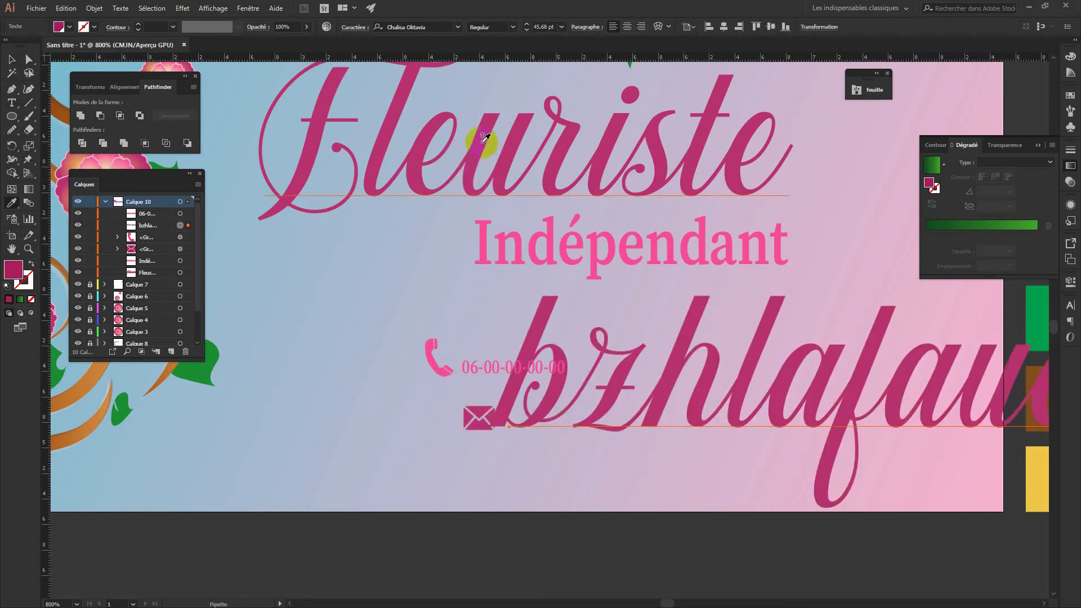
pyautogui.hotkey('ctrl', 'z')
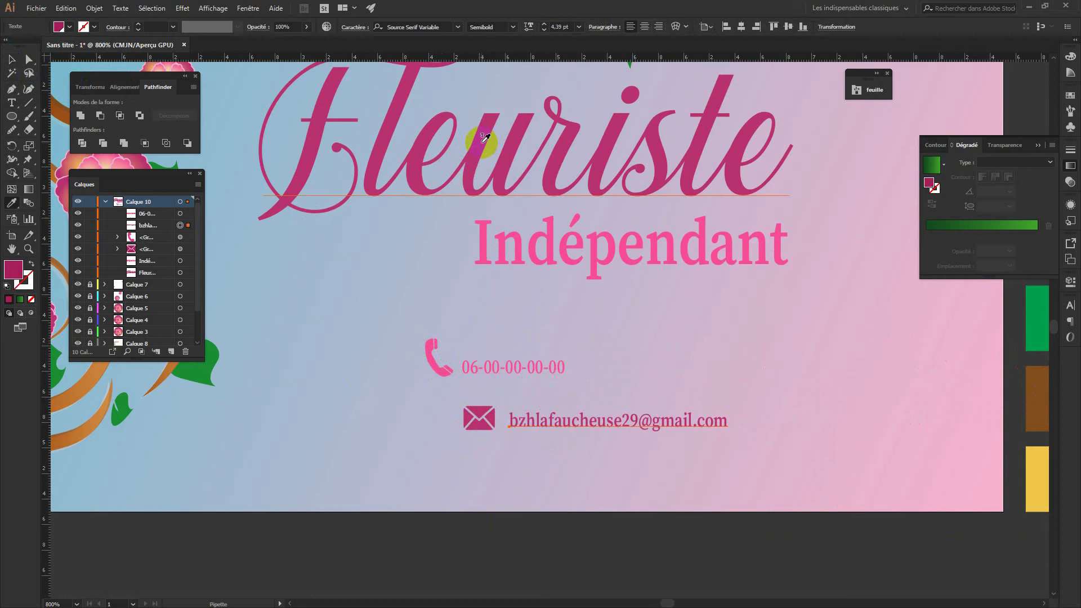
pyautogui.doubleClick(13, 270)
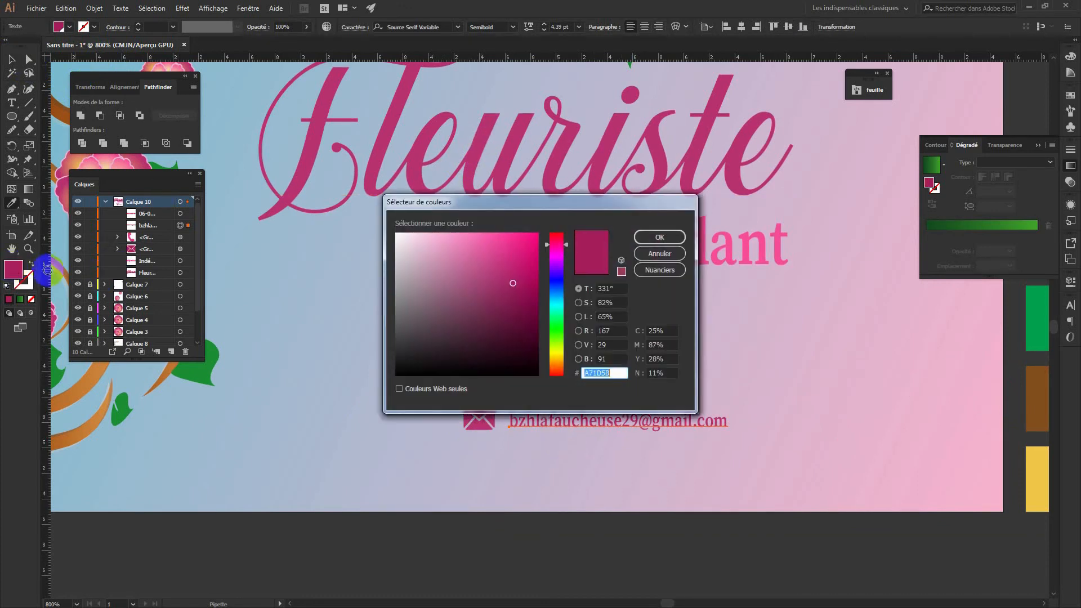
pyautogui.click(533, 305)
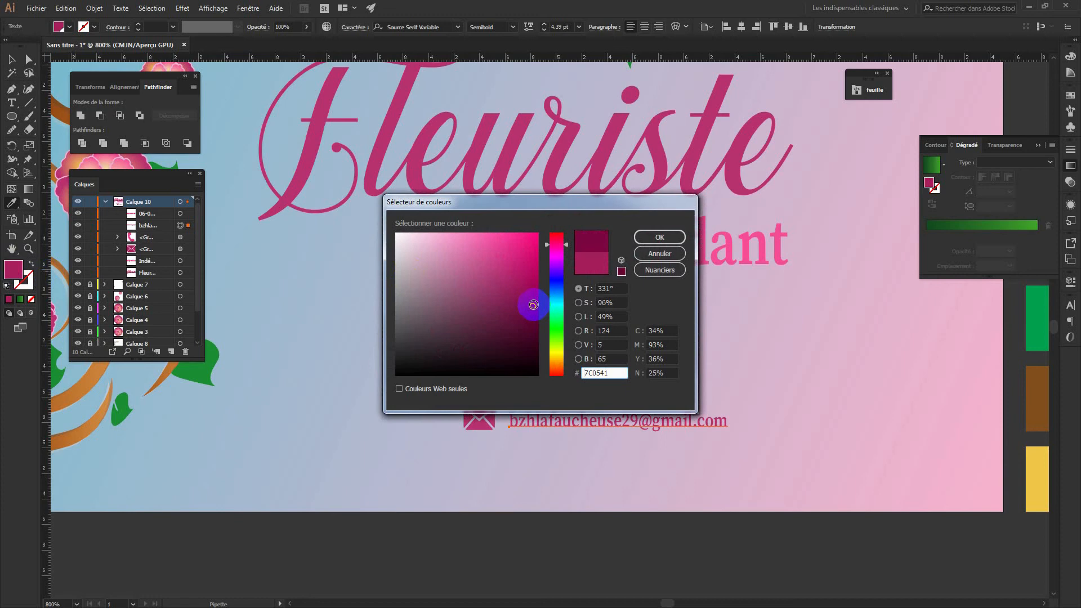
pyautogui.click(653, 237)
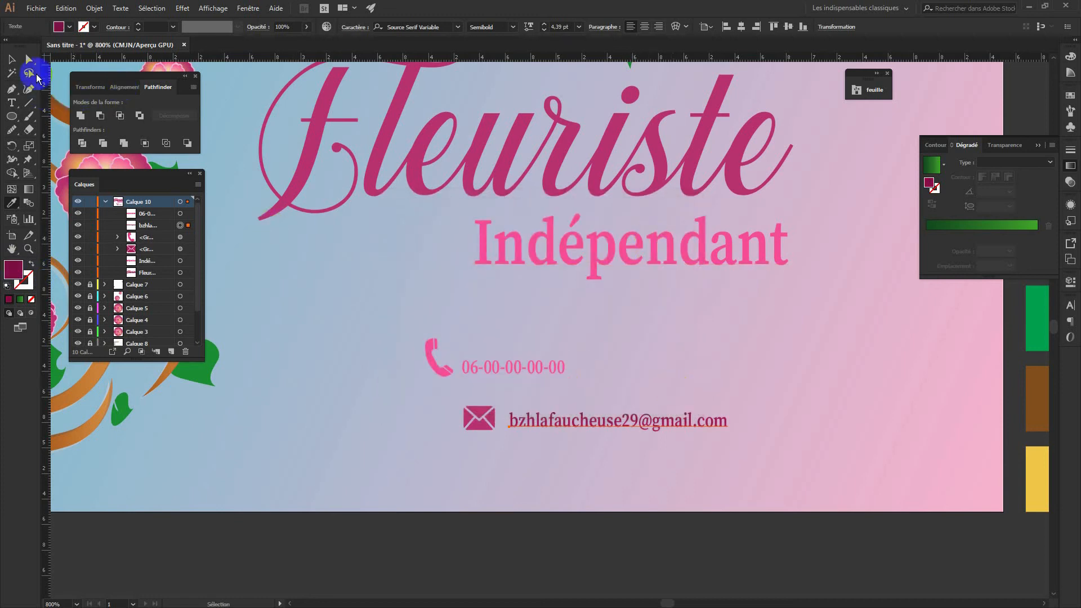
# Apply the e-mail text's maroon to all parts of the envelope icon
pyautogui.press('a')
pyautogui.click(473, 446)
pyautogui.moveTo(487, 451); pyautogui.dragTo(457, 402)
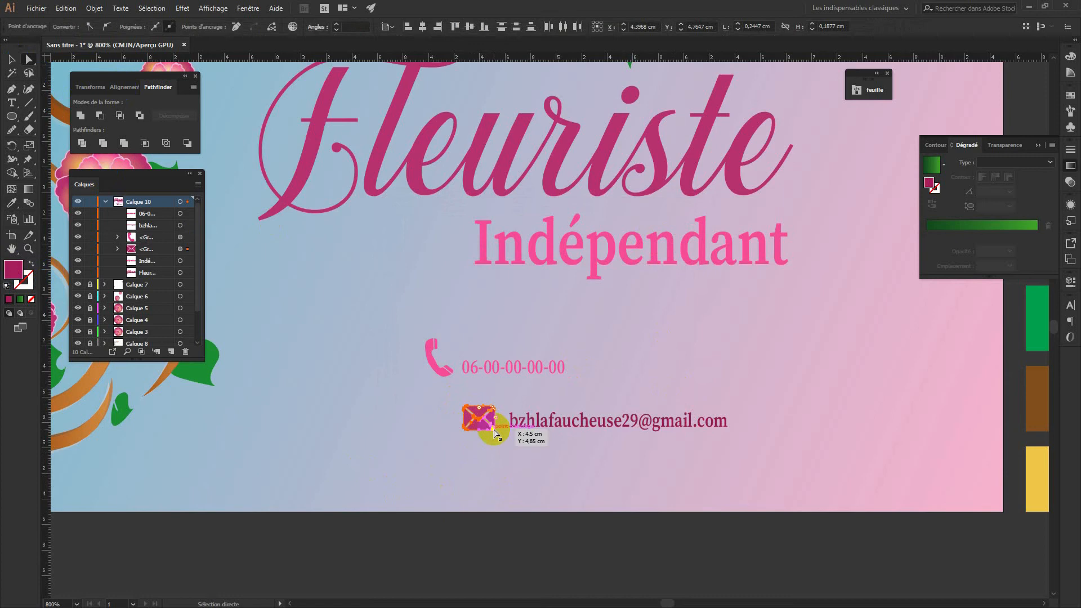
pyautogui.press('i')
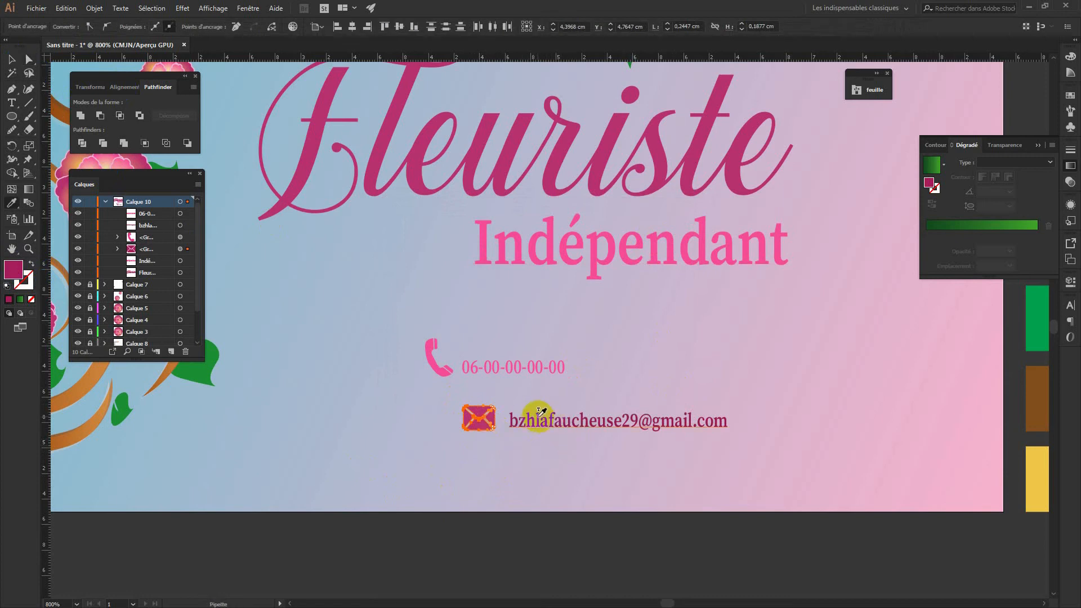
pyautogui.click(540, 412)
pyautogui.click(20, 57)
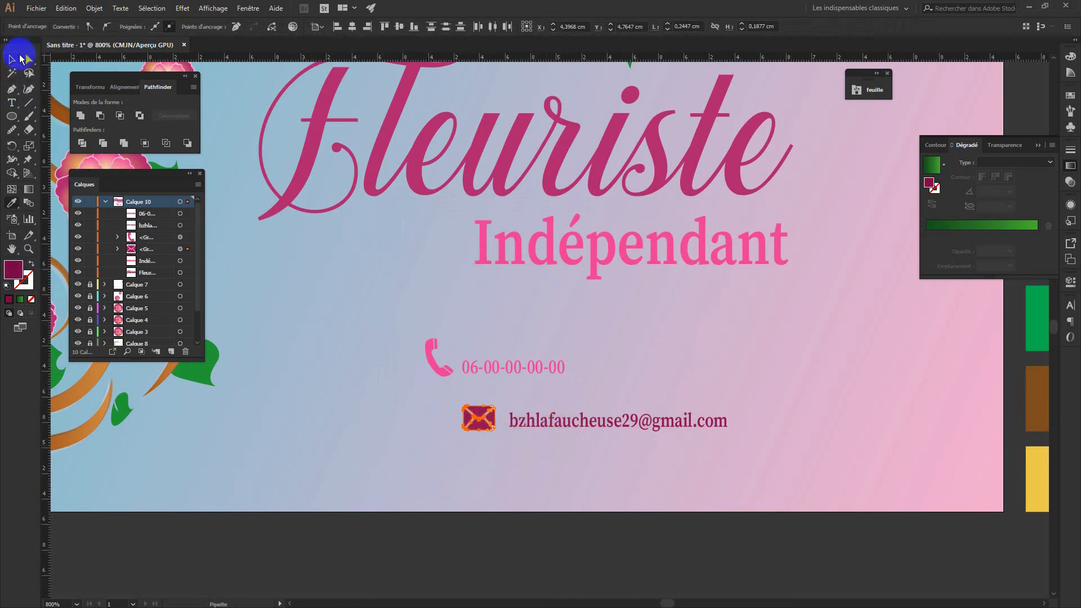
pyautogui.click(360, 487)
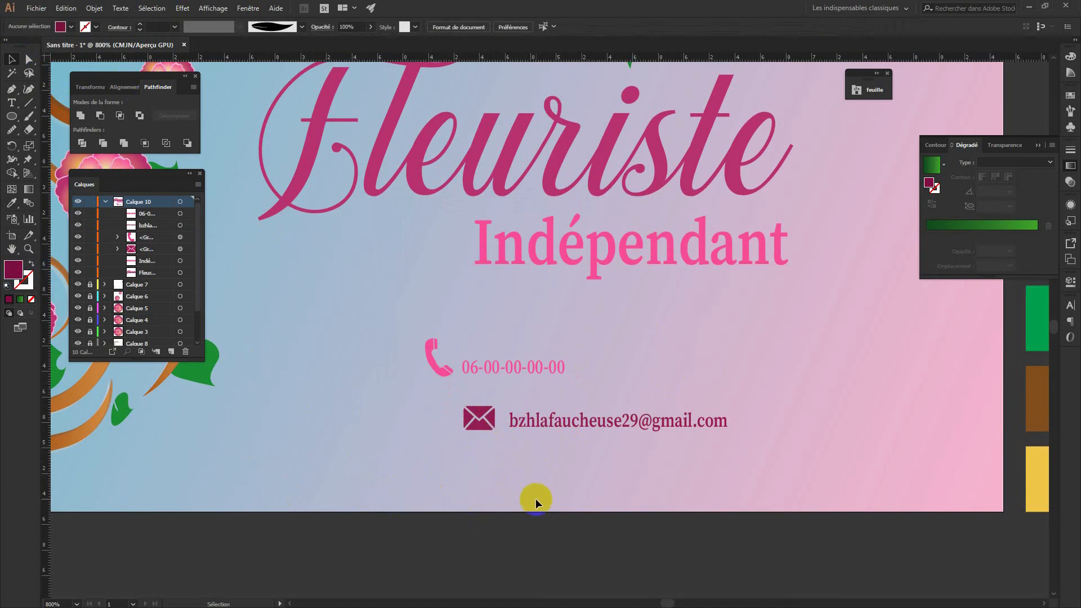
# Give the phone icon and number the envelope's maroon colour
pyautogui.moveTo(583, 372); pyautogui.dragTo(340, 312)
pyautogui.press('i')
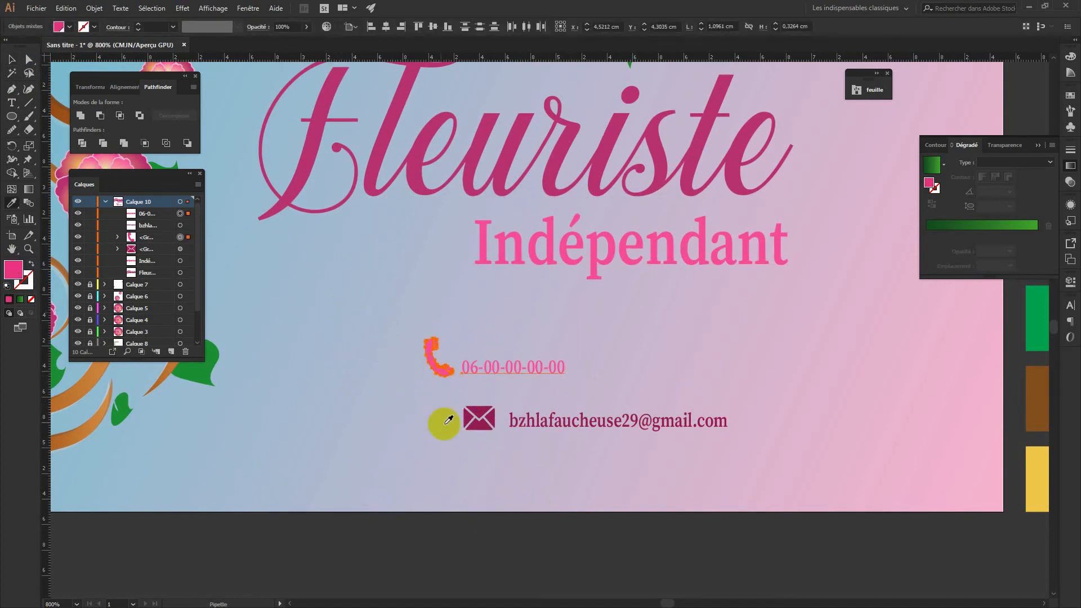
pyautogui.click(486, 413)
pyautogui.click(515, 538)
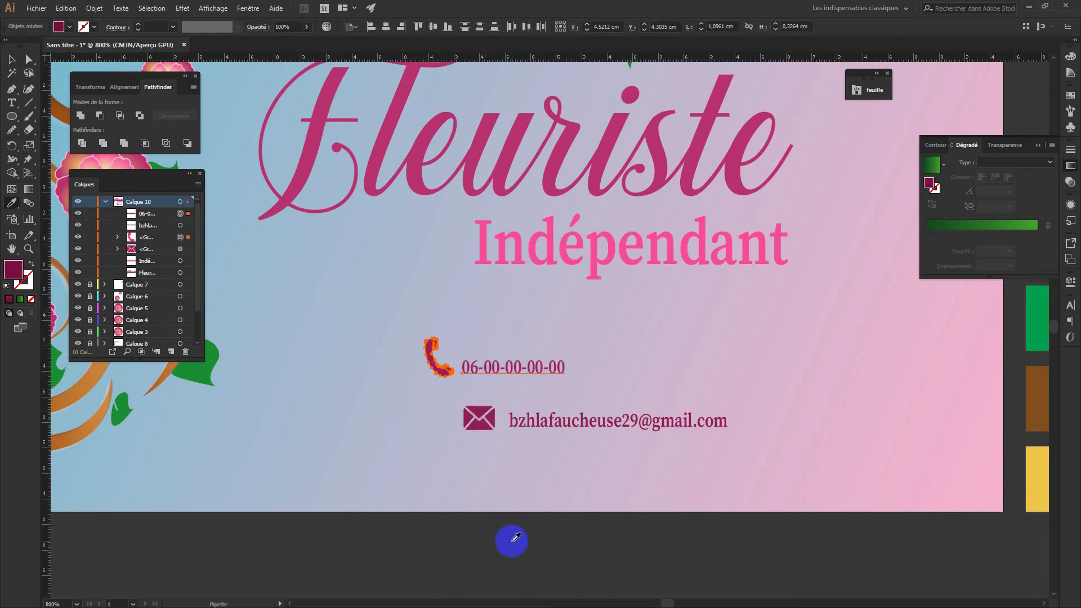
# Select the phone and e-mail lines with icons, enlarge them, and move them under Indépendant
pyautogui.hotkey('ctrl', '-')
pyautogui.hotkey('ctrl', '-')
pyautogui.hotkey('ctrl', '-')
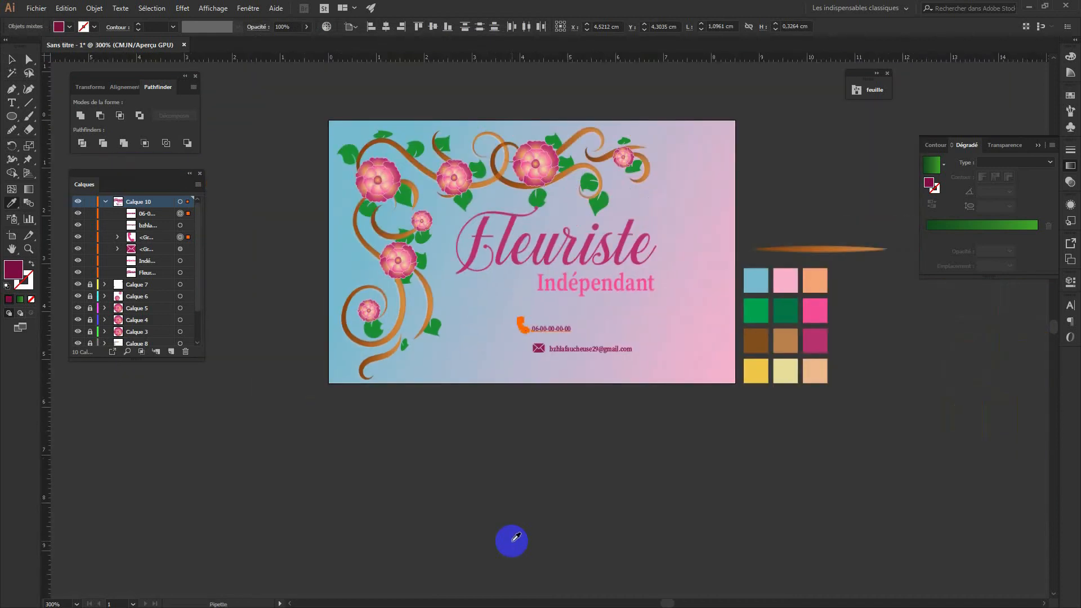
pyautogui.click(11, 59)
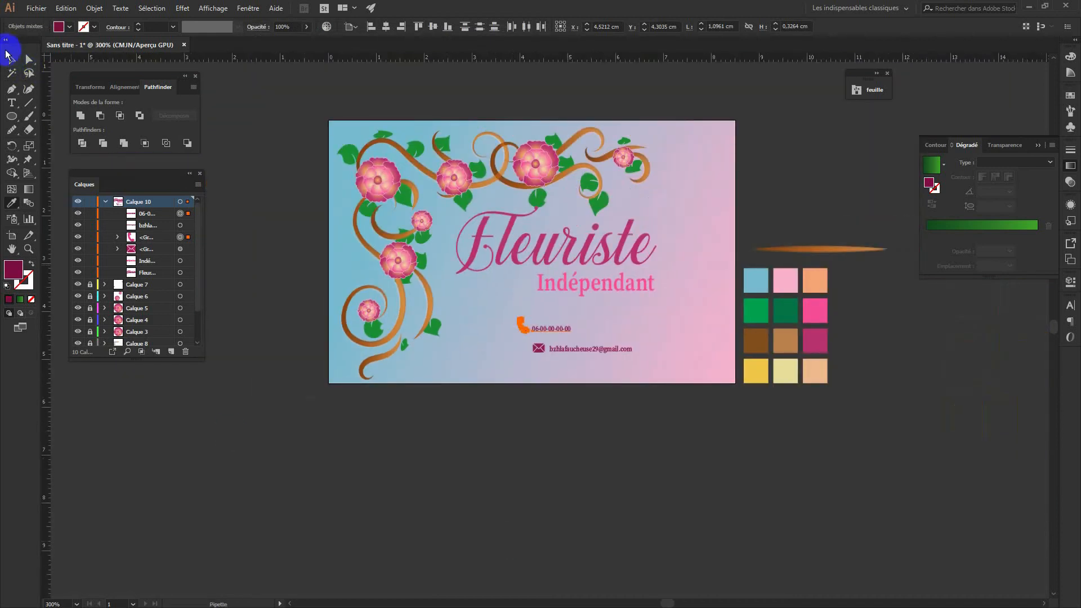
pyautogui.click(568, 509)
pyautogui.click(640, 384)
pyautogui.moveTo(654, 354); pyautogui.dragTo(474, 299)
pyautogui.click(572, 393)
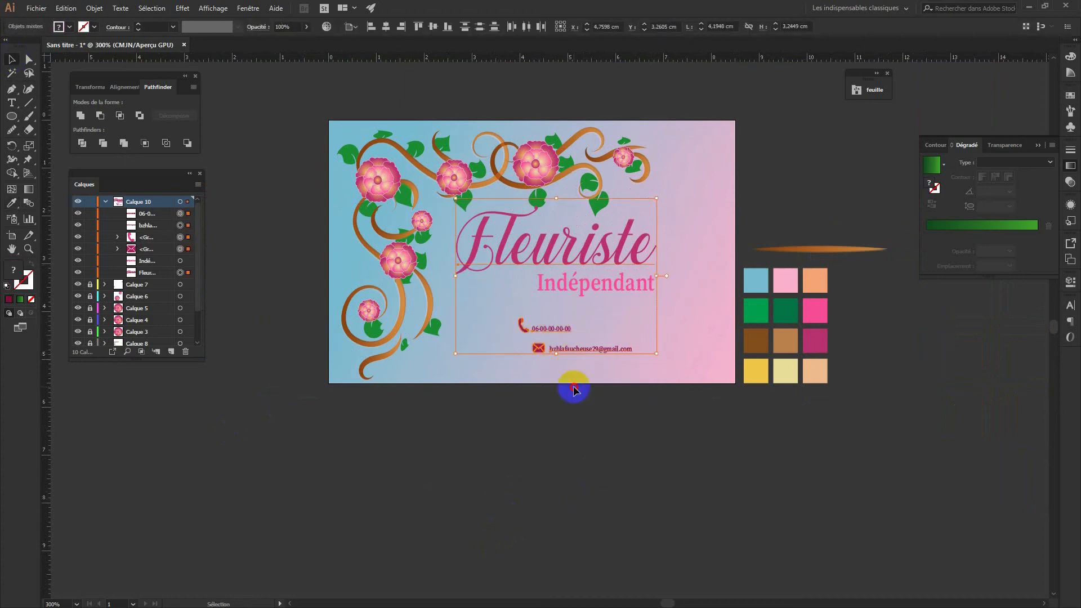
pyautogui.moveTo(656, 368); pyautogui.dragTo(482, 304)
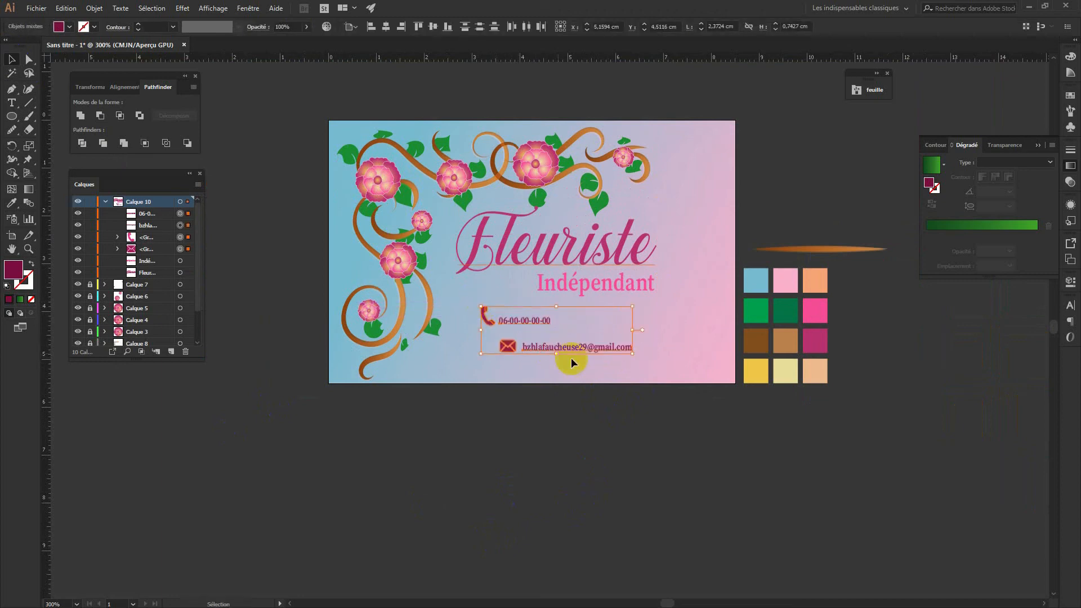
pyautogui.moveTo(597, 347); pyautogui.dragTo(635, 343)
pyautogui.click(624, 394)
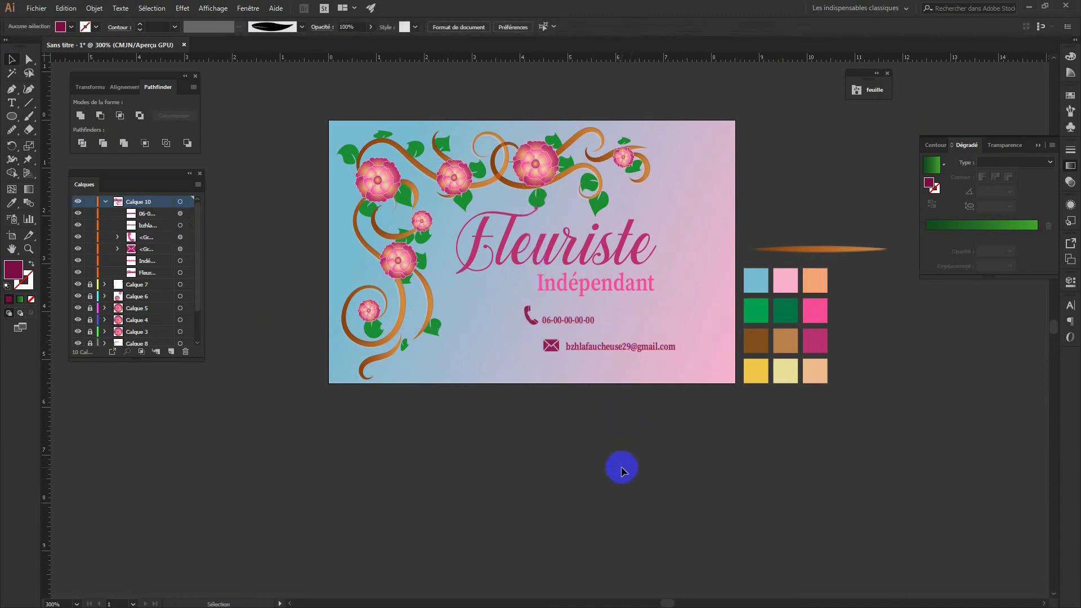
pyautogui.hotkey('ctrl', '+')
pyautogui.press('space')
pyautogui.moveTo(633, 458); pyautogui.dragTo(544, 527)
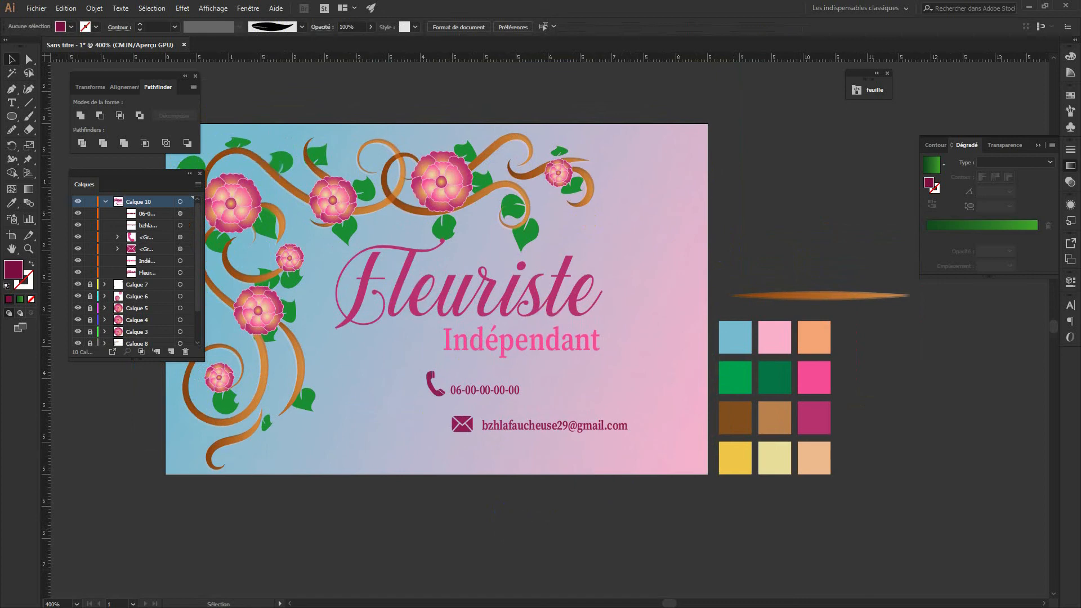
# Place the portrait photo and scale it to fit the card's edges
pyautogui.click(496, 342)
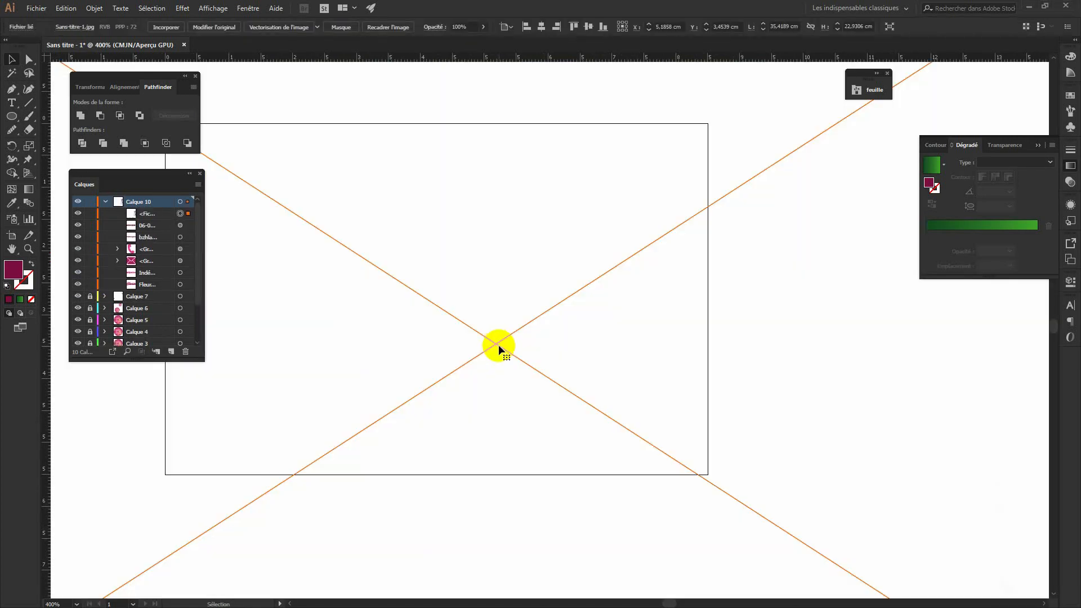
pyautogui.hotkey('ctrl', '-')
pyautogui.hotkey('ctrl', '-')
pyautogui.hotkey('ctrl', '-')
pyautogui.hotkey('ctrl', '-')
pyautogui.hotkey('ctrl', '-')
pyautogui.hotkey('ctrl', '-')
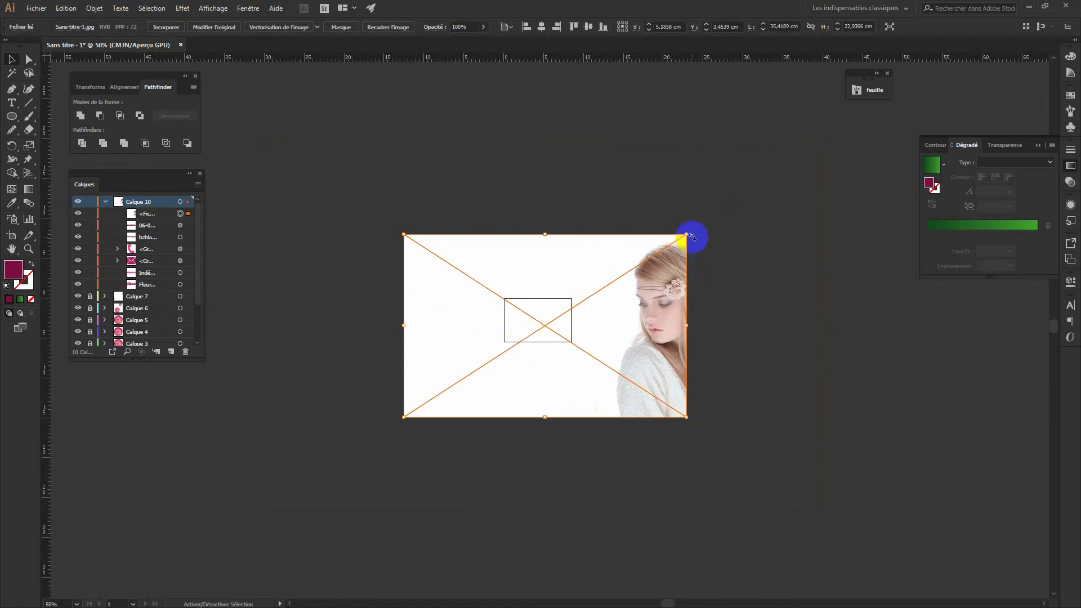
pyautogui.moveTo(690, 235); pyautogui.dragTo(555, 322)
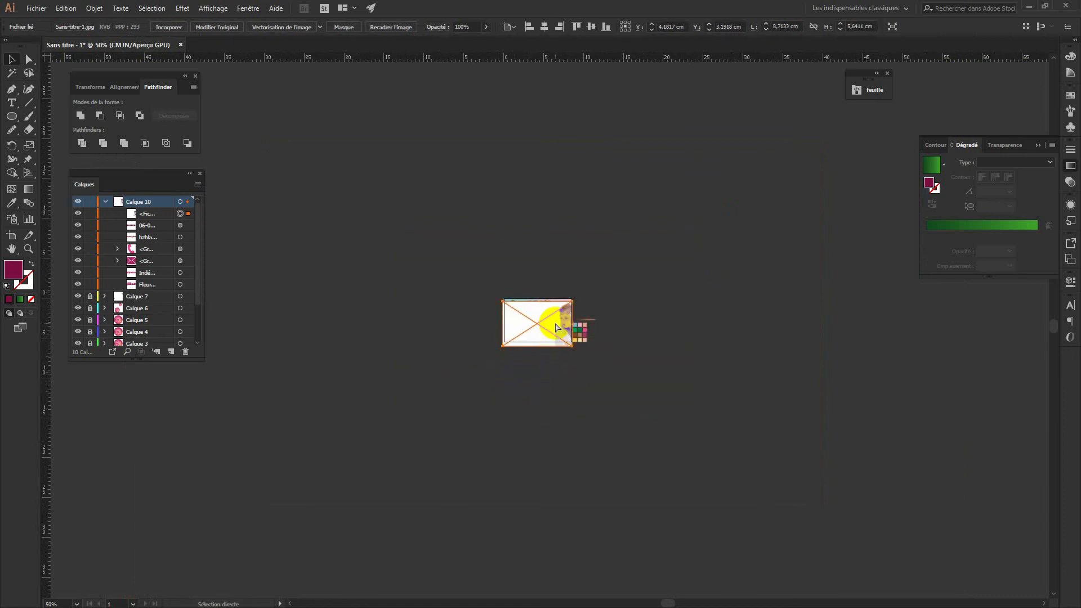
pyautogui.hotkey('ctrl', '+')
pyautogui.hotkey('ctrl', '+')
pyautogui.hotkey('ctrl', '+')
pyautogui.hotkey('ctrl', '+')
pyautogui.moveTo(529, 286)
pyautogui.mouseDown()
pyautogui.moveTo(547, 281)
pyautogui.moveTo(535, 274)
pyautogui.mouseUp()
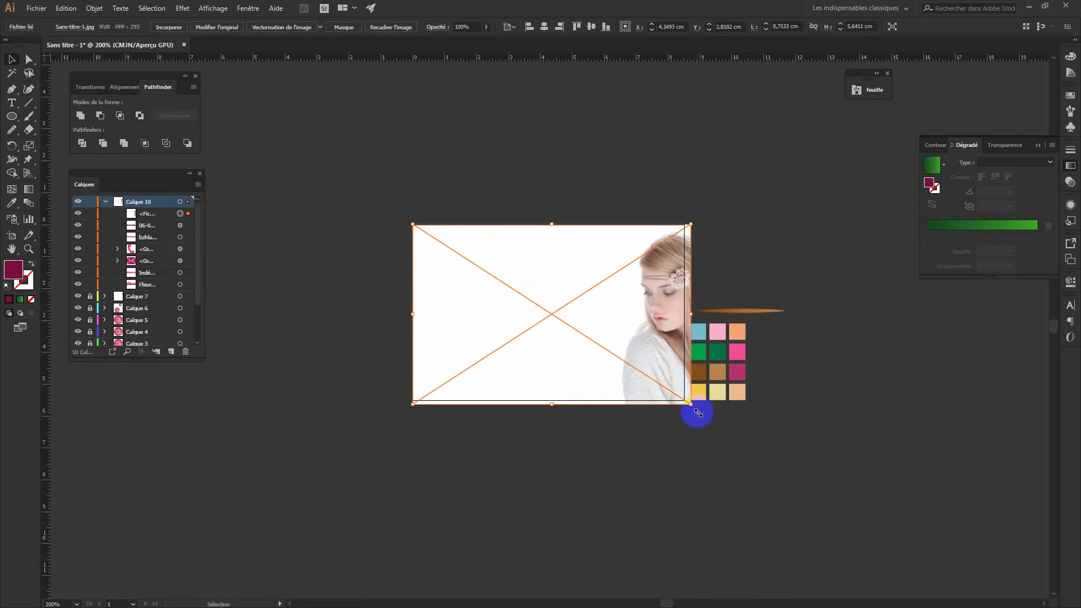
pyautogui.moveTo(691, 404); pyautogui.dragTo(684, 400)
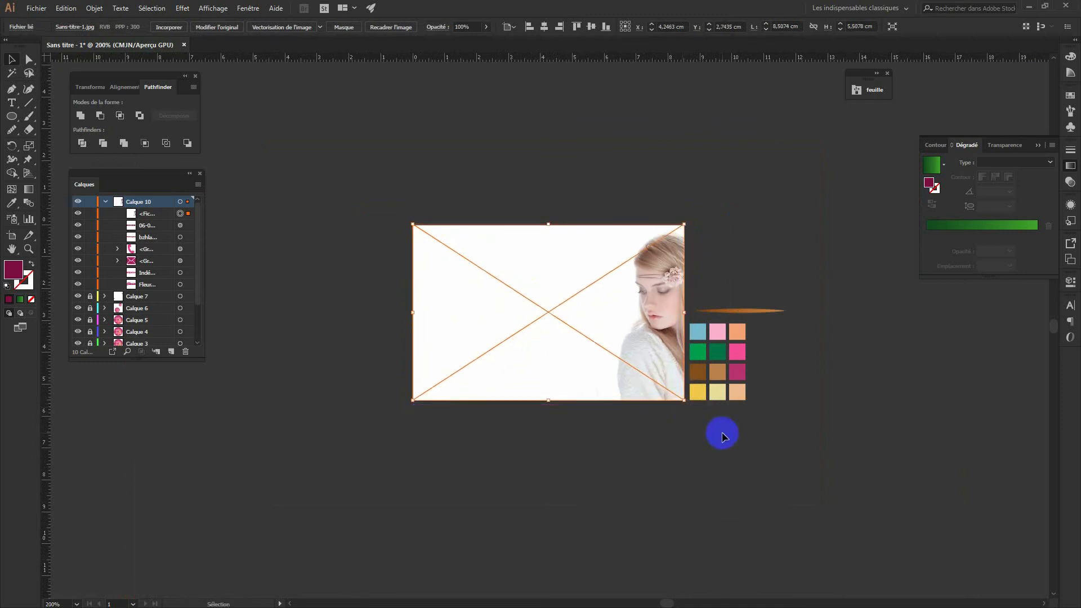
# Set the photo's blend mode to Produit and its opacity to 47%
pyautogui.click(1014, 146)
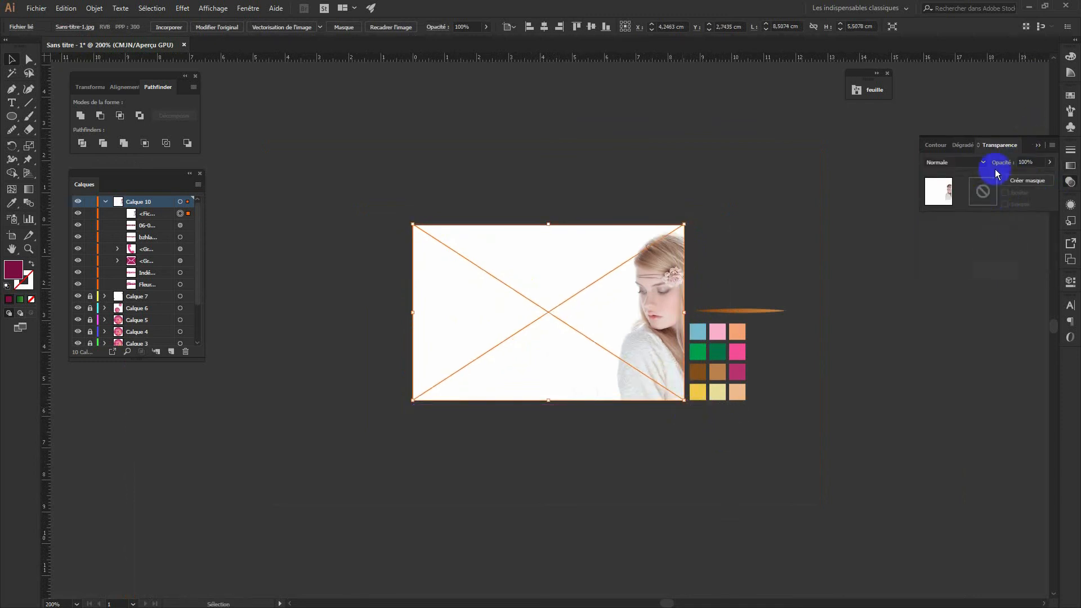
pyautogui.click(982, 162)
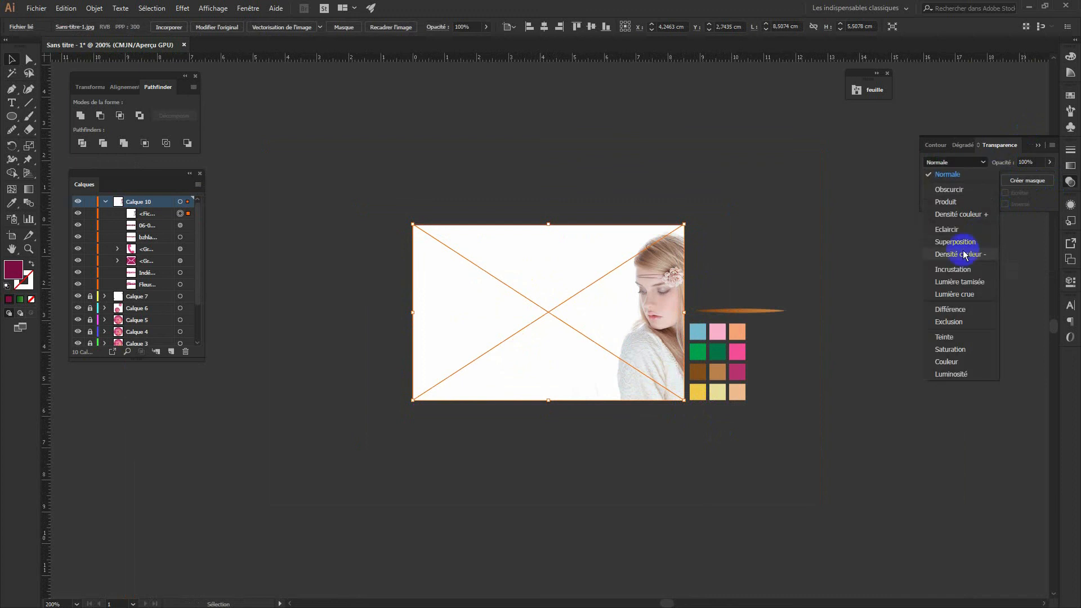
pyautogui.click(954, 203)
pyautogui.click(1050, 164)
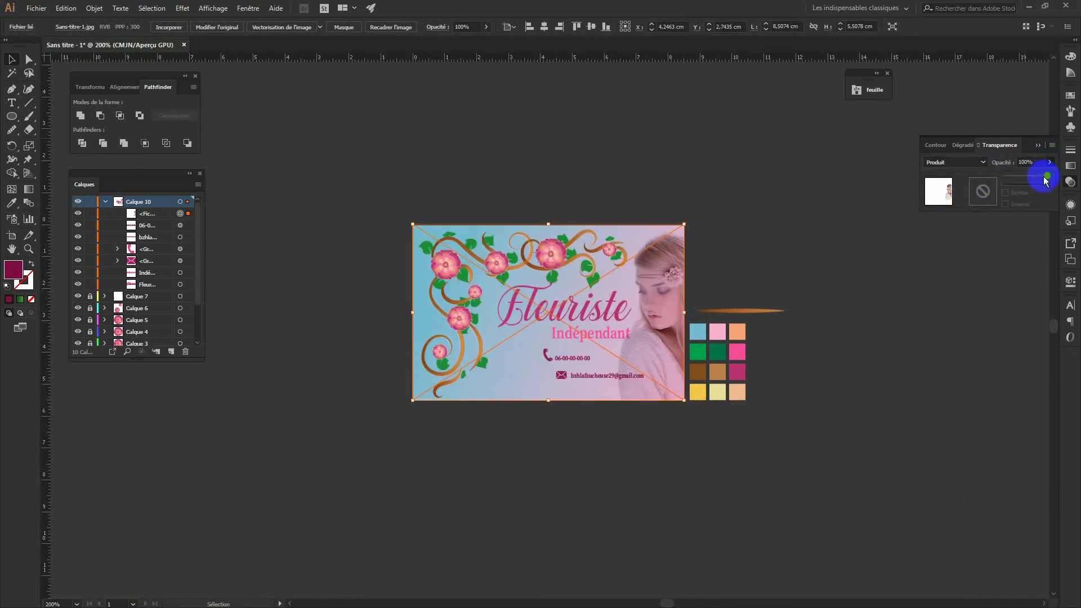
pyautogui.moveTo(1048, 178); pyautogui.dragTo(1025, 183)
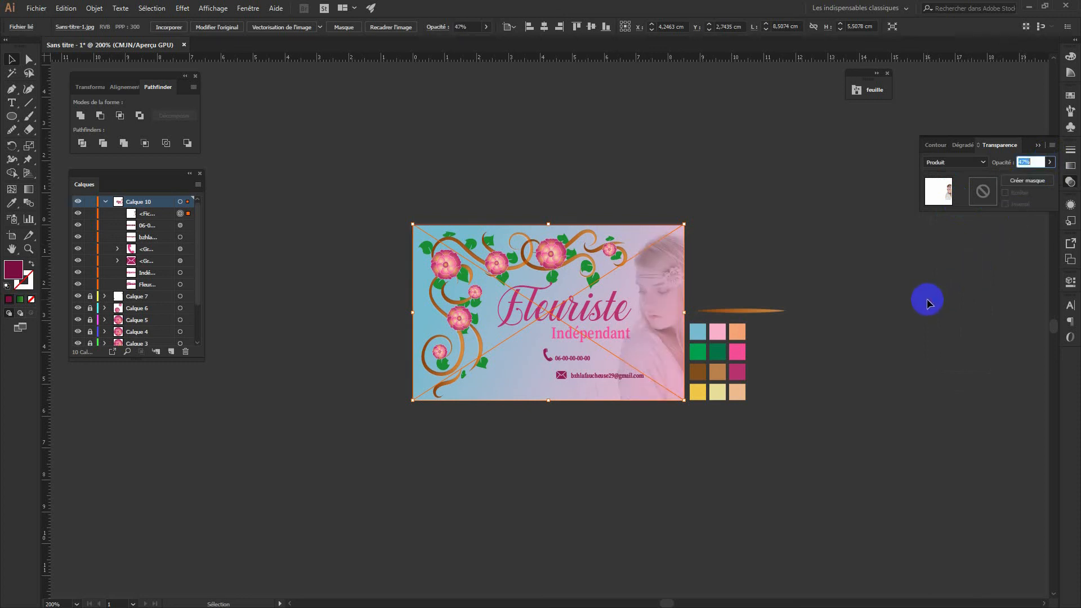
pyautogui.click(876, 284)
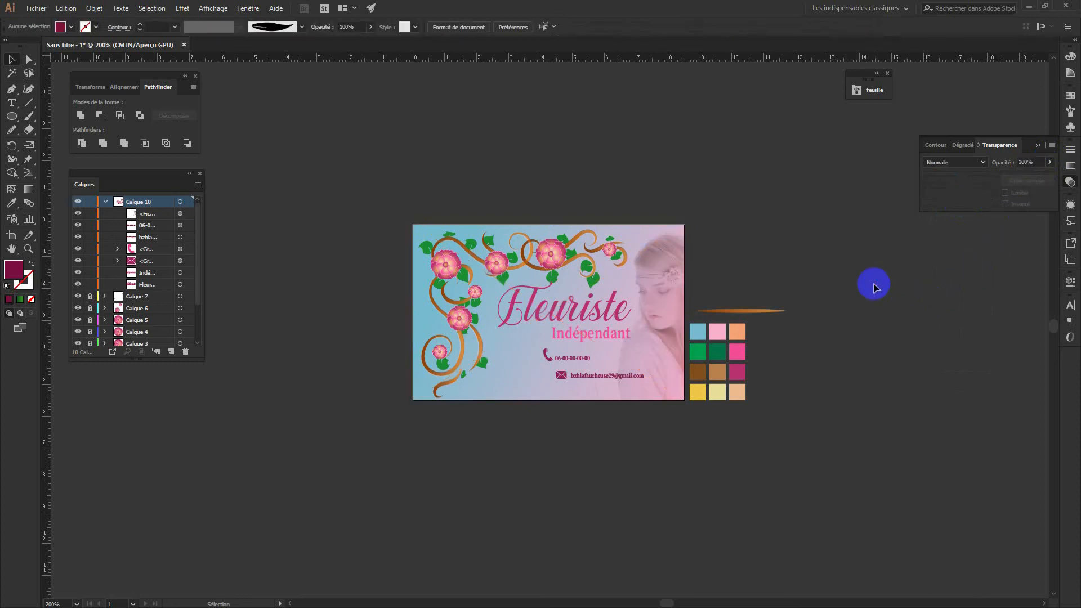
# Zoom in on the card and collapse Calque 10's sublayers in the Layers panel
pyautogui.hotkey('ctrl', '+')
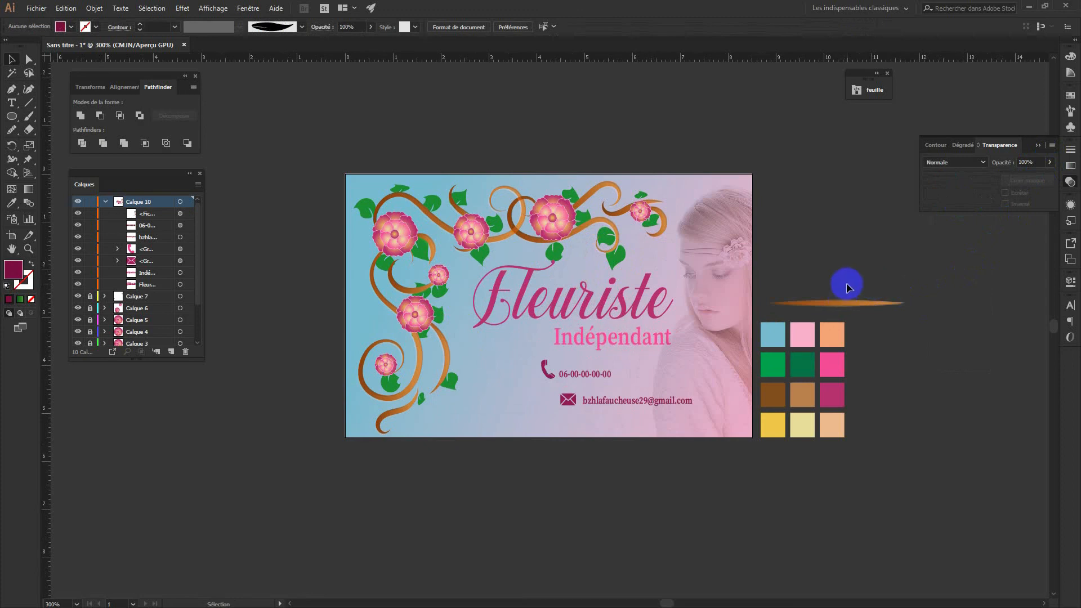
pyautogui.moveTo(954, 460); pyautogui.dragTo(768, 265)
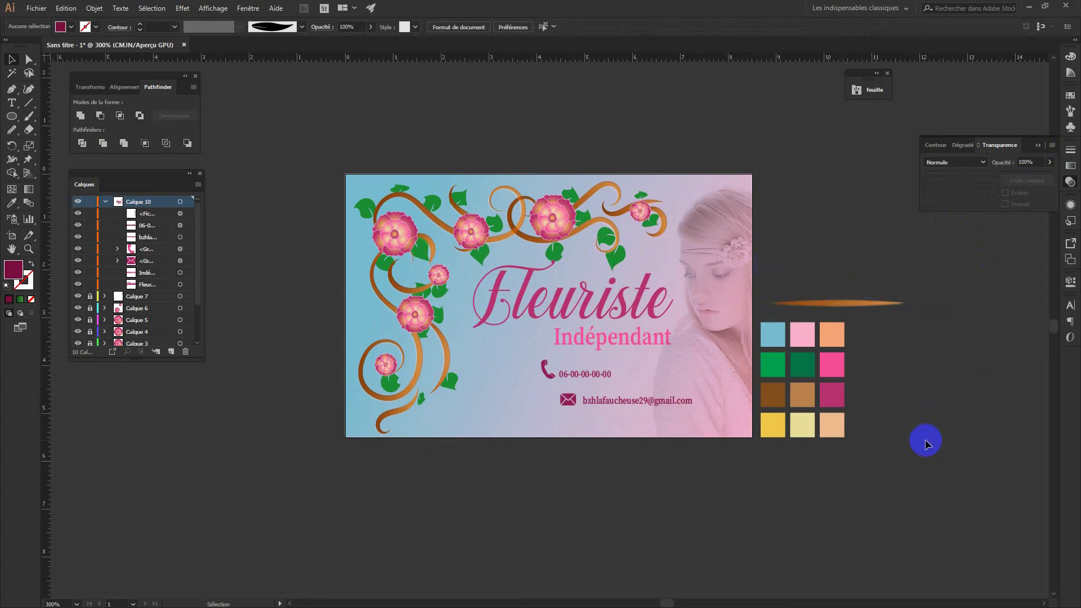
pyautogui.press('a')
pyautogui.hotkey('ctrl', '+')
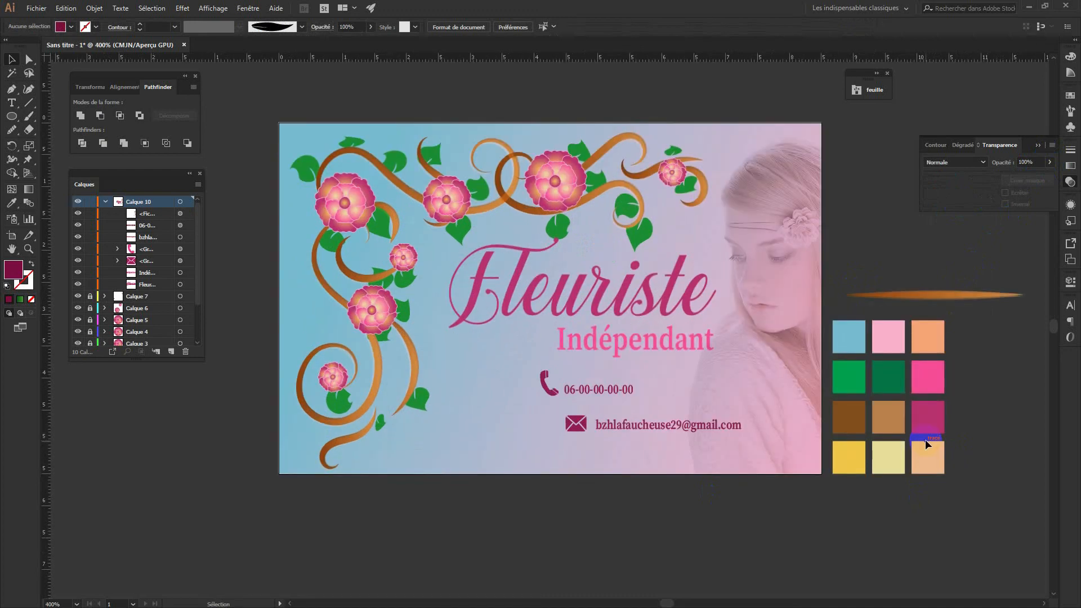
pyautogui.hscroll(1, 721, 565)
pyautogui.scroll(1, 721, 564)
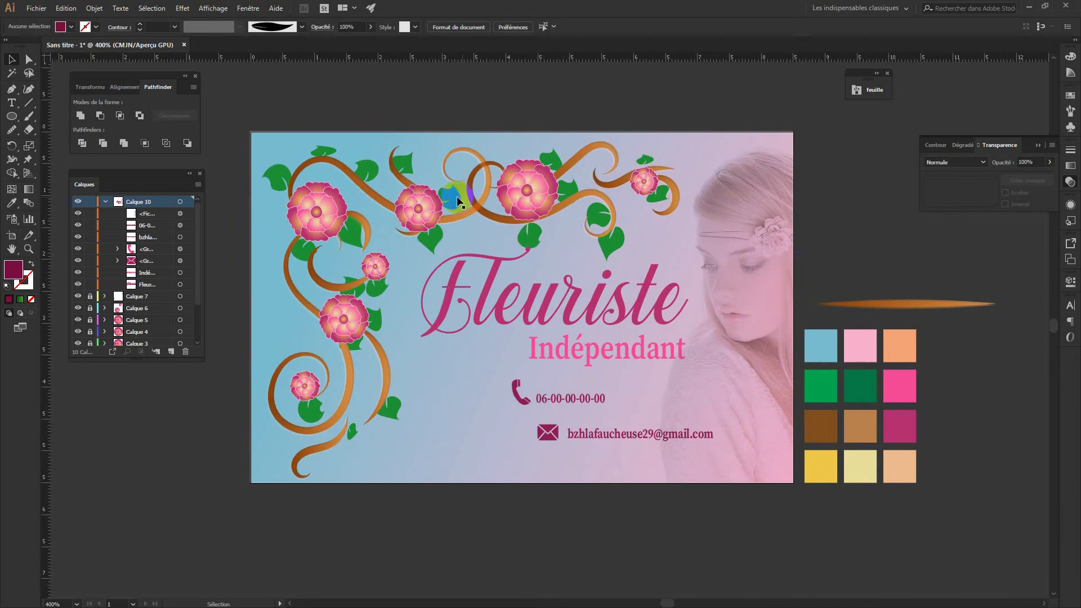
pyautogui.click(115, 200)
pyautogui.click(106, 202)
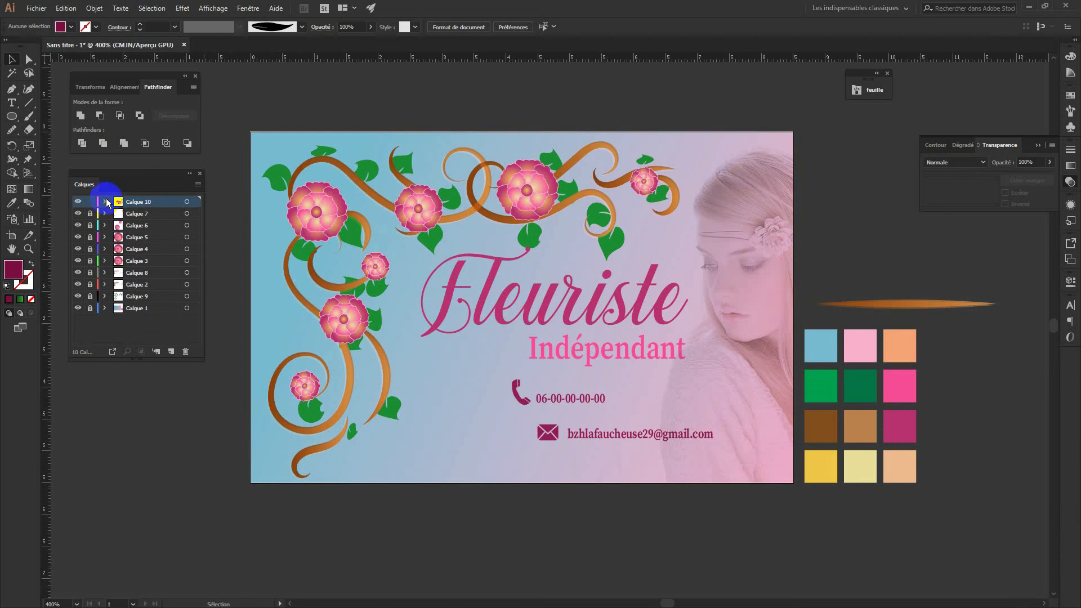
pyautogui.click(417, 267)
pyautogui.moveTo(708, 507); pyautogui.dragTo(661, 563)
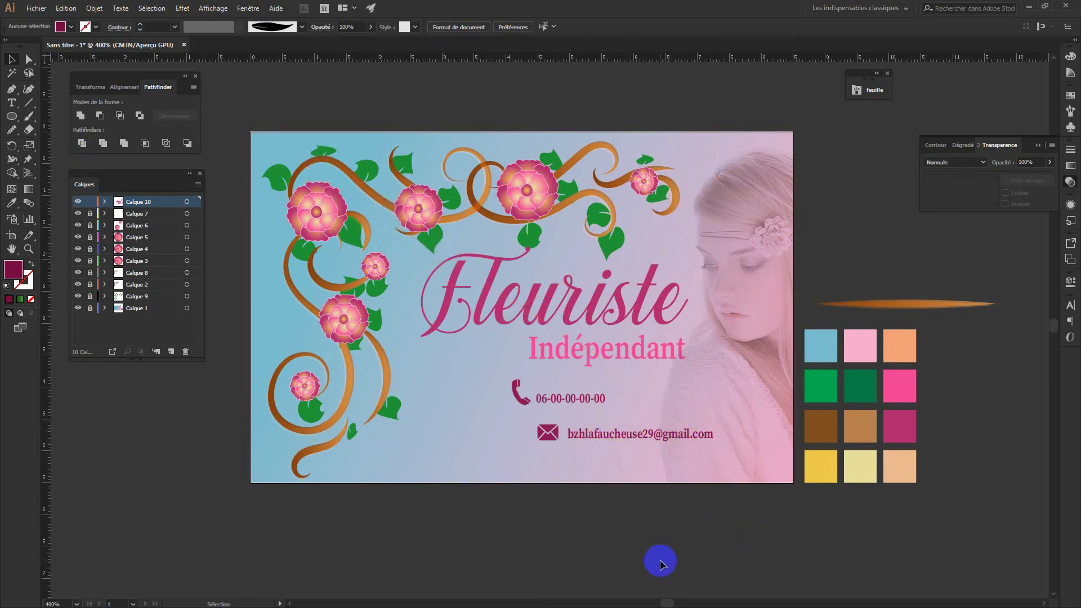